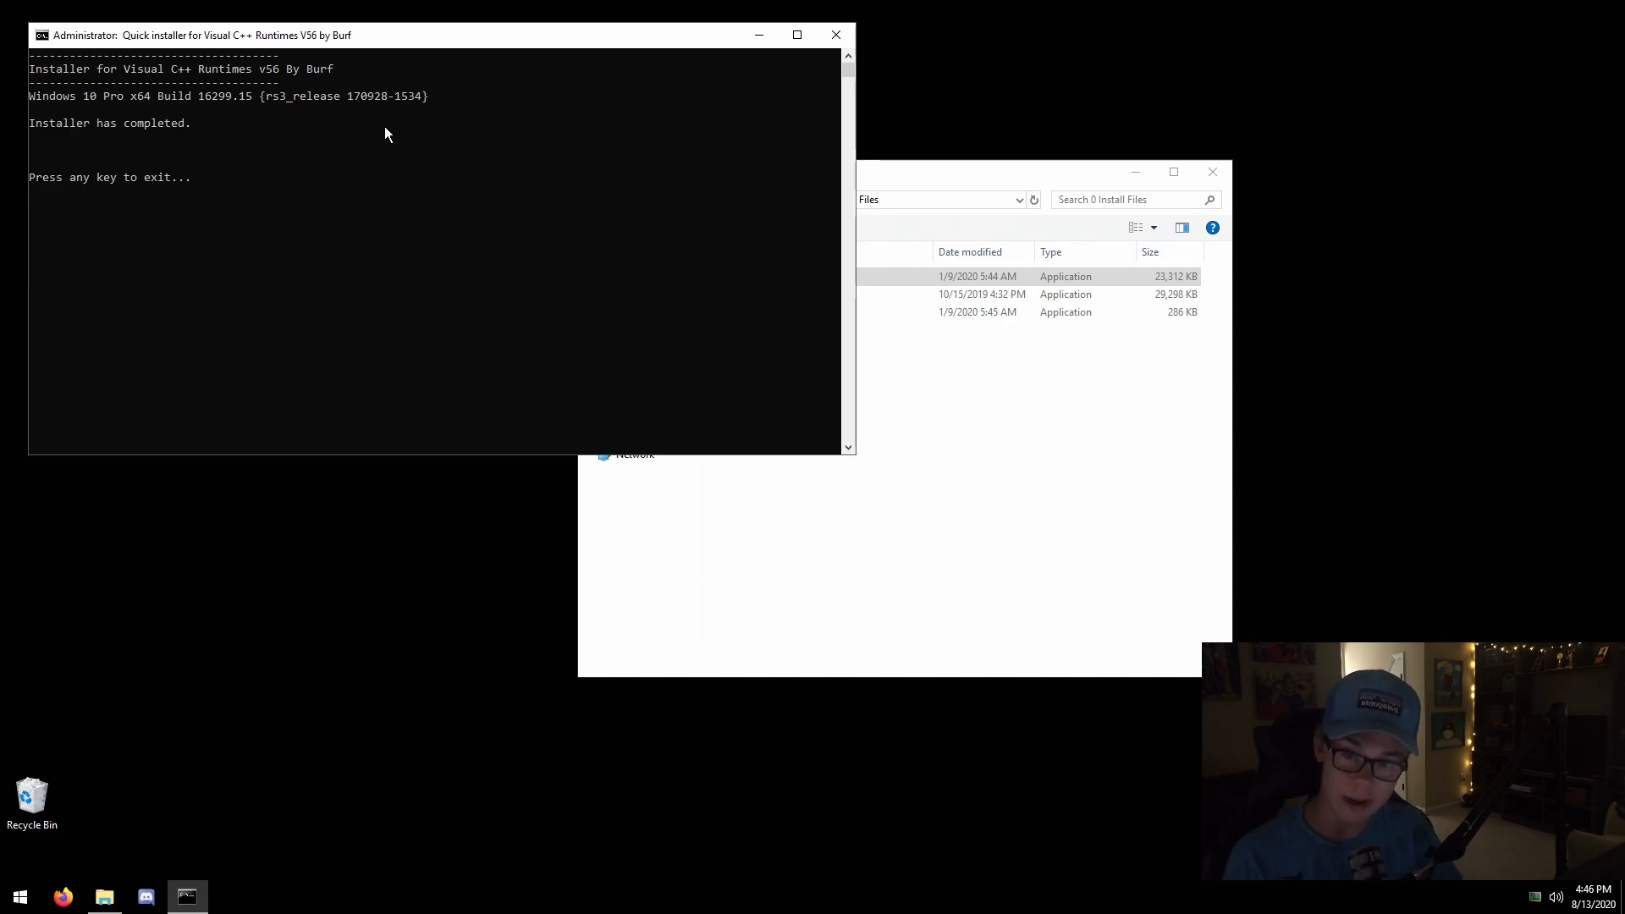
Dismiss the completed Visual C++ Runtimes installer console.
left_click(665, 469)
left_click_drag(972, 507, 886, 294)
left_click(916, 501)
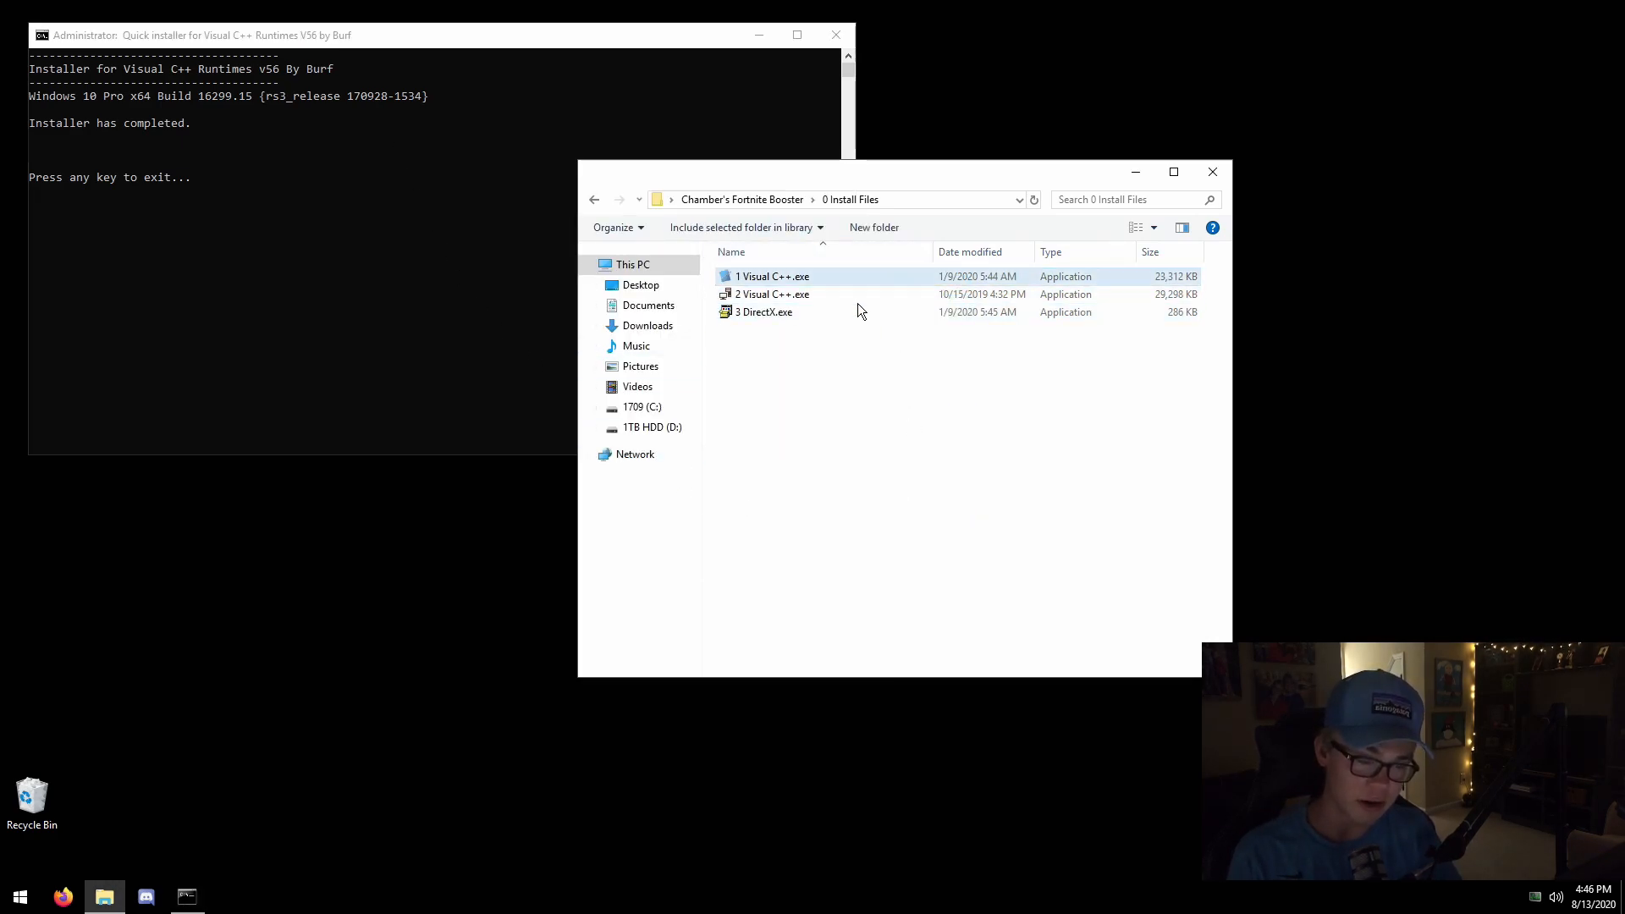
left_click(408, 185)
key("Return")
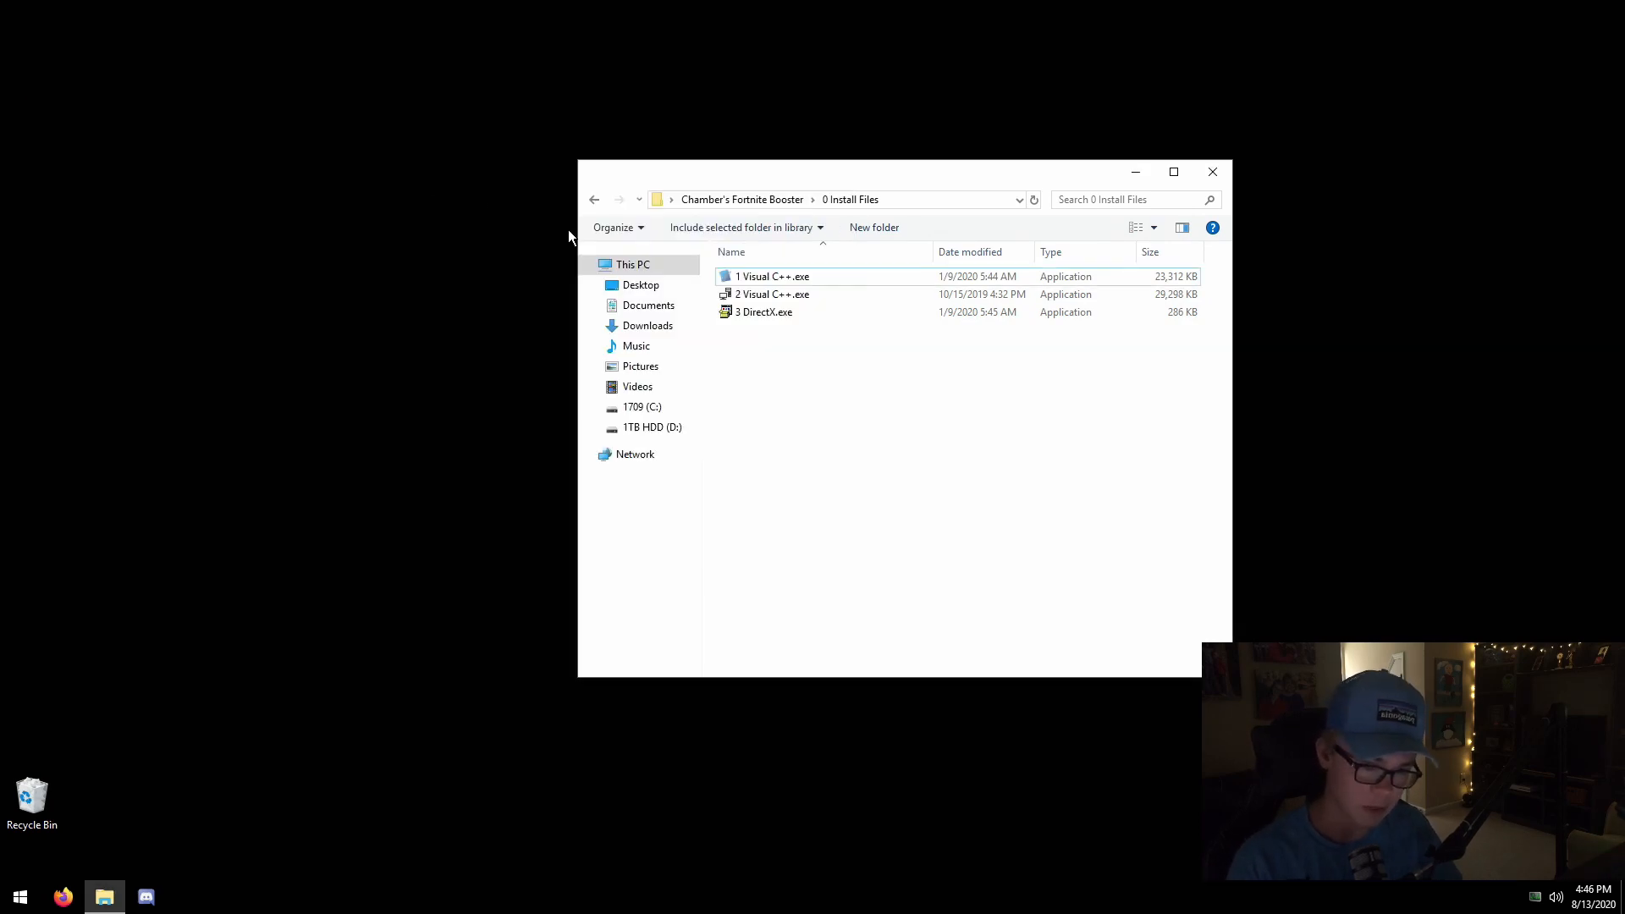
Launch 2 Visual C++.exe from the 0 Install Files folder and cancel its file extraction.
double_click(760, 301)
left_click(920, 612)
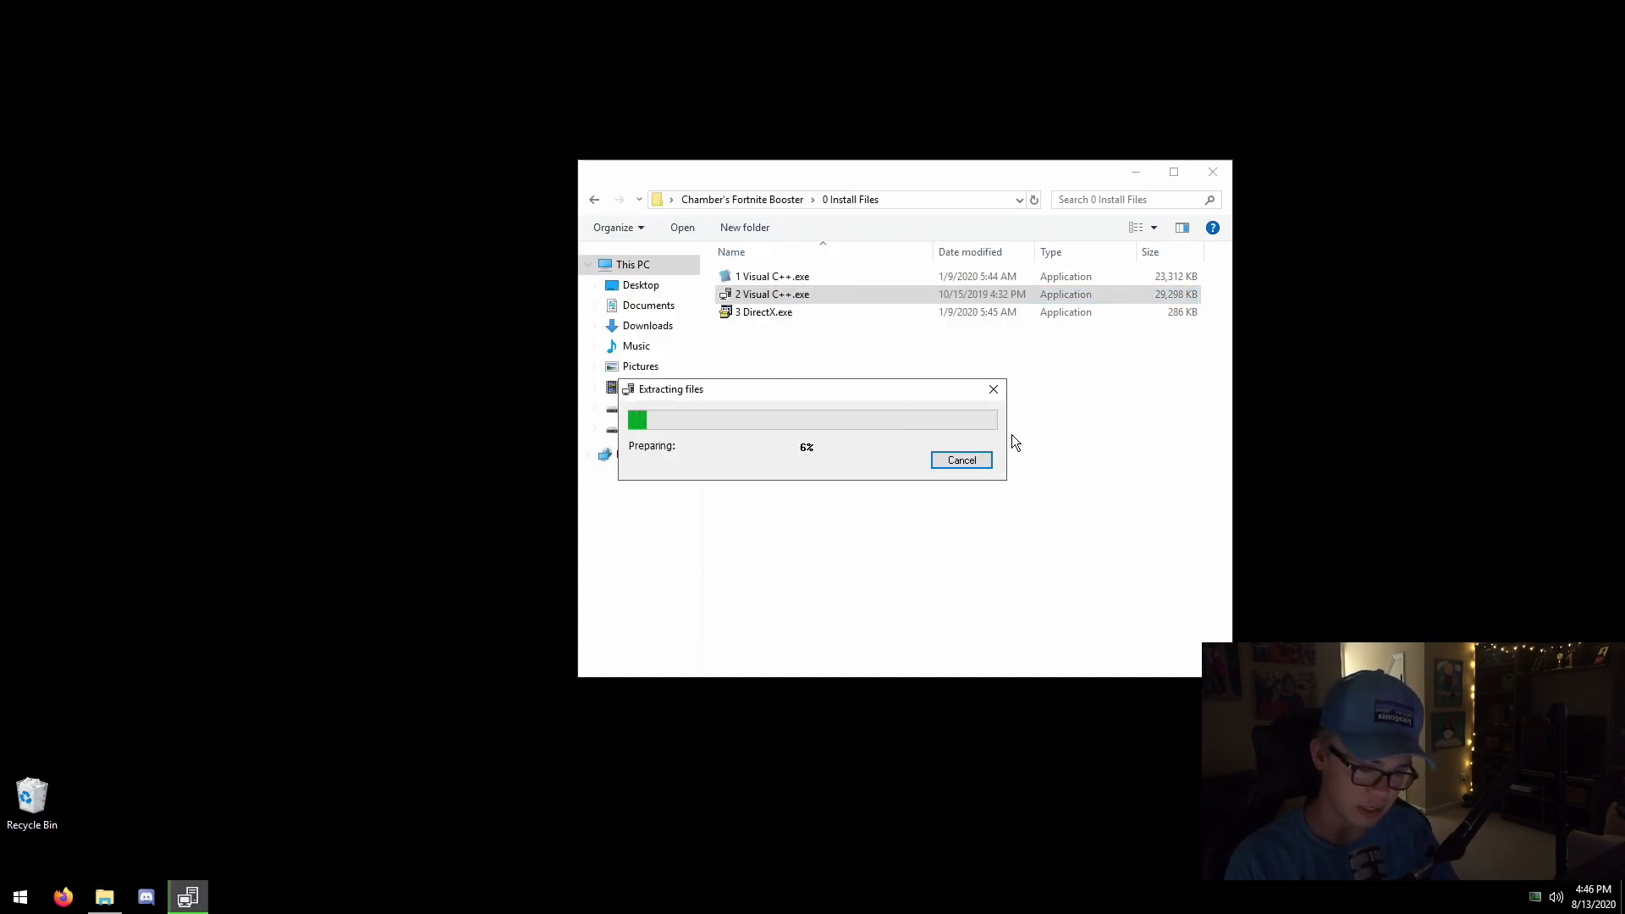
left_click(961, 461)
left_click(863, 488)
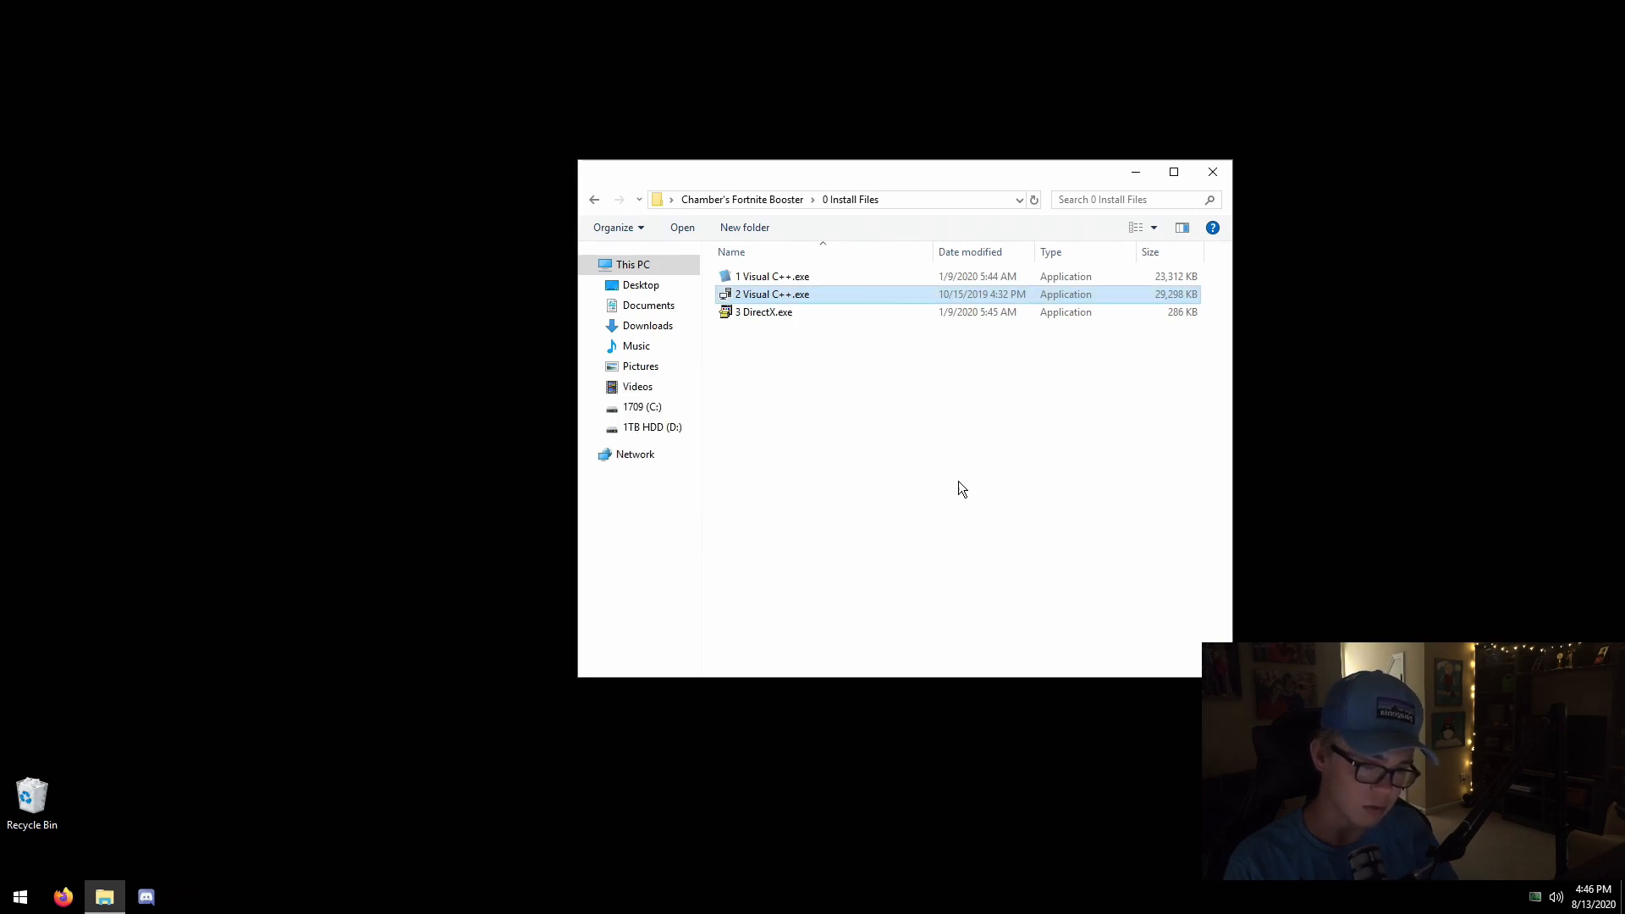
Run the 3 DirectX.exe setup through to its end, accepting the licence agreement and declining the Bing Bar.
left_click(952, 487)
double_click(765, 320)
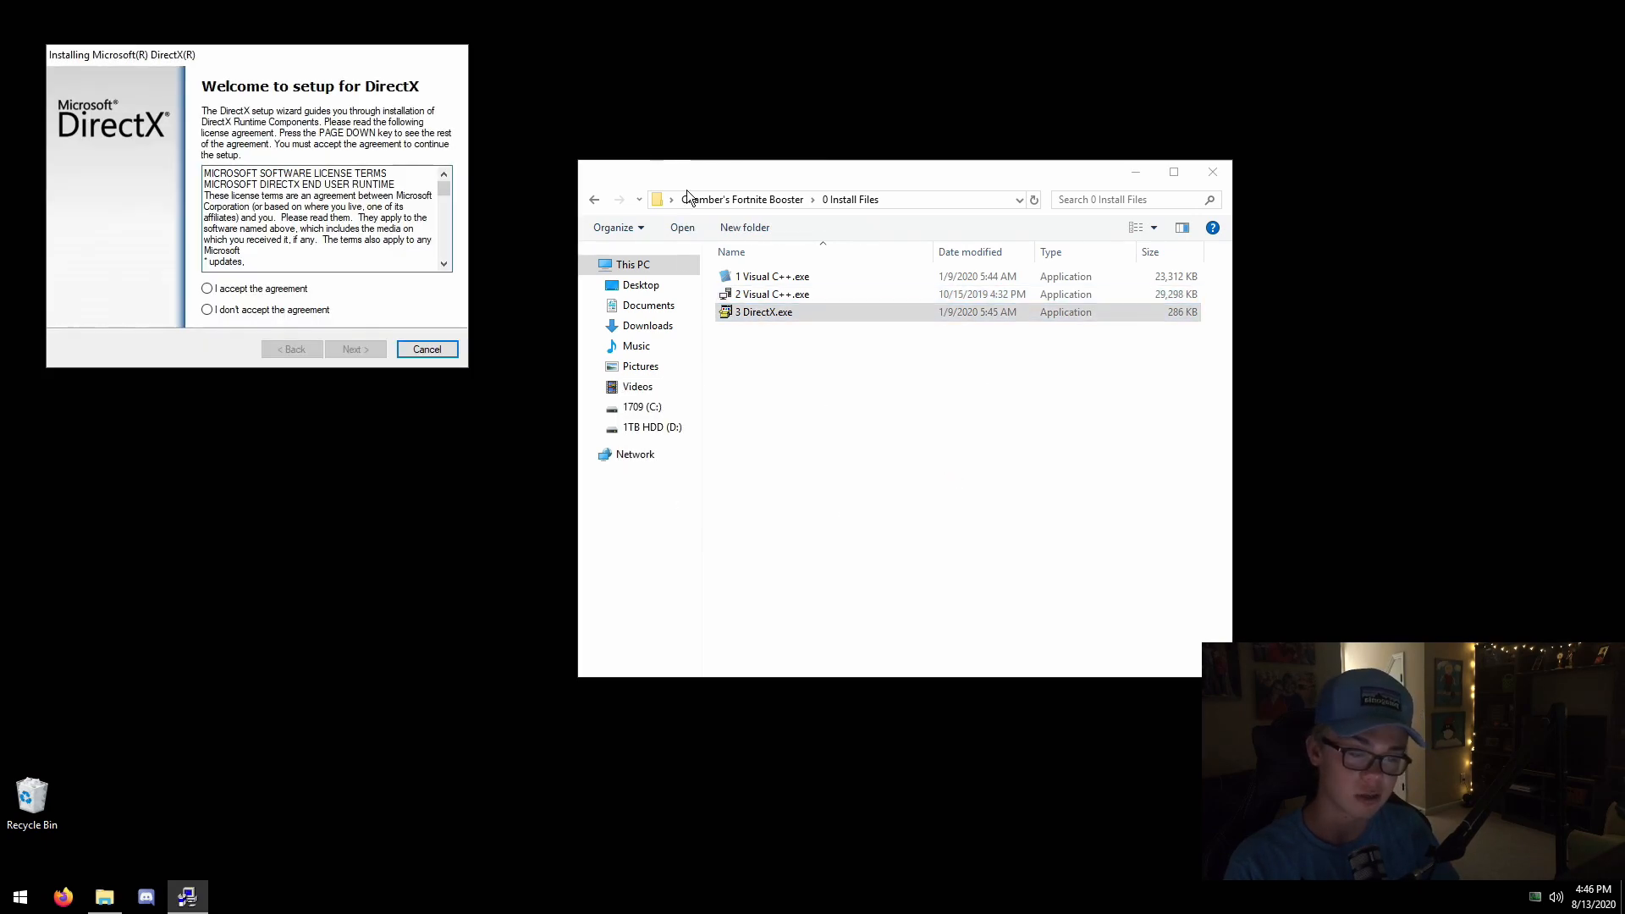
left_click(269, 288)
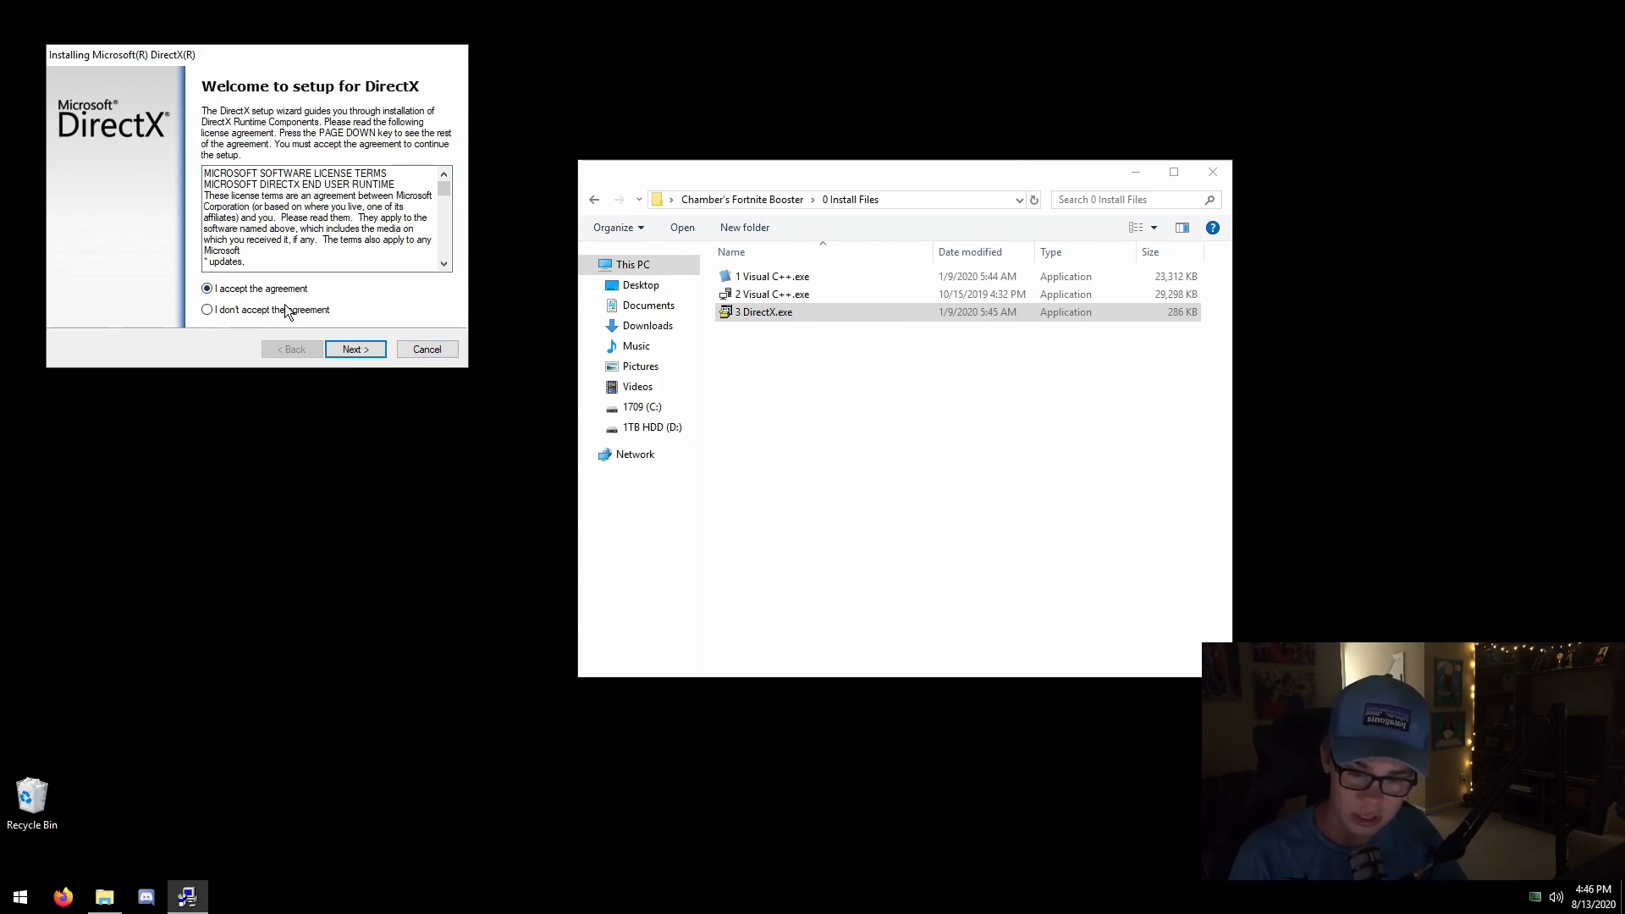
left_click(349, 348)
left_click(252, 230)
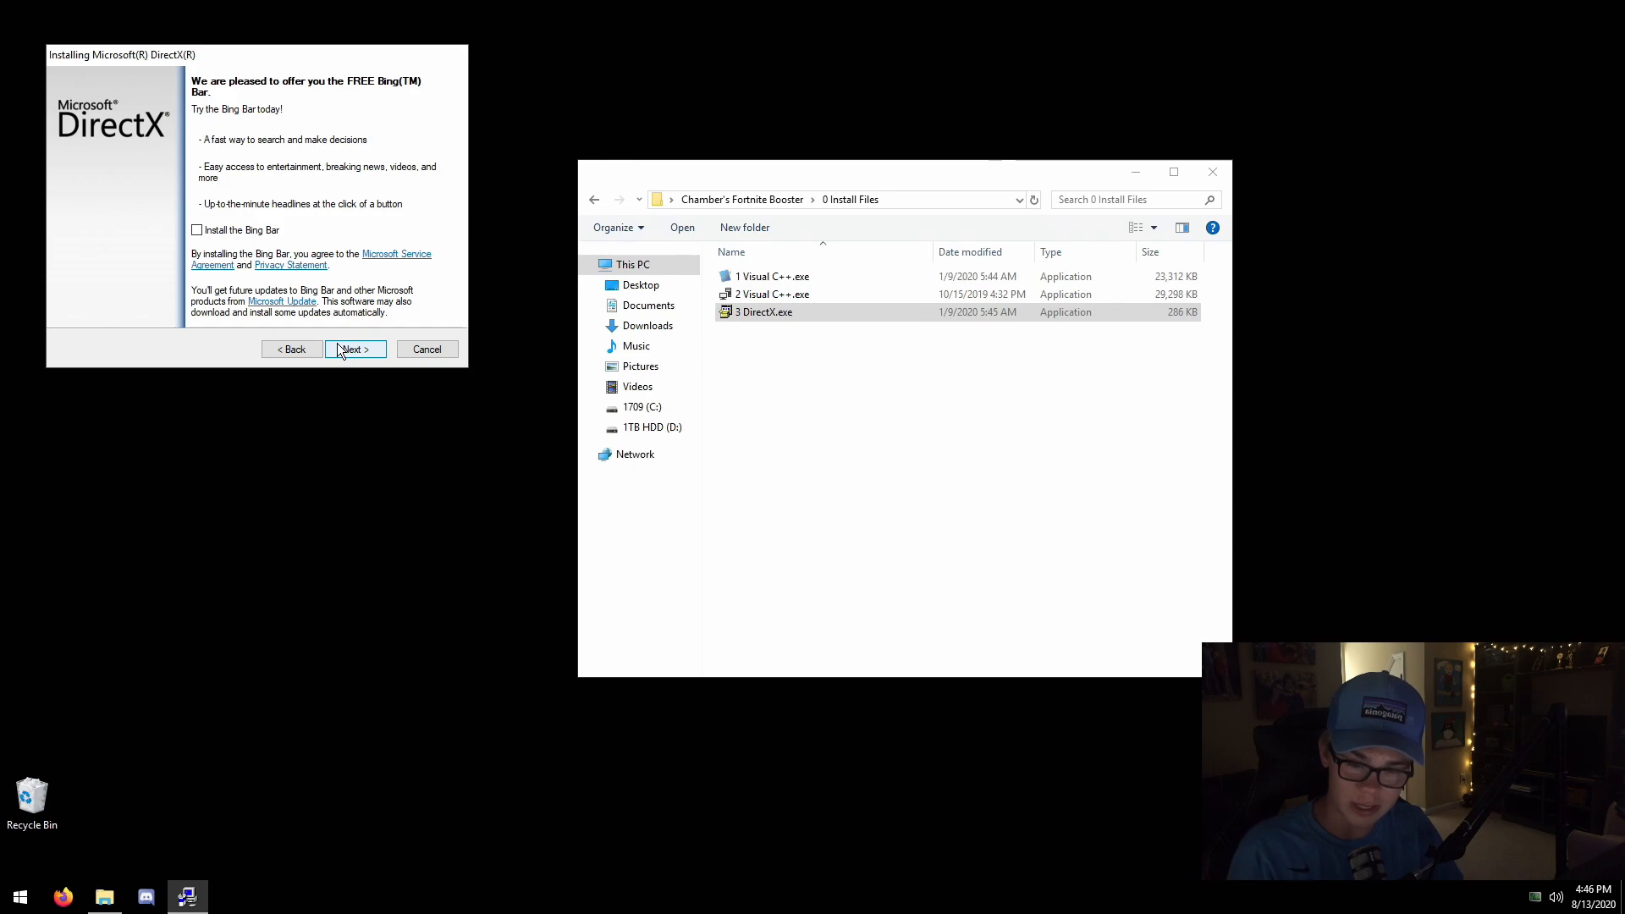
left_click(338, 347)
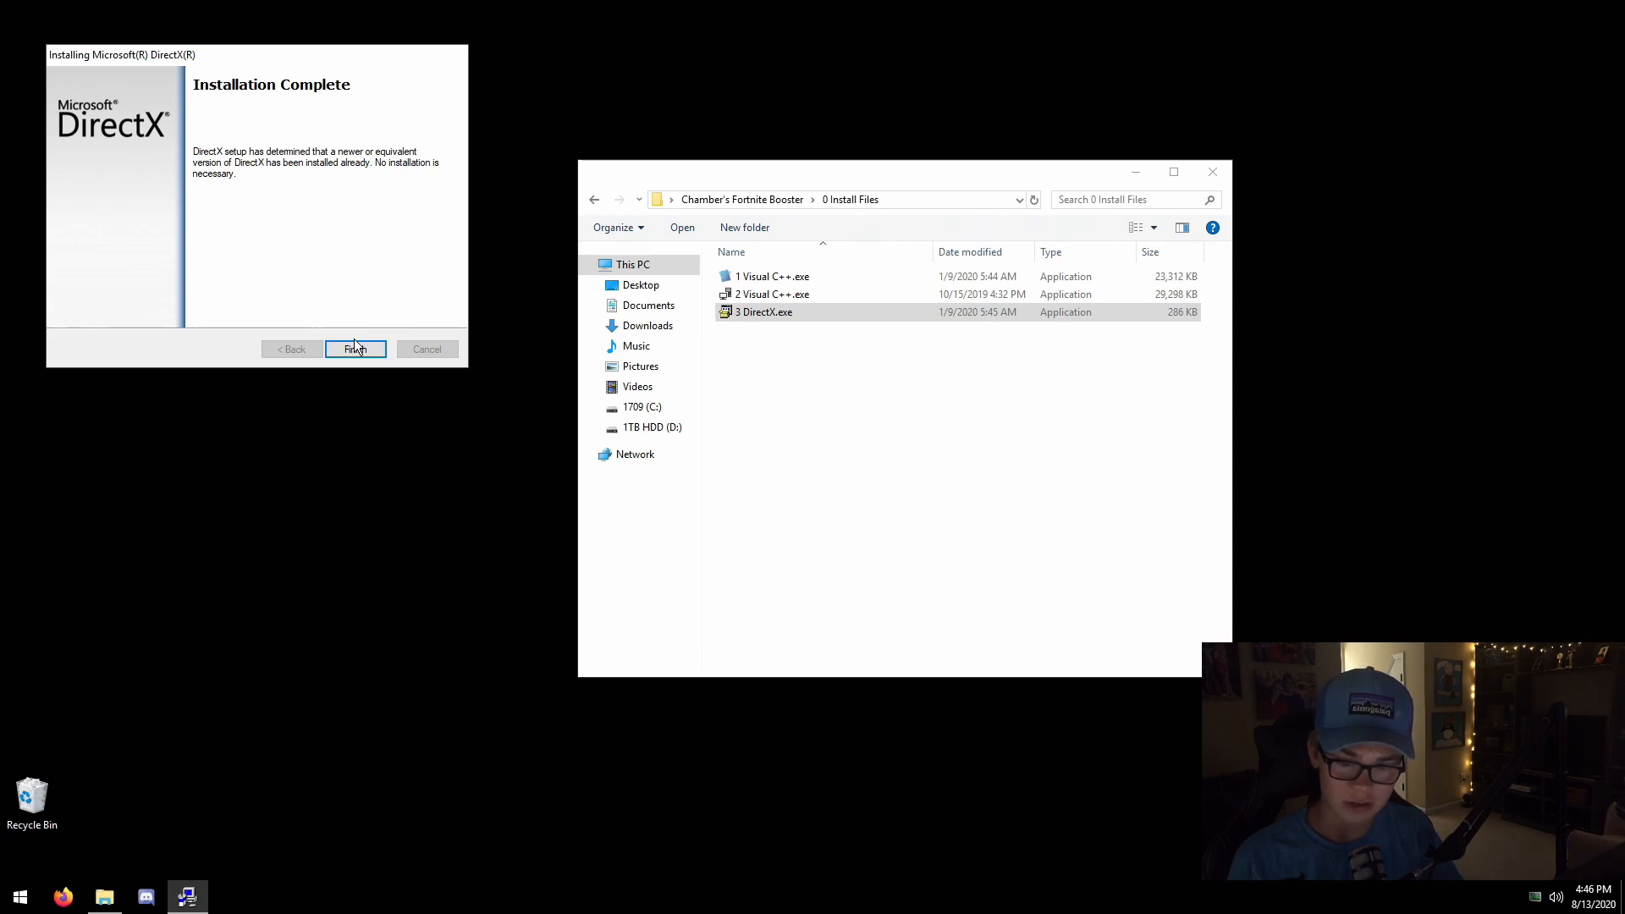
left_click(337, 349)
left_click(967, 420)
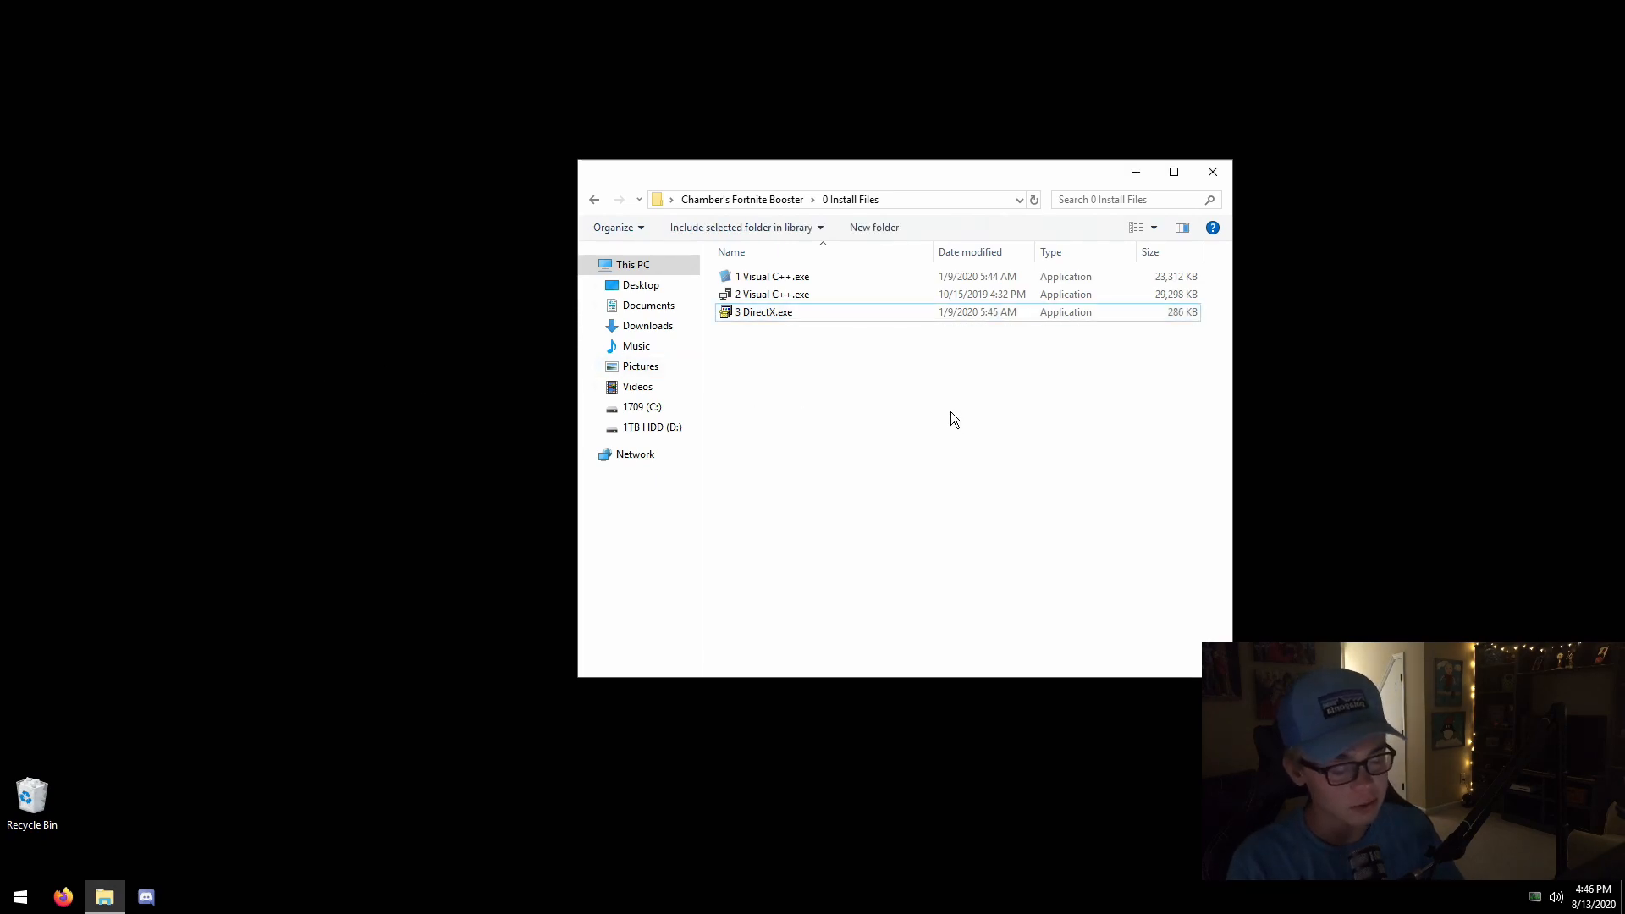
Return to the Chamber's Fortnite Booster folder and open its 1 NVIDIA Settings subfolder.
key("alt+Left")
left_click(897, 491)
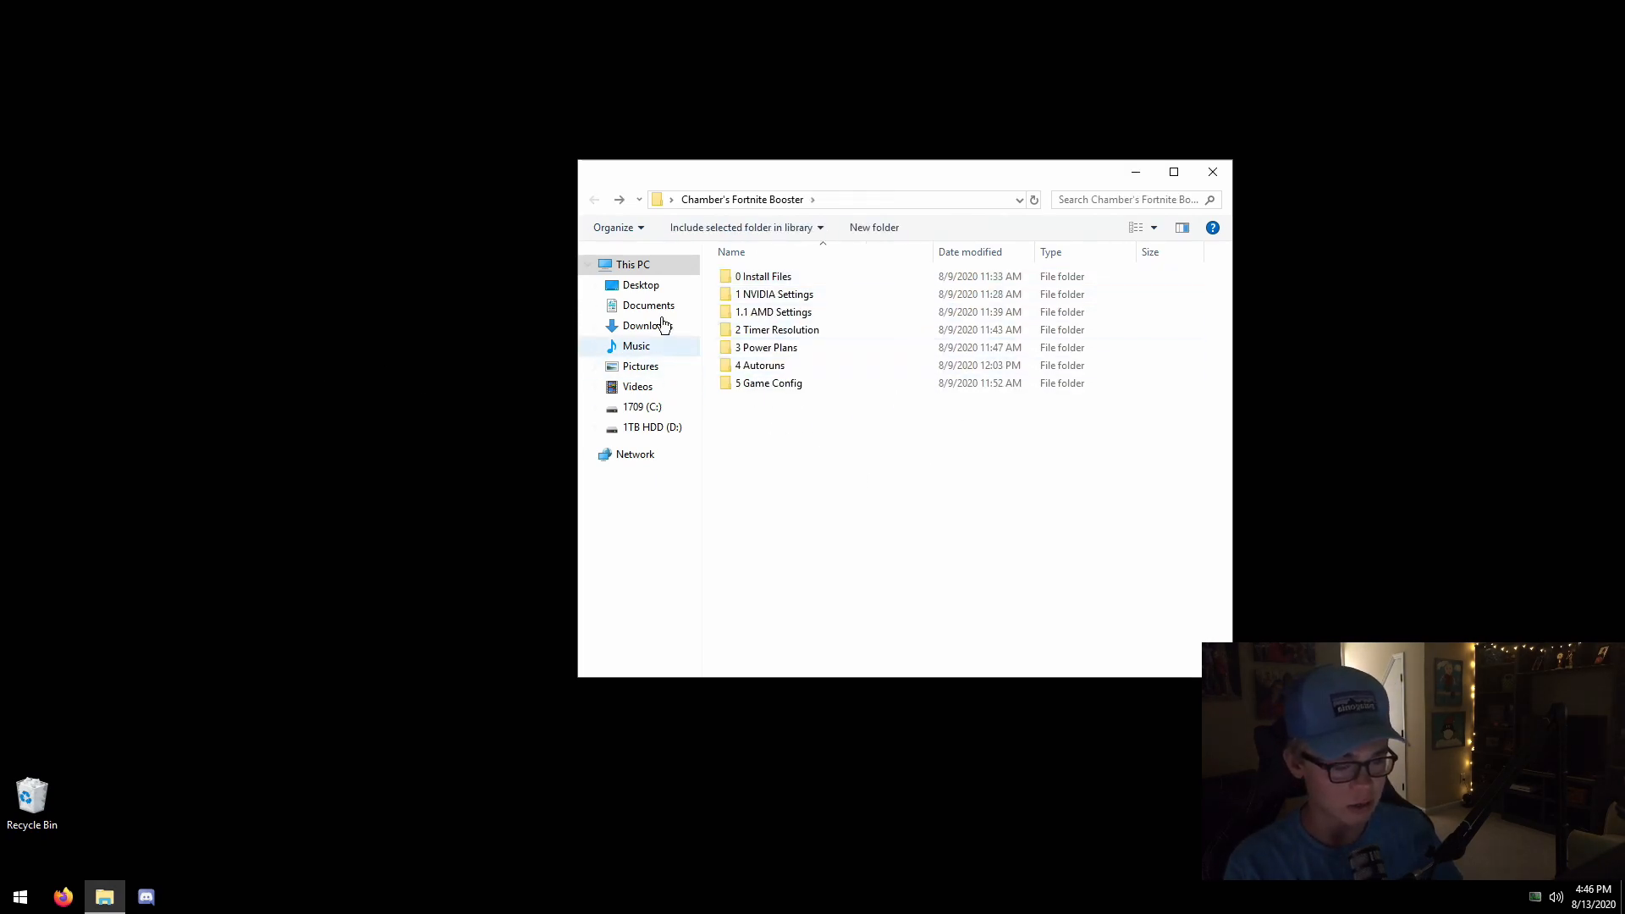
double_click(784, 302)
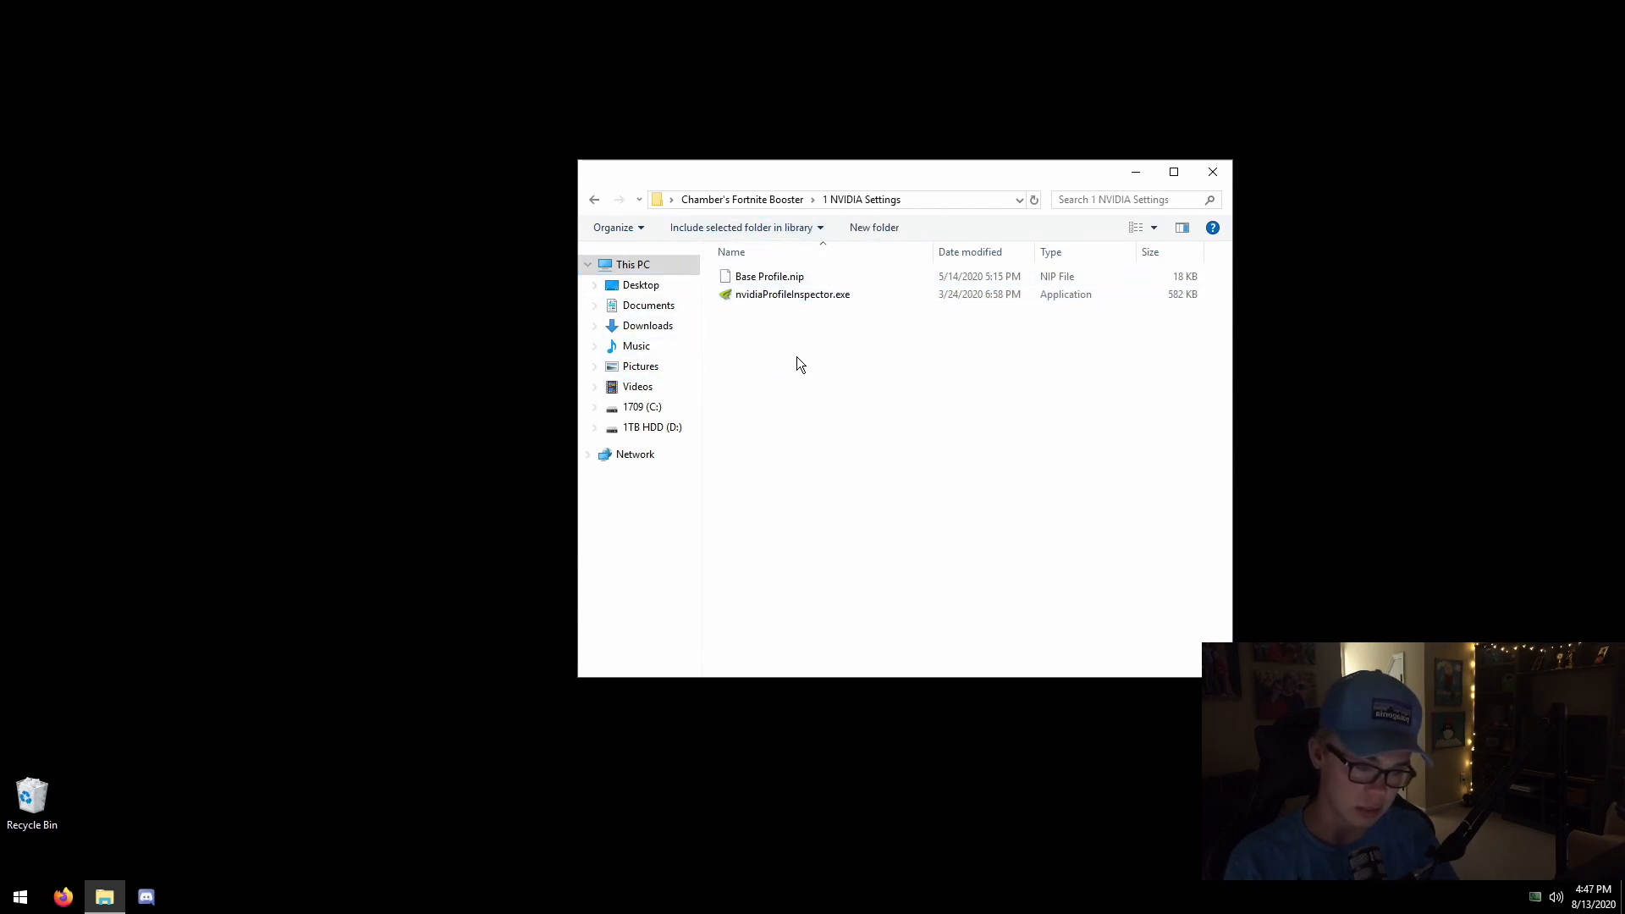
Switch to Firefox, search Google for "nvidia drivers advances" and open NVIDIA's Advanced Driver Search page.
left_click(64, 896)
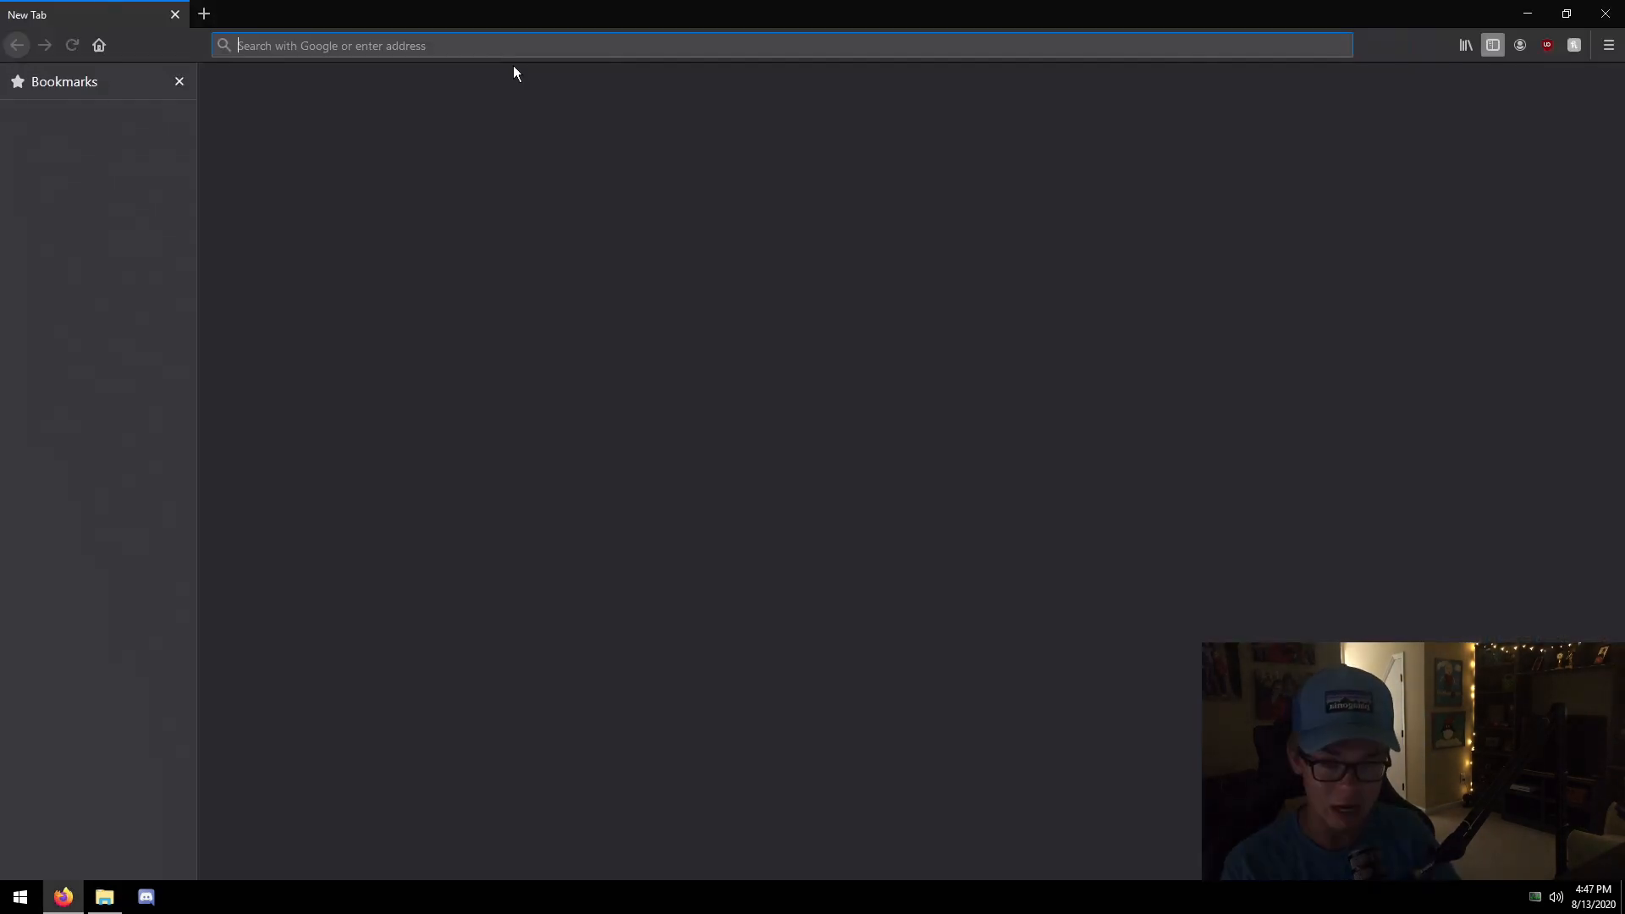
type("n")
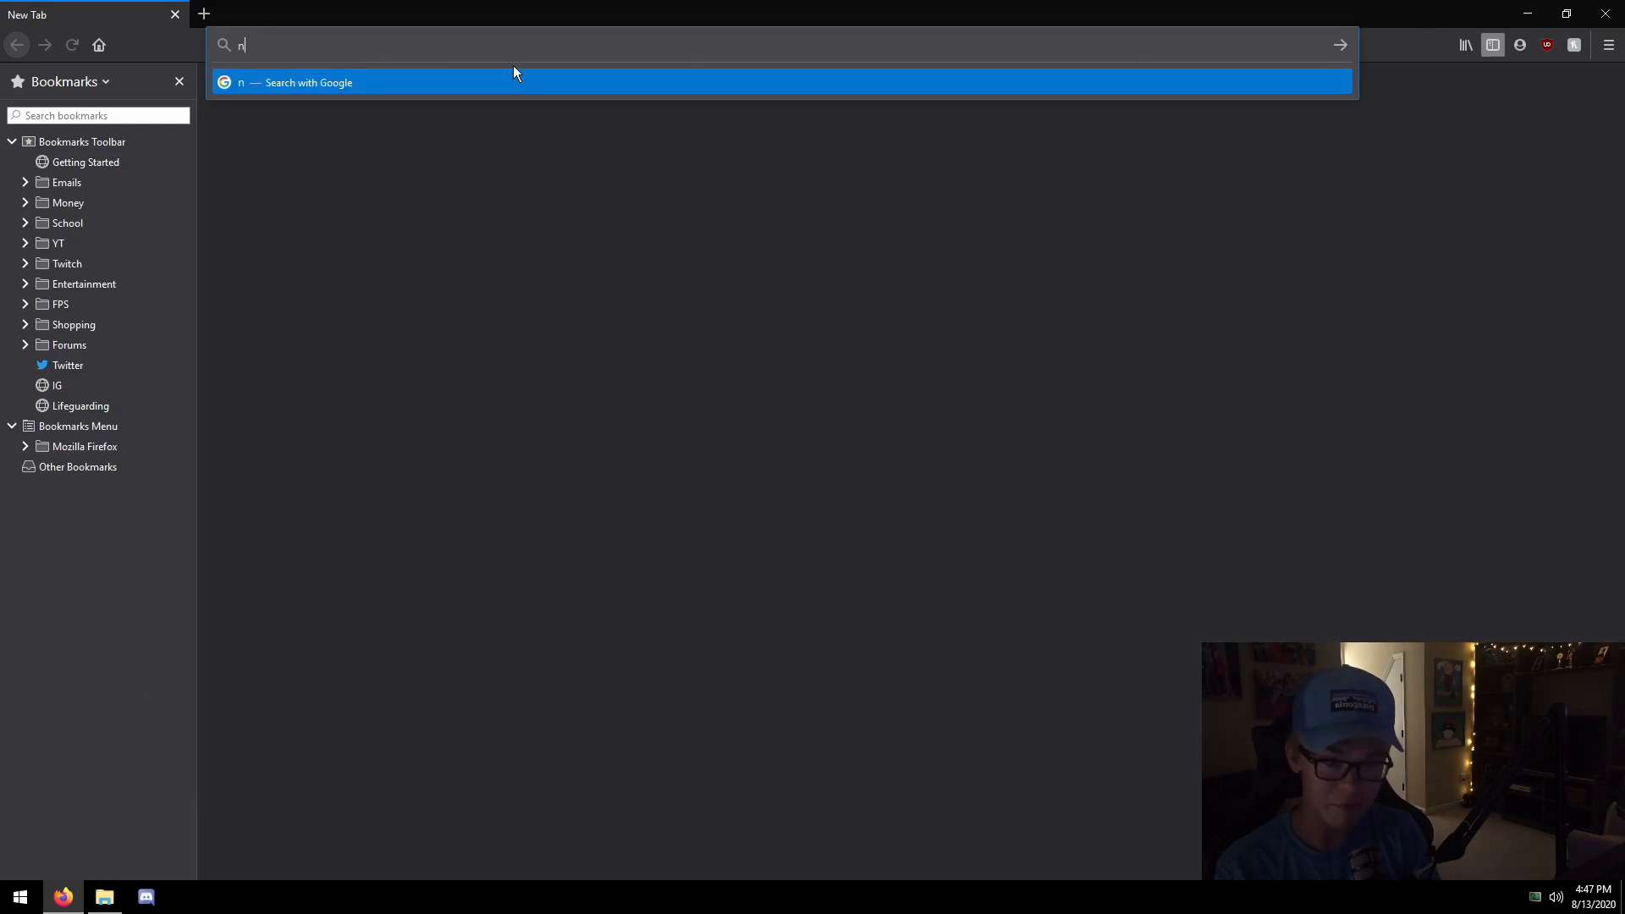
type("vidia drivers a")
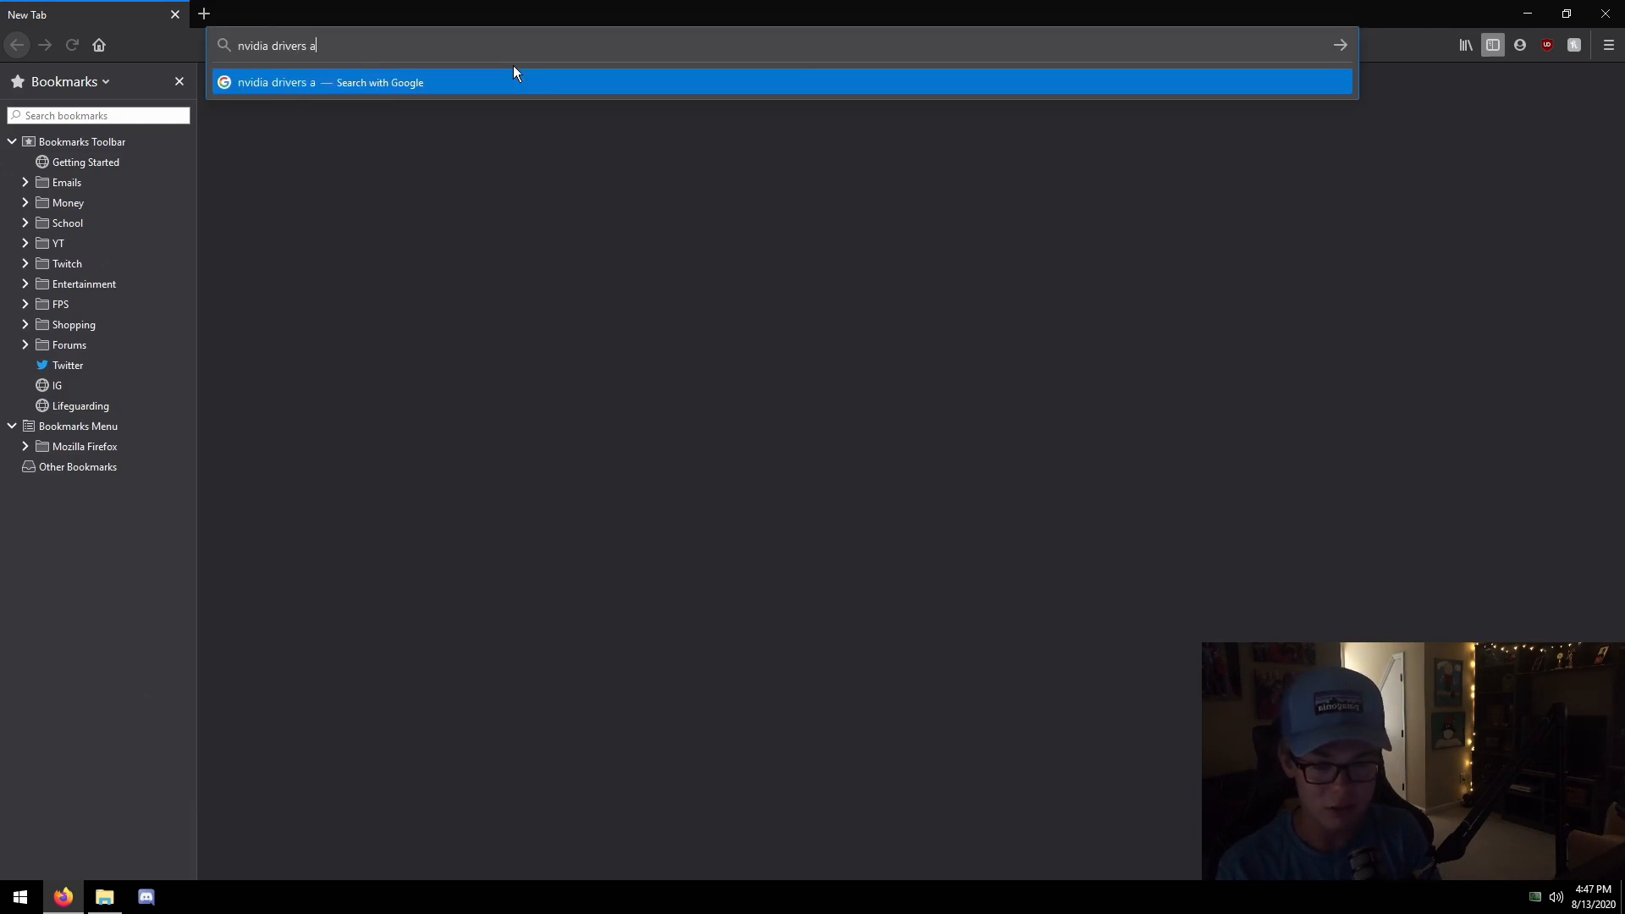
type("dvances")
key("Return")
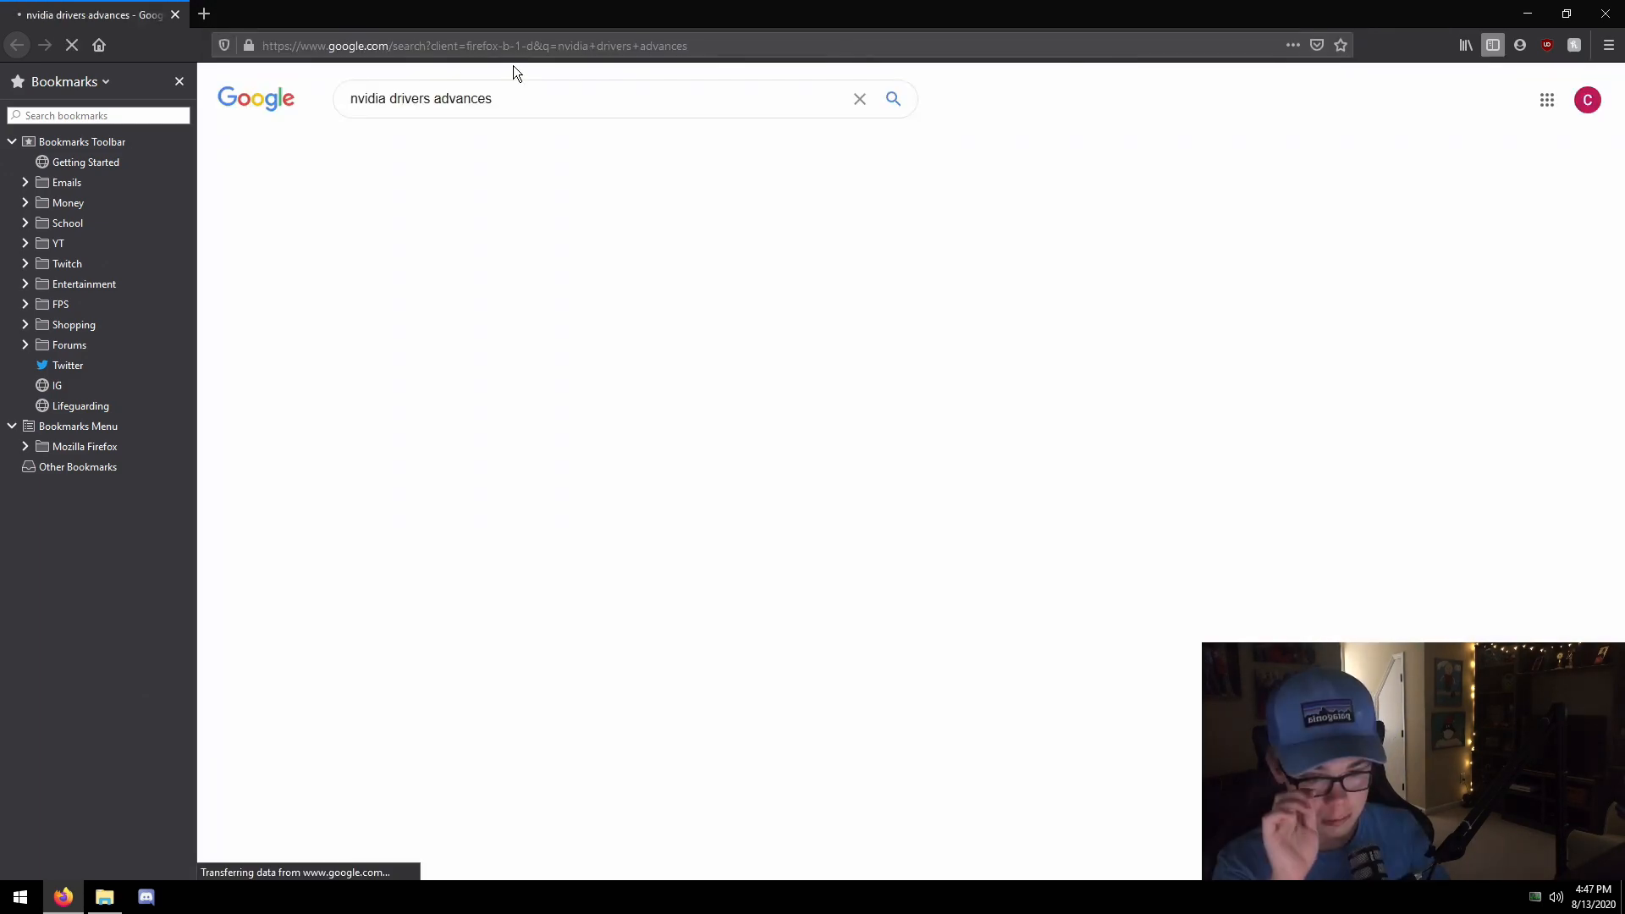
left_click(506, 298)
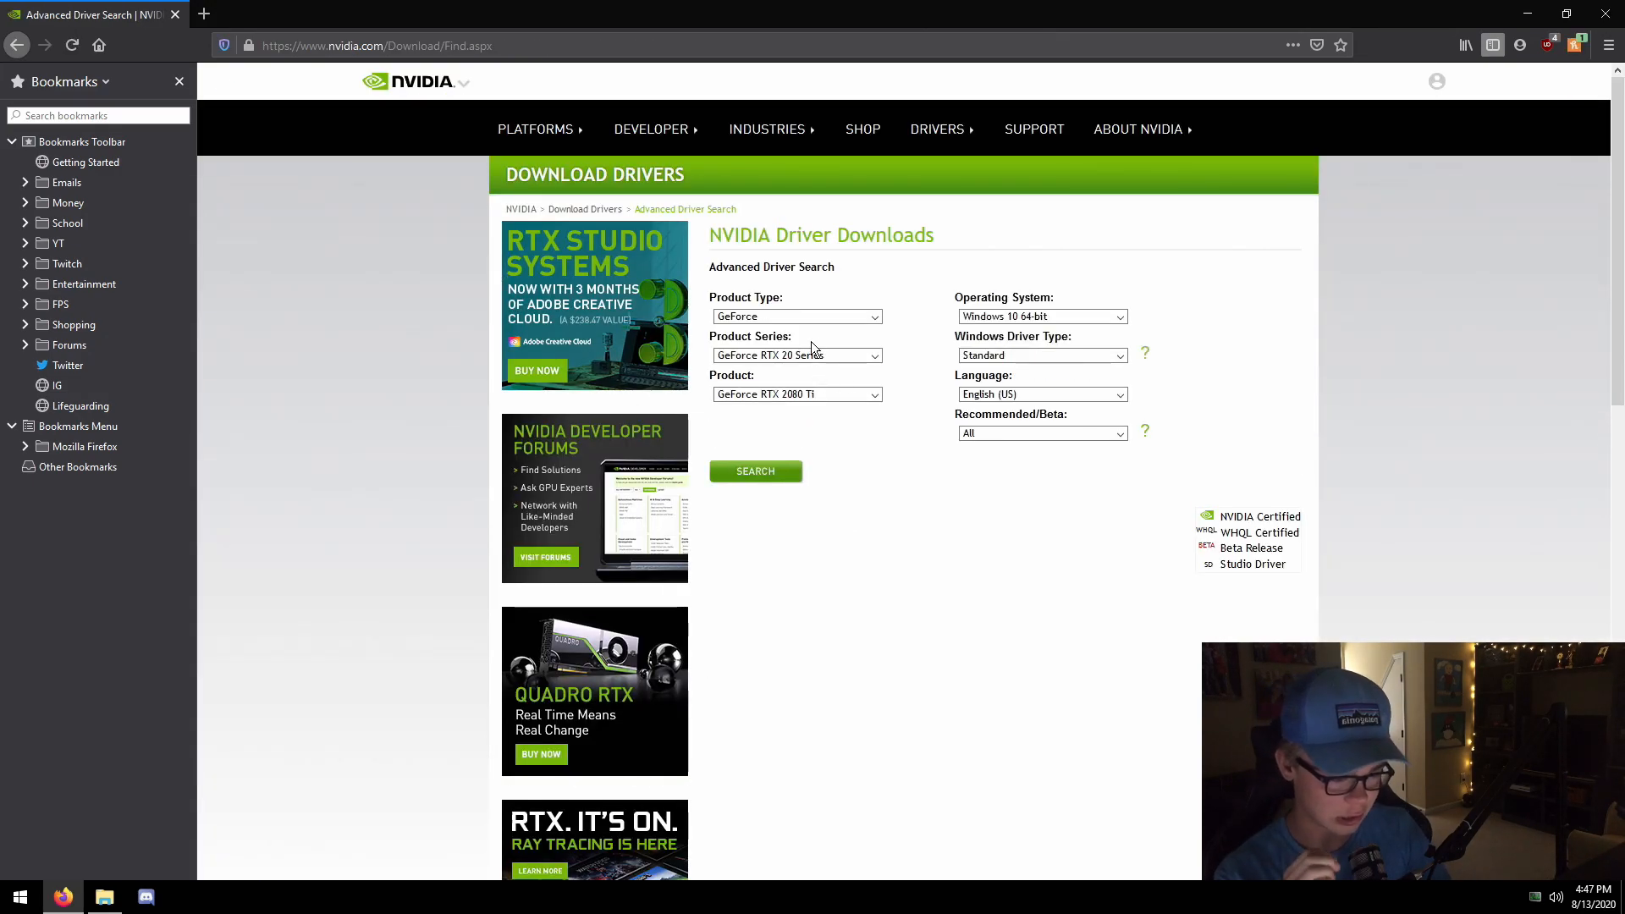
Examine the Product Type, Product Series, Product and Windows Driver Type choices in the driver search form.
left_click(806, 319)
left_click(804, 318)
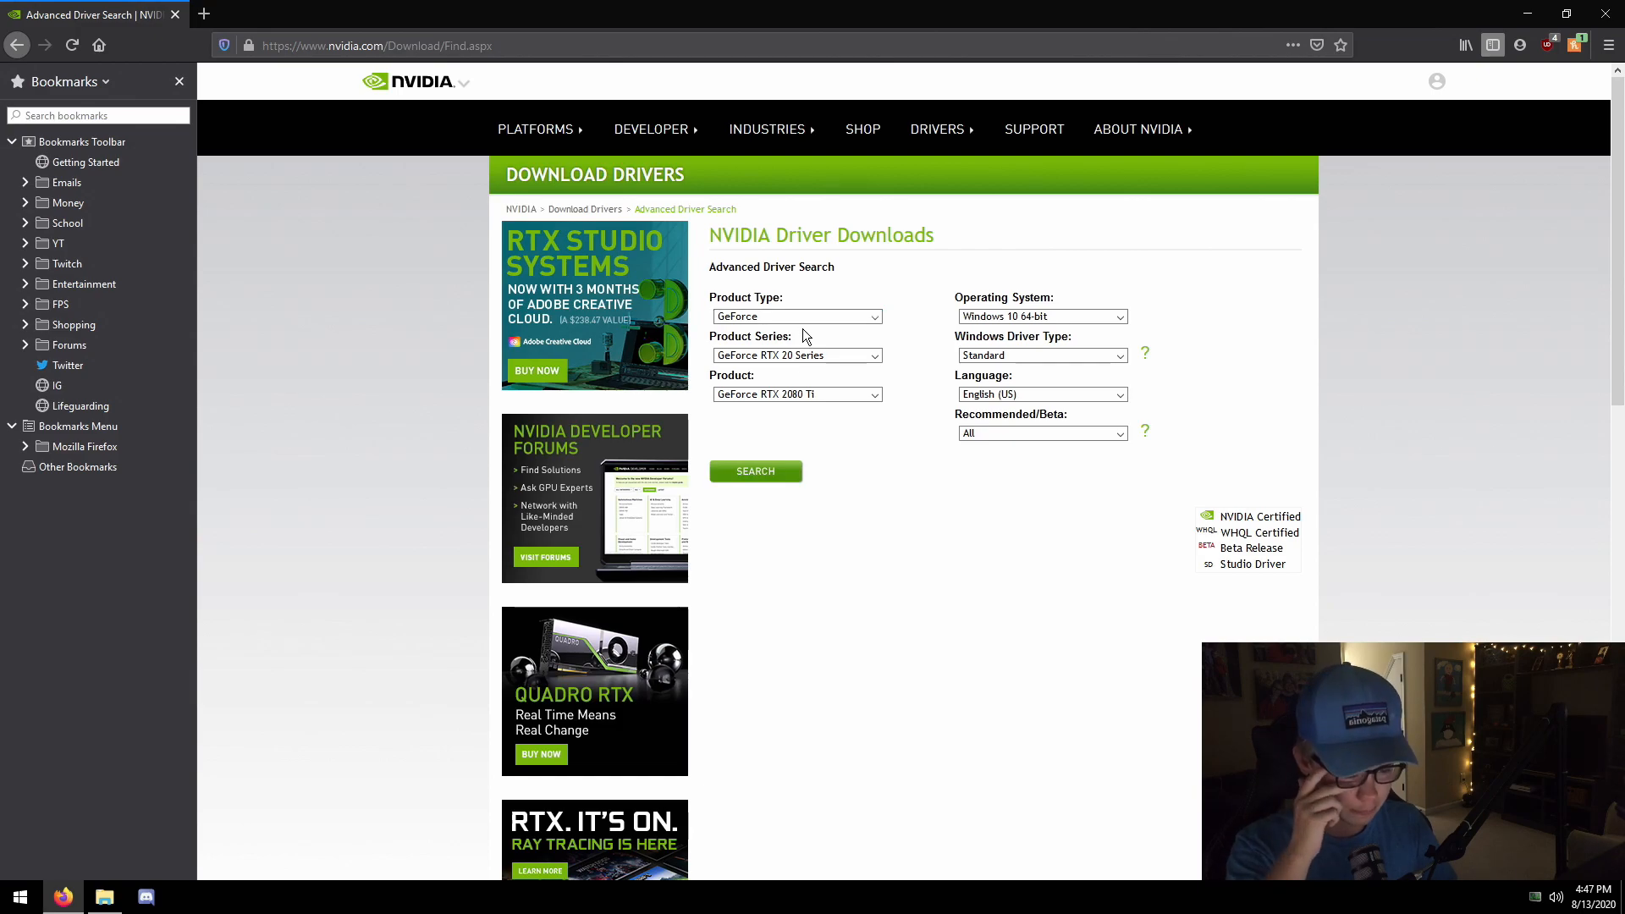
left_click(799, 359)
left_click(799, 360)
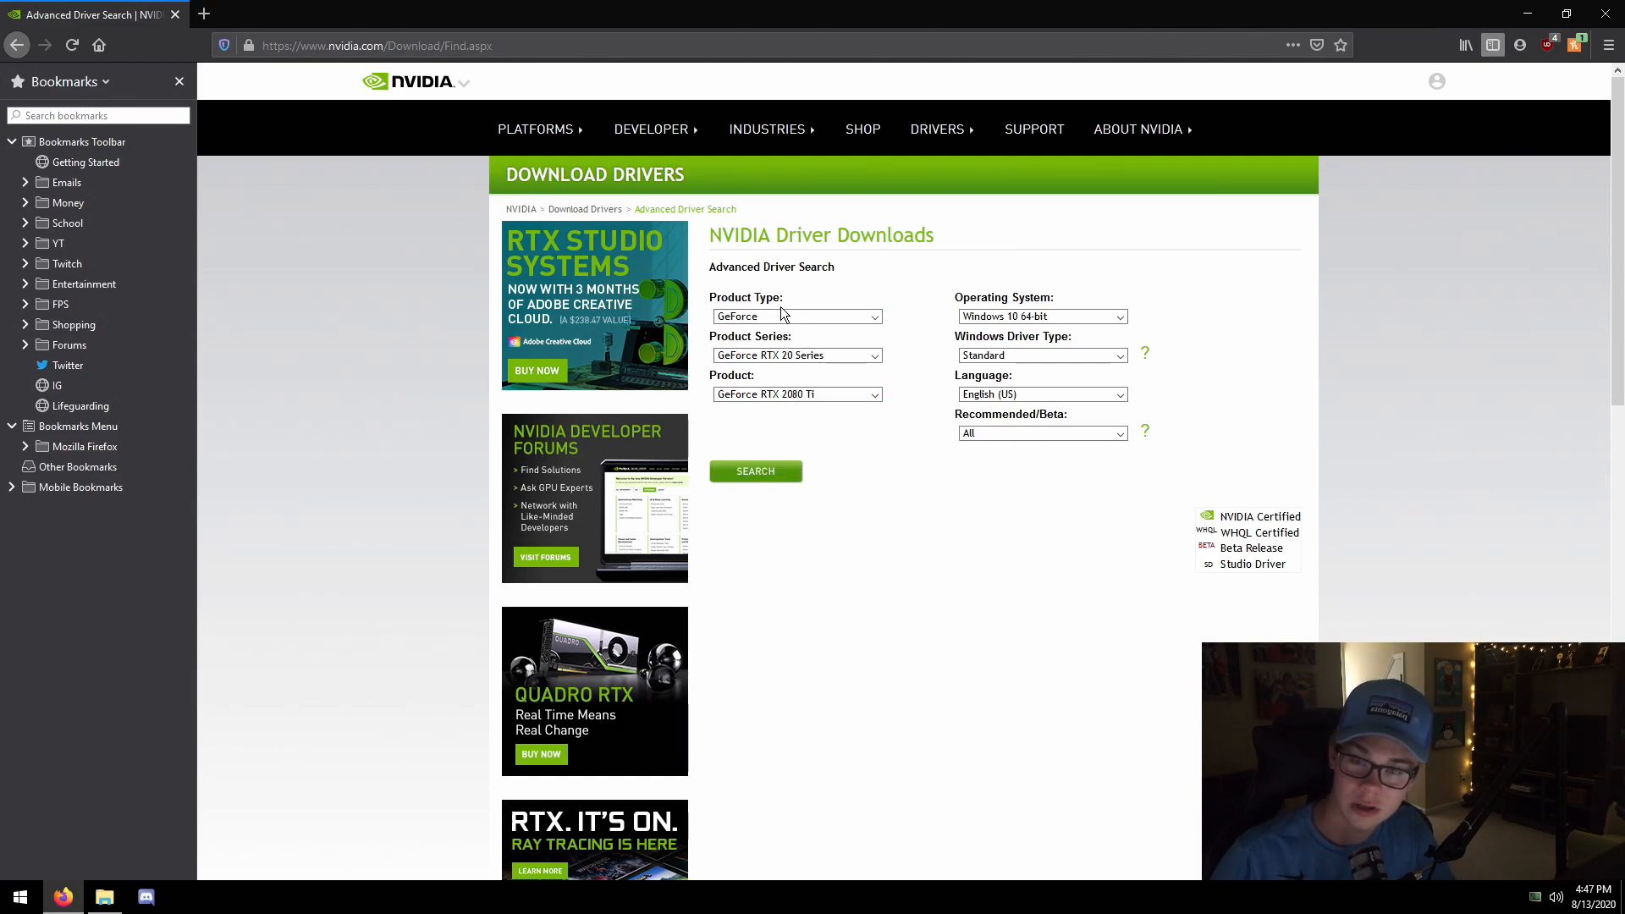
left_click(825, 394)
left_click(824, 393)
left_click(988, 357)
left_click(988, 364)
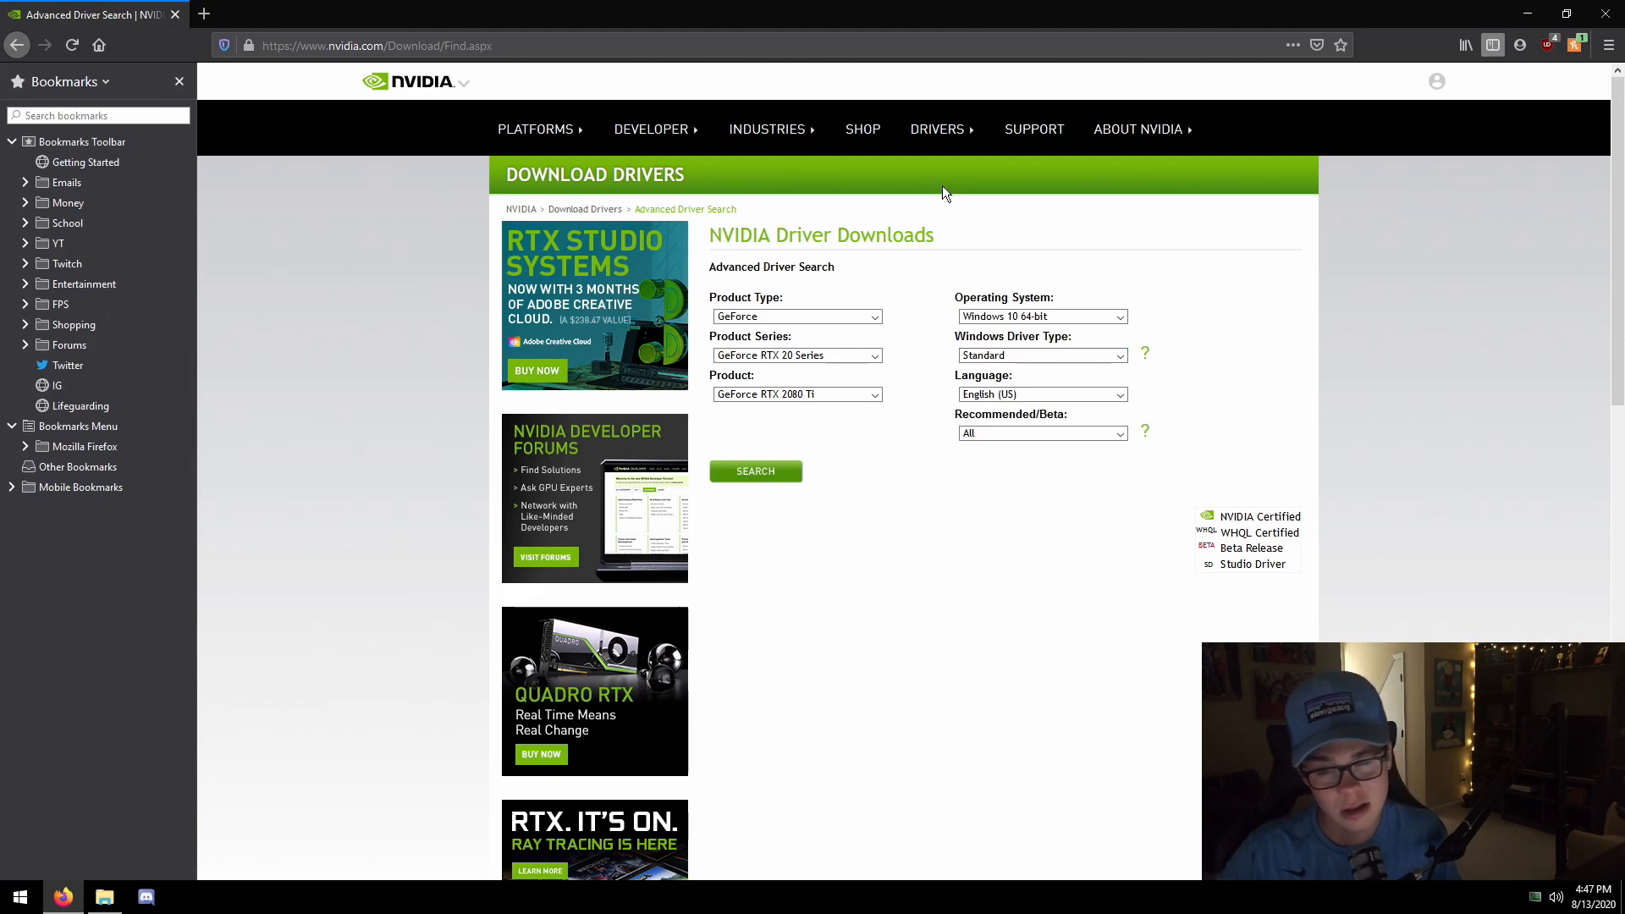
right_click(892, 44)
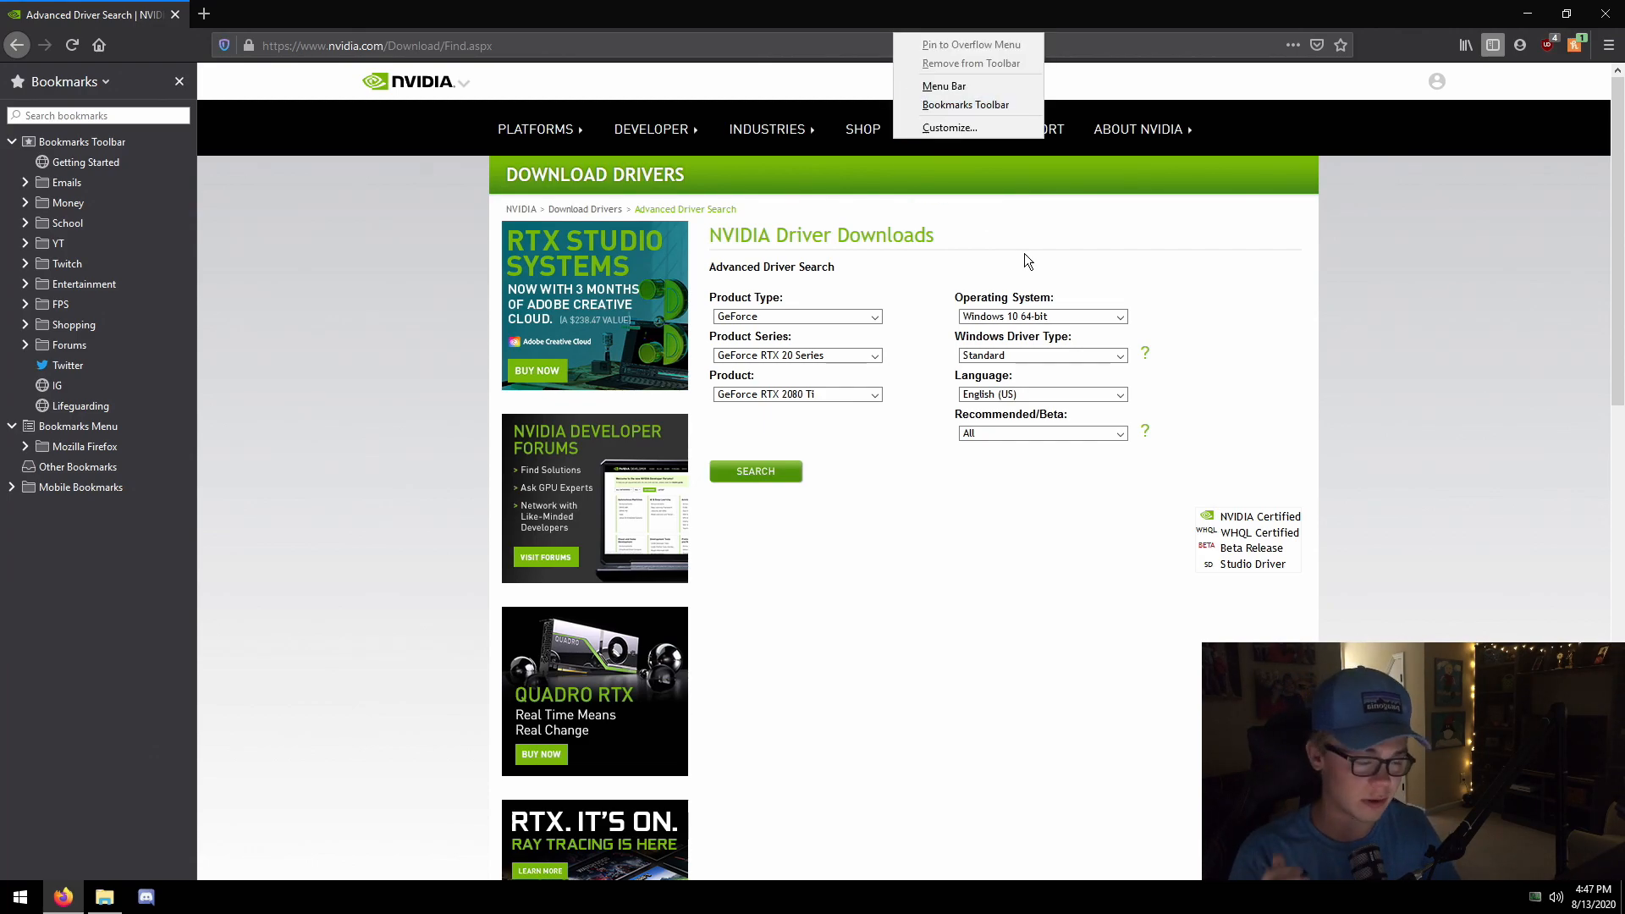
left_click_drag(1024, 253, 1018, 232)
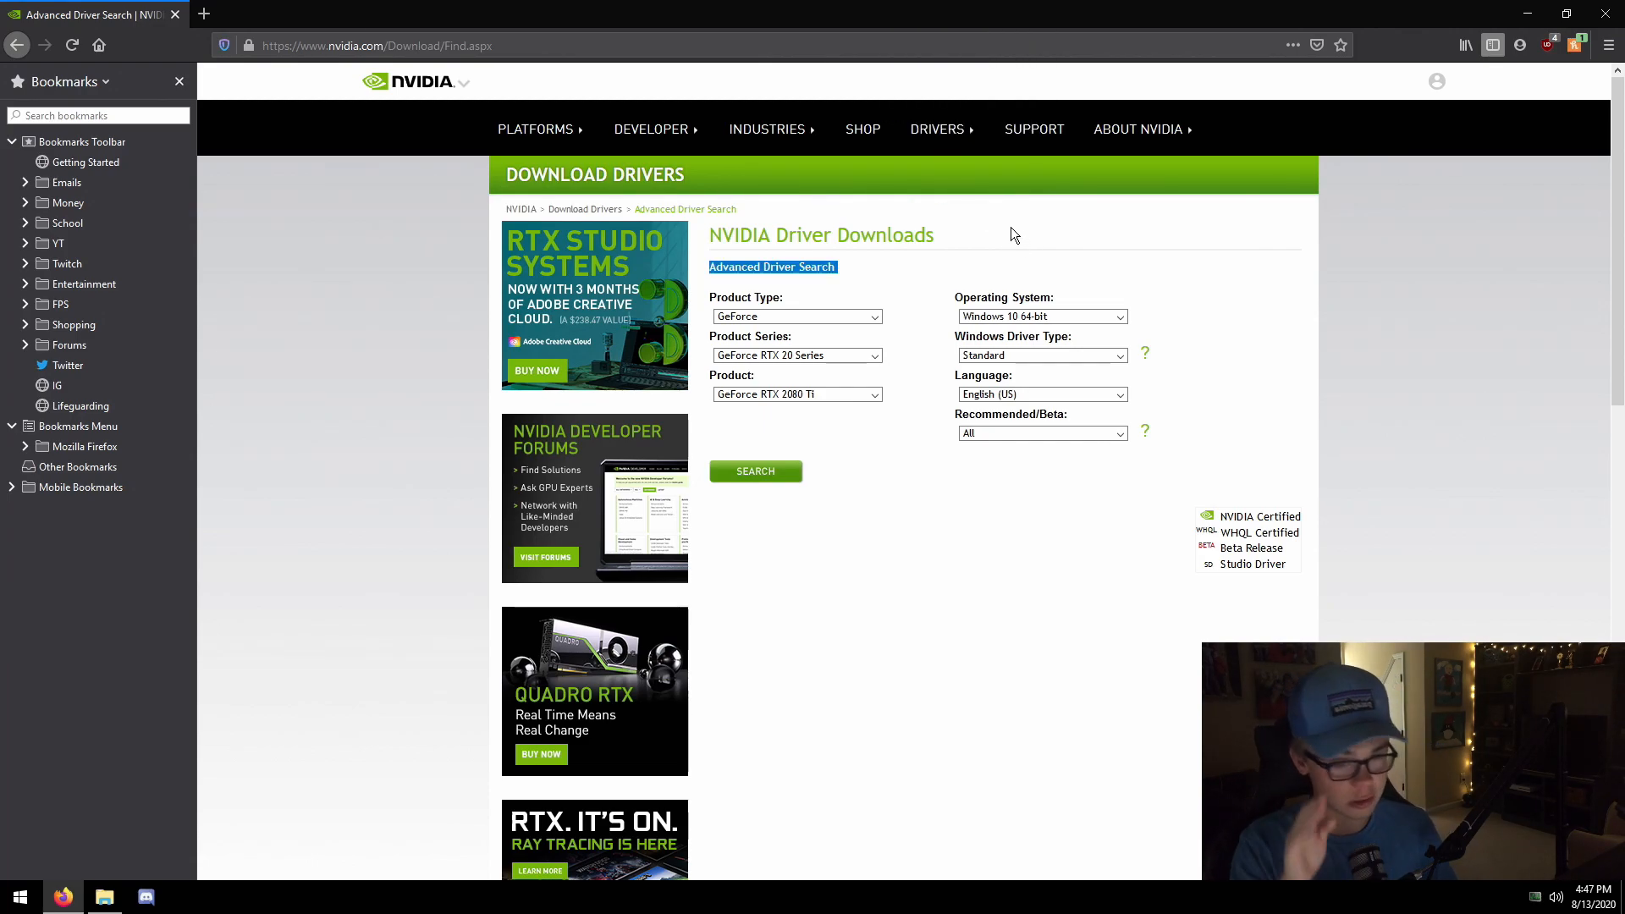
Set Recommended/Beta to Recommended/Certified and search for matching GeForce RTX 2080 Ti drivers.
left_click(1041, 432)
left_click(1008, 449)
left_click(774, 484)
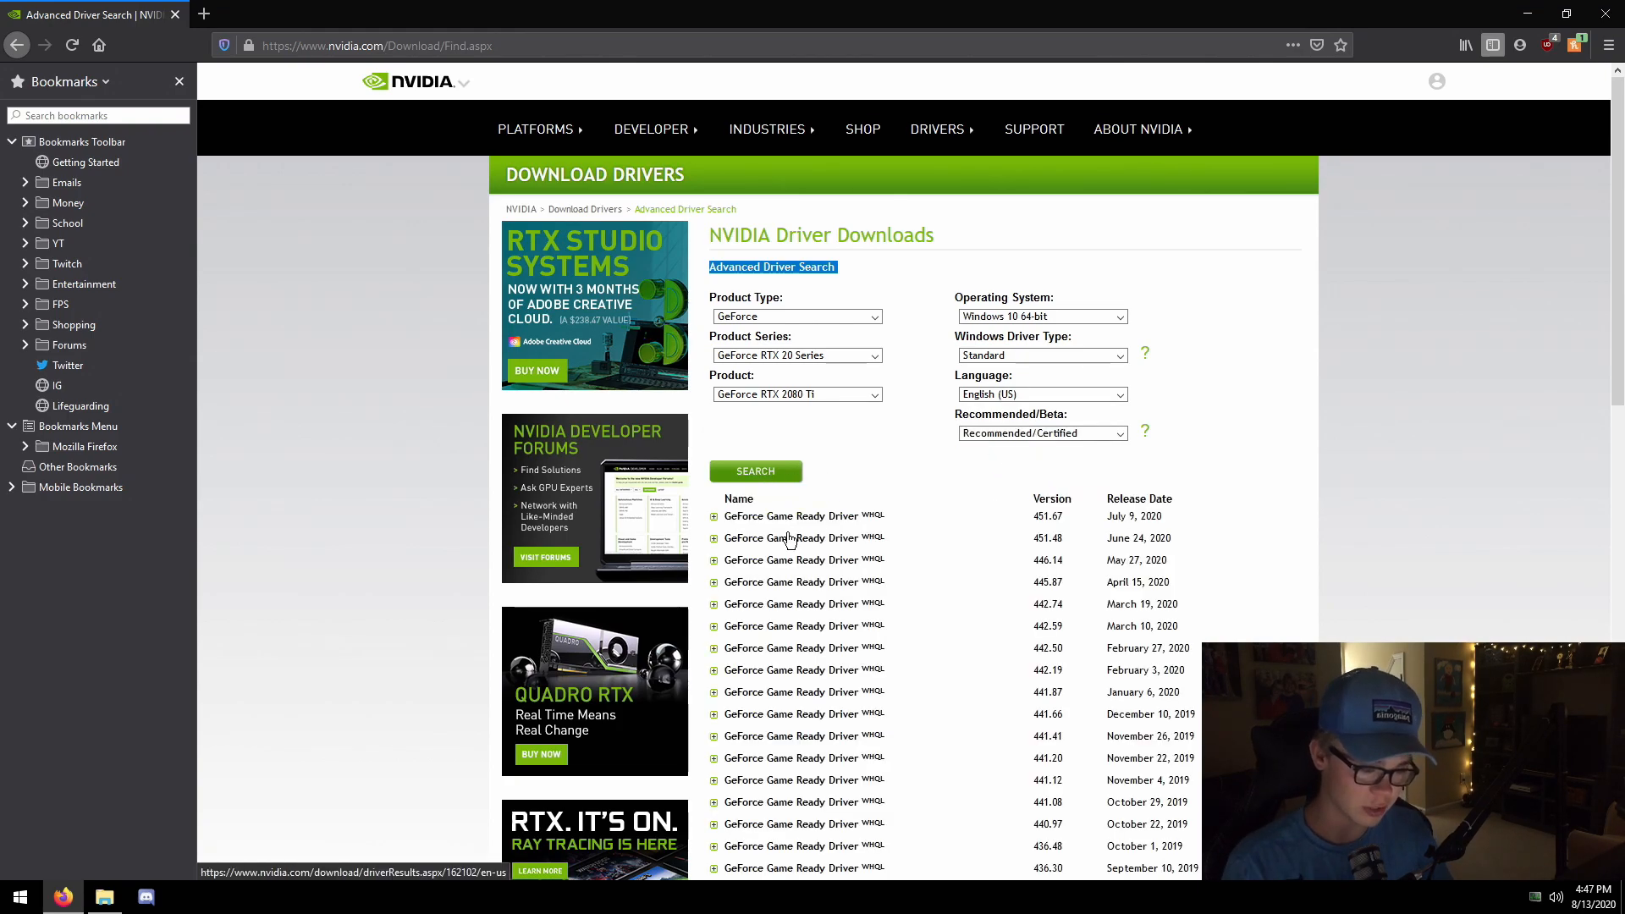
Highlight the Game Ready Driver entries for versions 441.41 and 442.74 in the driver results list.
scroll(725, 530, "down", 2)
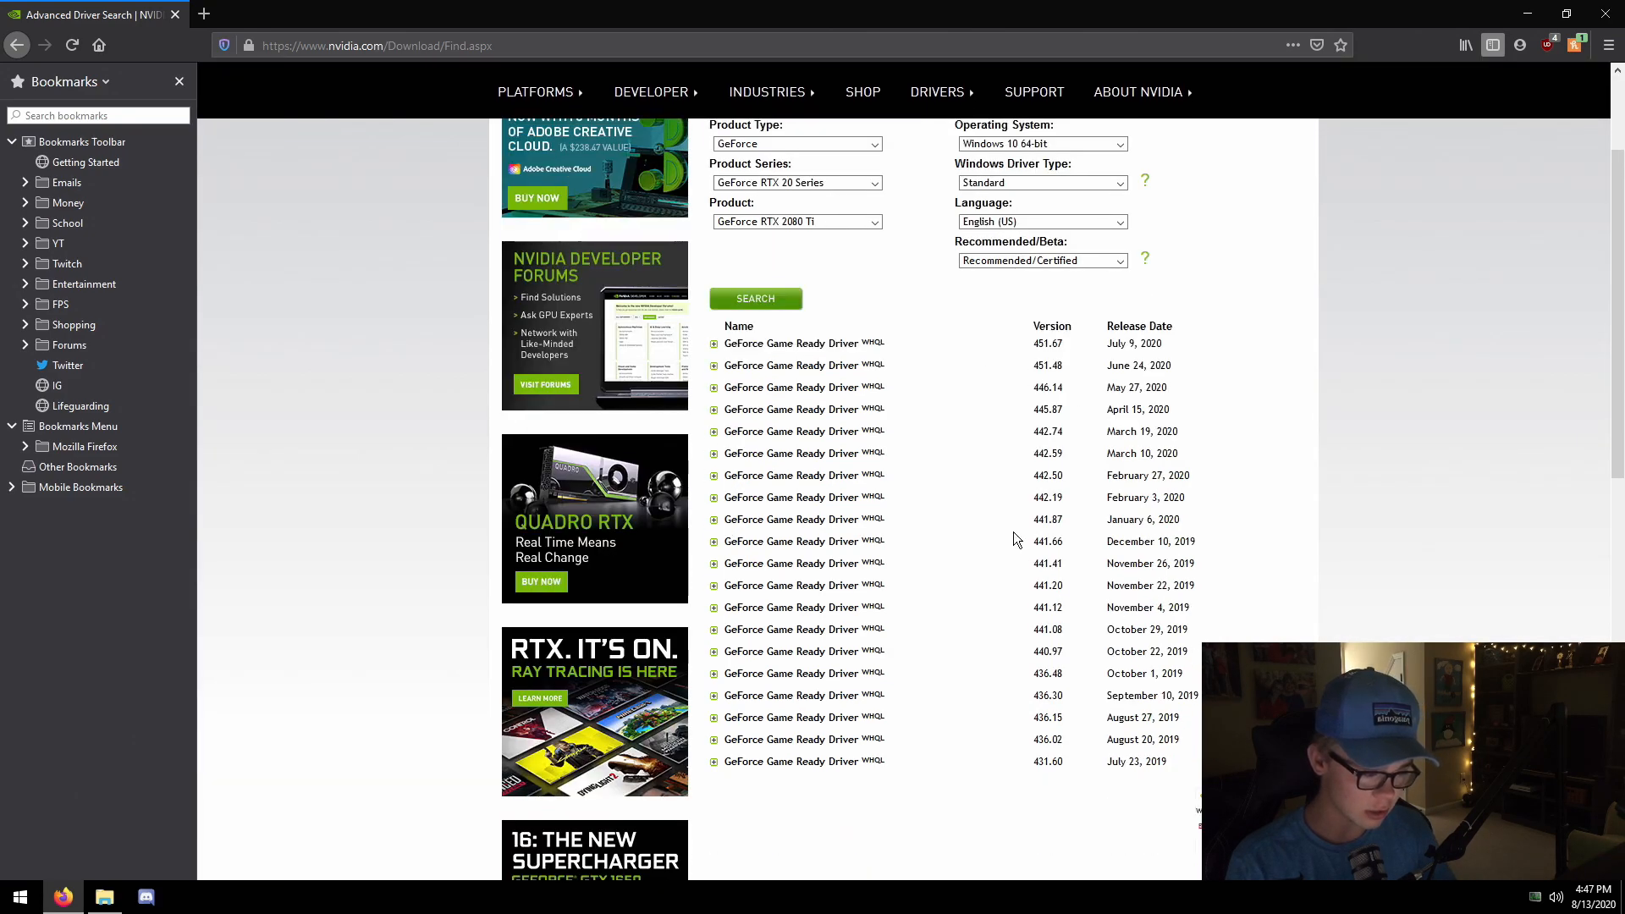
left_click_drag(1204, 573, 732, 567)
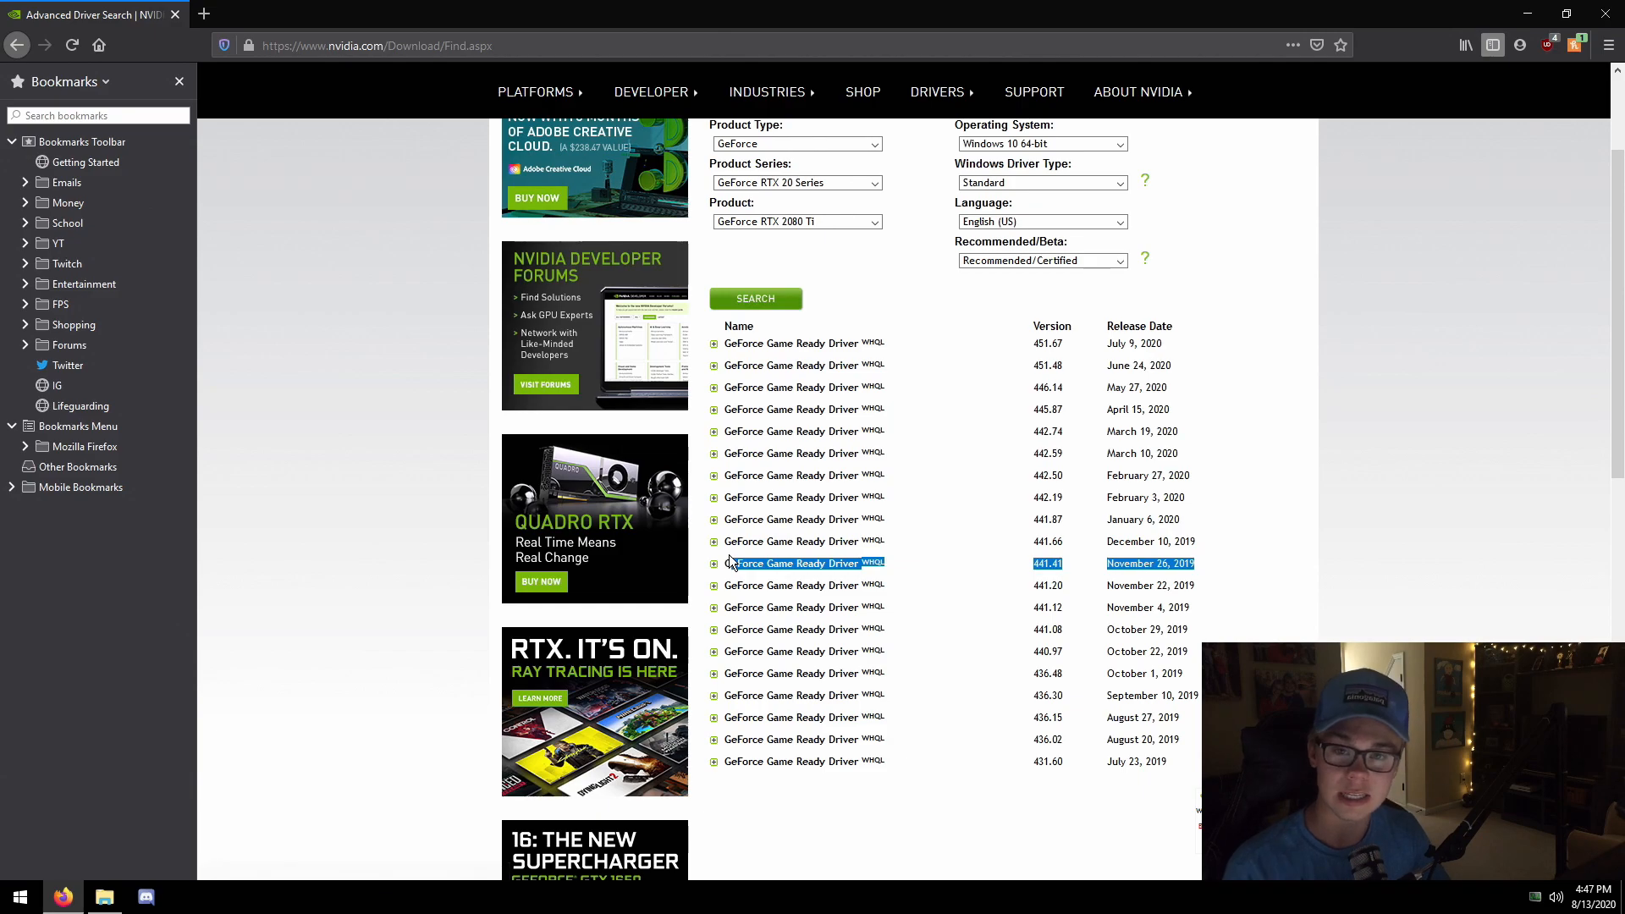
left_click(1179, 567)
left_click_drag(889, 566, 724, 565)
left_click(1186, 543)
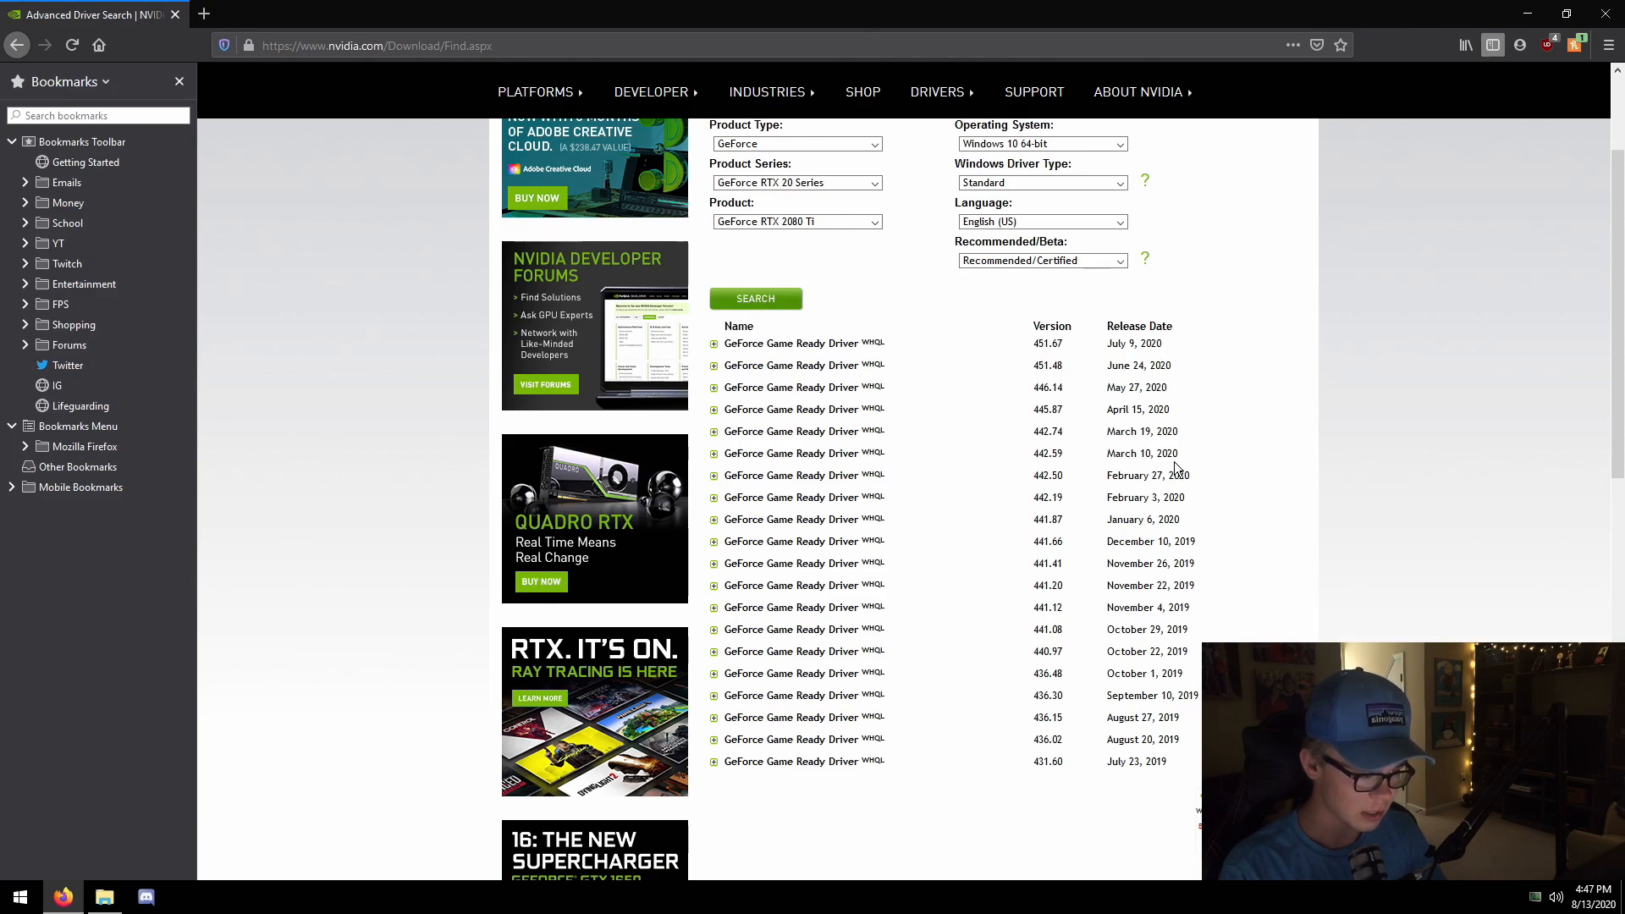
left_click_drag(1179, 432, 728, 433)
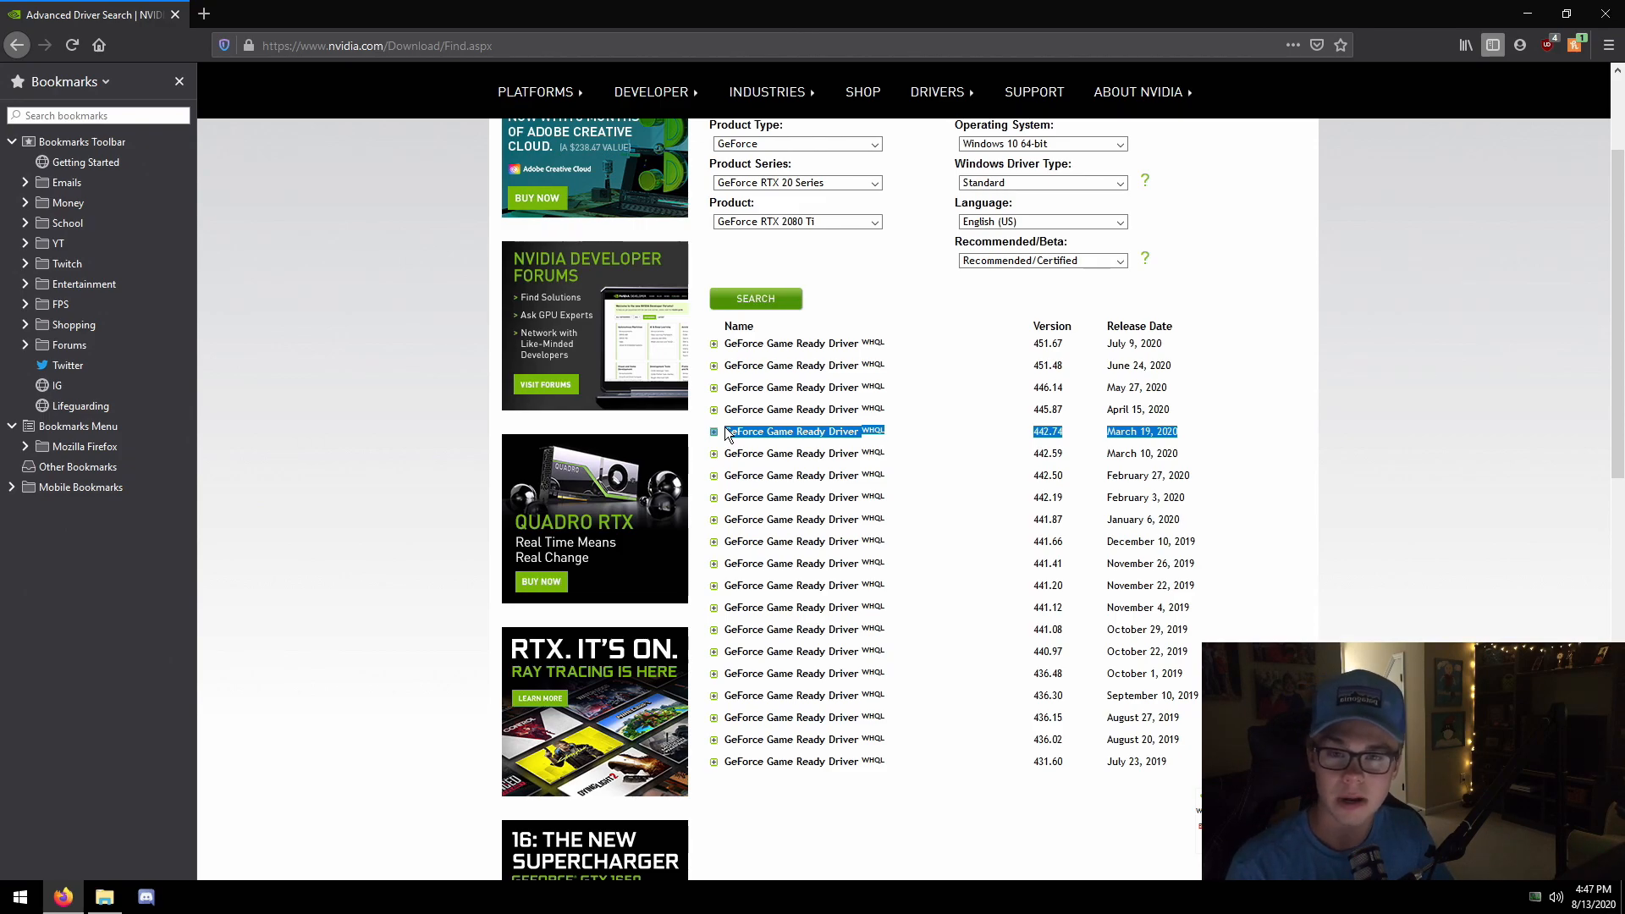
right_click(728, 433)
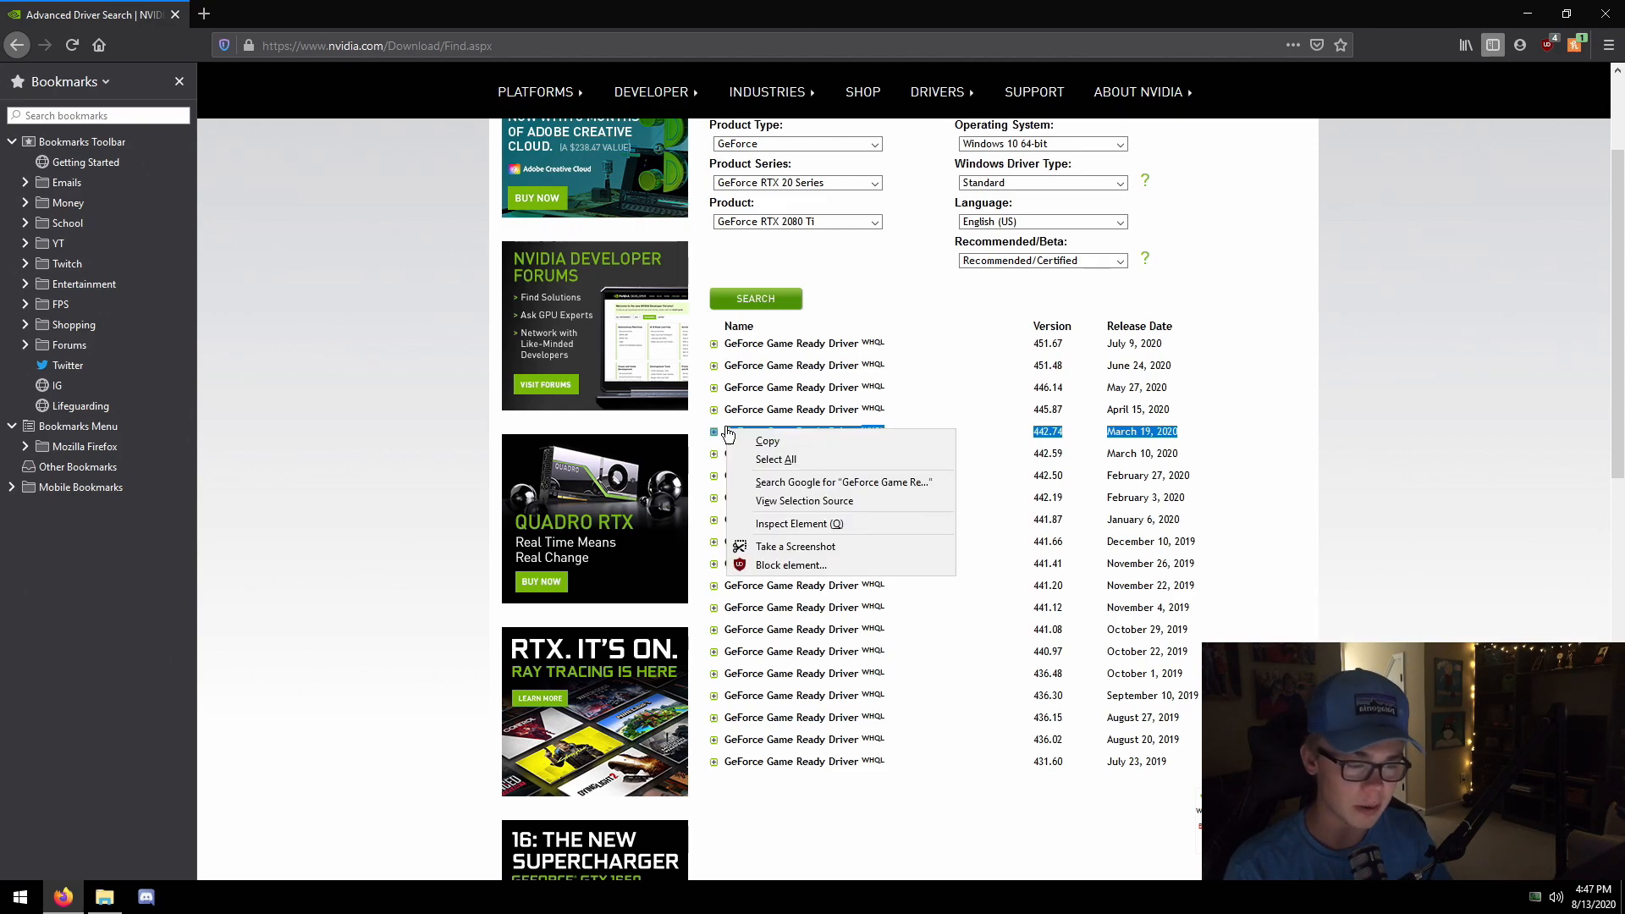
left_click(953, 305)
Expand the release highlights of Game Ready Driver 451.48 and highlight that driver's entry.
left_click(715, 367)
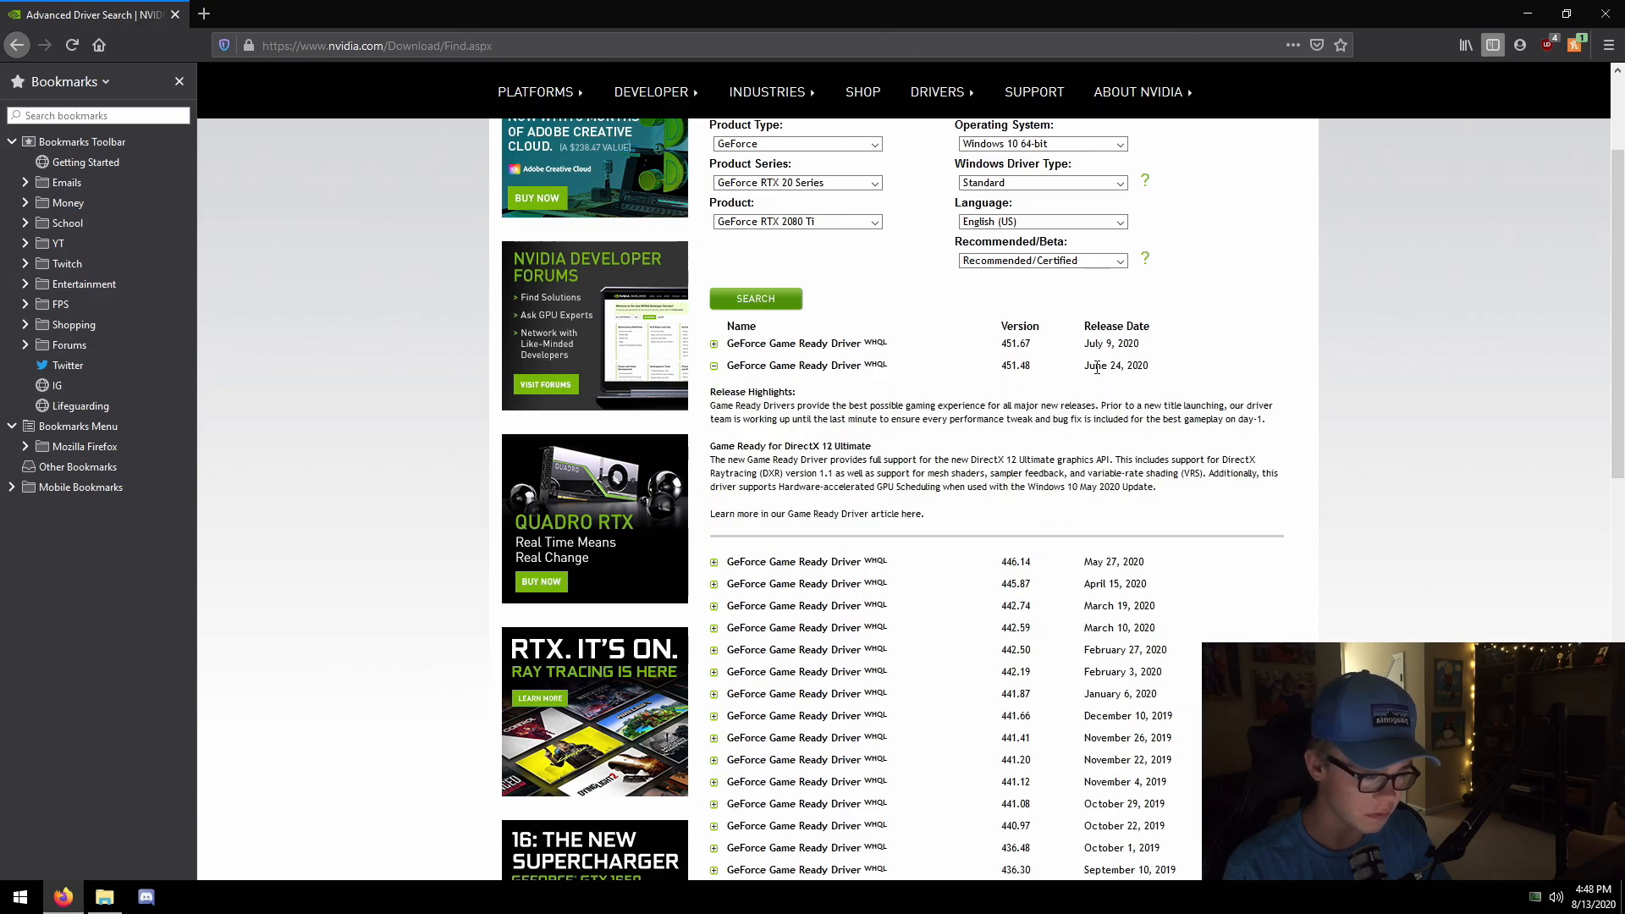
left_click_drag(1137, 367, 980, 373)
left_click(979, 373)
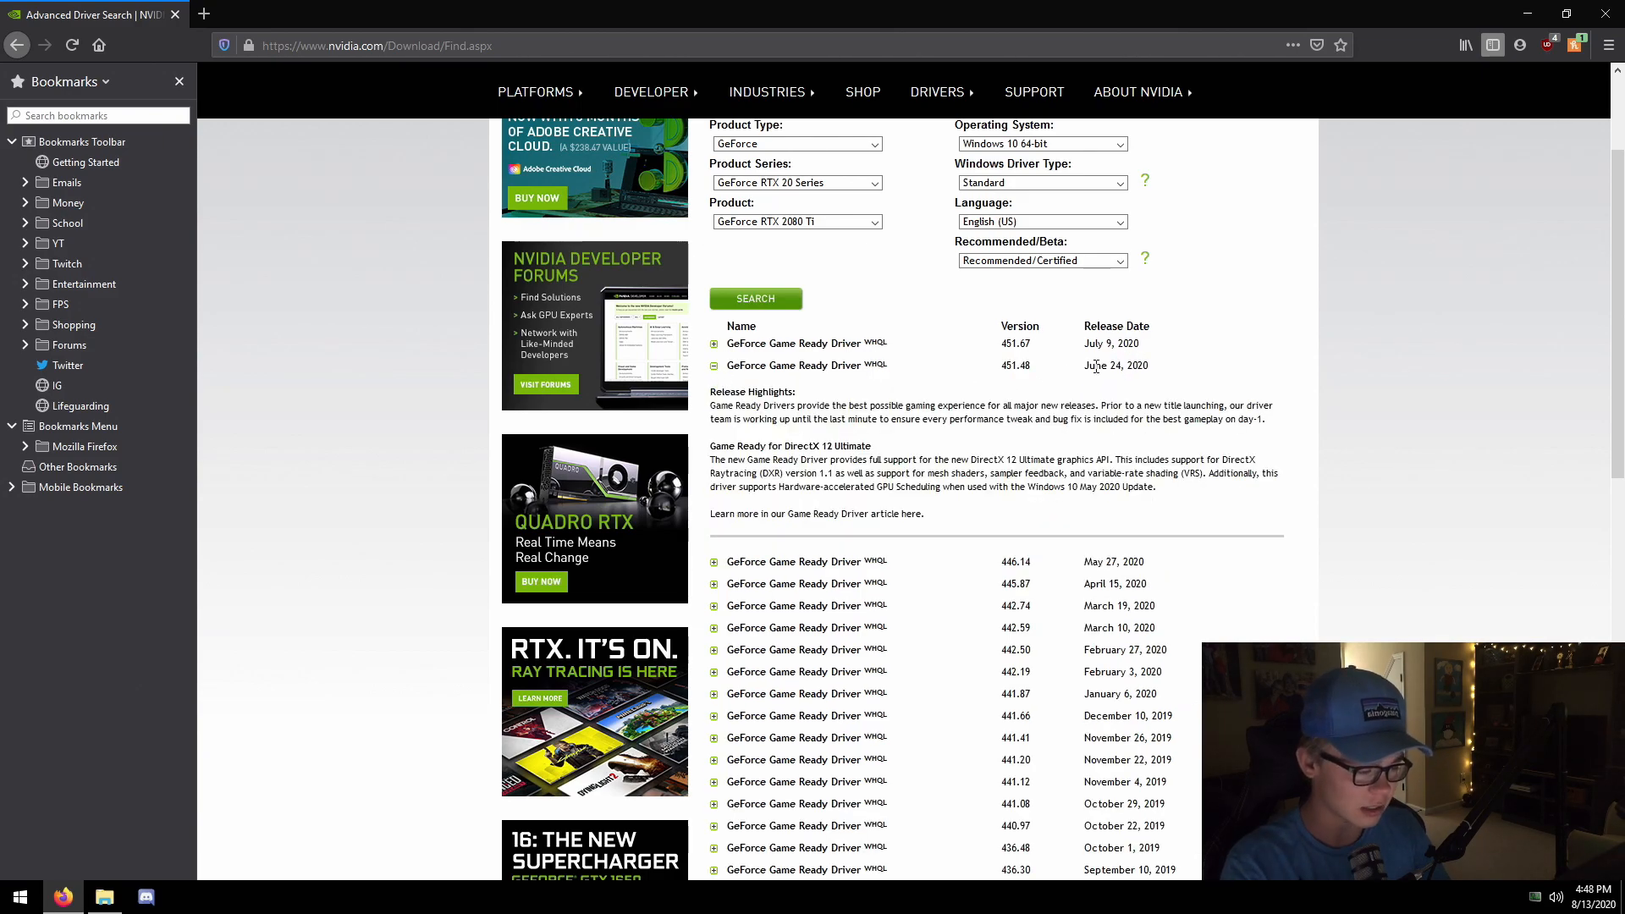
left_click_drag(1175, 377, 734, 372)
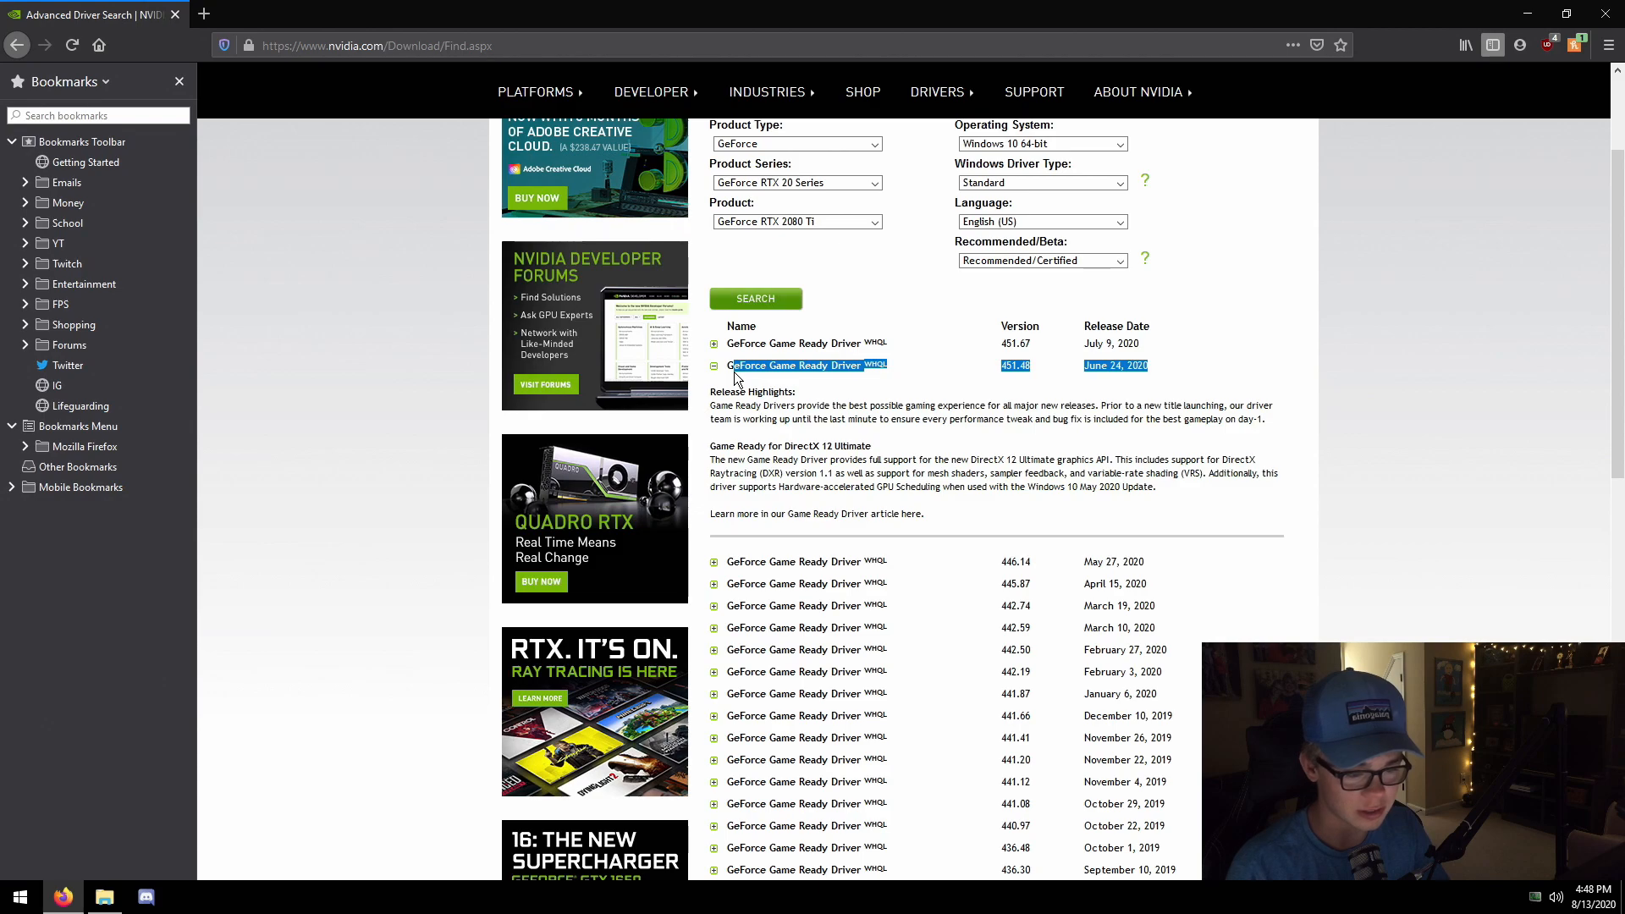
left_click(749, 394)
left_click_drag(830, 393, 717, 394)
left_click(734, 453)
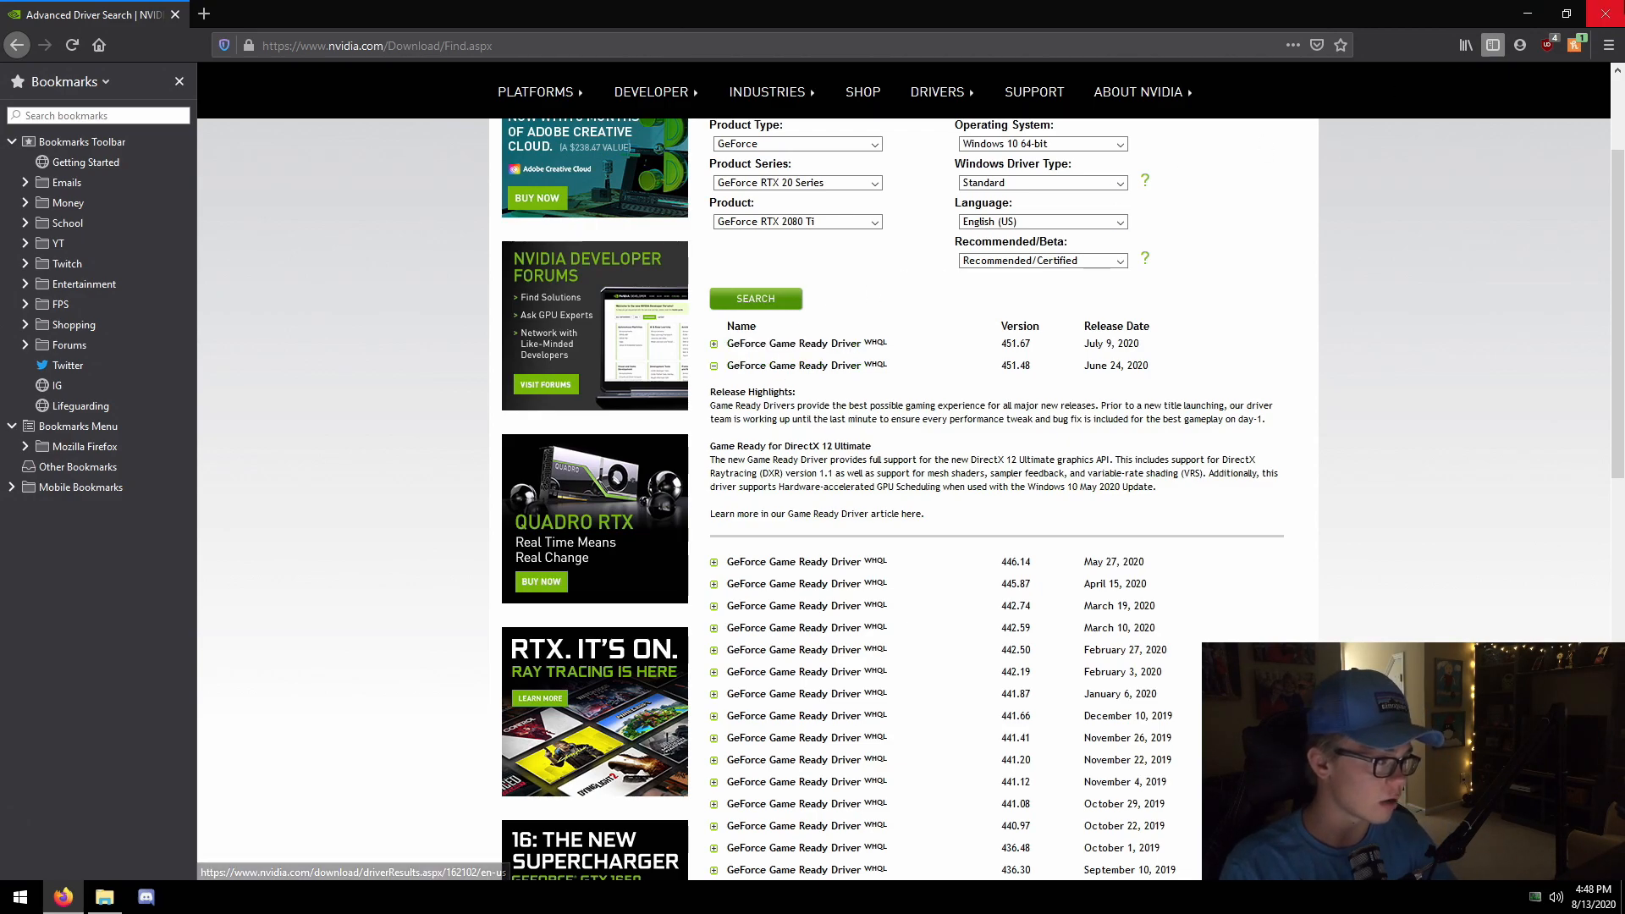
Close the browser and launch nvidiaProfileInspector.exe from the 1 NVIDIA Settings folder.
left_click(1605, 14)
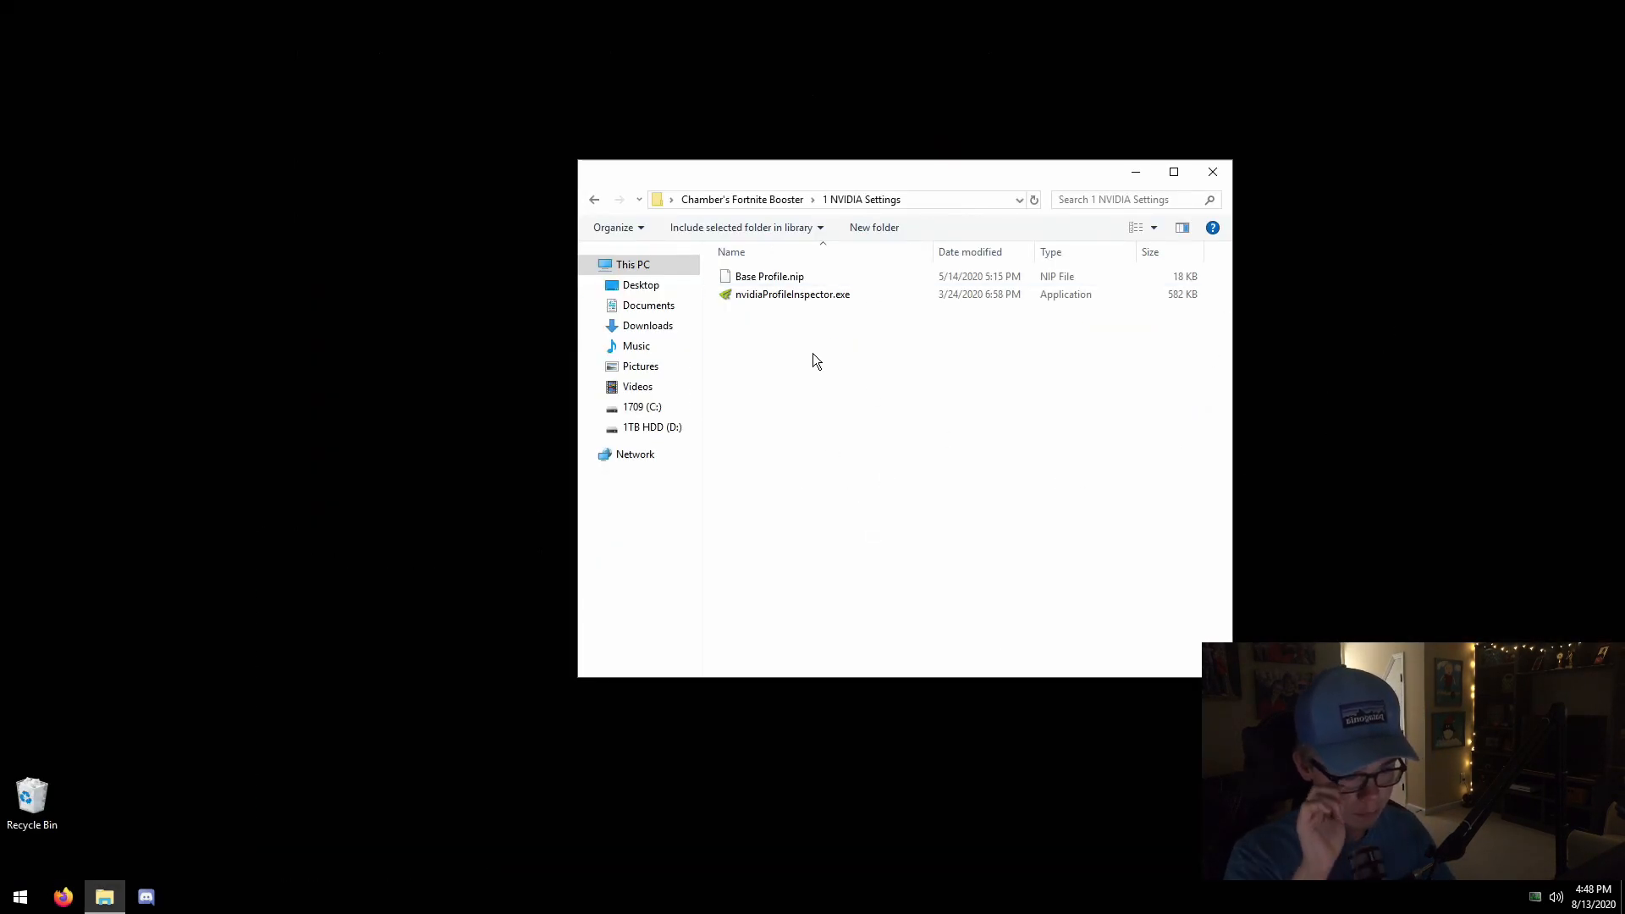
double_click(811, 298)
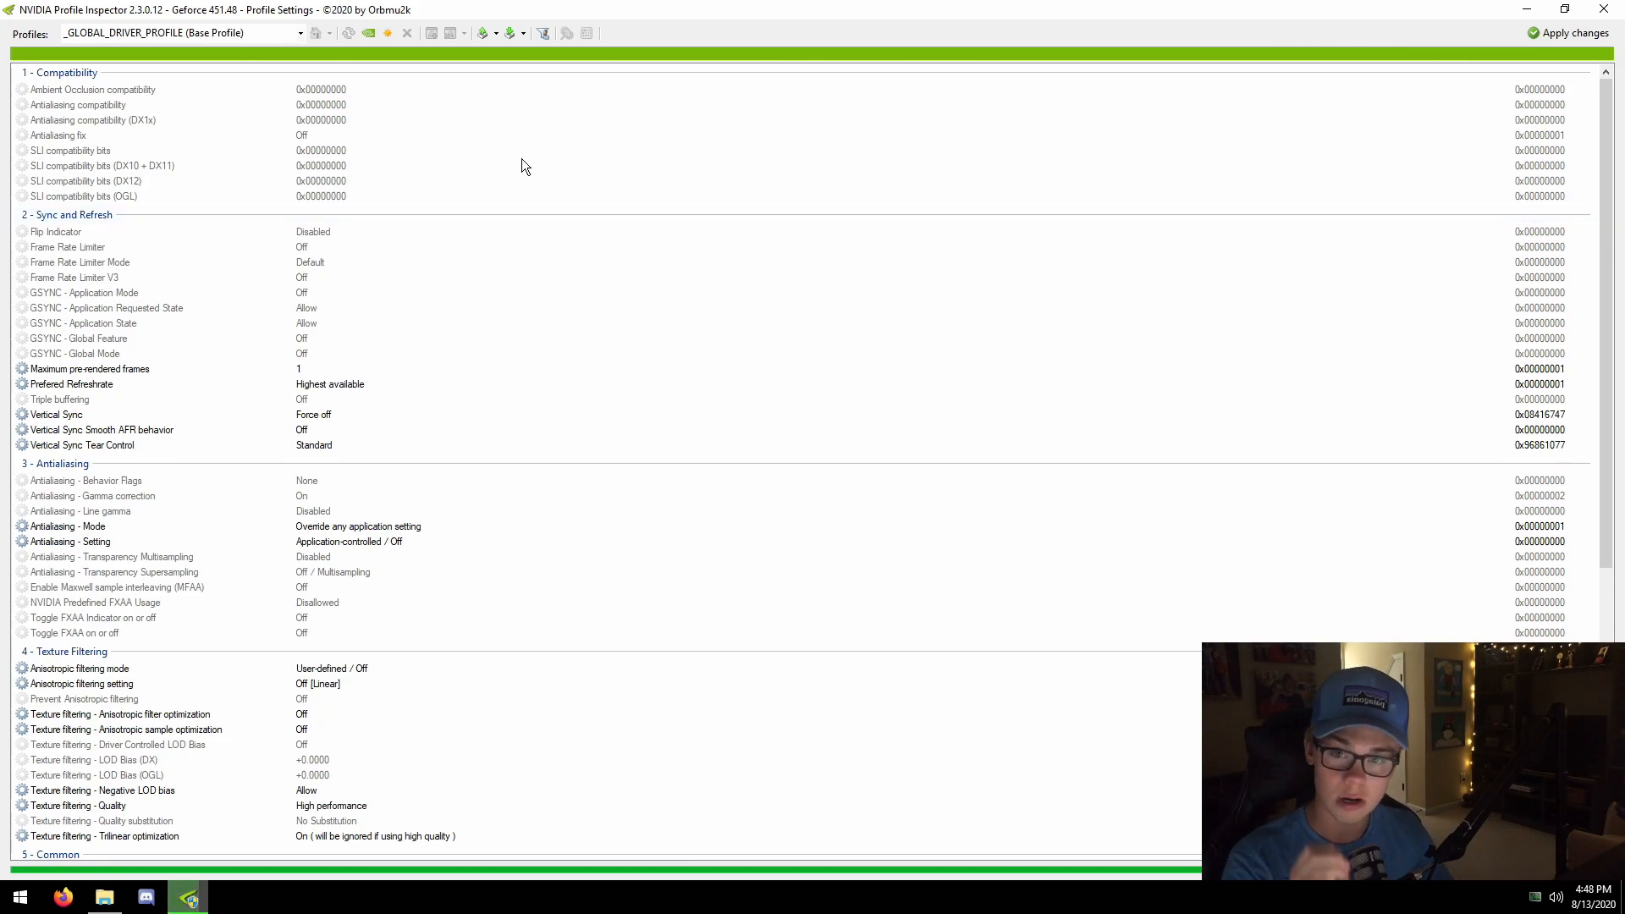
left_click(496, 33)
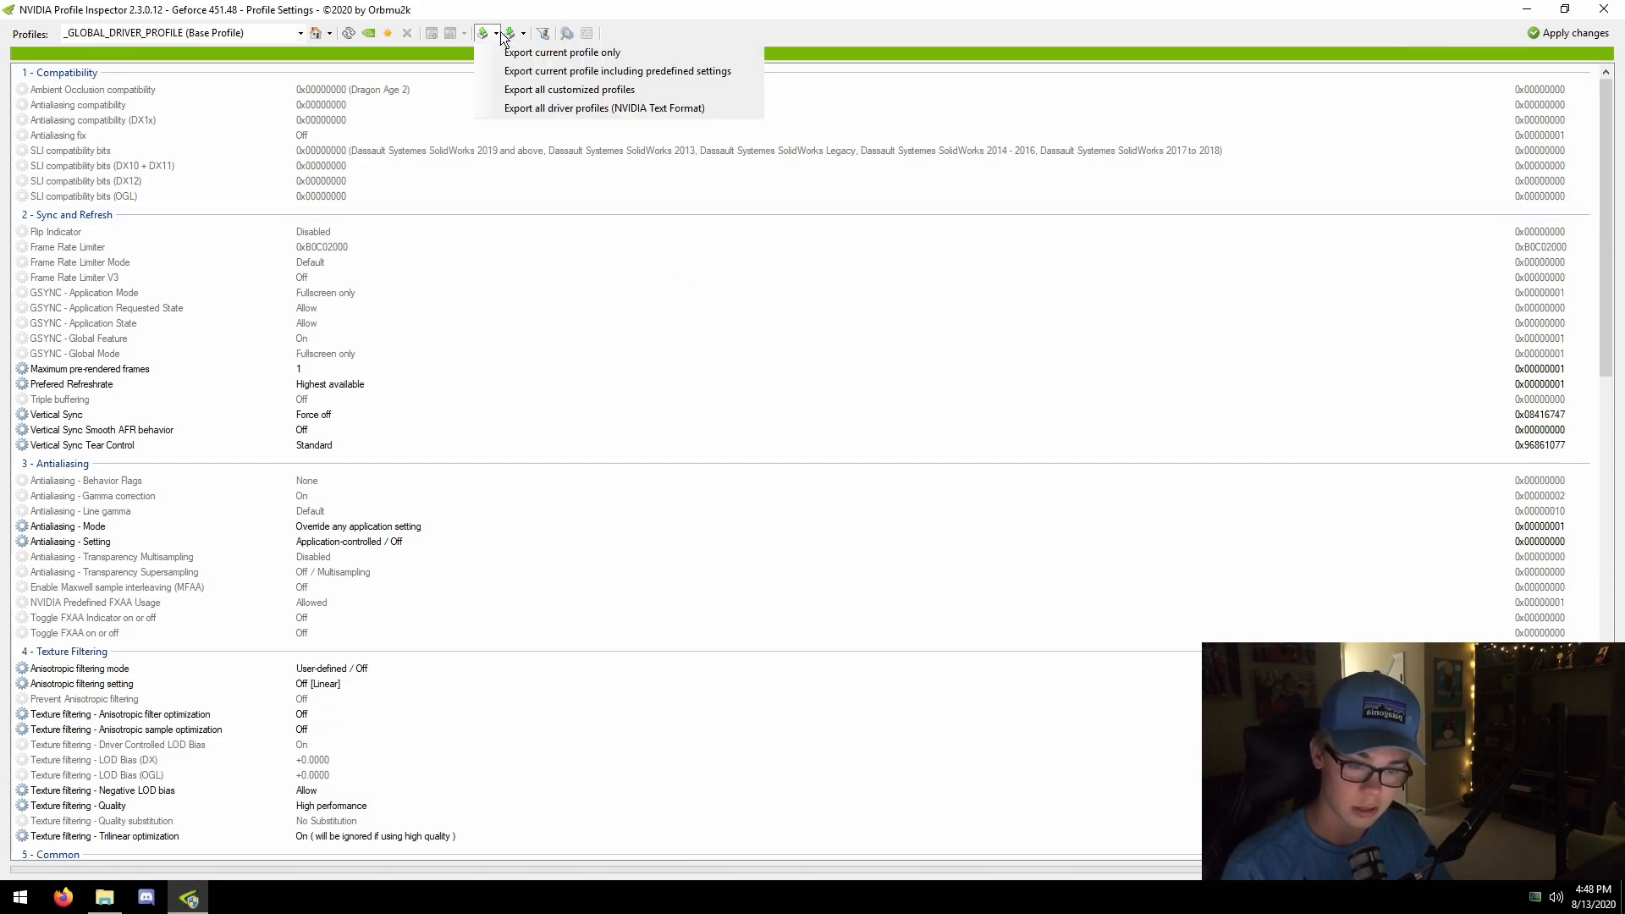
left_click(496, 33)
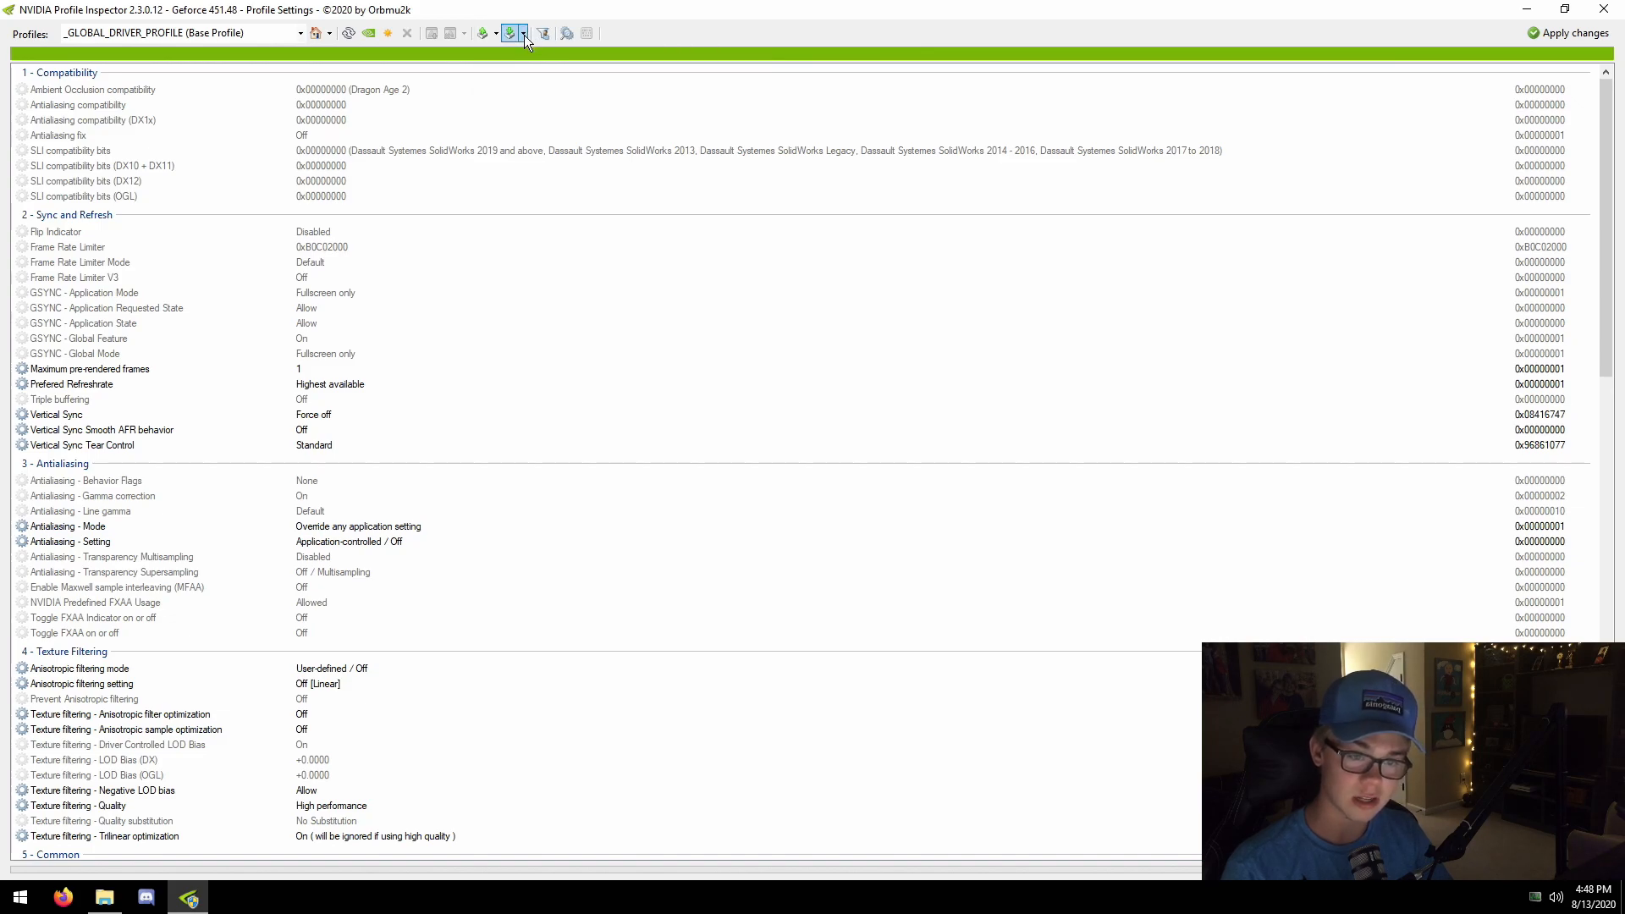
Import Base Profile.nip from the 1 NVIDIA Settings folder into the driver profiles and apply the changes.
left_click(522, 35)
left_click(532, 61)
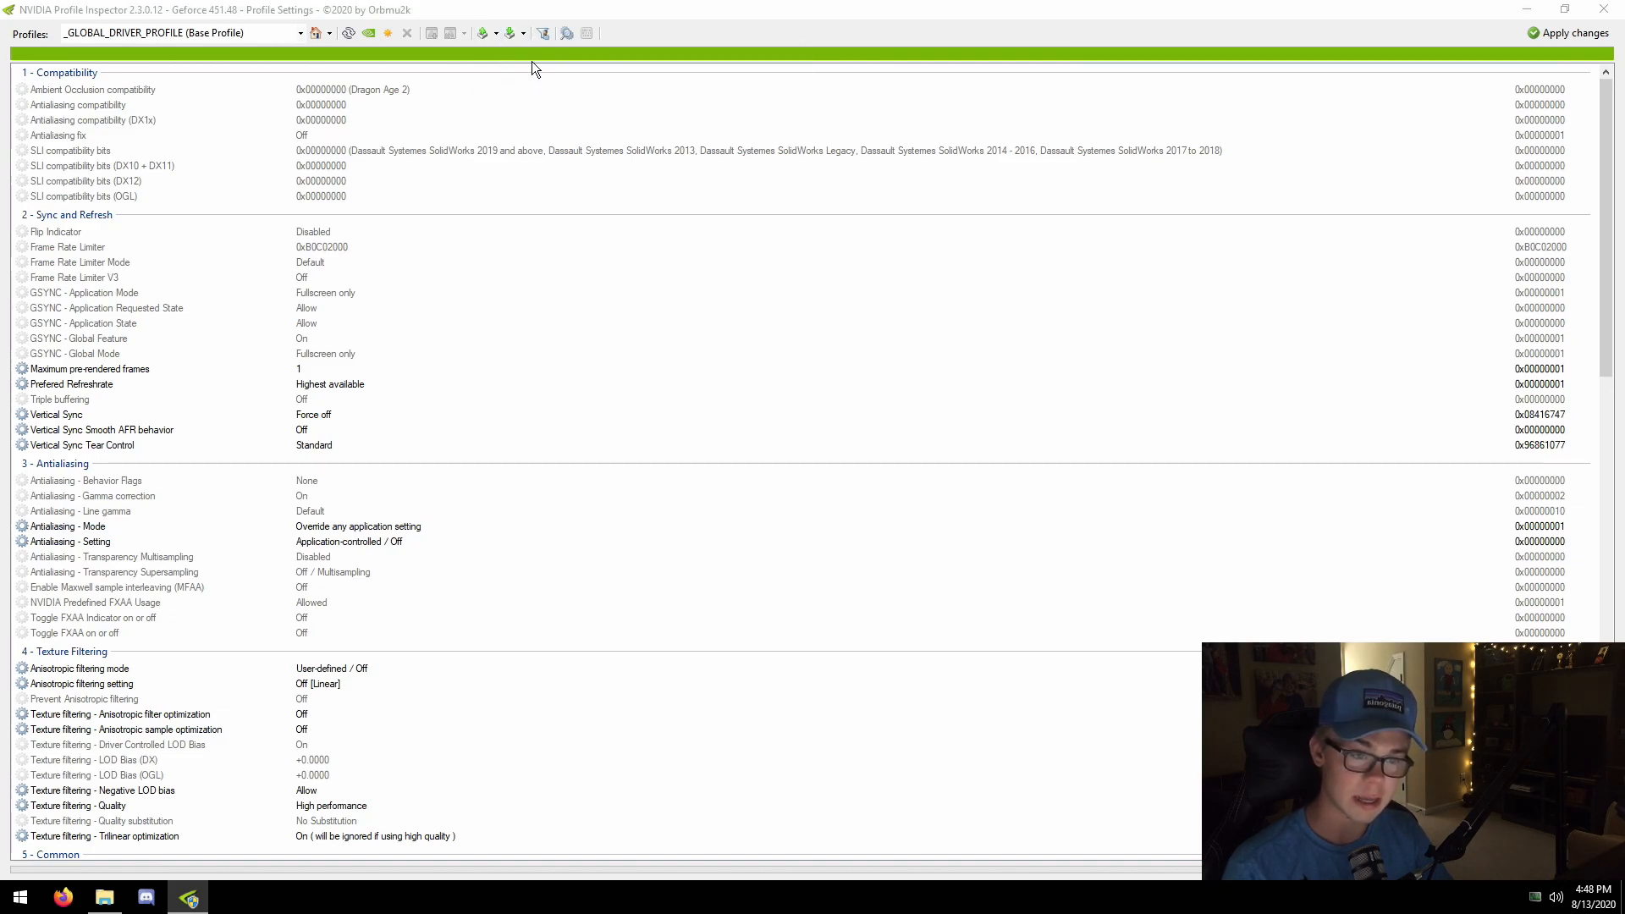
left_click(220, 142)
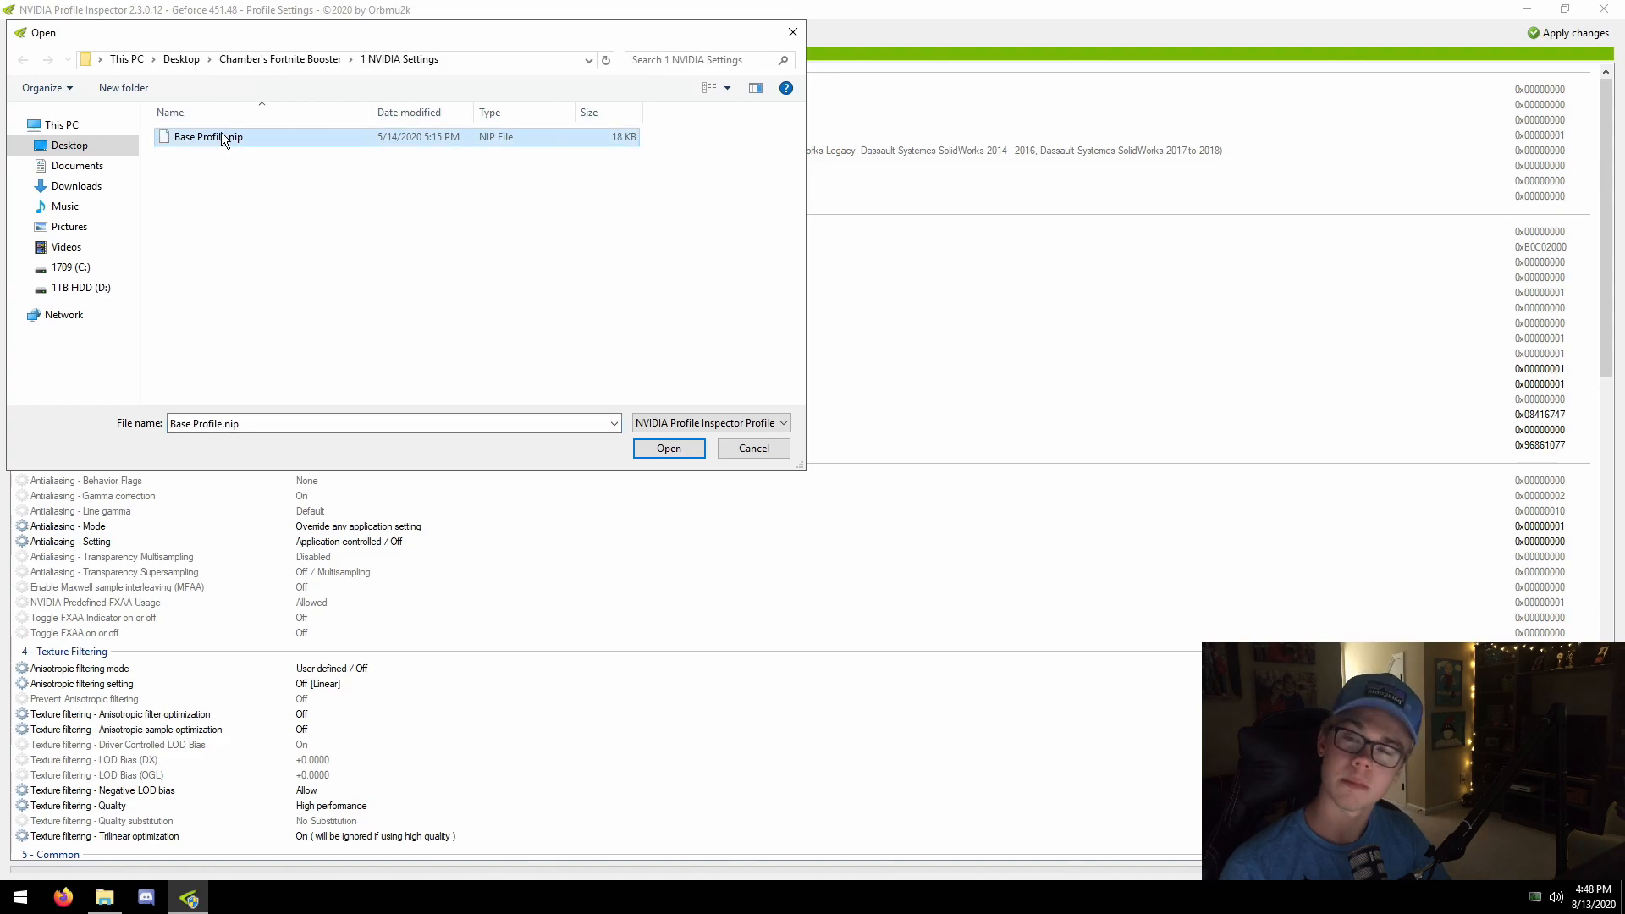
double_click(224, 138)
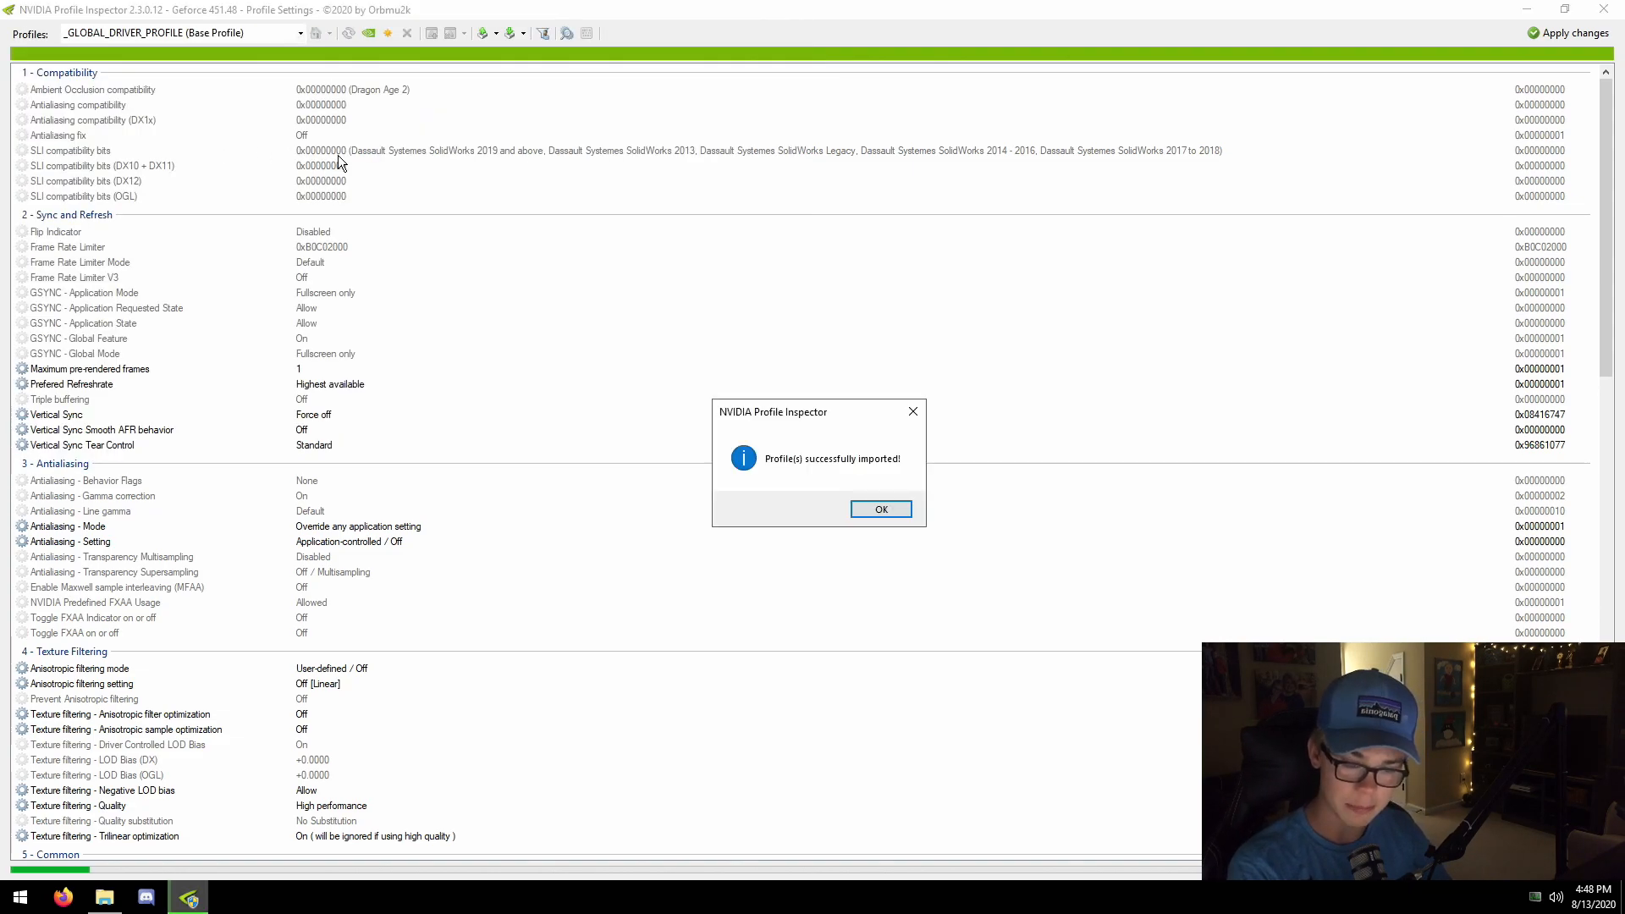
left_click(876, 513)
left_click(1554, 39)
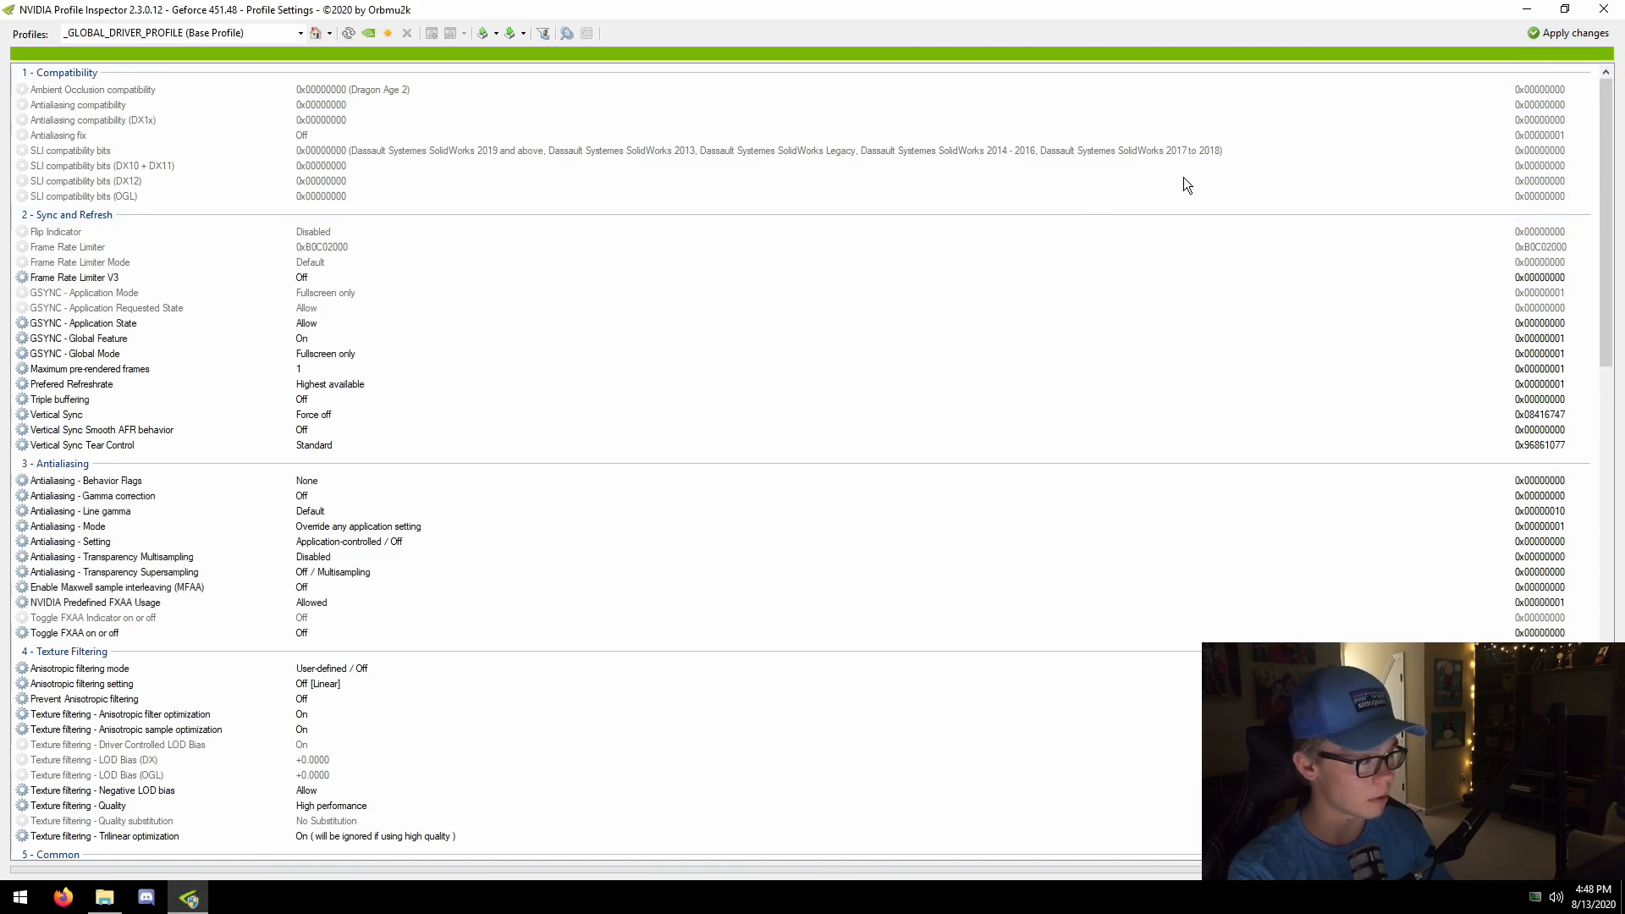
Check the CUDA - Force P2 State setting in the Common section and close NVIDIA Profile Inspector.
scroll(949, 477, "down", 5)
left_click(192, 686)
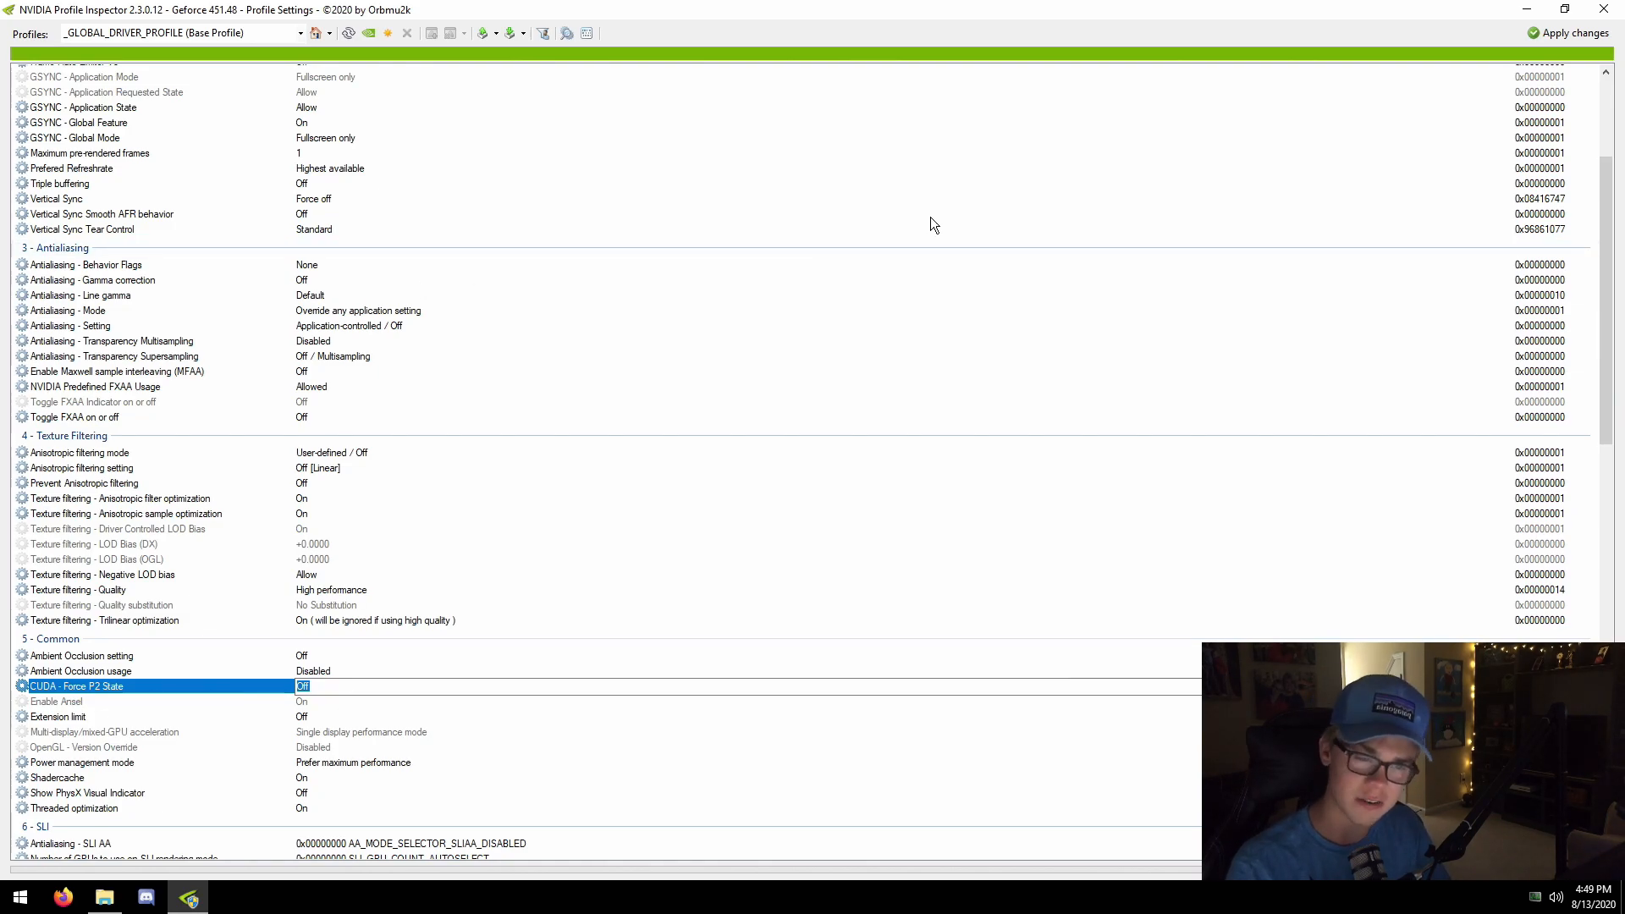
left_click(1604, 10)
left_click_drag(1038, 169, 1077, 103)
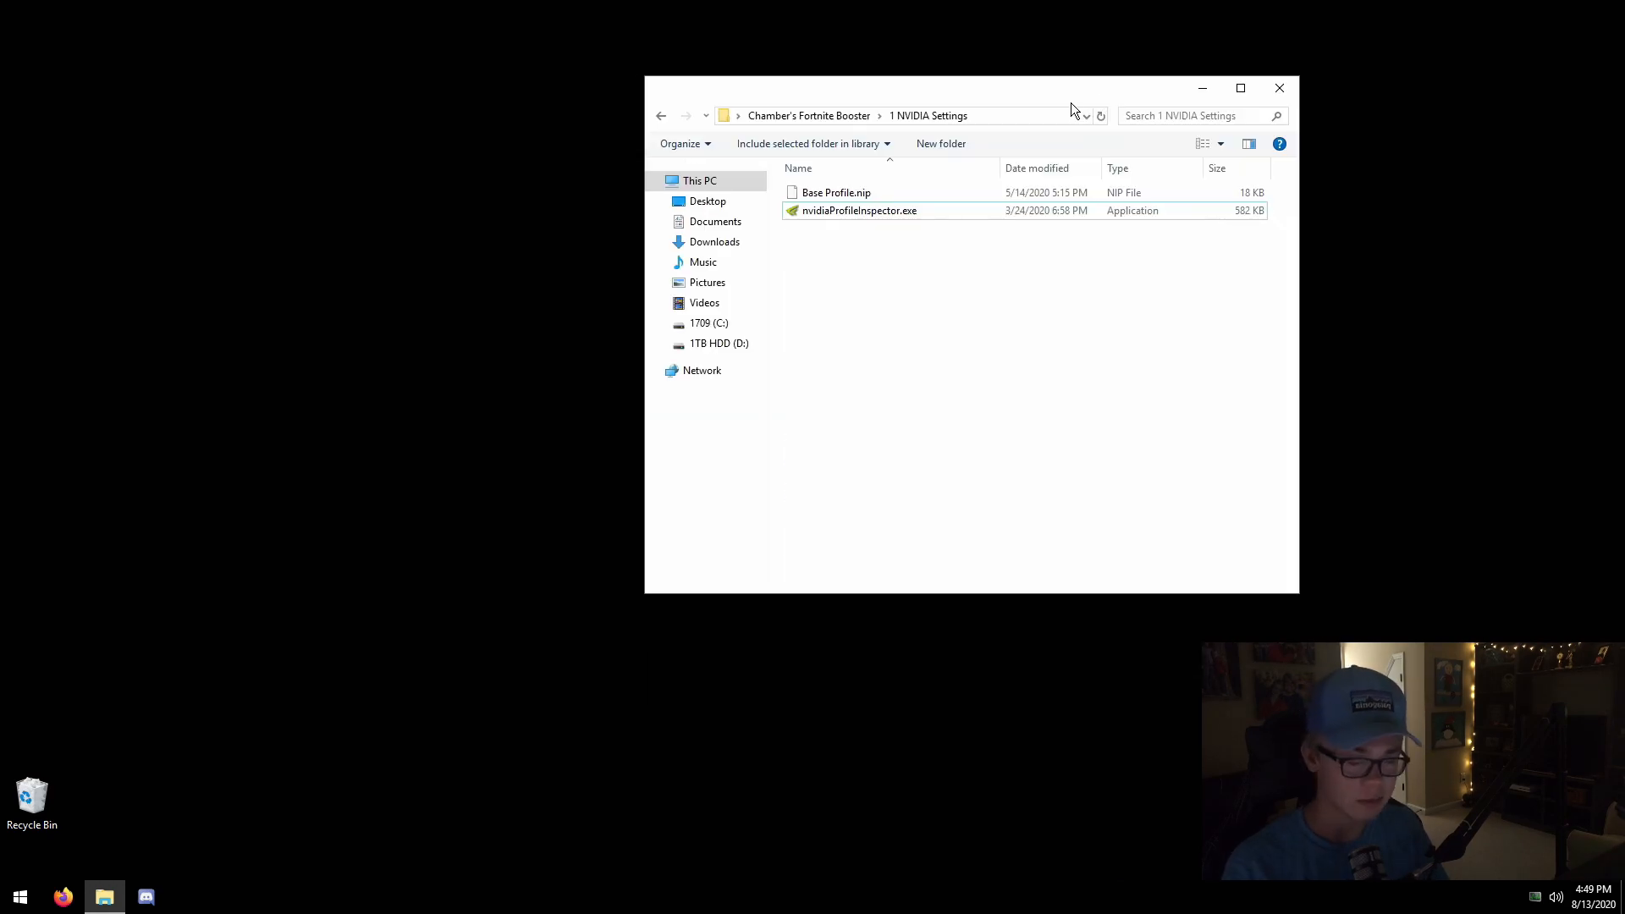
Open the Windows Control Panel with the Run command "control" and launch NVIDIA Control Panel from Hardware and Sound.
key("super+r")
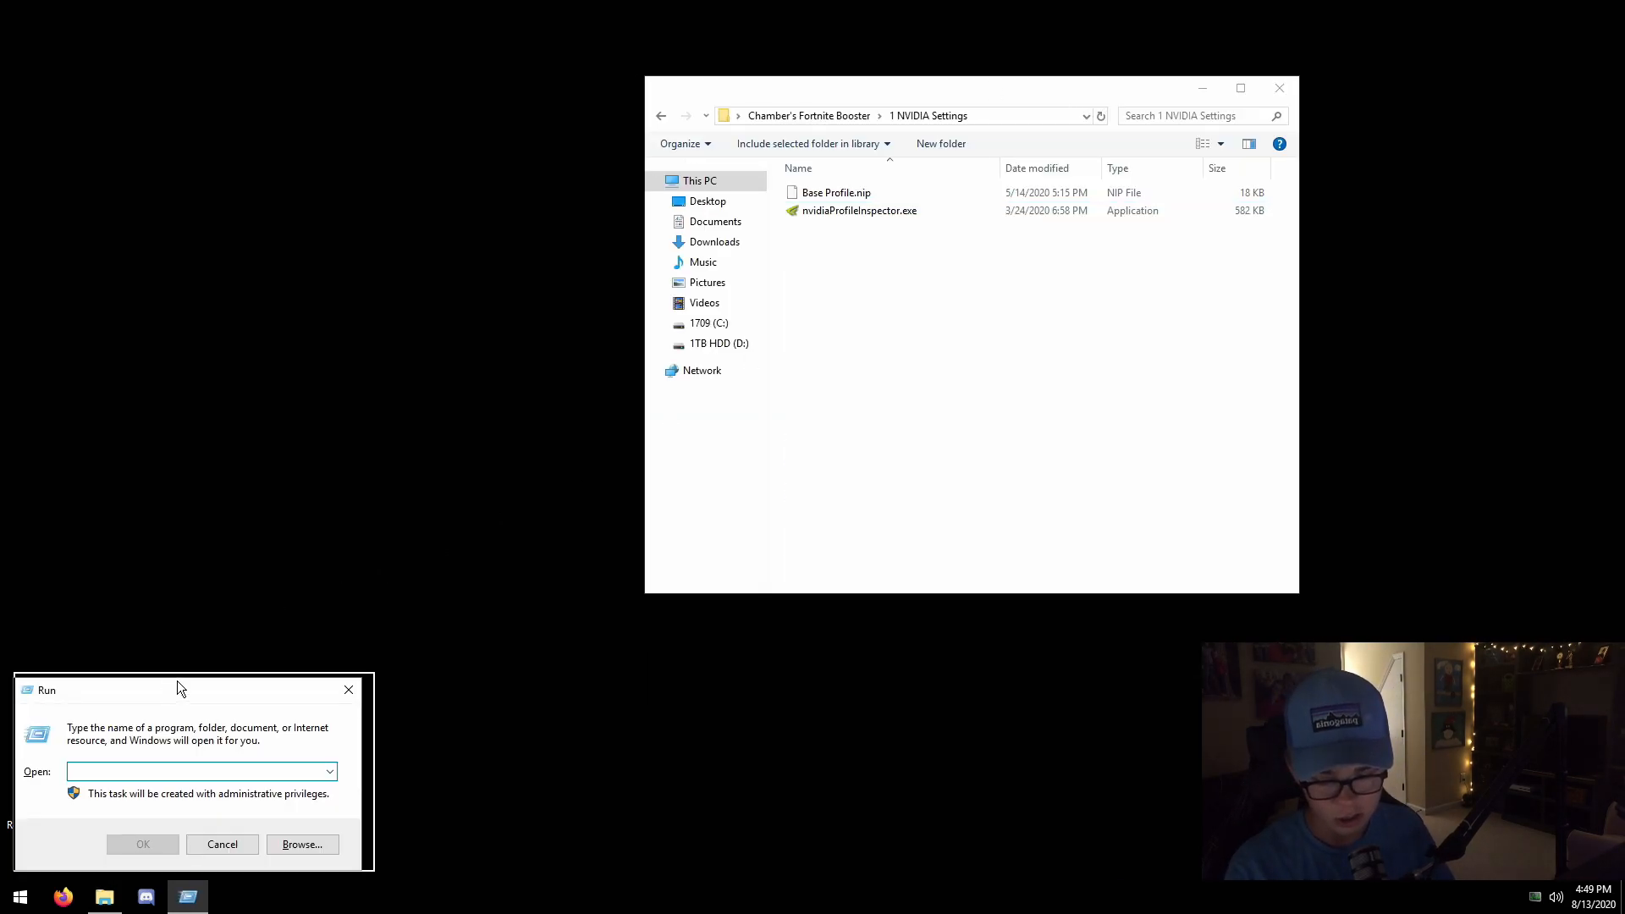
left_click_drag(174, 682, 675, 314)
type("control")
key("Return")
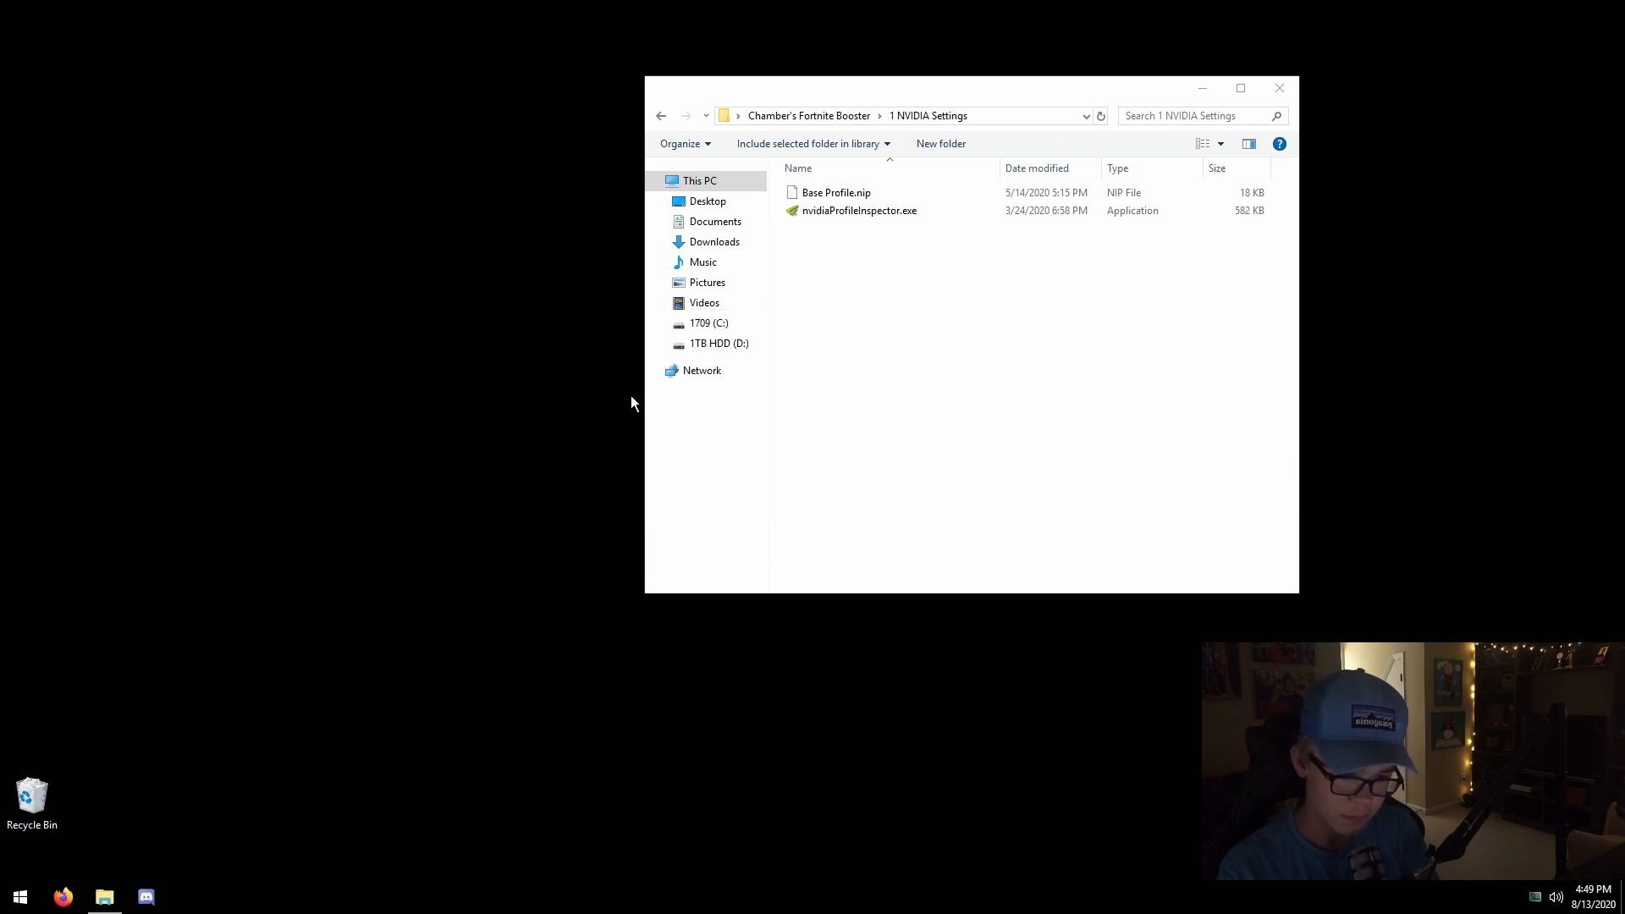
left_click(616, 355)
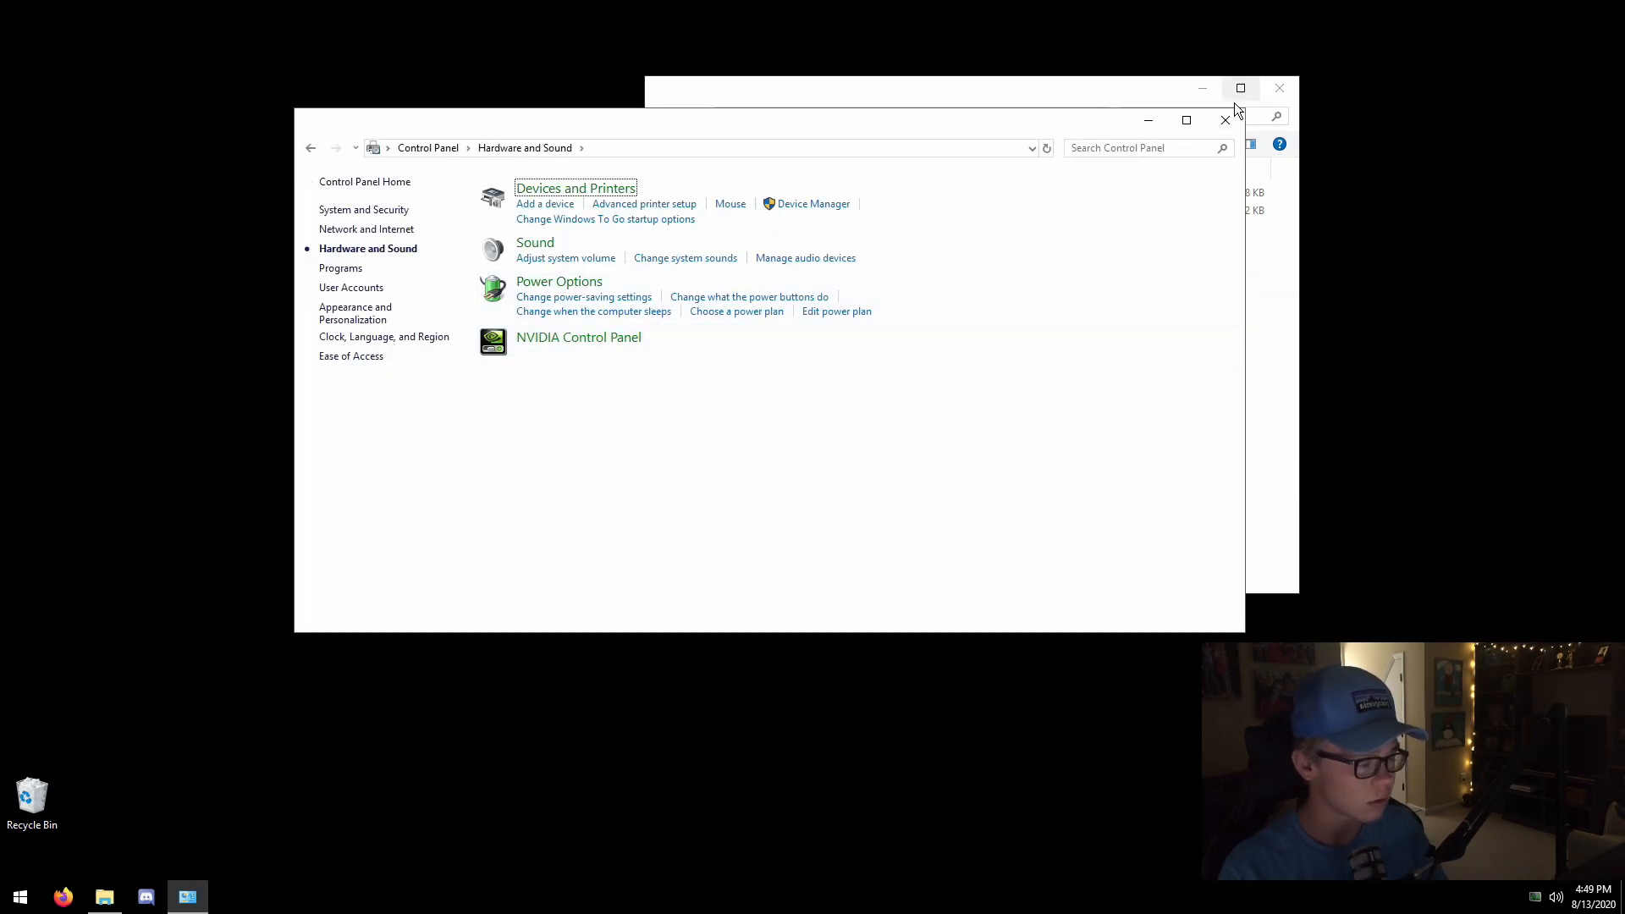
left_click(1187, 120)
left_click(302, 227)
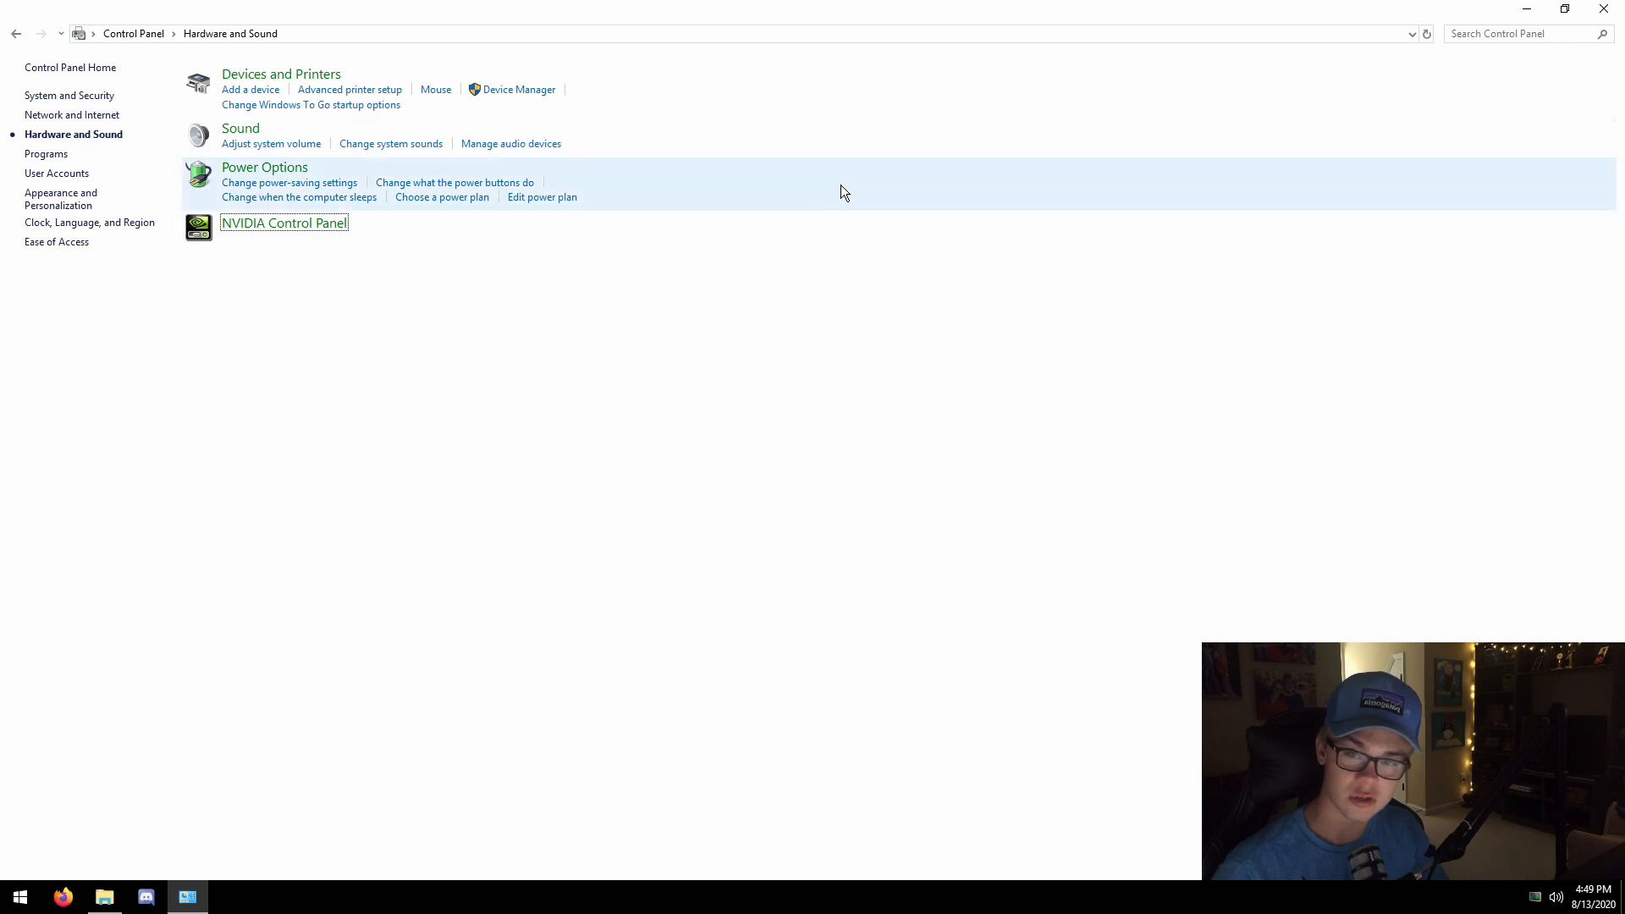
Check the video image settings for edge enhancement and noise reduction on the Elgato and Digital Display monitors.
left_click(110, 318)
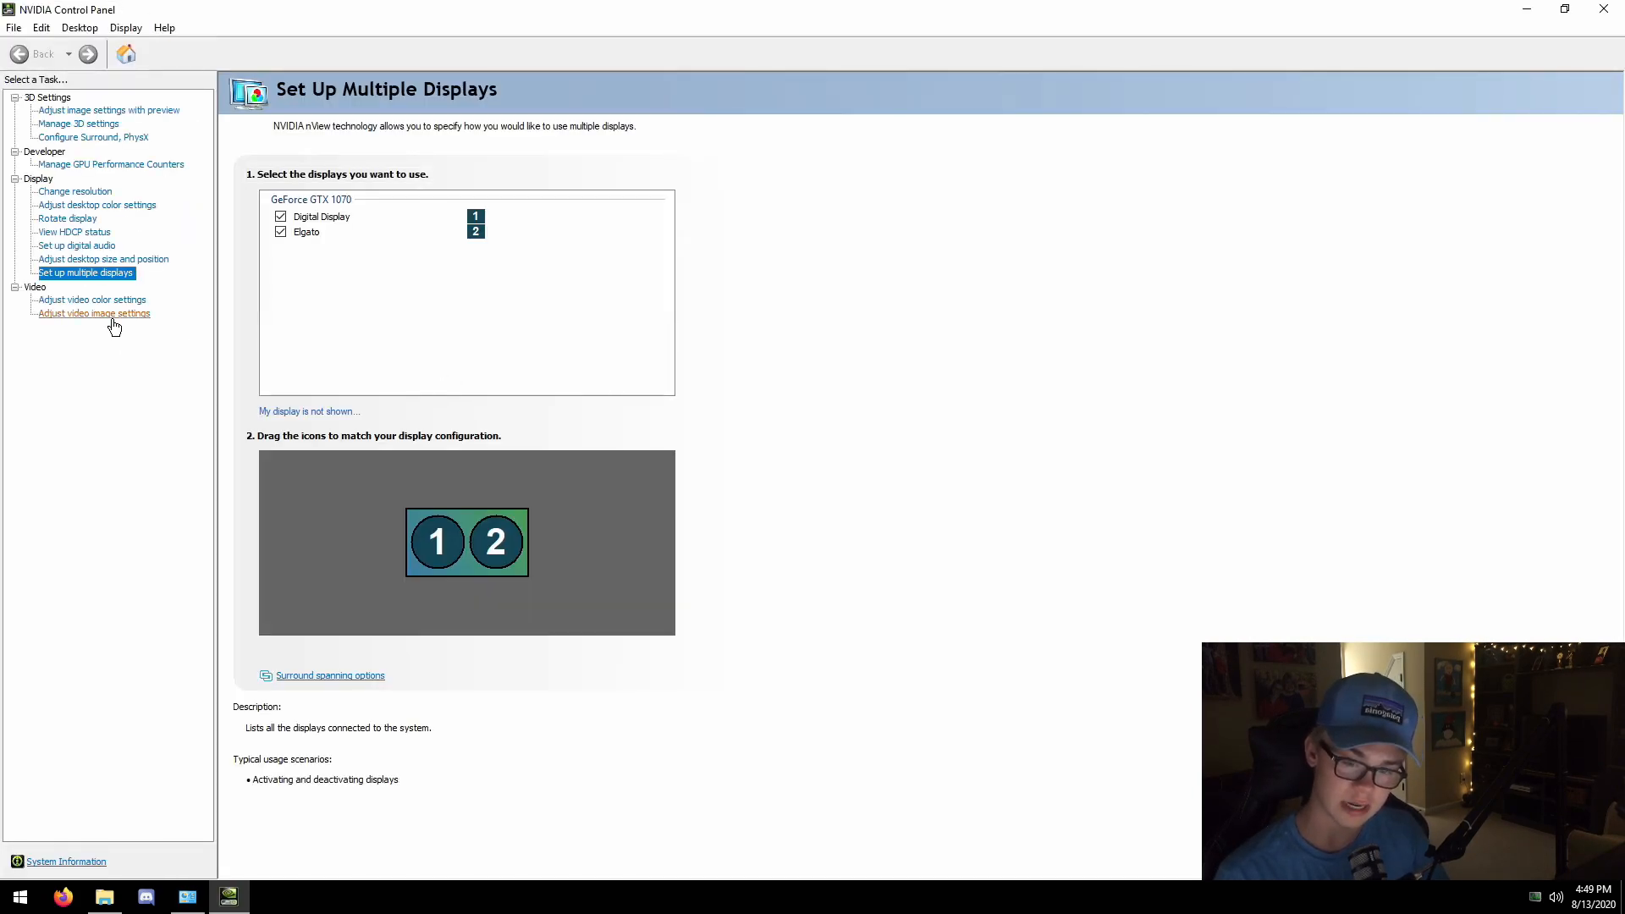
left_click(422, 222)
left_click(320, 221)
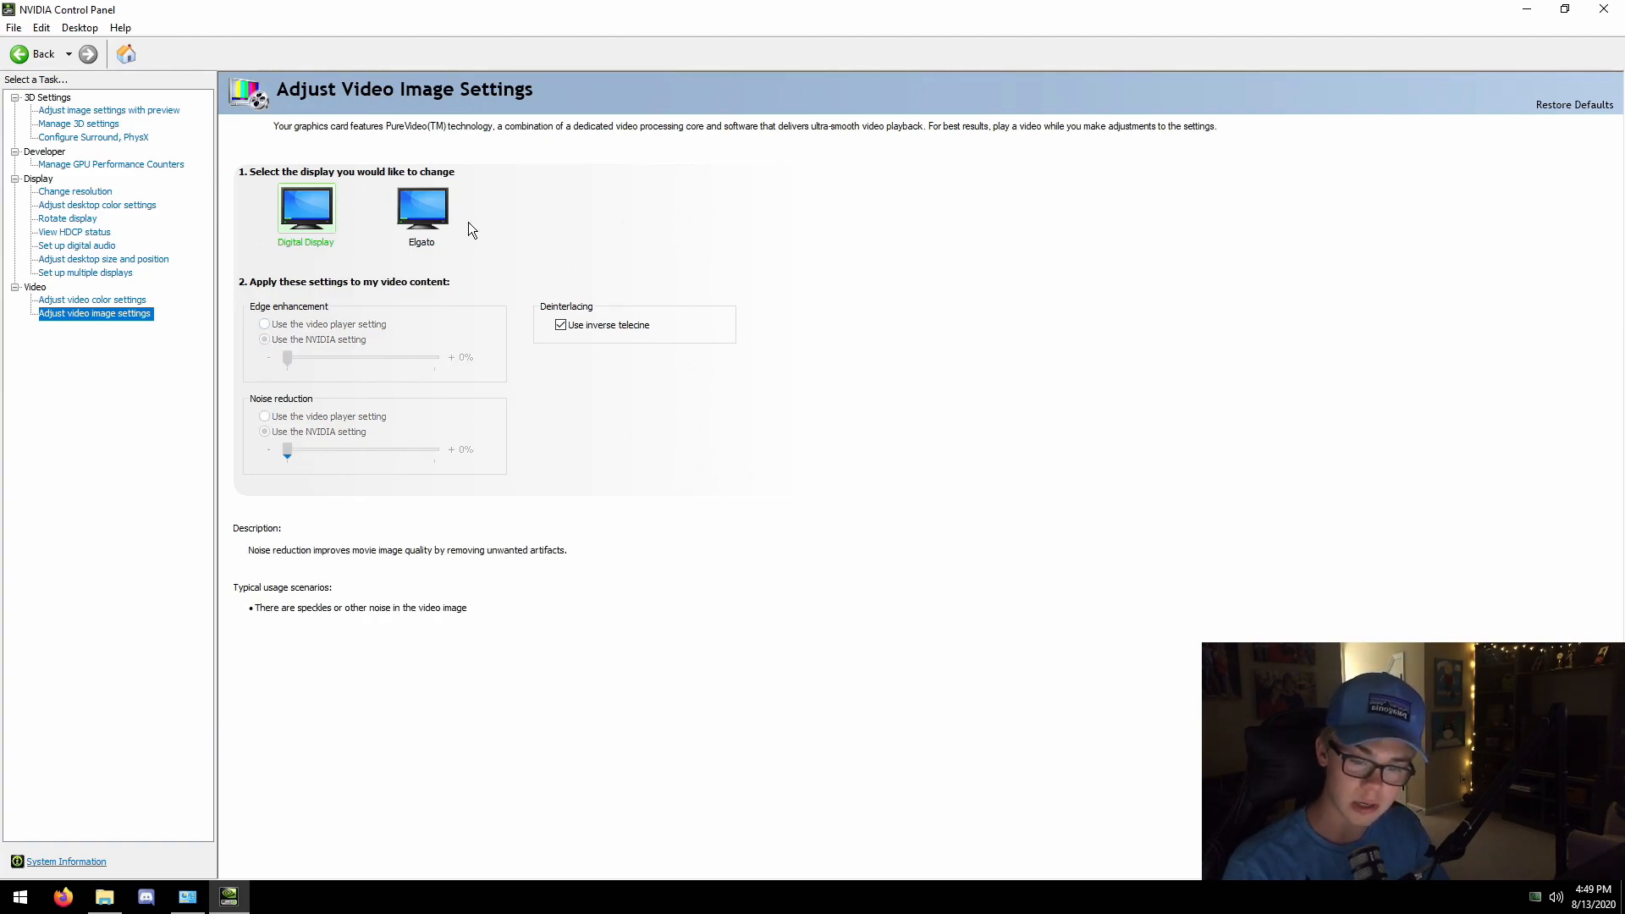
Review the video color adjustments, including color, gamma and dynamic range, for the Digital Display and Elgato monitors.
left_click(93, 300)
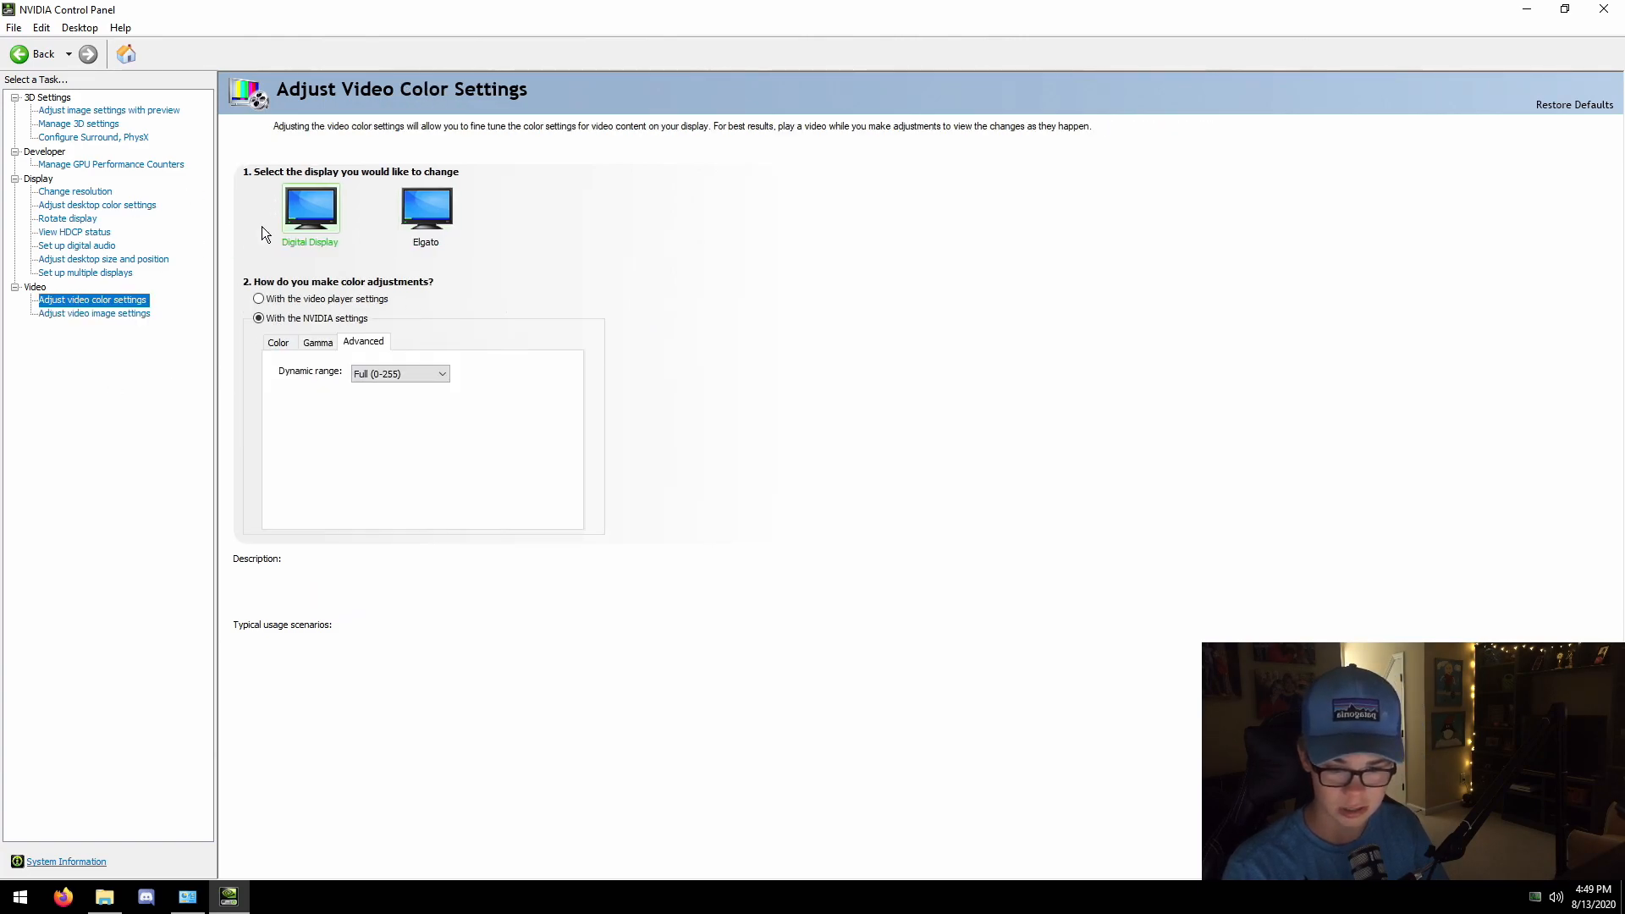
left_click(360, 370)
left_click(361, 370)
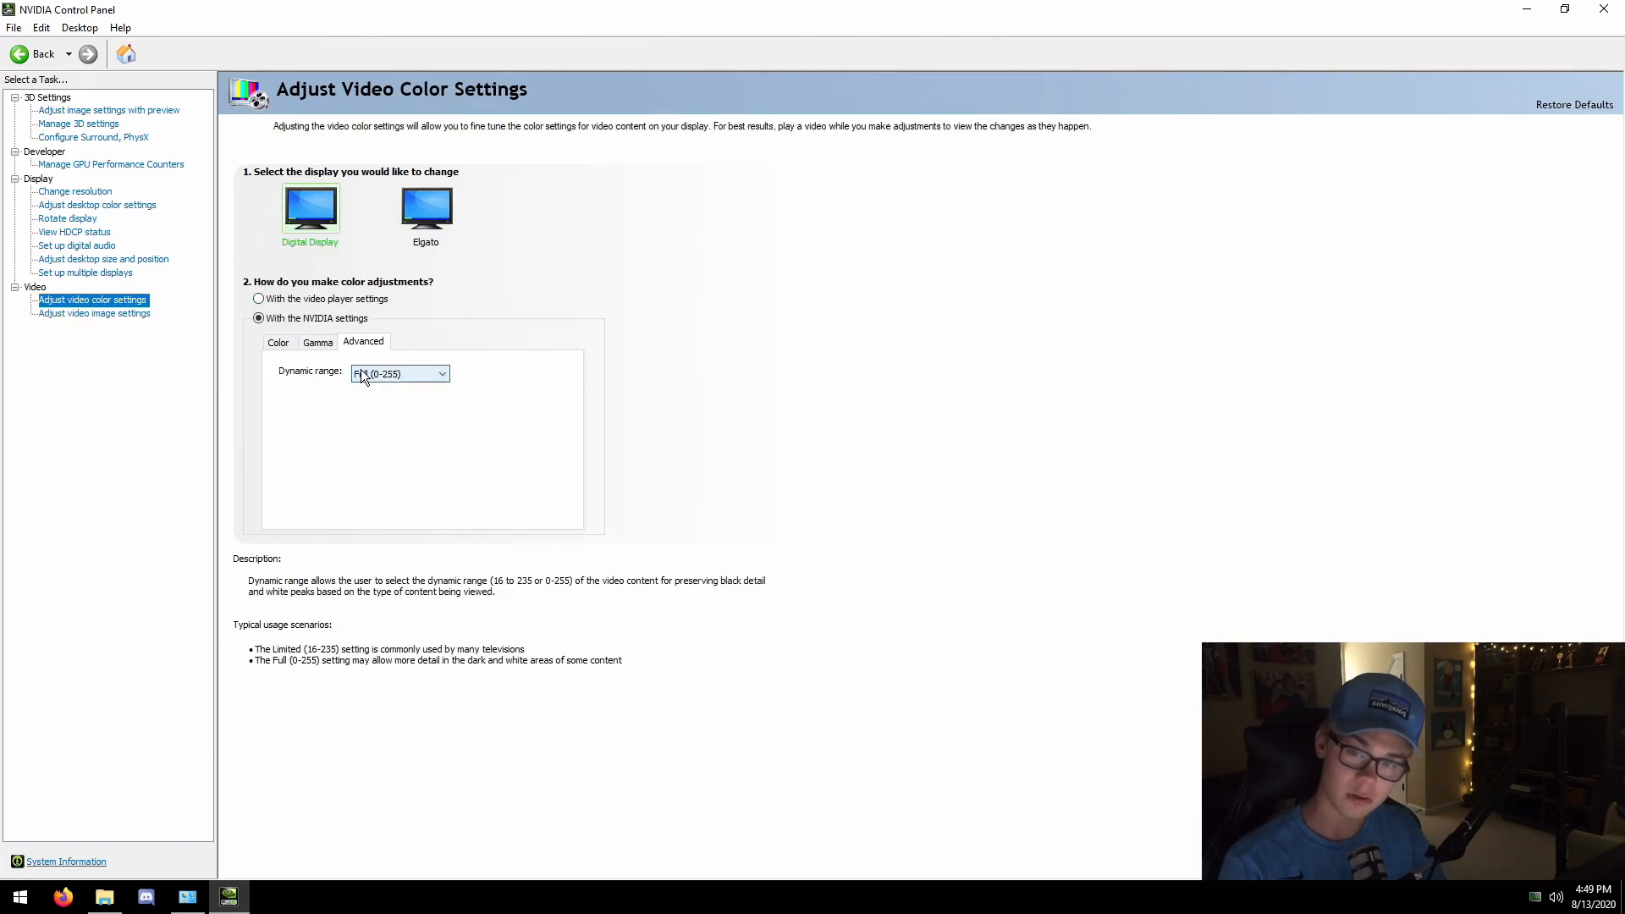
left_click(278, 342)
left_click(319, 342)
left_click(284, 342)
left_click(318, 342)
left_click(427, 207)
left_click(400, 198)
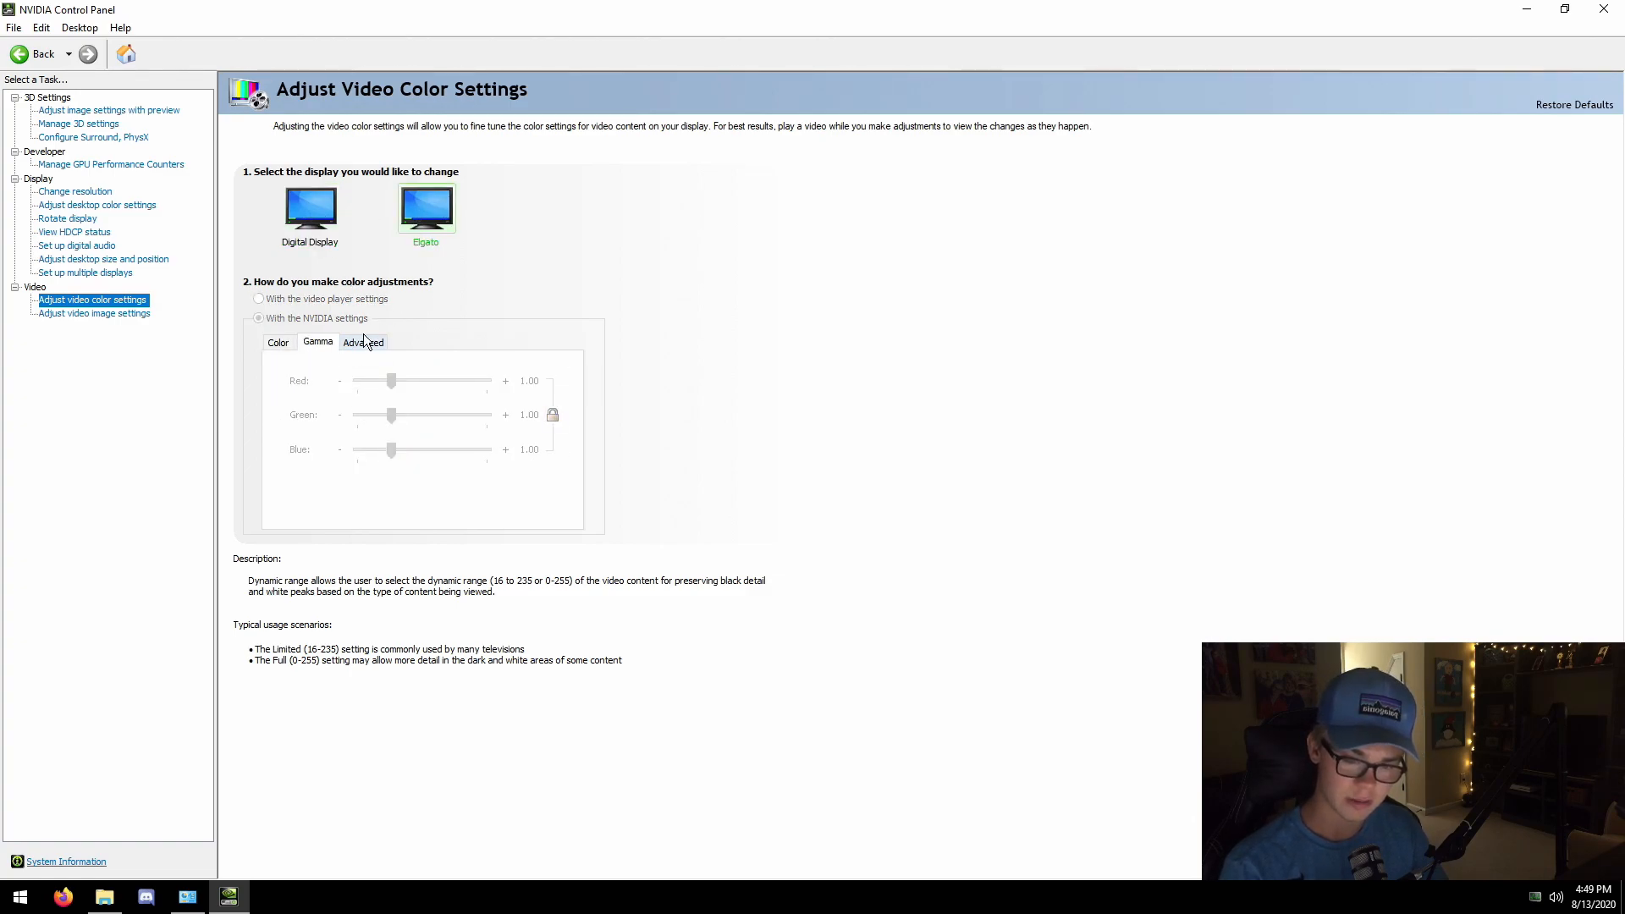
left_click(363, 343)
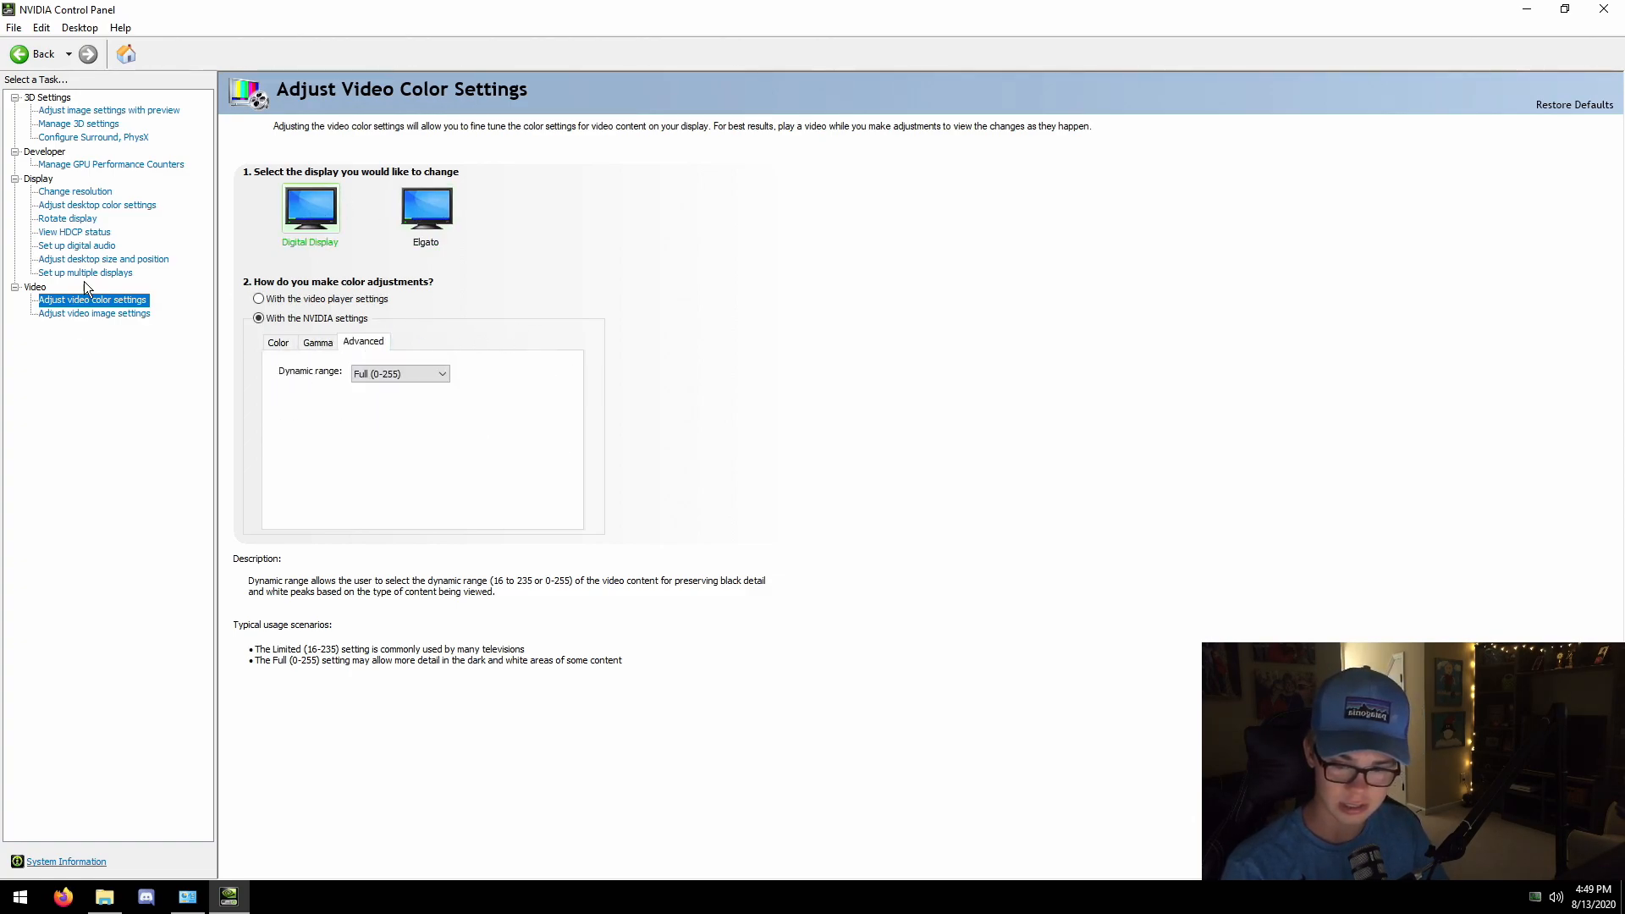
View the multiple display setup and compare the desktop scaling settings of the Elgato and Digital Display monitors.
left_click(85, 272)
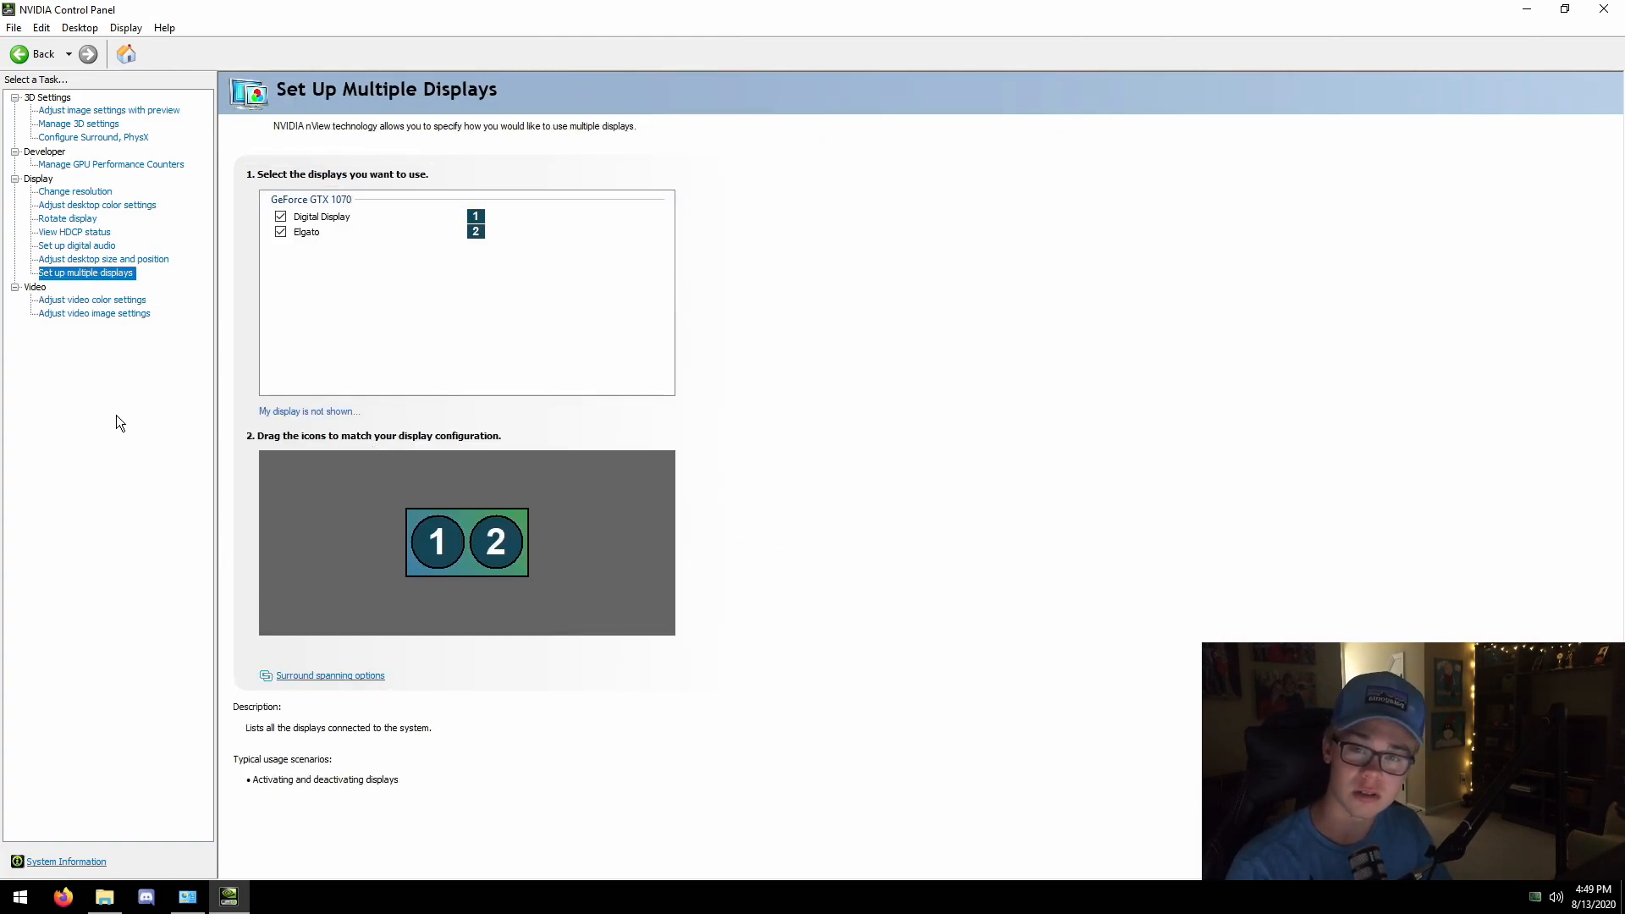
left_click(123, 261)
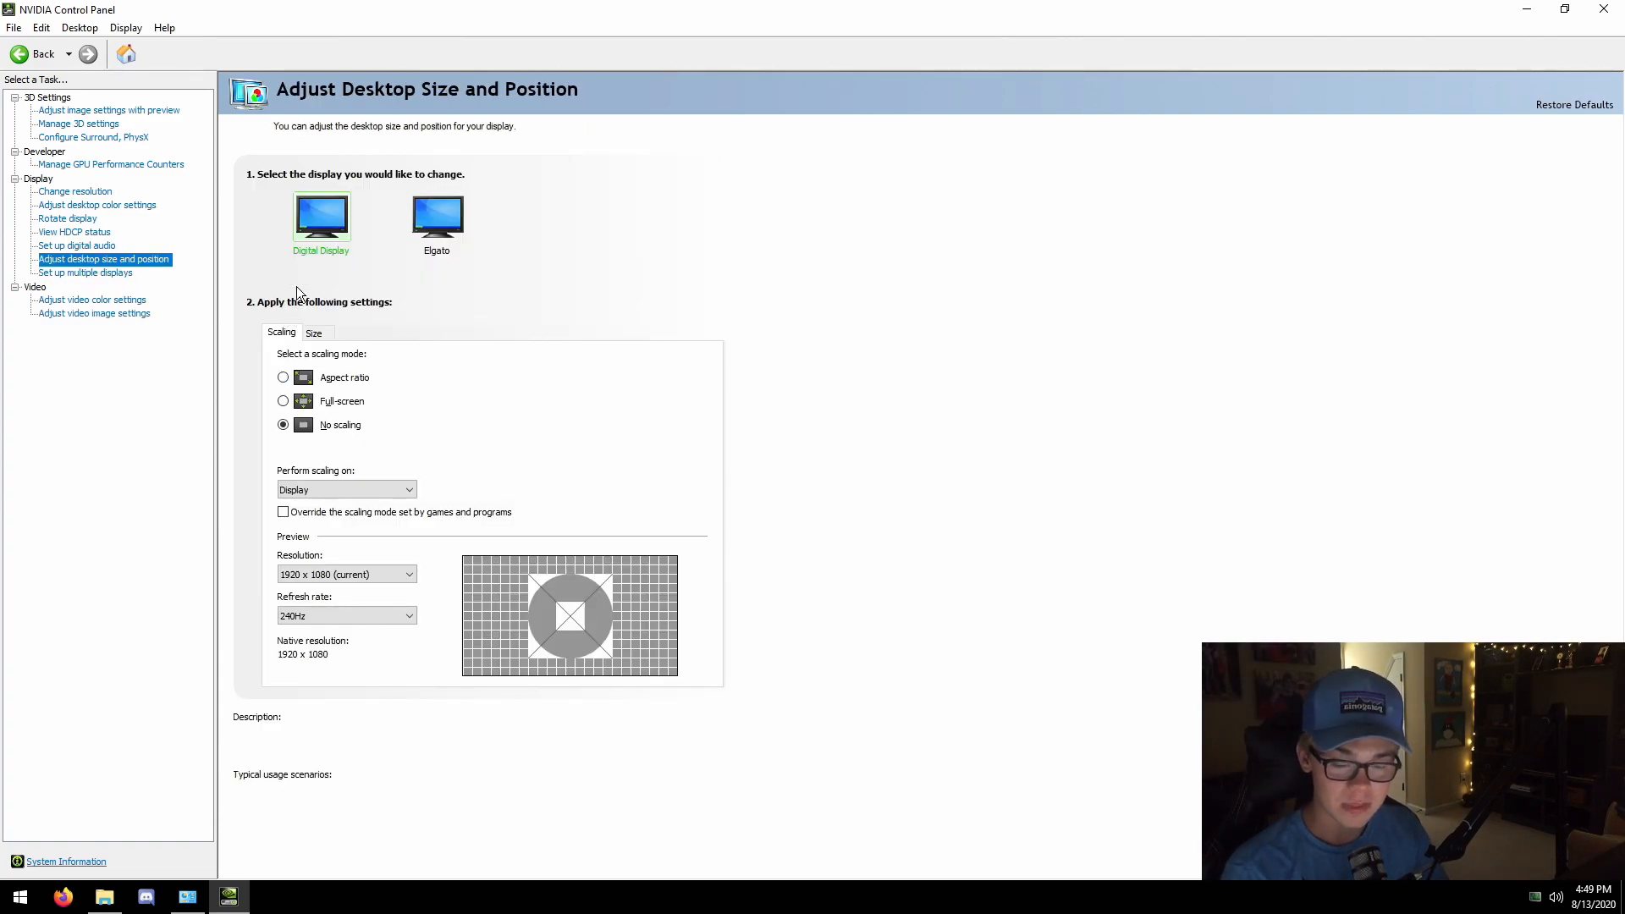
left_click(419, 229)
left_click(330, 220)
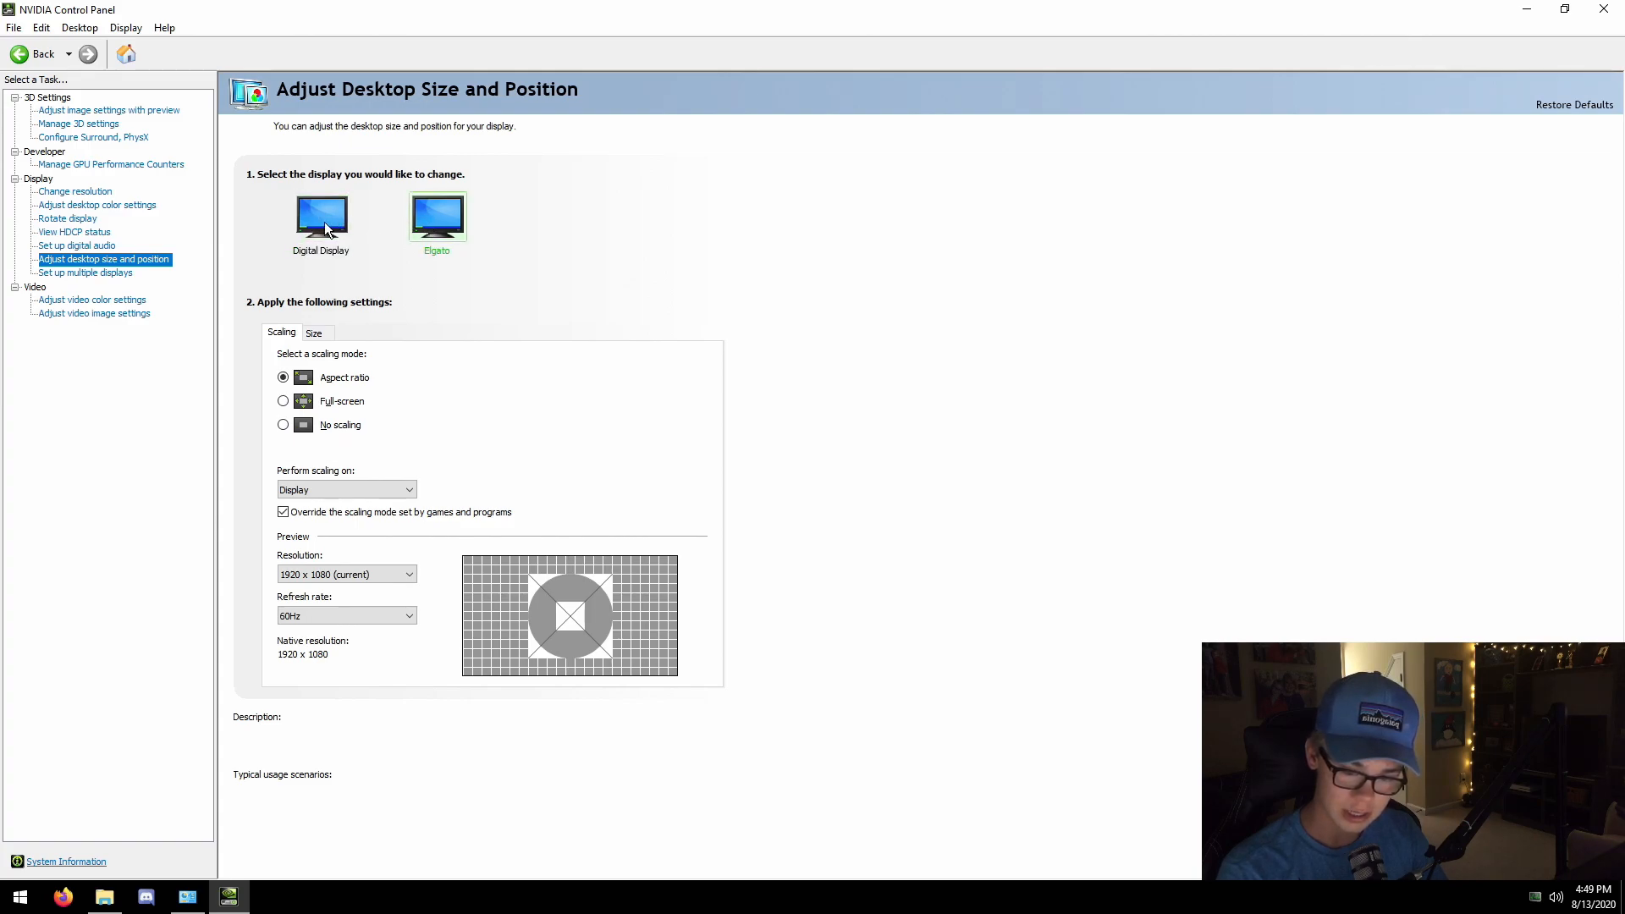
left_click(440, 220)
left_click(318, 240)
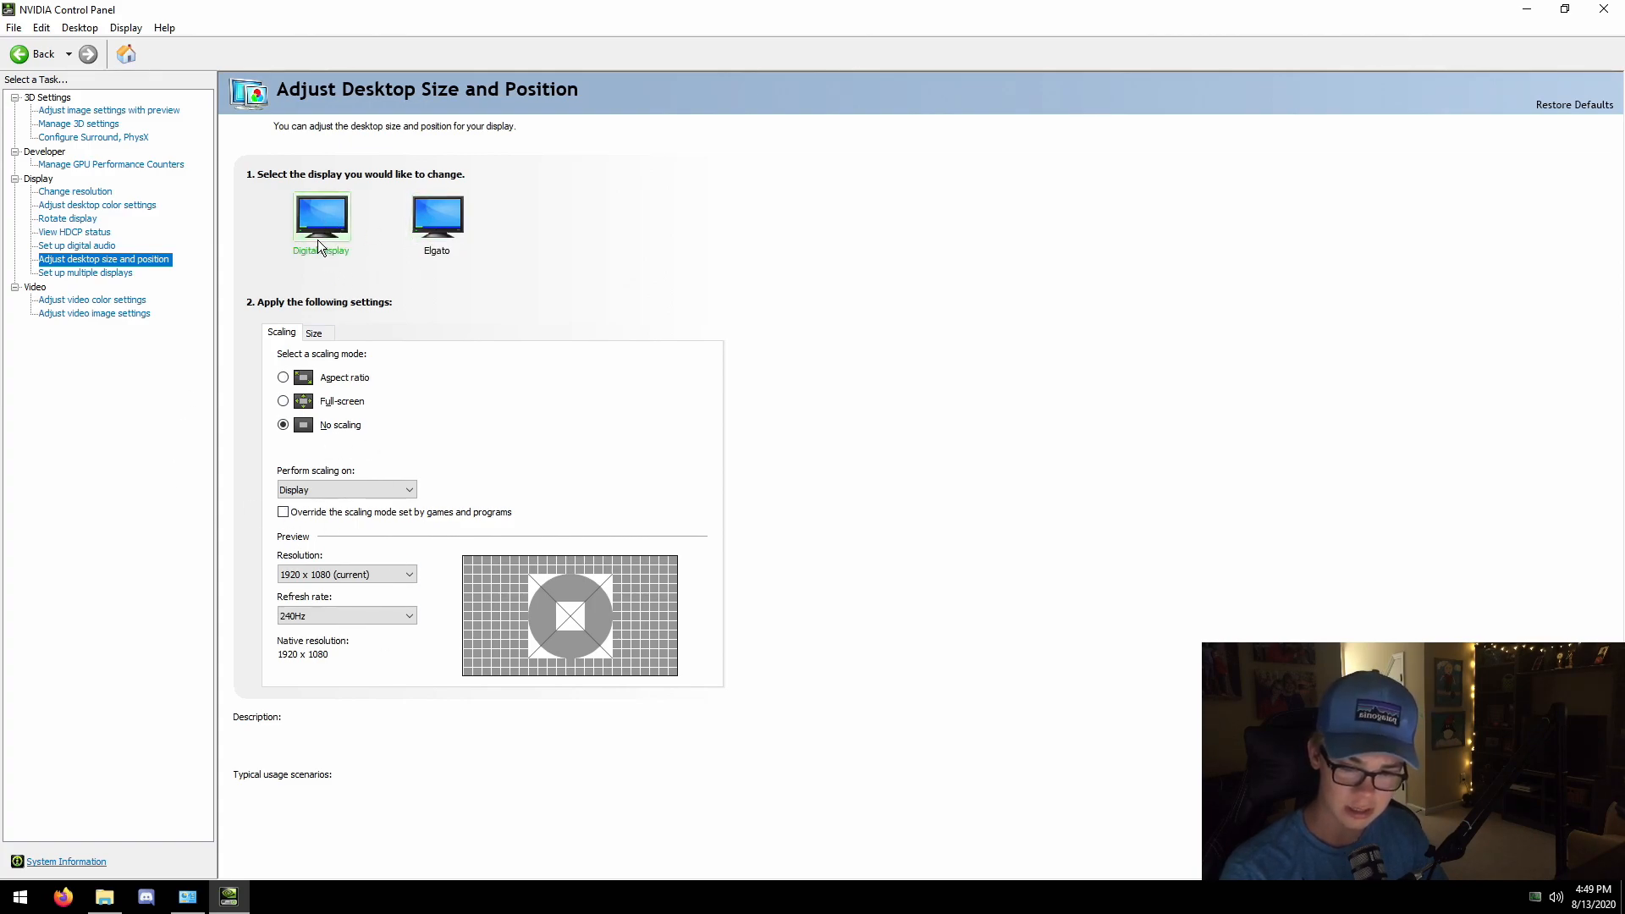
Examine the available options for where scaling is performed on the Digital Display.
left_click(338, 490)
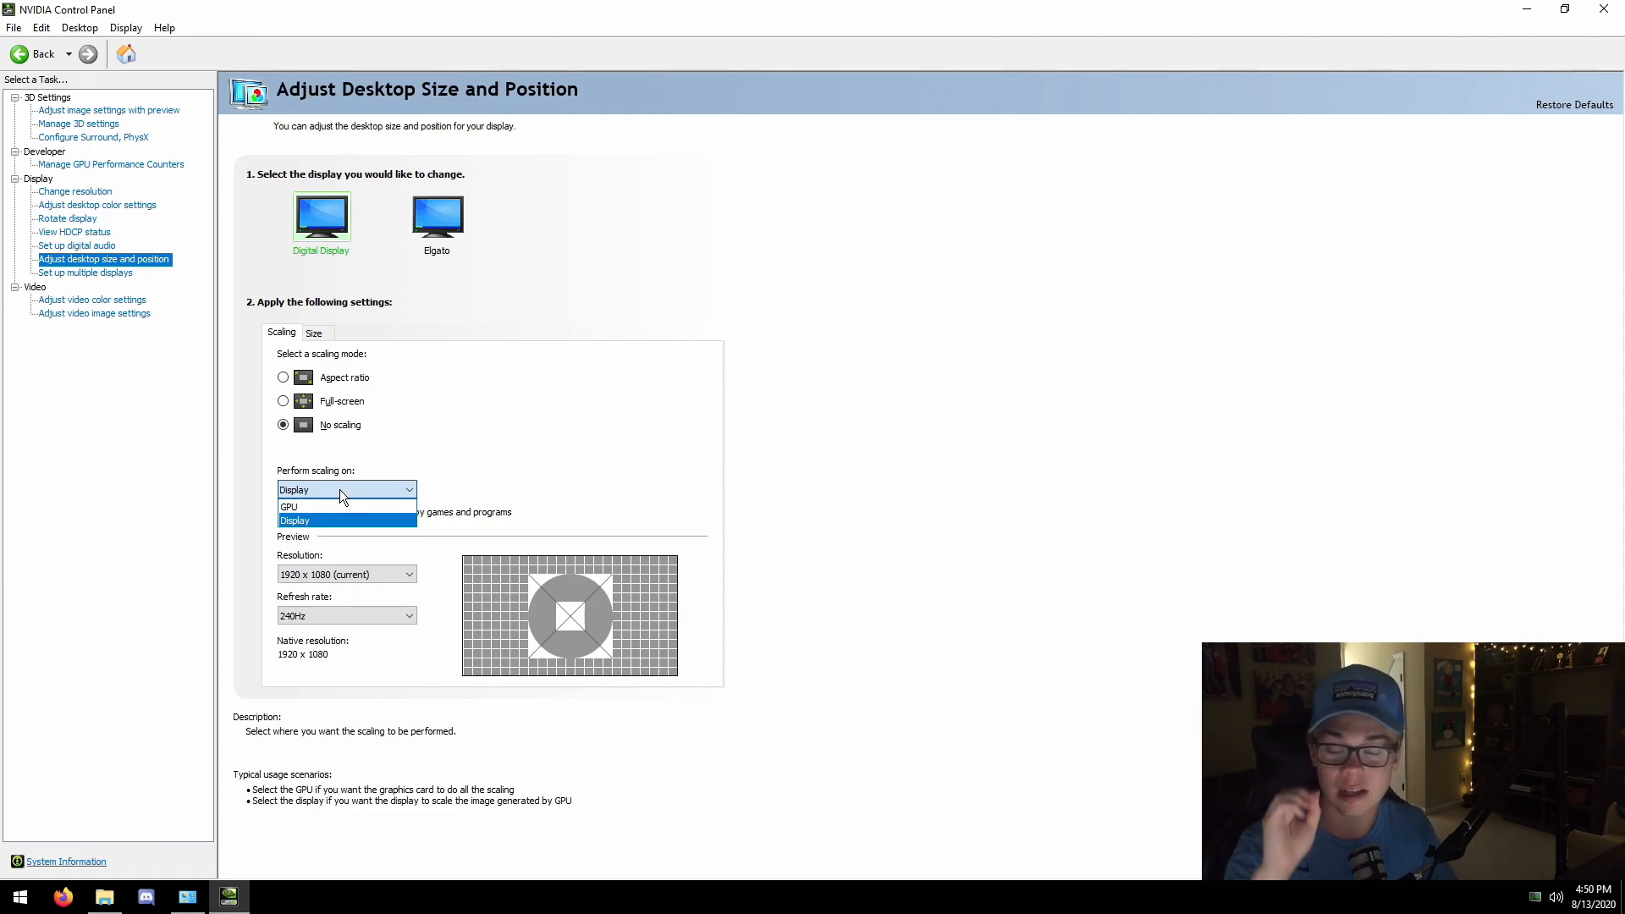
left_click(339, 490)
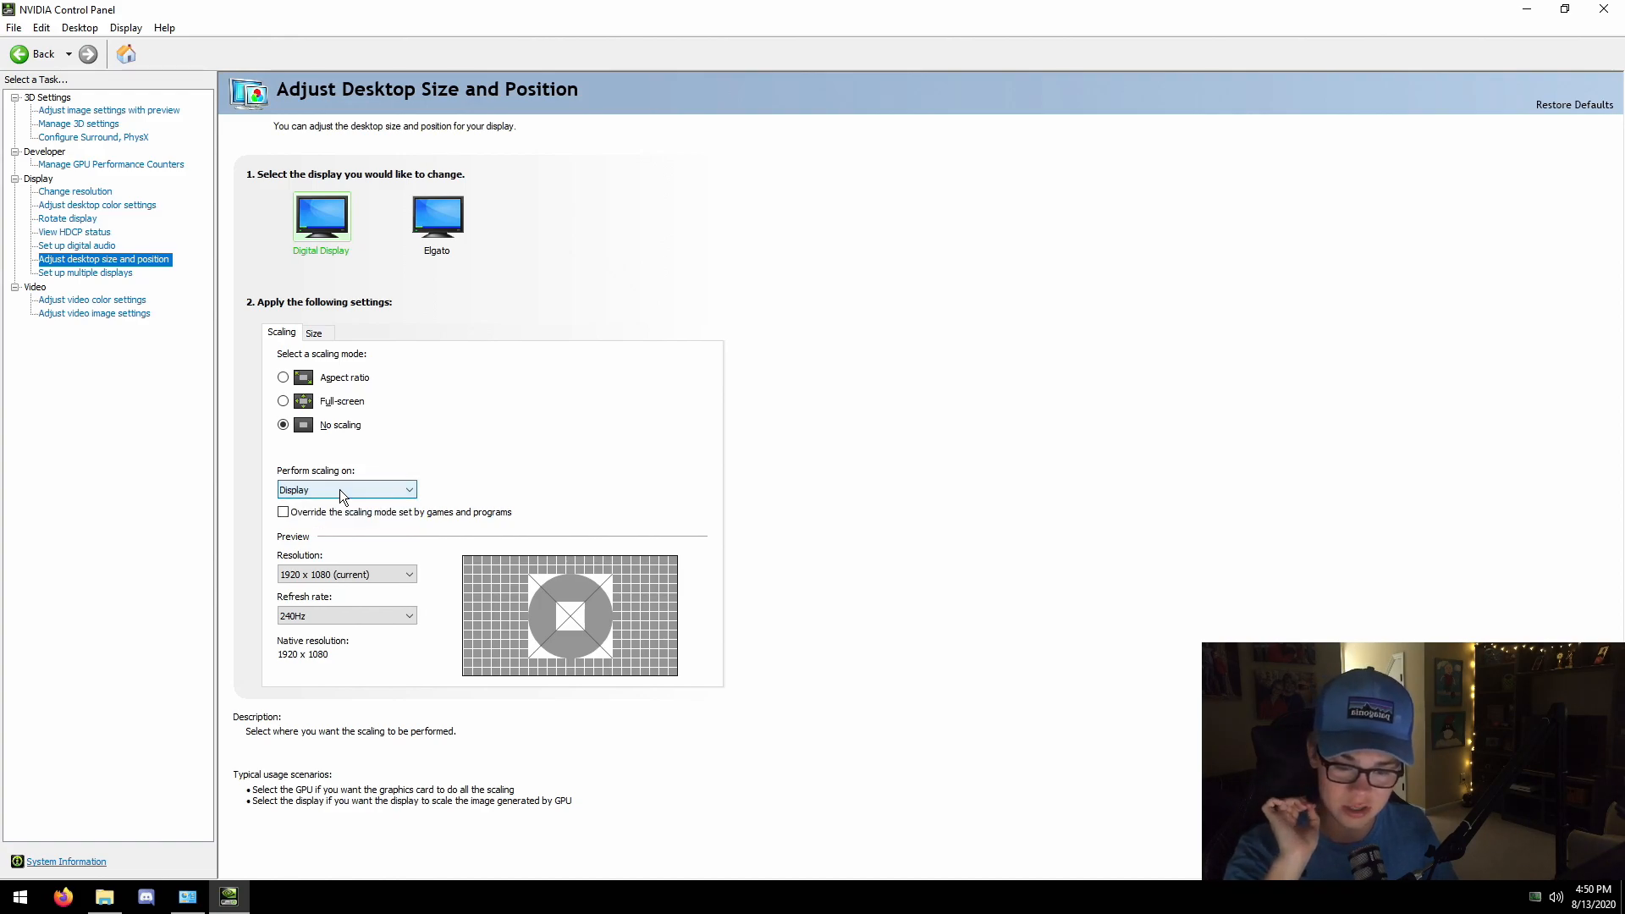
left_click(339, 489)
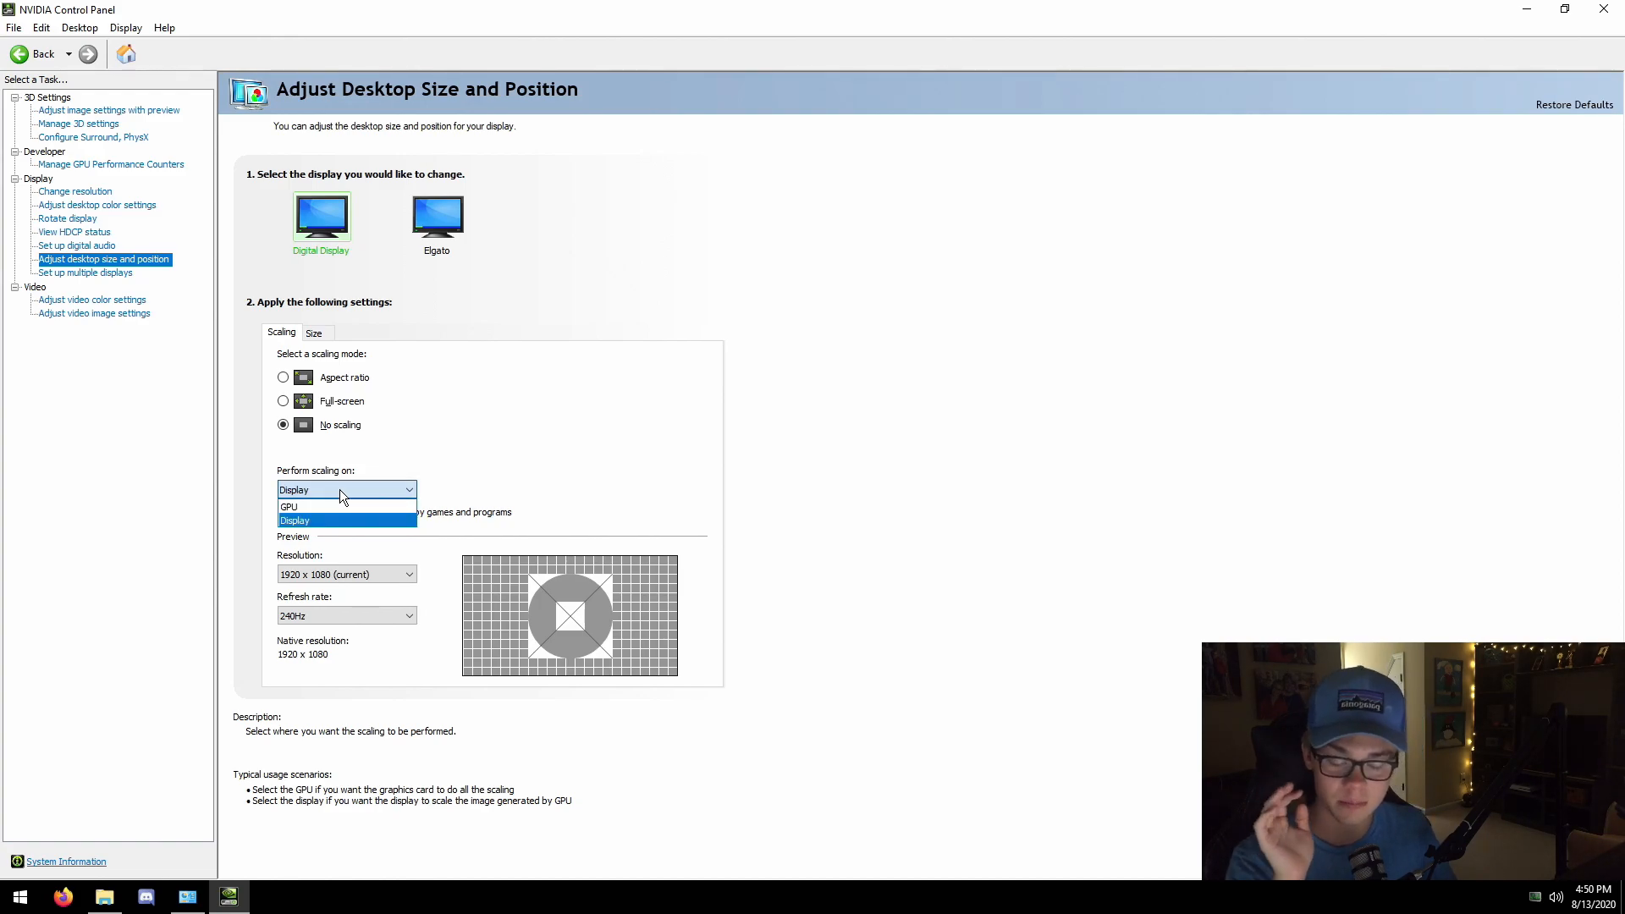
left_click(339, 490)
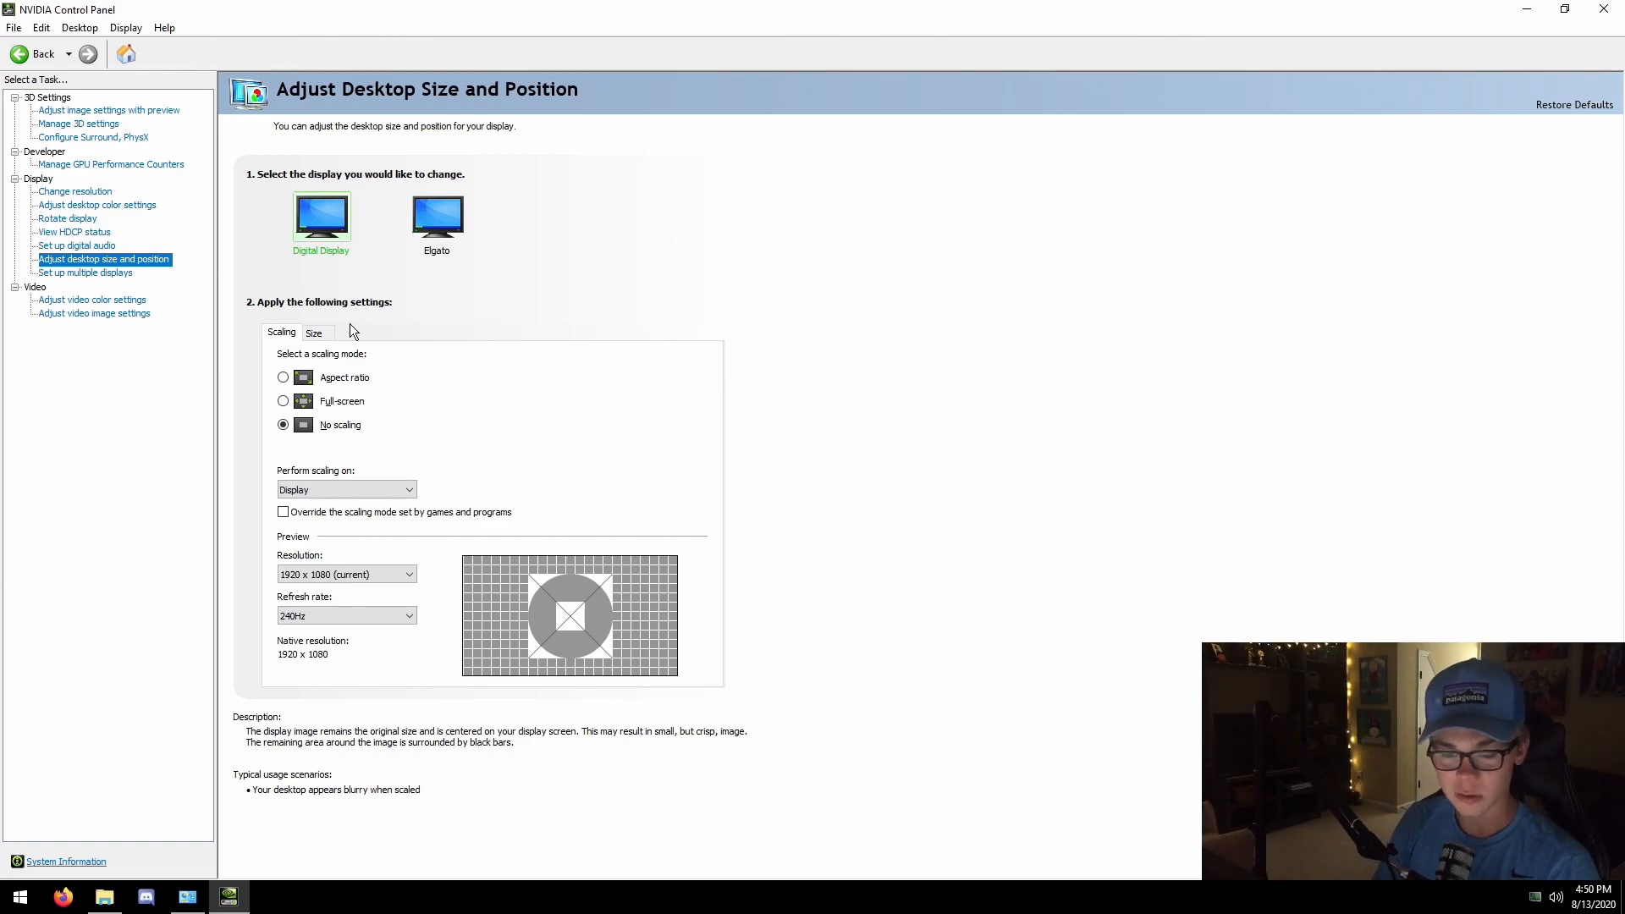
Check the Digital Display's size settings and set the Elgato's reported desktop resize mode to Do not report.
left_click(315, 333)
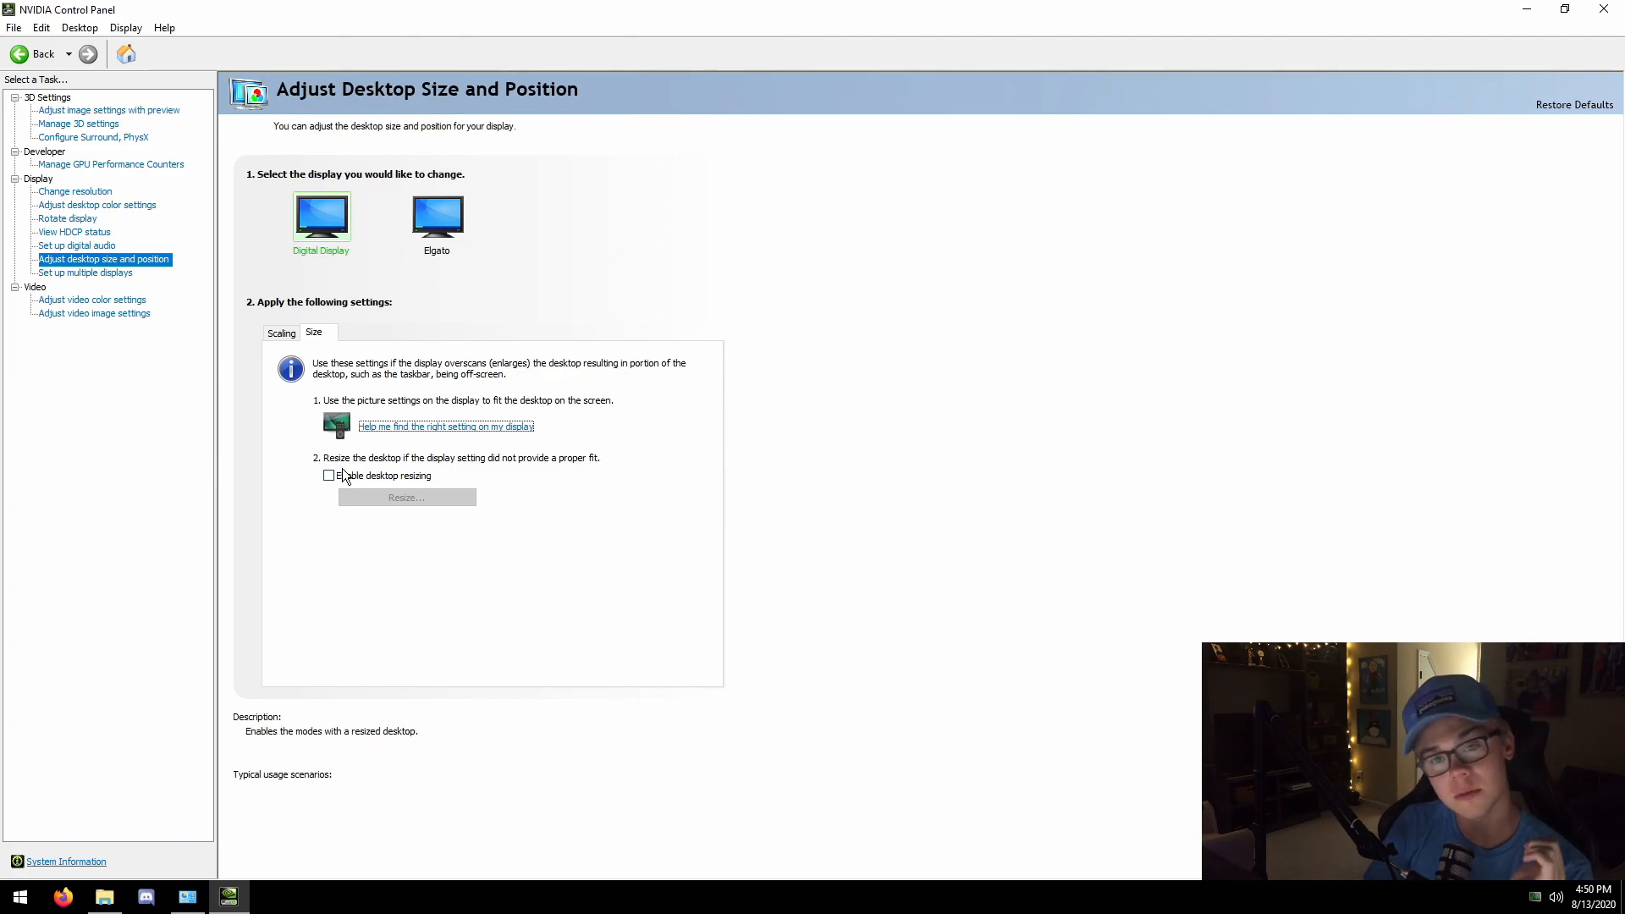
left_click(444, 255)
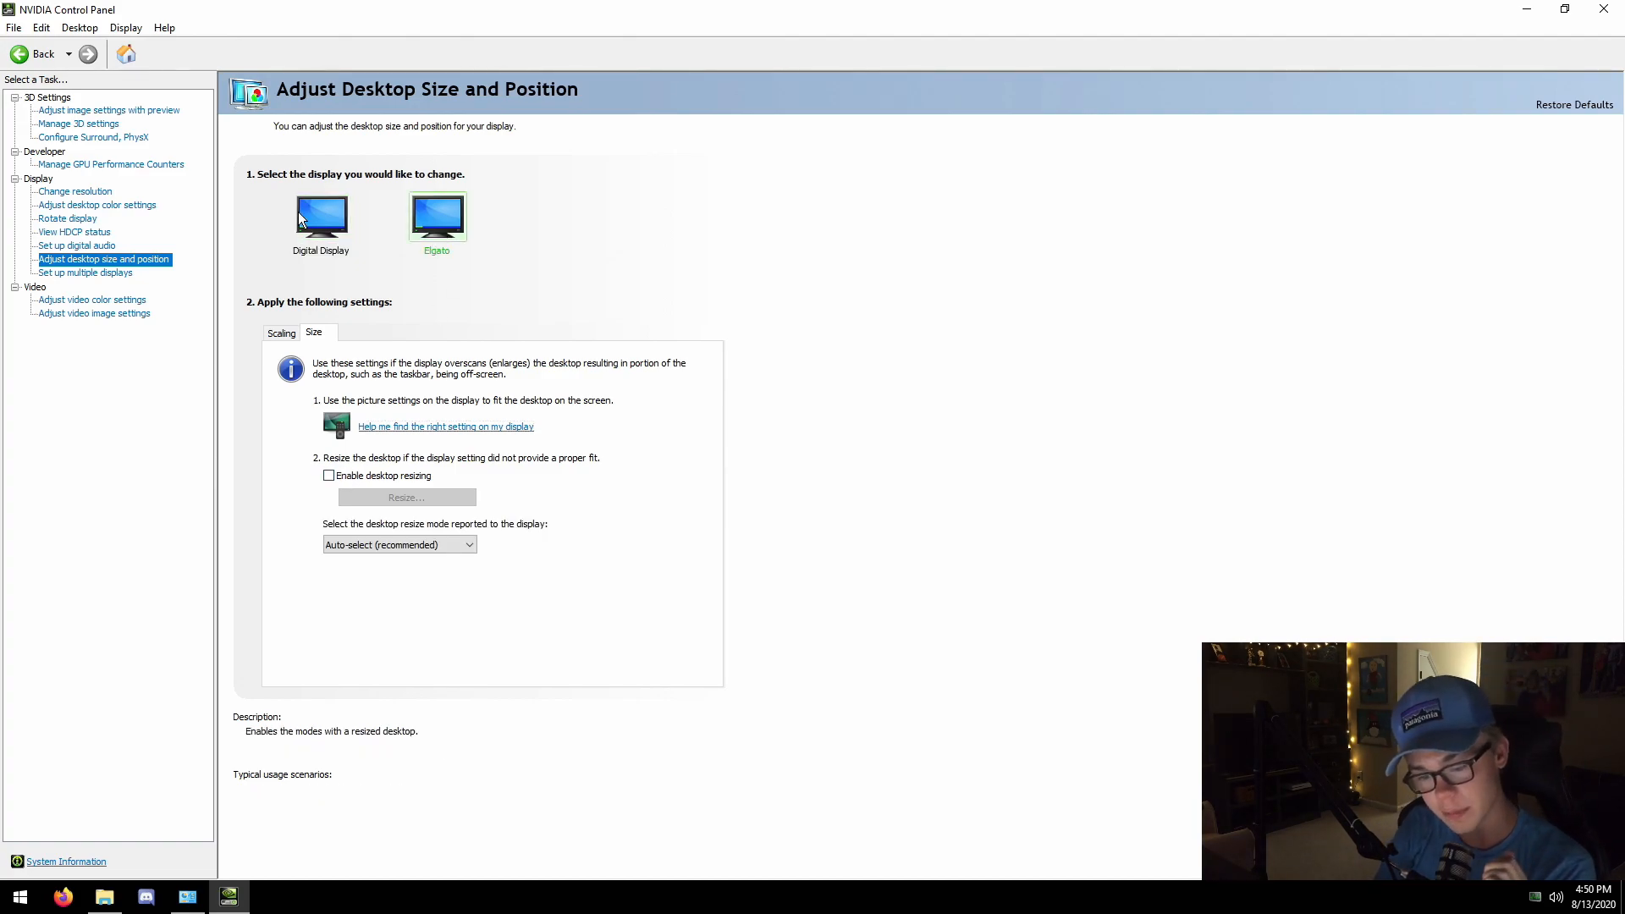
left_click(413, 544)
left_click(408, 561)
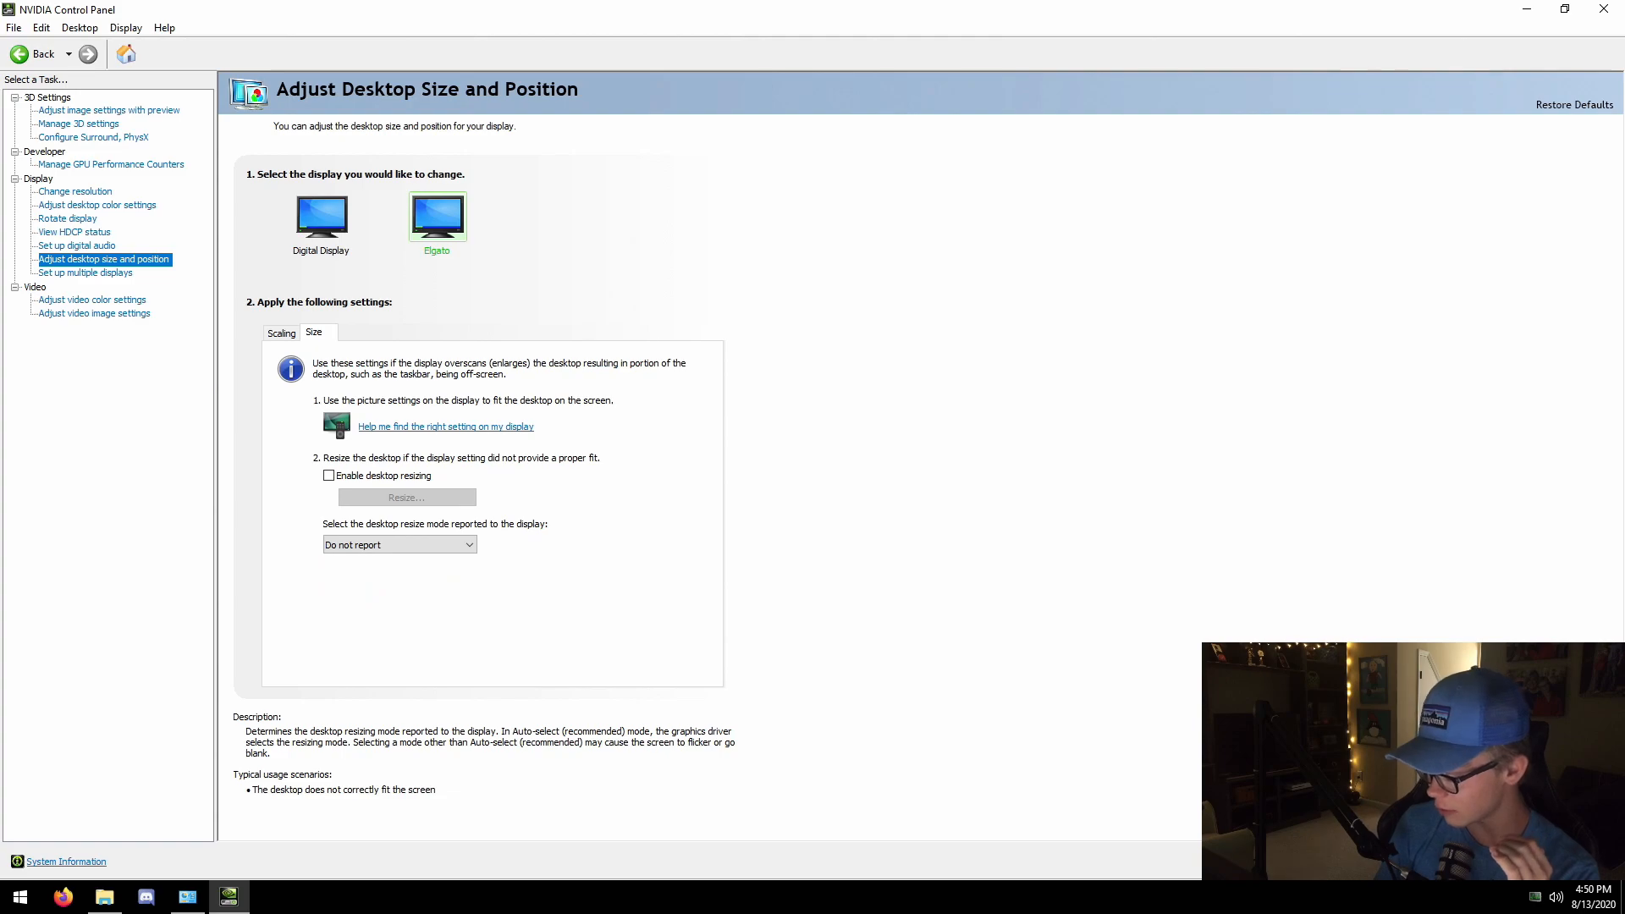
Set the Elgato's scaling mode to Full-screen, apply the change, and return to the Digital Display's scaling settings.
left_click(282, 335)
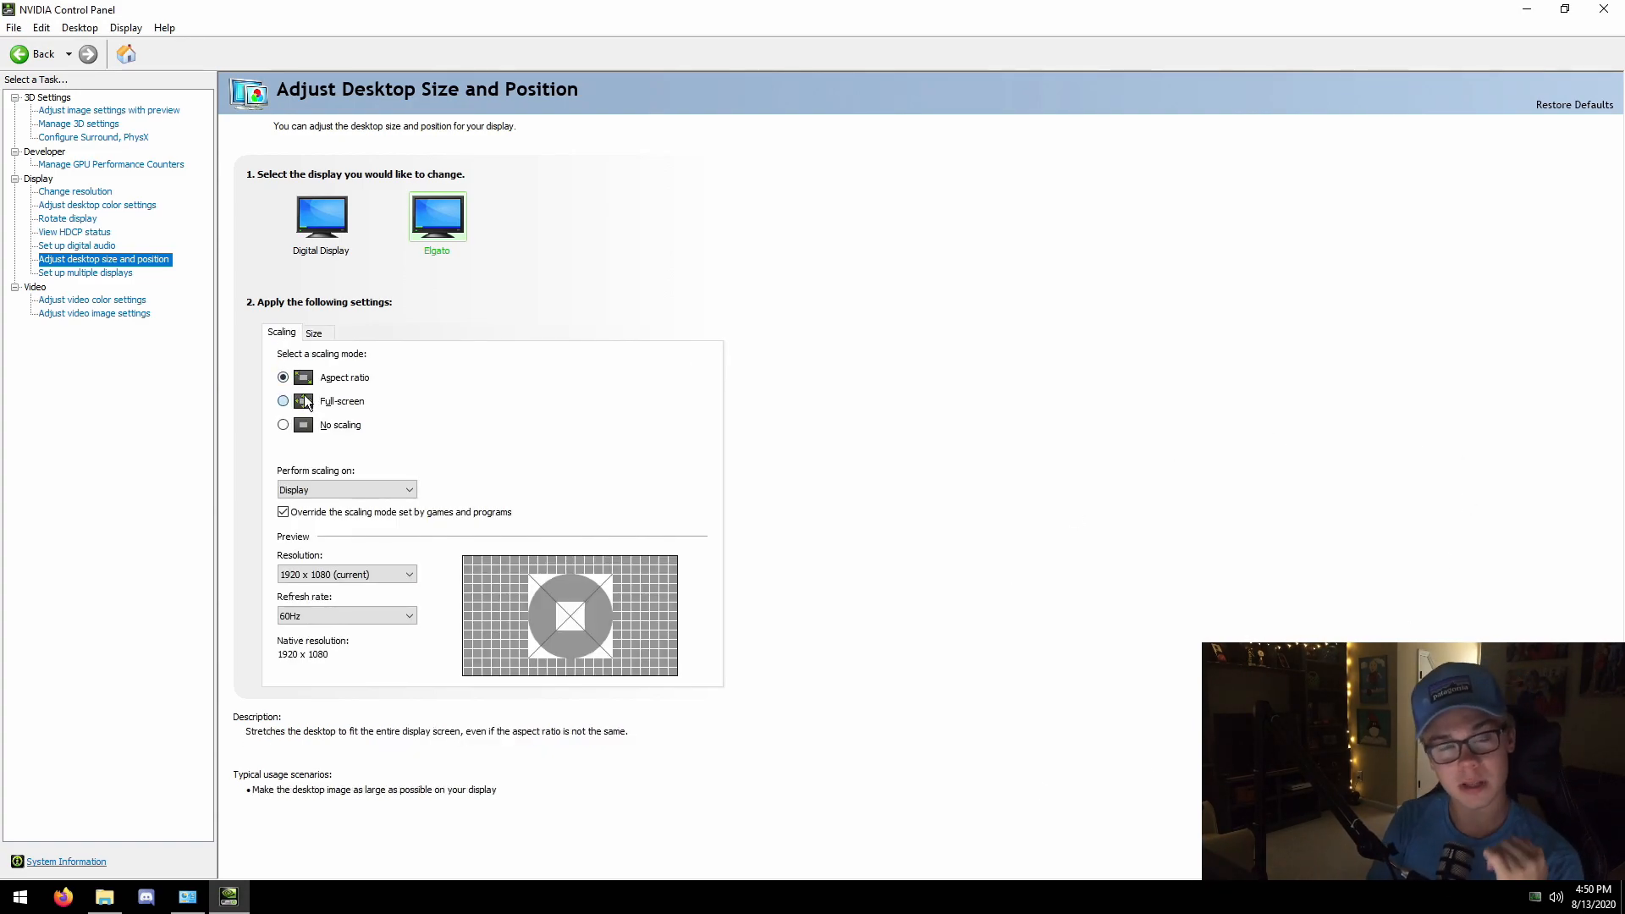
left_click(335, 490)
left_click(333, 490)
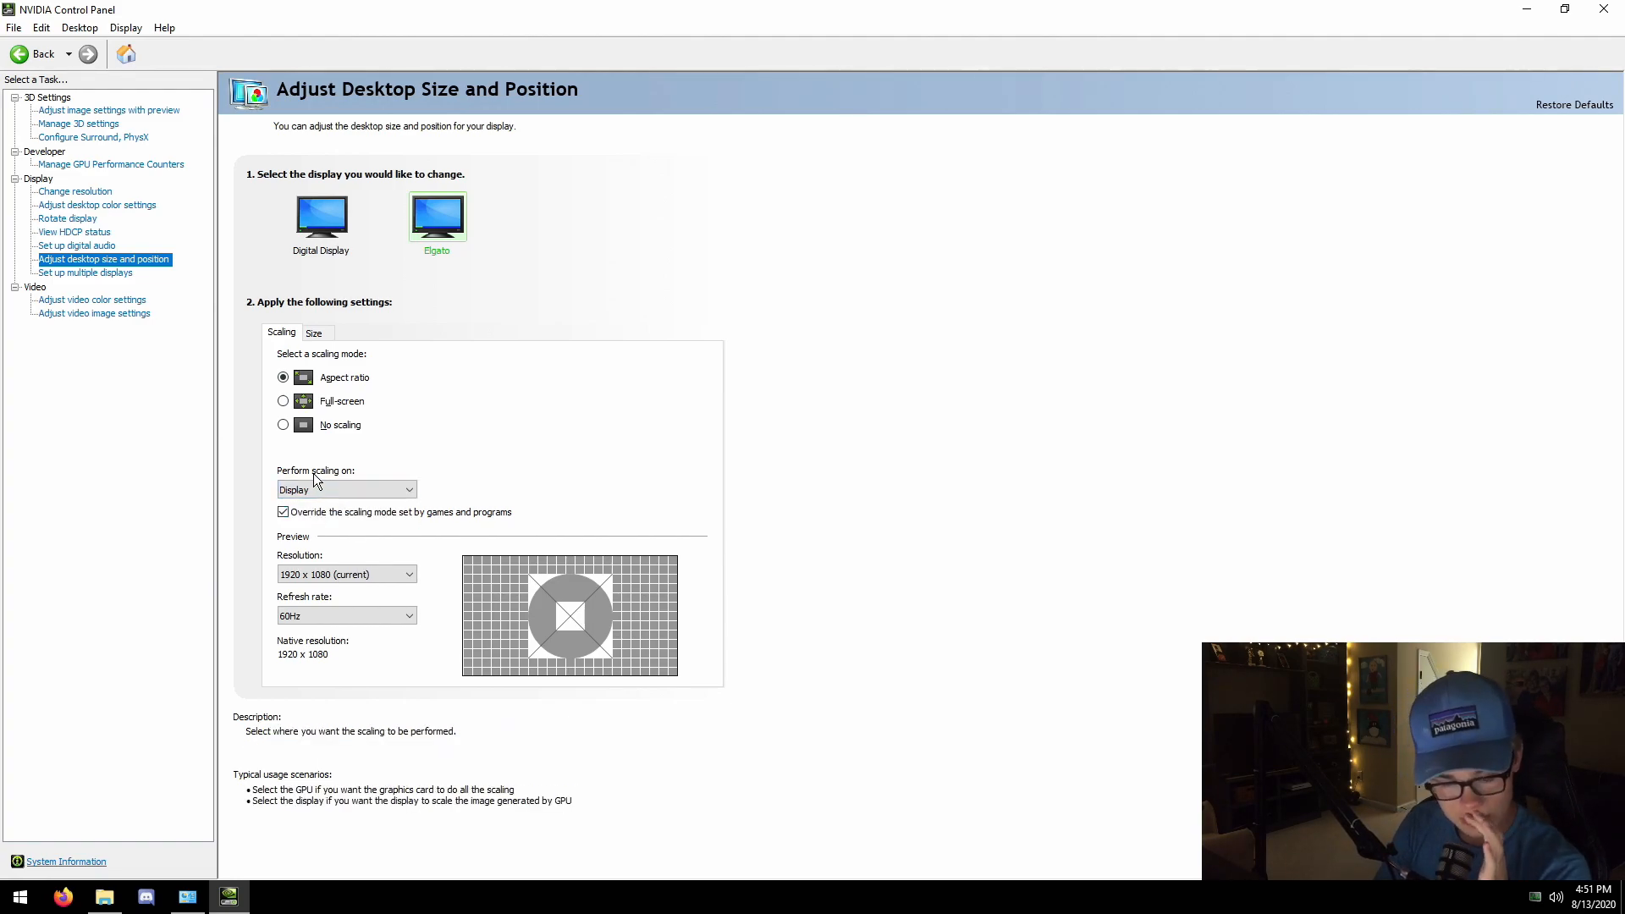
left_click(286, 404)
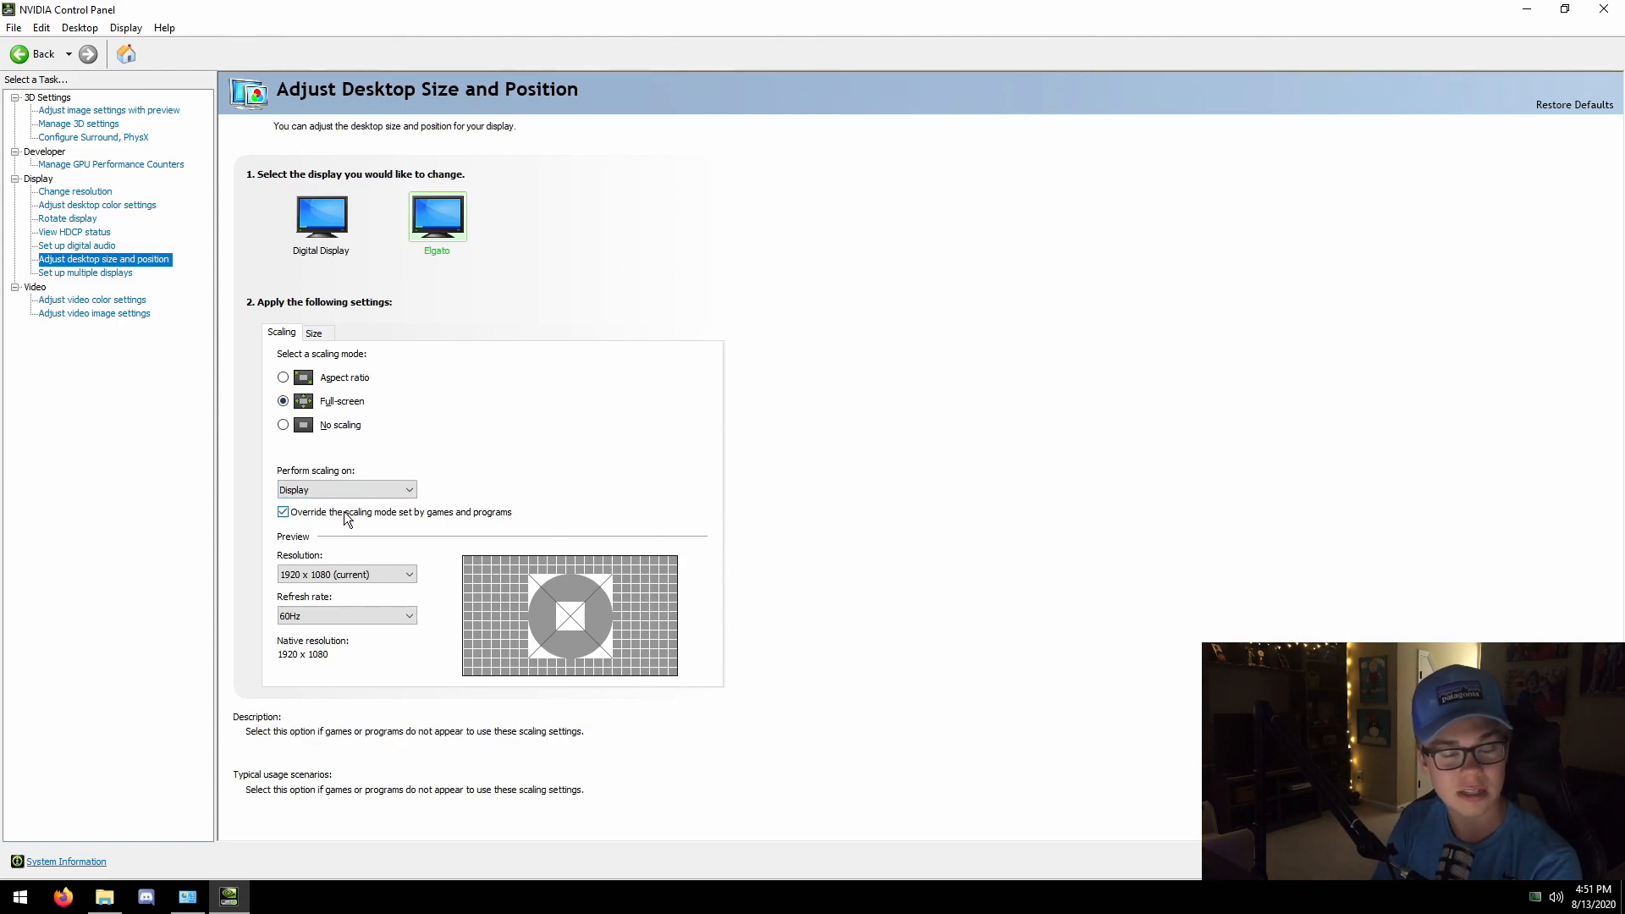
left_click(1508, 861)
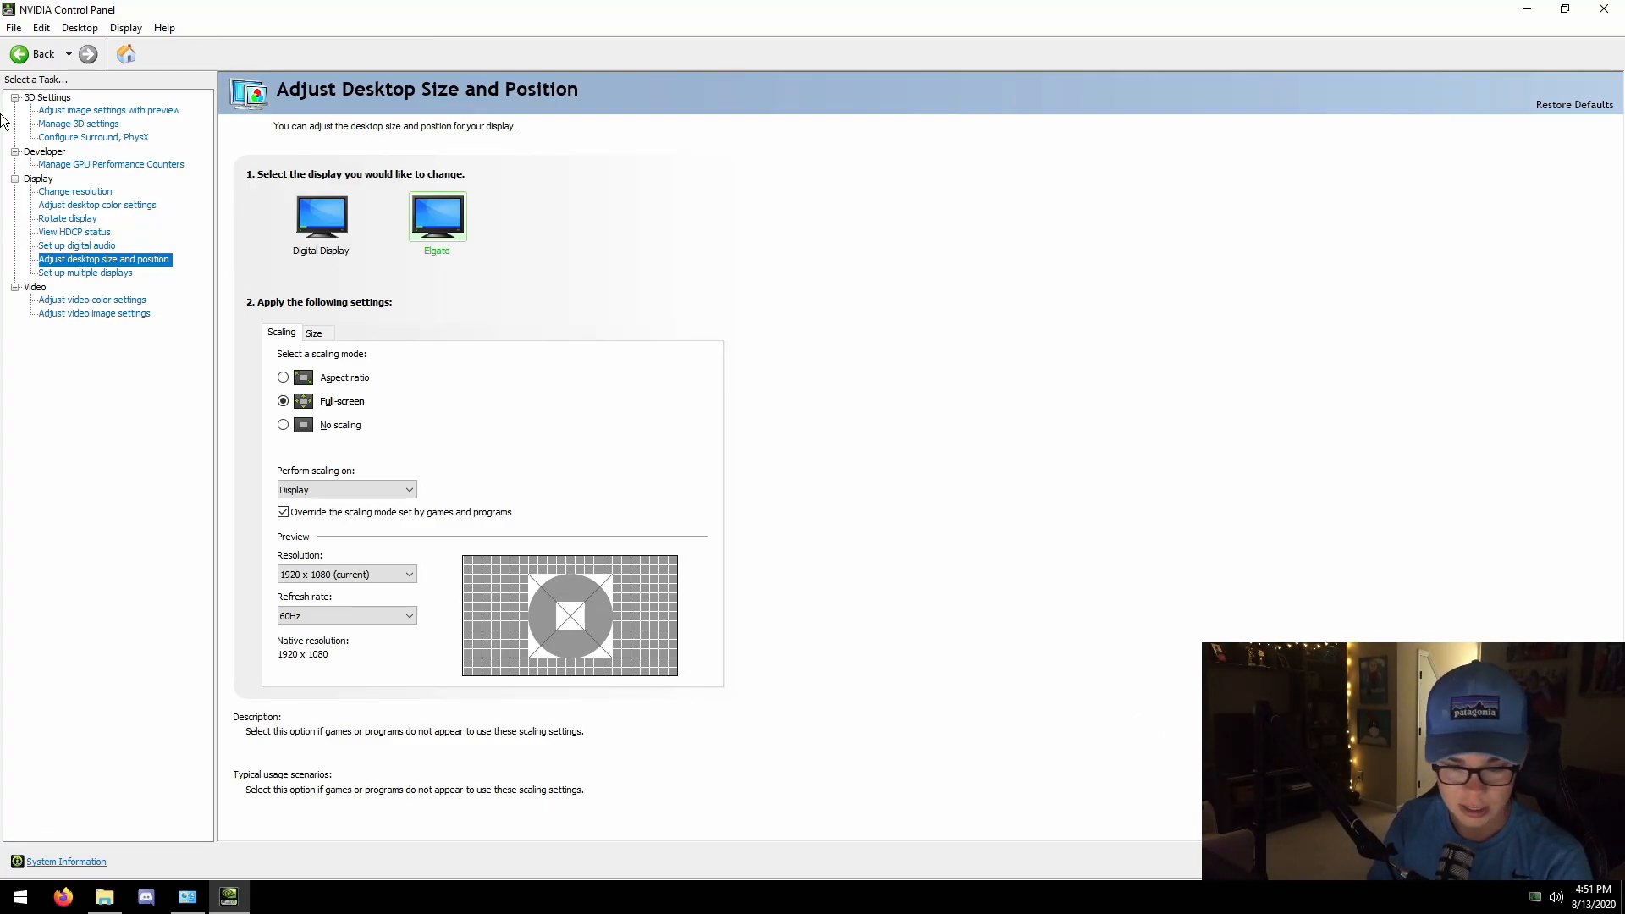
left_click(857, 474)
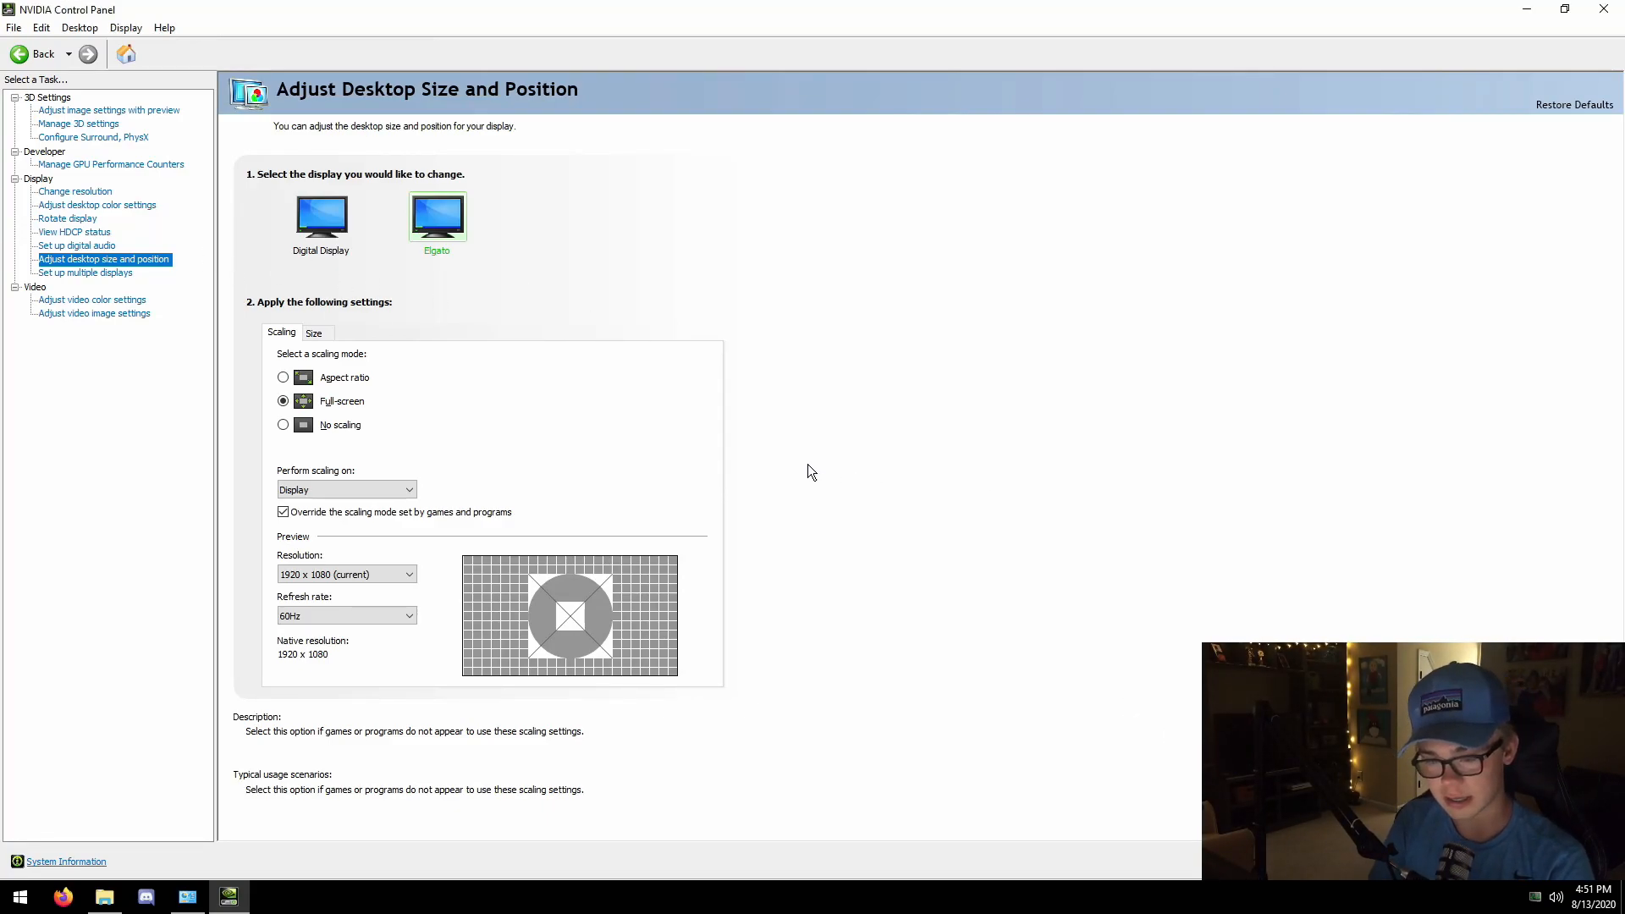
left_click(349, 229)
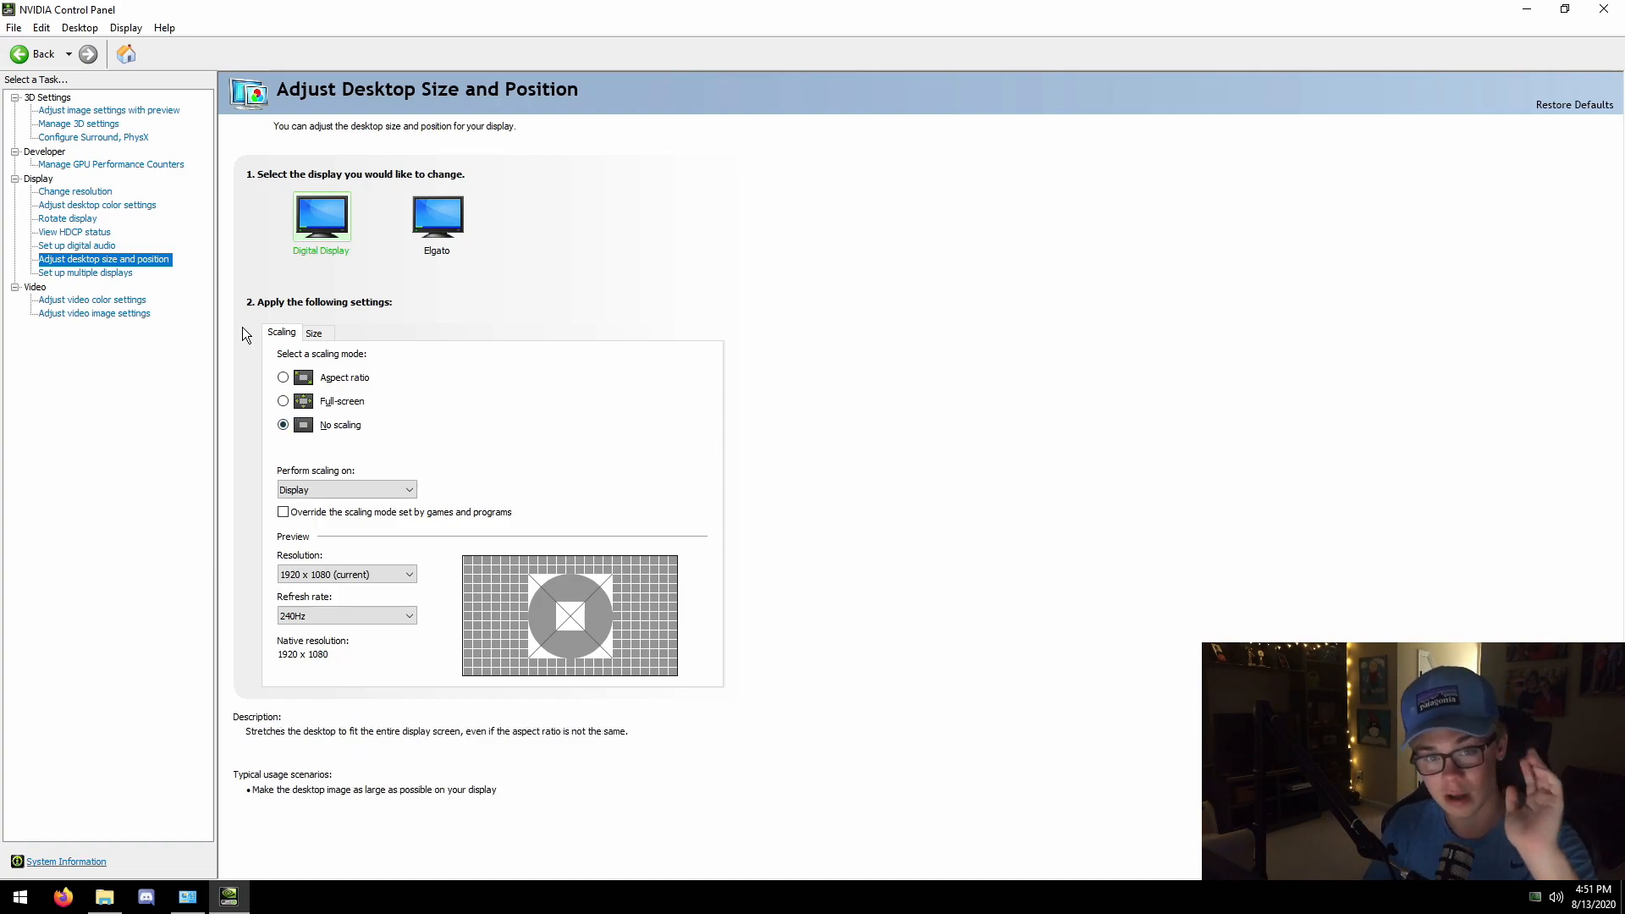
Set the HDMI output to Turn off audio in the digital audio setup.
left_click(120, 246)
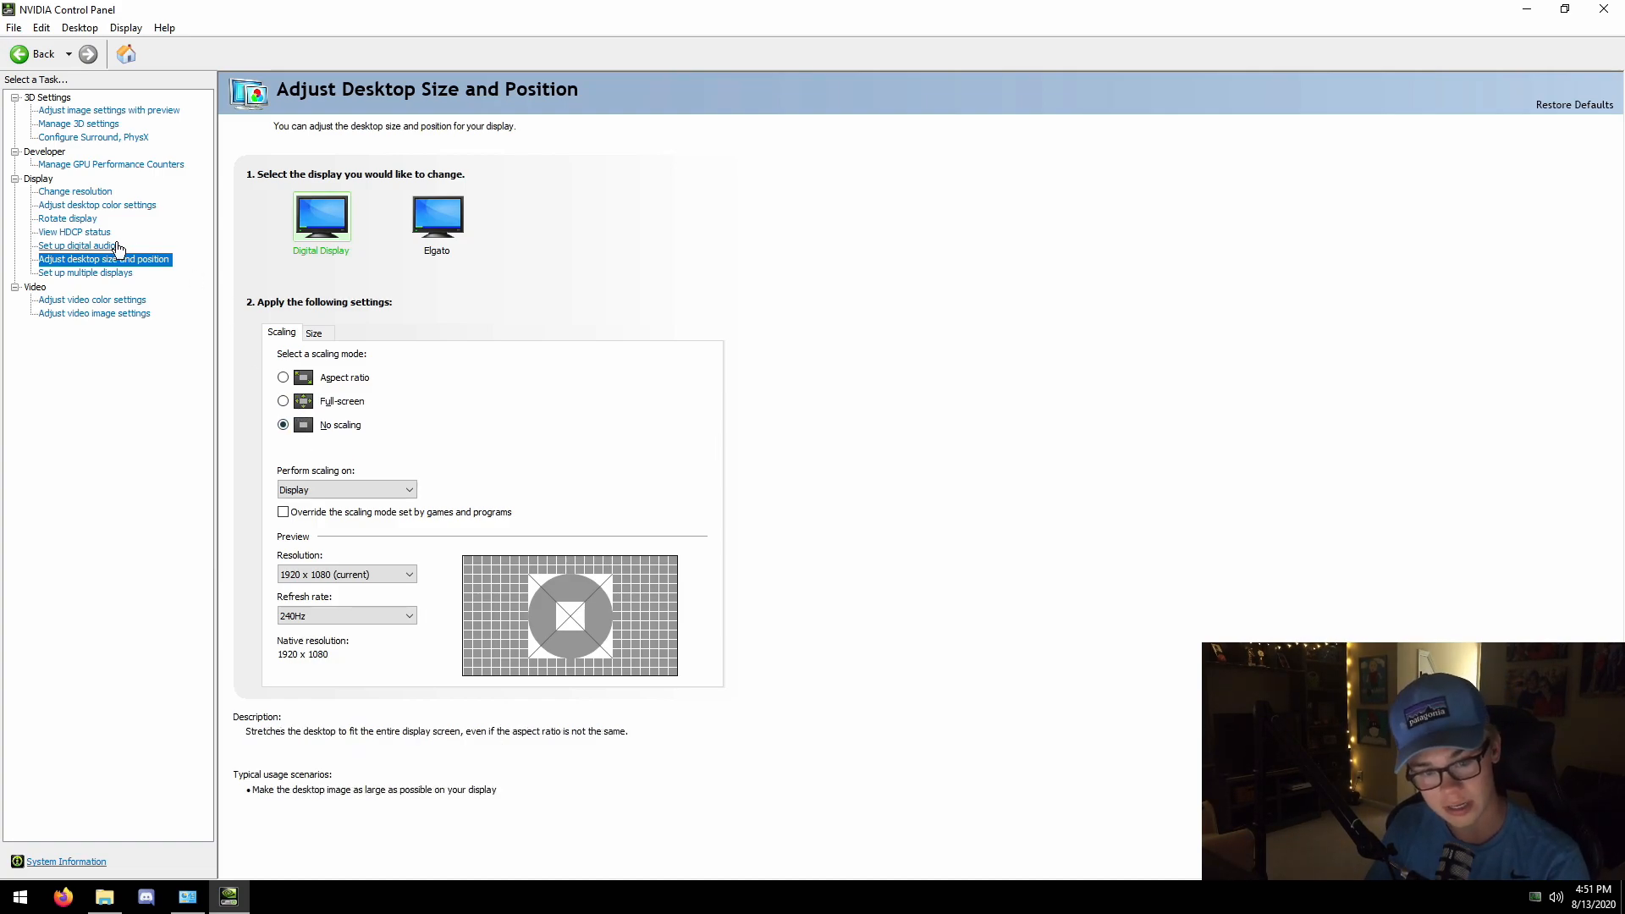
left_click(440, 275)
left_click(419, 303)
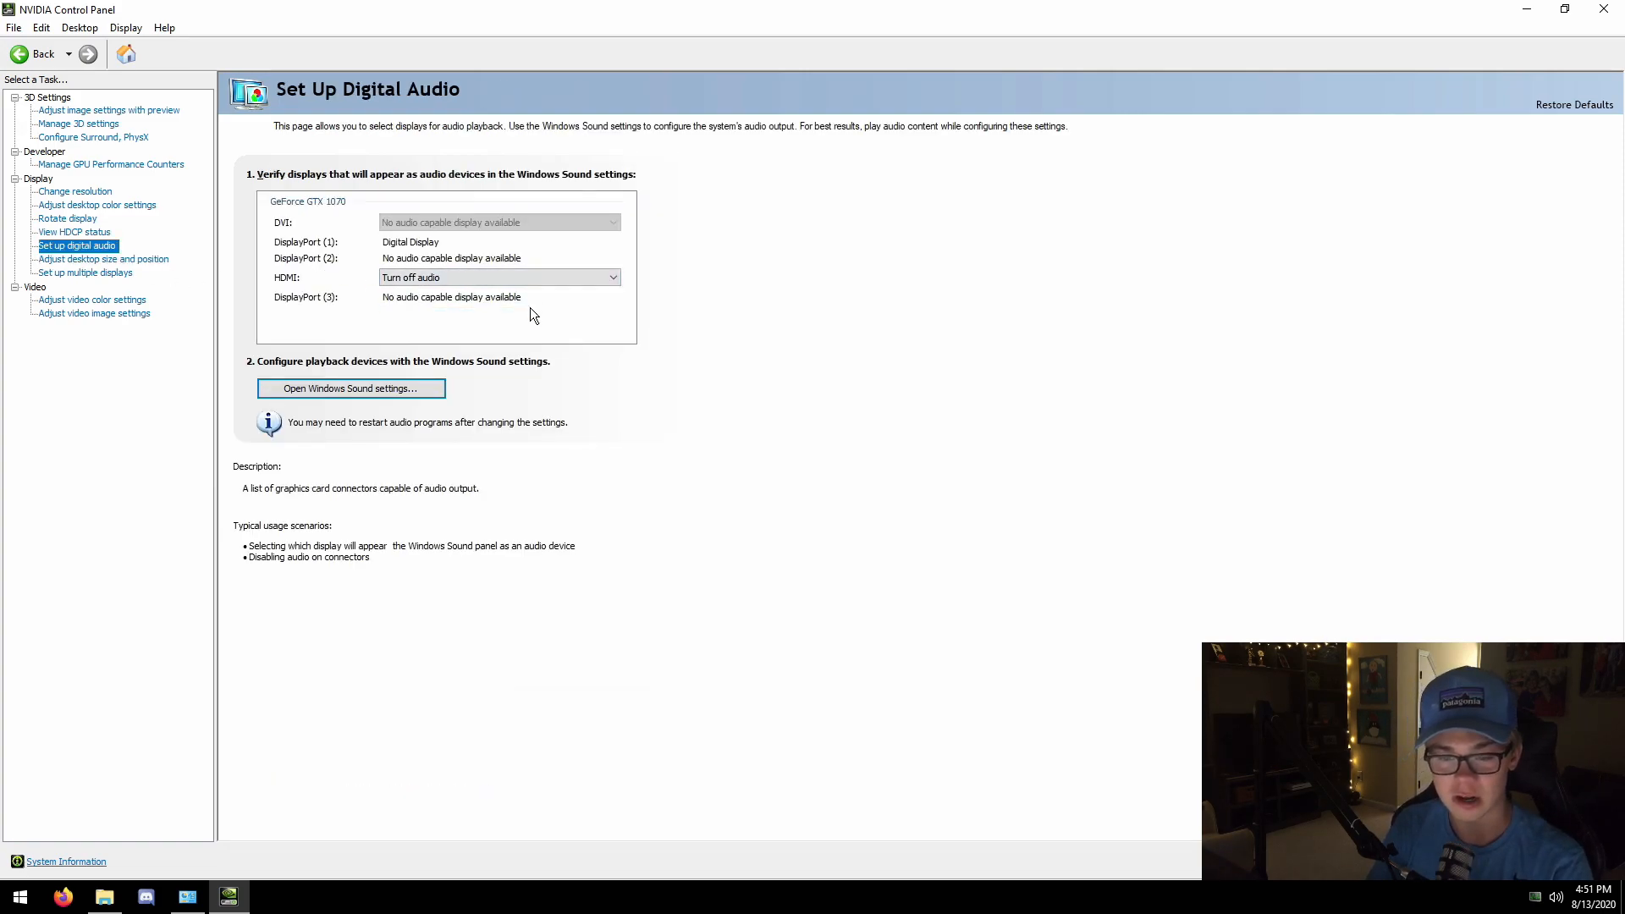
Check the HDCP status and the display rotation settings.
left_click(97, 233)
left_click(800, 497)
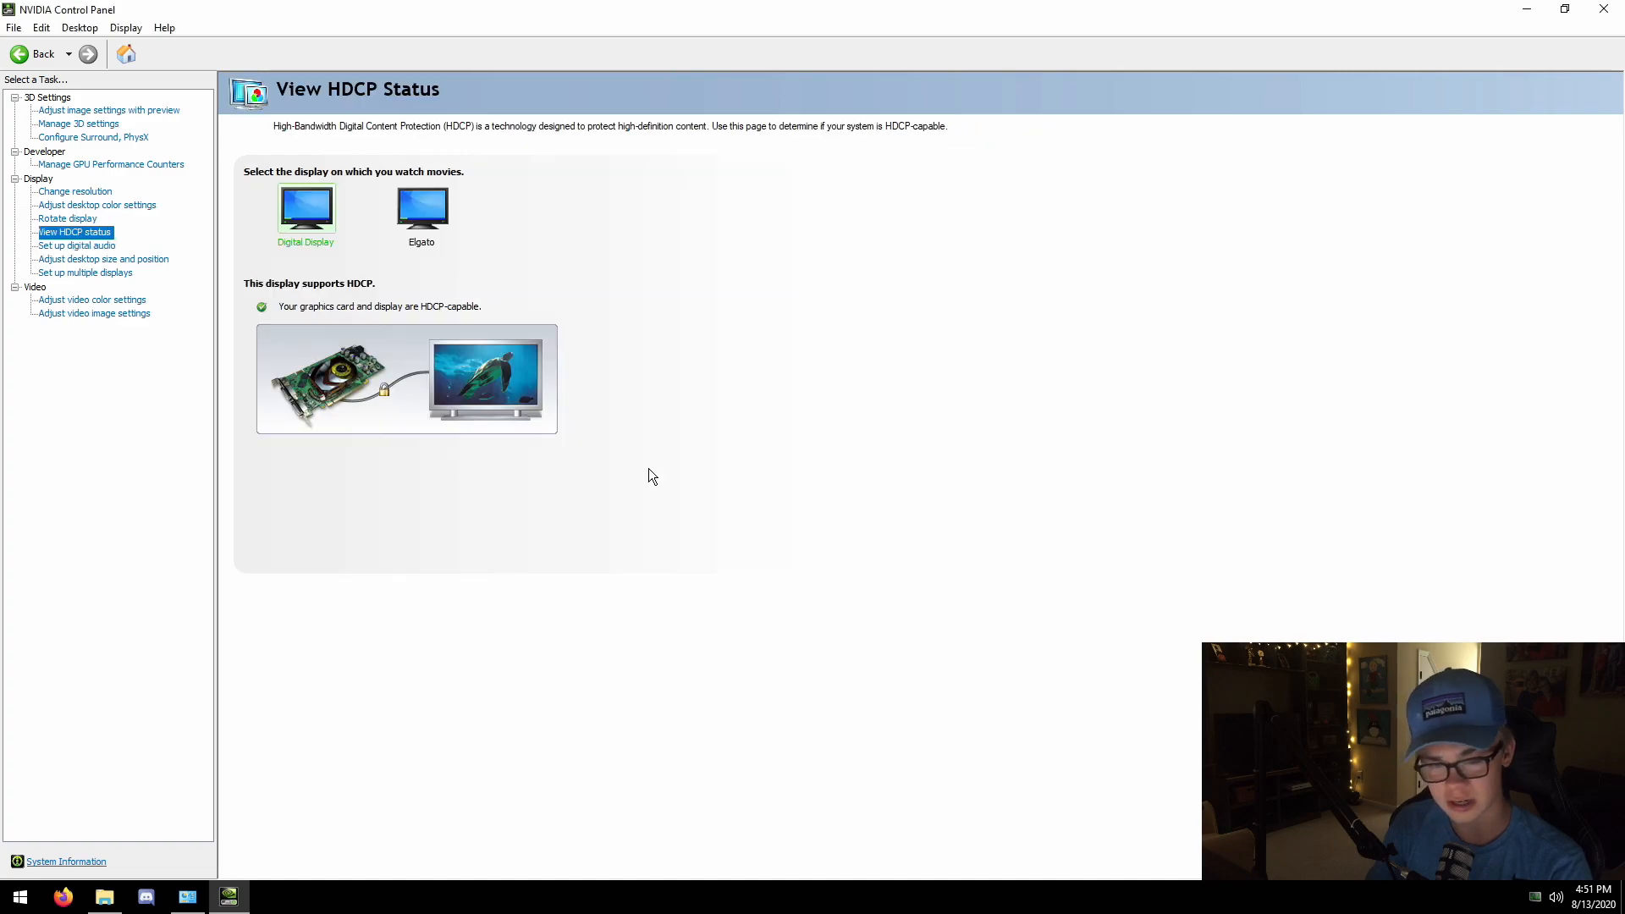
left_click(95, 219)
Set the Digital Display's digital vibrance to 50% in the desktop color settings and keep the applied changes.
left_click(102, 206)
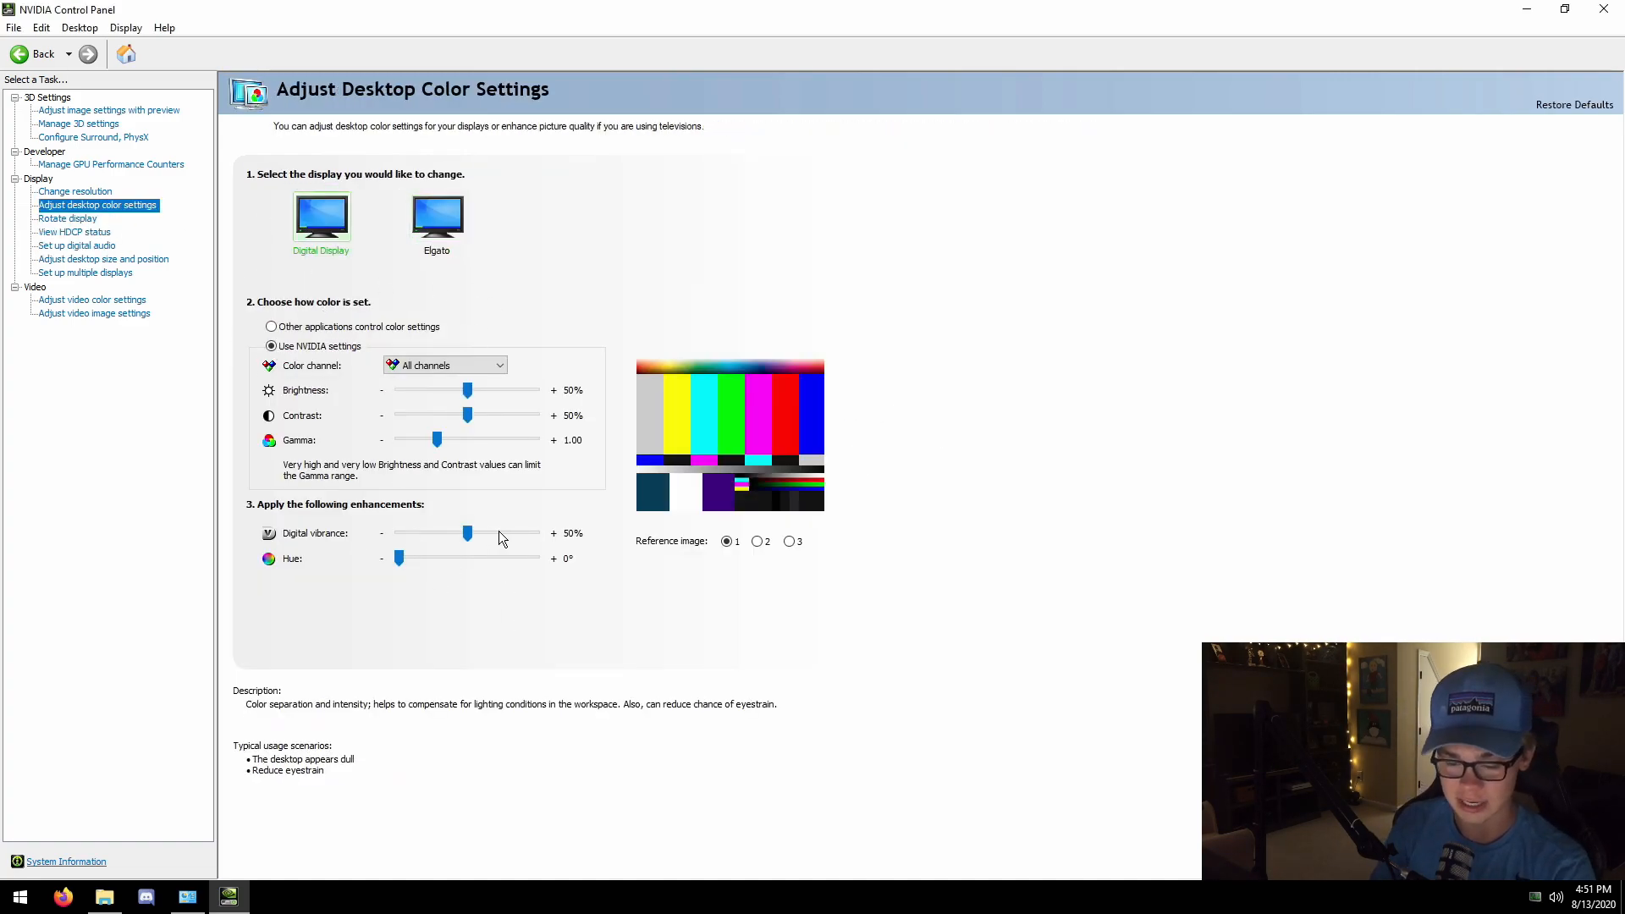
mouse_move(466, 534)
left_mouse_down()
mouse_move(695, 540)
mouse_move(468, 544)
left_mouse_up()
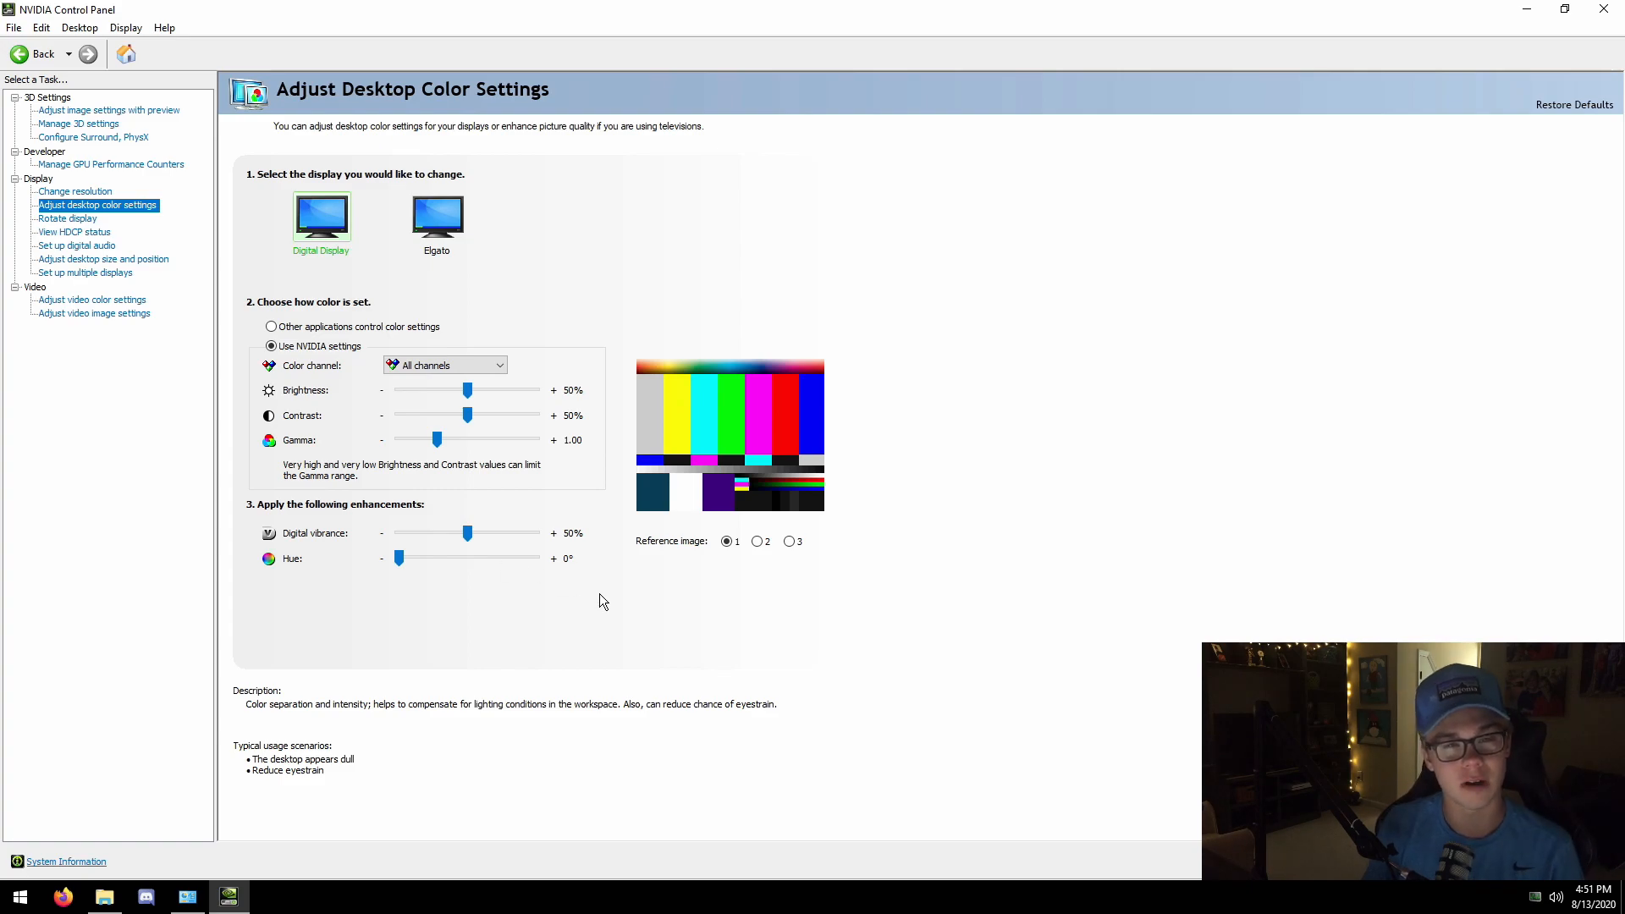
left_click(1452, 872)
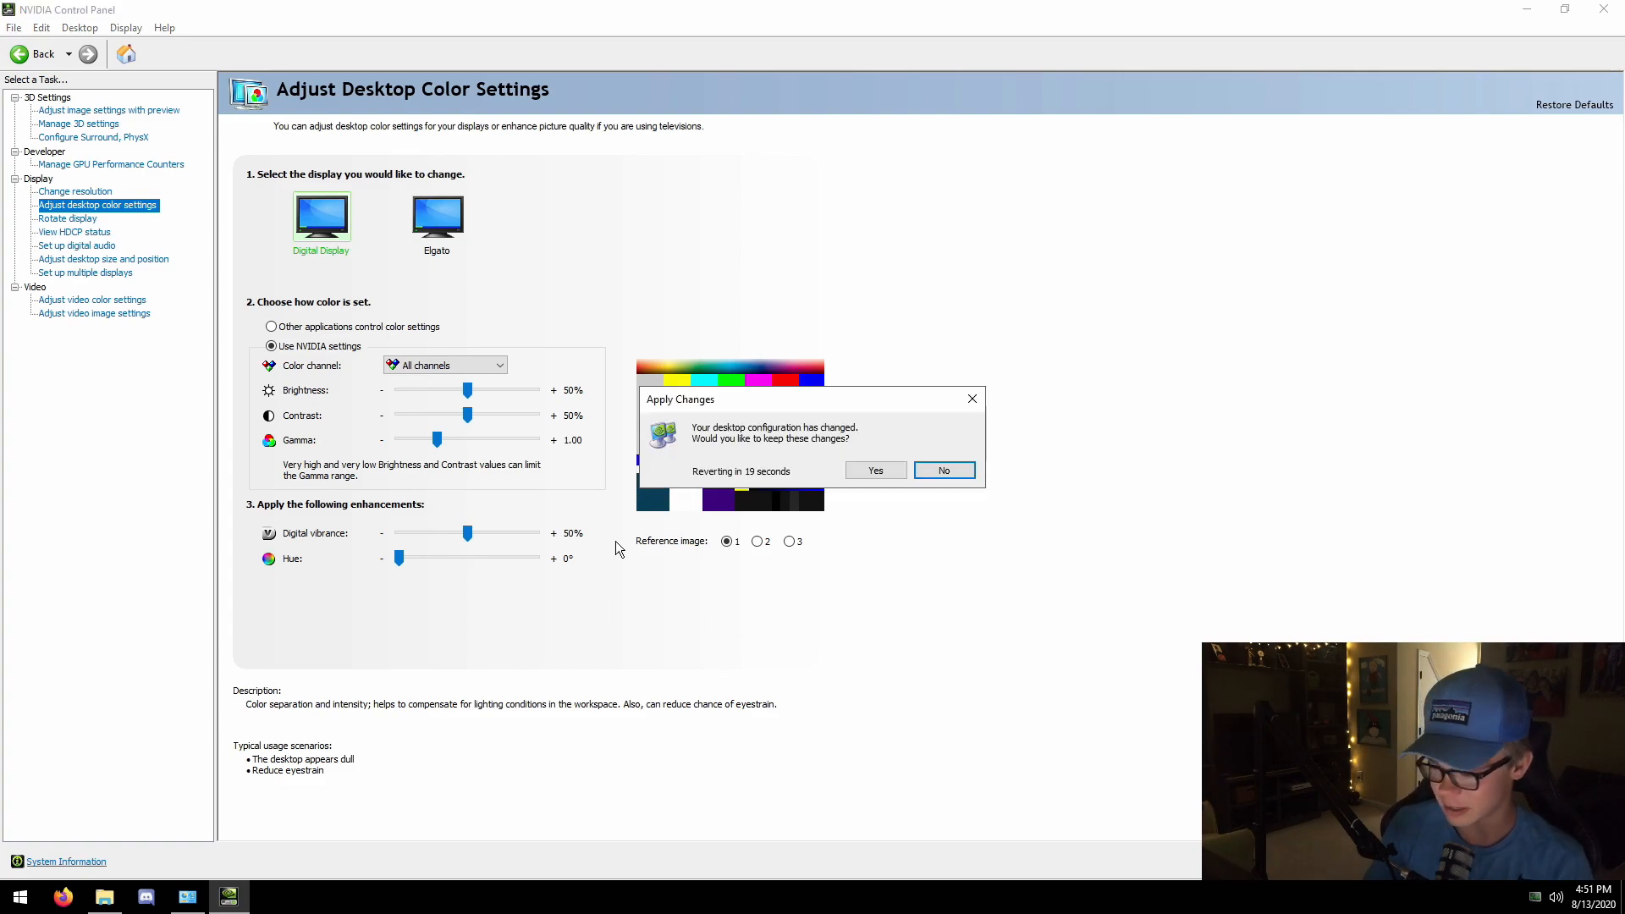
left_click(893, 468)
left_click(851, 471)
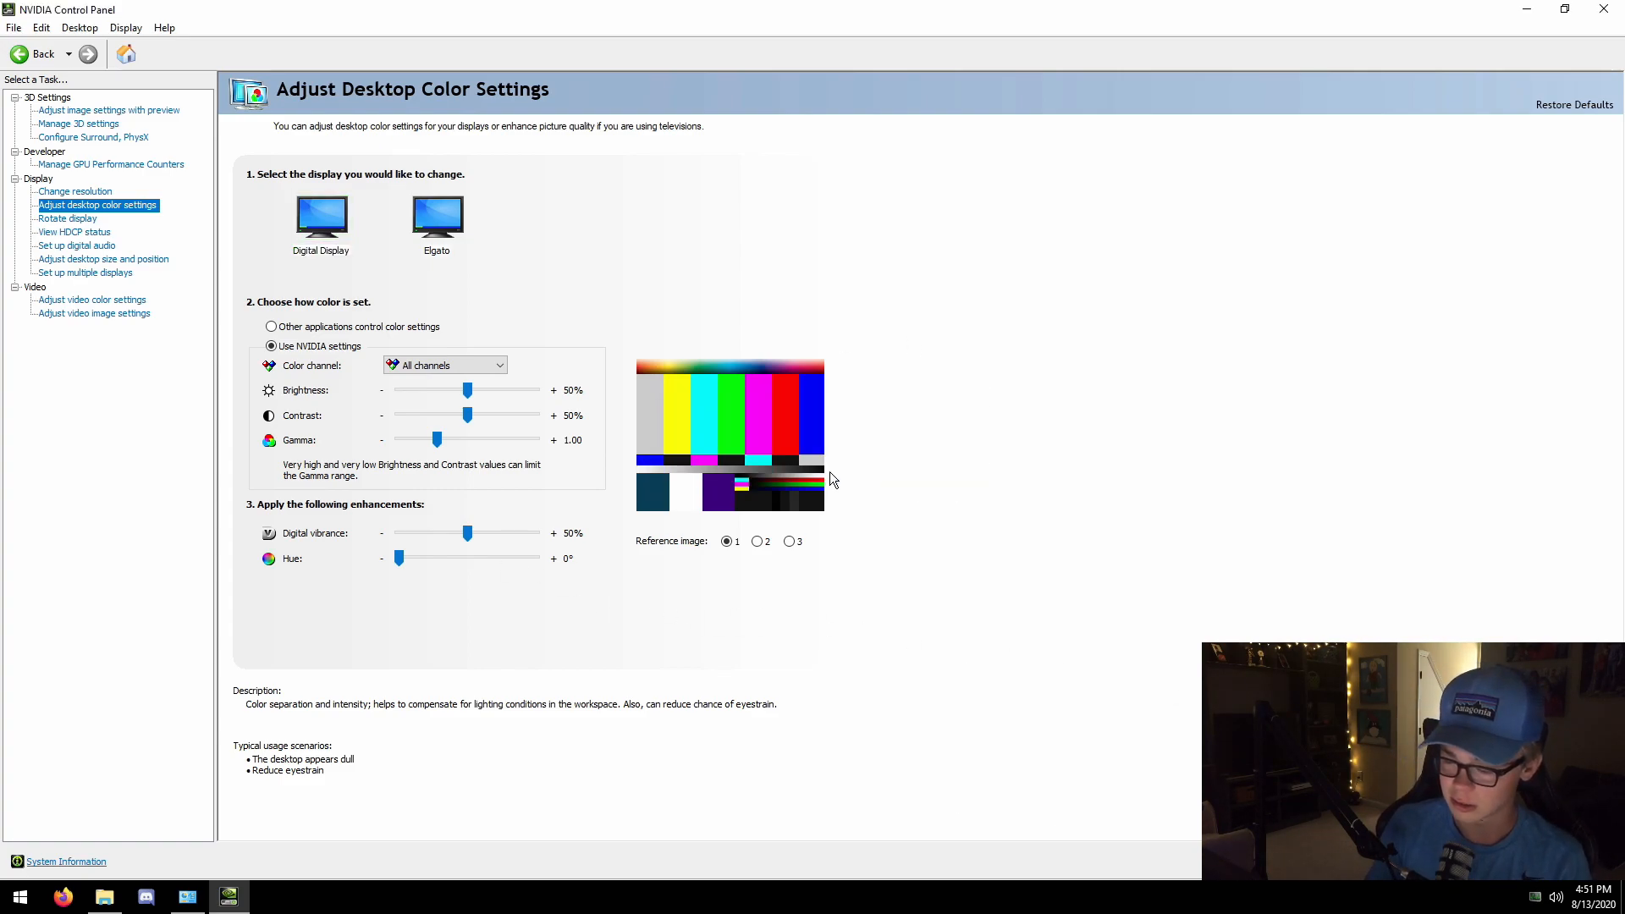
Examine the Digital Display's refresh rate, output color format, desktop color depth and output color depth options in the resolution settings.
left_click(98, 193)
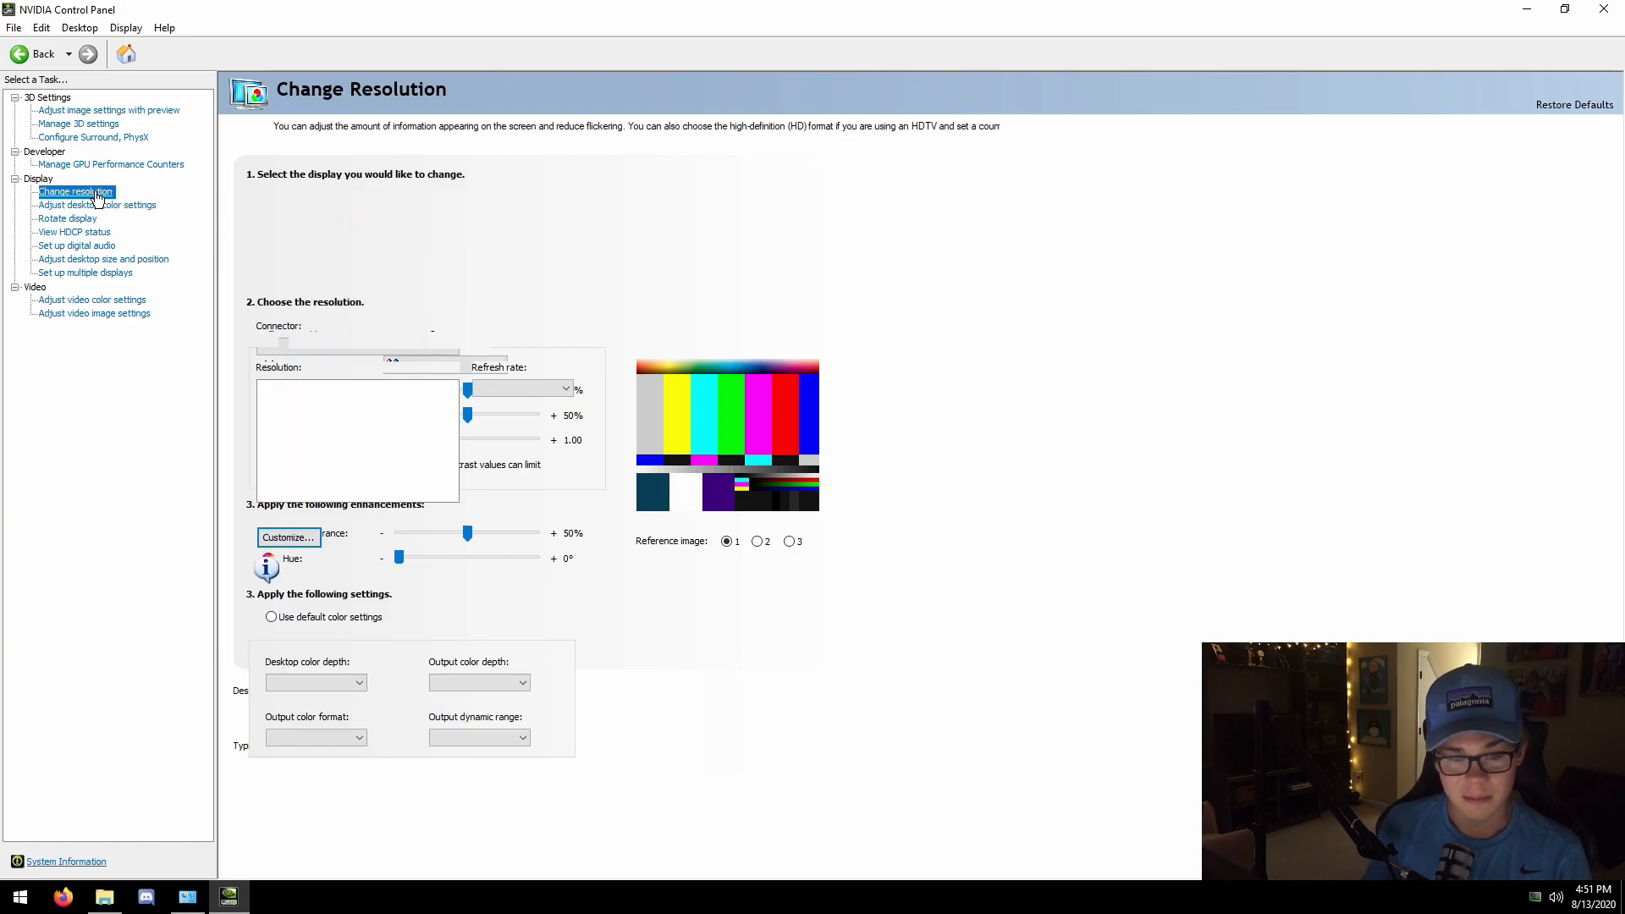
left_click(533, 388)
left_click(543, 531)
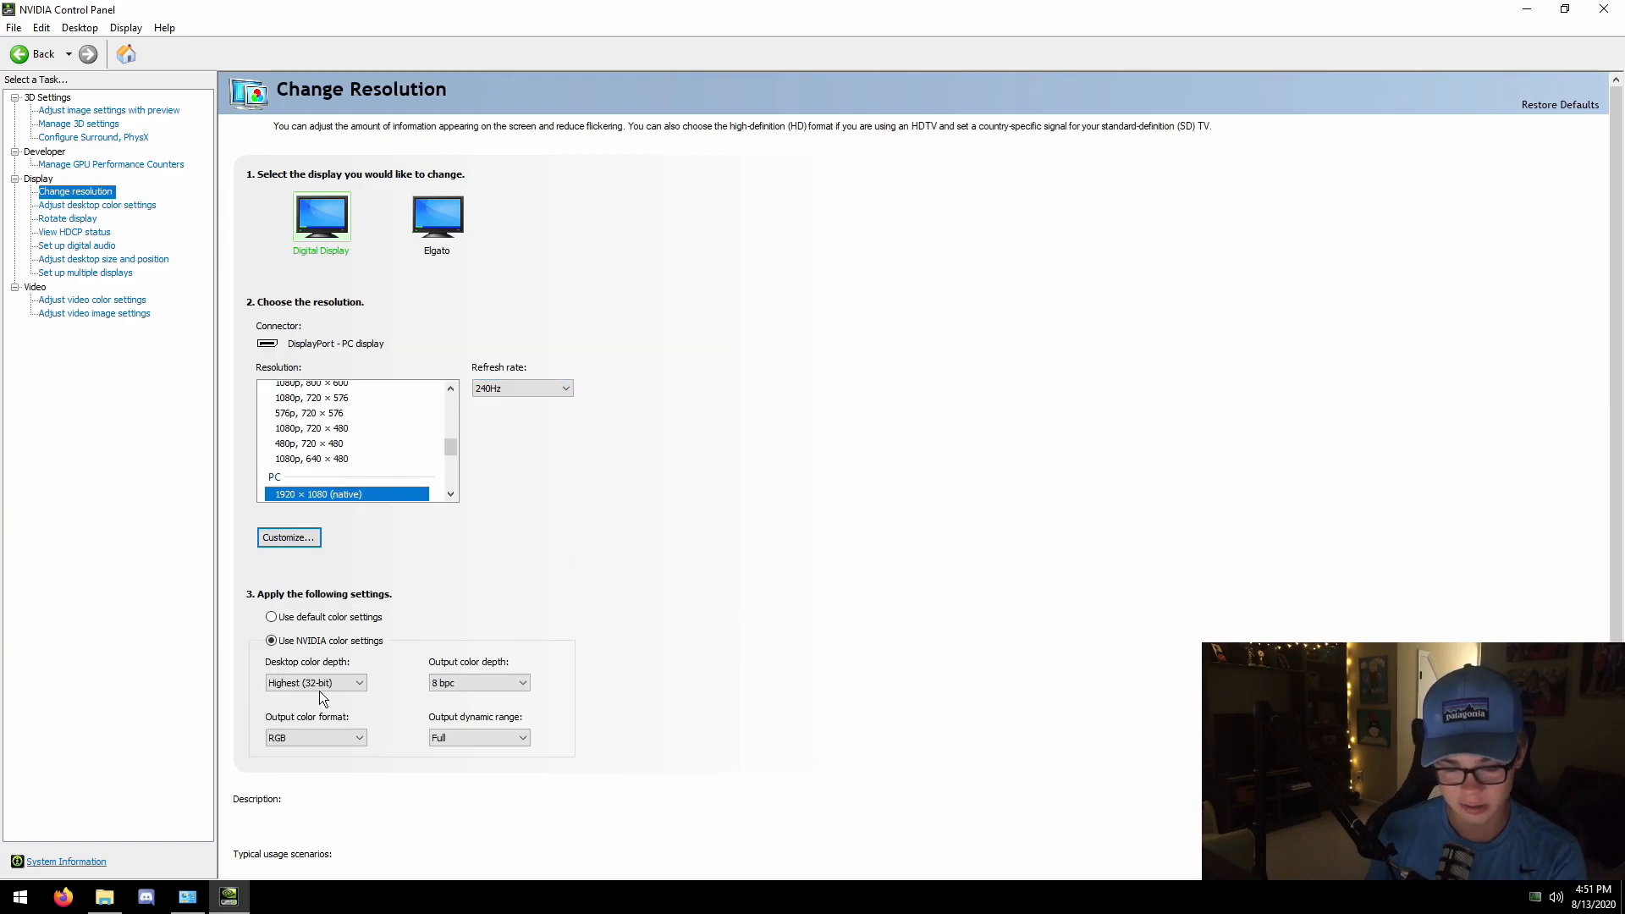
left_click(296, 738)
left_click(295, 738)
left_click(315, 682)
left_click(462, 683)
left_click(462, 680)
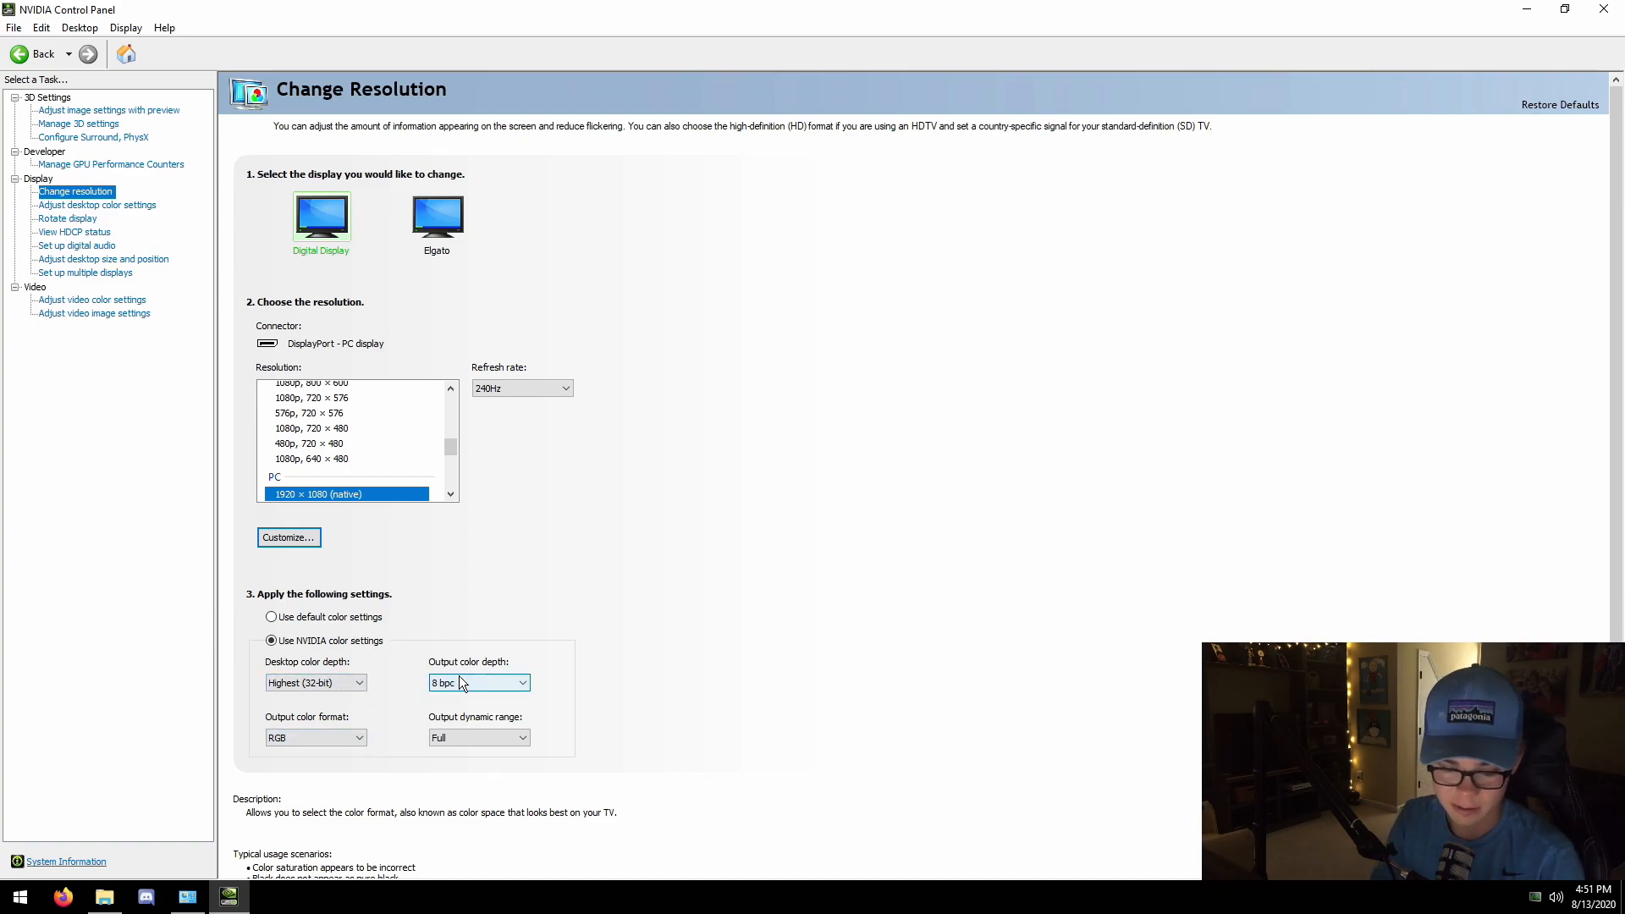
Compare the resolution and output color depth settings of the Elgato and the Digital Display.
left_click(418, 218)
left_click(299, 210)
left_click(445, 205)
left_click(314, 212)
left_click(425, 217)
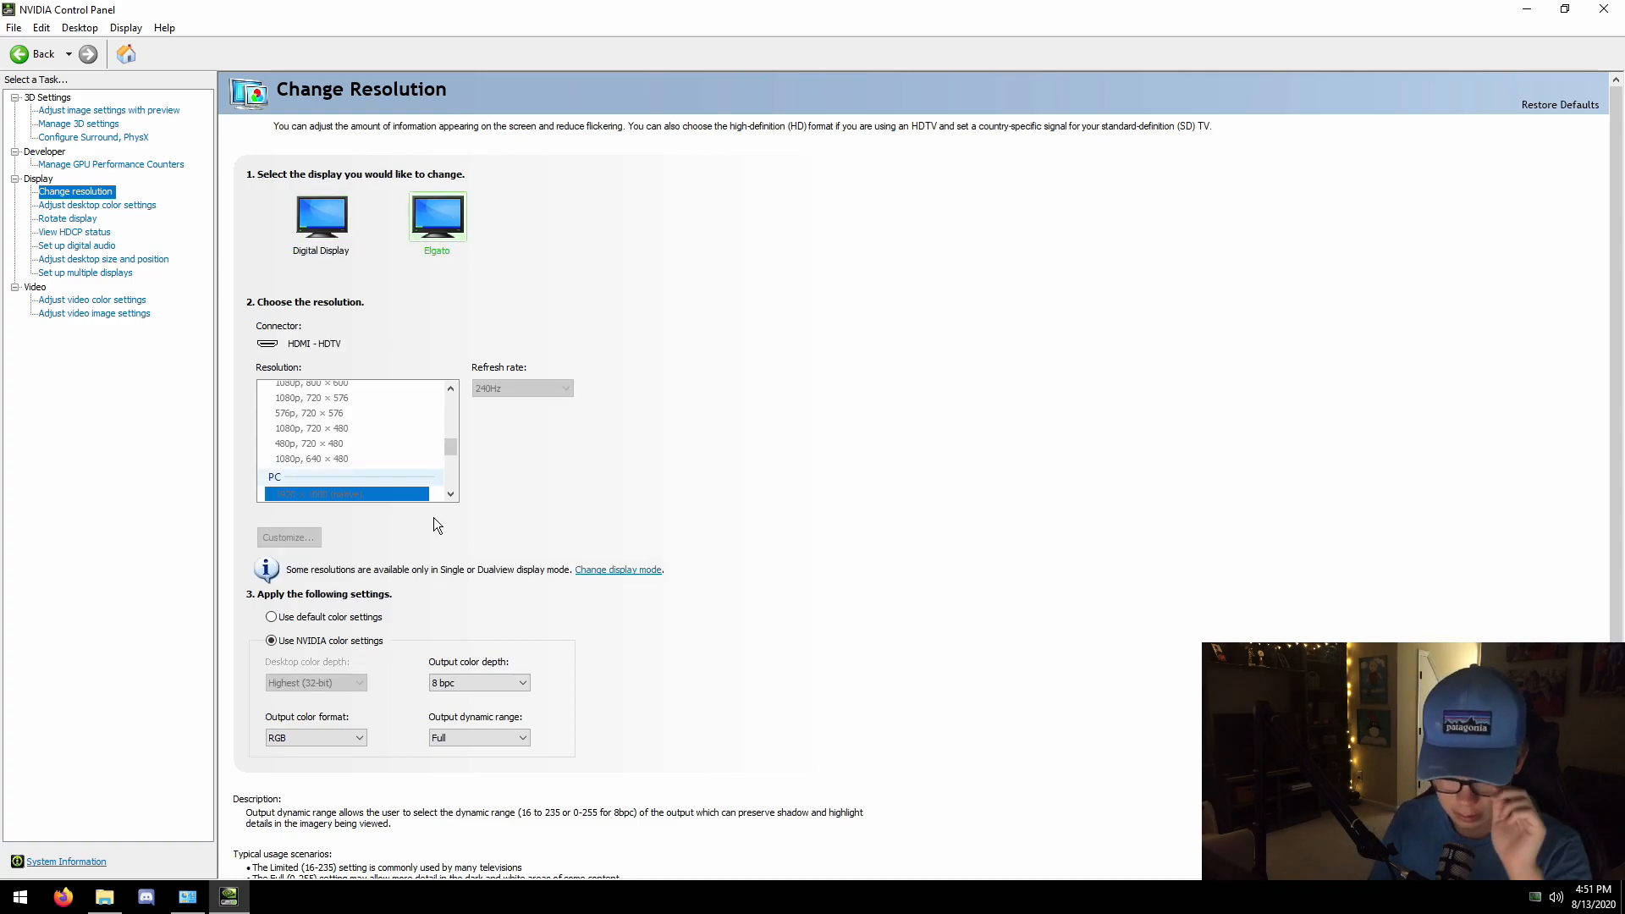
left_click(464, 684)
left_click(464, 690)
left_click(321, 216)
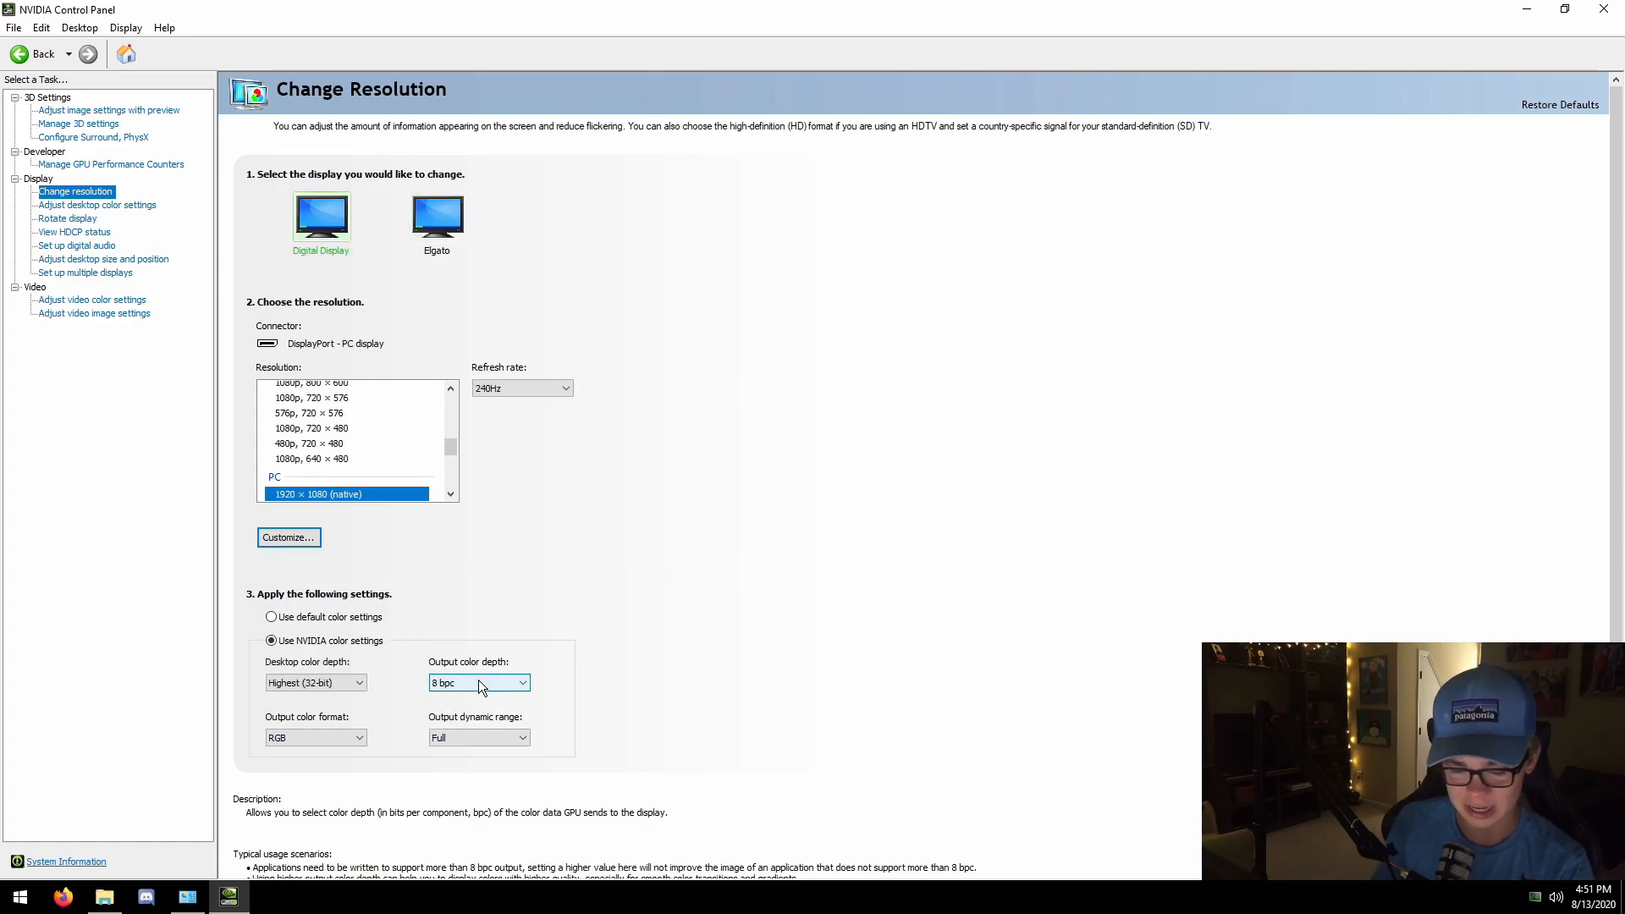
Check the access option for GPU performance counters and whether developer settings are enabled.
left_click(76, 164)
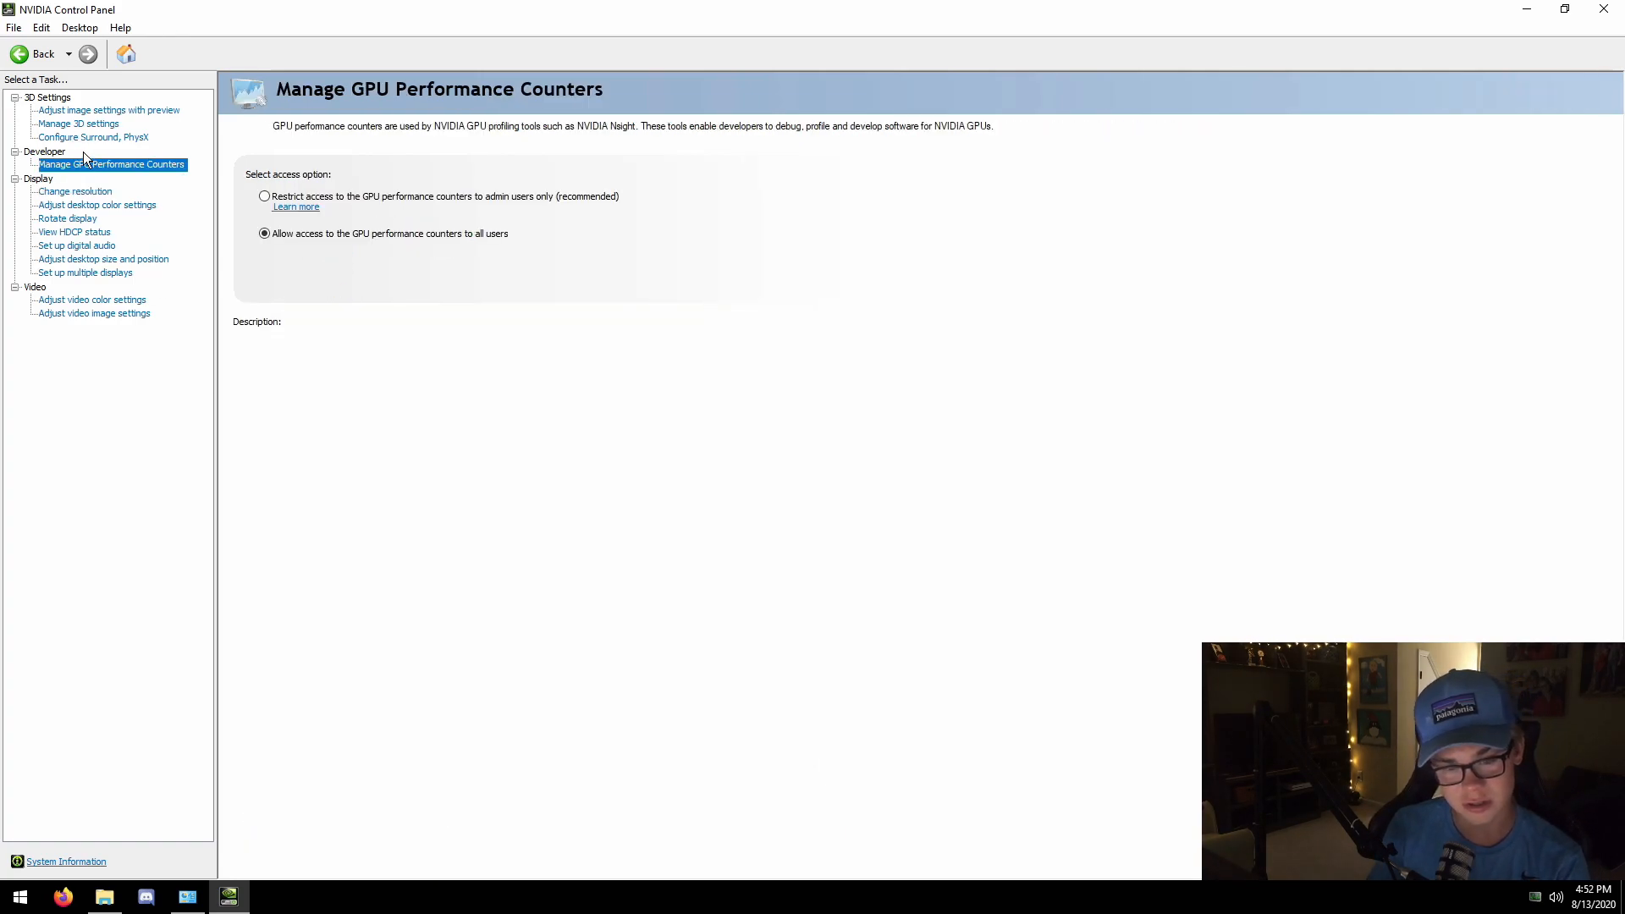
left_click(74, 30)
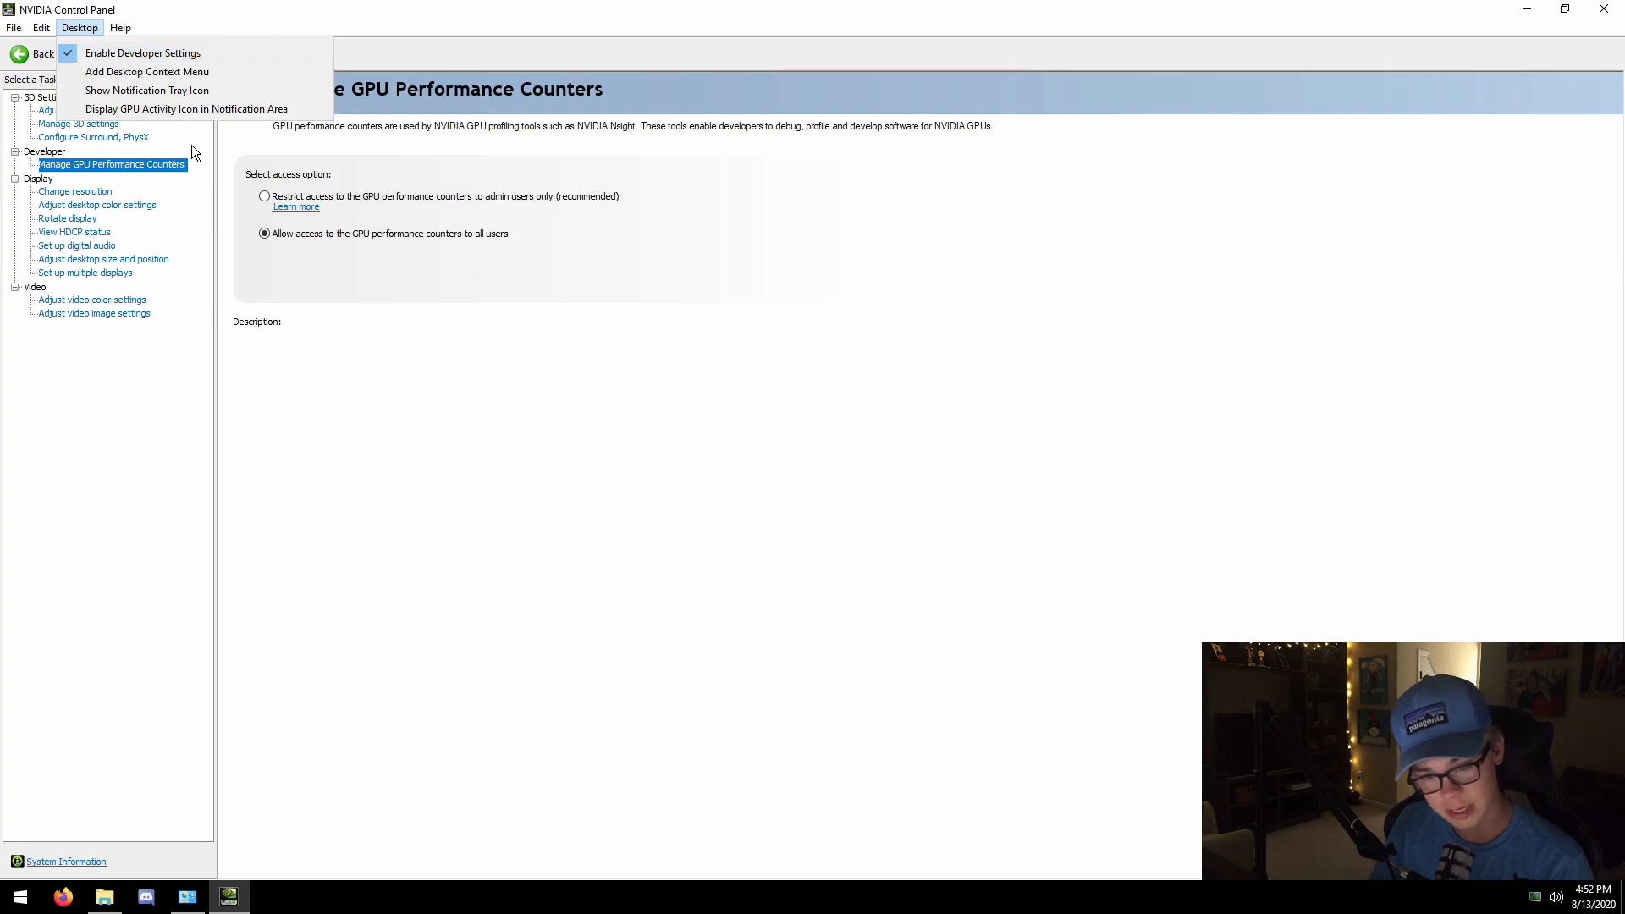
left_click(540, 434)
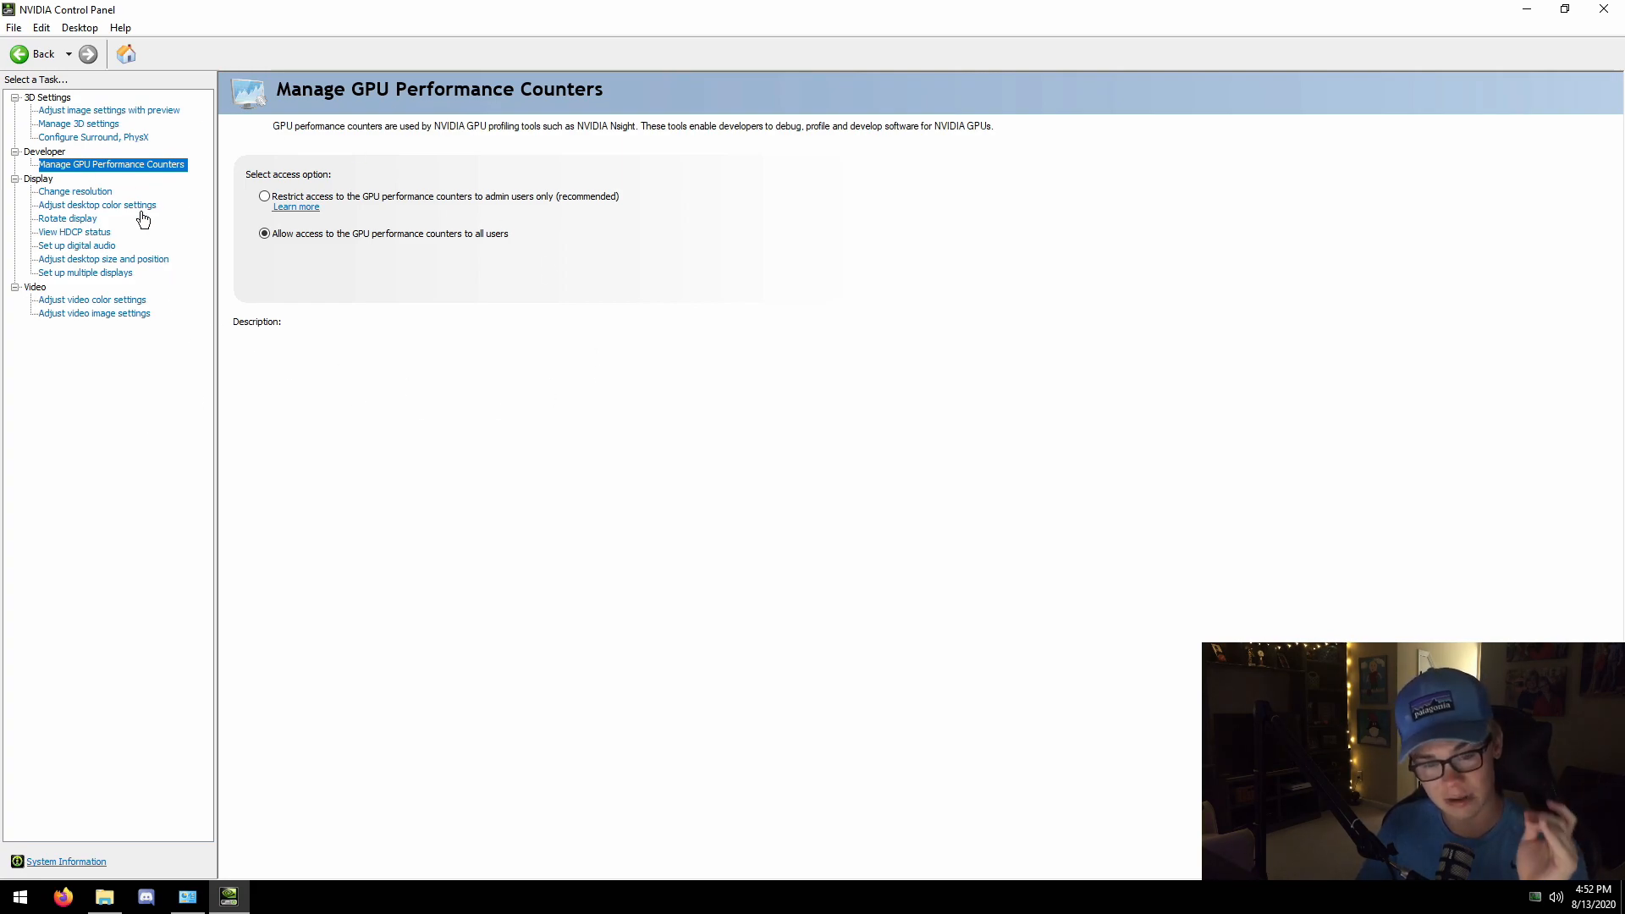
Review the PhysX processor options and set the processor to GeForce GTX 1070.
left_click(106, 137)
left_click(608, 227)
left_click(654, 214)
left_click(611, 231)
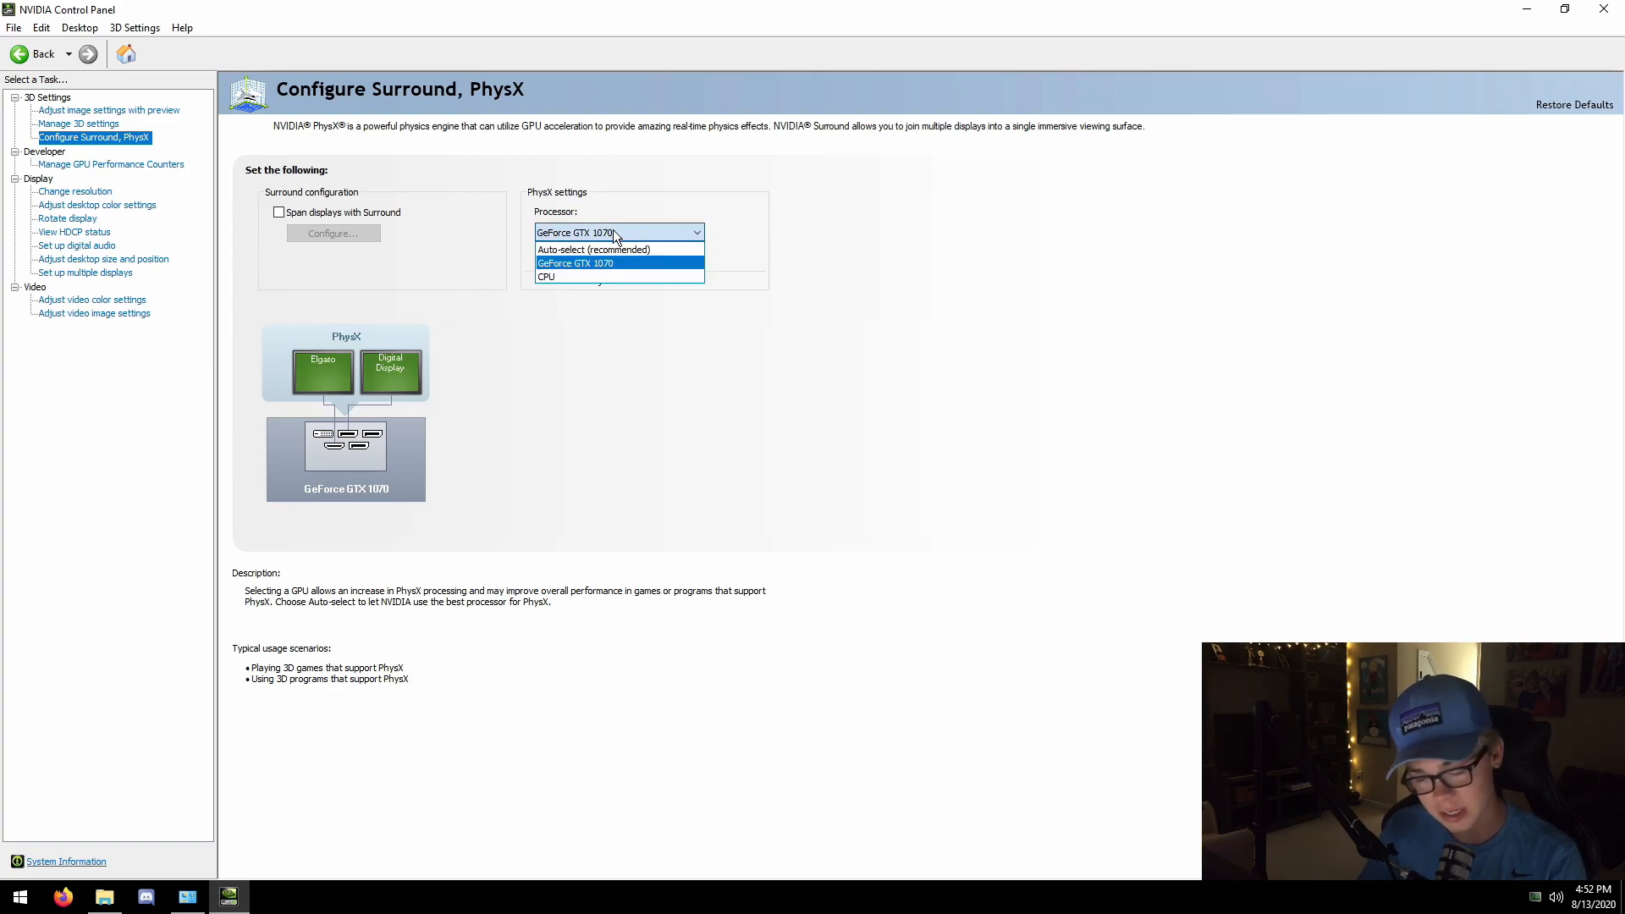
left_click(613, 231)
left_click(612, 231)
left_click(613, 231)
left_click(613, 231)
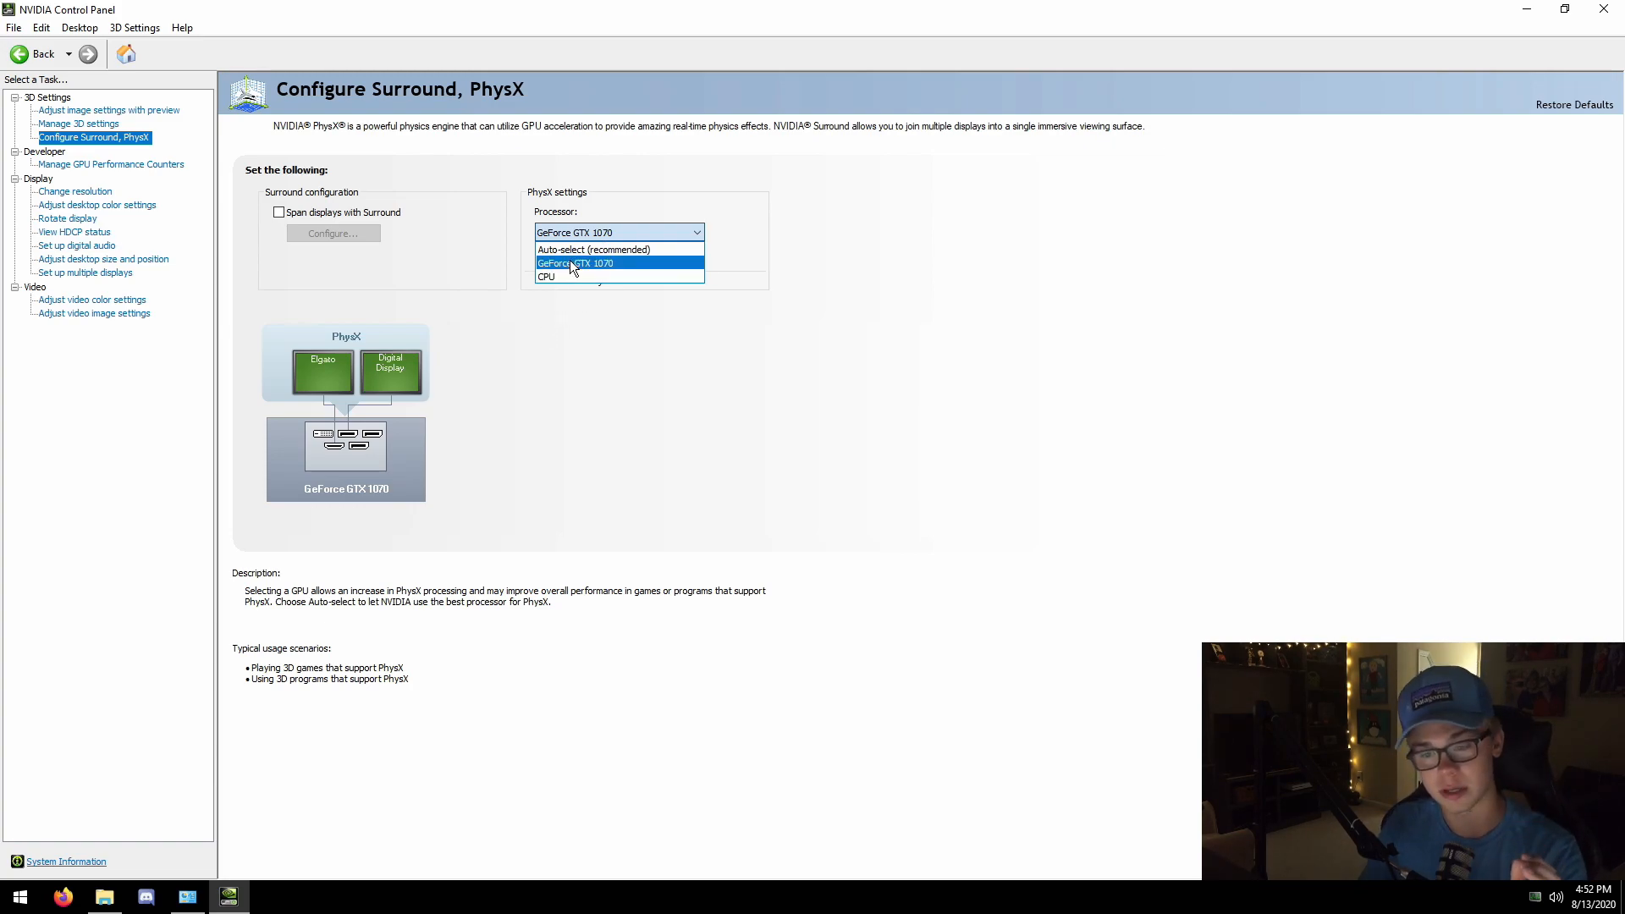
left_click(573, 267)
left_click(596, 237)
left_click(584, 263)
left_click(560, 234)
left_click(559, 280)
left_click(564, 237)
left_click(592, 262)
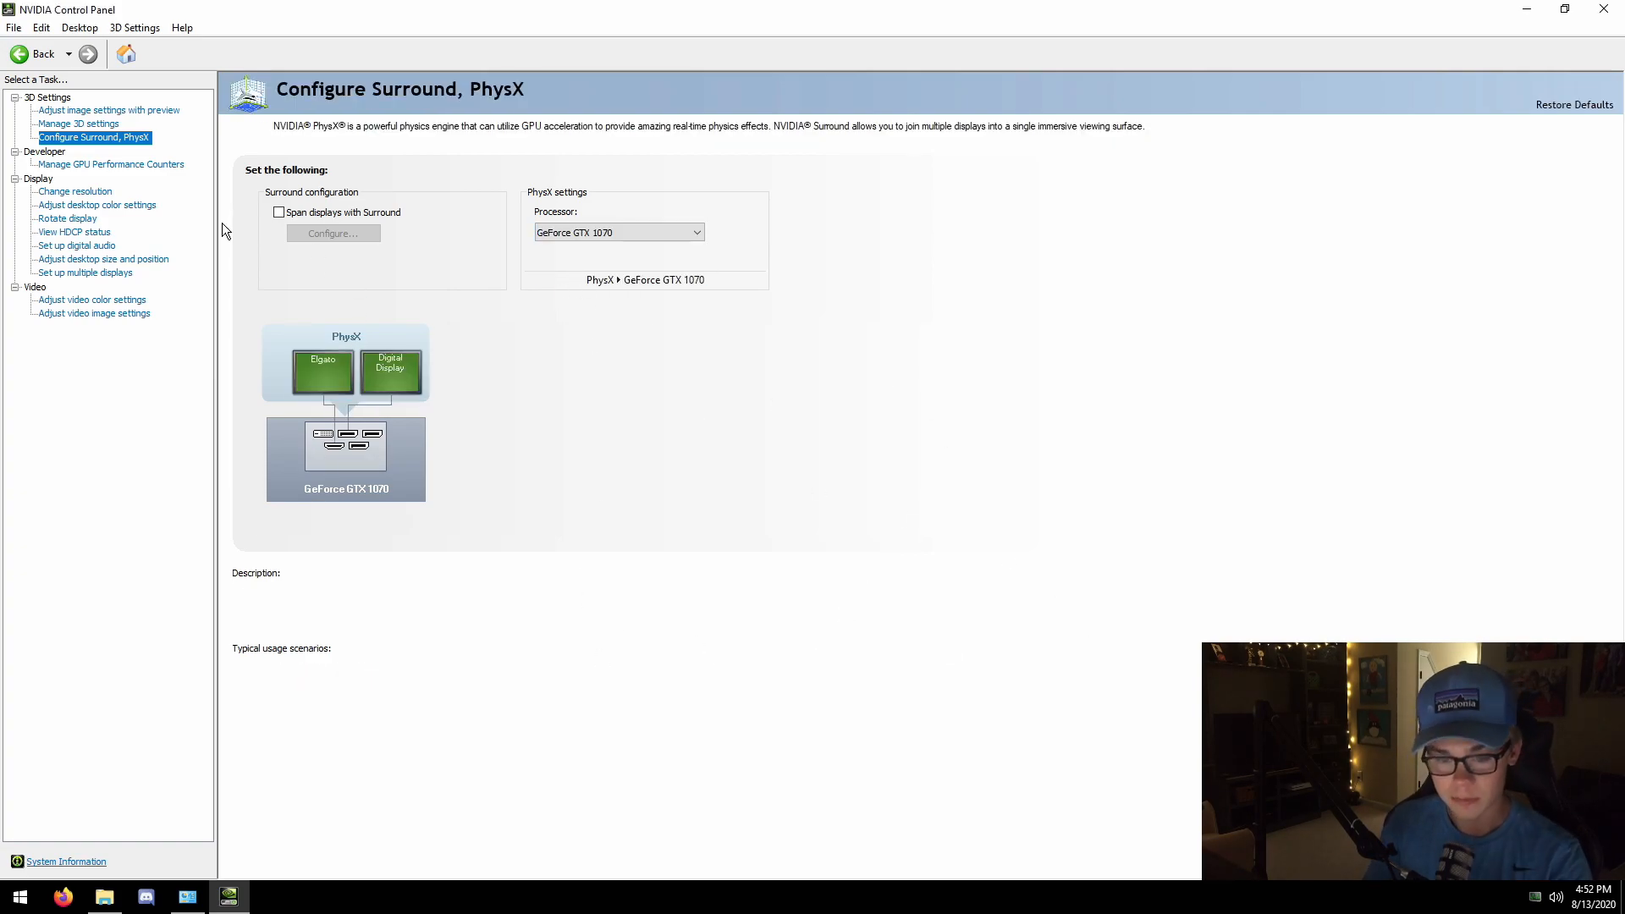
Examine the global 3D settings one by one from Virtual Reality pre-rendered frames up to Preferred refresh rate.
left_click(91, 125)
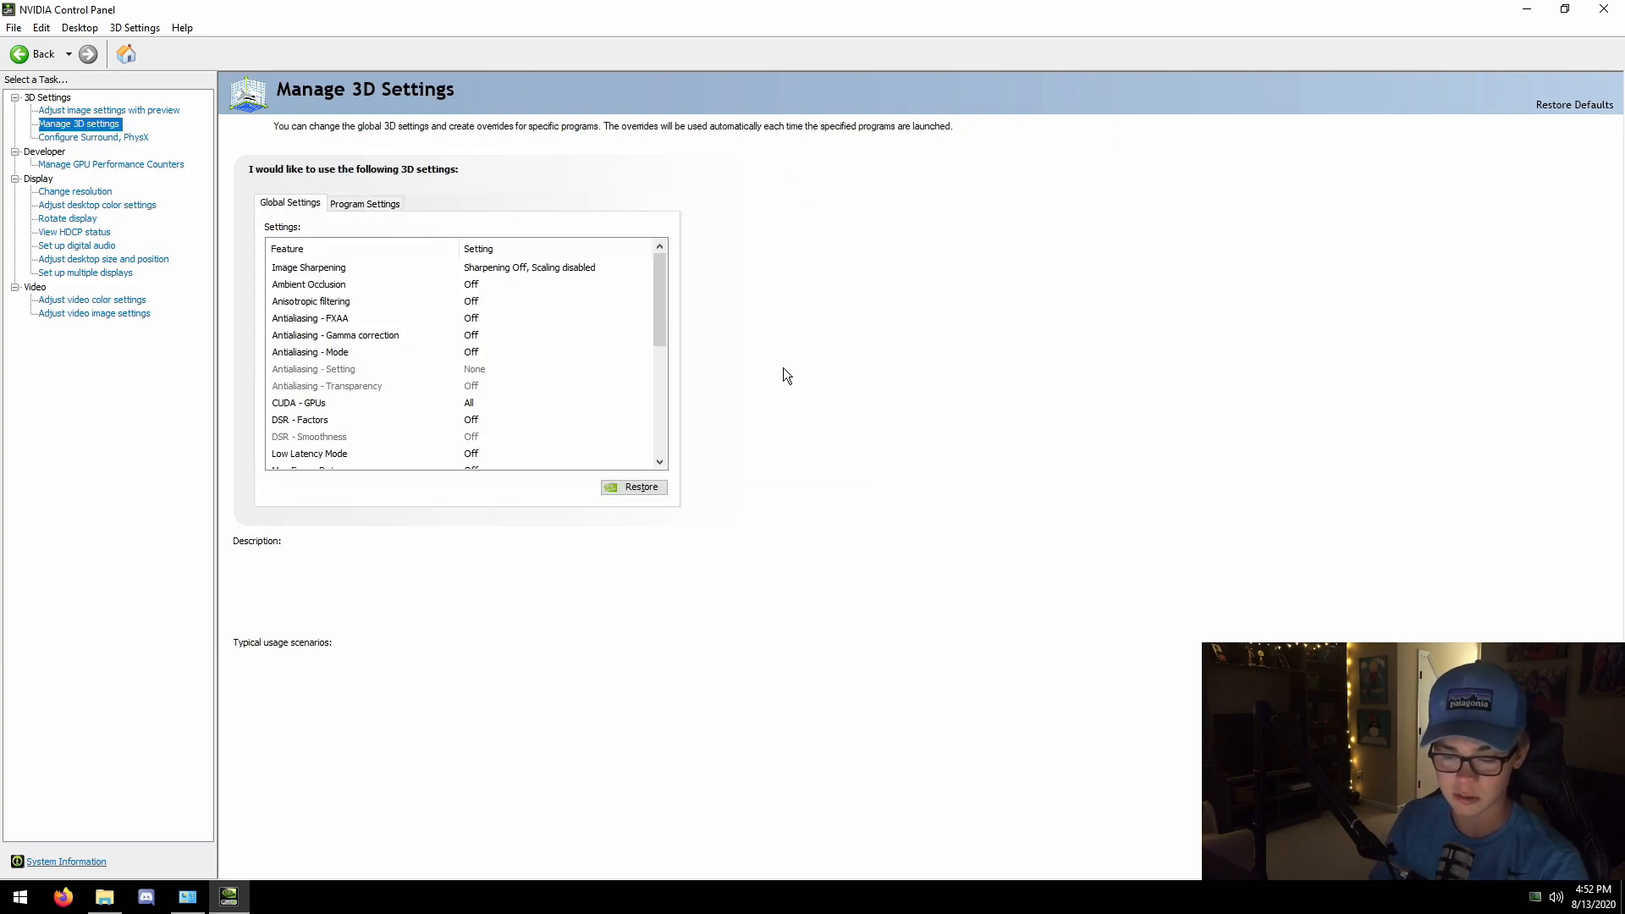
left_click_drag(663, 282, 637, 403)
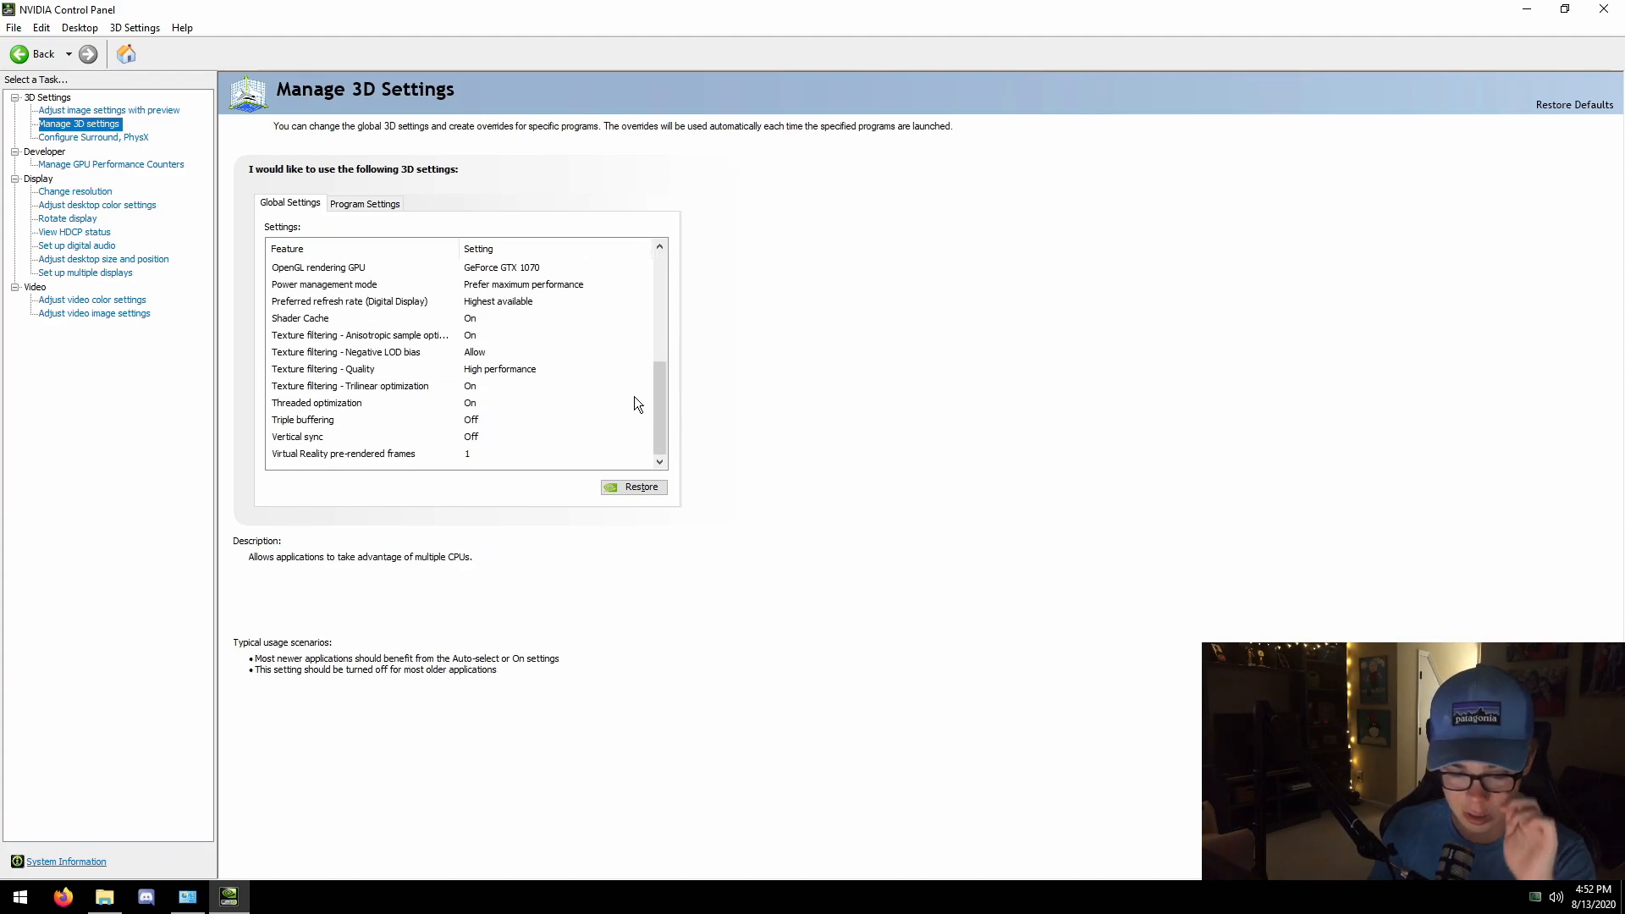
left_click(507, 452)
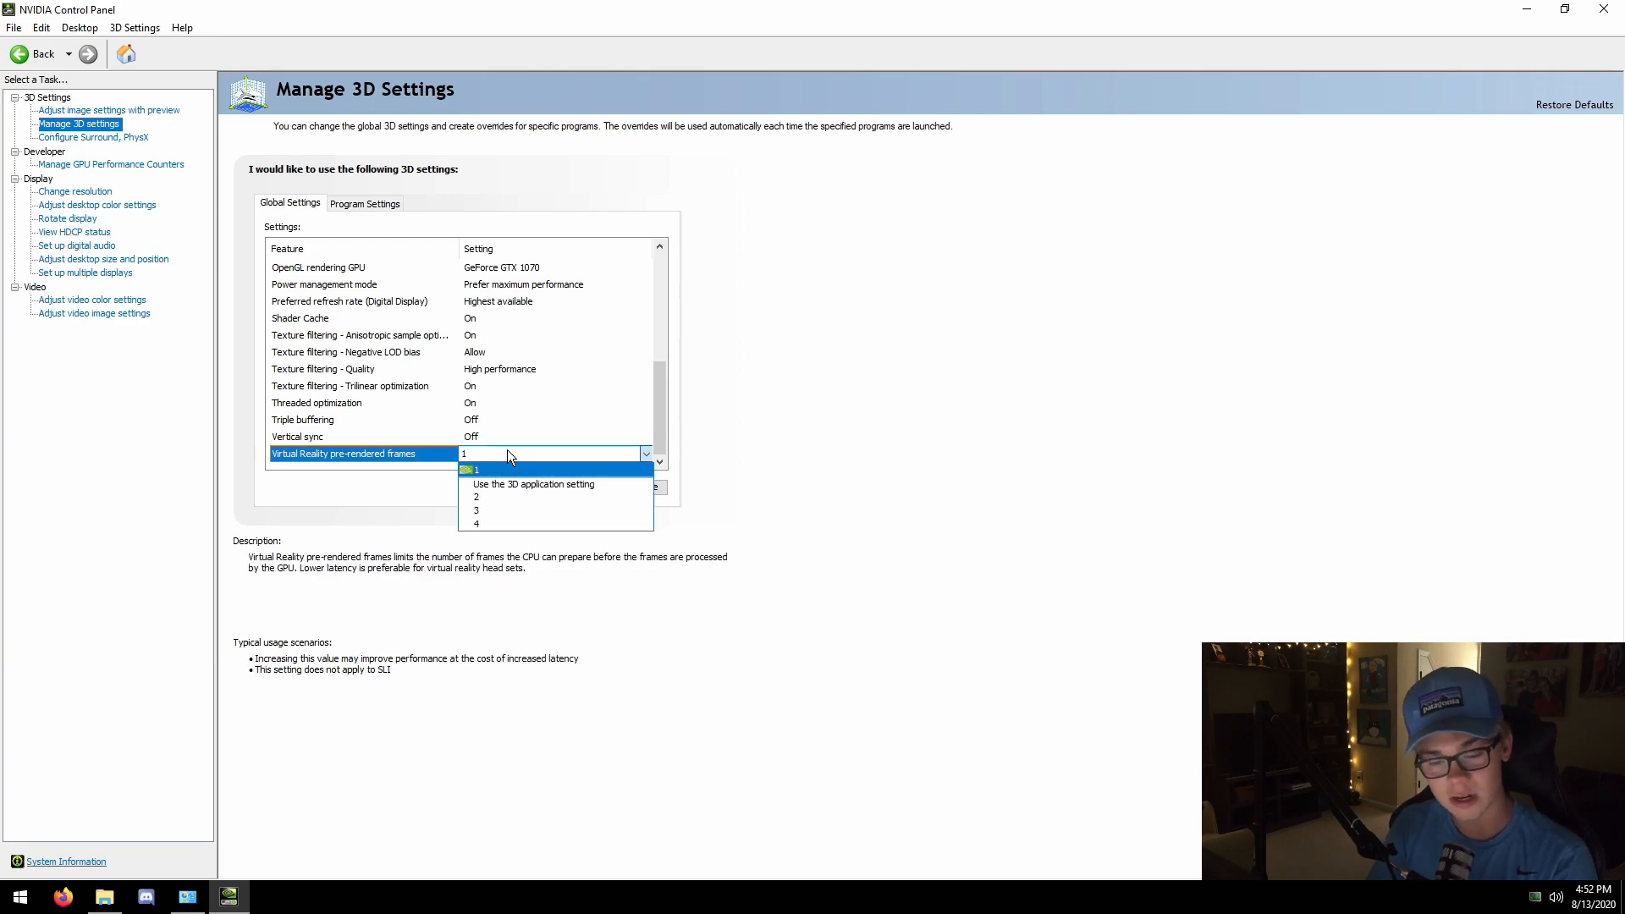
scroll(507, 450, "up", 1)
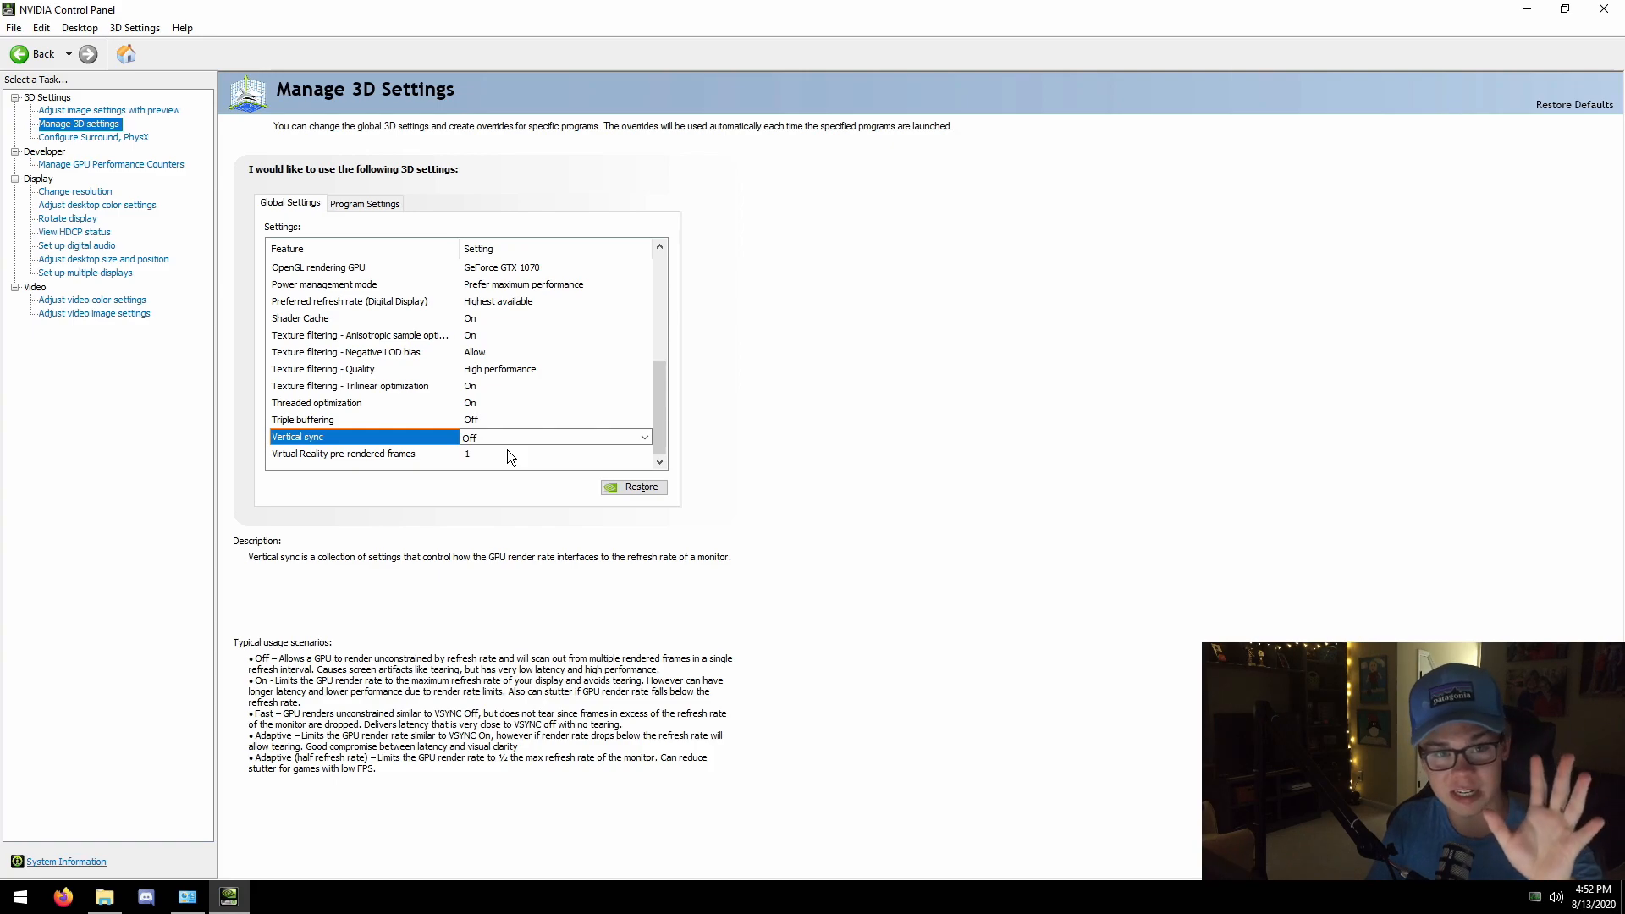
scroll(506, 449, "up", 1)
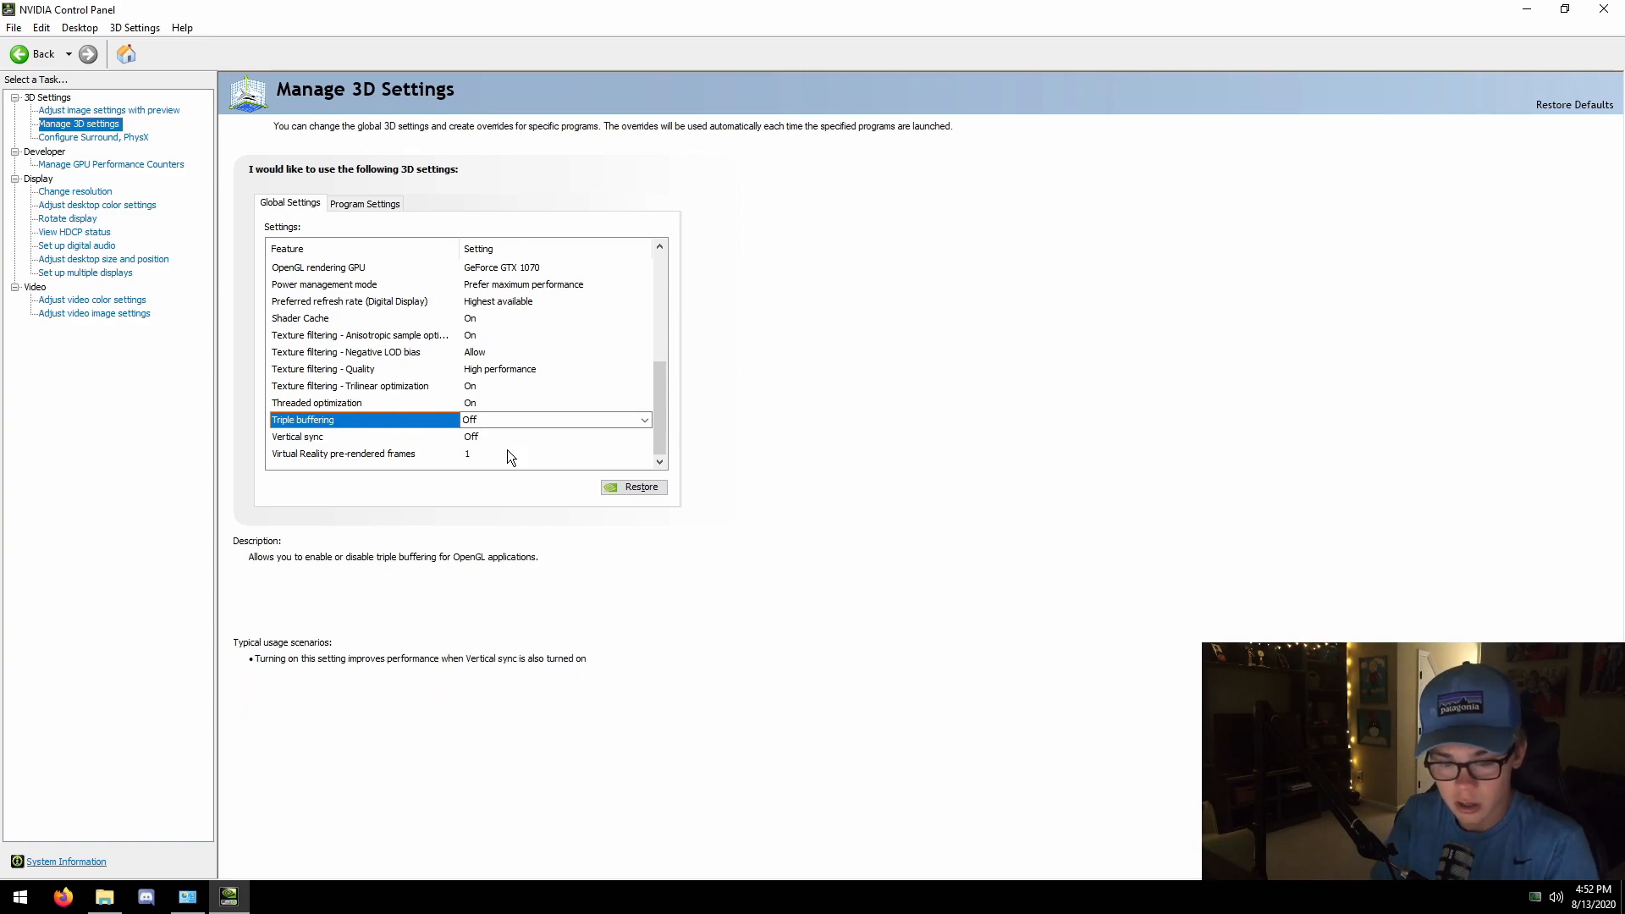
scroll(506, 449, "up", 1)
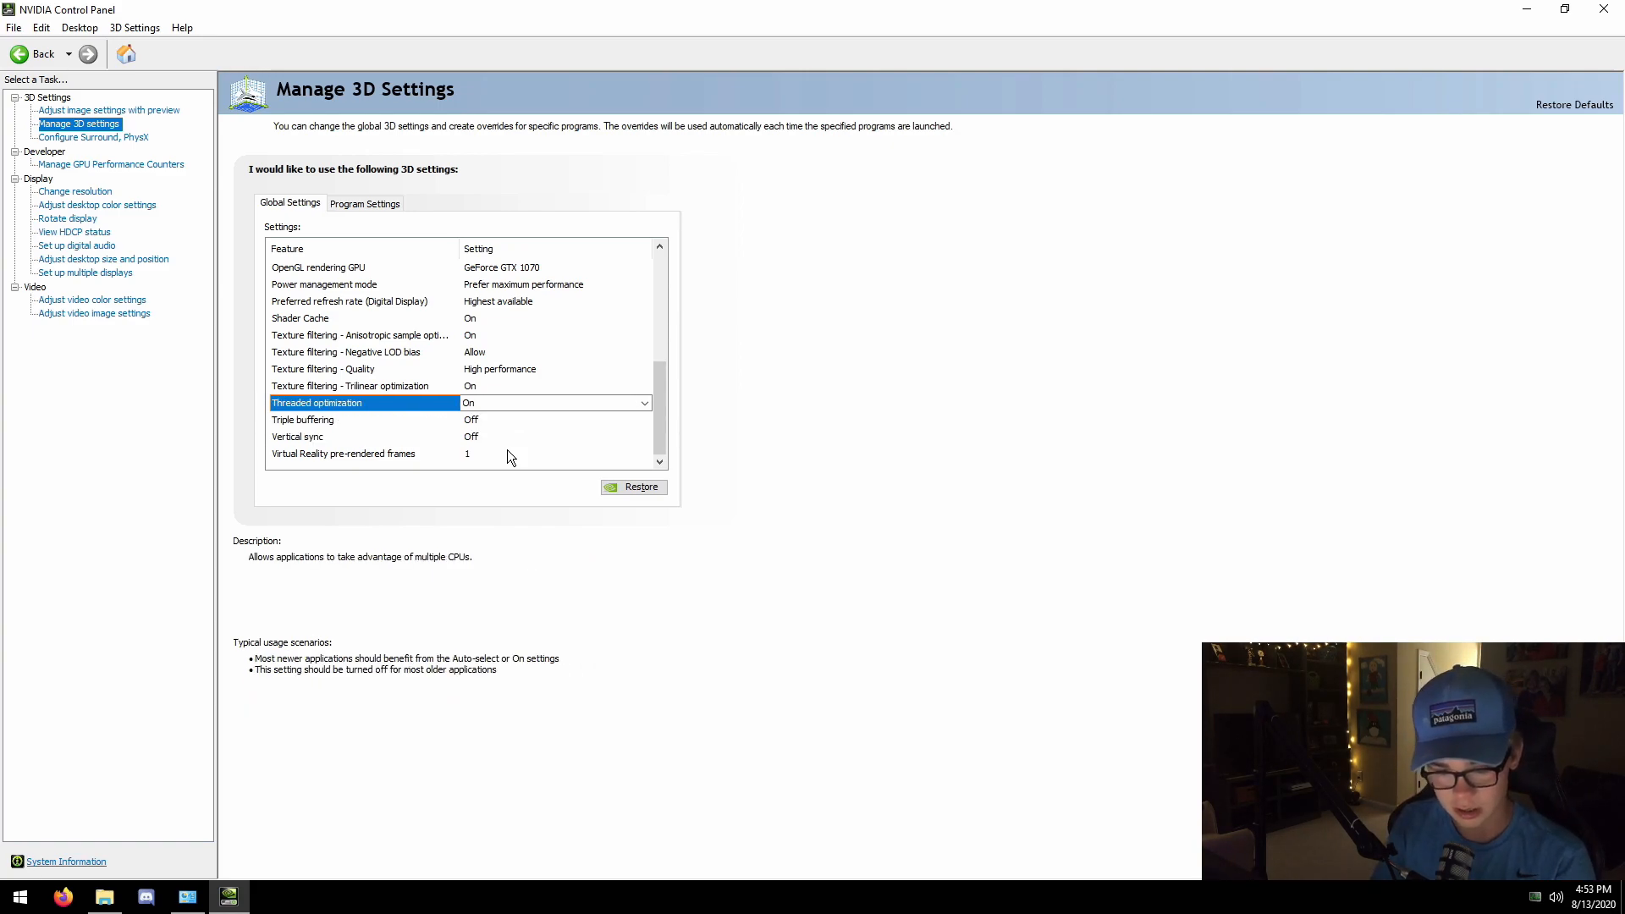
scroll(510, 457, "up", 1)
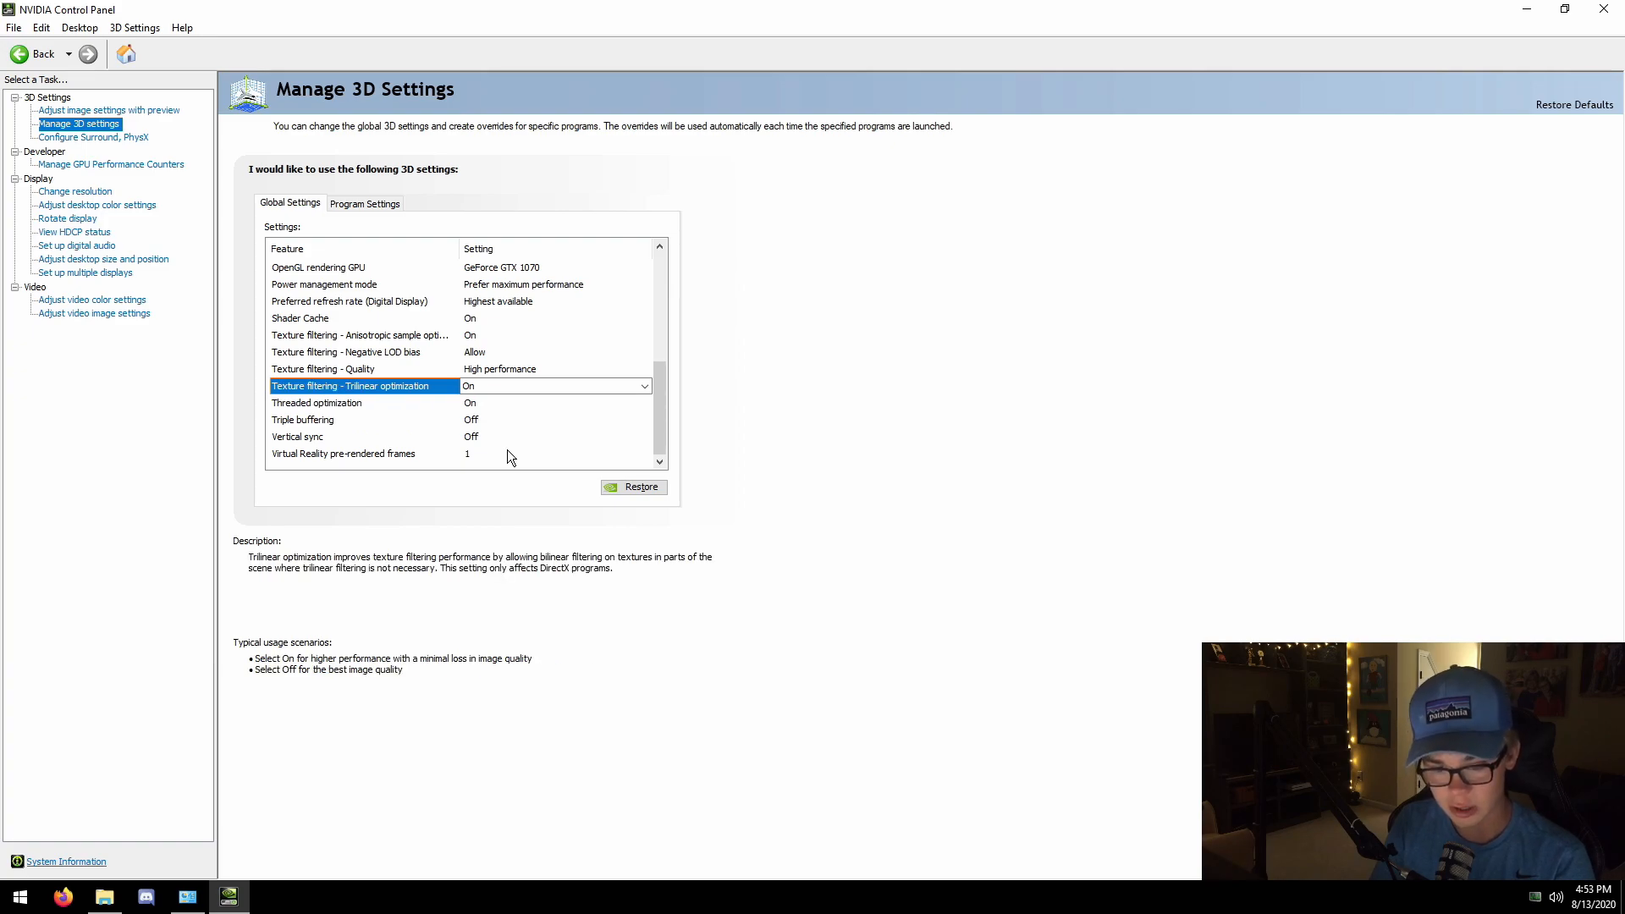
scroll(511, 457, "up", 1)
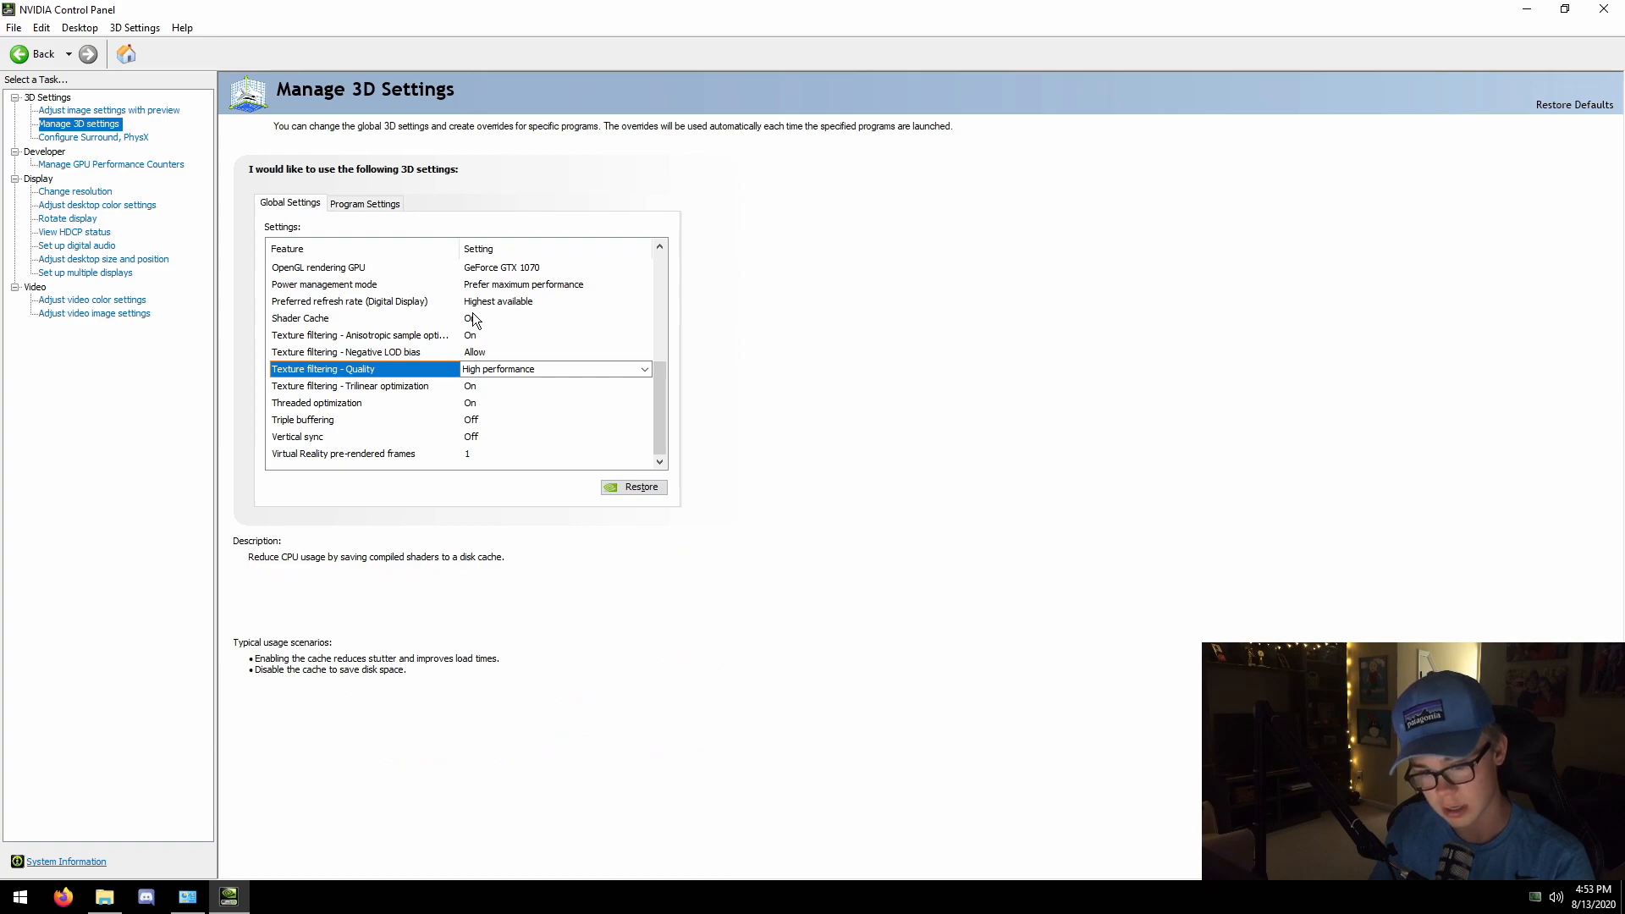
scroll(479, 329, "up", 3)
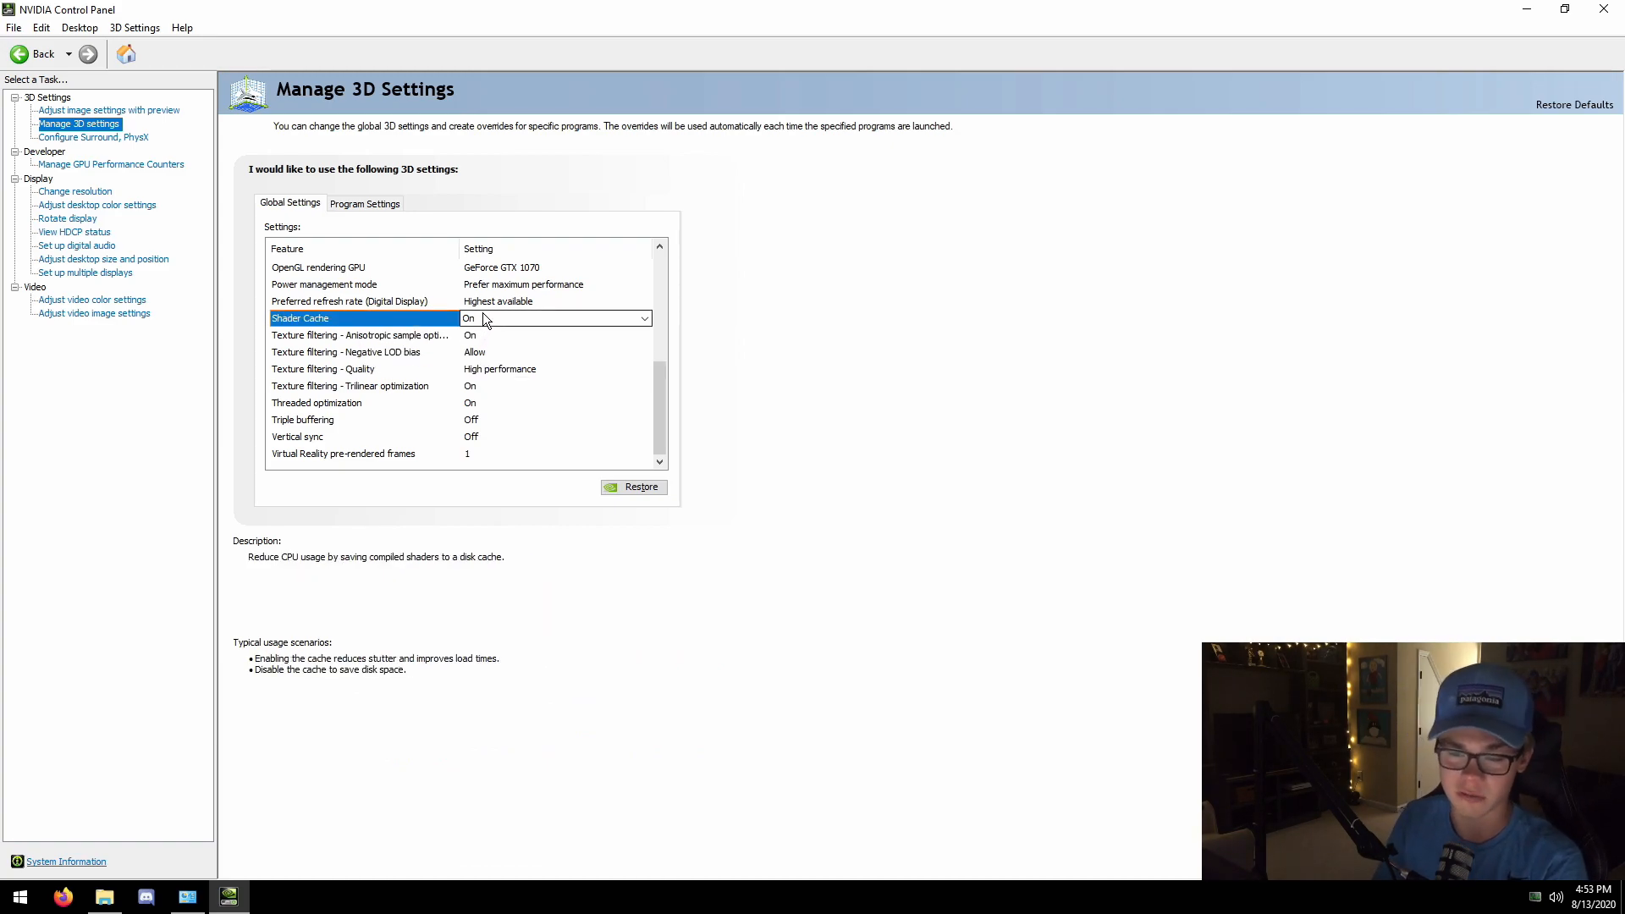
scroll(484, 320, "up", 1)
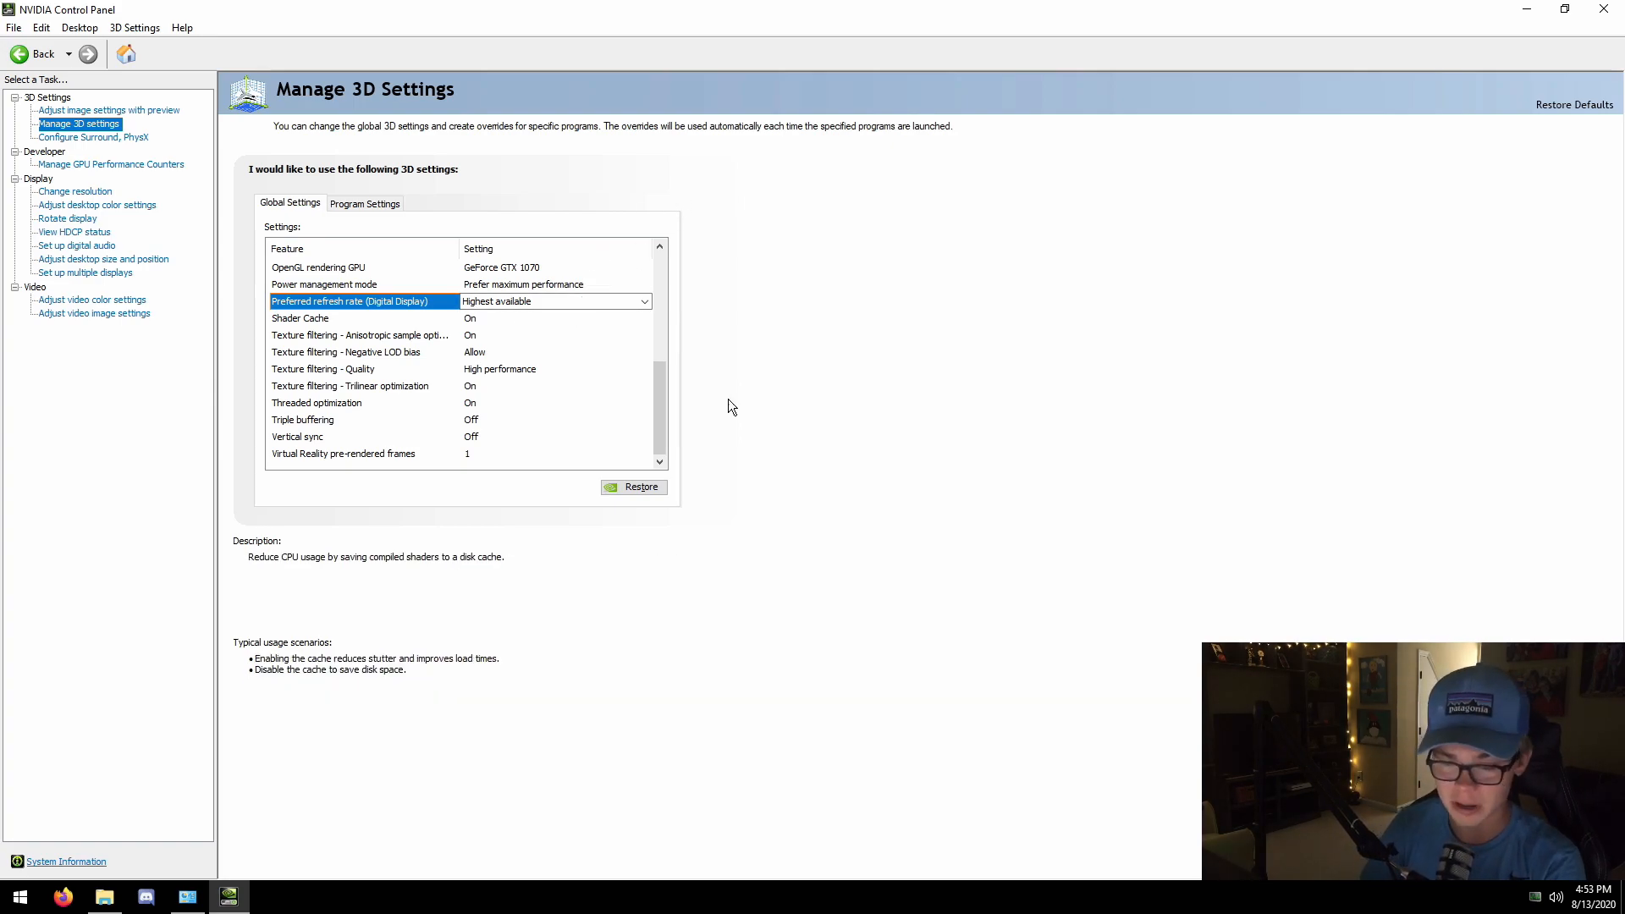
Check the options for Power management mode, OpenGL rendering GPU and Max Frame Rate in the global 3D settings.
left_click_drag(668, 390, 652, 322)
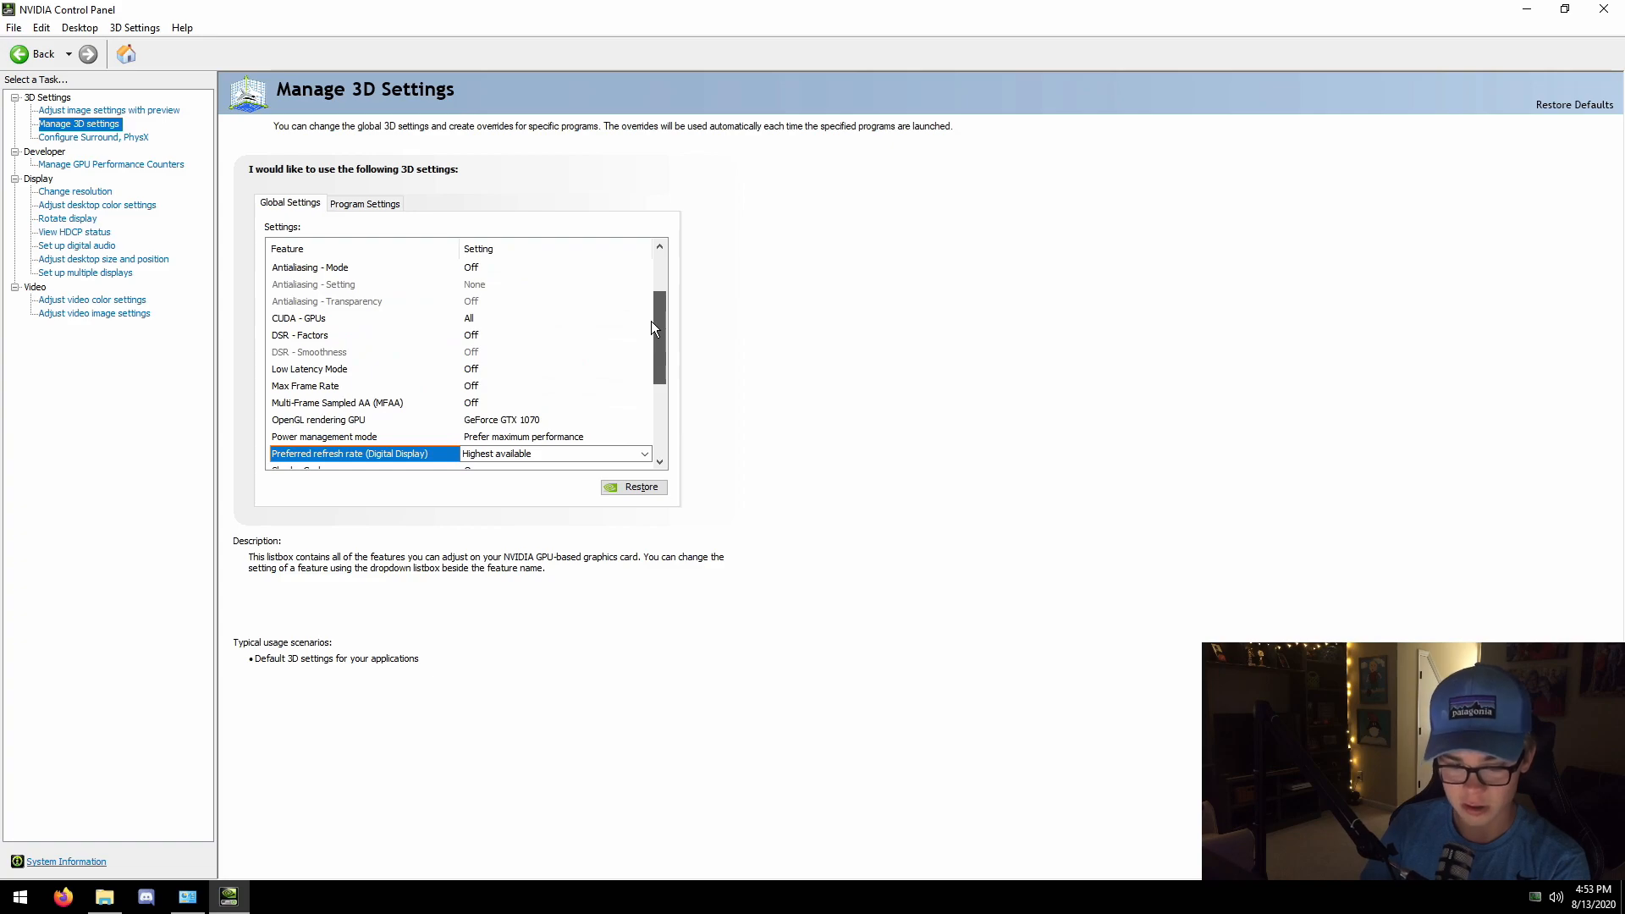
left_click(569, 437)
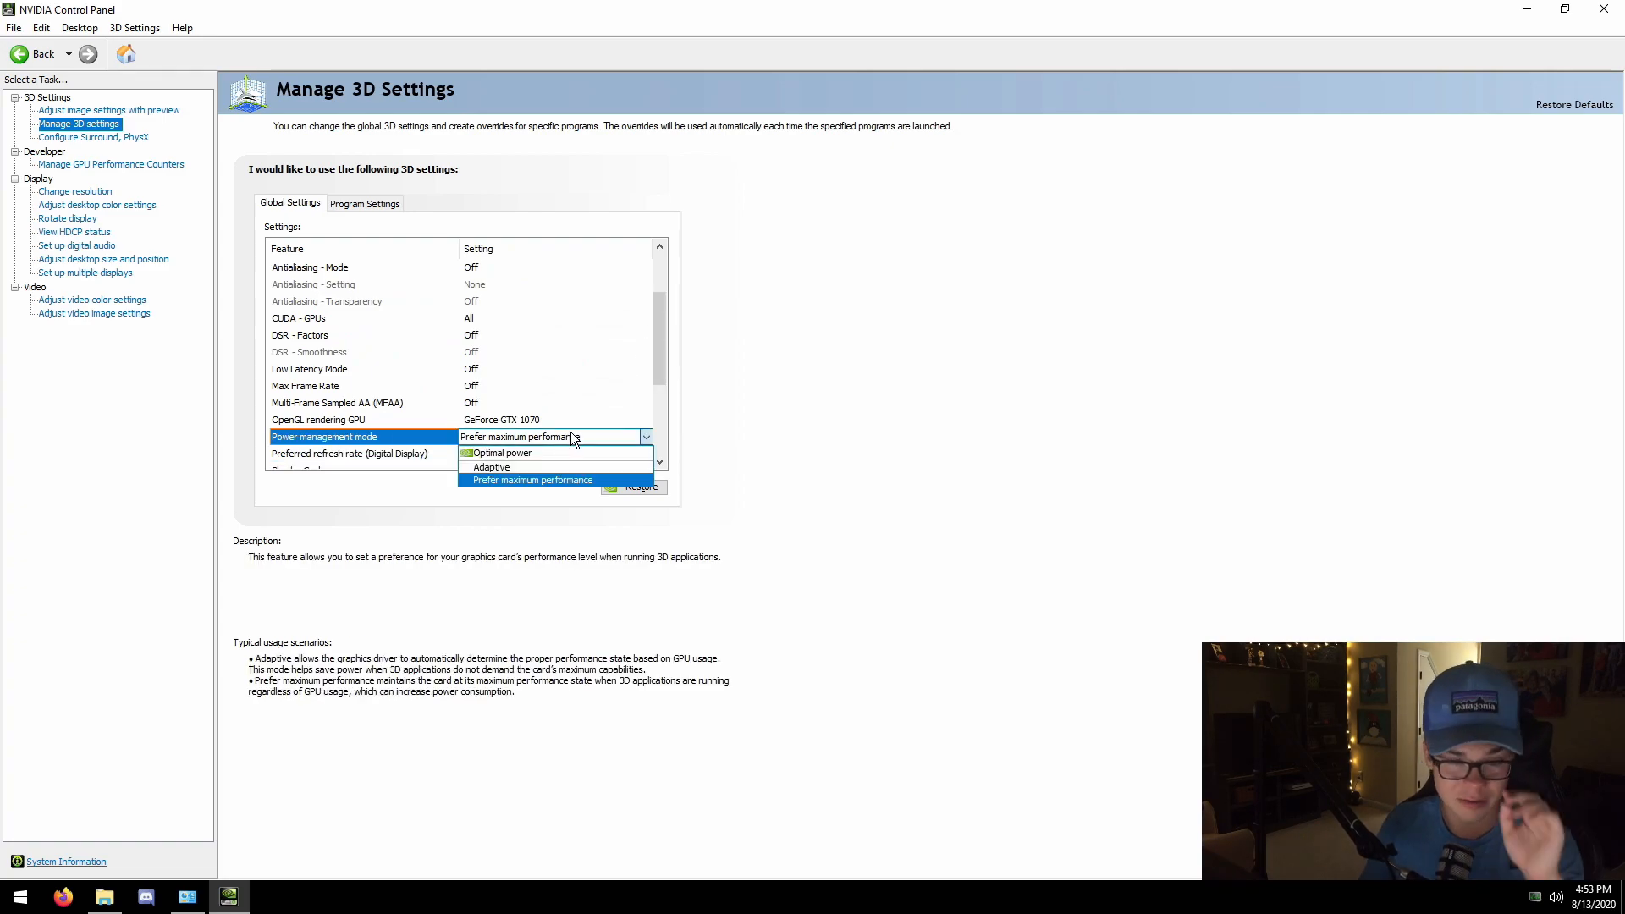
left_click(570, 435)
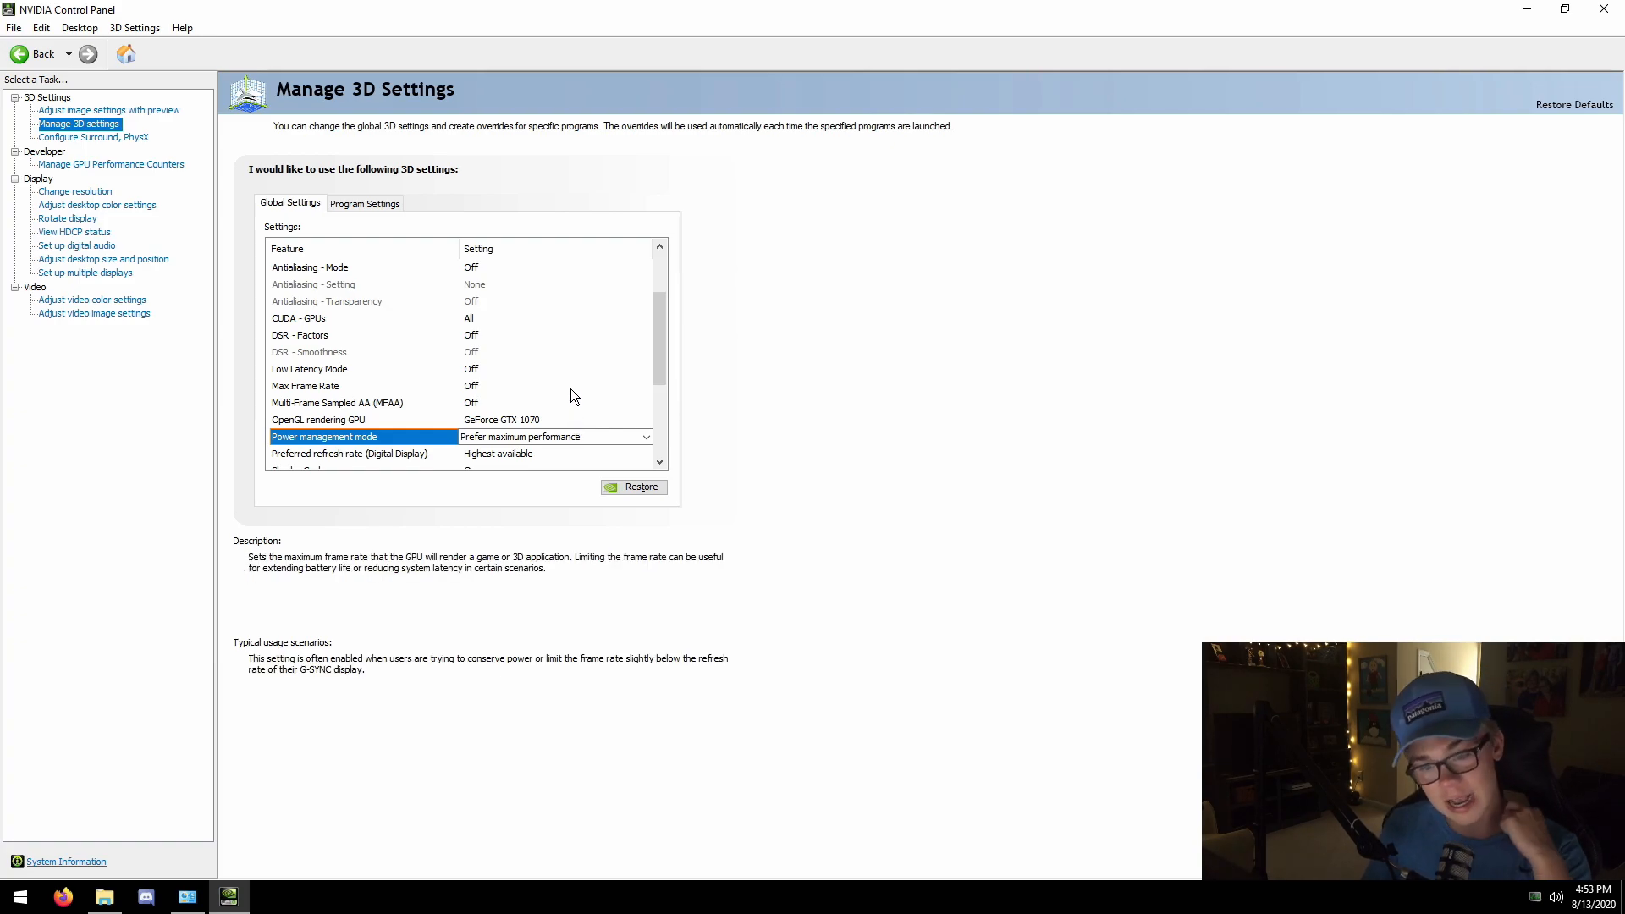
left_click(503, 421)
left_click(502, 423)
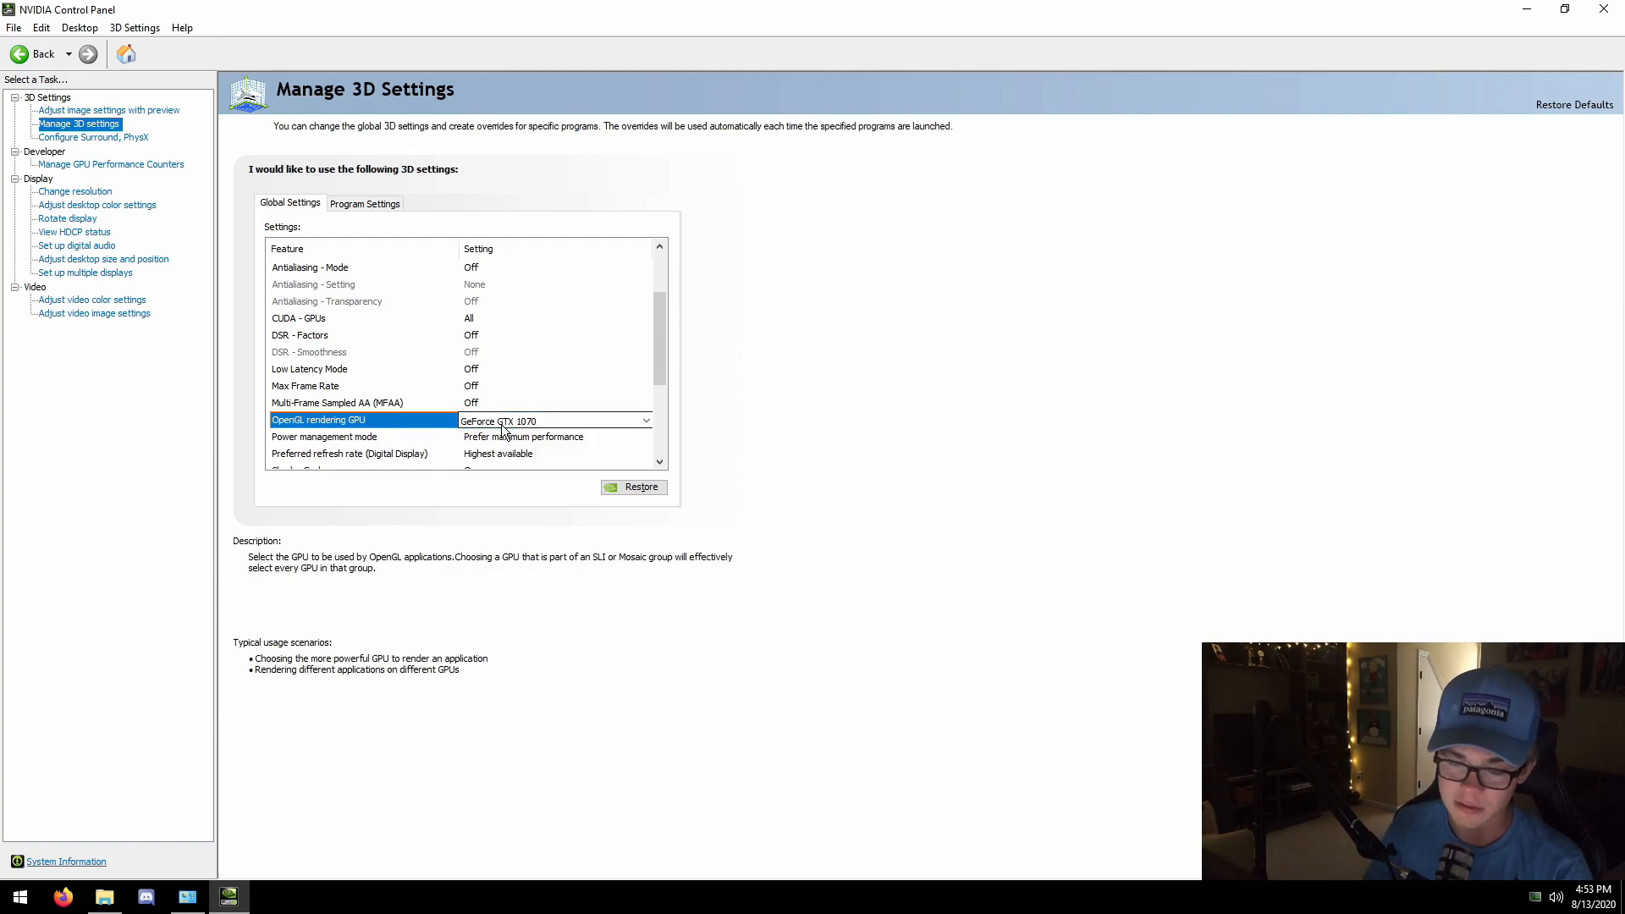
left_click(394, 385)
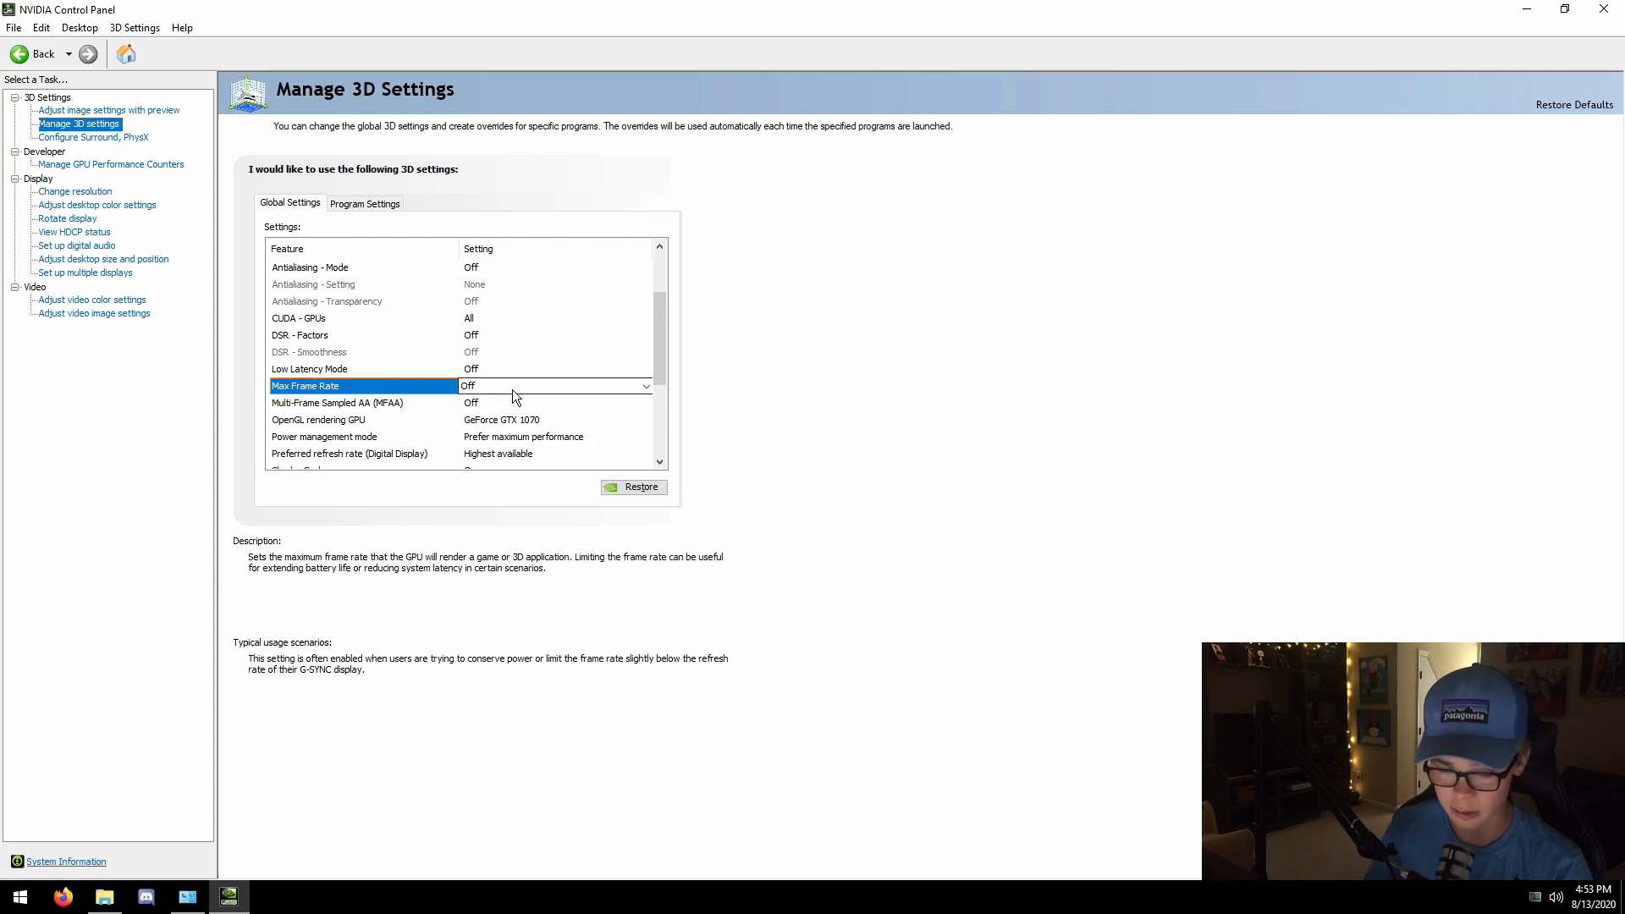
left_click(511, 386)
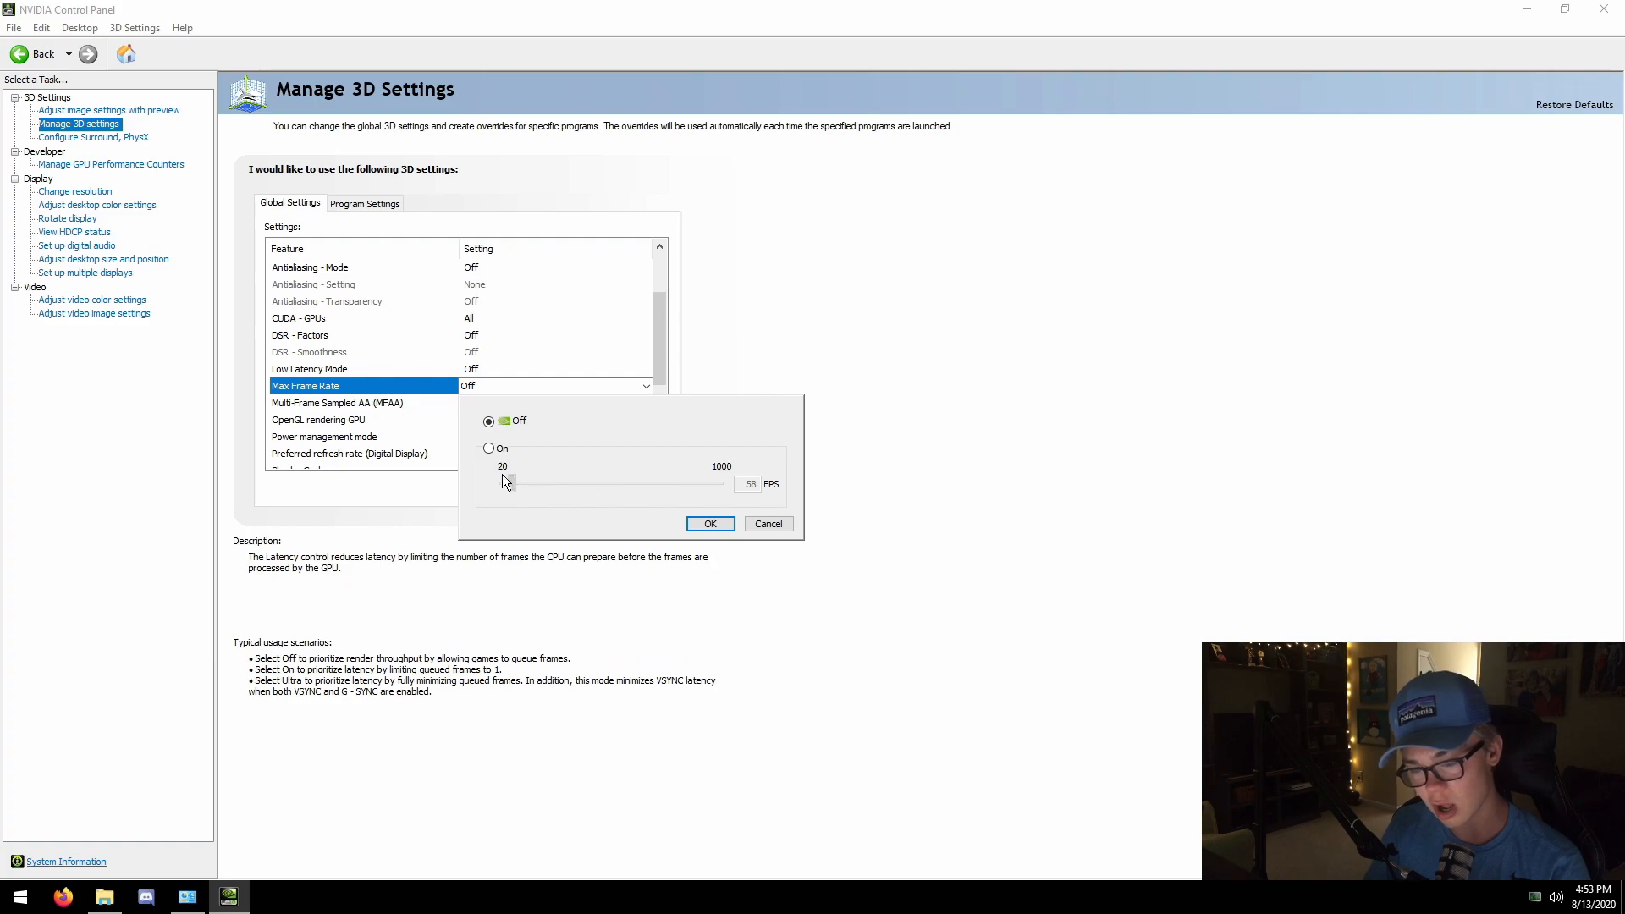
left_click(515, 386)
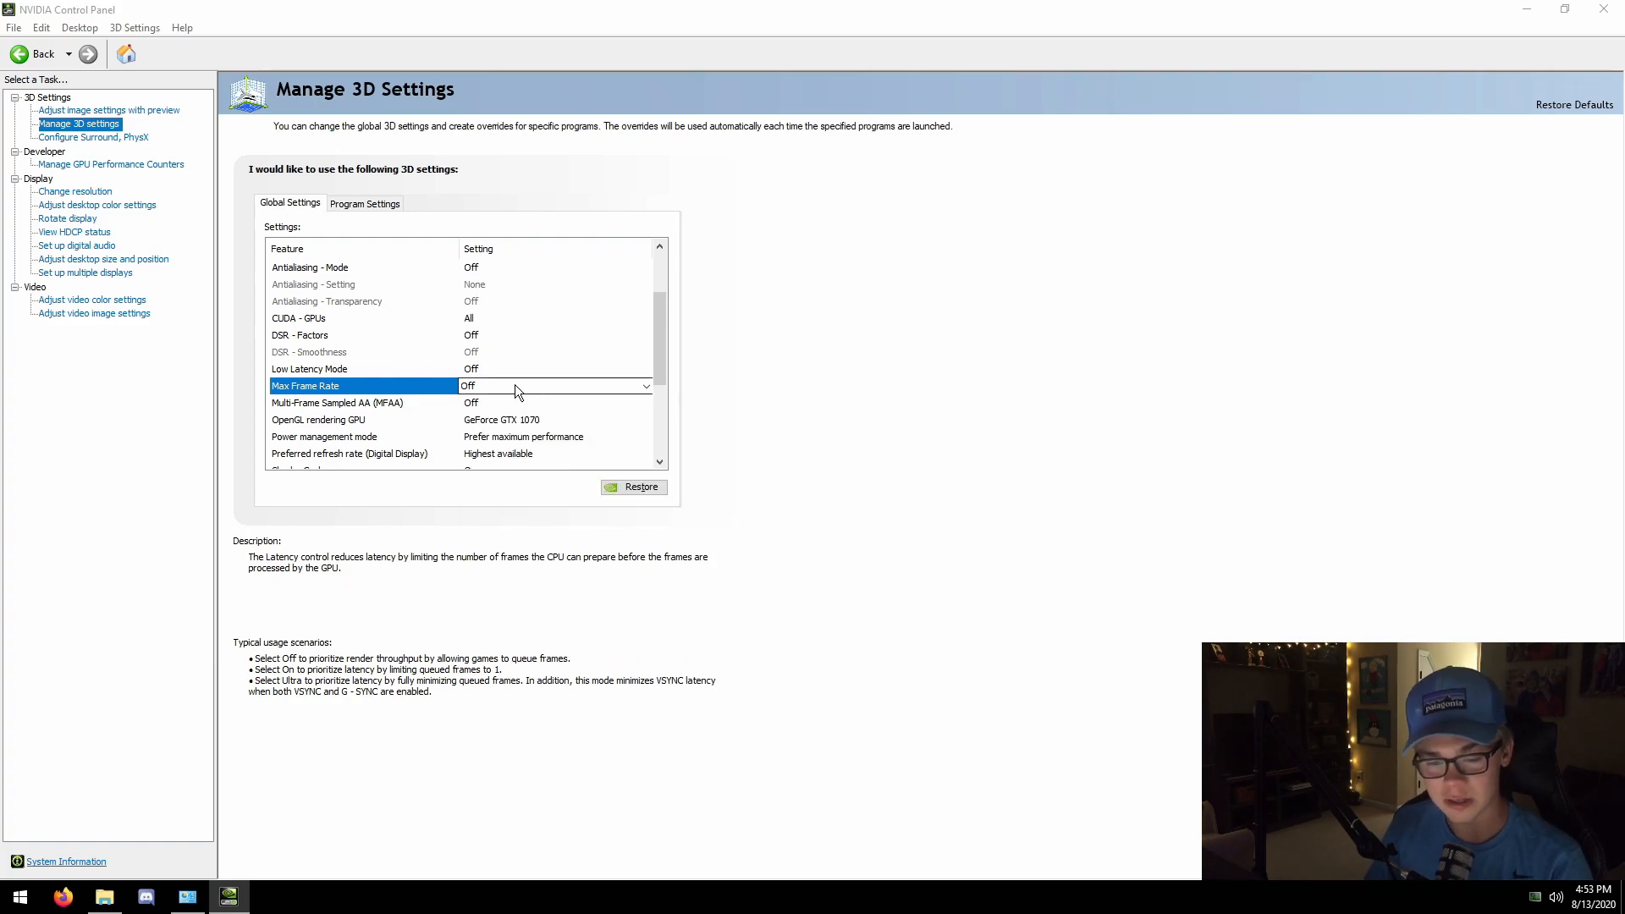
Set Low Latency Mode to Ultra in the global 3D settings.
left_click(502, 370)
left_click(502, 370)
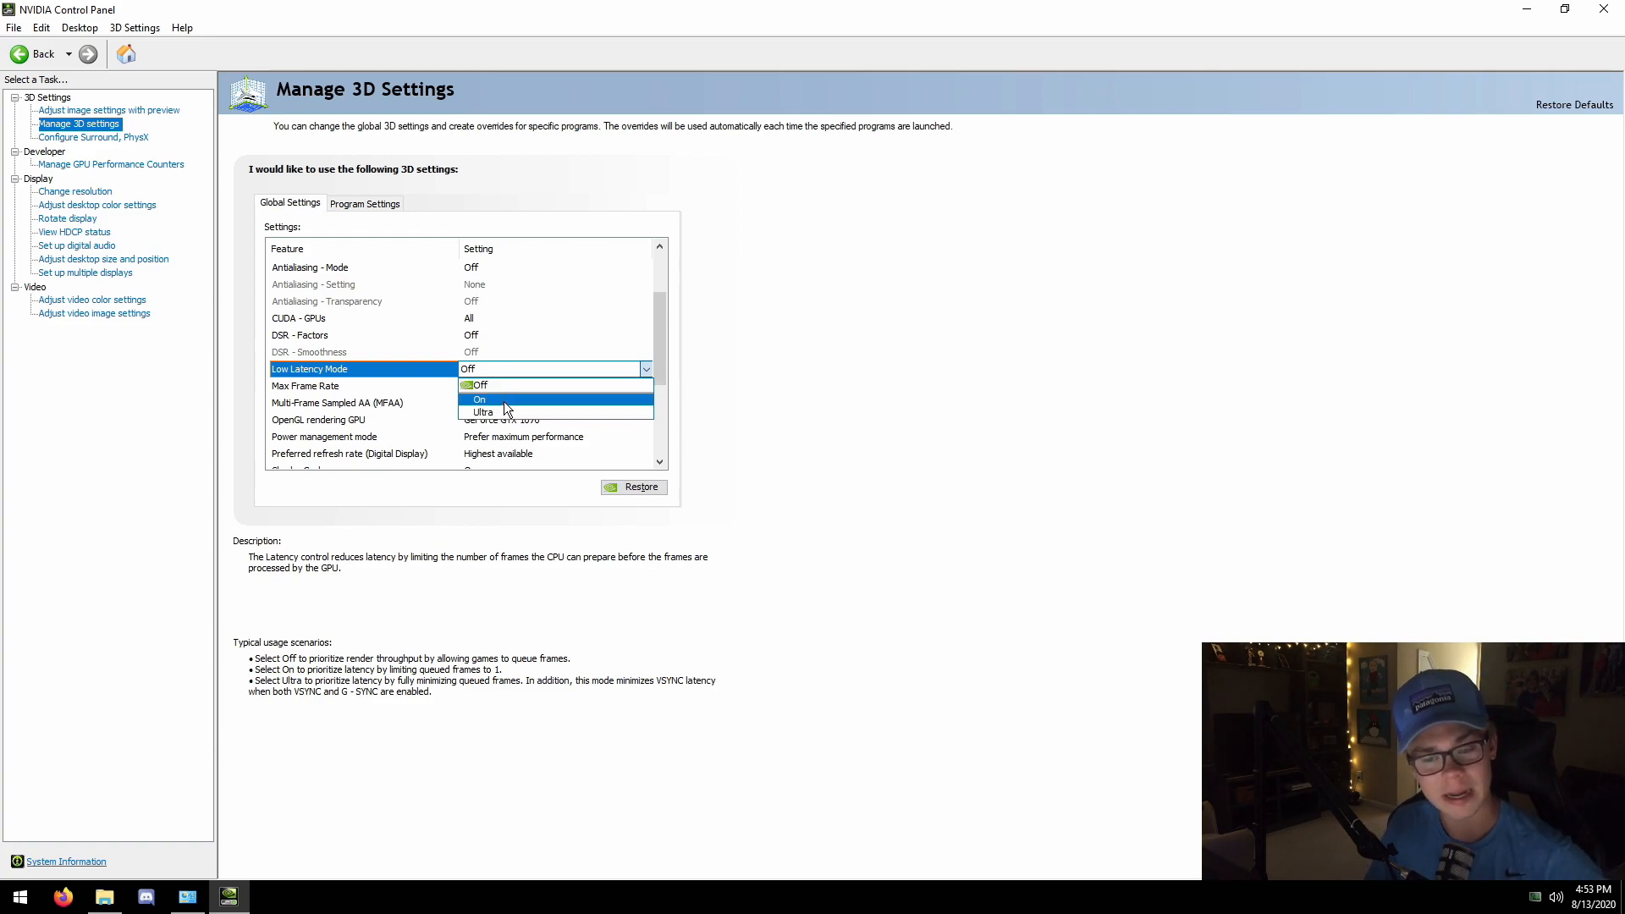
left_click(504, 412)
scroll(508, 364, "up", 2)
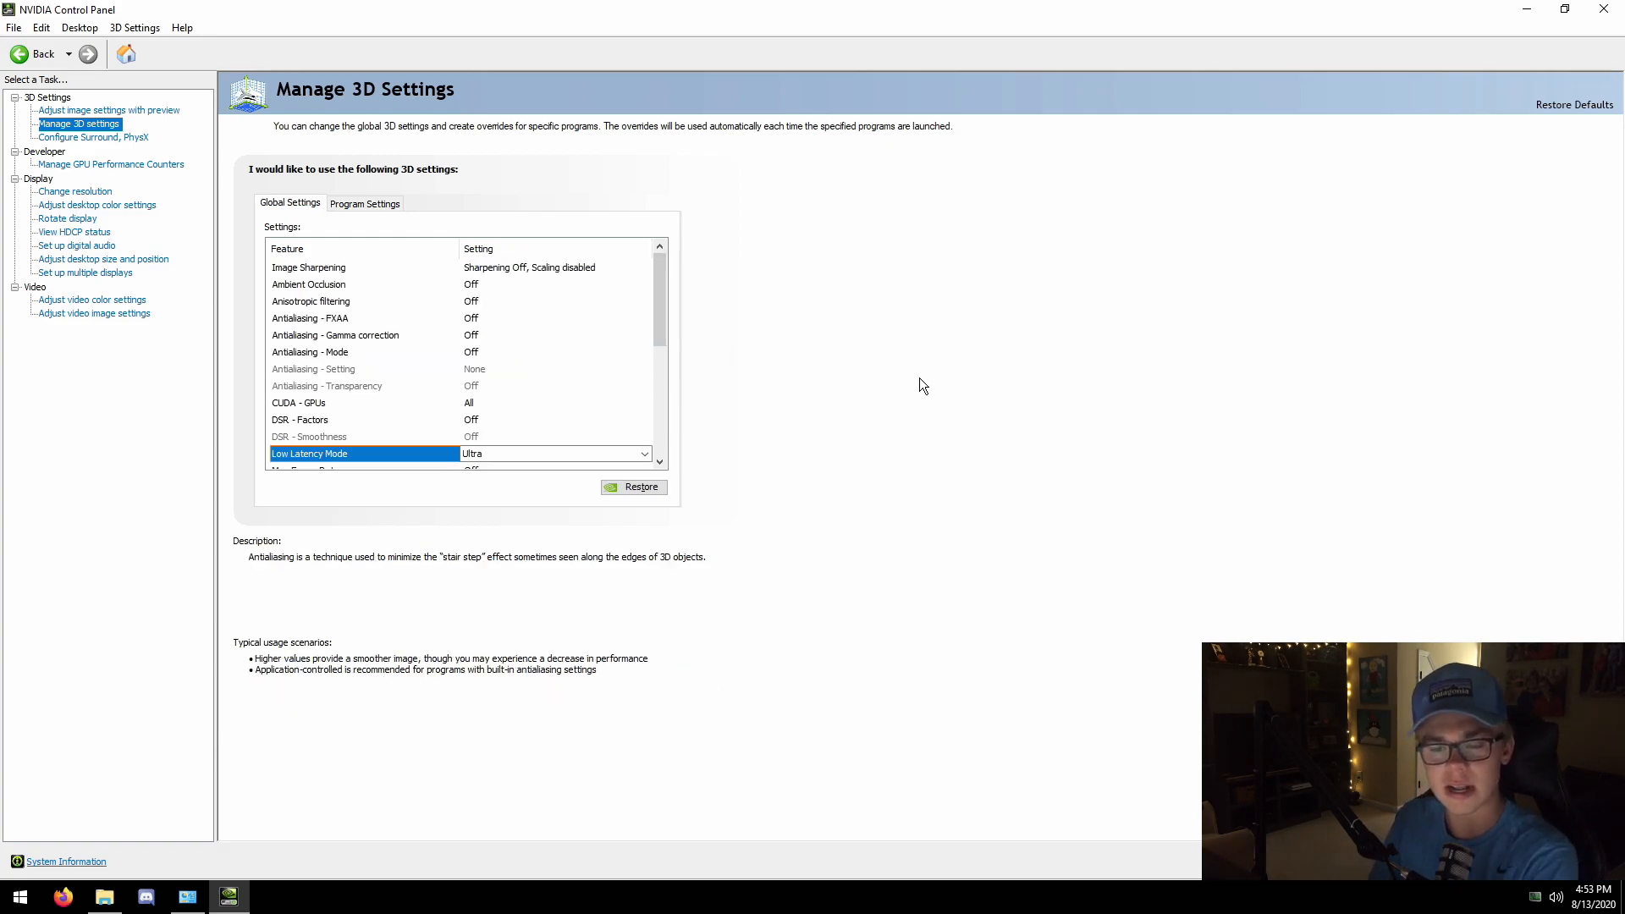
Set Low Latency Mode to On in the global 3D settings.
left_click(565, 454)
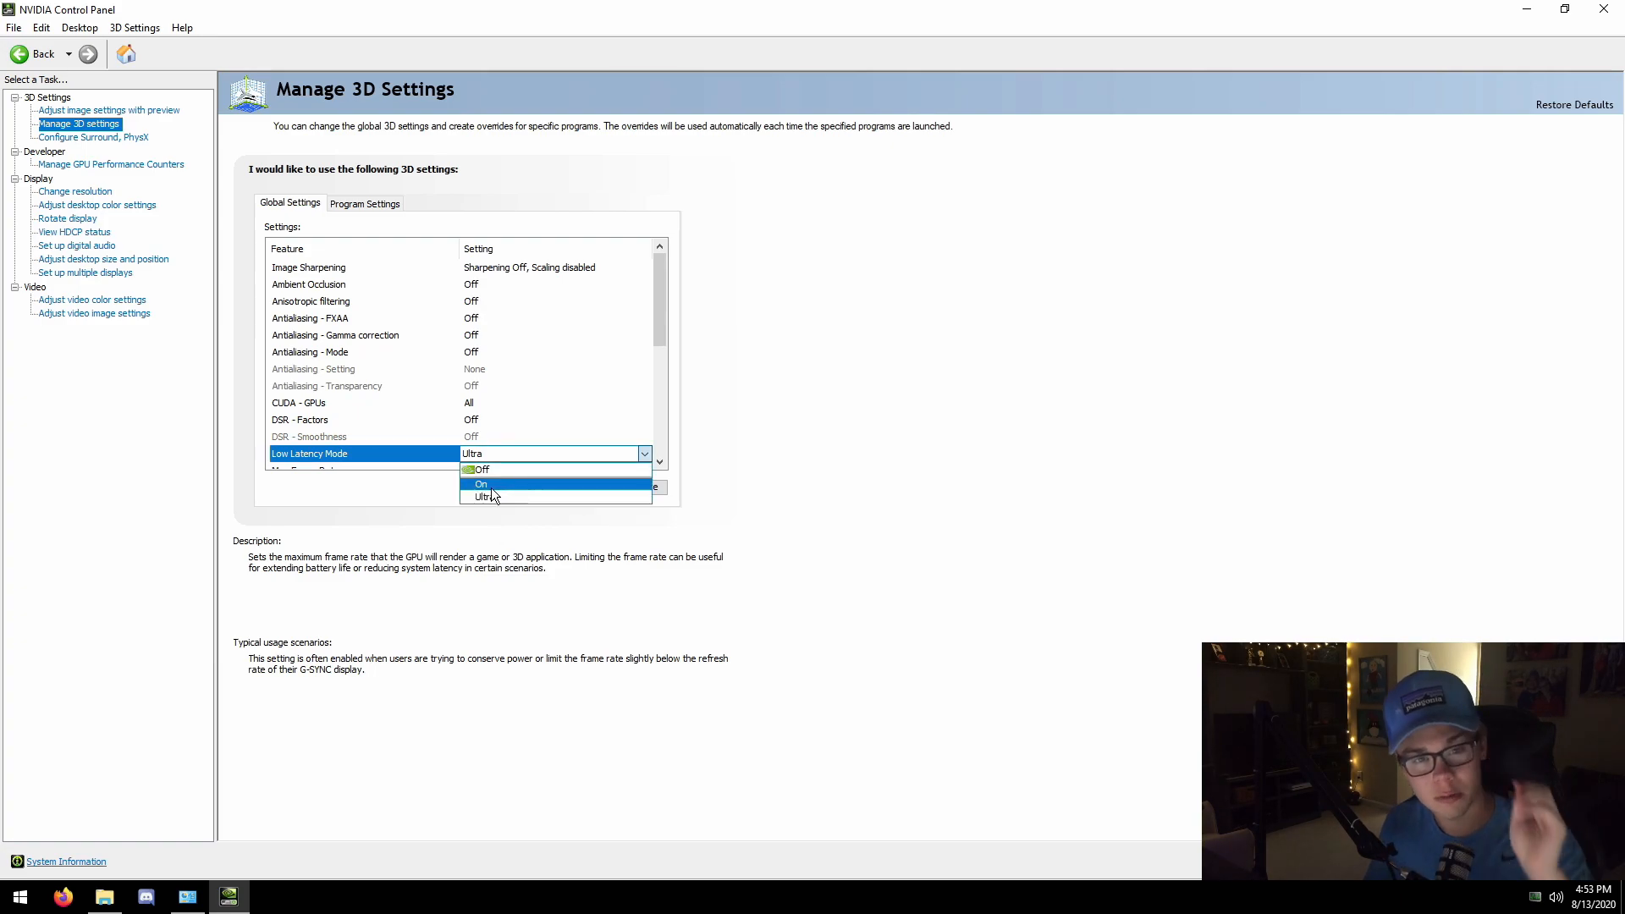
left_click(493, 483)
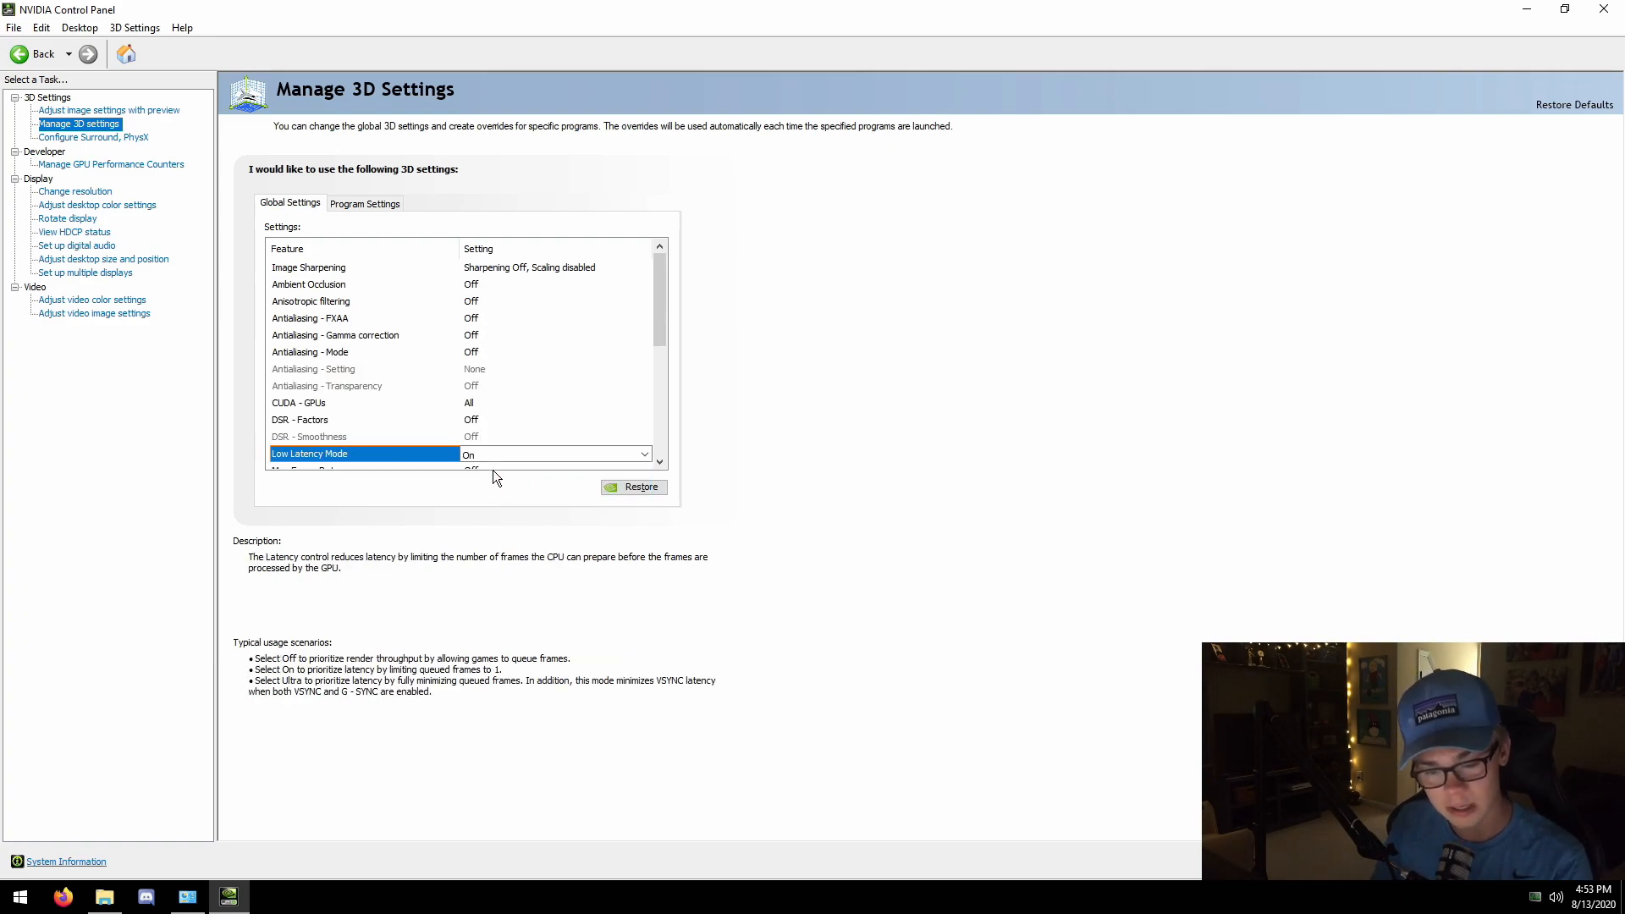
left_click(502, 454)
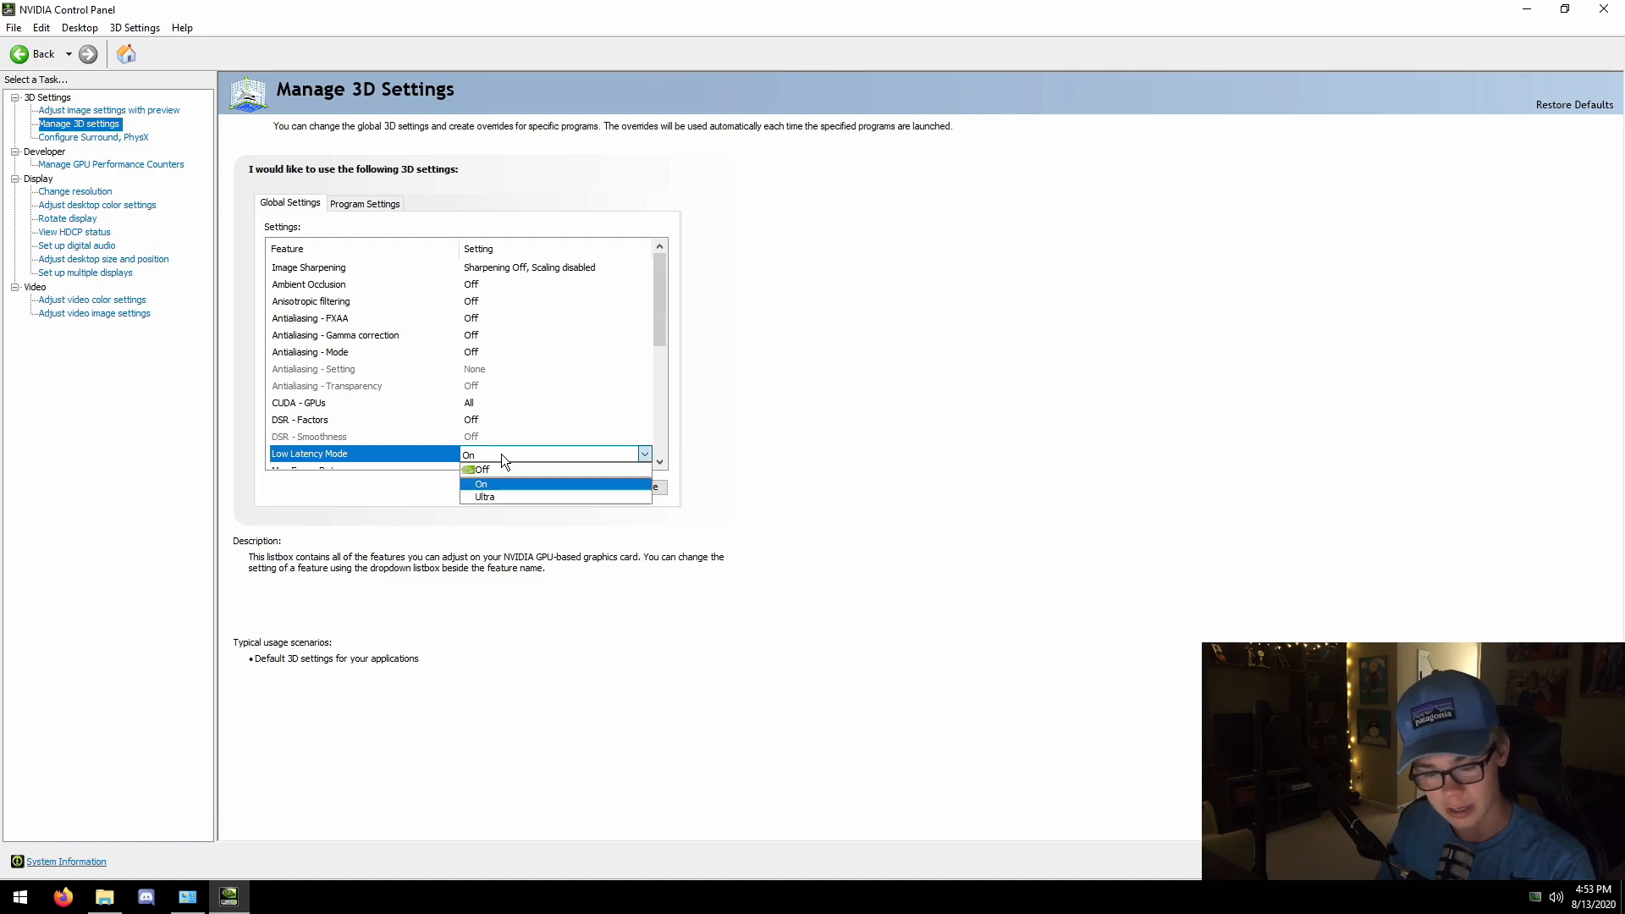
left_click(381, 455)
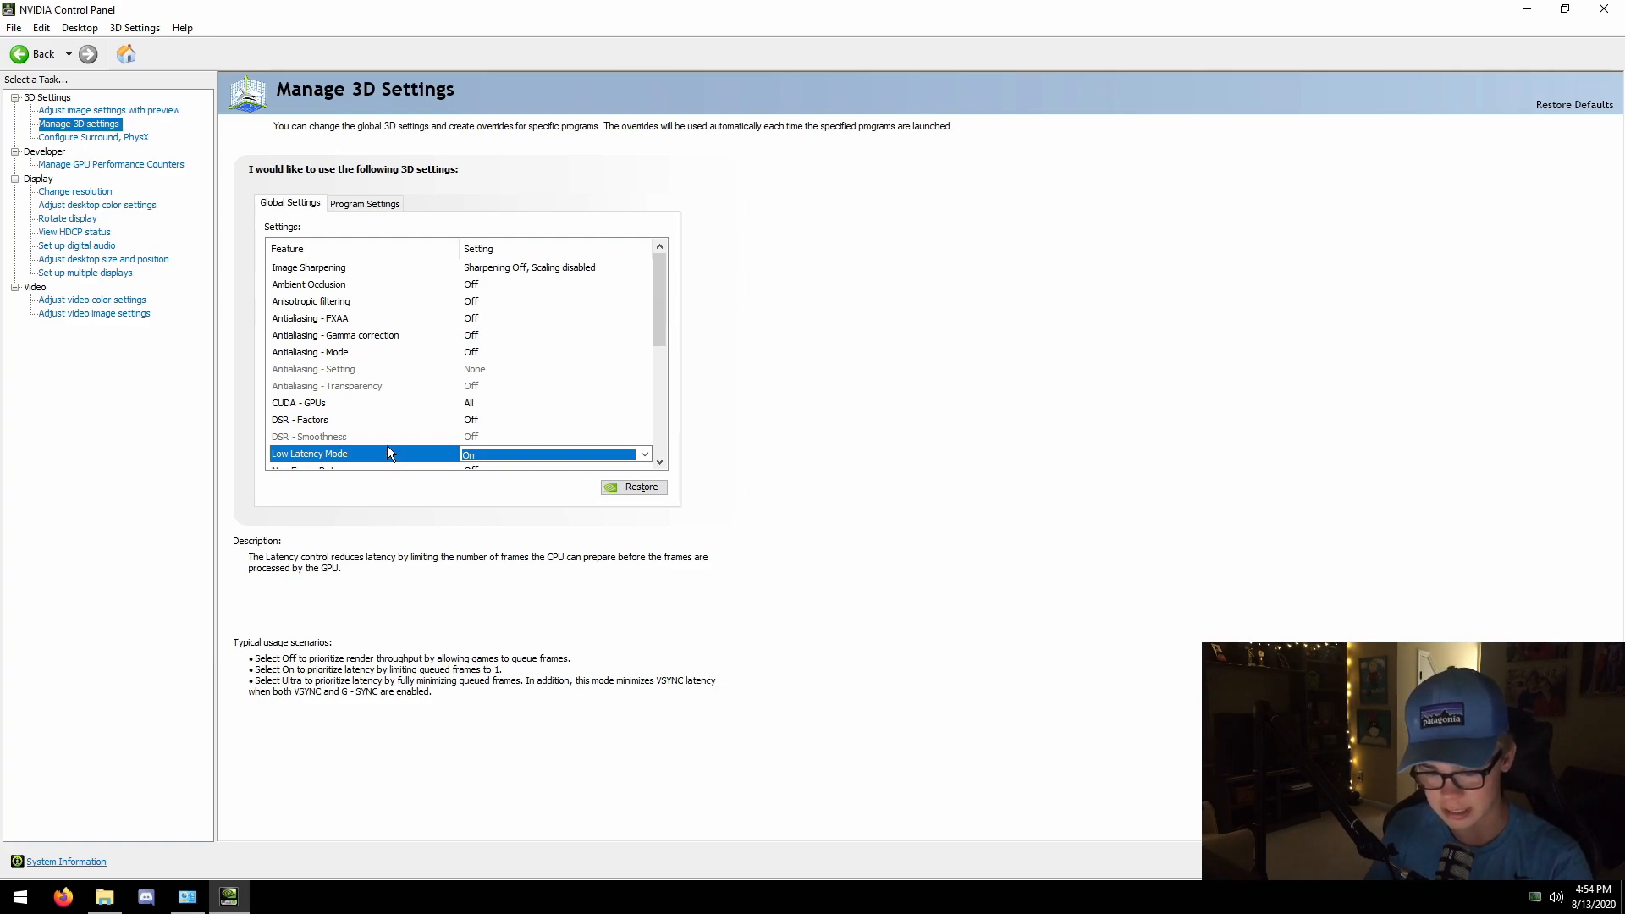
Review the Antialiasing - FXAA, Anisotropic filtering, Ambient Occlusion and Image Sharpening settings, including the available sharpening options.
left_click(328, 318)
left_click(328, 301)
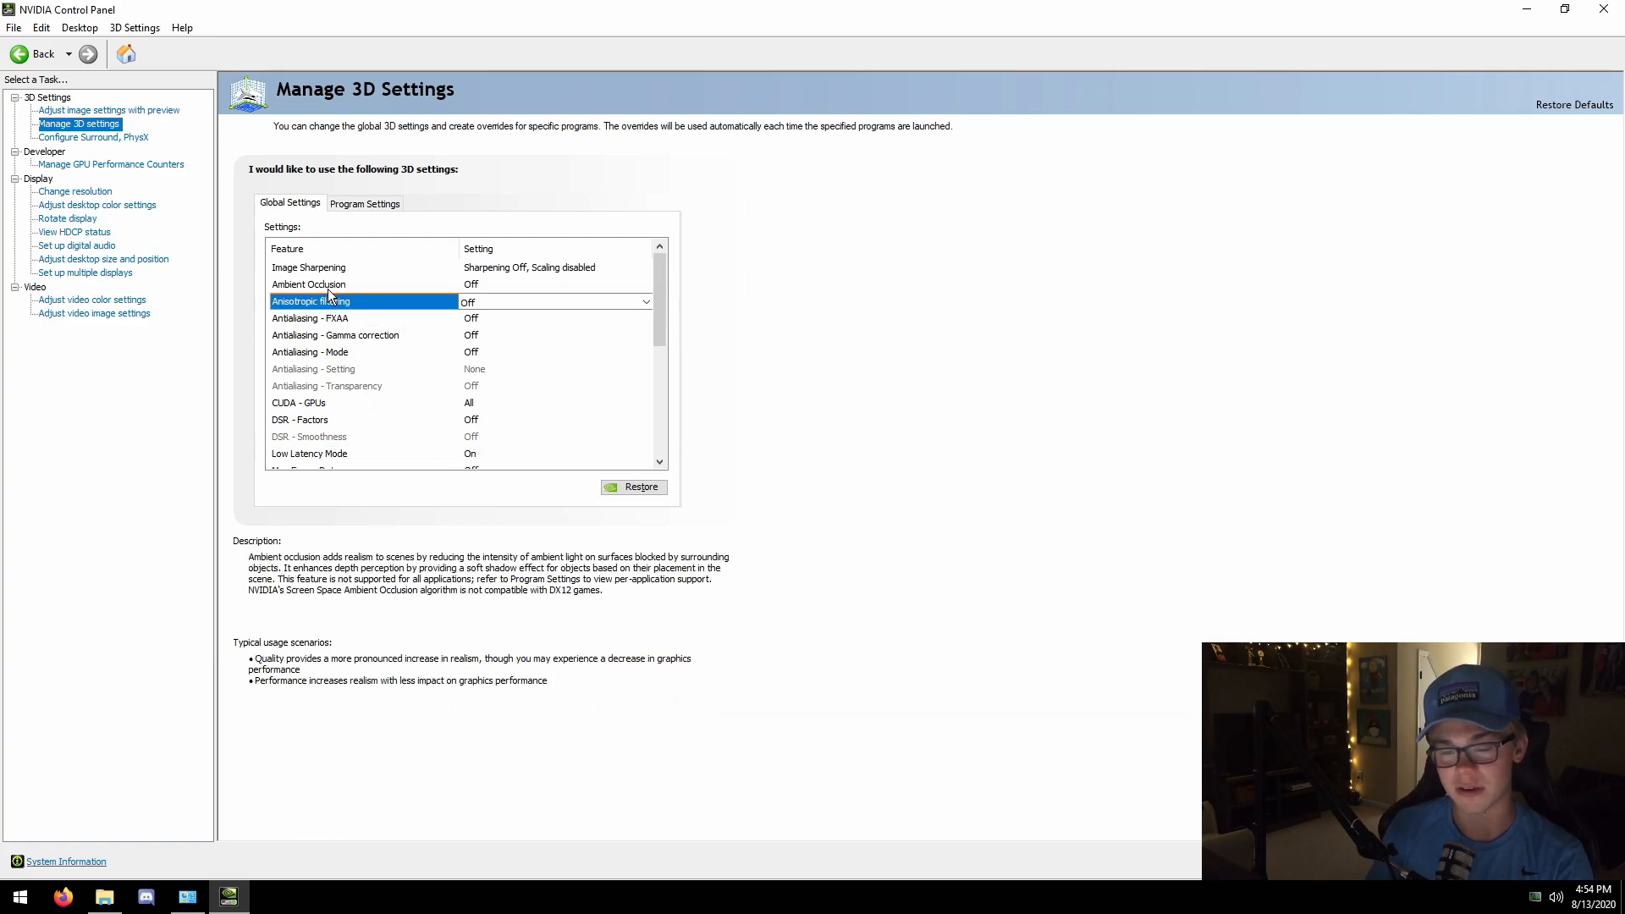
left_click(331, 284)
left_click(332, 269)
left_click(519, 269)
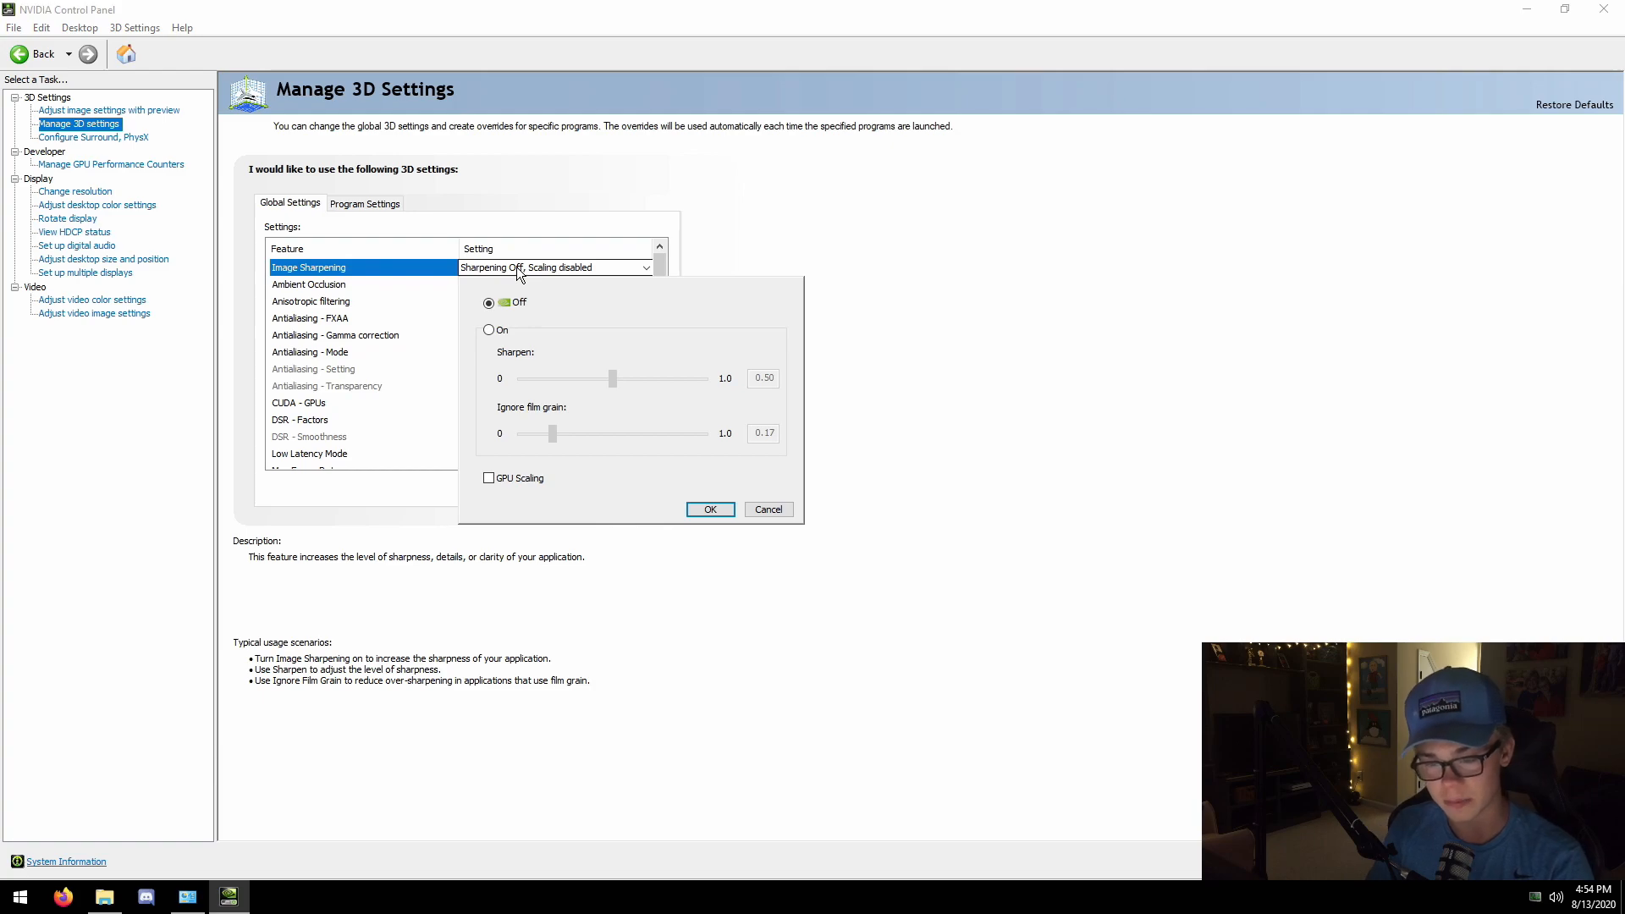
left_click(567, 267)
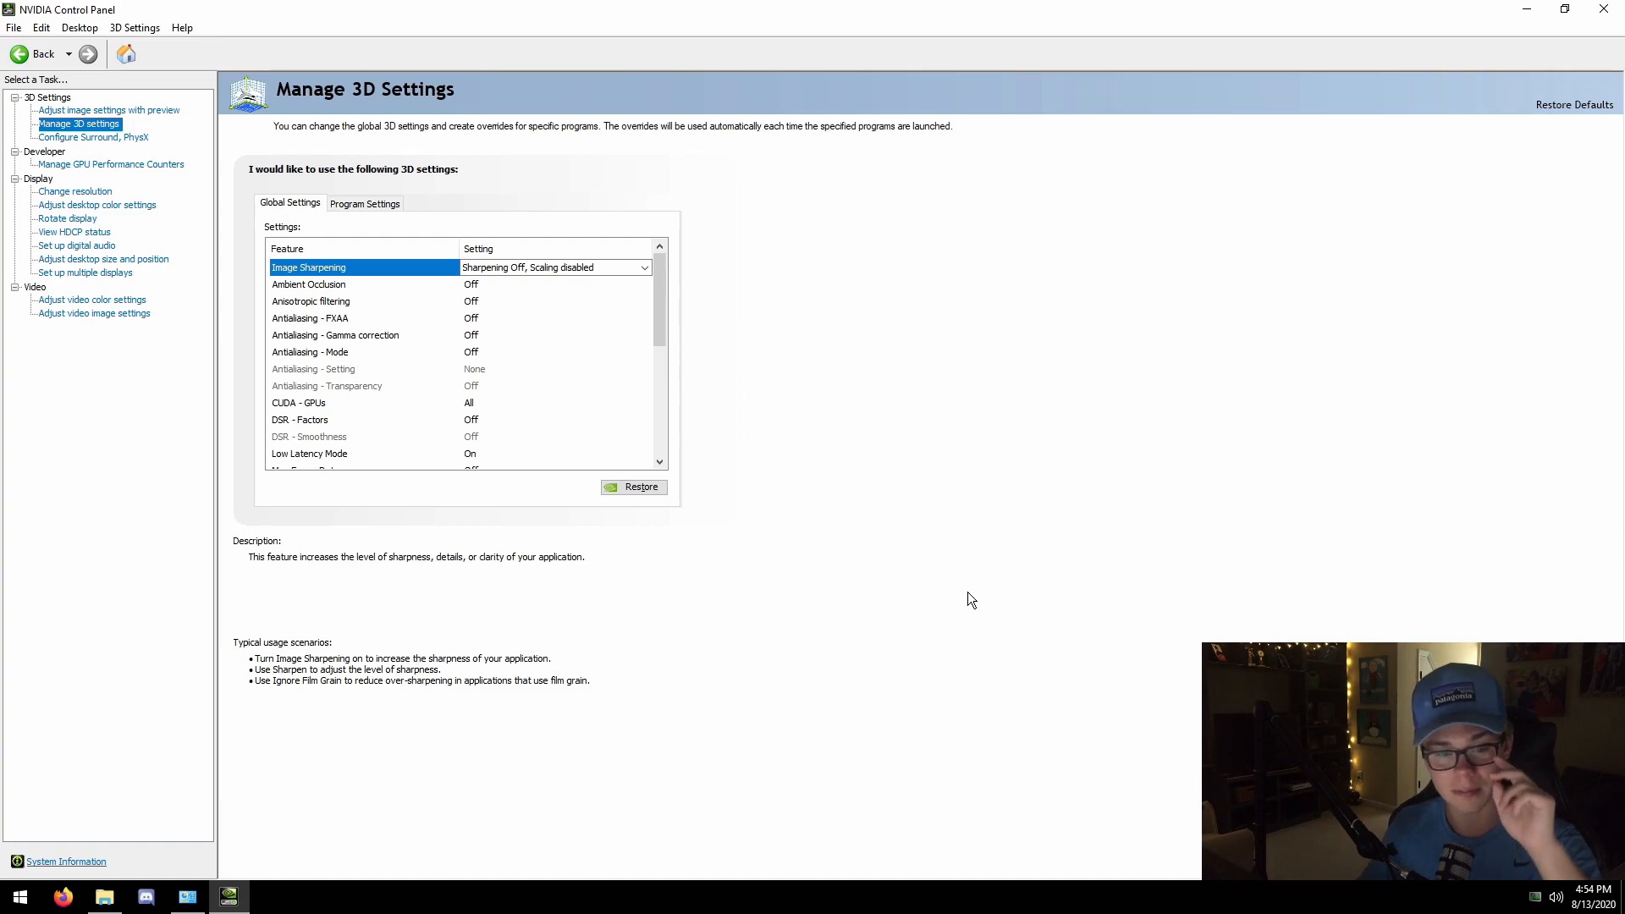
Disable G-SYNC, G-SYNC Compatible for the digital display and close NVIDIA Control Panel and the Windows Control Panel.
left_click(54, 275)
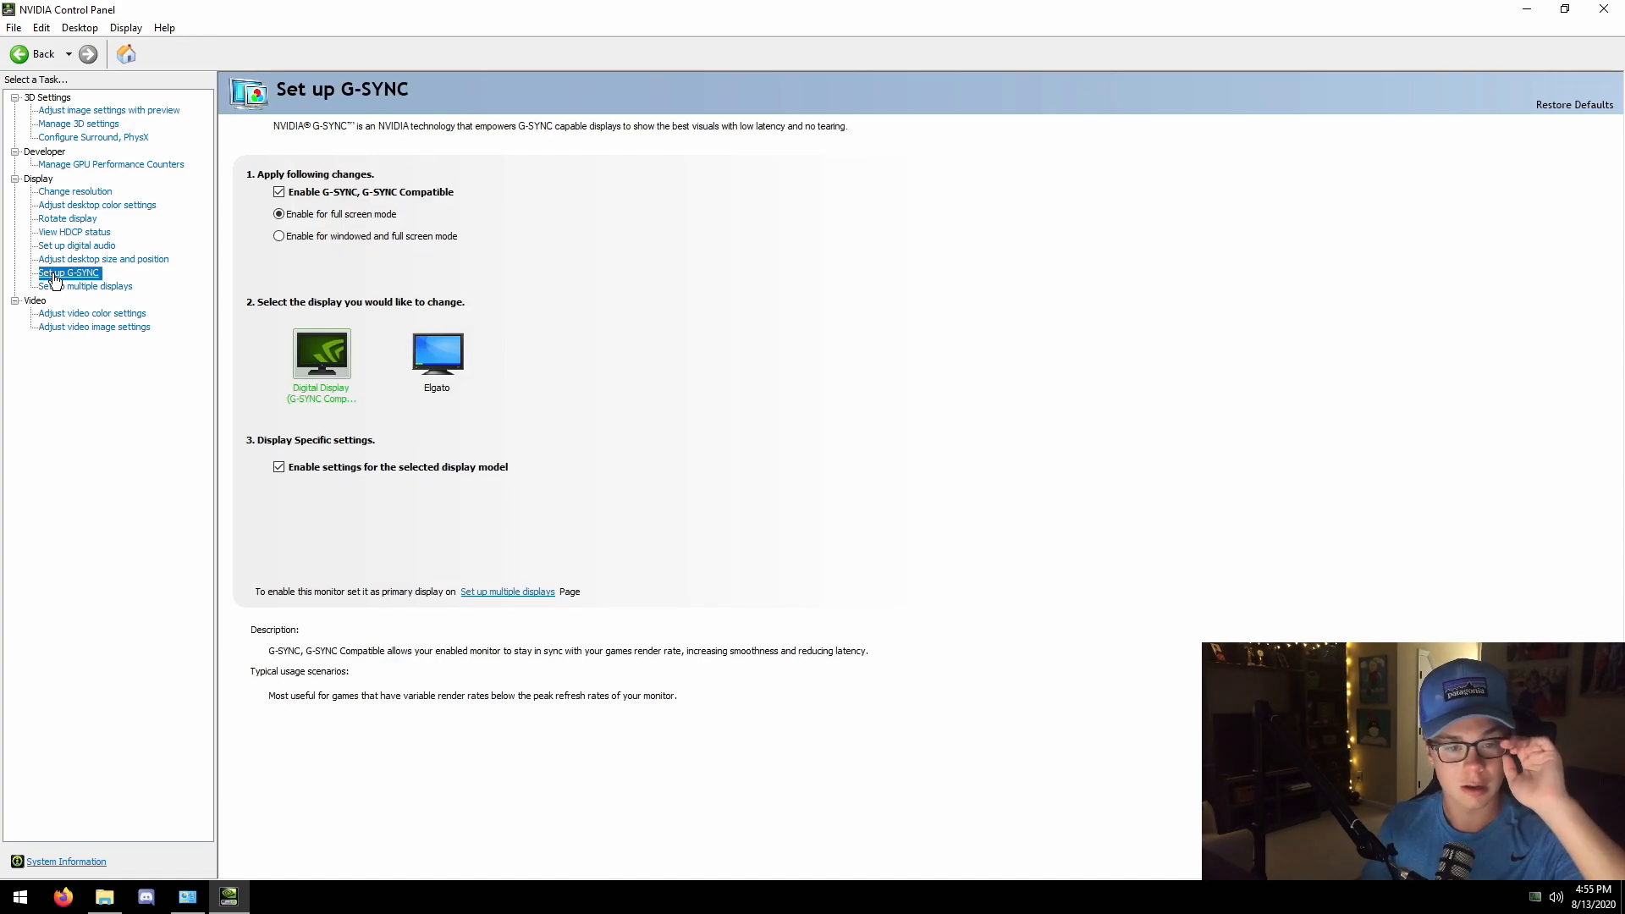
left_click(296, 192)
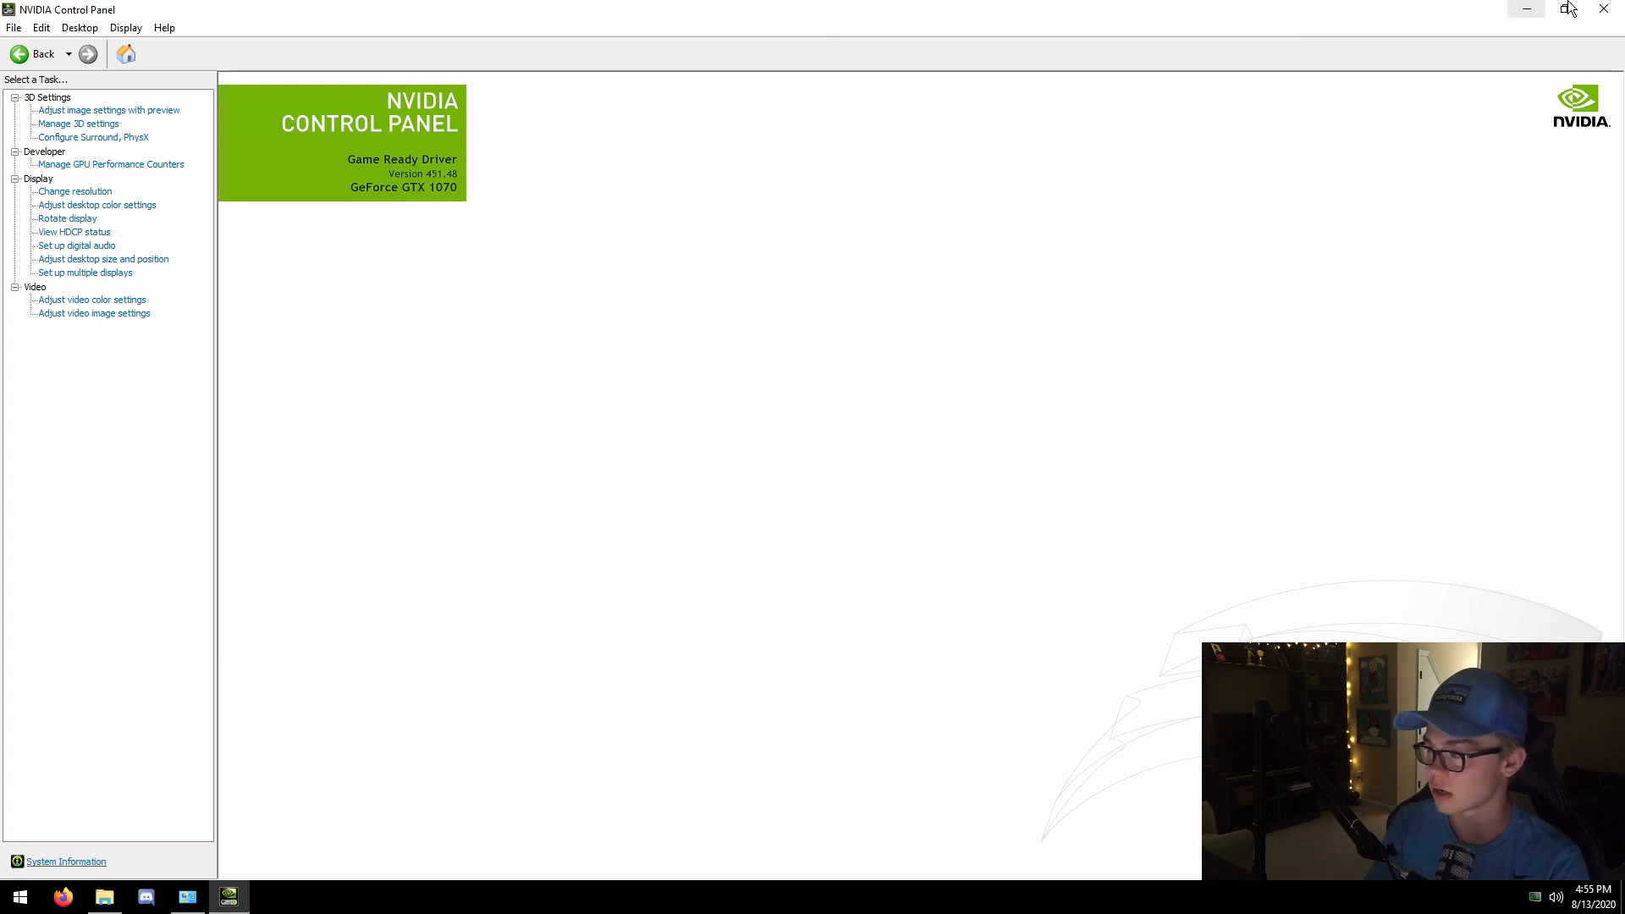
left_click(1604, 9)
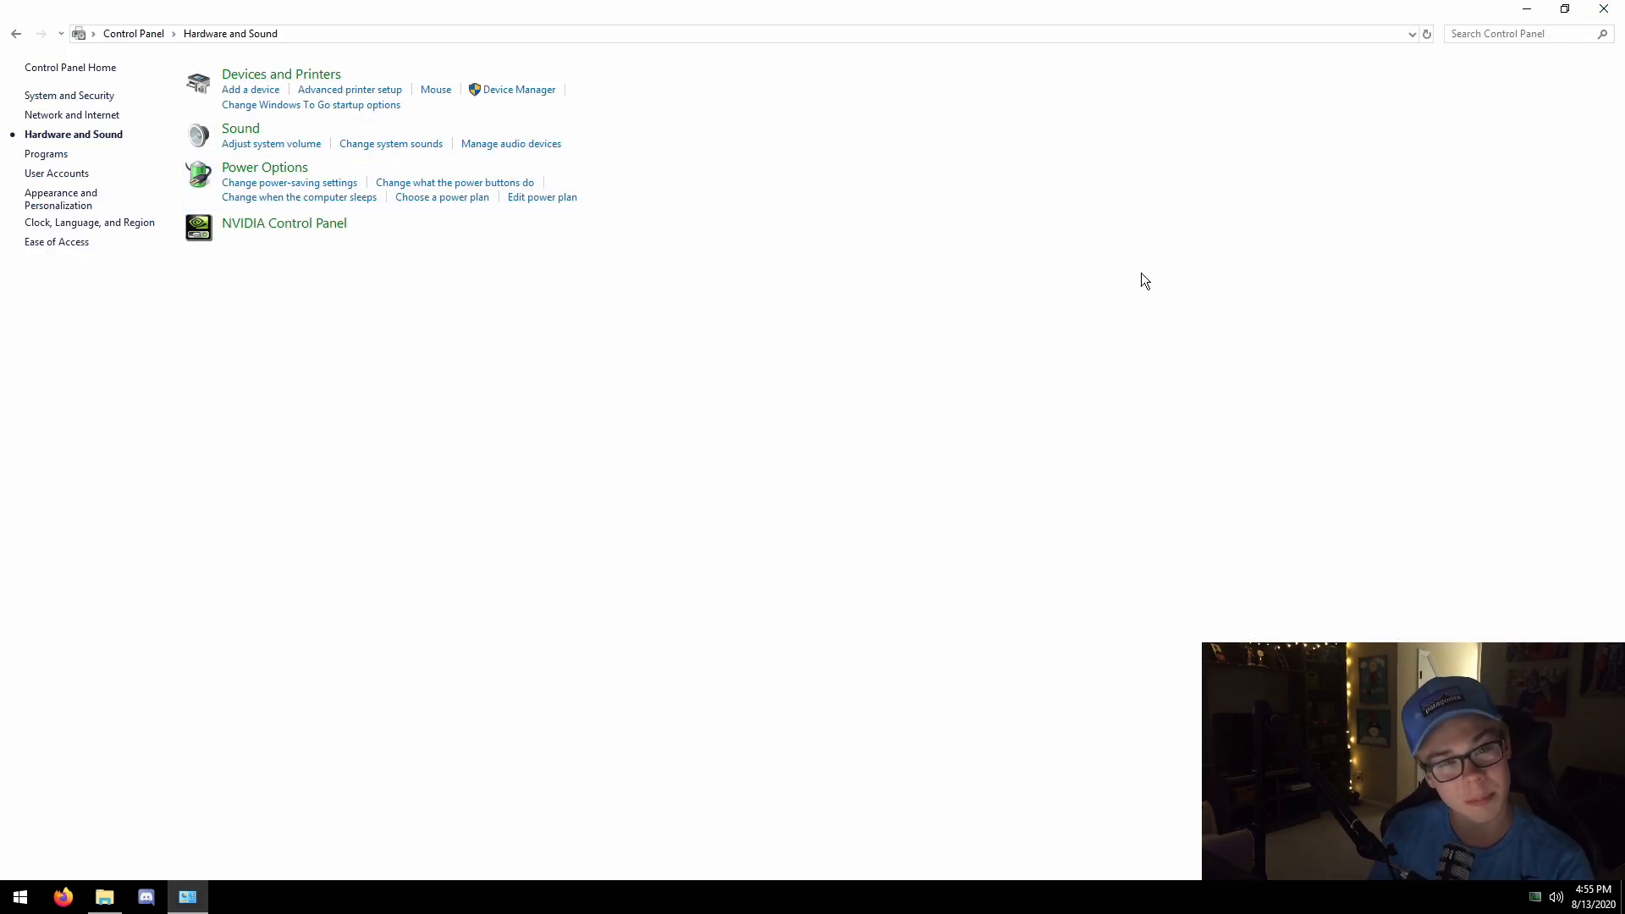
left_click(1605, 8)
View the two AMD settings reference images in the 1.1 AMD Settings folder and close the viewer.
key("BackSpace")
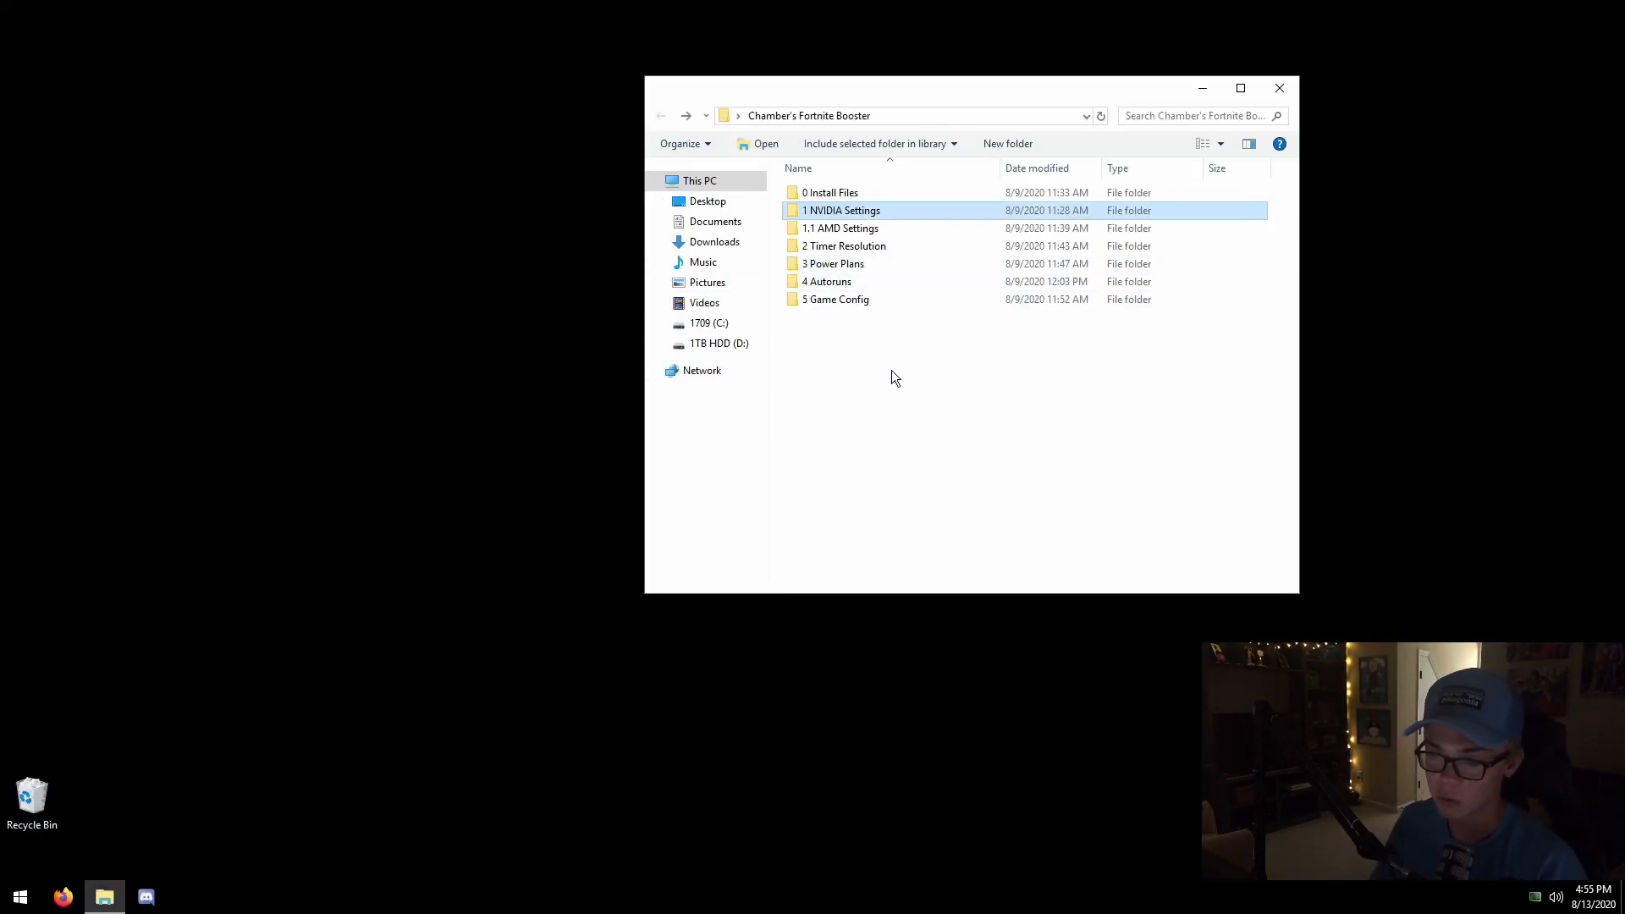
left_click_drag(877, 95, 721, 102)
left_click(680, 241)
double_click(678, 238)
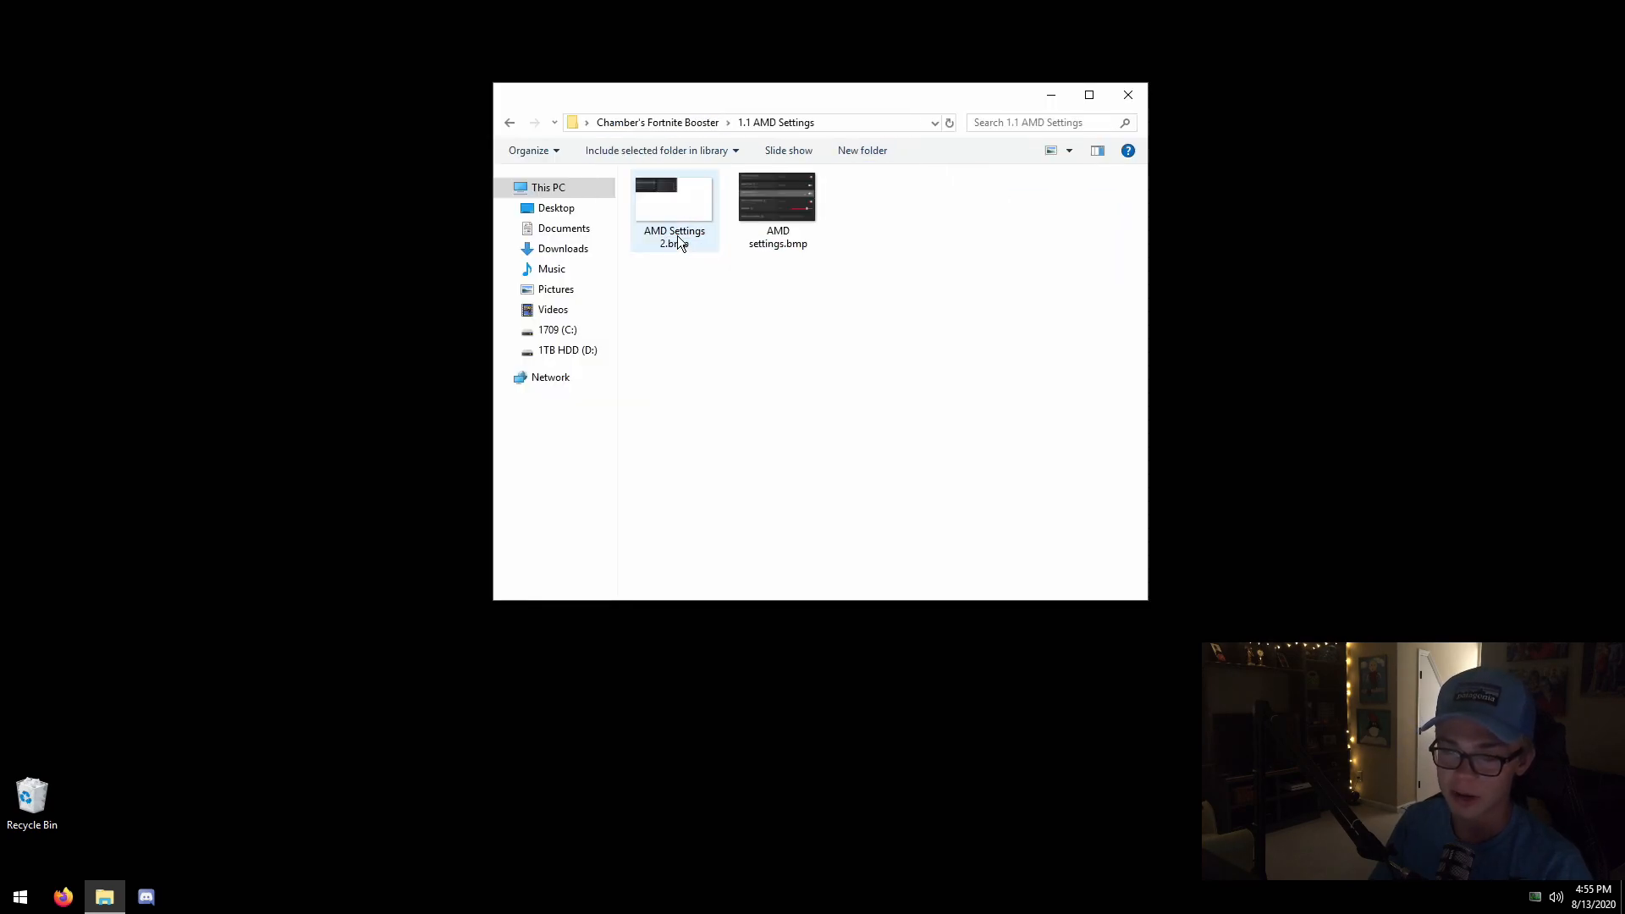
double_click(677, 236)
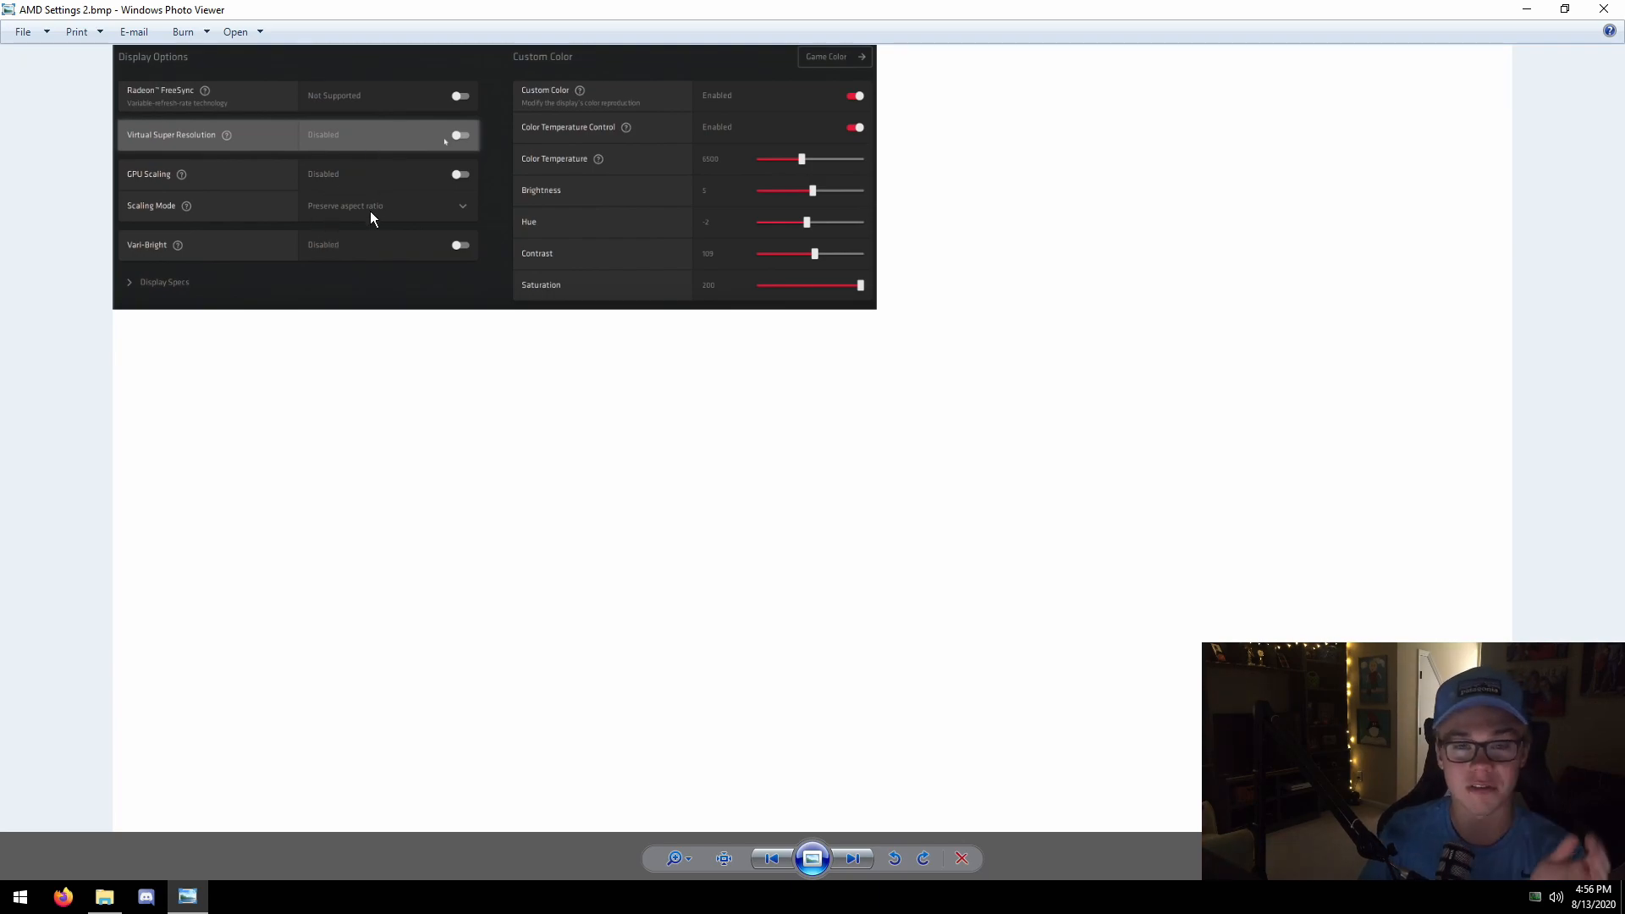
key("Left")
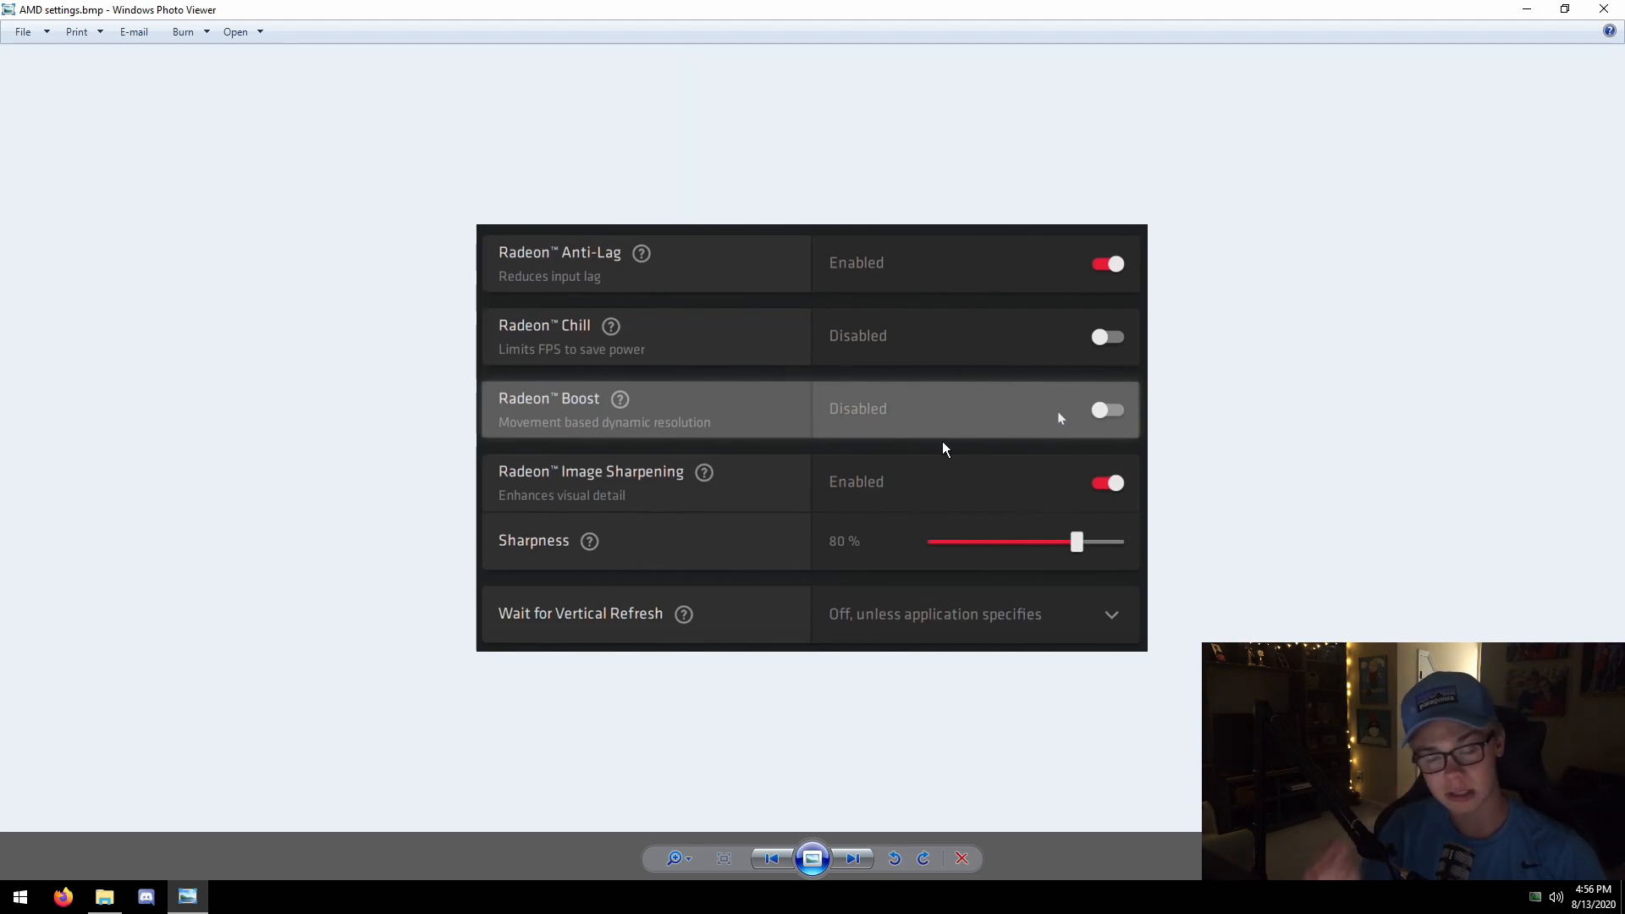
left_click(1619, 7)
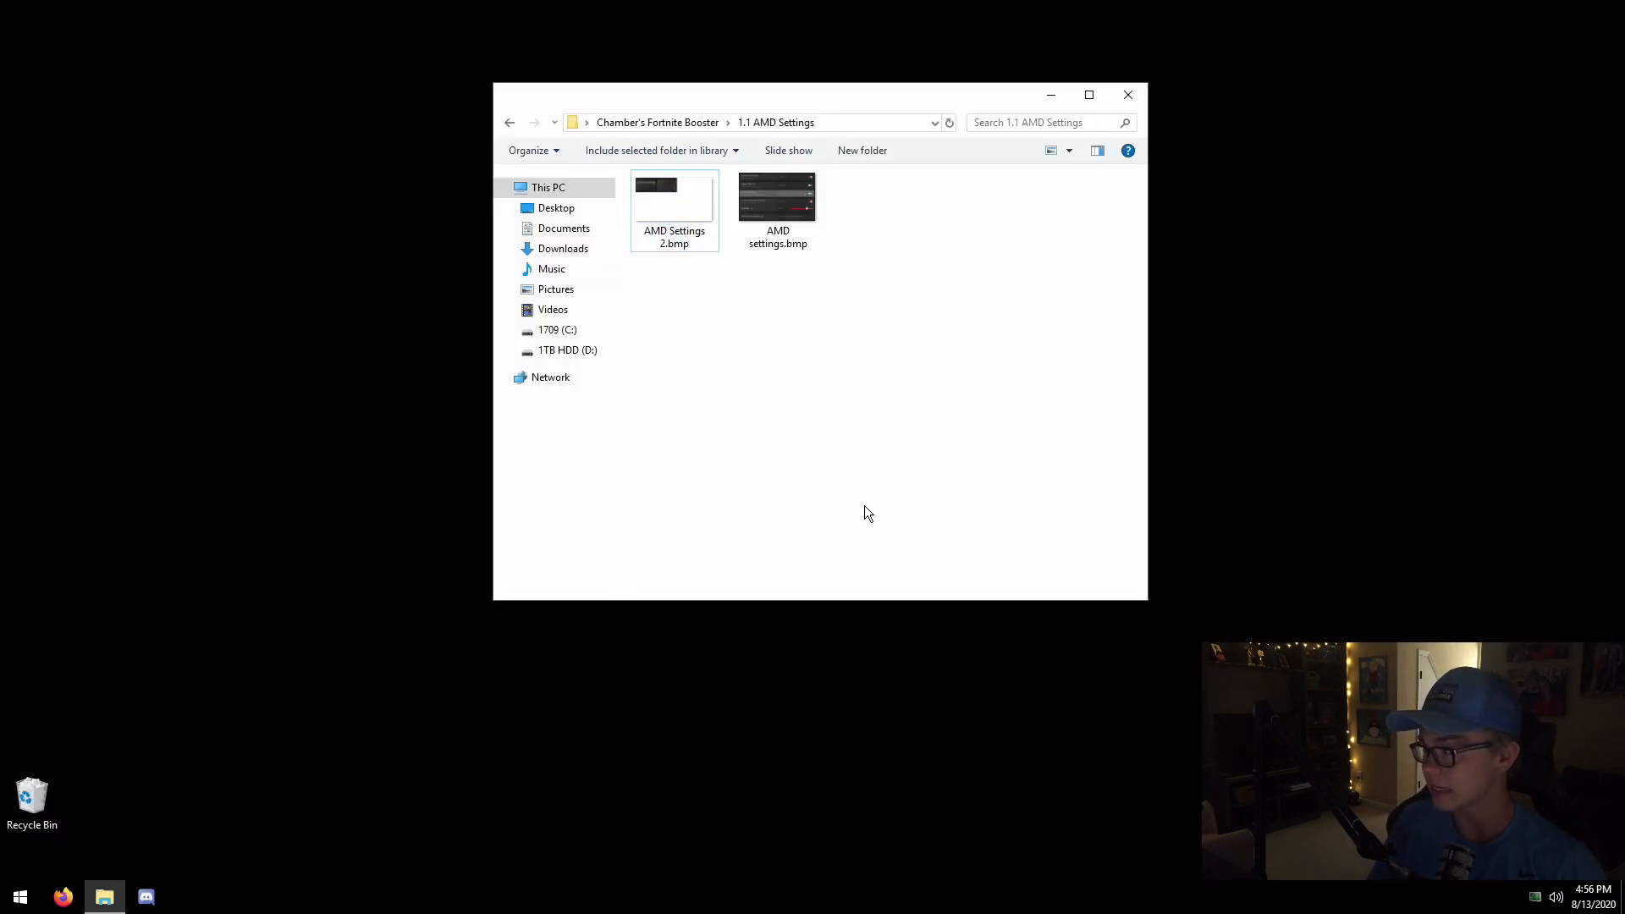
Return to the Chamber's Fortnite Booster folder and open its 2 Timer Resolution folder.
key("BackSpace")
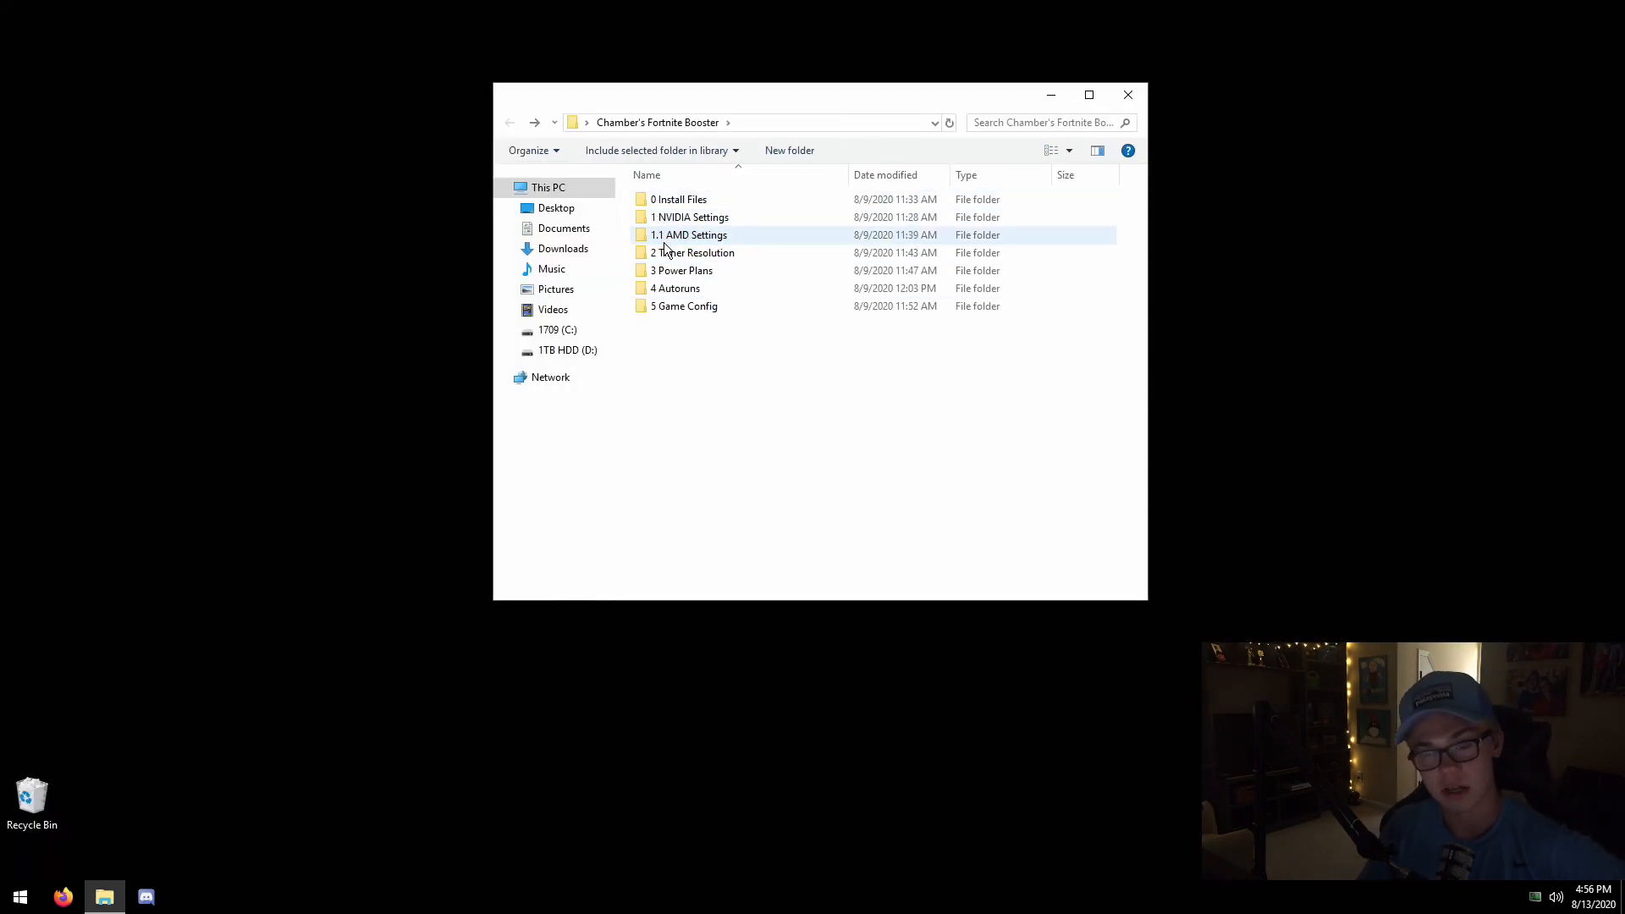
left_click(670, 253)
double_click(678, 258)
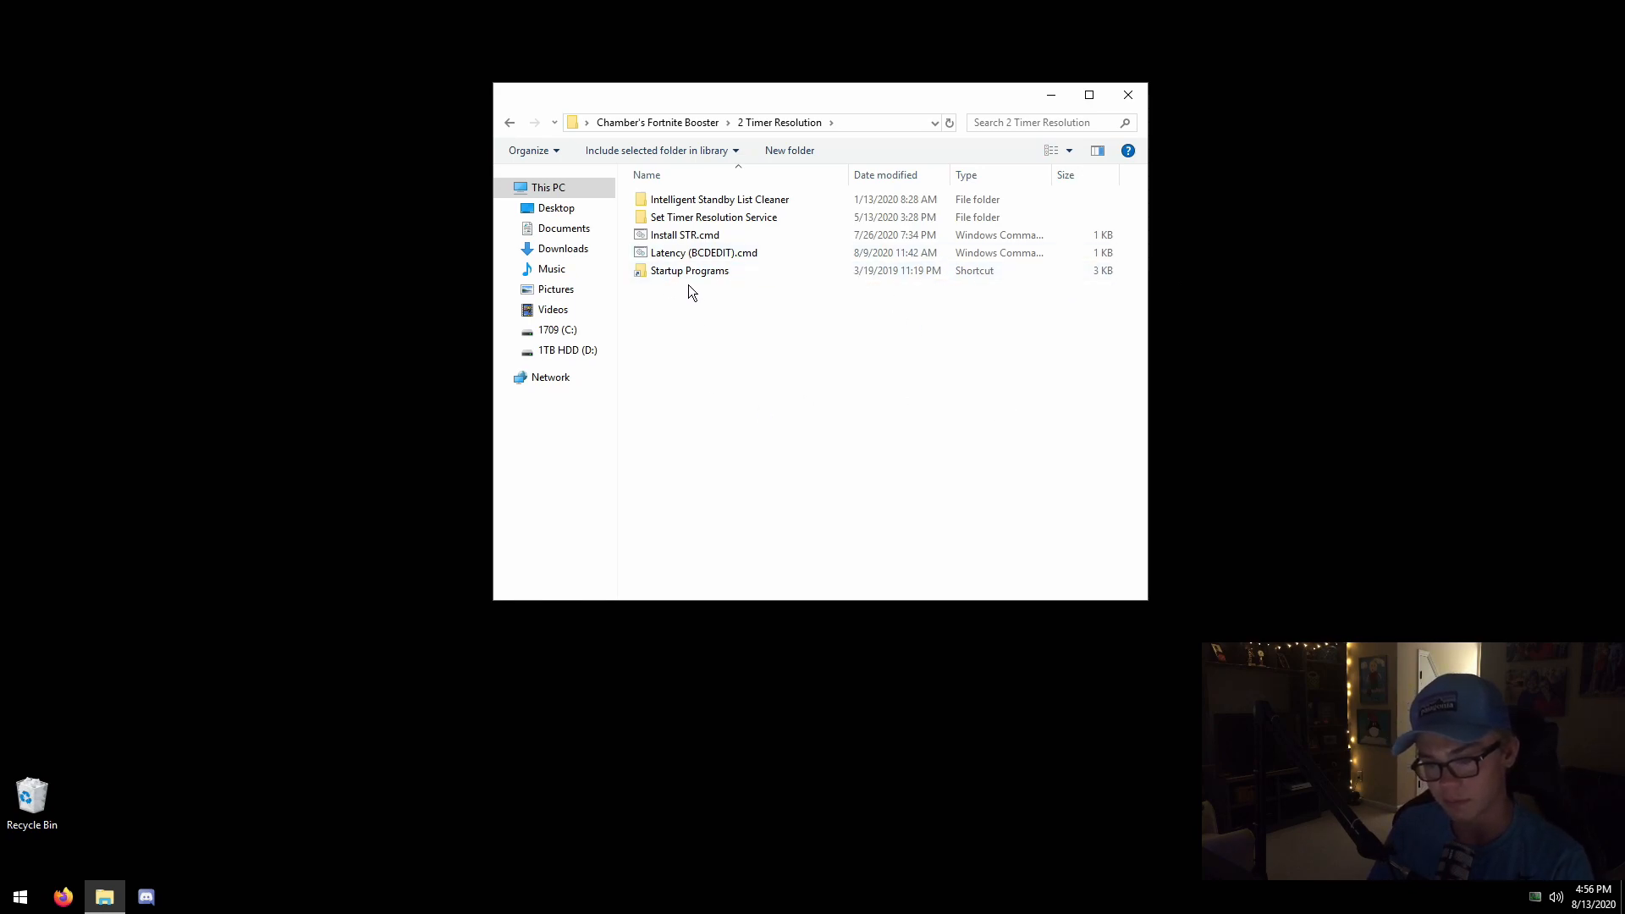
Run the Latency (BCDEDIT).cmd script from the 2 Timer Resolution folder and dismiss its console once it finishes.
left_click(689, 253)
left_click(689, 236)
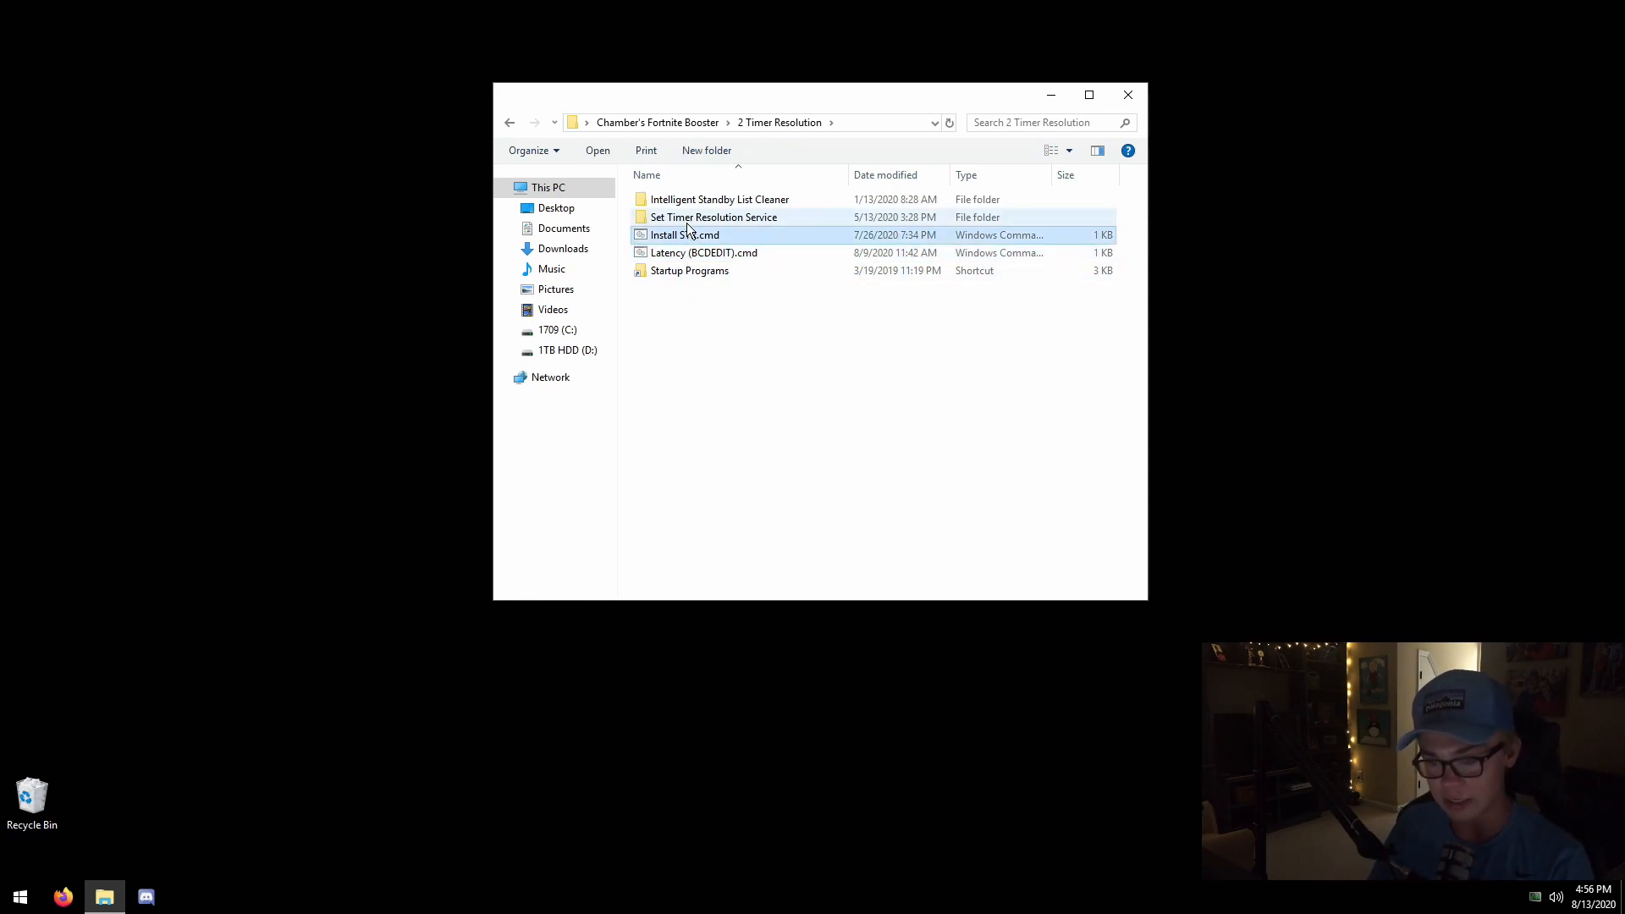
left_click(689, 219)
left_click(689, 201)
left_click(689, 255)
left_click(726, 357)
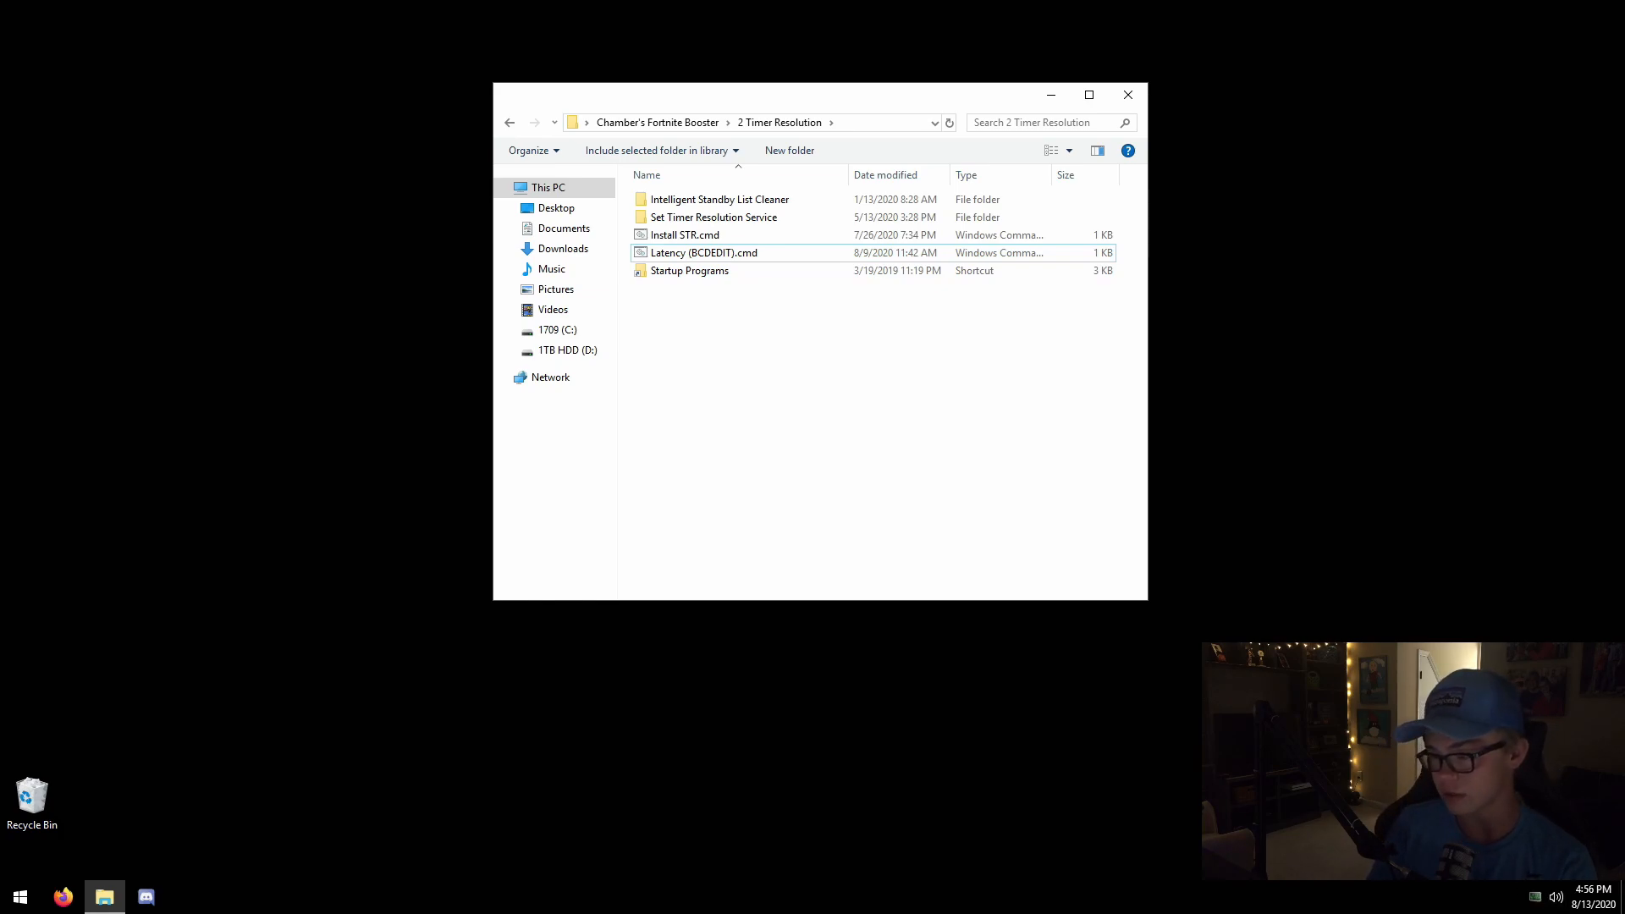
double_click(689, 253)
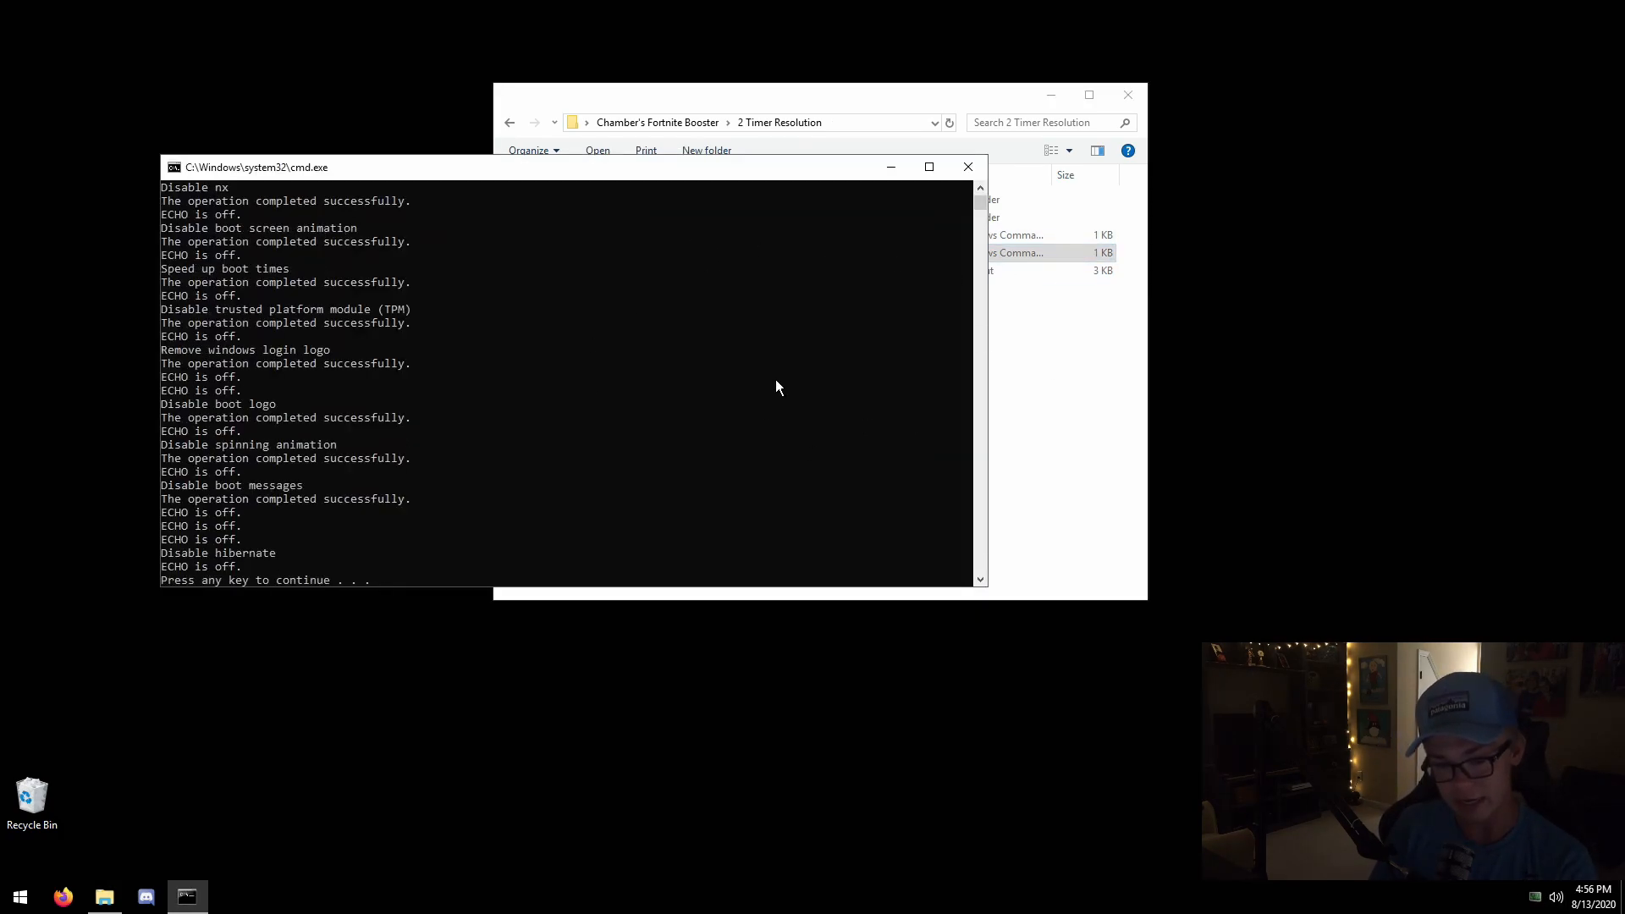
key("Return")
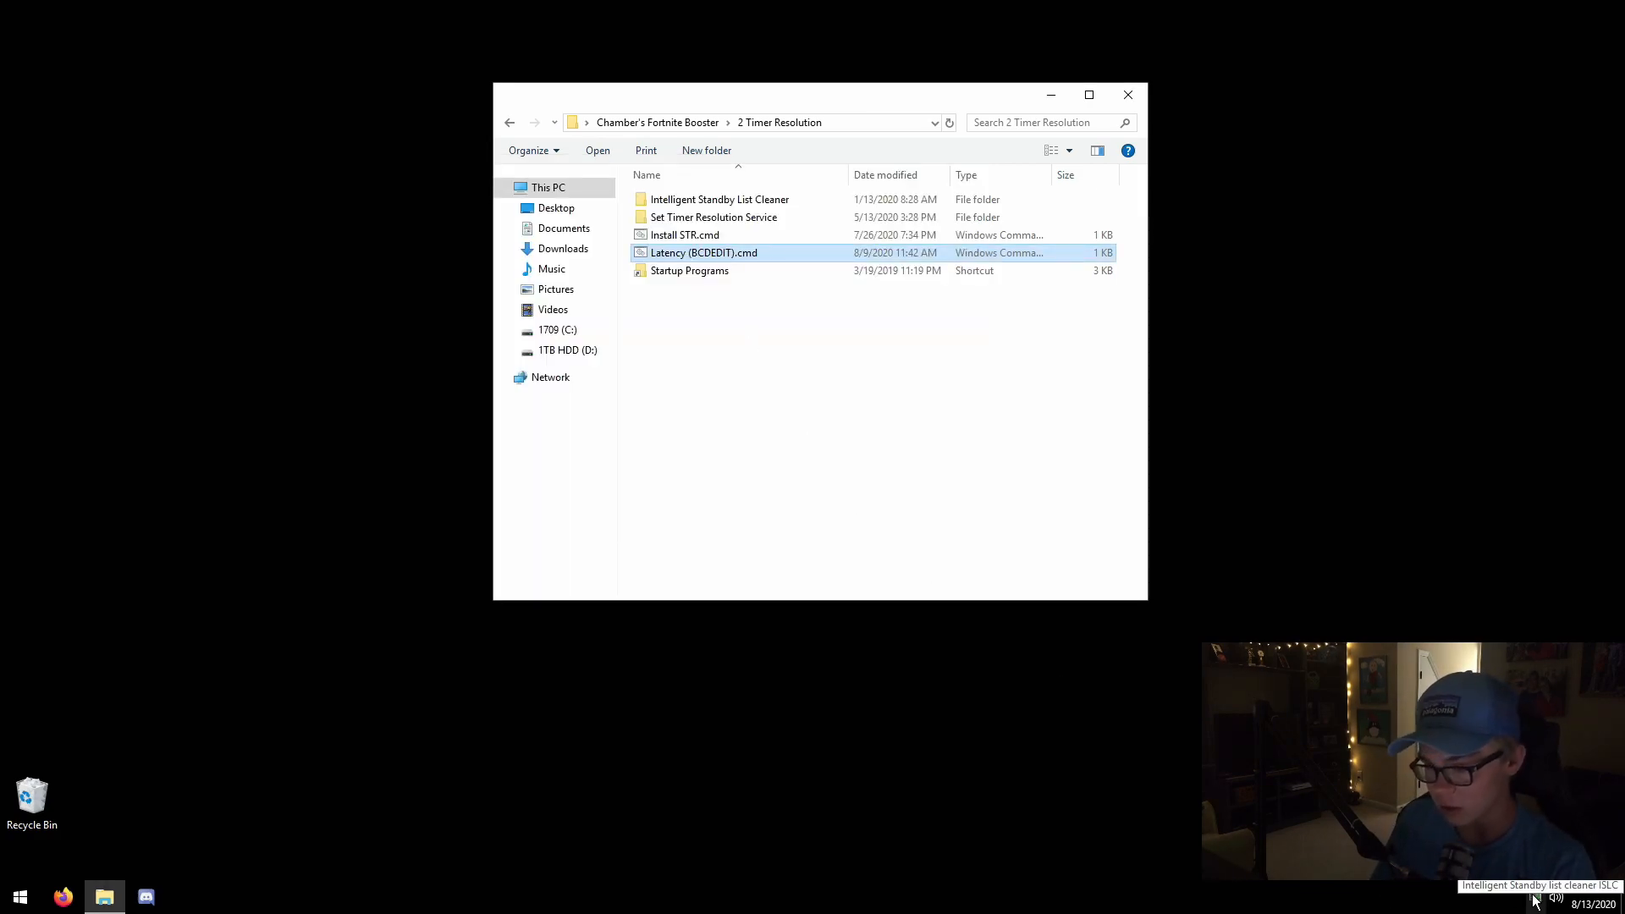
Launch Intelligent standby list cleaner ISLC.exe from its folder and stop the running cleaner so its settings can be edited.
left_click(820, 537)
double_click(700, 200)
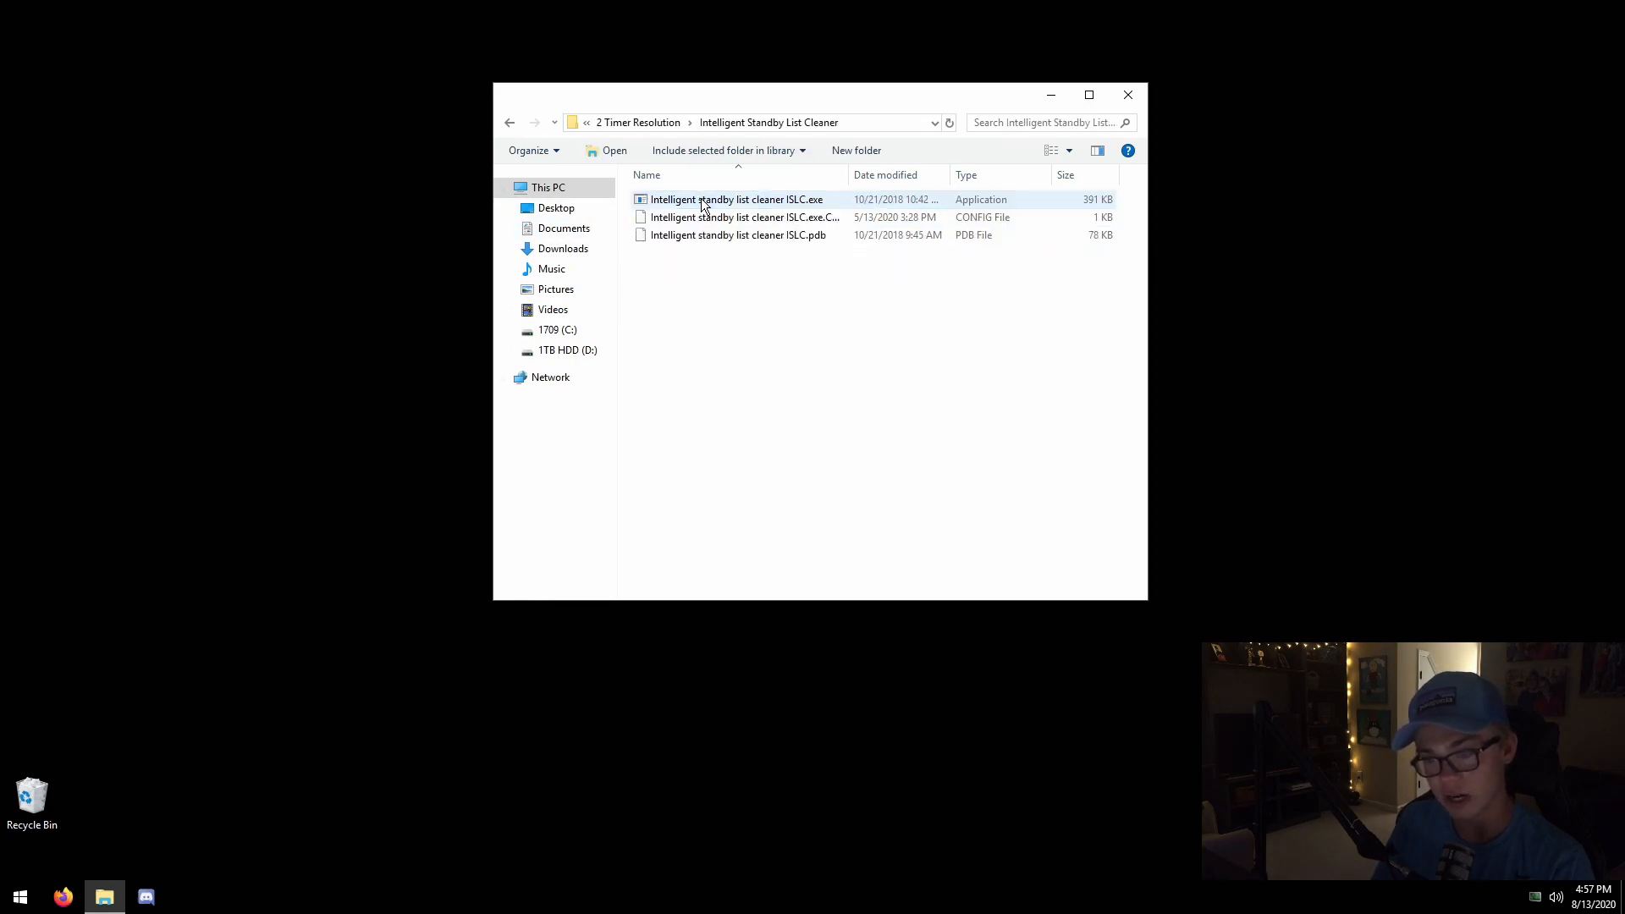
double_click(736, 200)
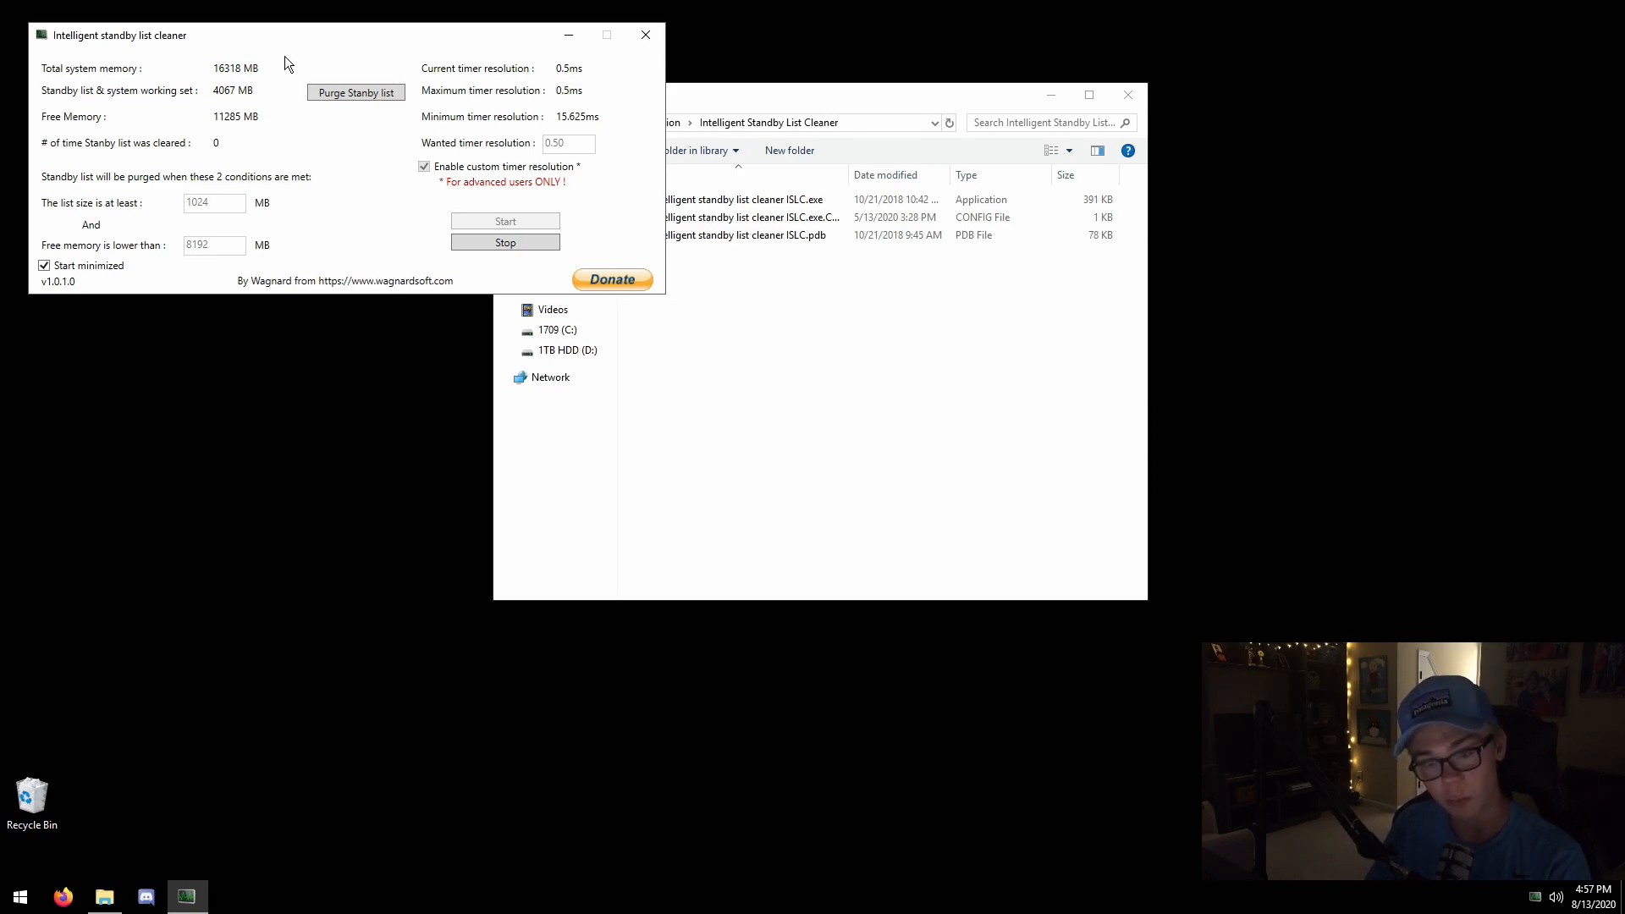
left_click(513, 244)
left_click_drag(336, 42, 867, 77)
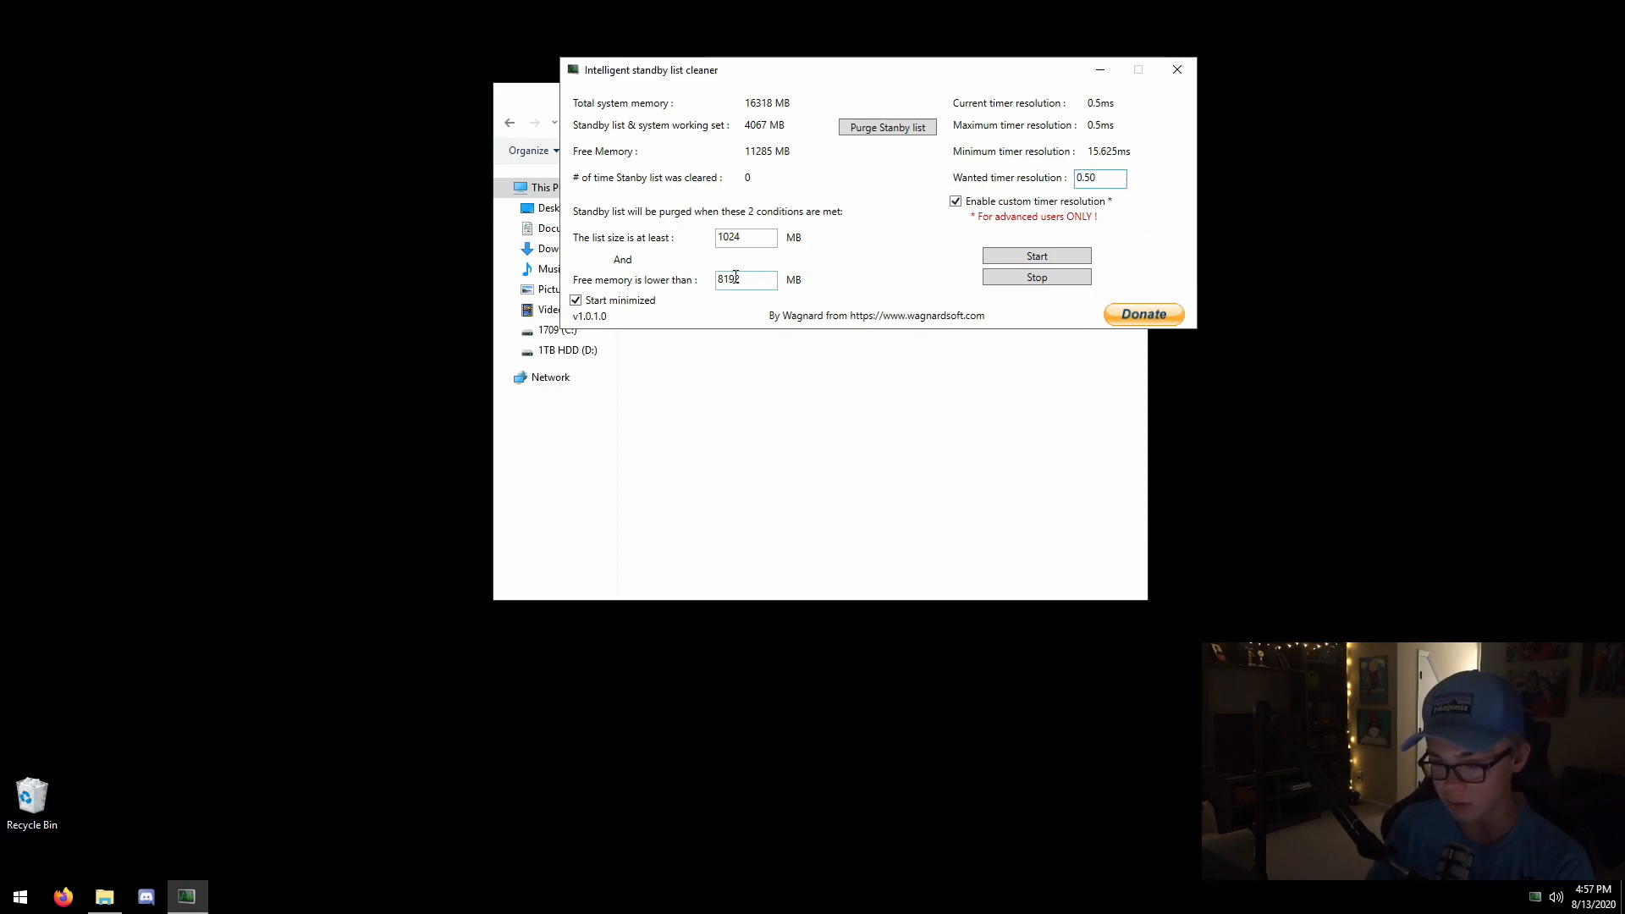
Examine the minimum list size condition for purging the standby list.
left_click(758, 238)
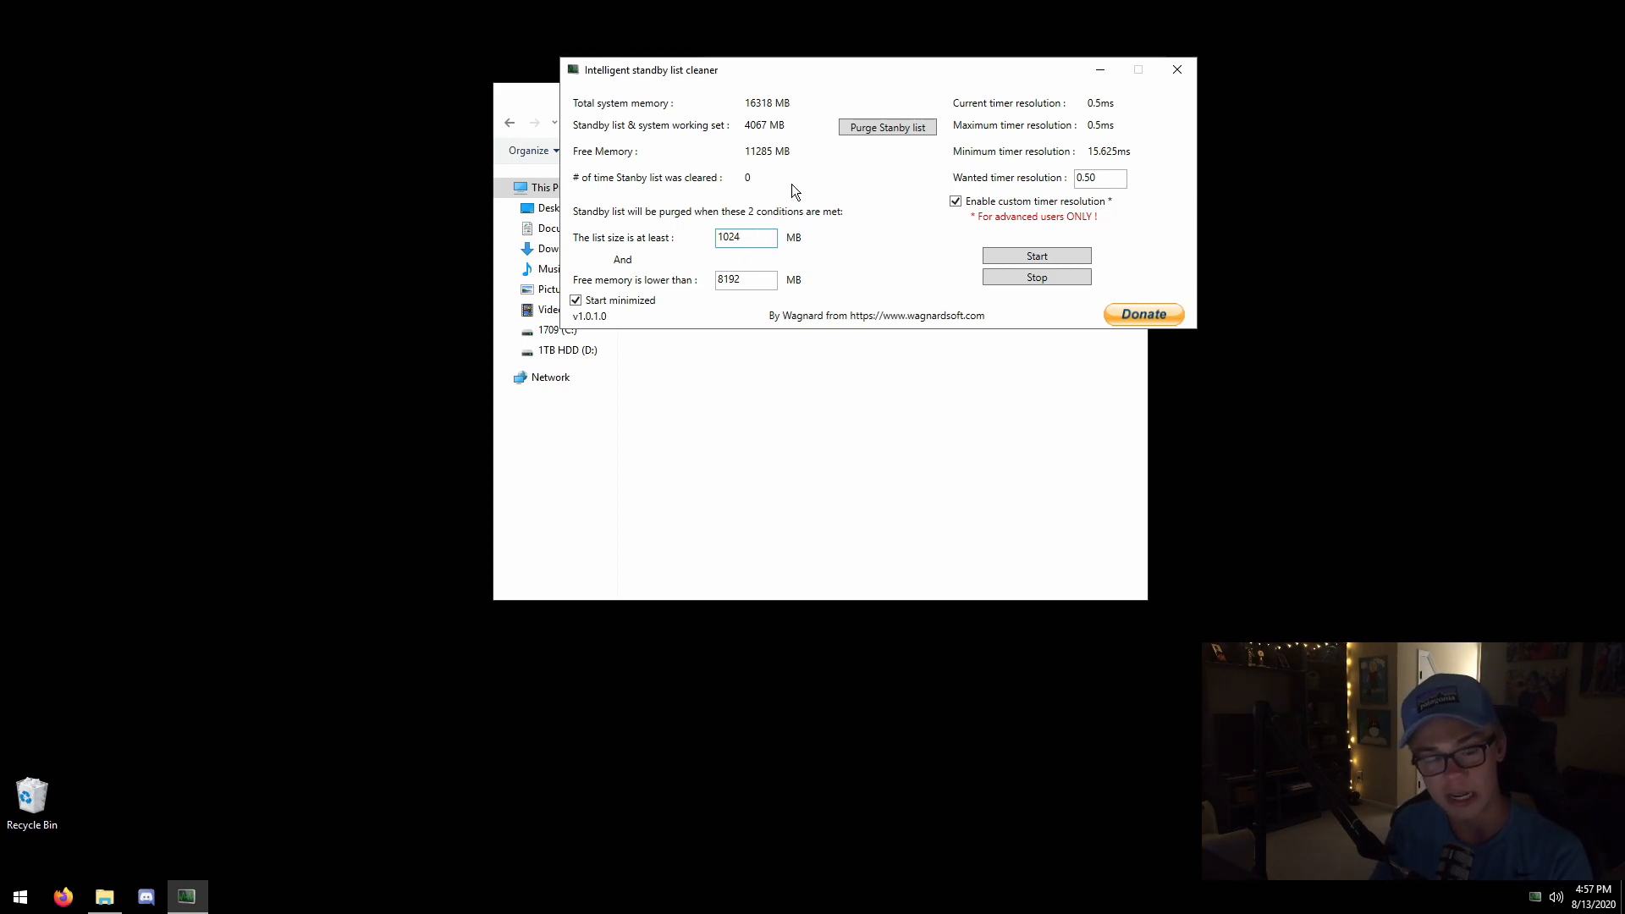
left_click_drag(750, 241, 709, 254)
left_click(737, 237)
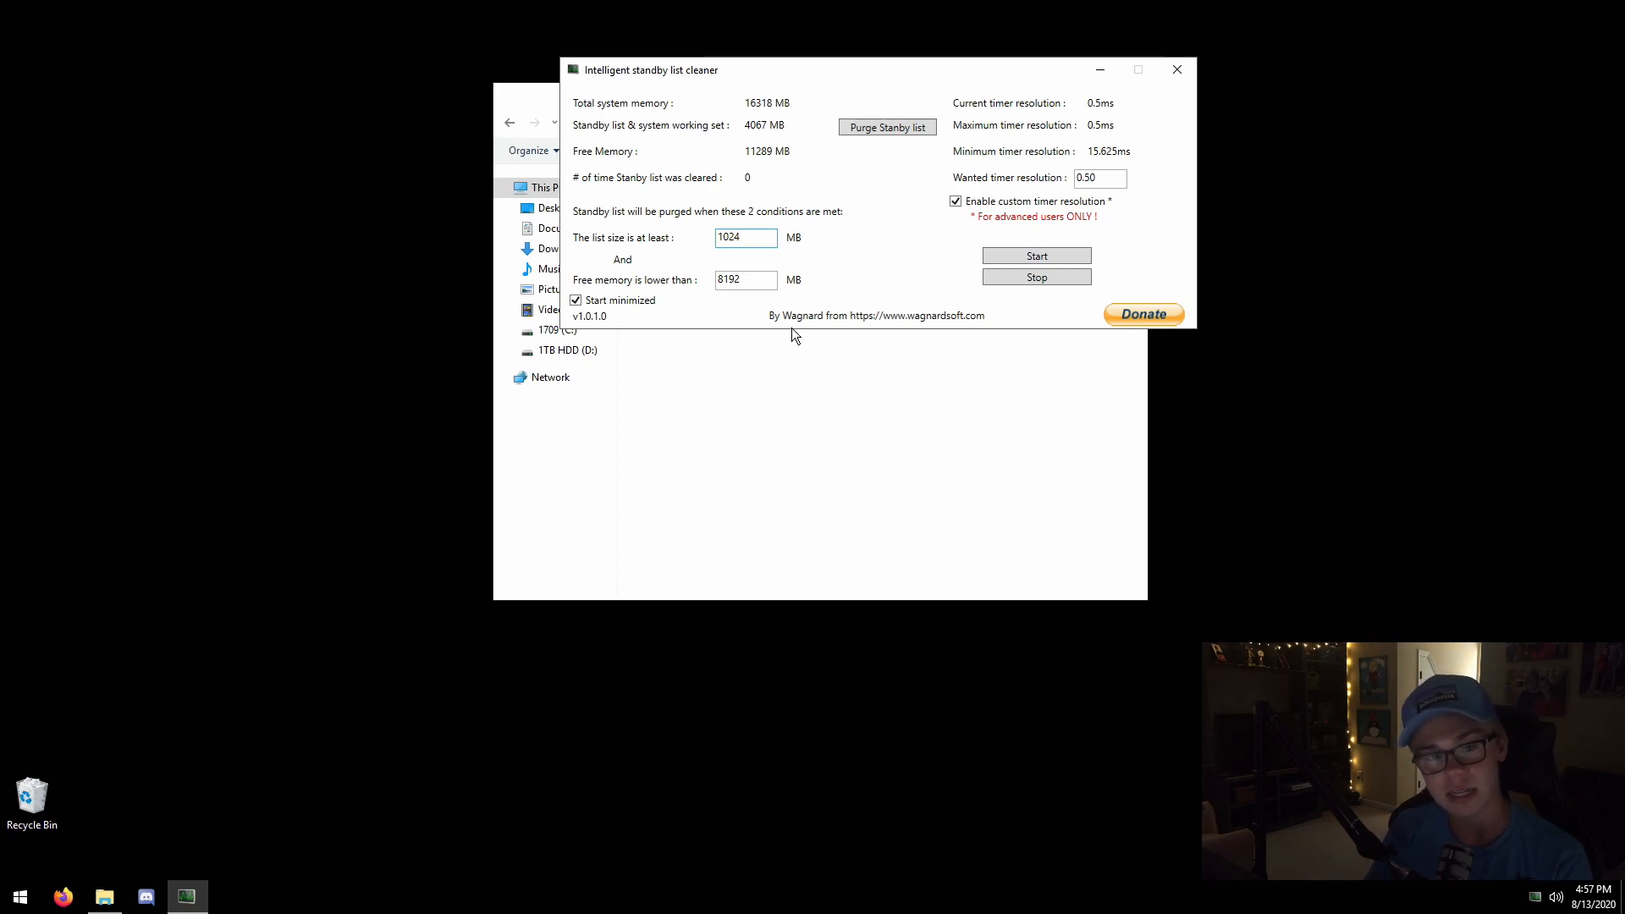
left_click_drag(758, 233, 1394, 228)
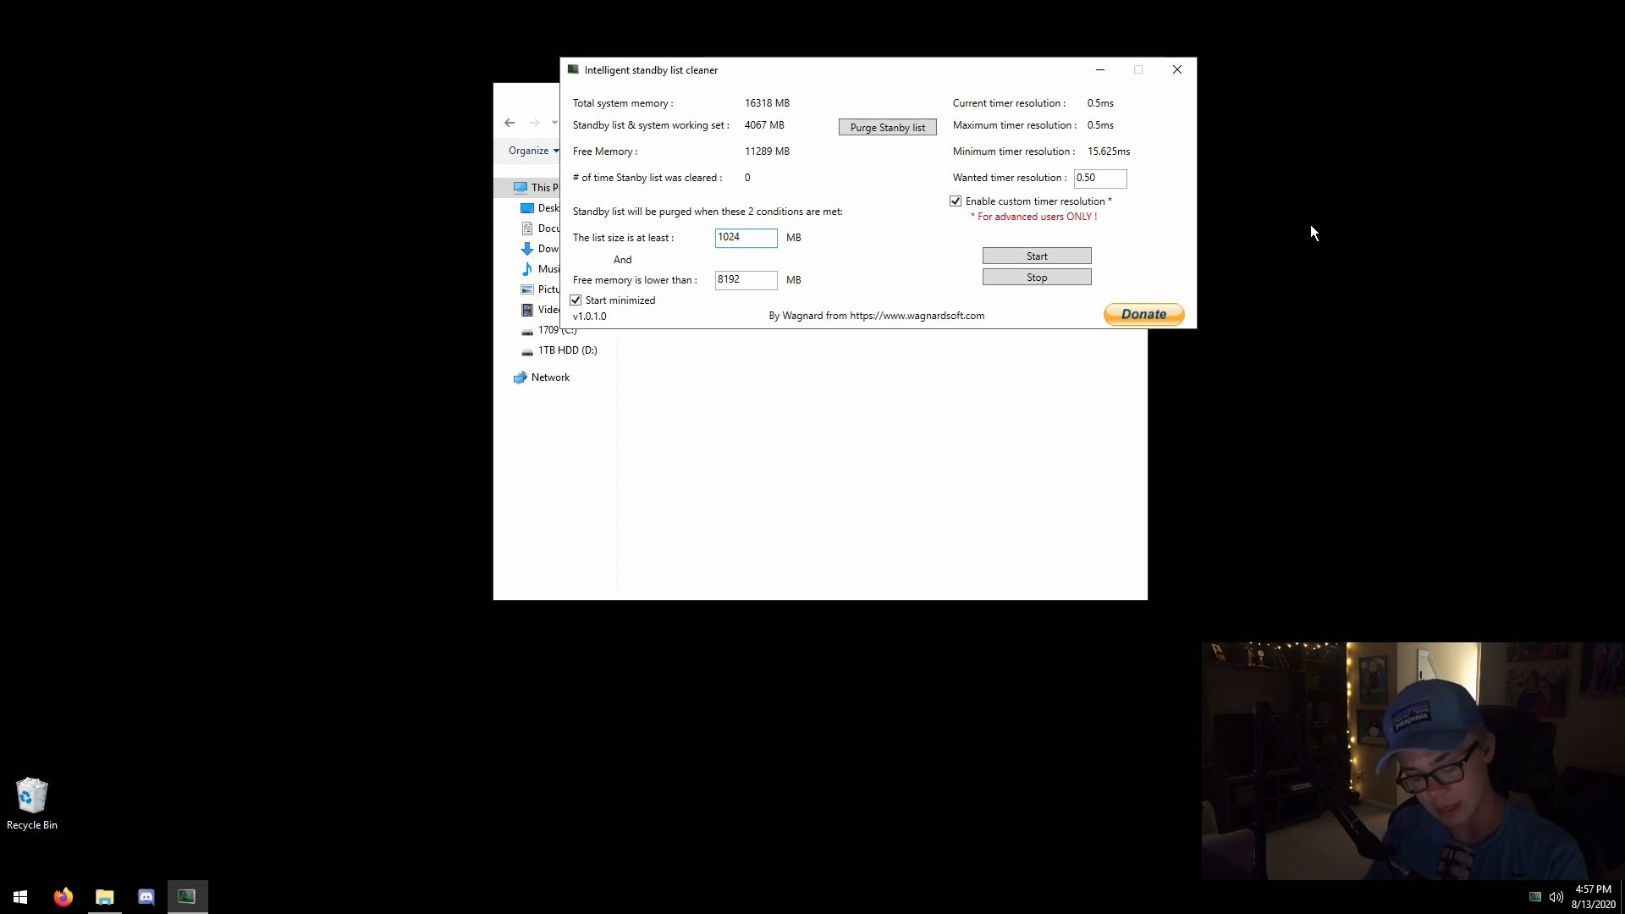
Check the computer's installed memory in Task Manager's performance view against the cleaner's values, and close Task Manager.
key("ctrl+shift+Escape")
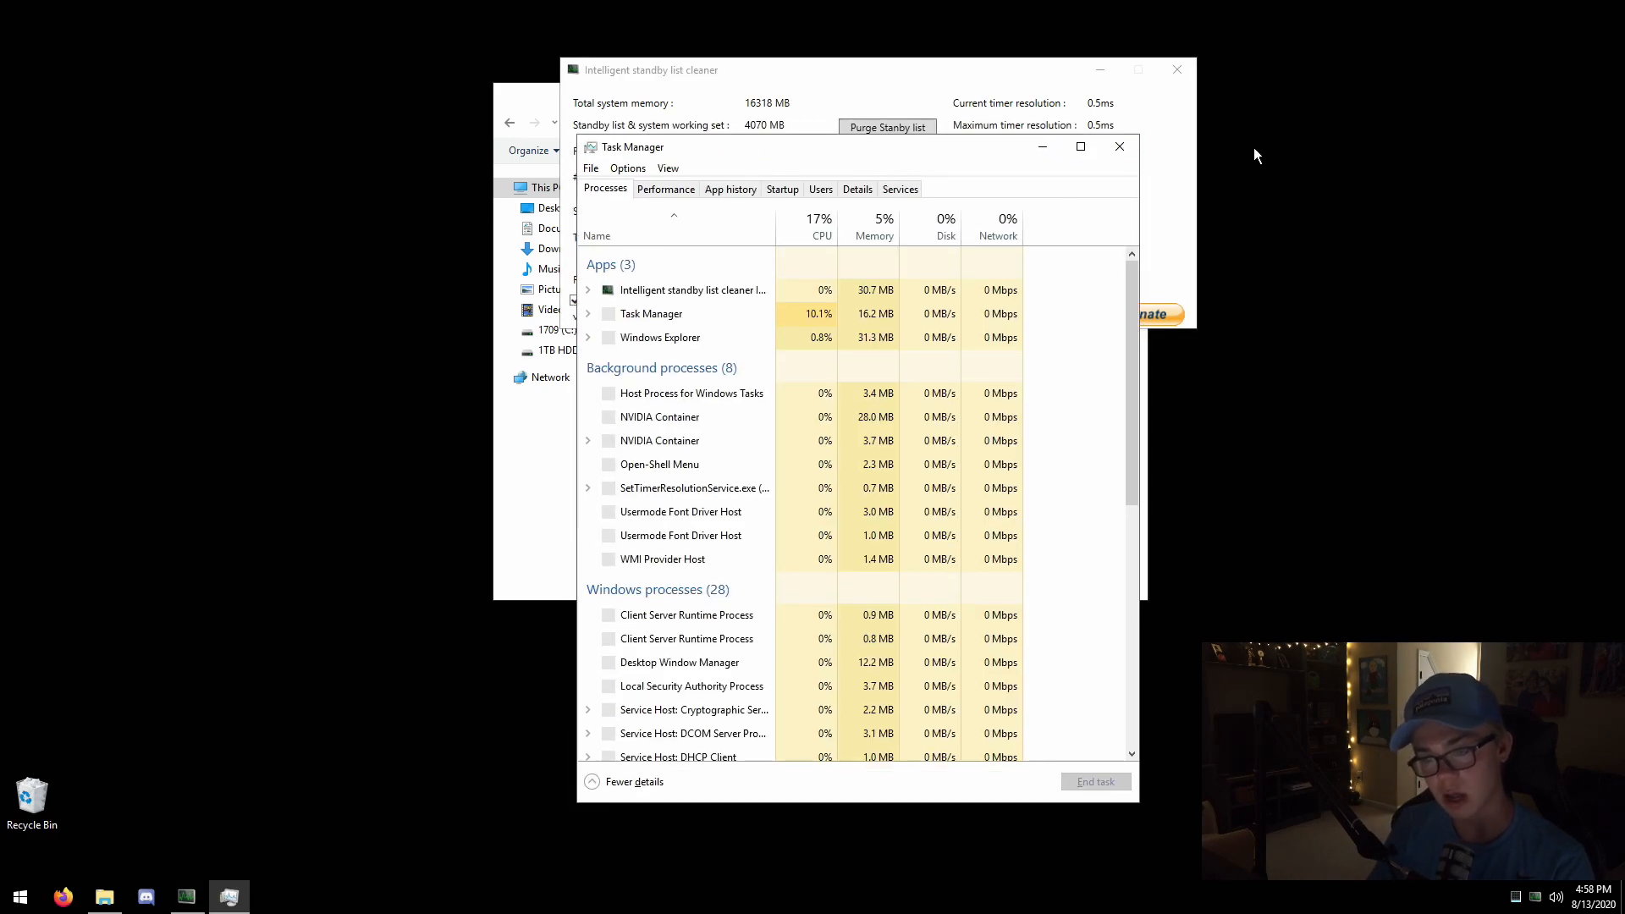
left_click_drag(826, 147, 1212, 123)
left_click(674, 248)
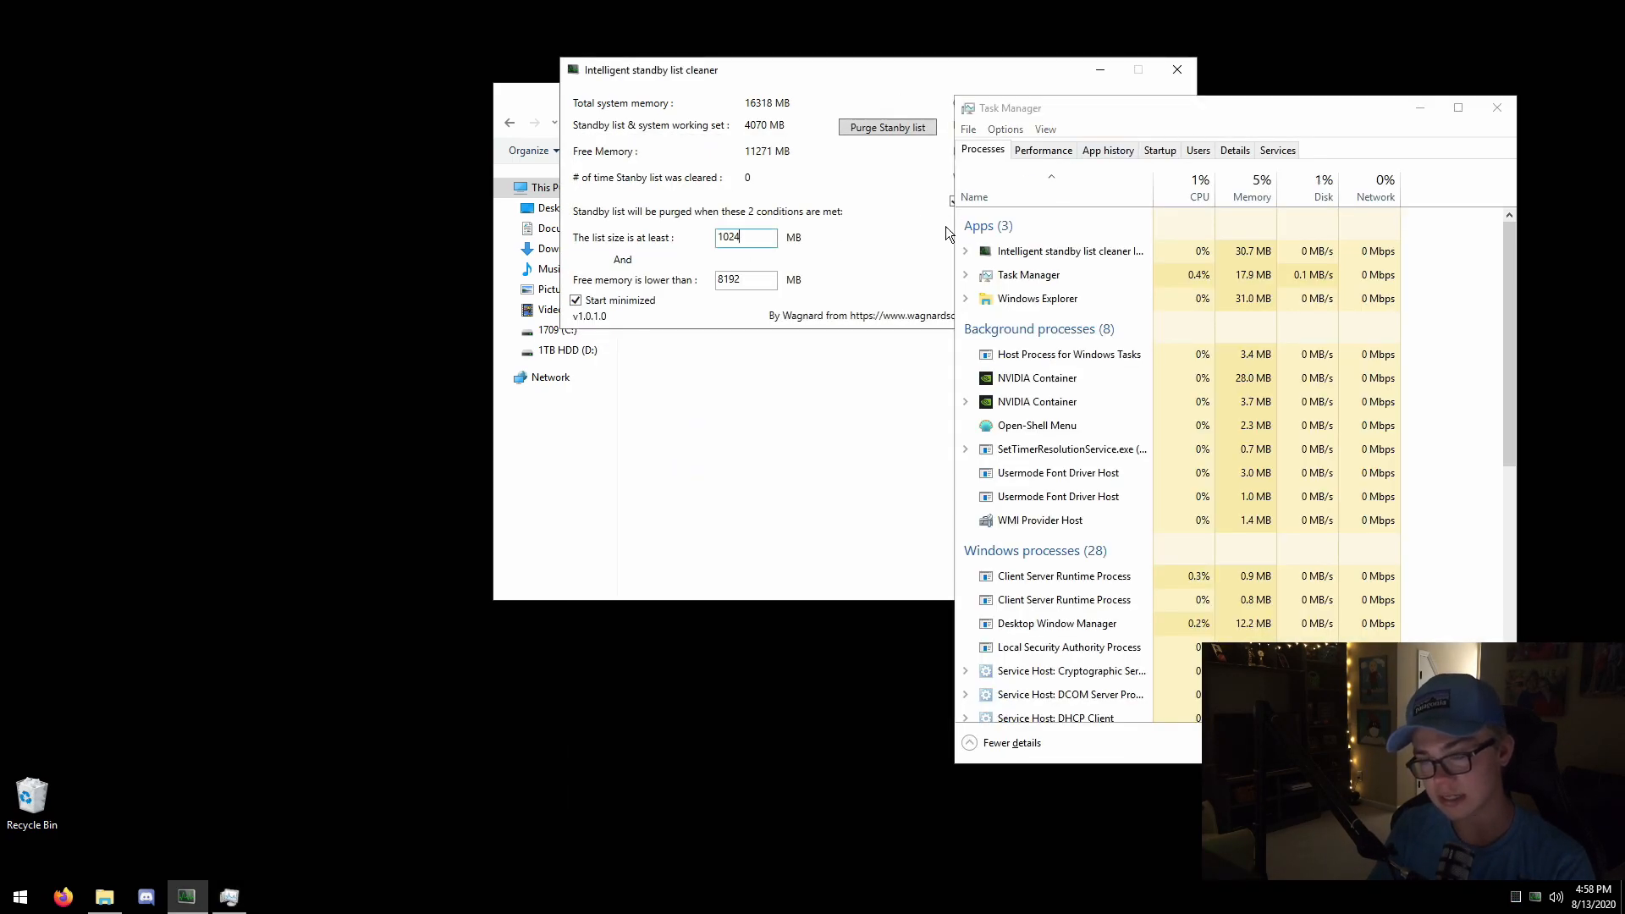
left_click(1049, 149)
left_click_drag(990, 102, 320, 50)
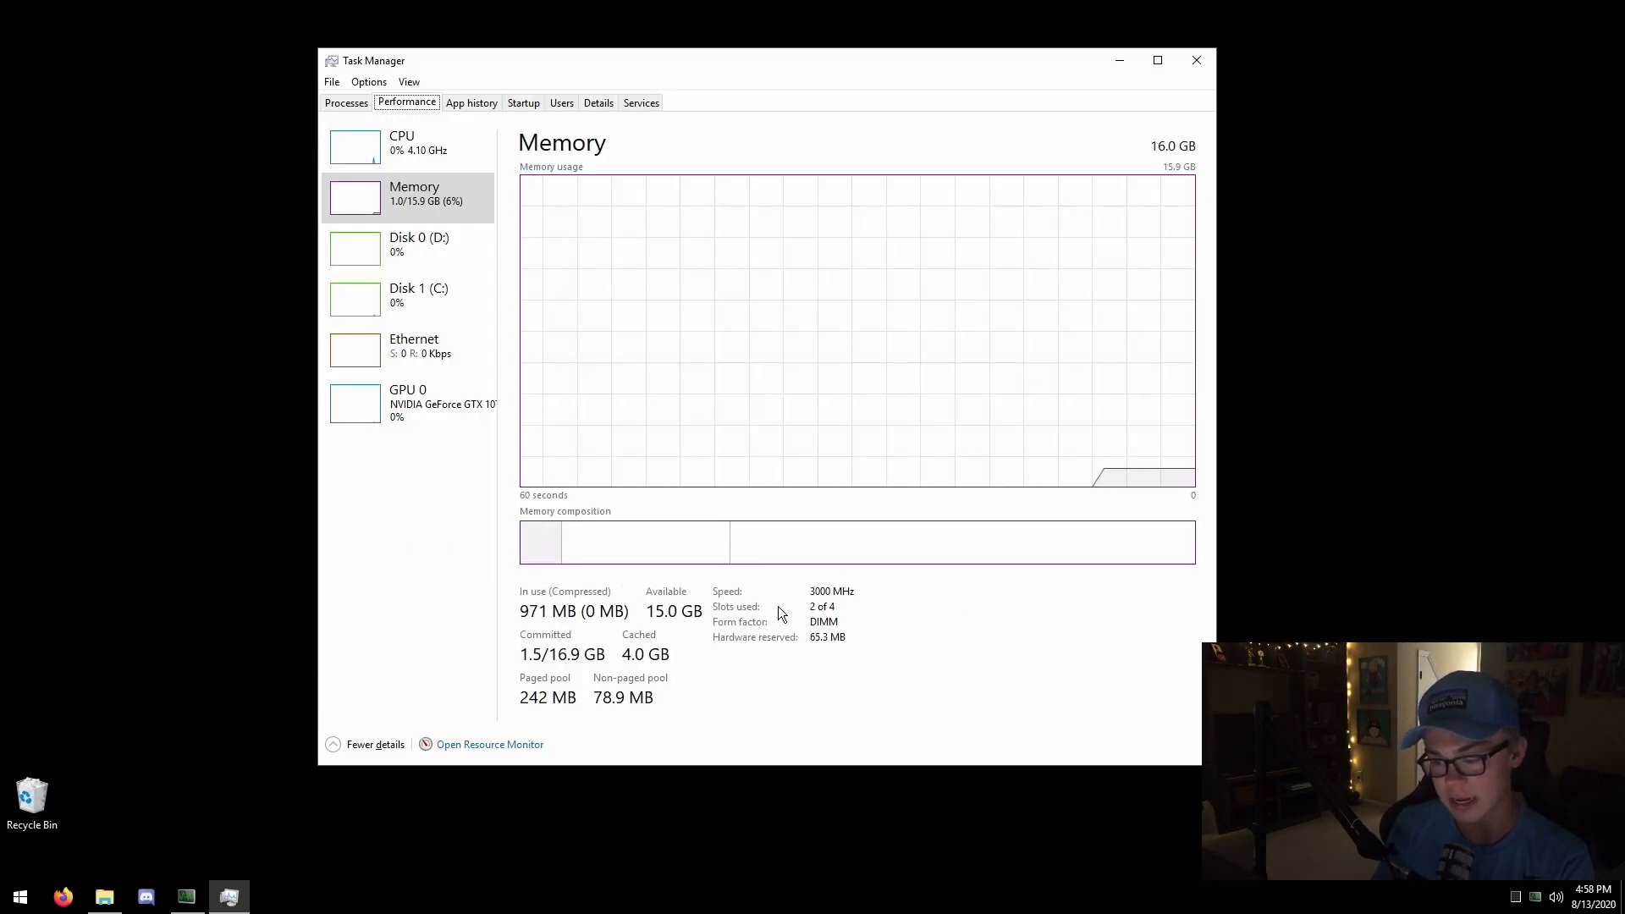
left_click_drag(733, 68, 1153, 127)
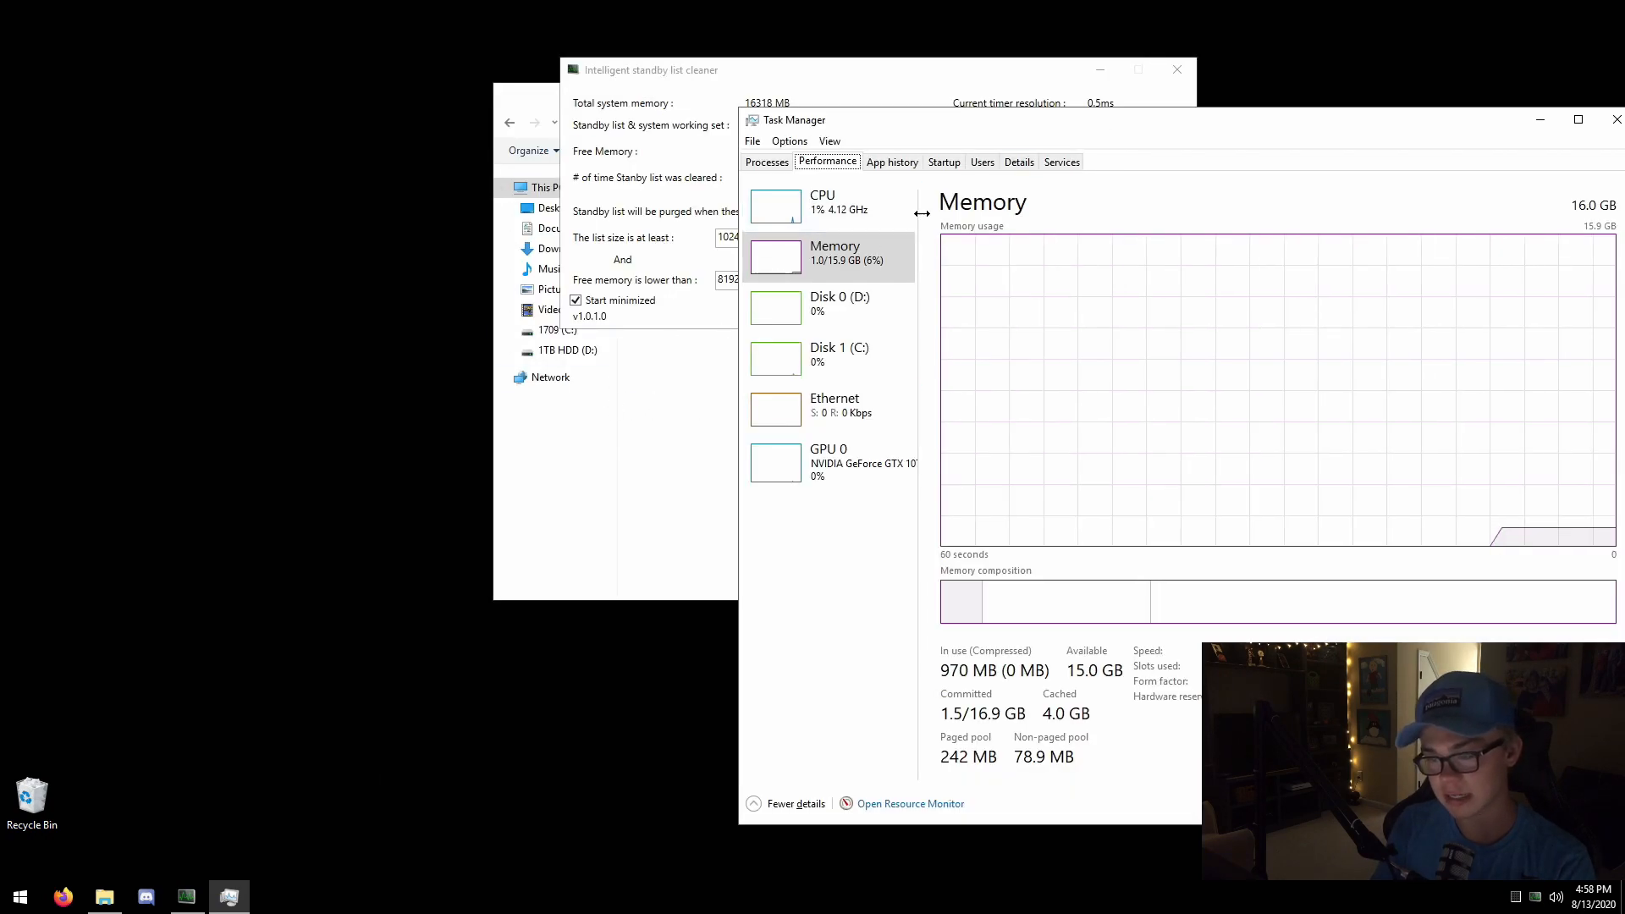
left_click_drag(804, 120, 465, 52)
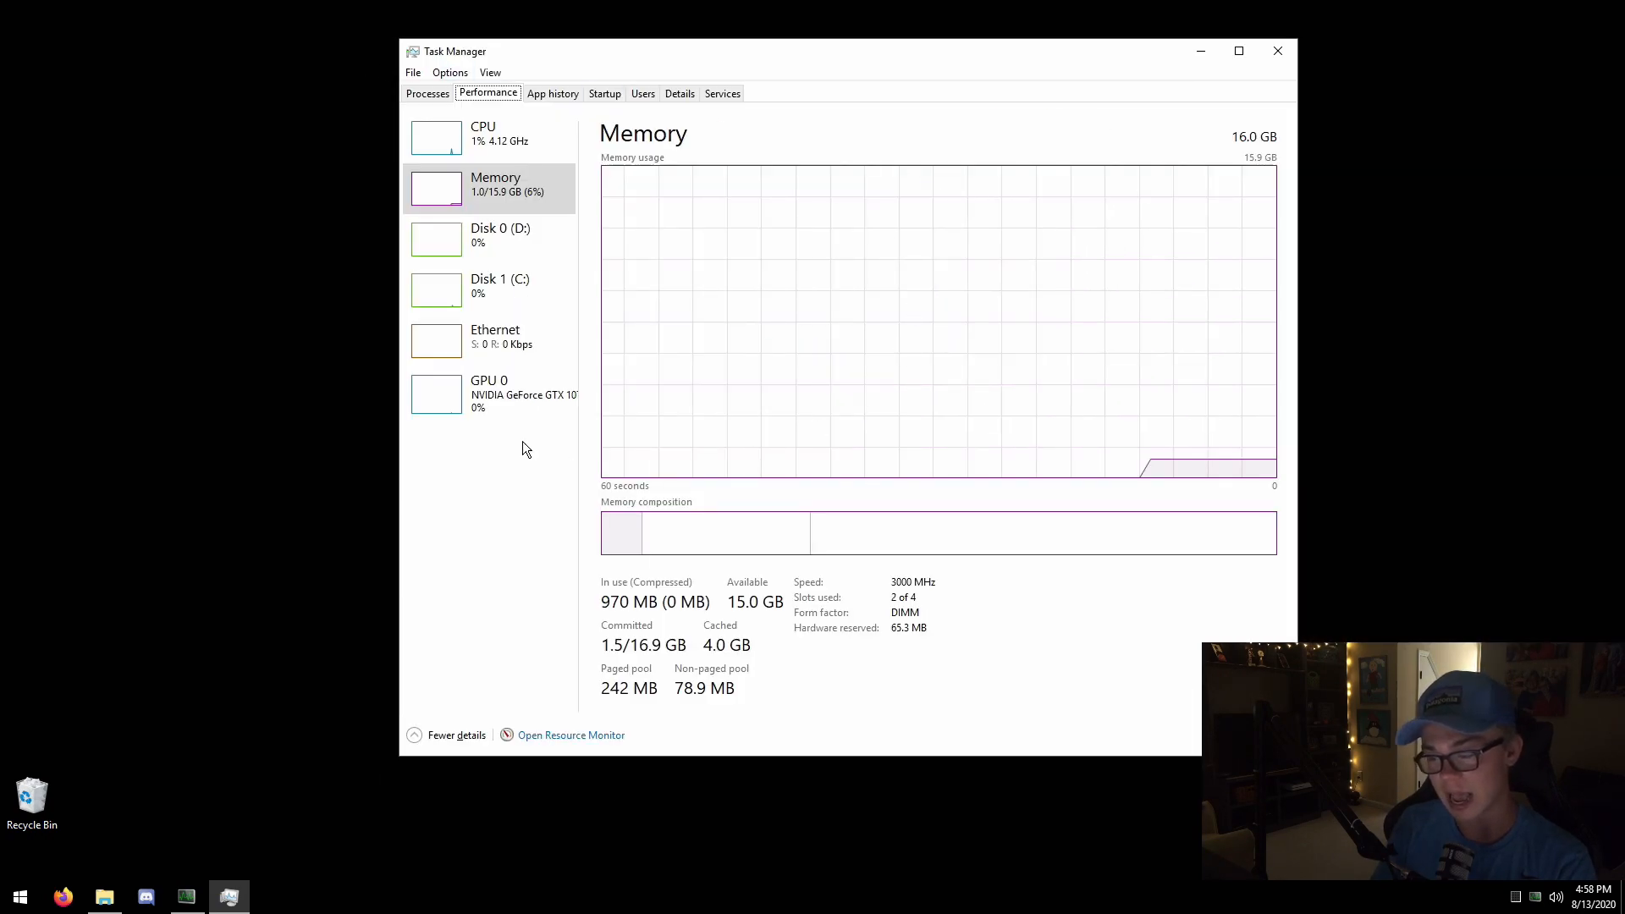
left_click_drag(987, 58, 1330, 134)
left_click(709, 282)
left_click_drag(832, 129, 496, 91)
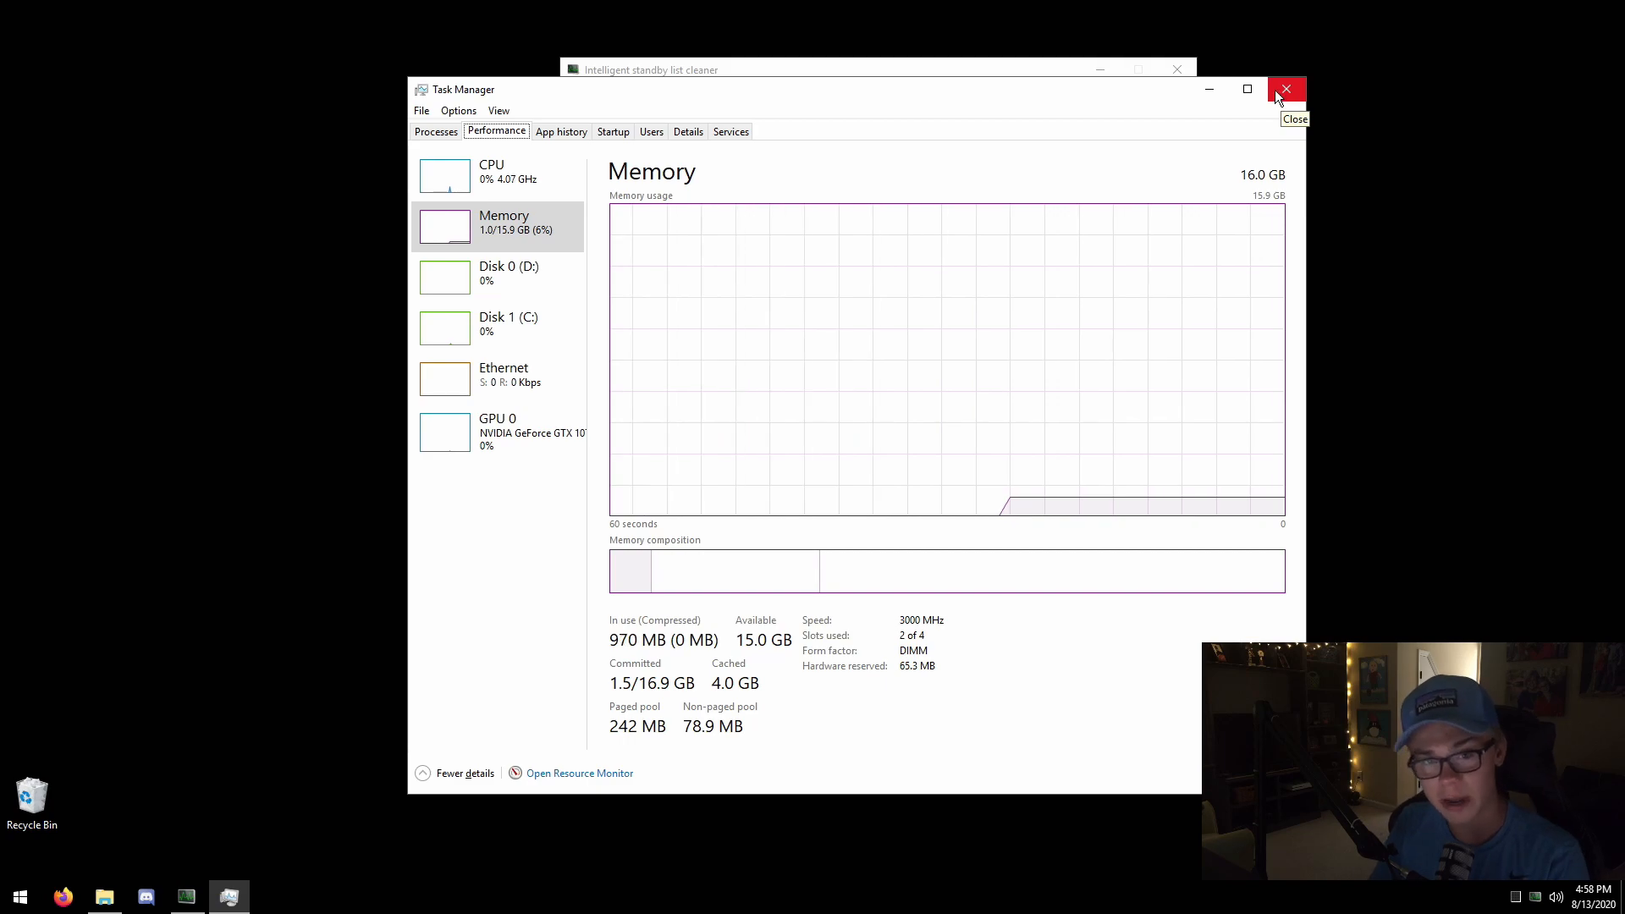
left_click(1275, 89)
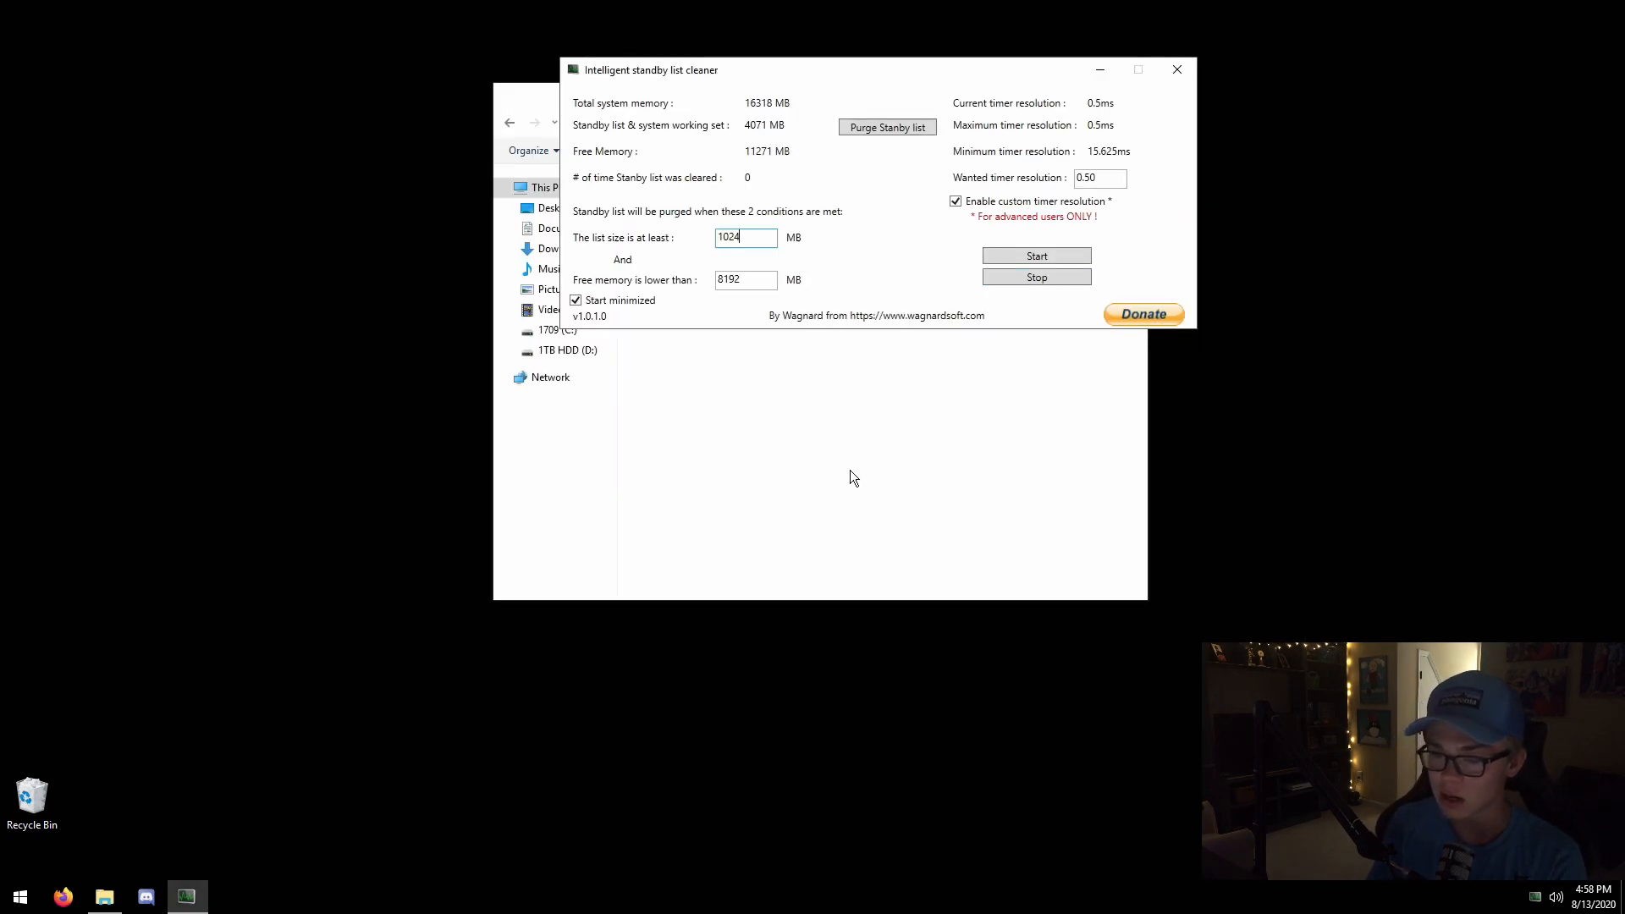
Check the free memory threshold among the standby list purge conditions.
left_click_drag(750, 281, 717, 284)
left_click(764, 284)
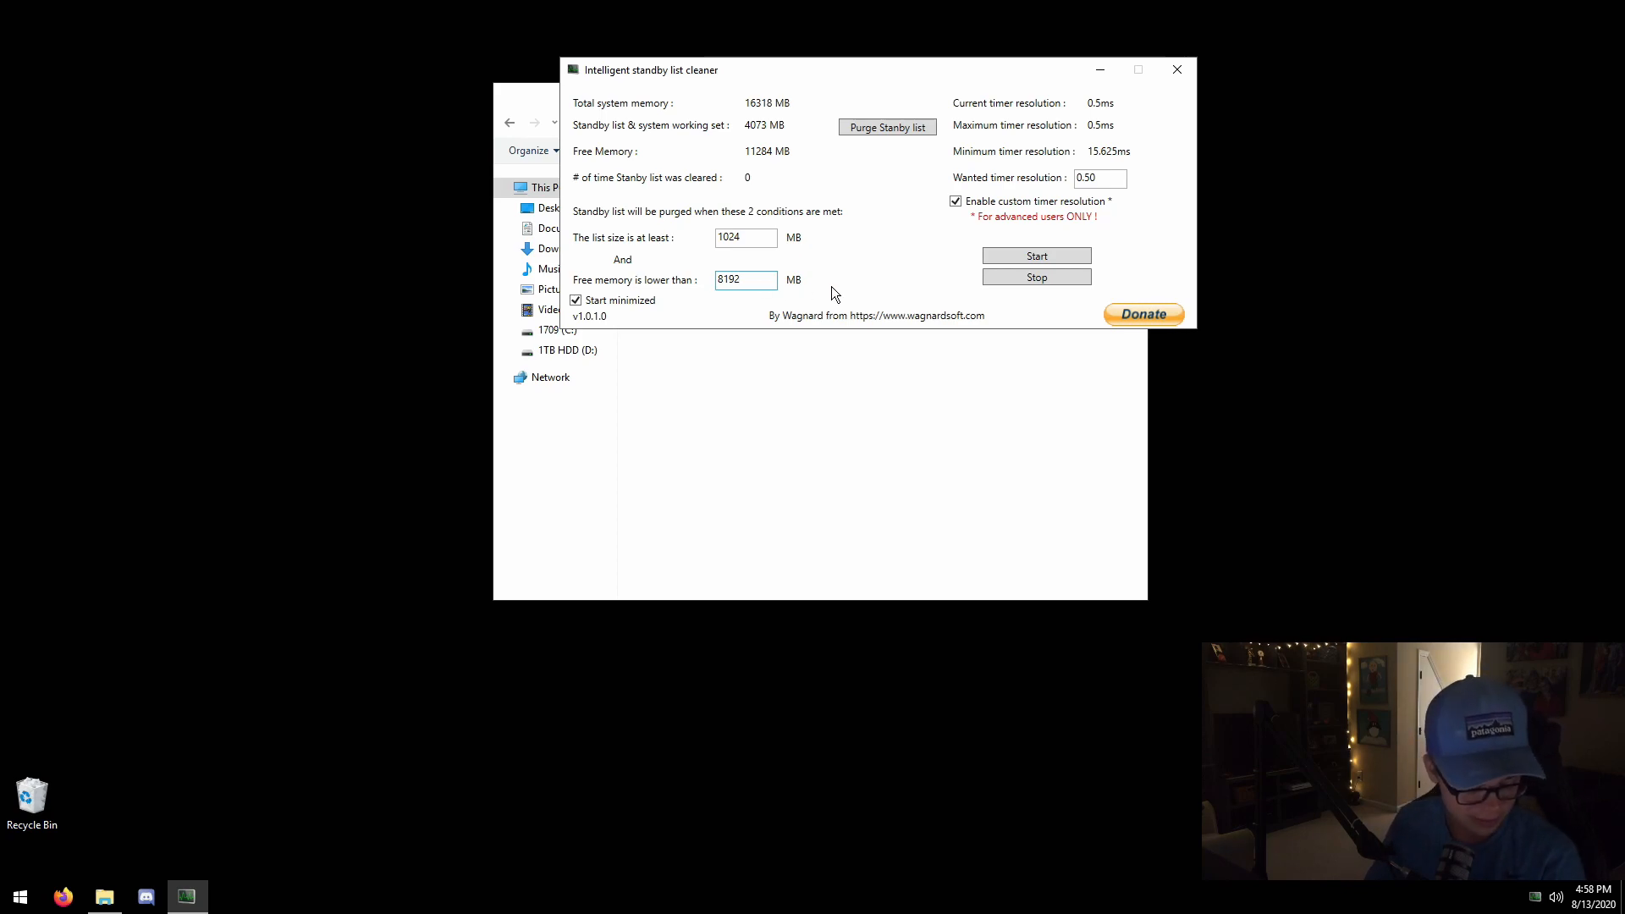
Start the standby list cleaner with the current purge thresholds and minimize its window.
double_click(721, 273)
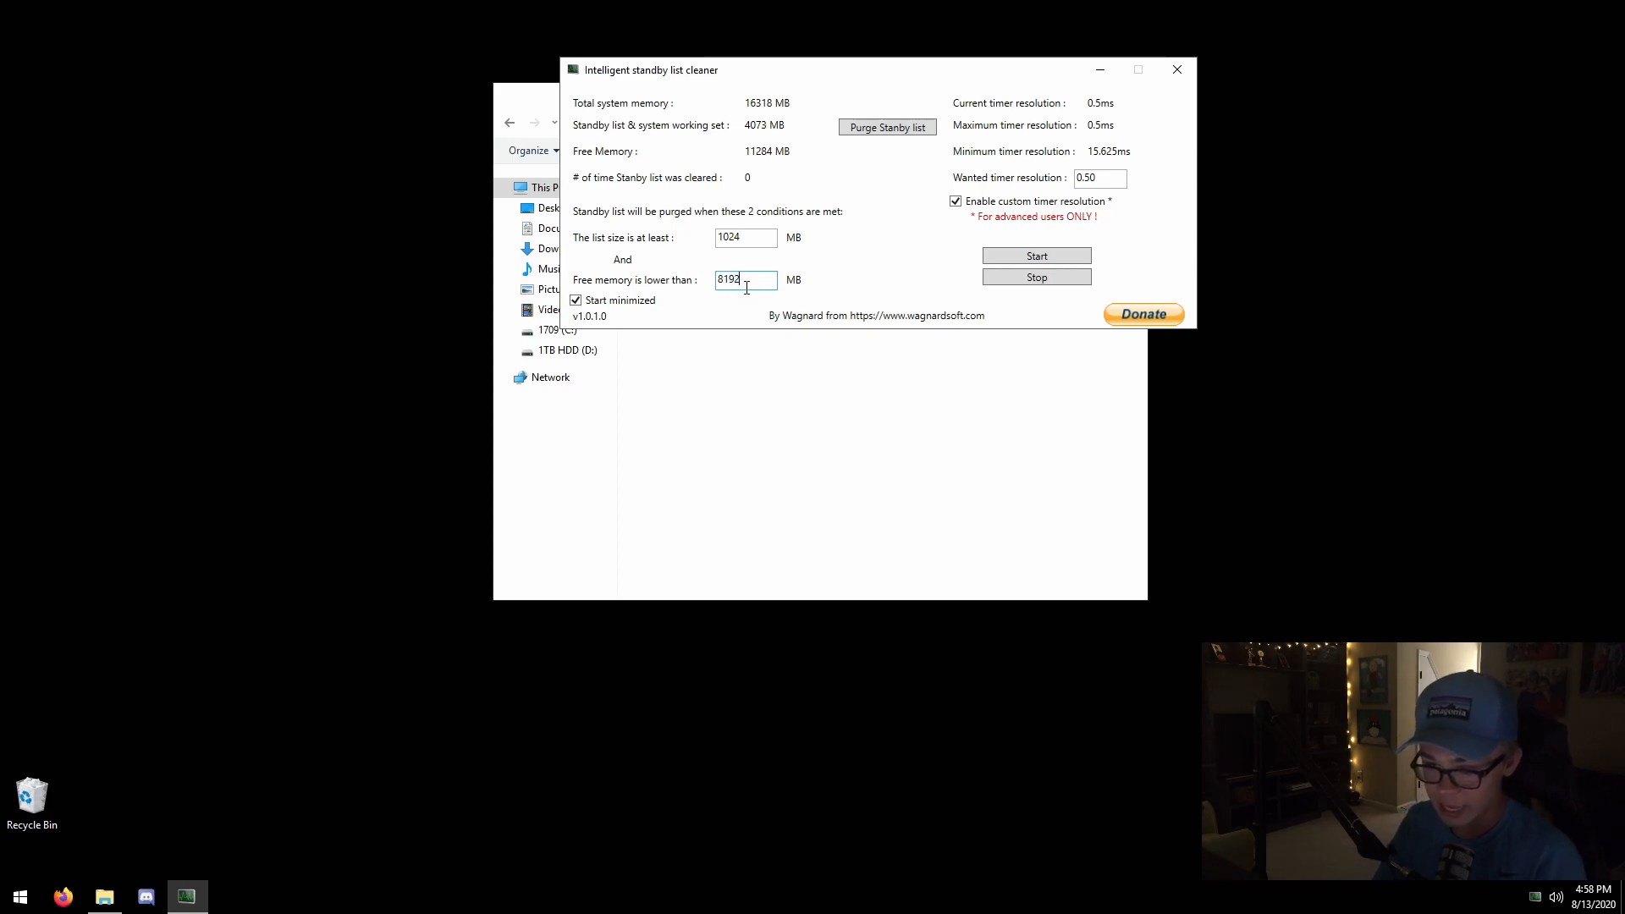
left_click(1009, 261)
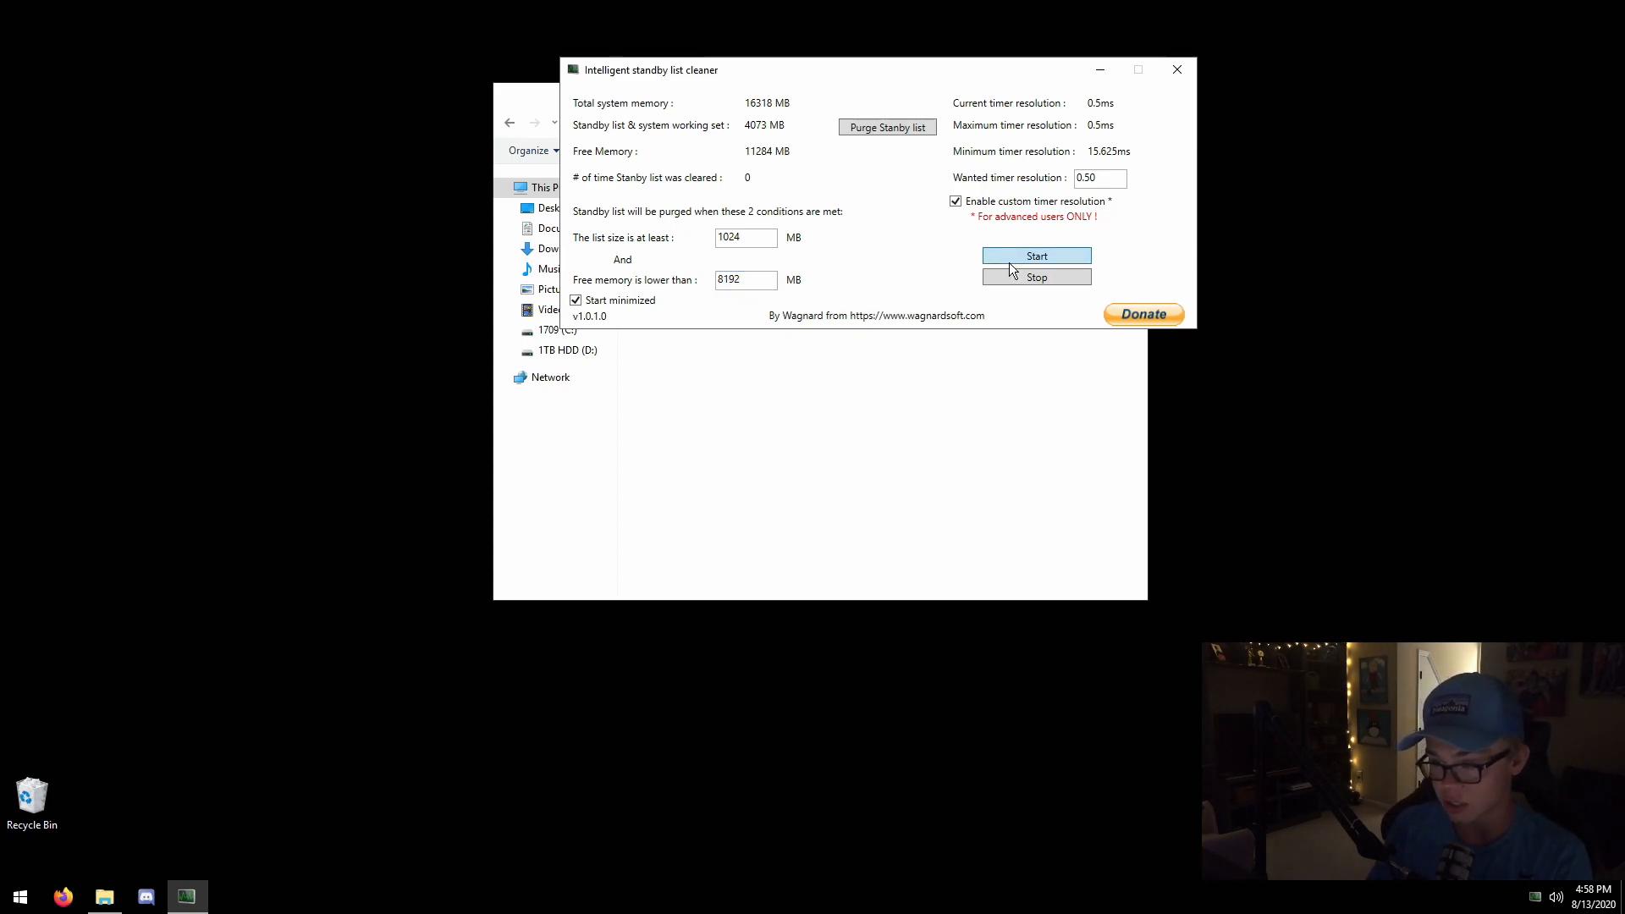
left_click(1099, 78)
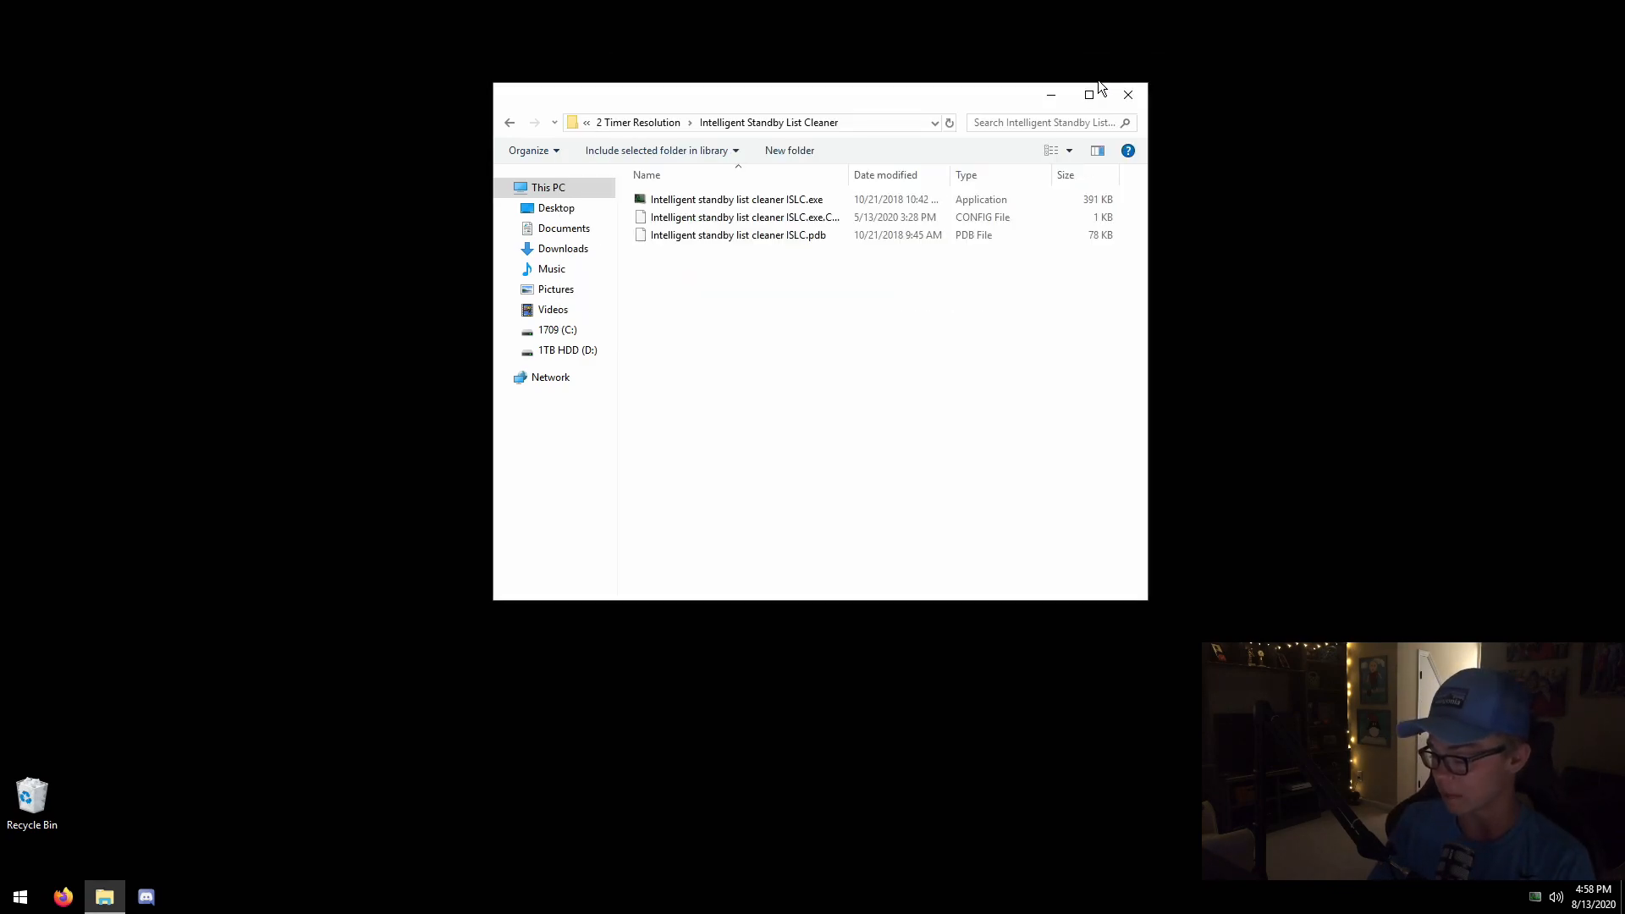
Create a shortcut to Intelligent standby list cleaner ISLC.exe and rename it ISLC.
right_click(645, 198)
left_click(718, 491)
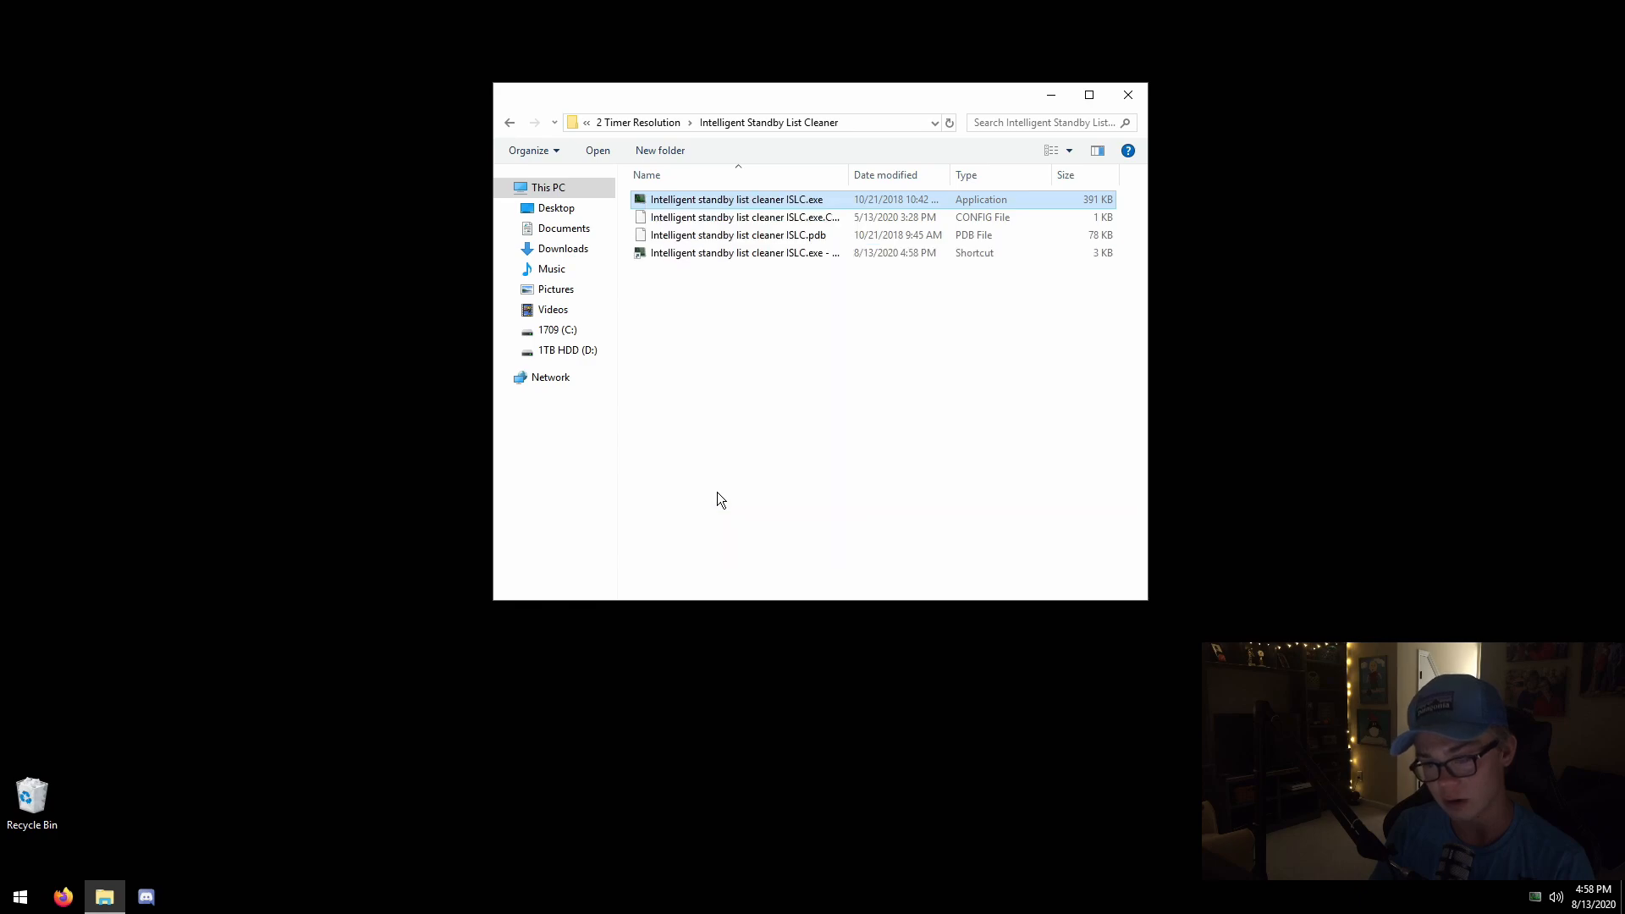
right_click(720, 219)
left_click(745, 555)
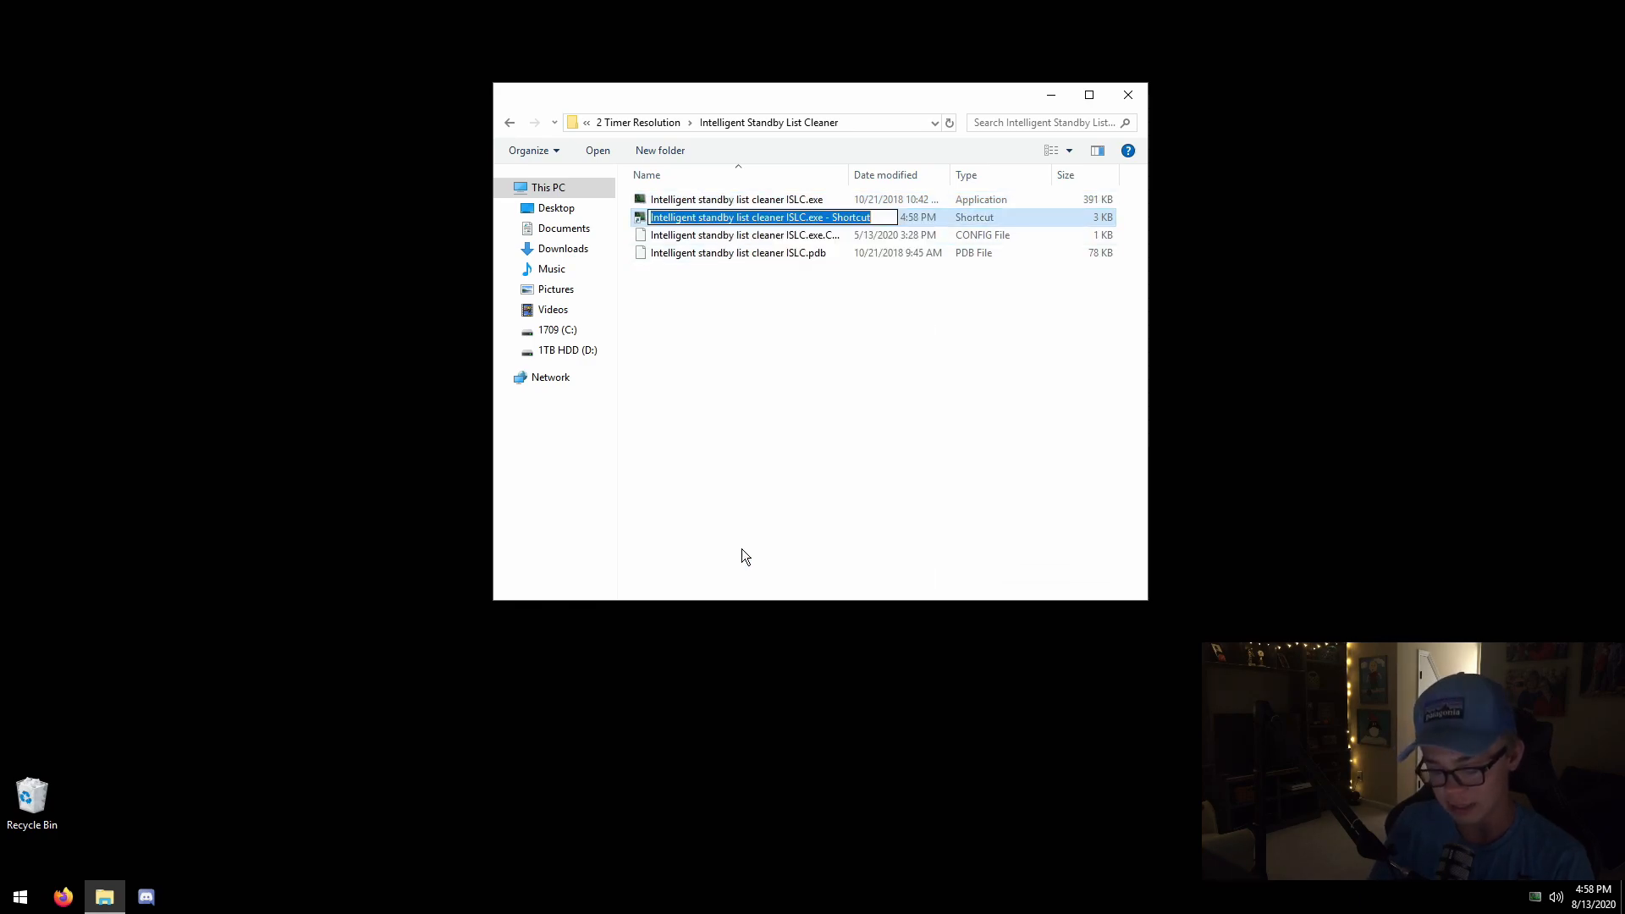
type("ISLC")
key("Return")
Move the ISLC shortcut into the 2 Timer Resolution folder, check the Startup folder, and delete the moved shortcut.
left_click_drag(674, 259, 649, 123)
left_click(648, 123)
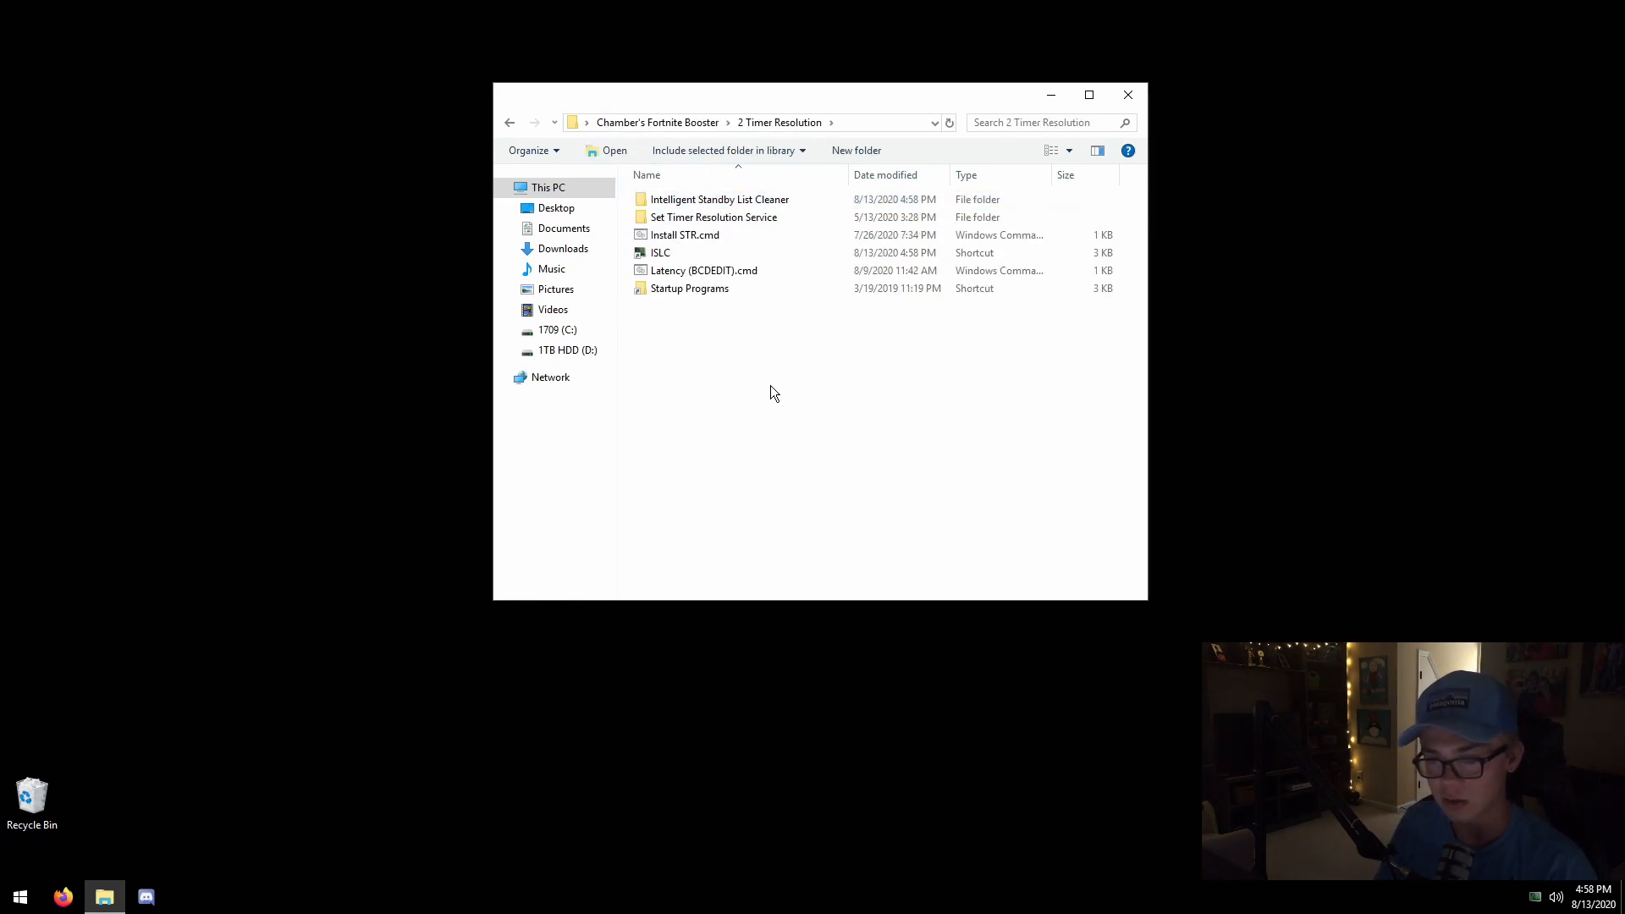
double_click(692, 293)
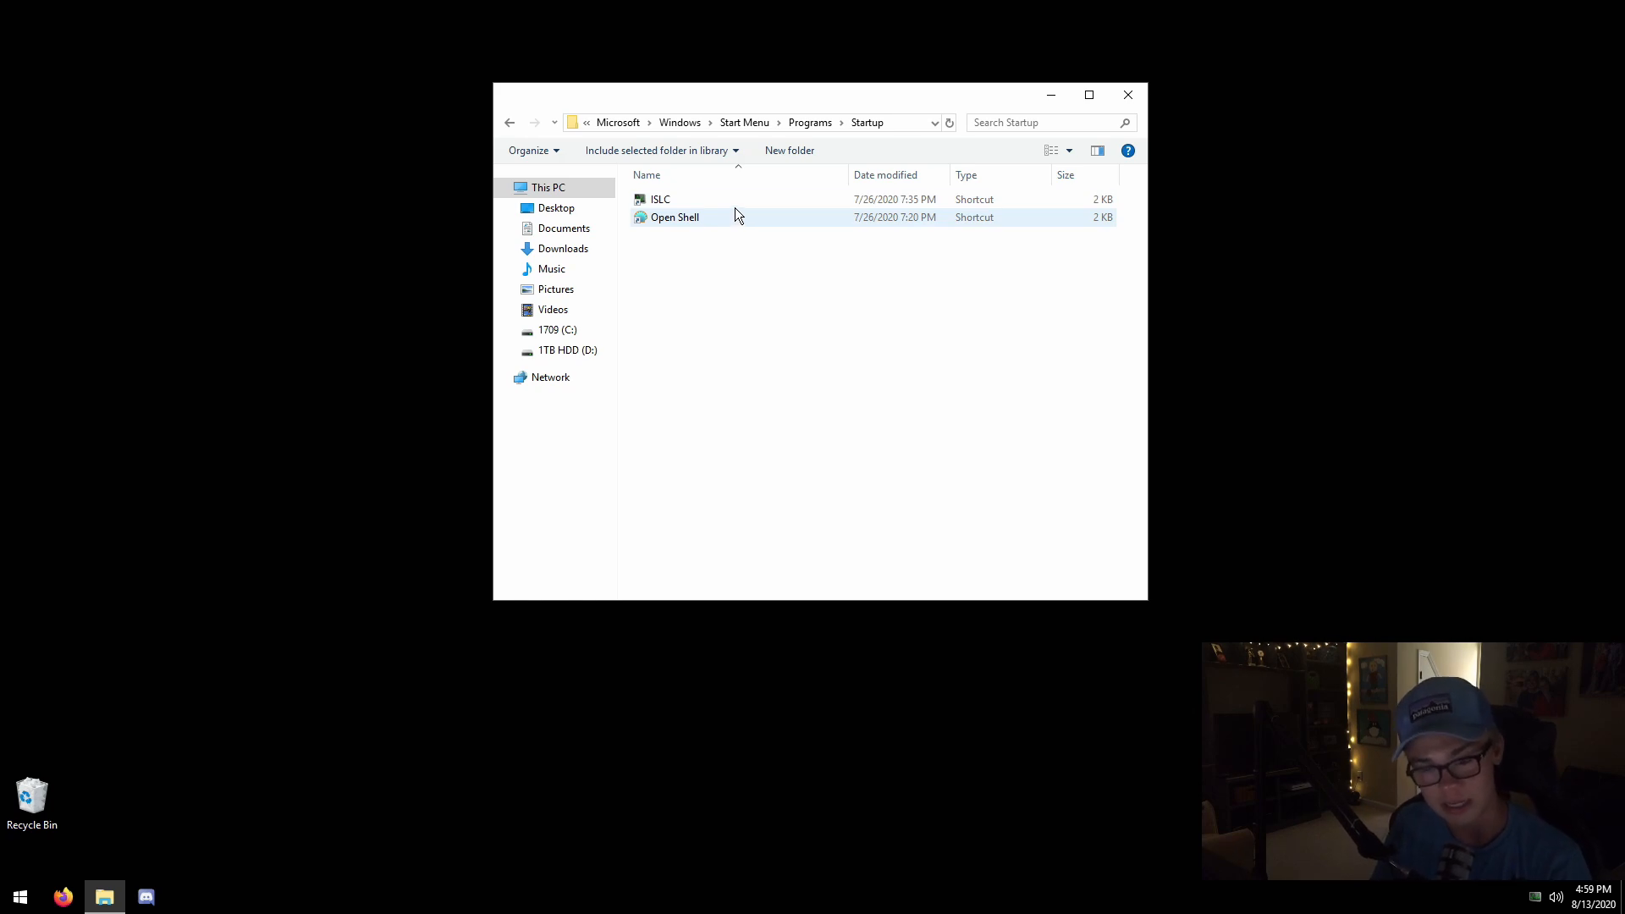
key("alt+Left")
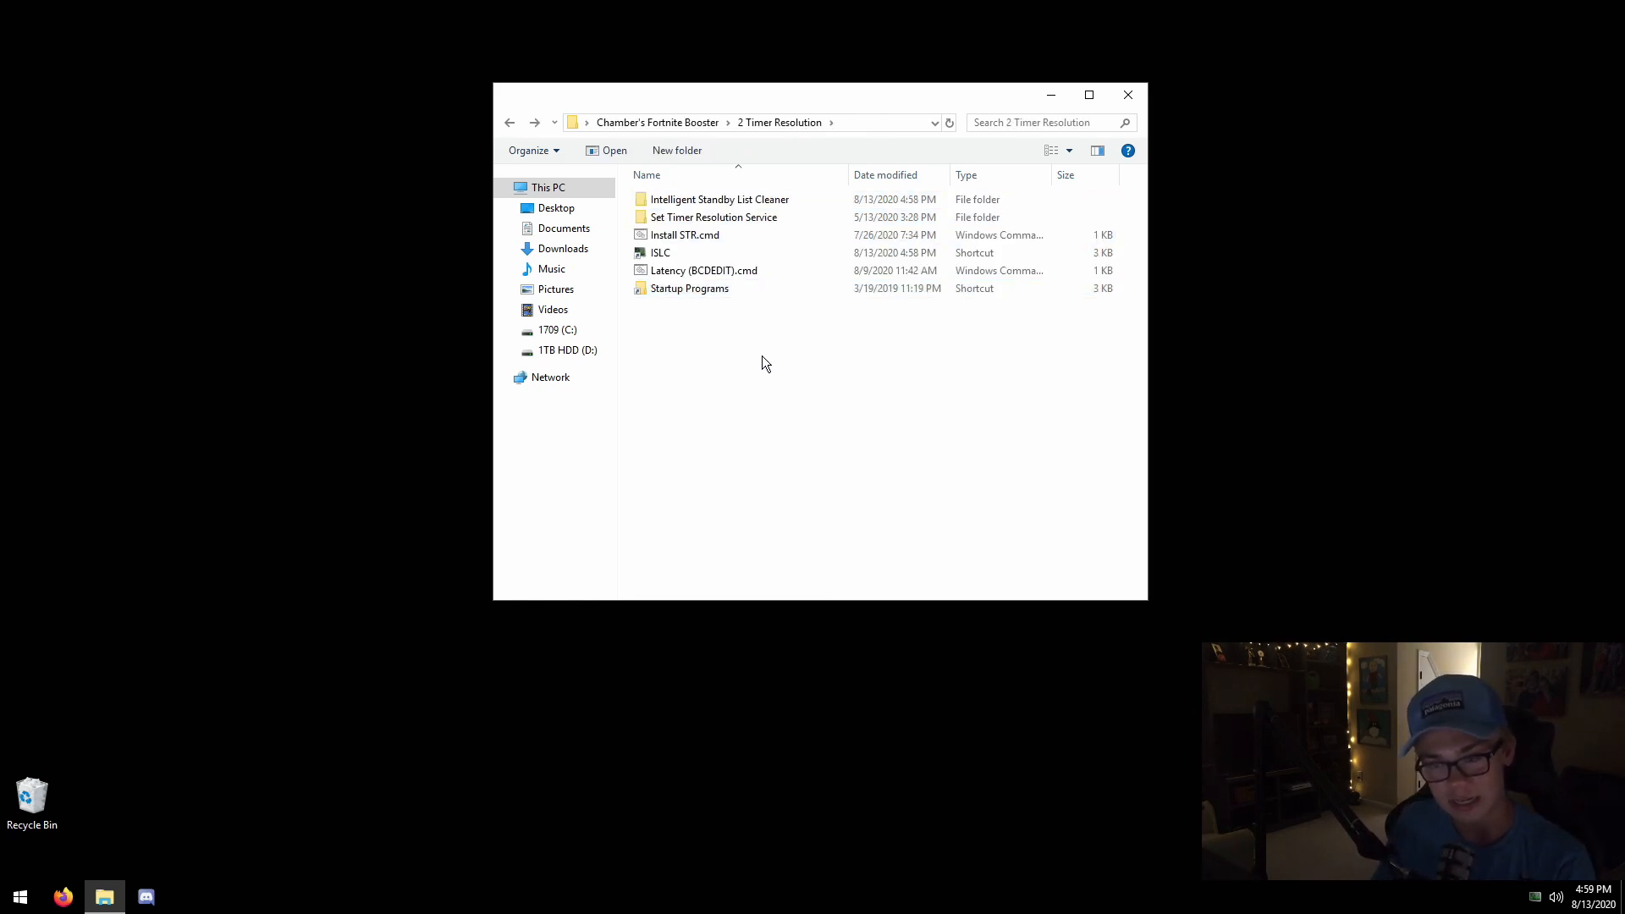
left_click(677, 253)
key("Delete")
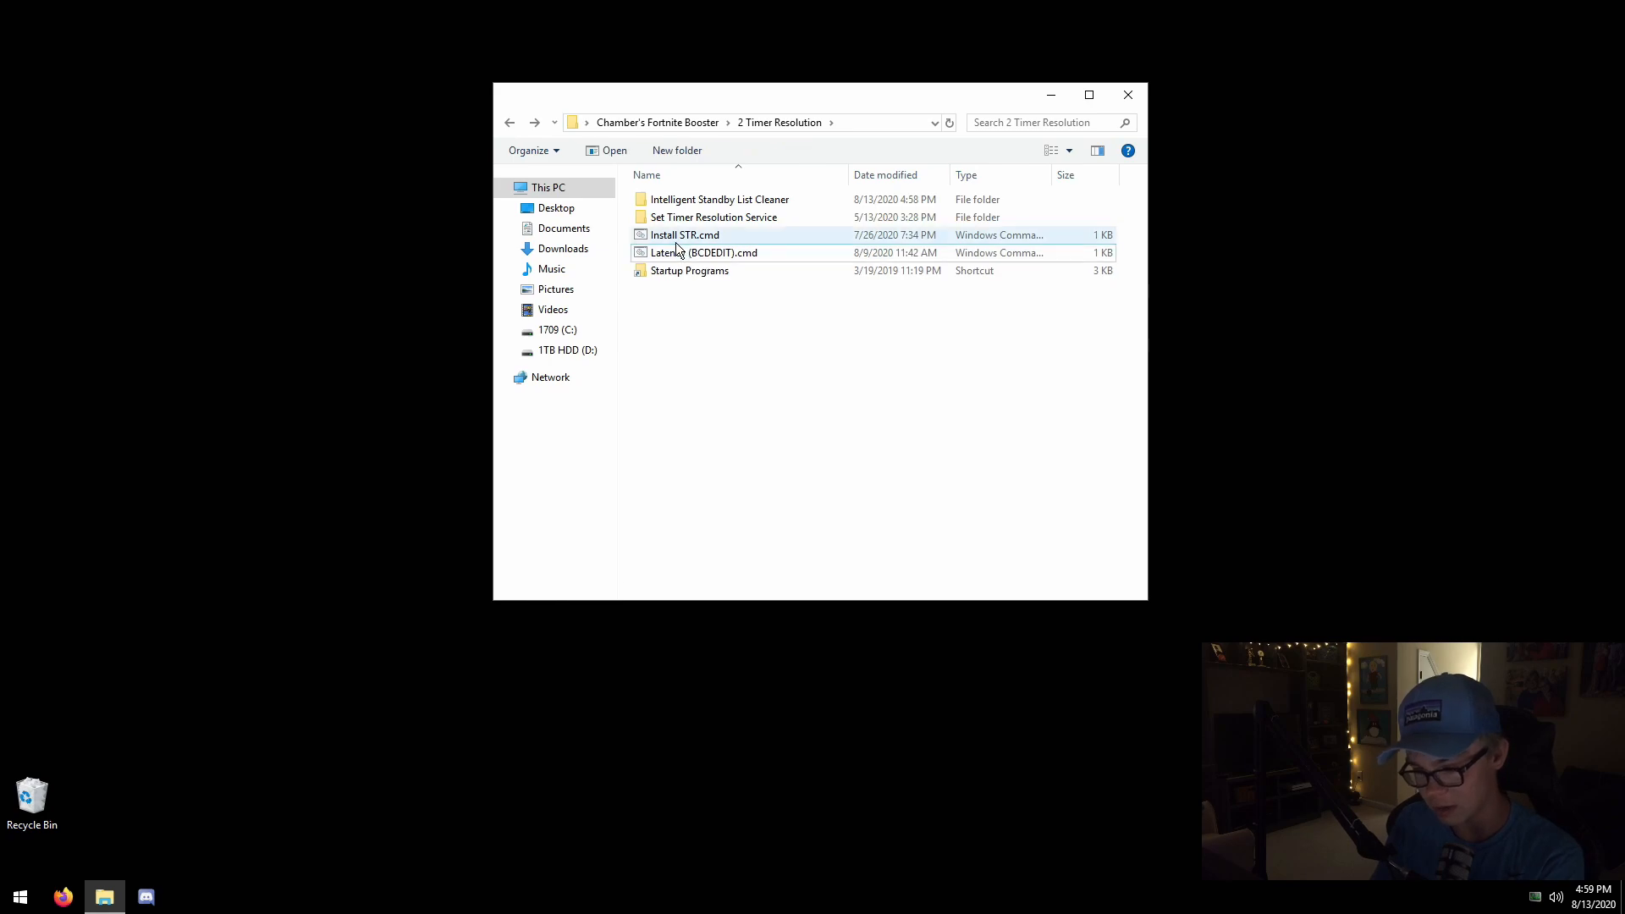
Move the Set Timer Resolution Service folder from 2 Timer Resolution into Program Files on the C: drive.
left_click_drag(671, 224, 1348, 181)
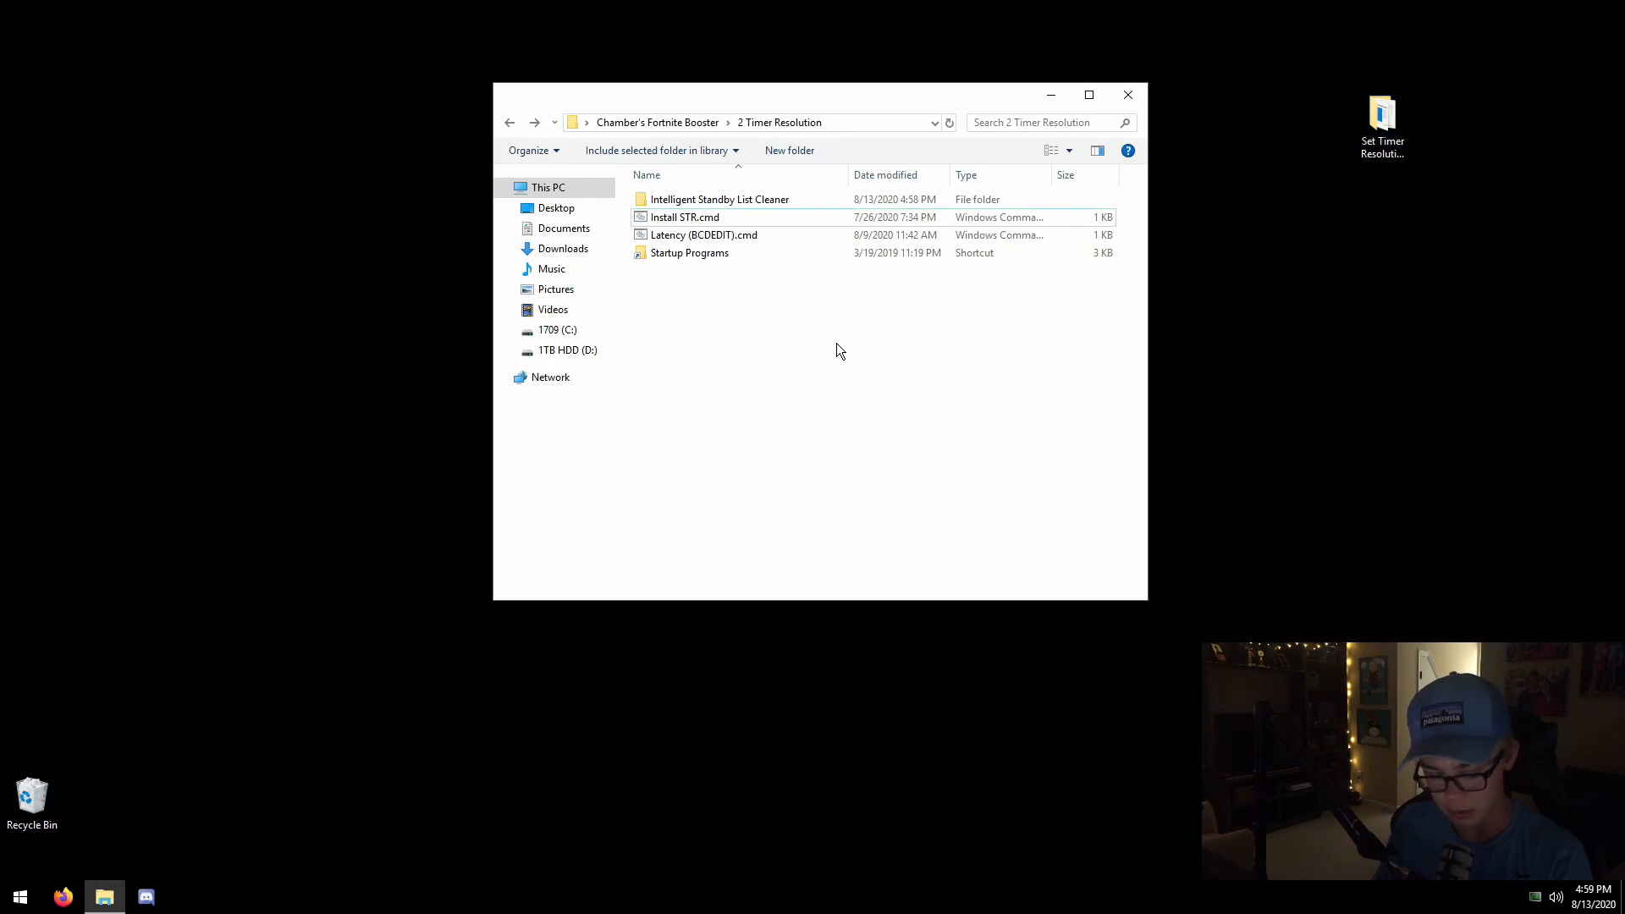
key("super+e")
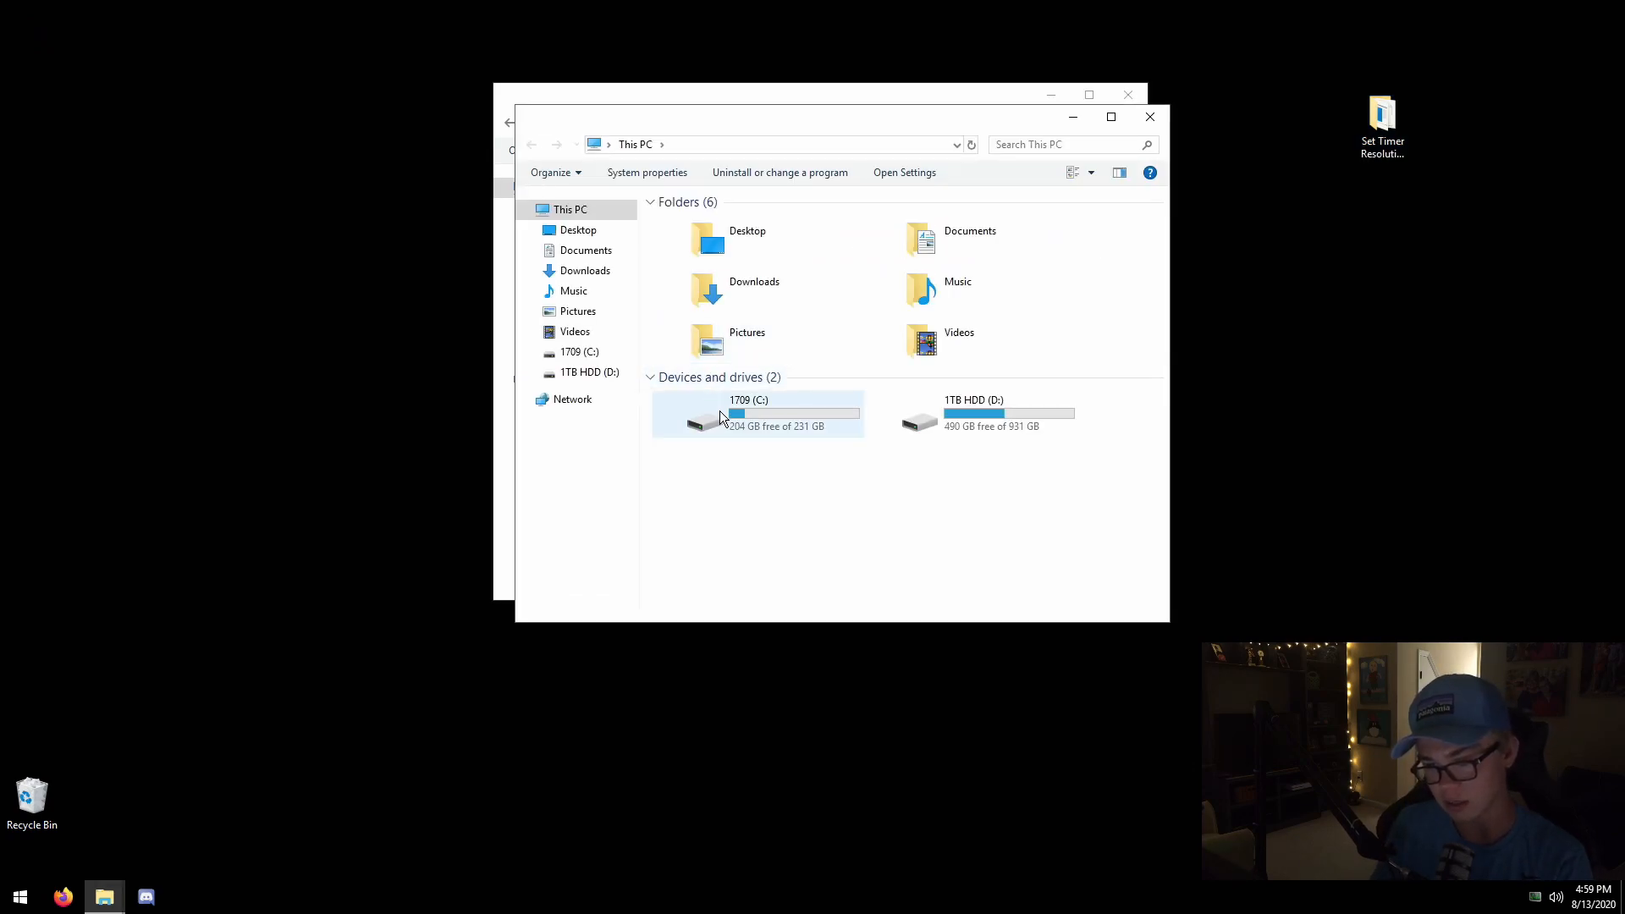
double_click(720, 419)
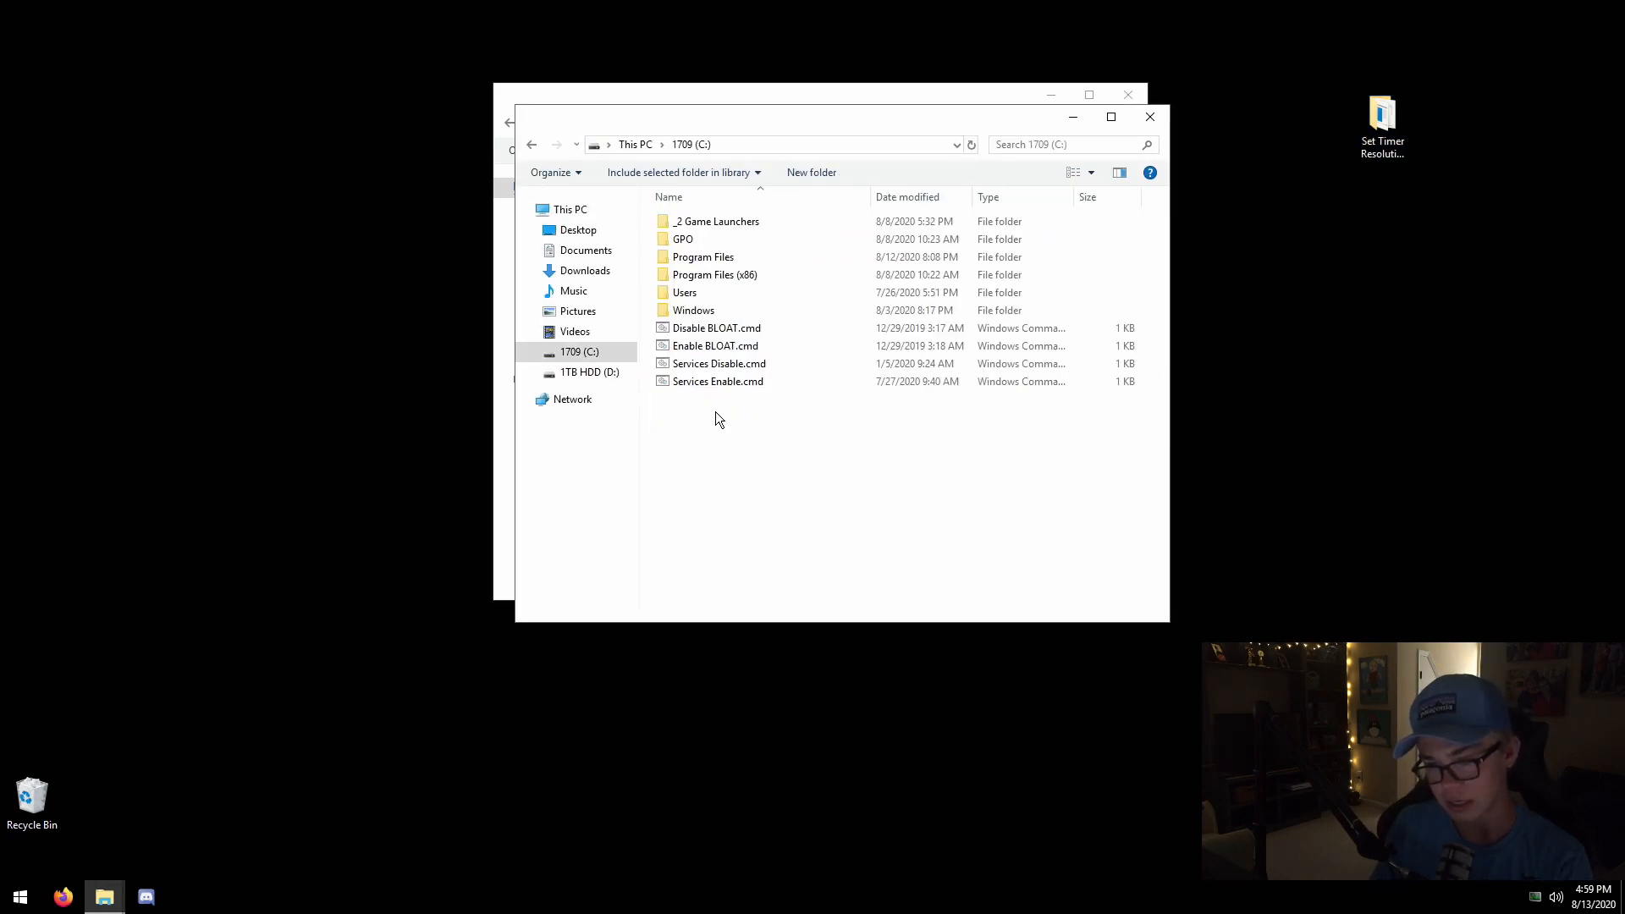
double_click(690, 258)
scroll(976, 338, "down", 7)
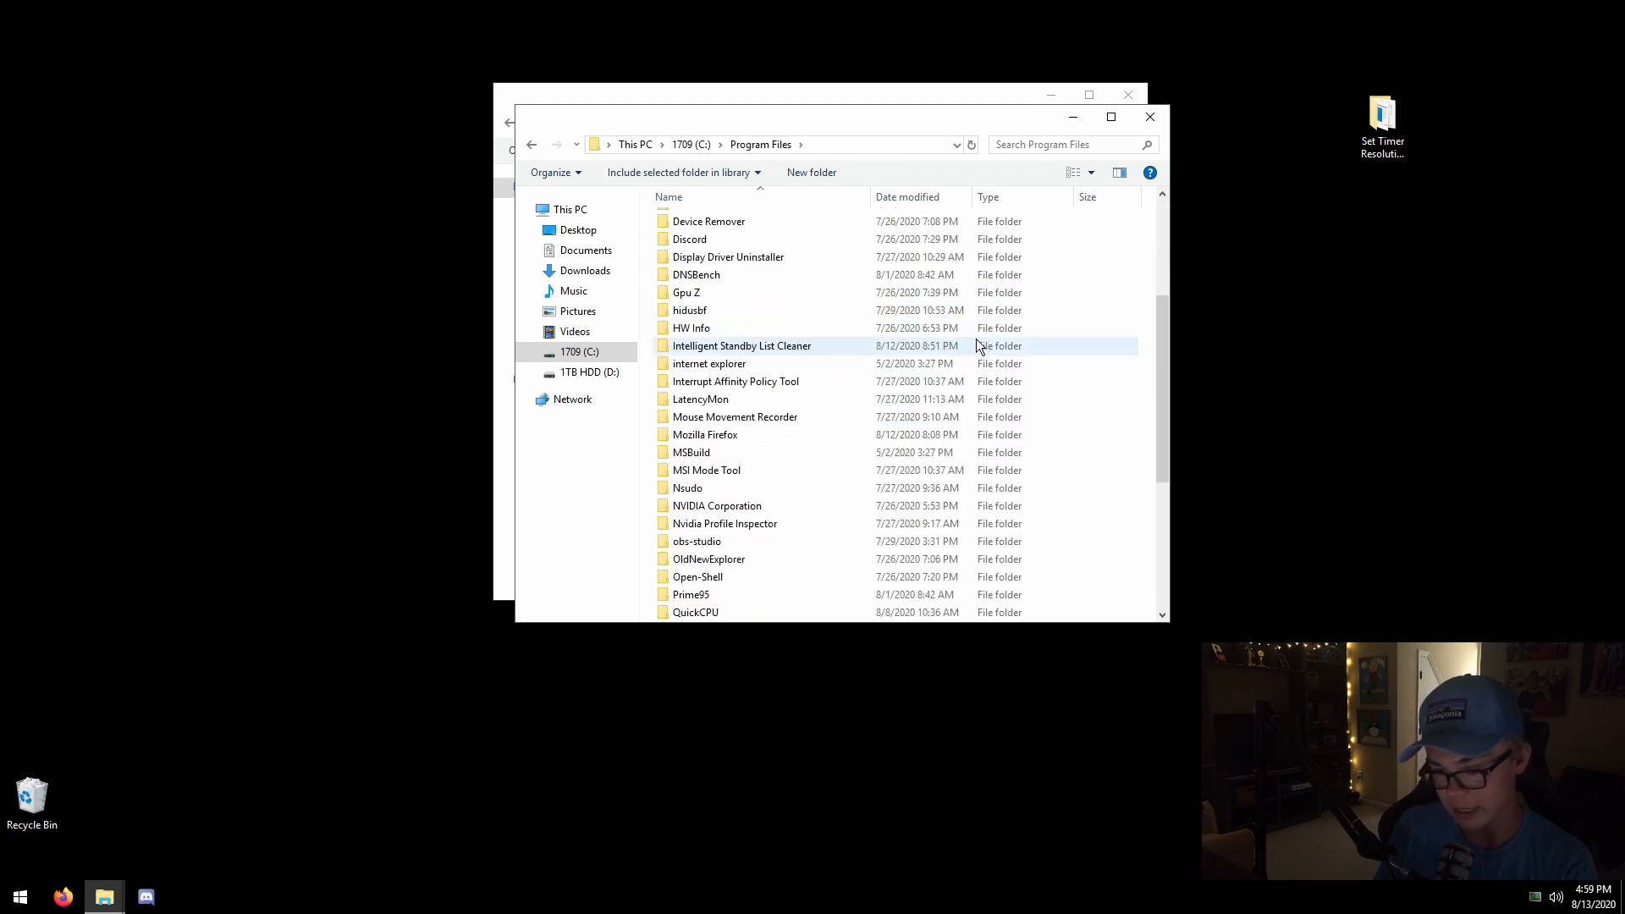
scroll(980, 377, "down", 1)
left_click_drag(1380, 117, 1141, 342)
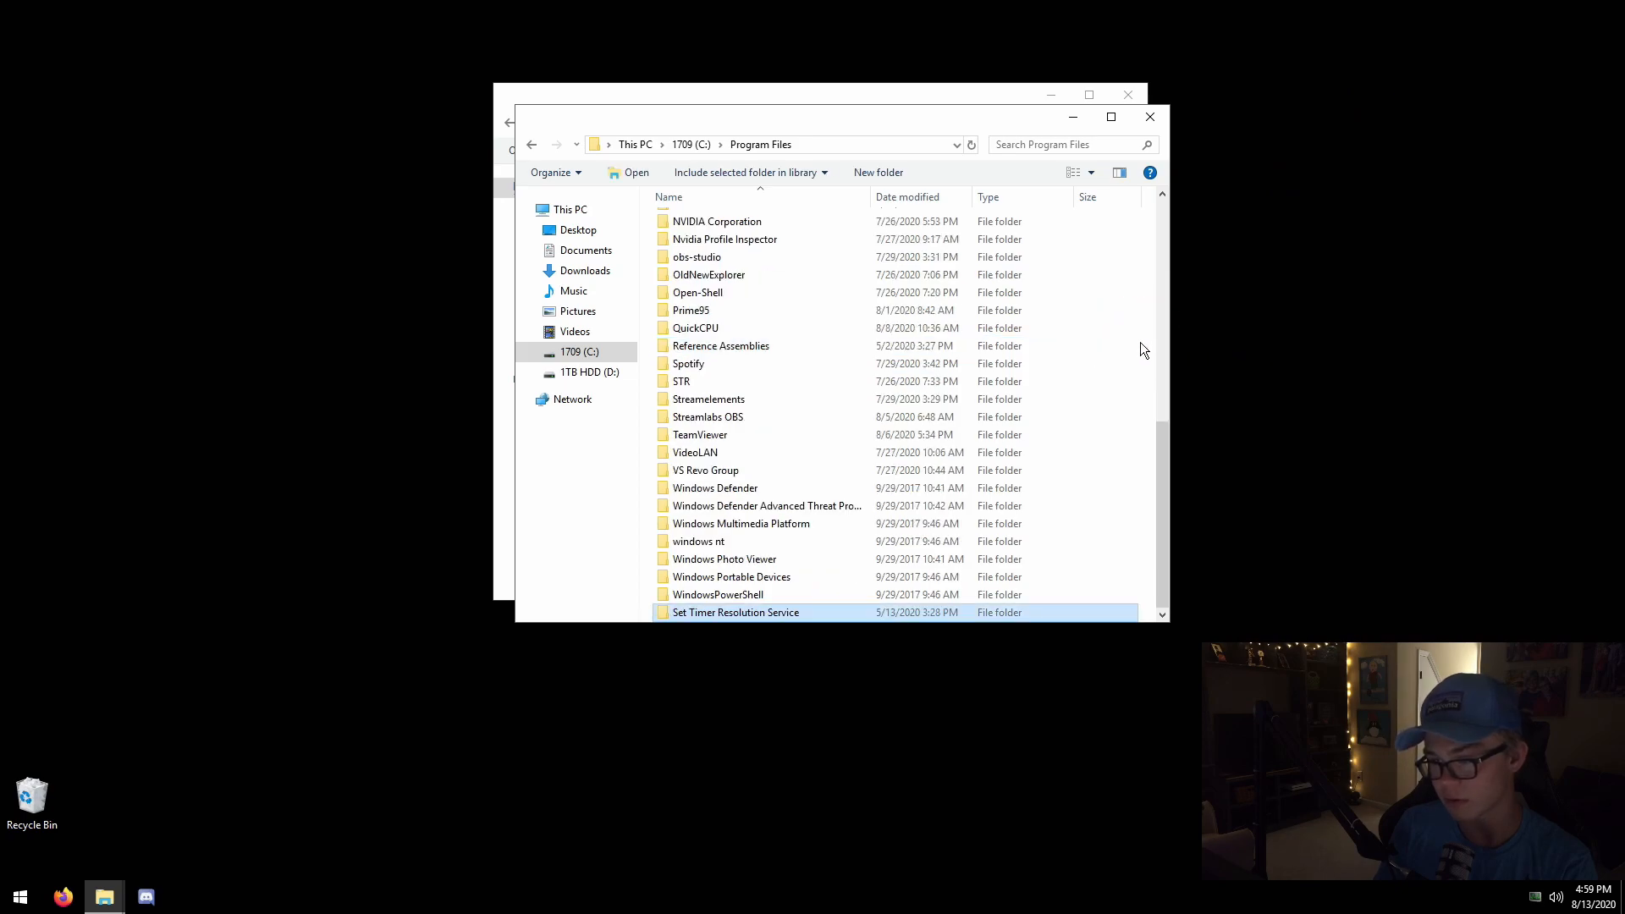
Undo and redo the folder move into Program Files, and close that folder window.
key("ctrl+z")
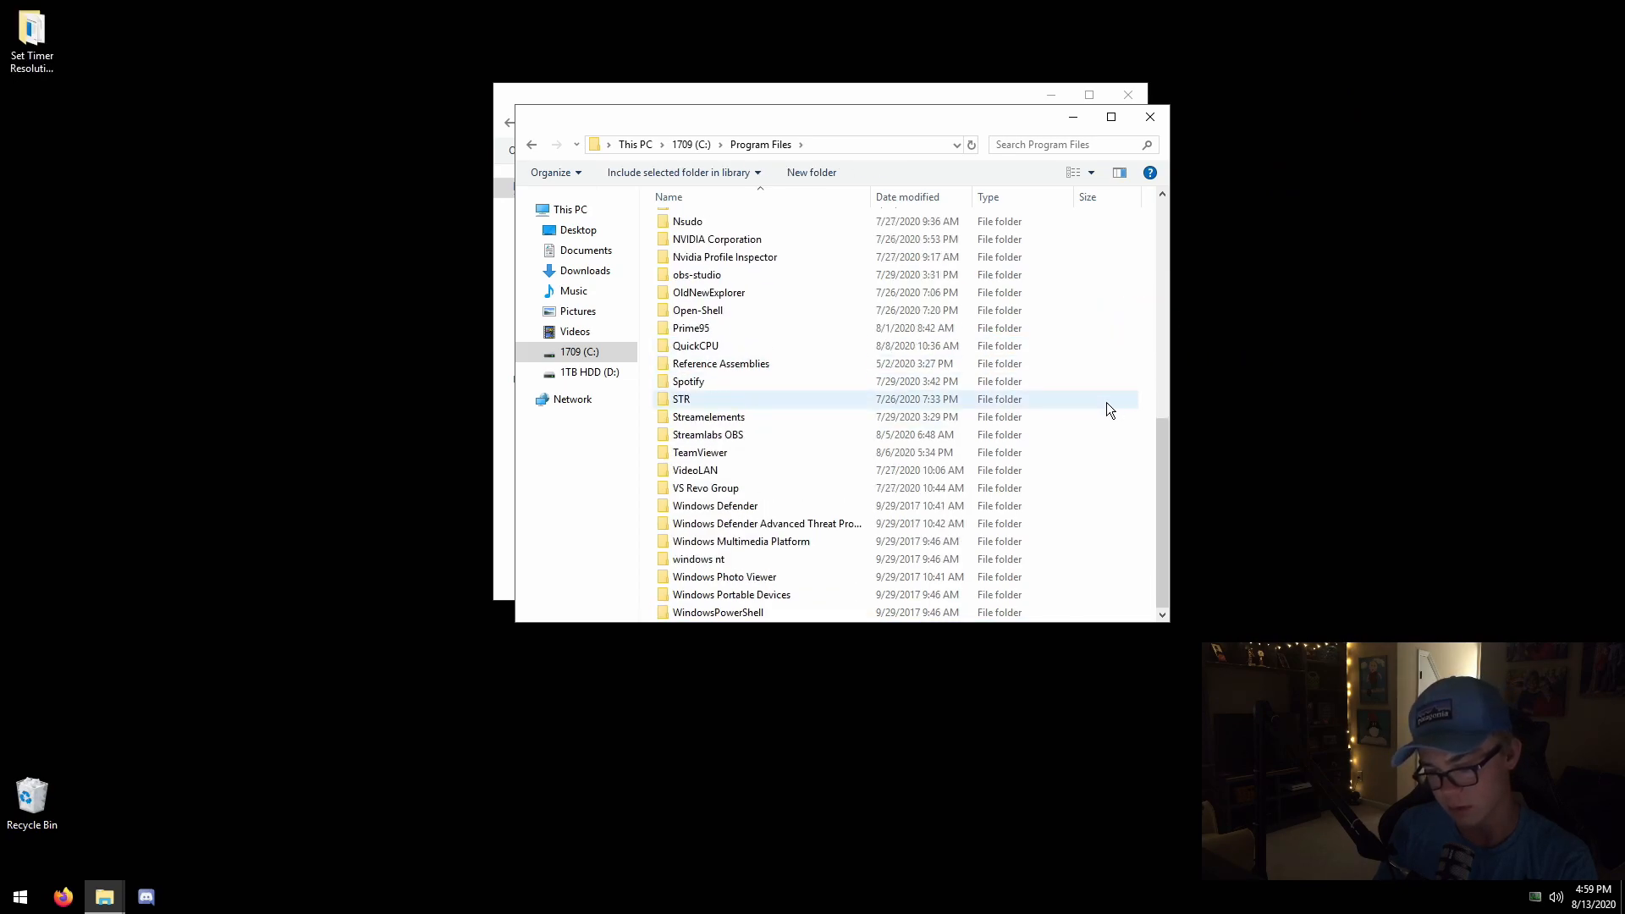
key("ctrl+y")
scroll(931, 423, "up", 1)
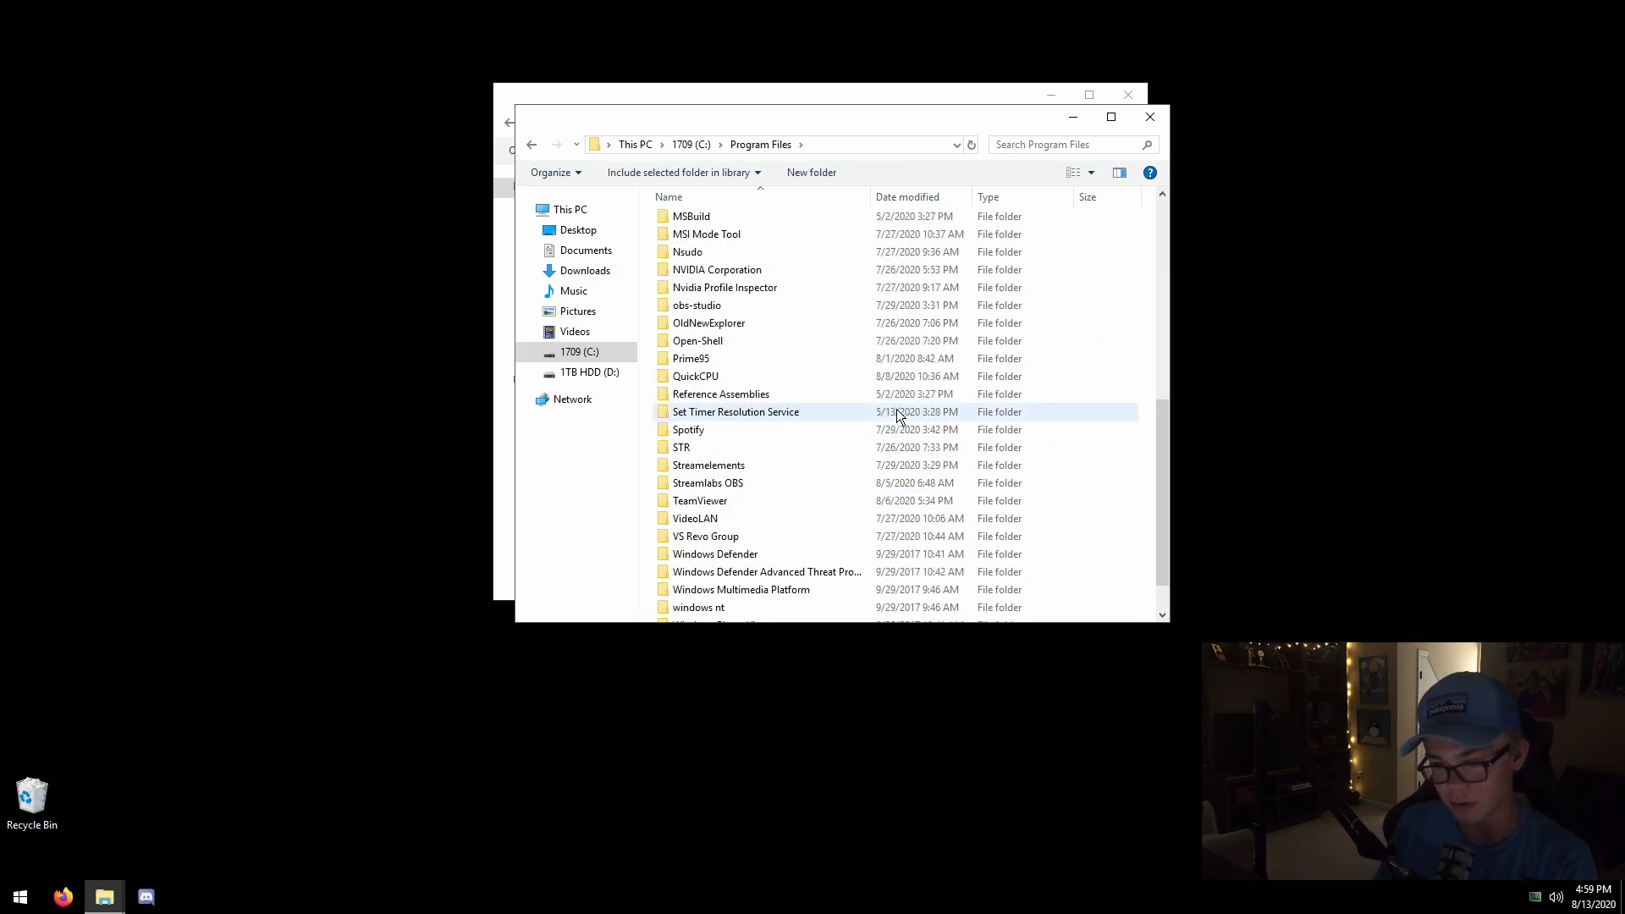
key("alt+Left")
key("alt+Left")
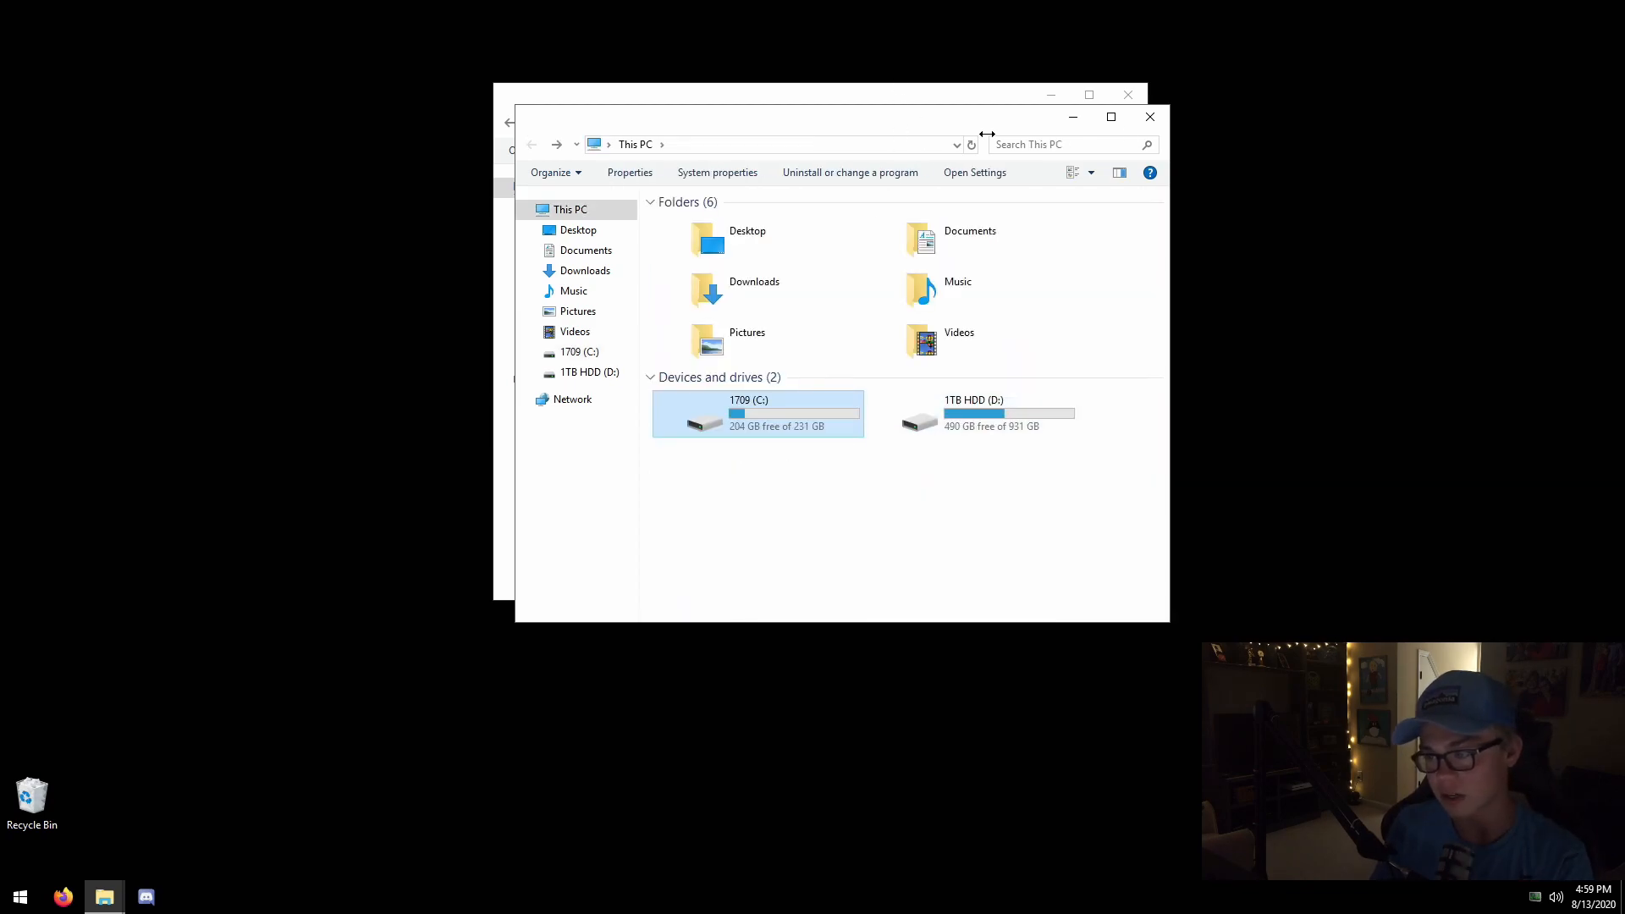
left_click(1151, 116)
Run services.msc to open the Services console and reposition its window.
left_click(696, 219)
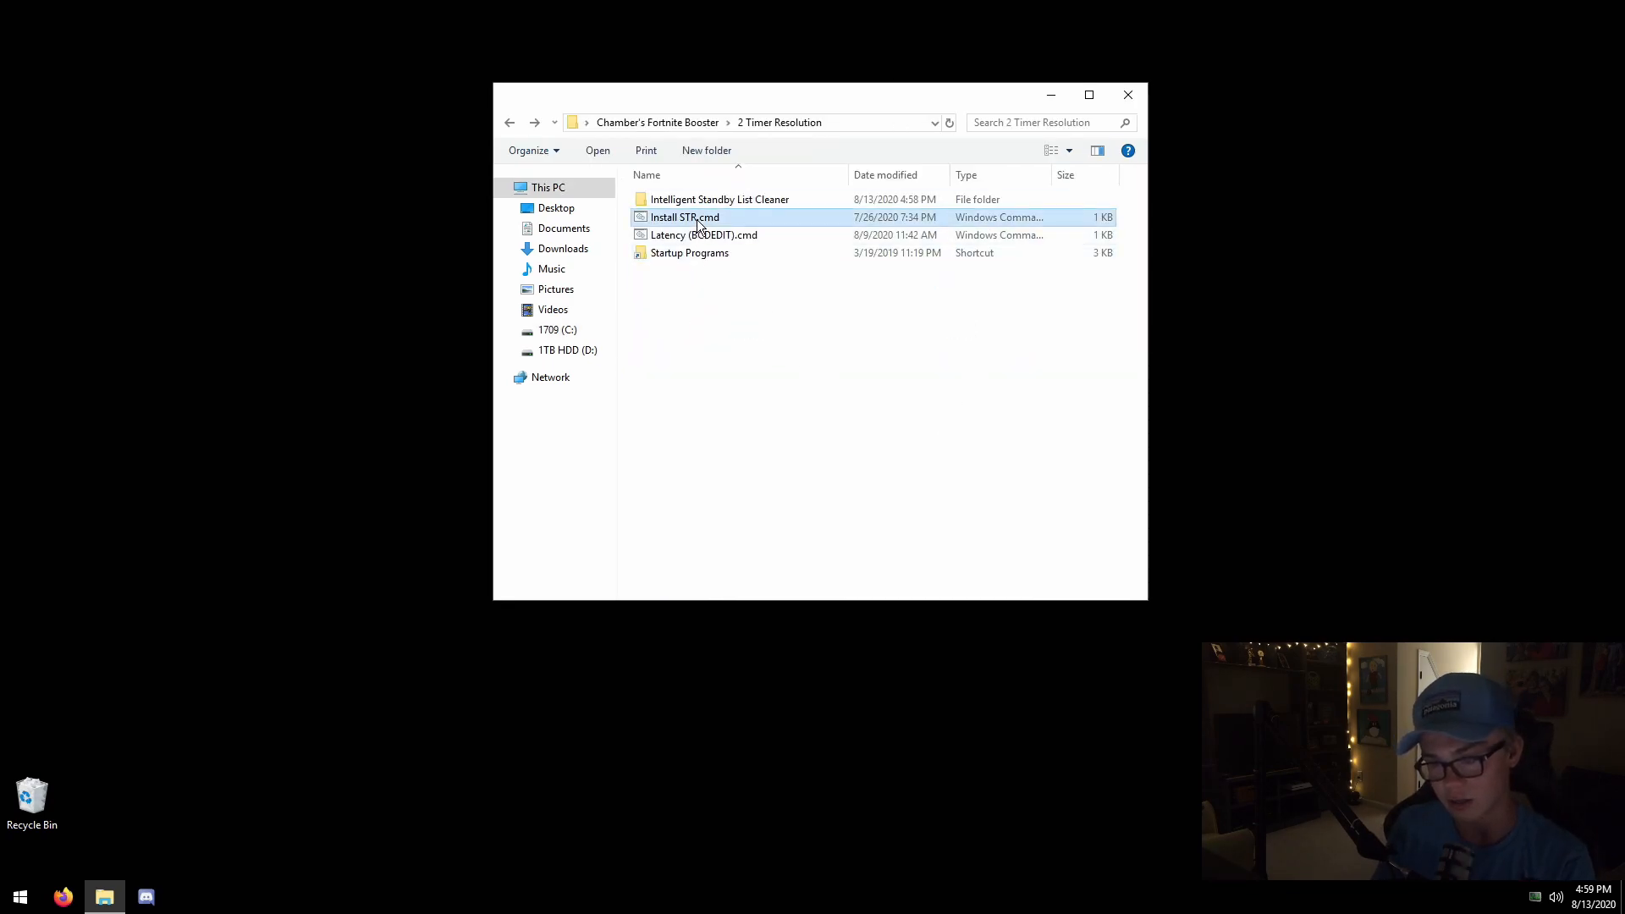
key("super+r")
type("services.msc")
key("Return")
left_click_drag(844, 122, 714, 100)
Search the services list for the Set Timer Resolution service among the entries starting with S.
left_click(794, 265)
key("s")
key("s")
key("s")
key("s")
key("s")
key("s")
key("s")
key("s")
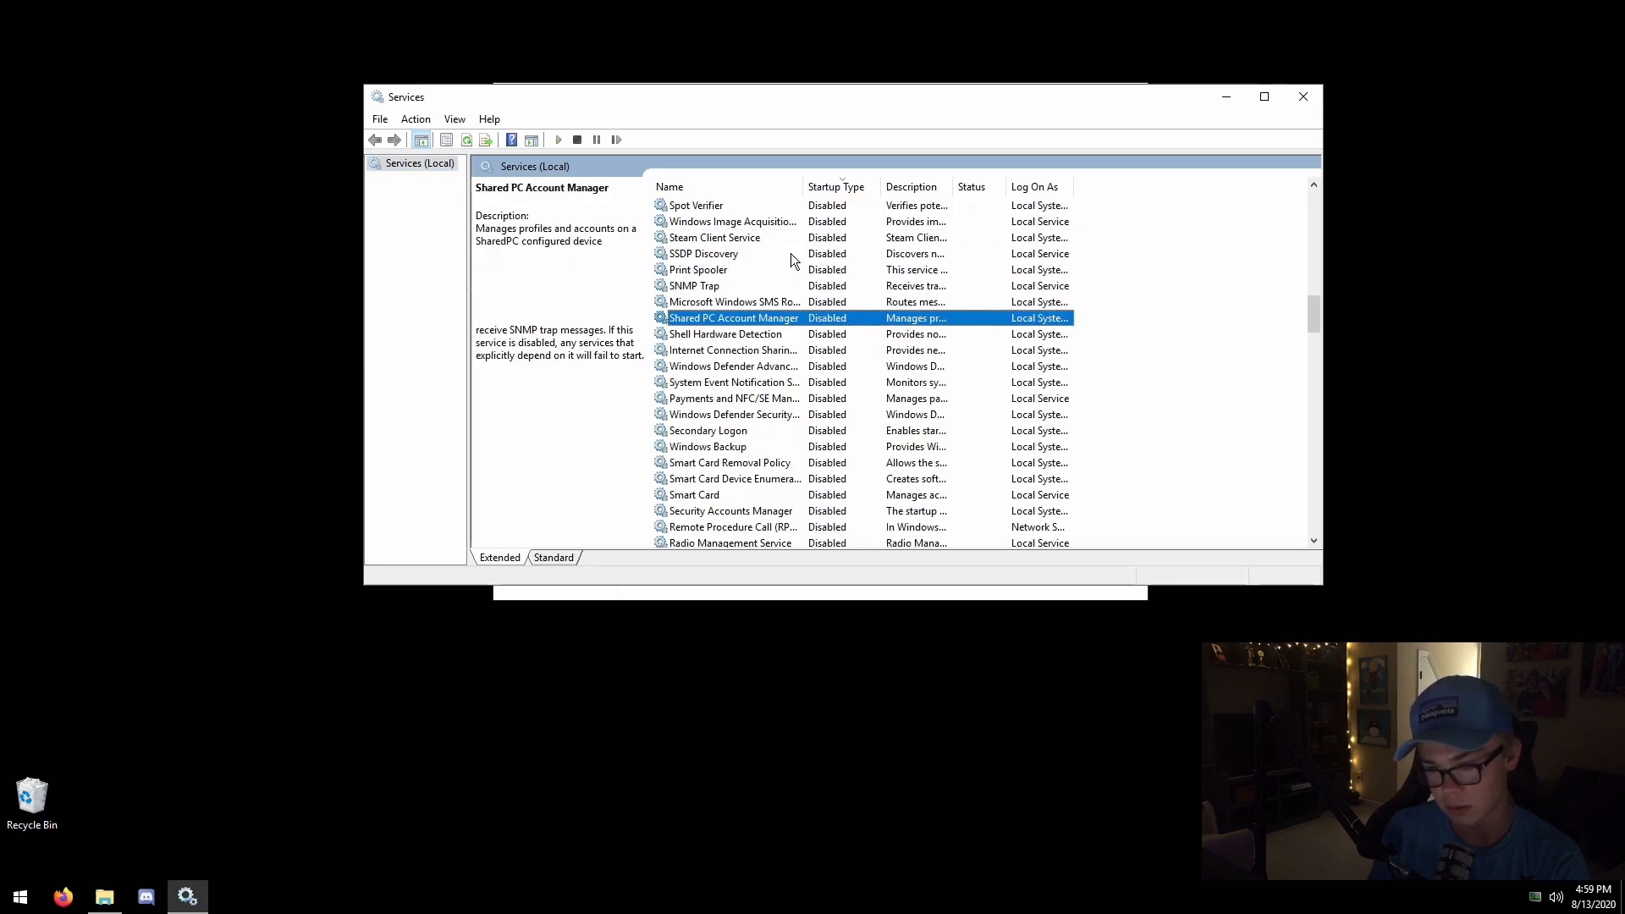
key("s")
key("s")
key("s")
key("s")
key("s")
key("s")
key("s")
key("s")
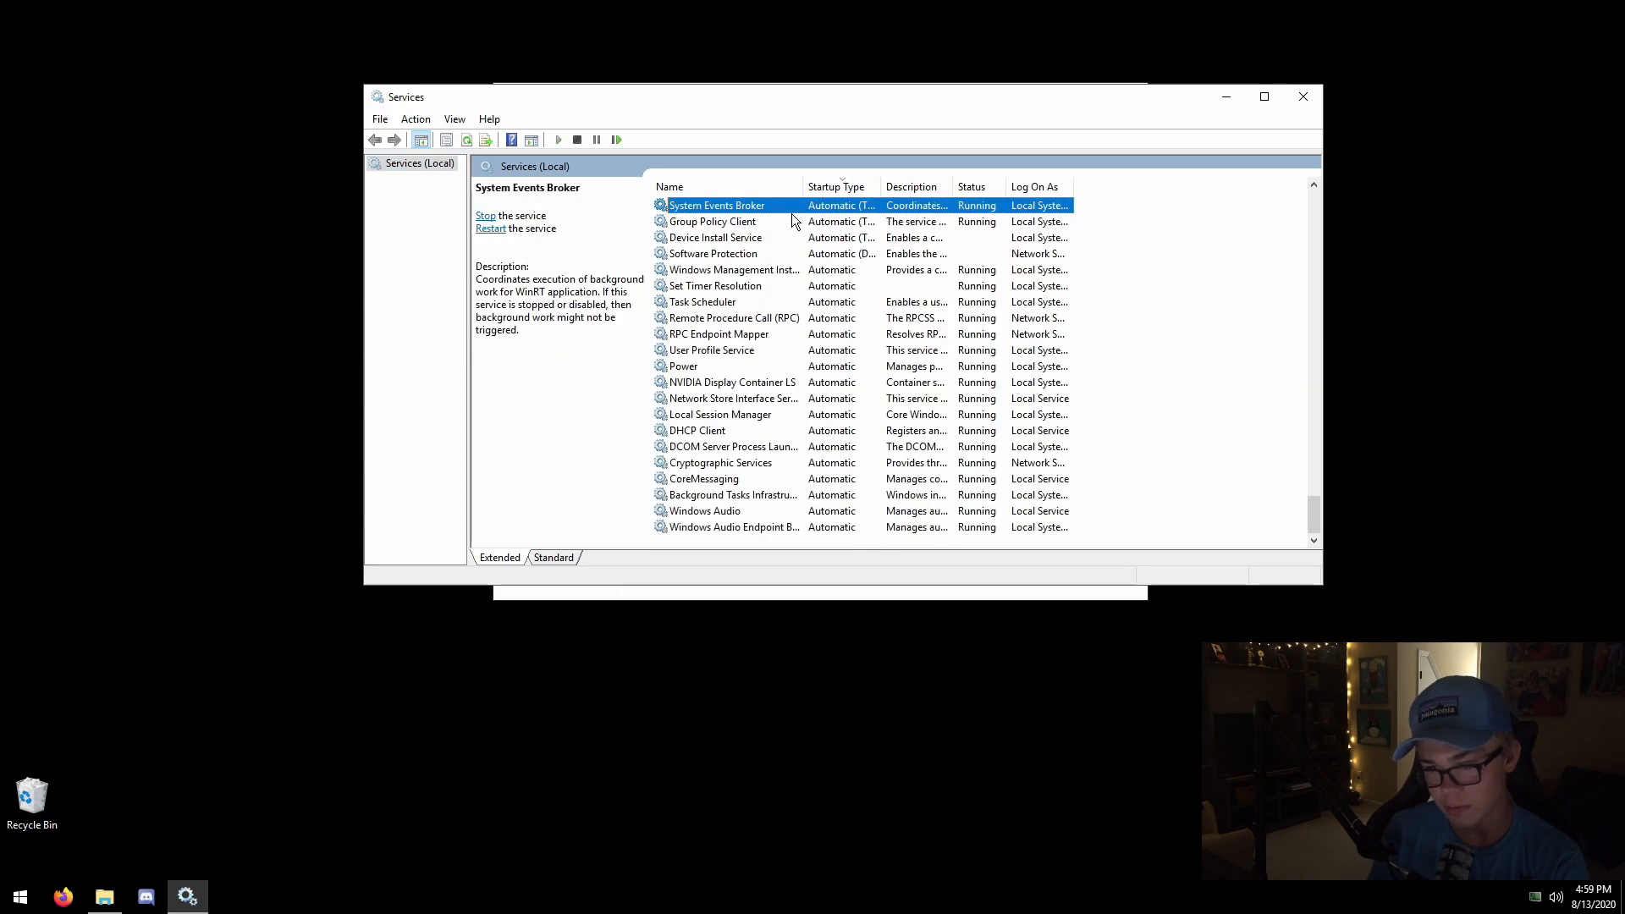
key("s")
key("s")
key("s")
key("s")
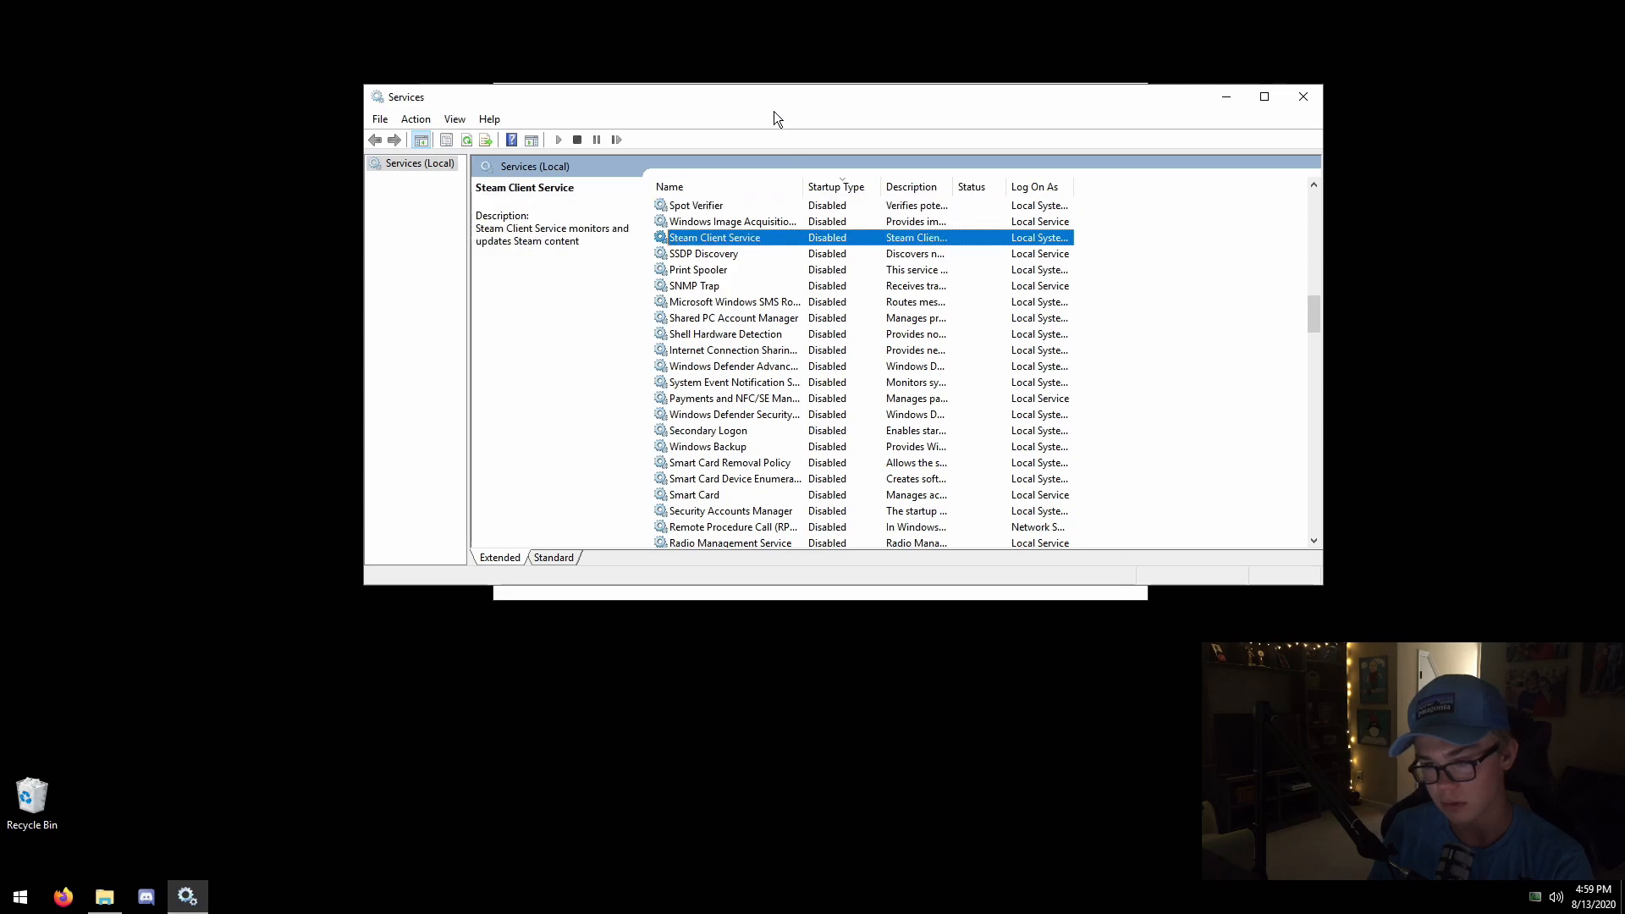
key("s")
key("y")
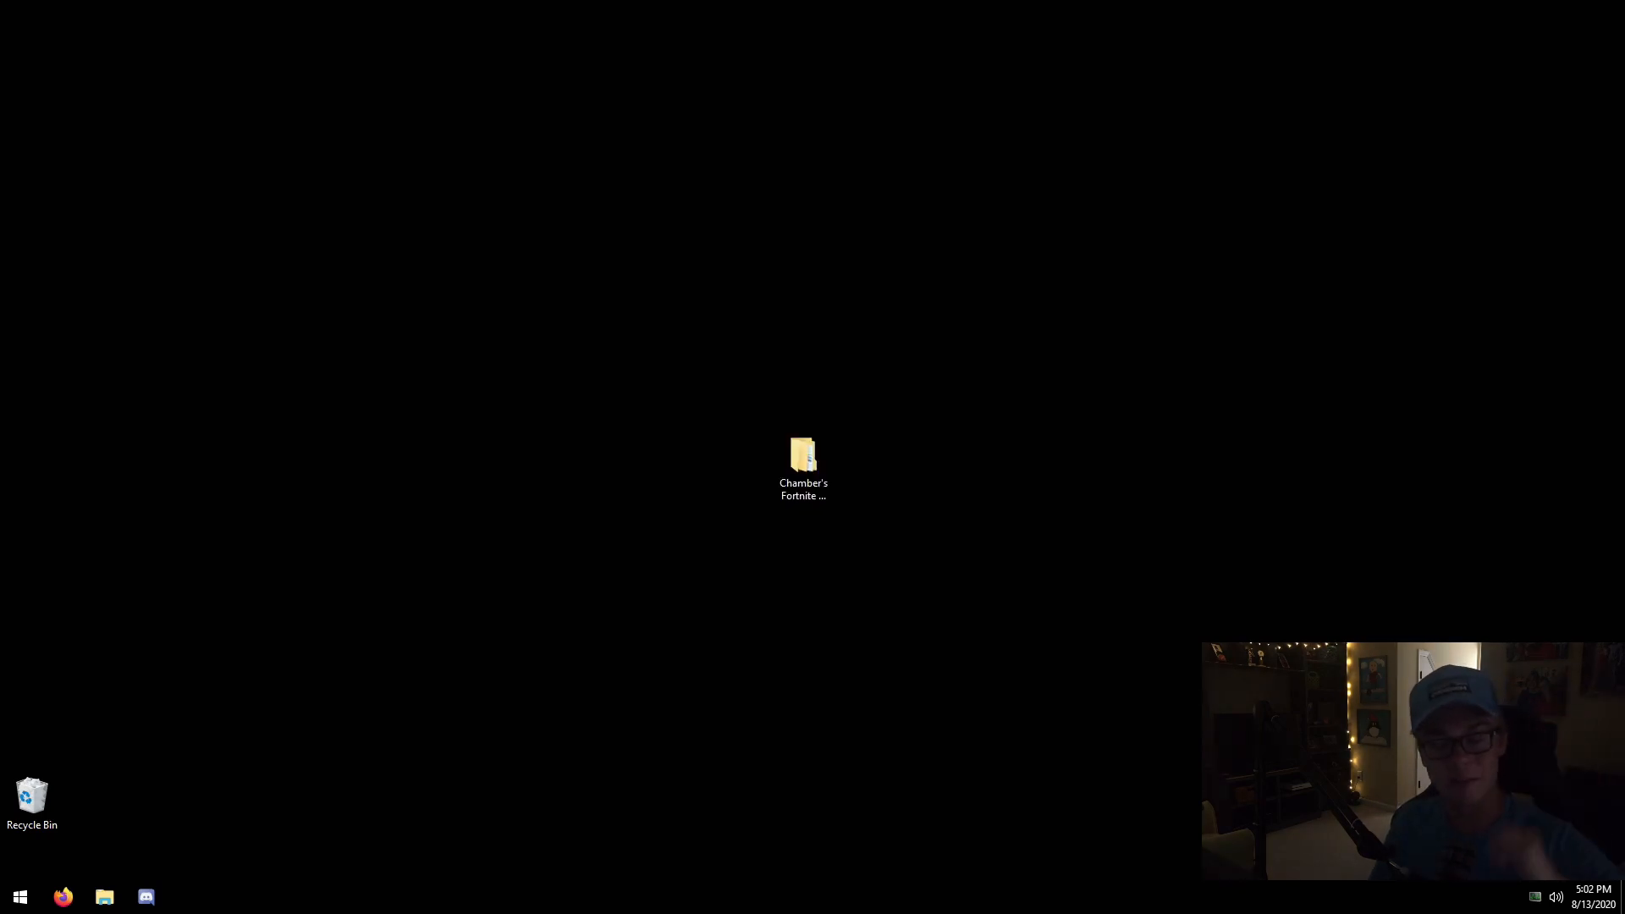
Open the 2 Timer Resolution folder from the Fortnite Booster folder on the desktop and select the Intelligent Standby List Cleaner folder.
double_click(830, 462)
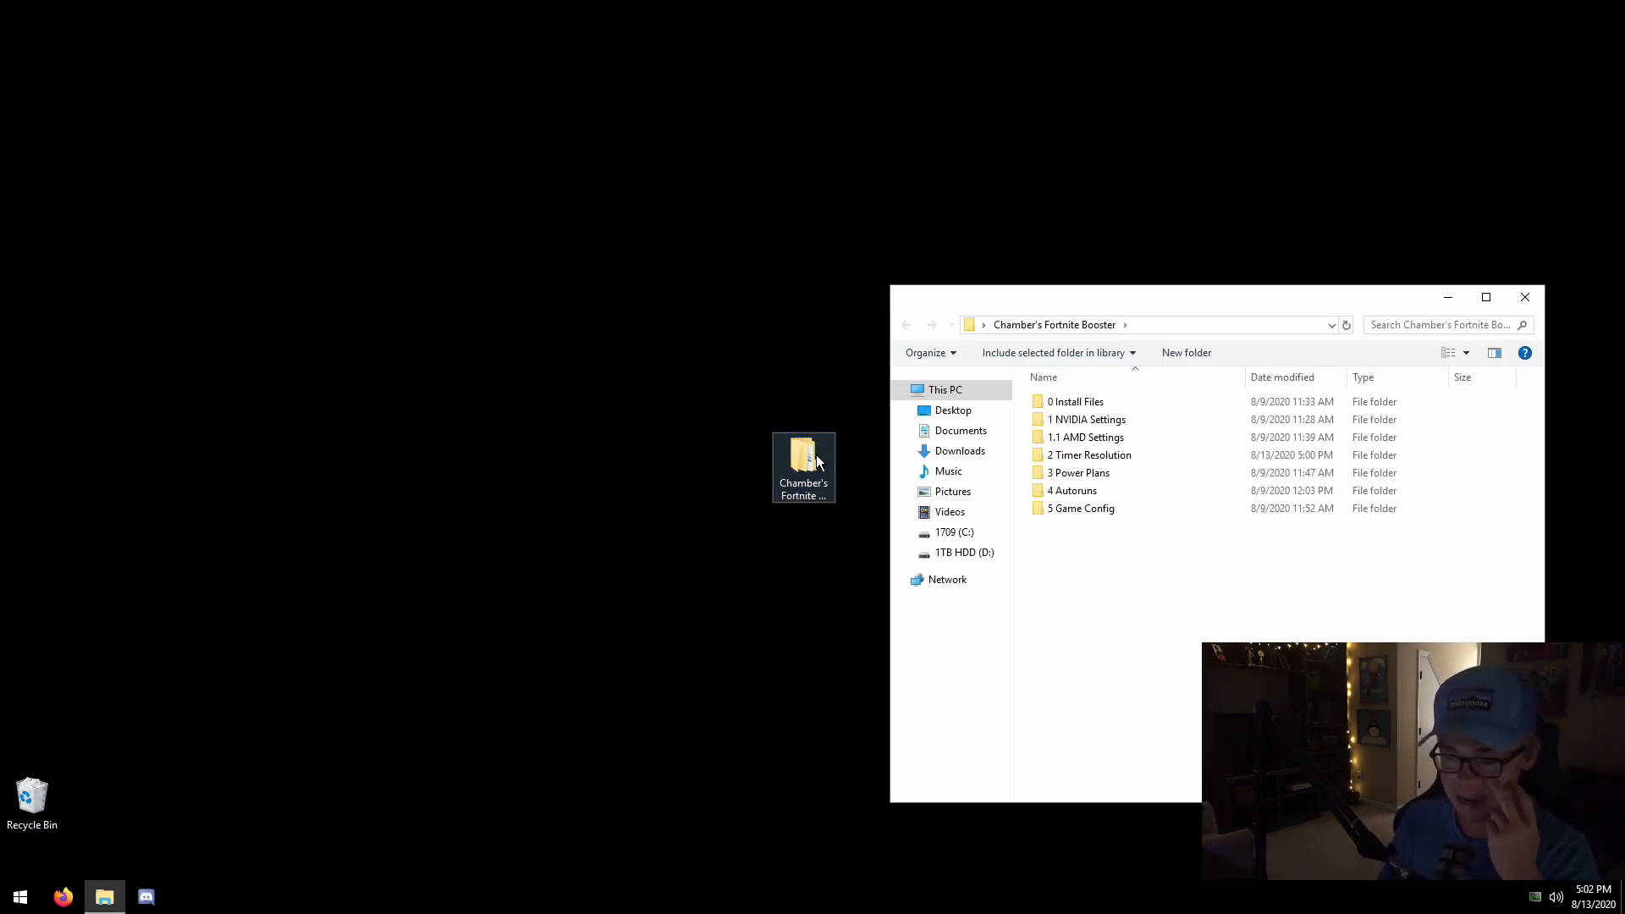
left_click_drag(1168, 299, 847, 207)
double_click(774, 365)
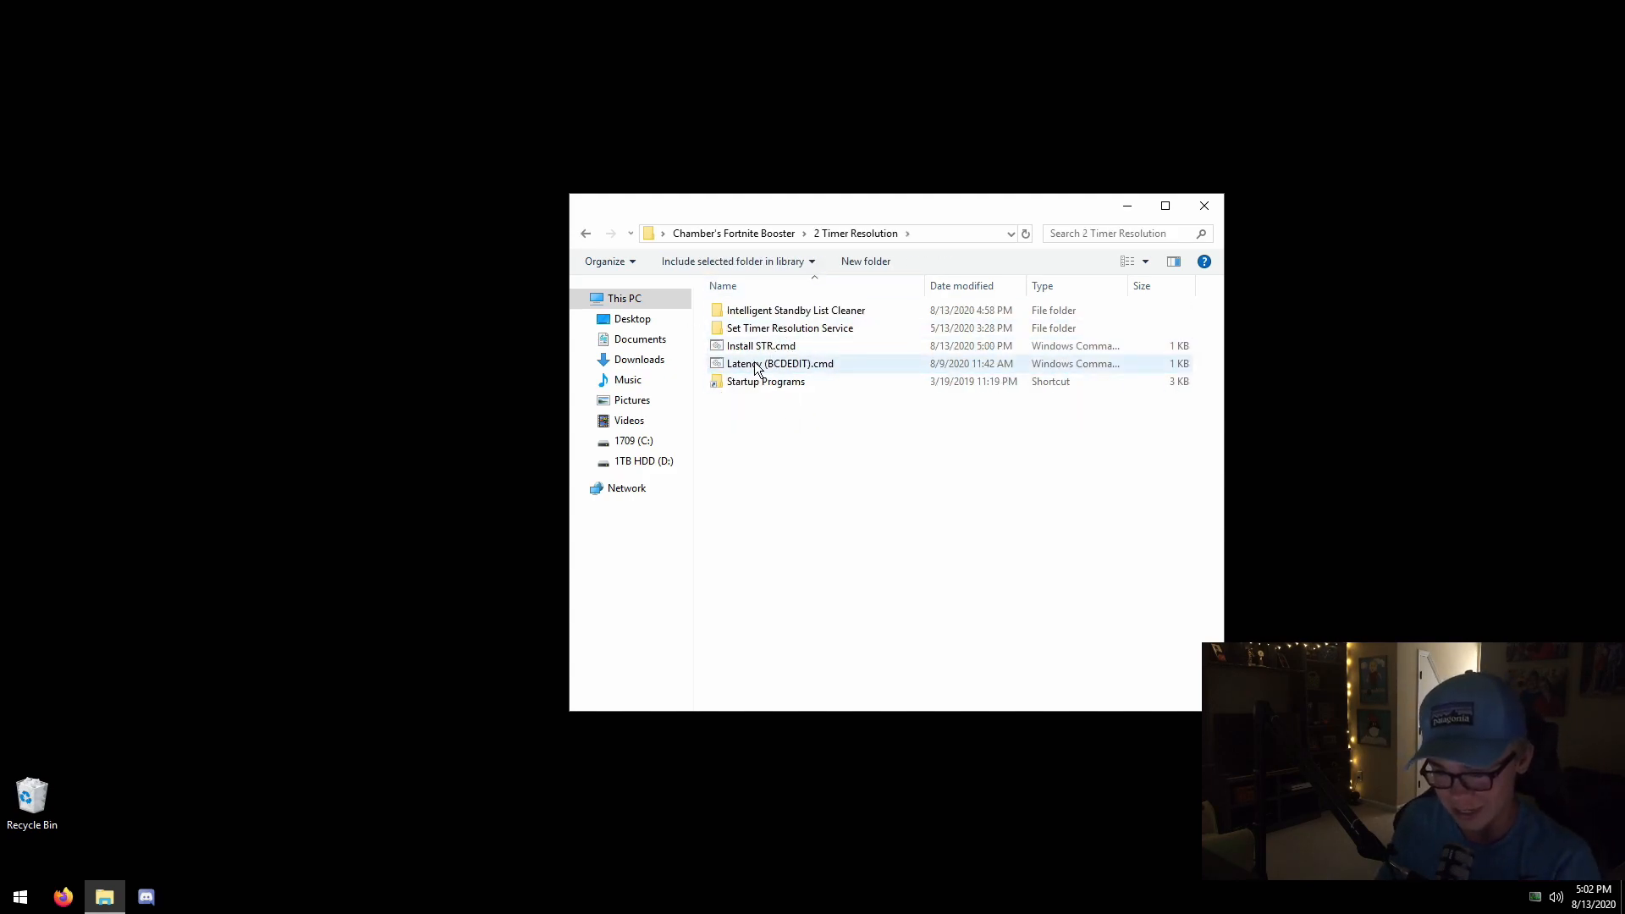
left_click(775, 312)
left_click(814, 470)
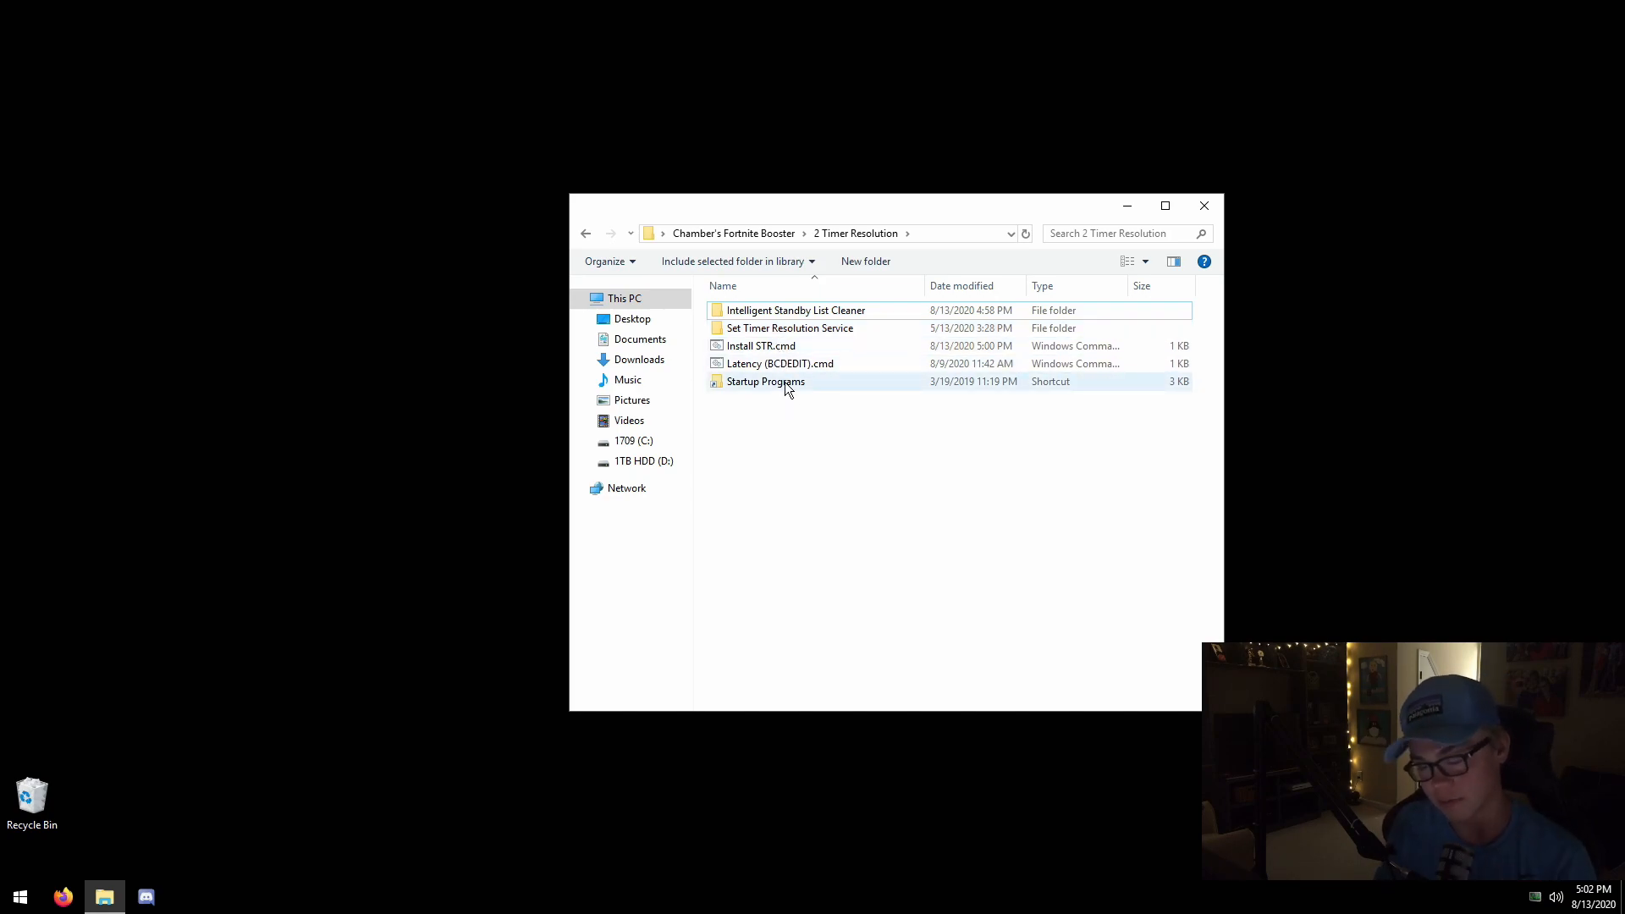
left_click(776, 318)
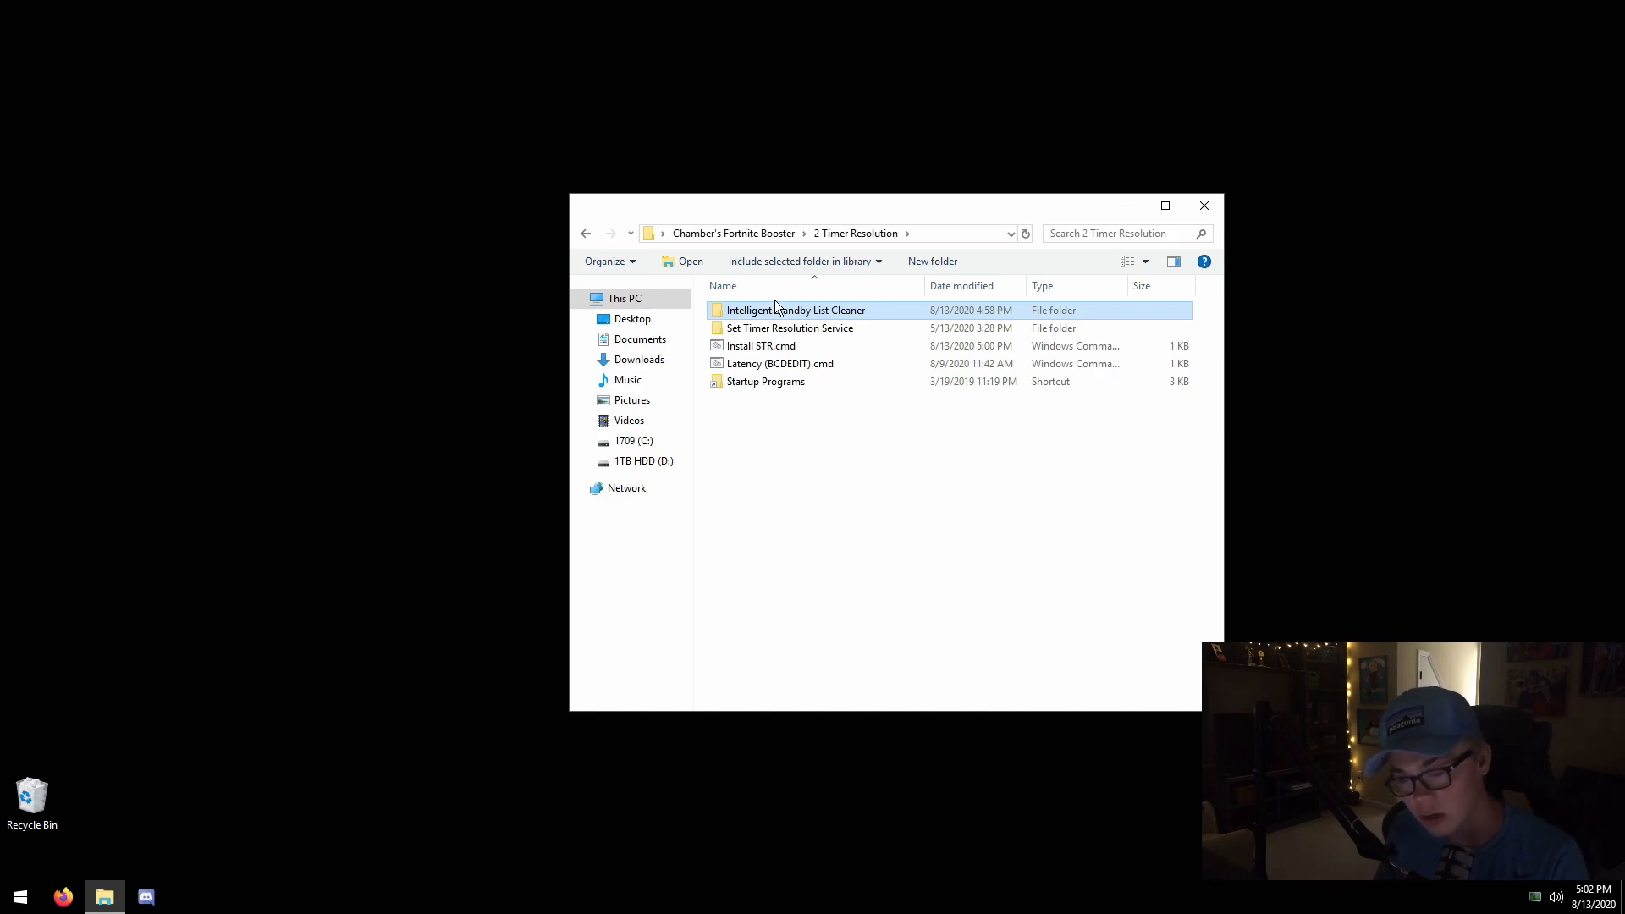
Check the contents of the Startup Programs location and the Intelligent Standby List Cleaner folder.
double_click(750, 388)
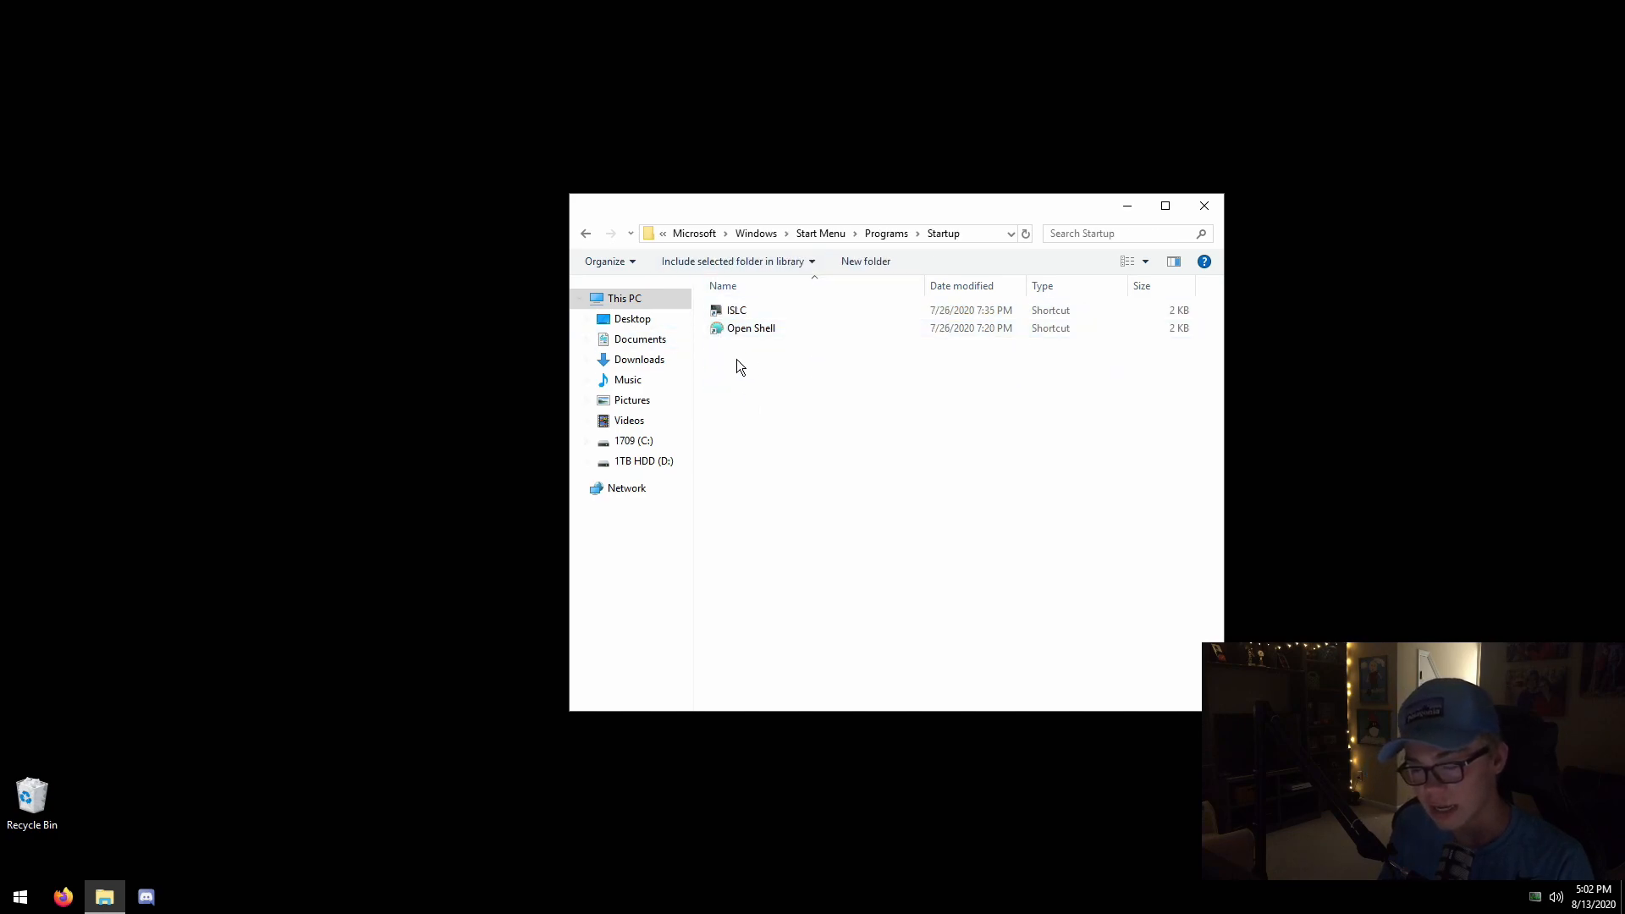
key("alt+Left")
double_click(798, 310)
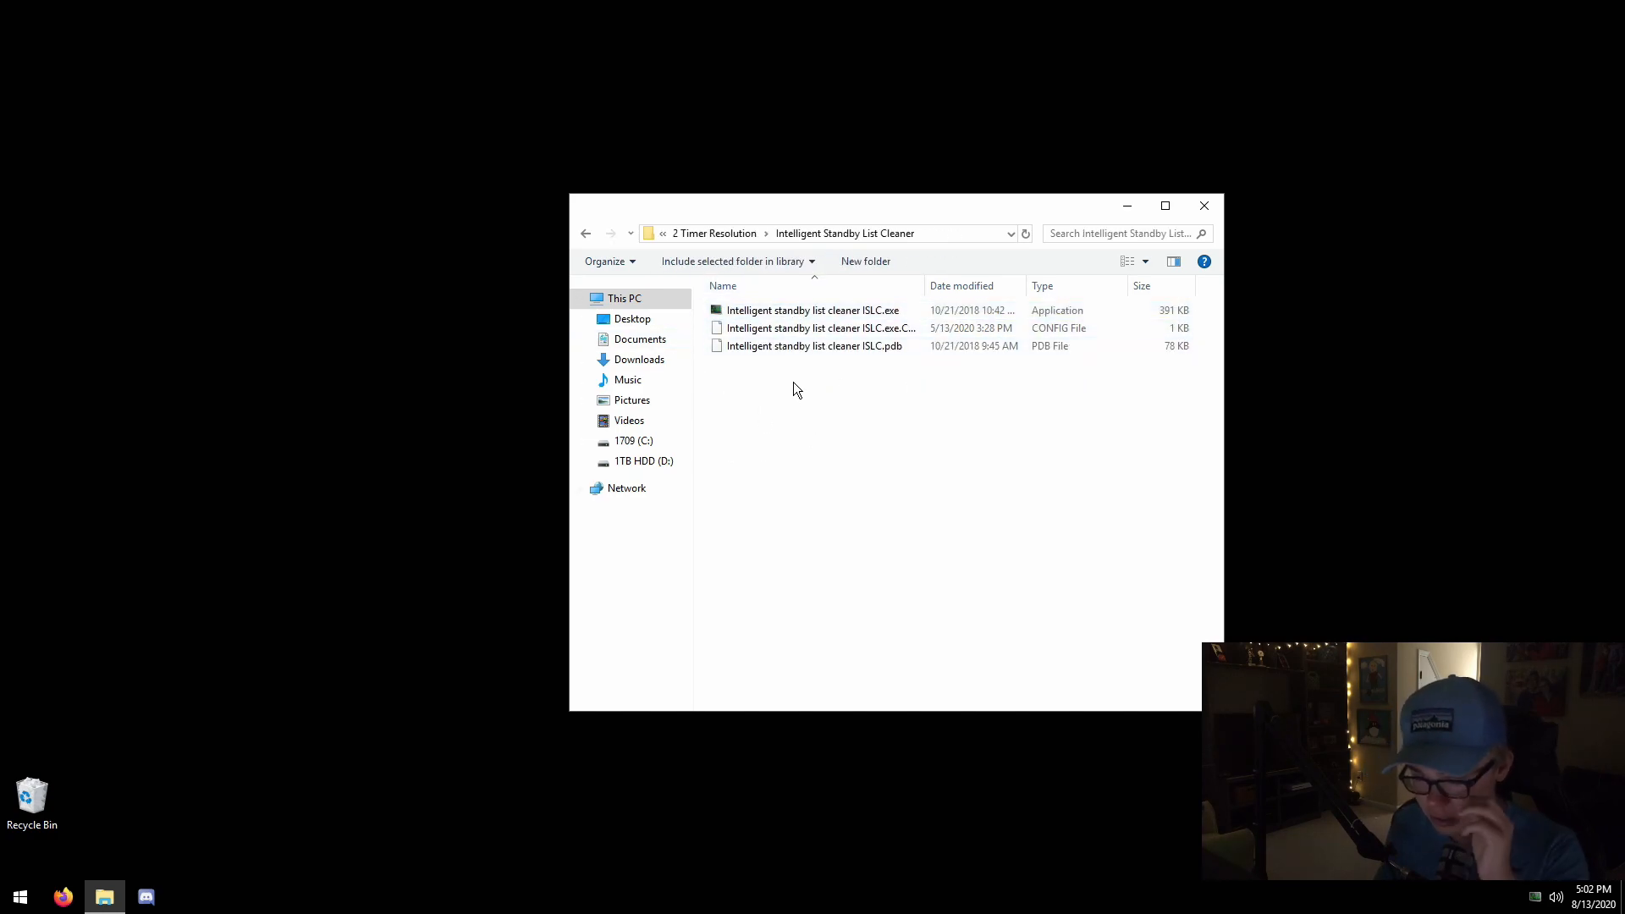
key("alt+Left")
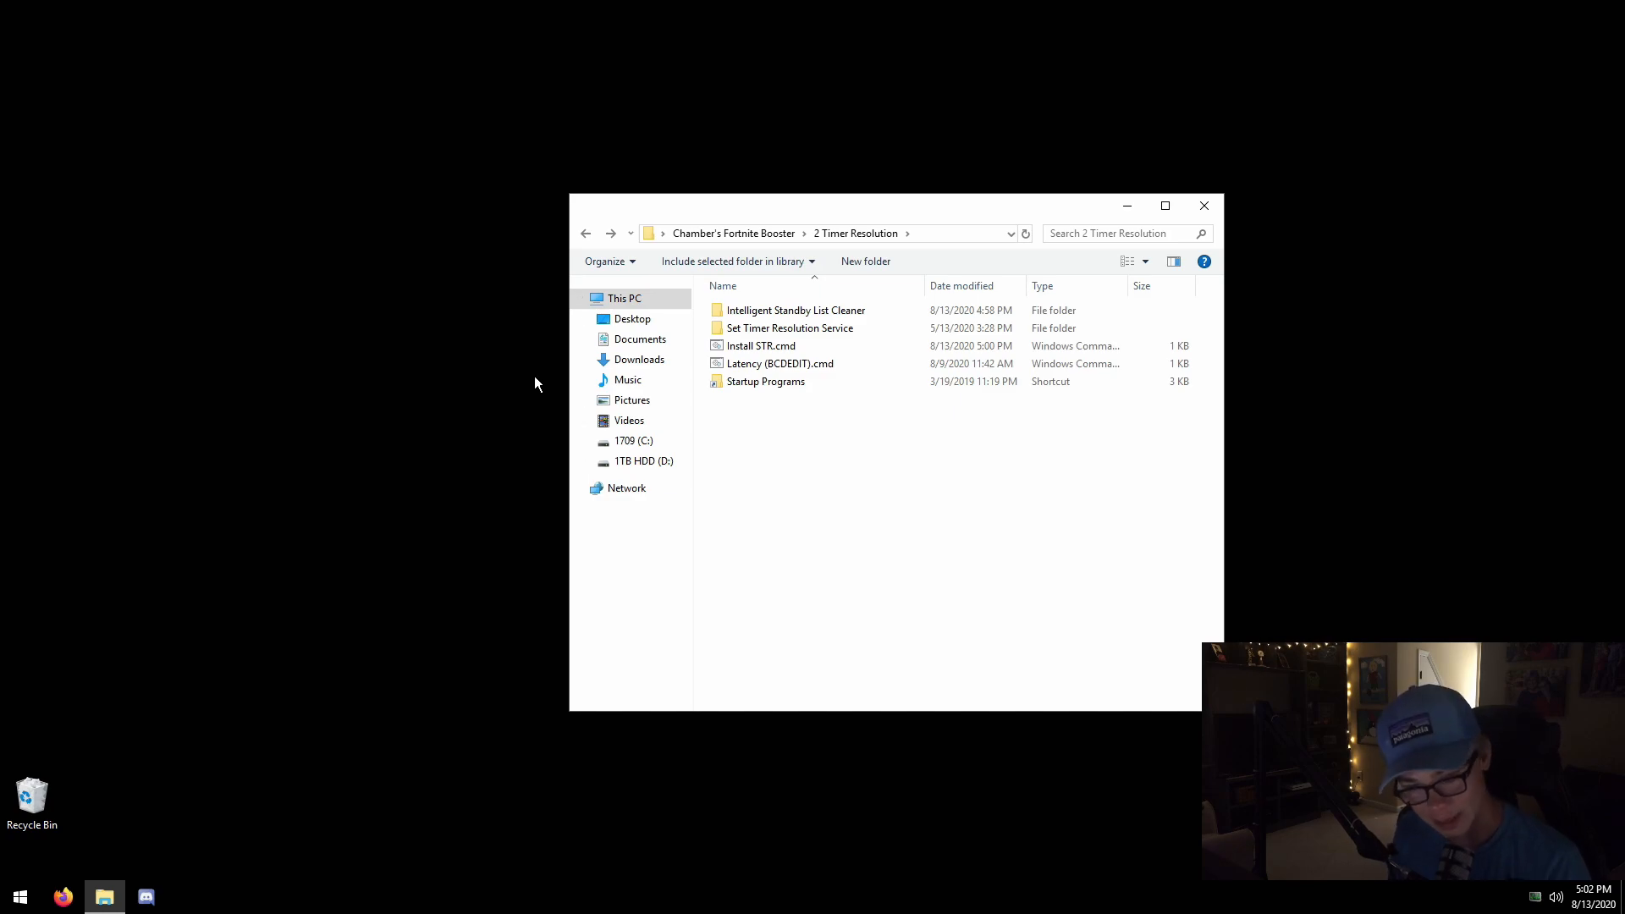
Bring up the Run dialog and check the contents of the Set Timer Resolution Service folder.
left_click(754, 352)
left_click(851, 470)
key("super+r")
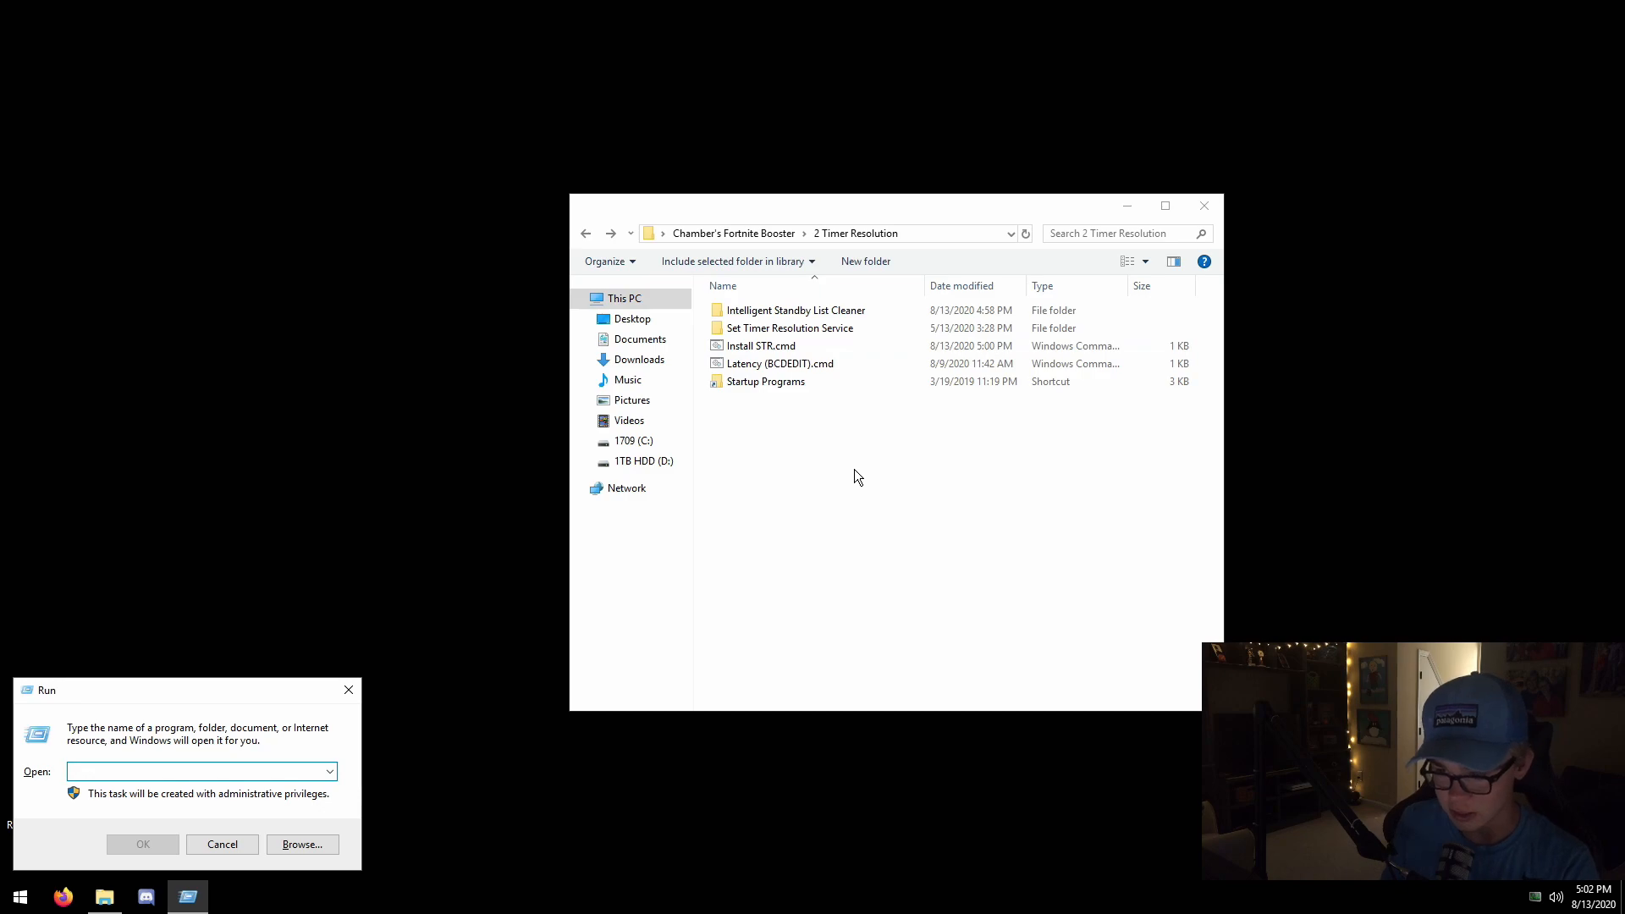
left_click(789, 329)
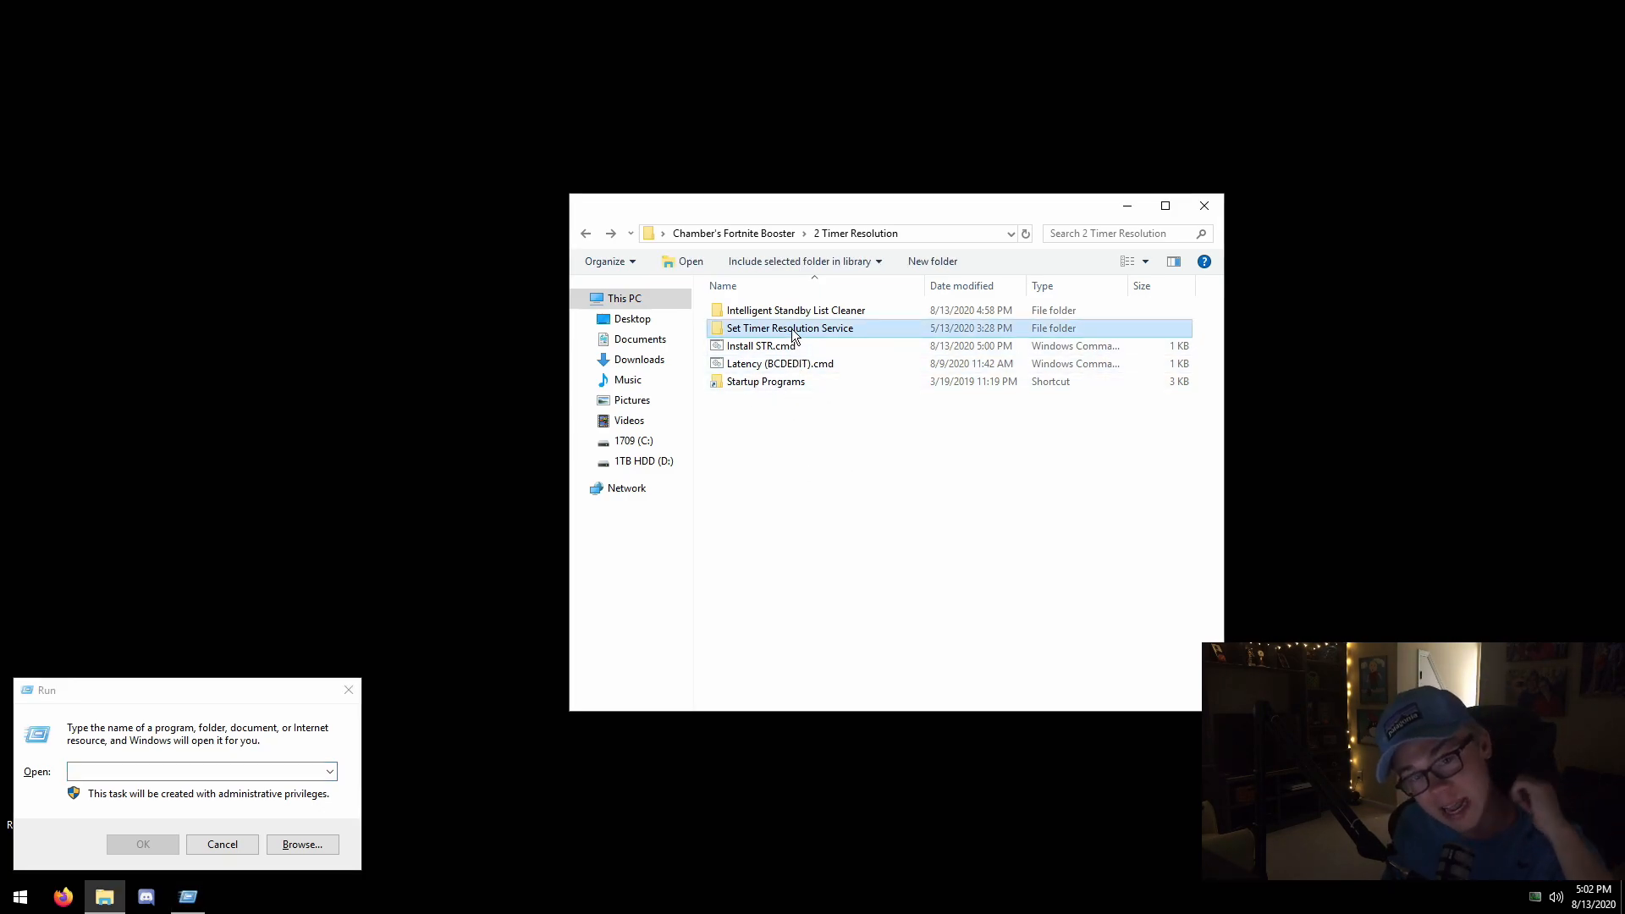
double_click(816, 328)
key("alt+Left")
Examine the install command inside Install STR.cmd with Notepad++ and close the editor.
right_click(725, 346)
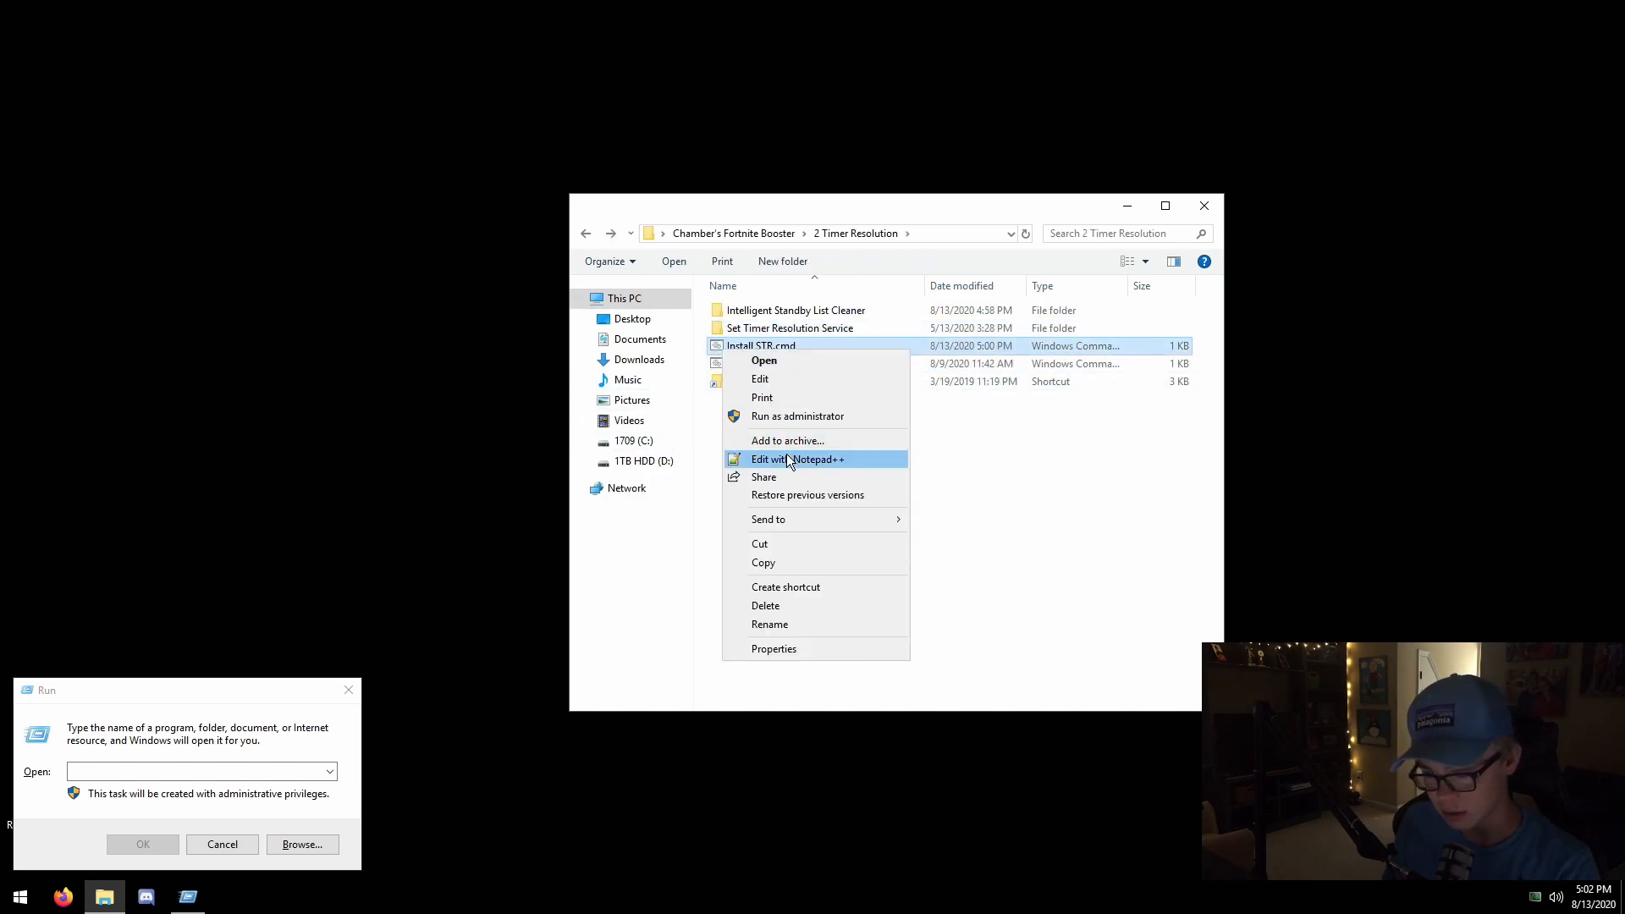
left_click(786, 454)
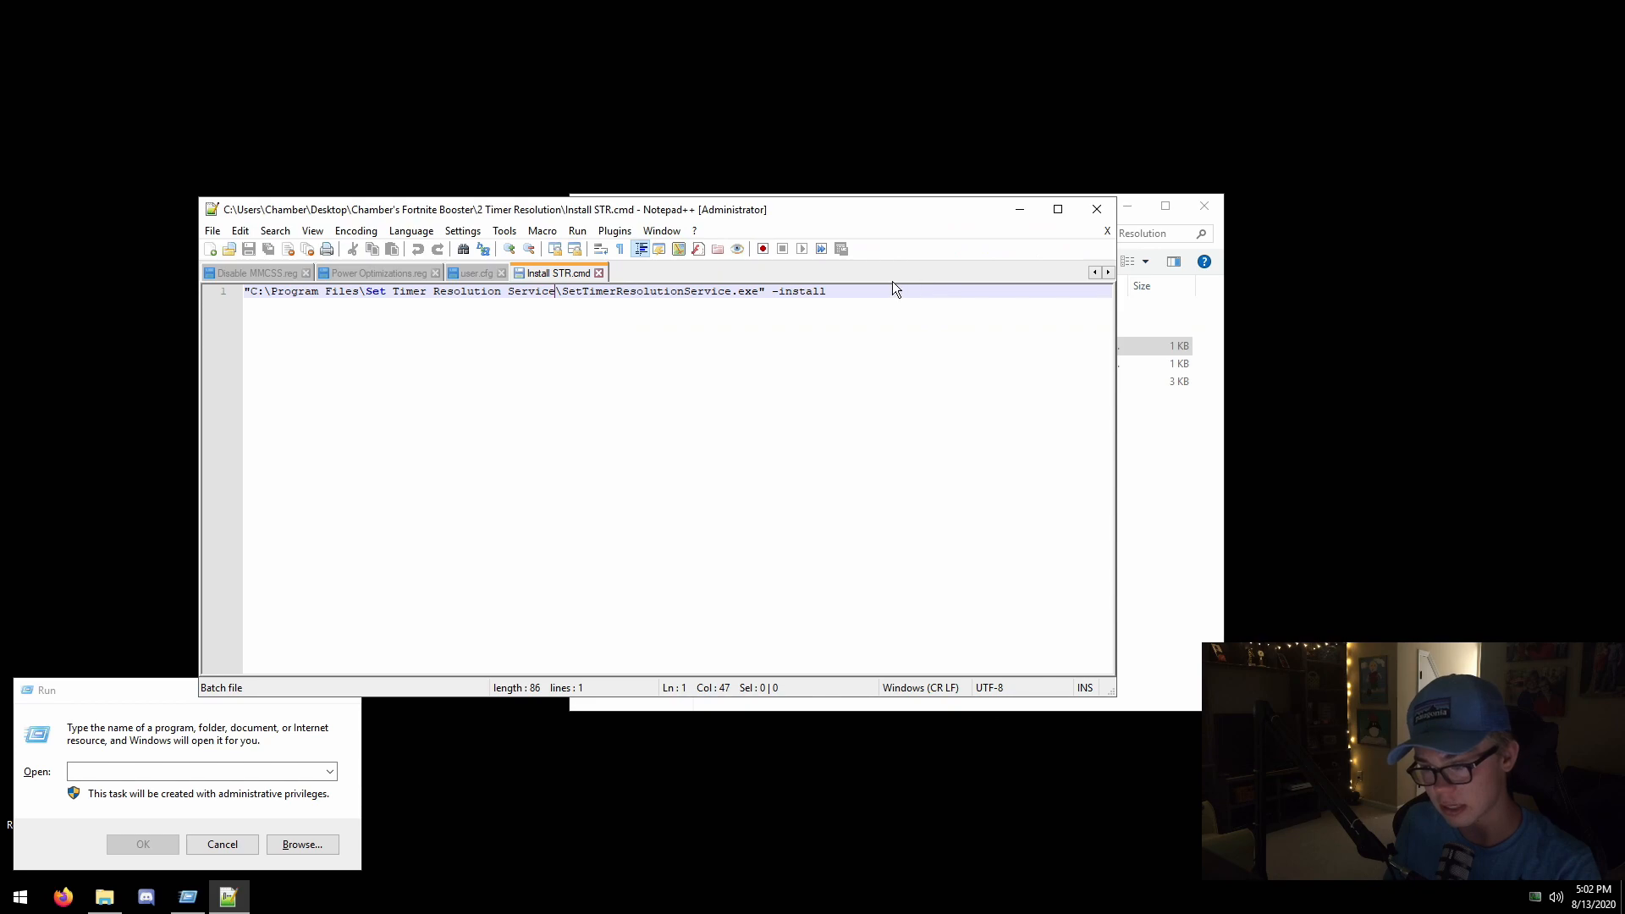
left_click(1109, 214)
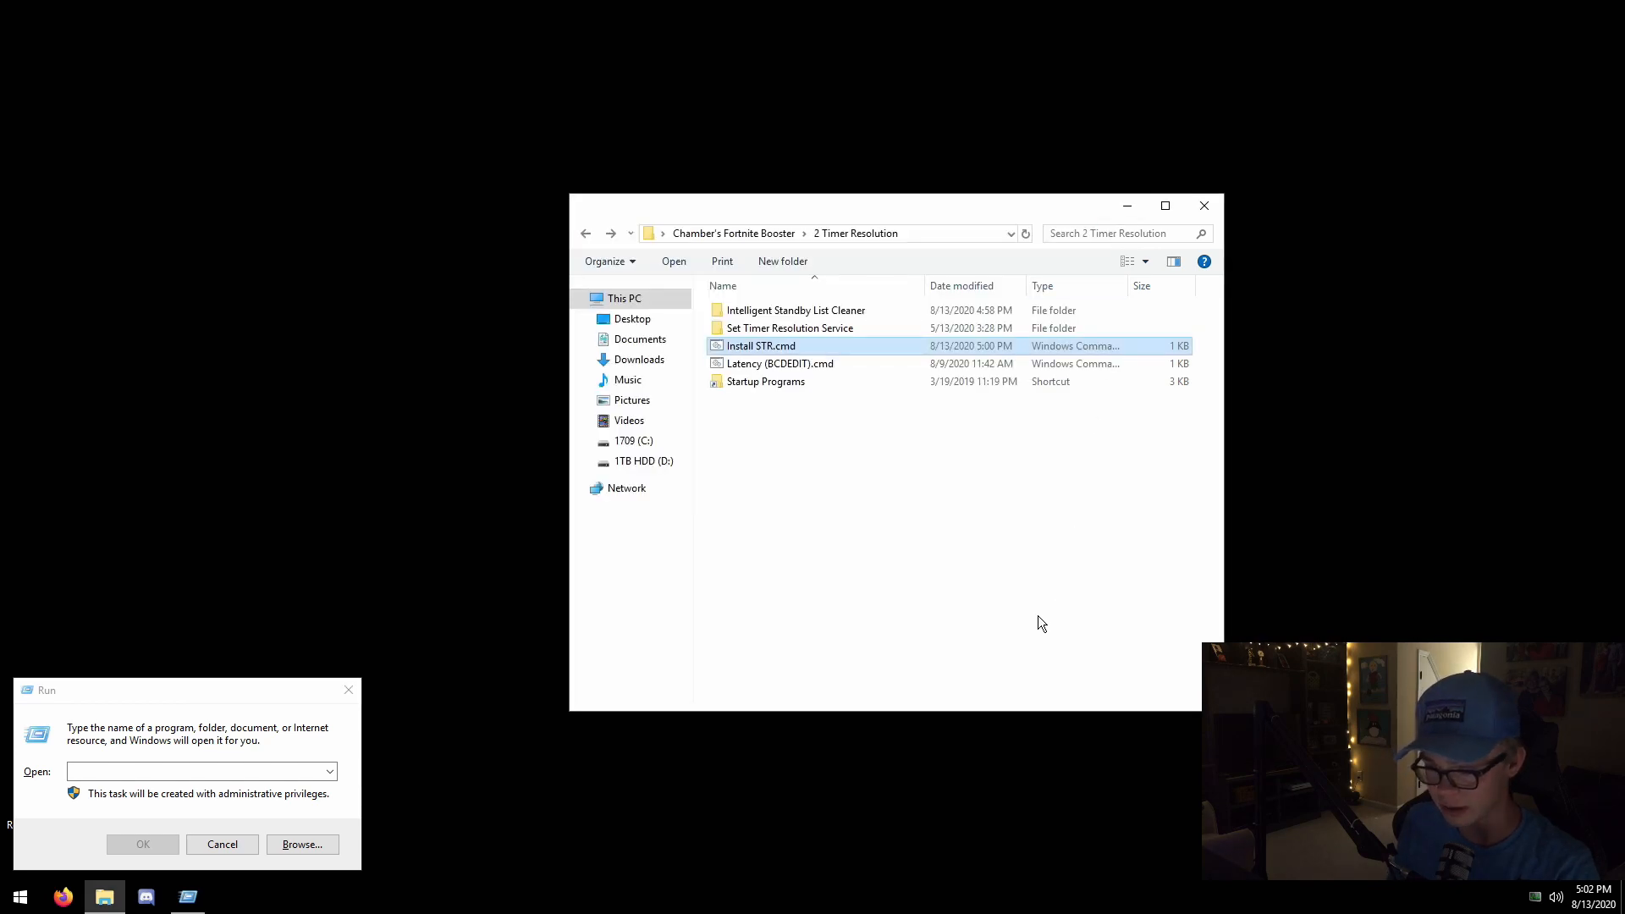
Open the Services console with services.msc and locate the Set Timer Resolution service in the list.
left_click(216, 762)
type("services.msc")
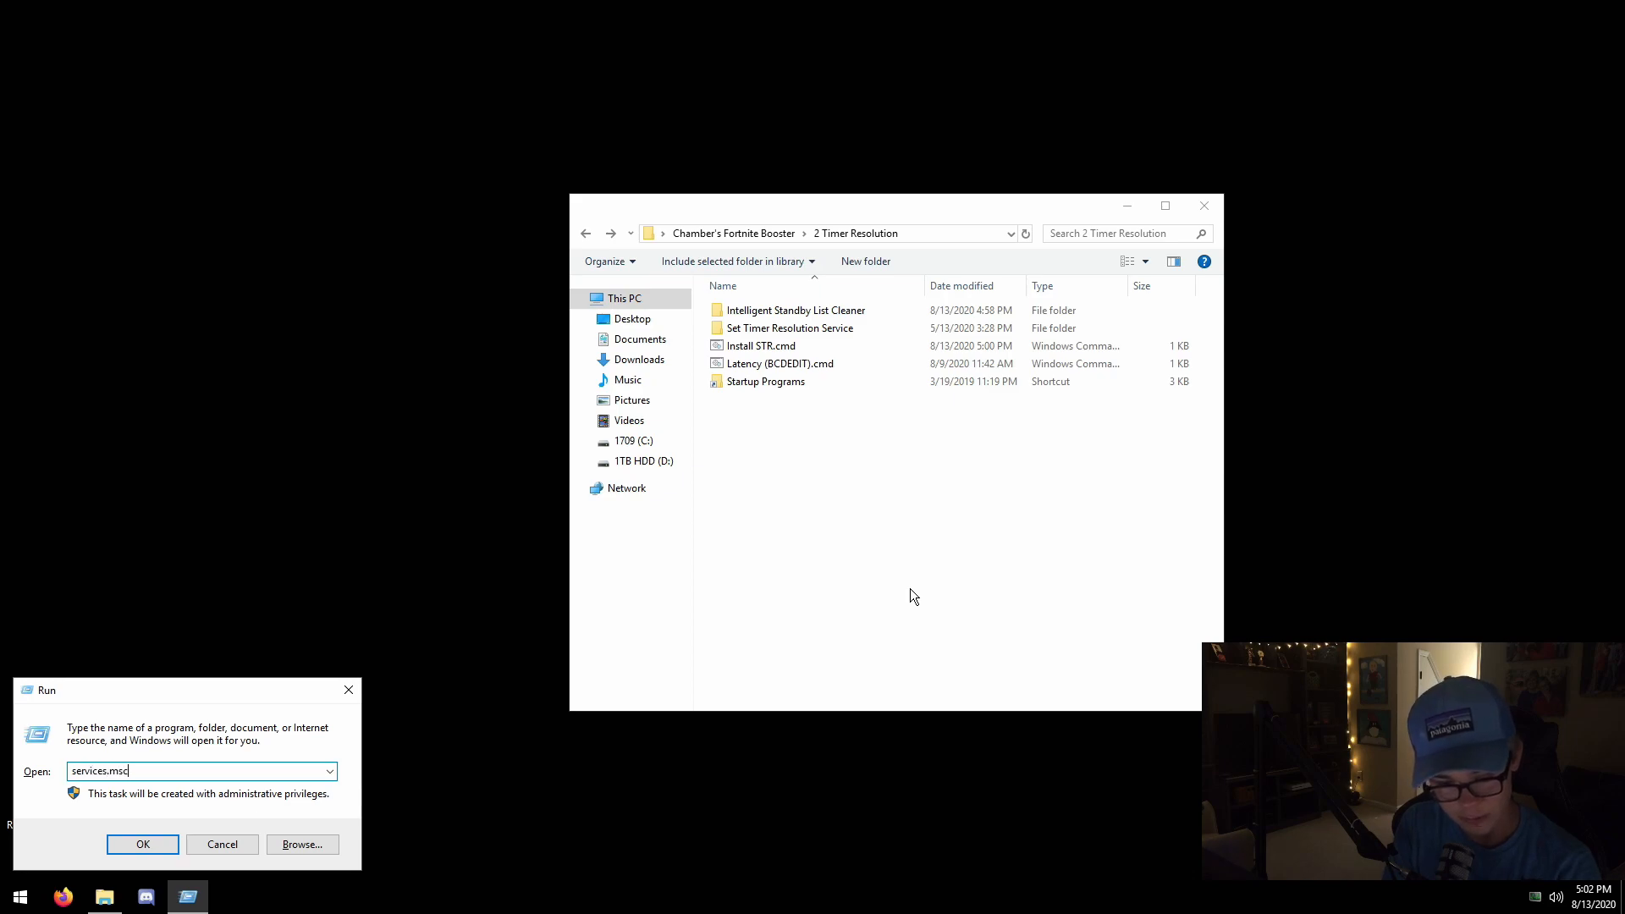
key("Return")
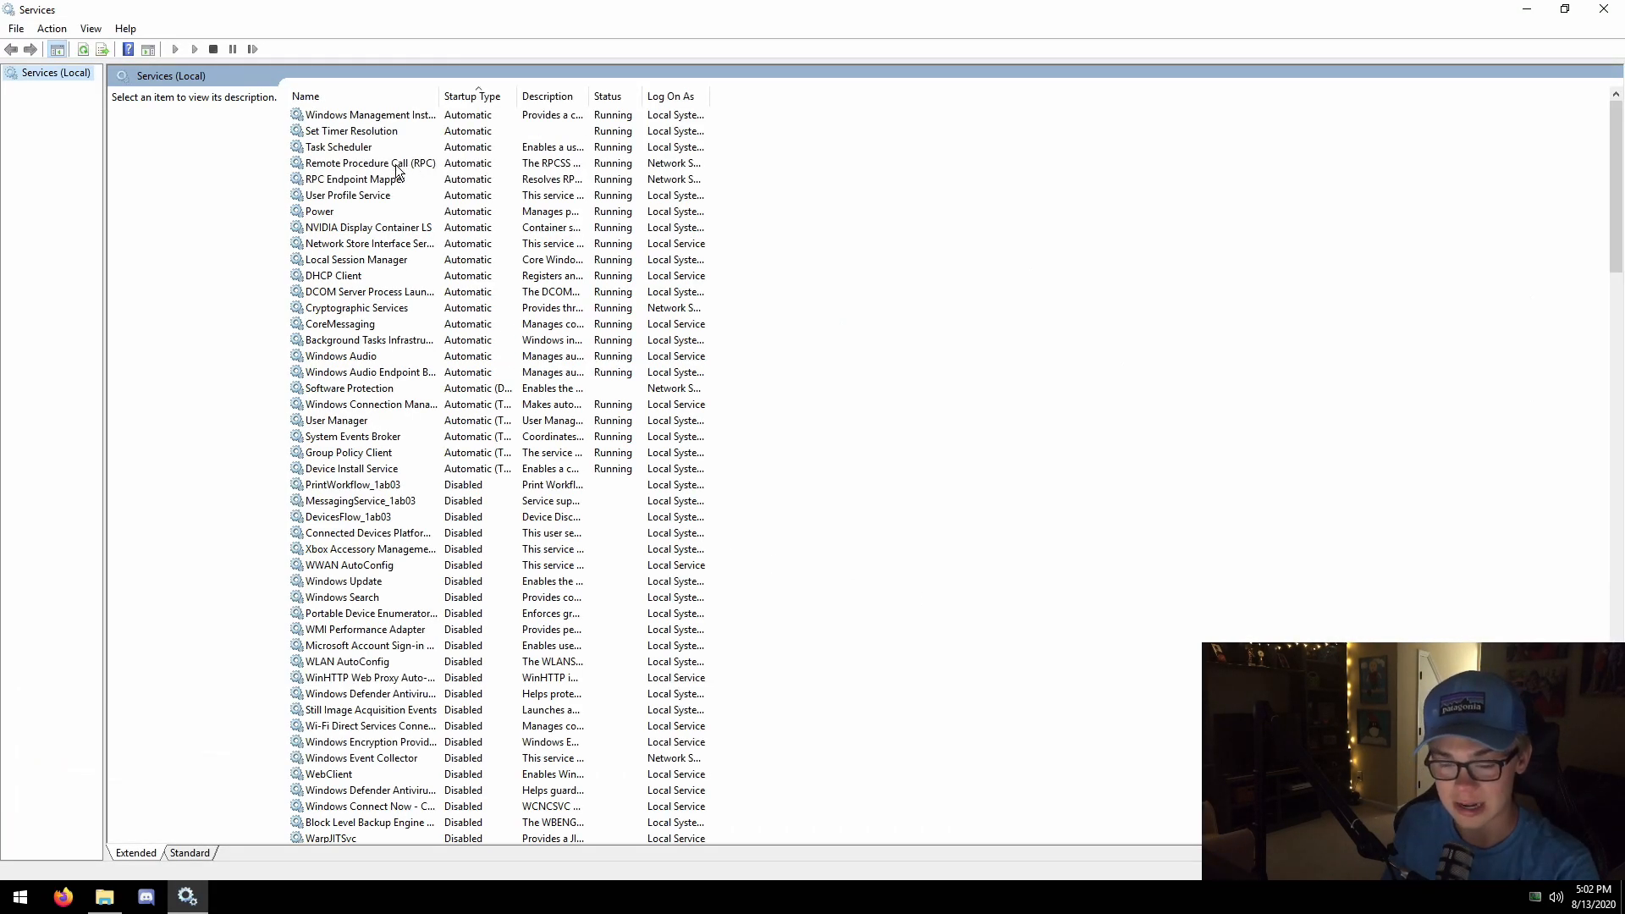
left_click(352, 136)
left_click(364, 291)
left_click(368, 726)
scroll(373, 711, "down", 20)
left_click(375, 678)
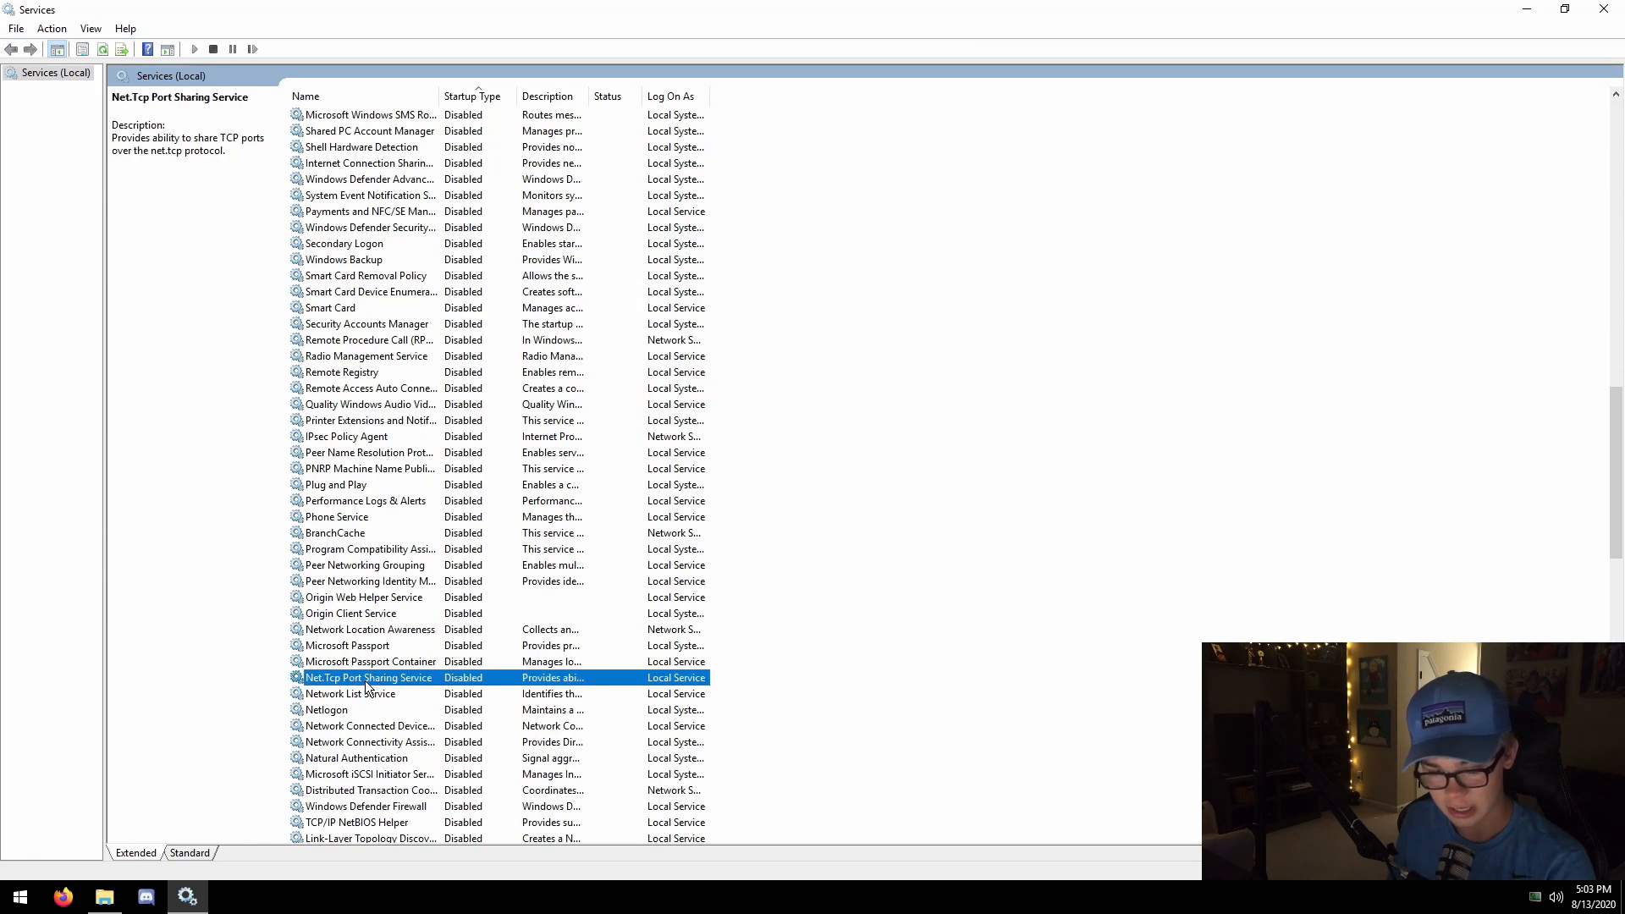
key("s")
key("Home")
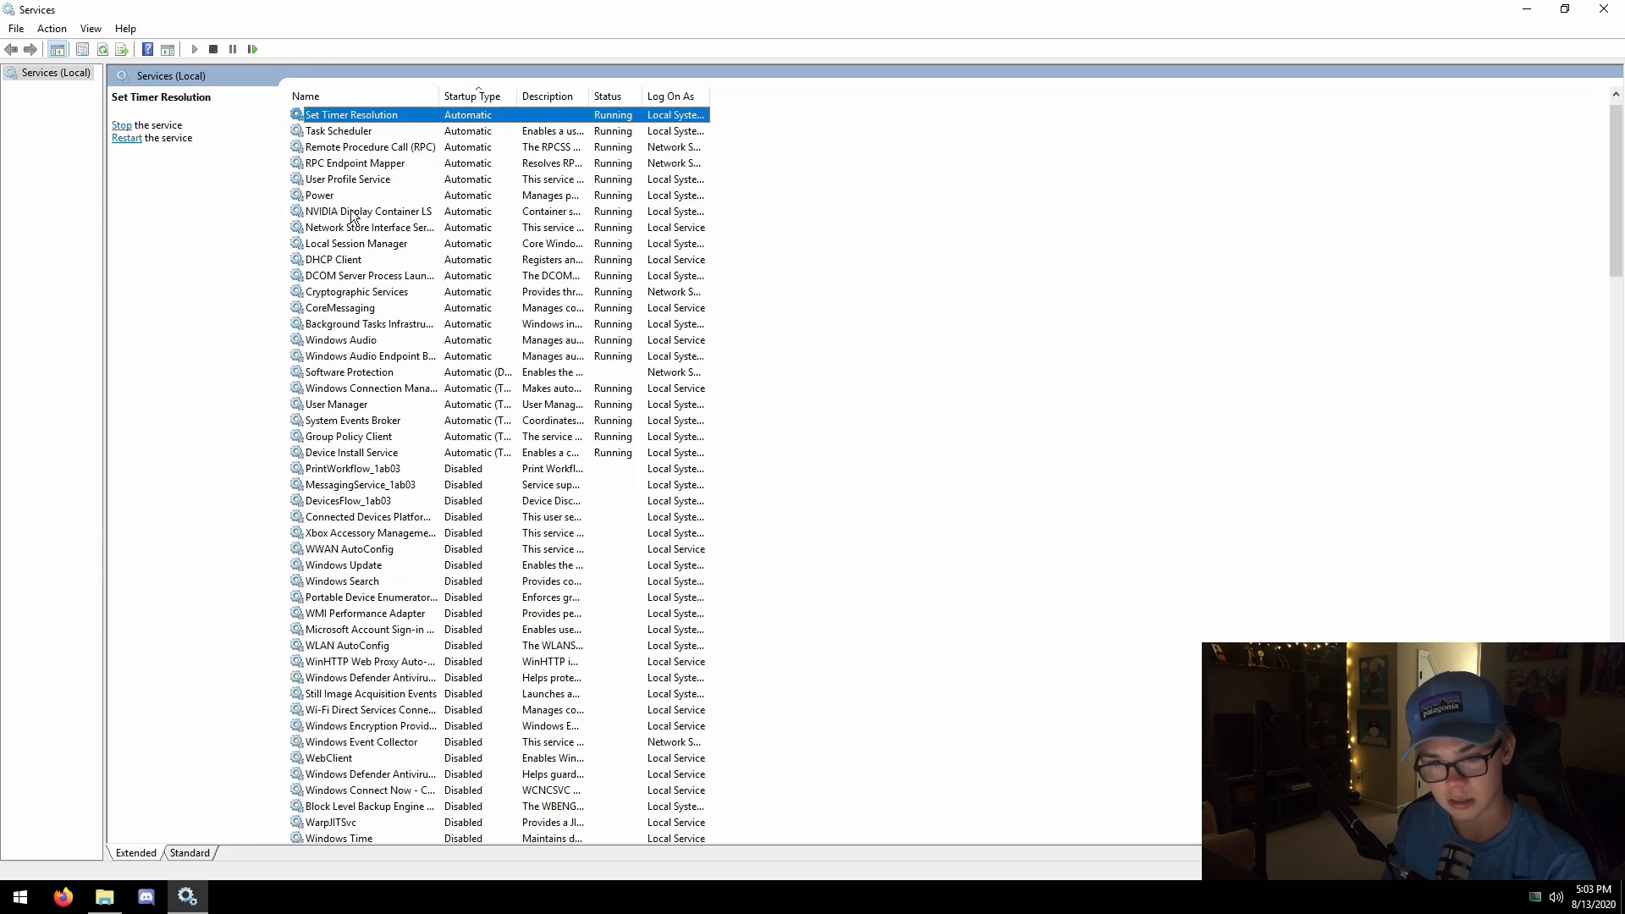
Check the startup type and status in the Set Timer Resolution service's properties and close the Services console.
double_click(399, 116)
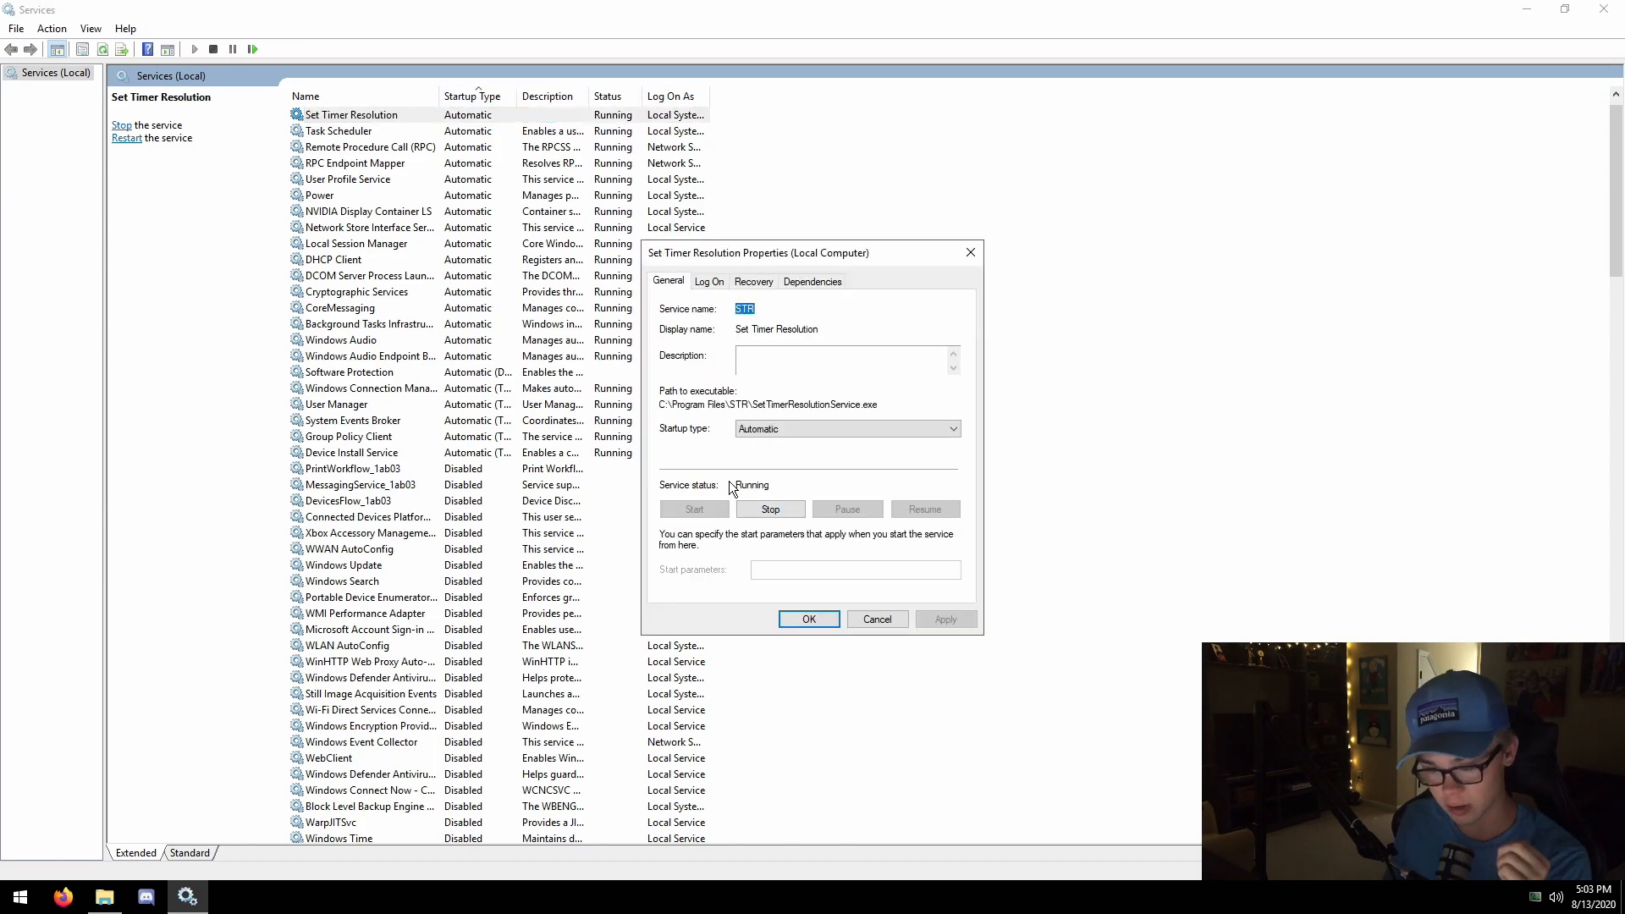
left_click(809, 620)
left_click(1604, 8)
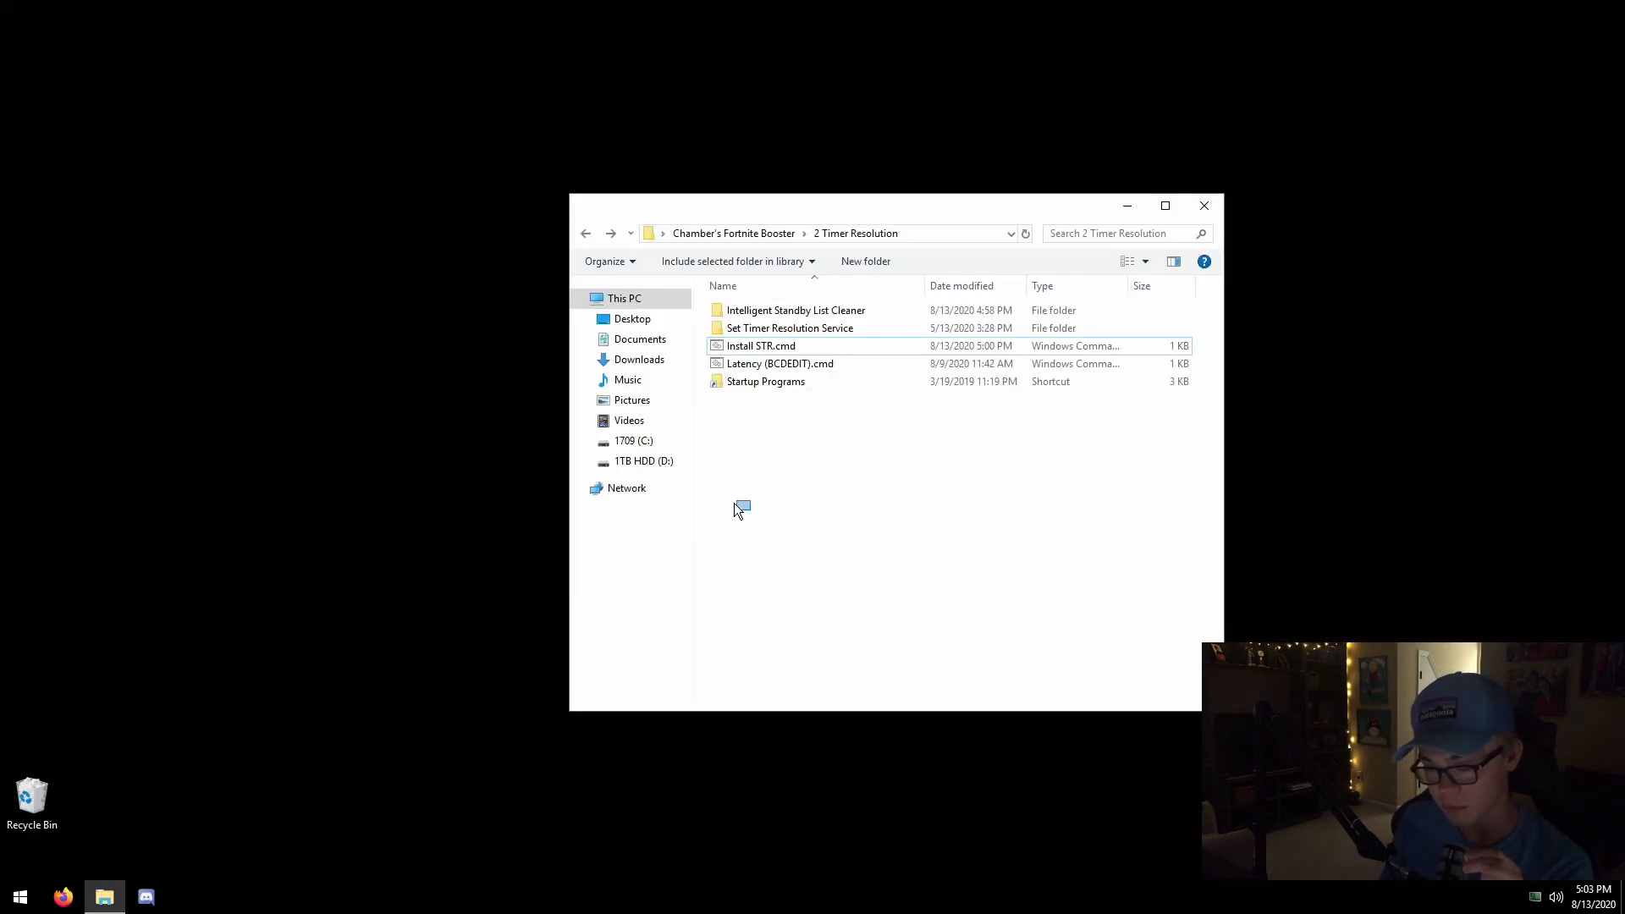
Copy the .pow power plan file from the 3 Power Plans folder to the root of the C: drive.
key("BackSpace")
double_click(758, 379)
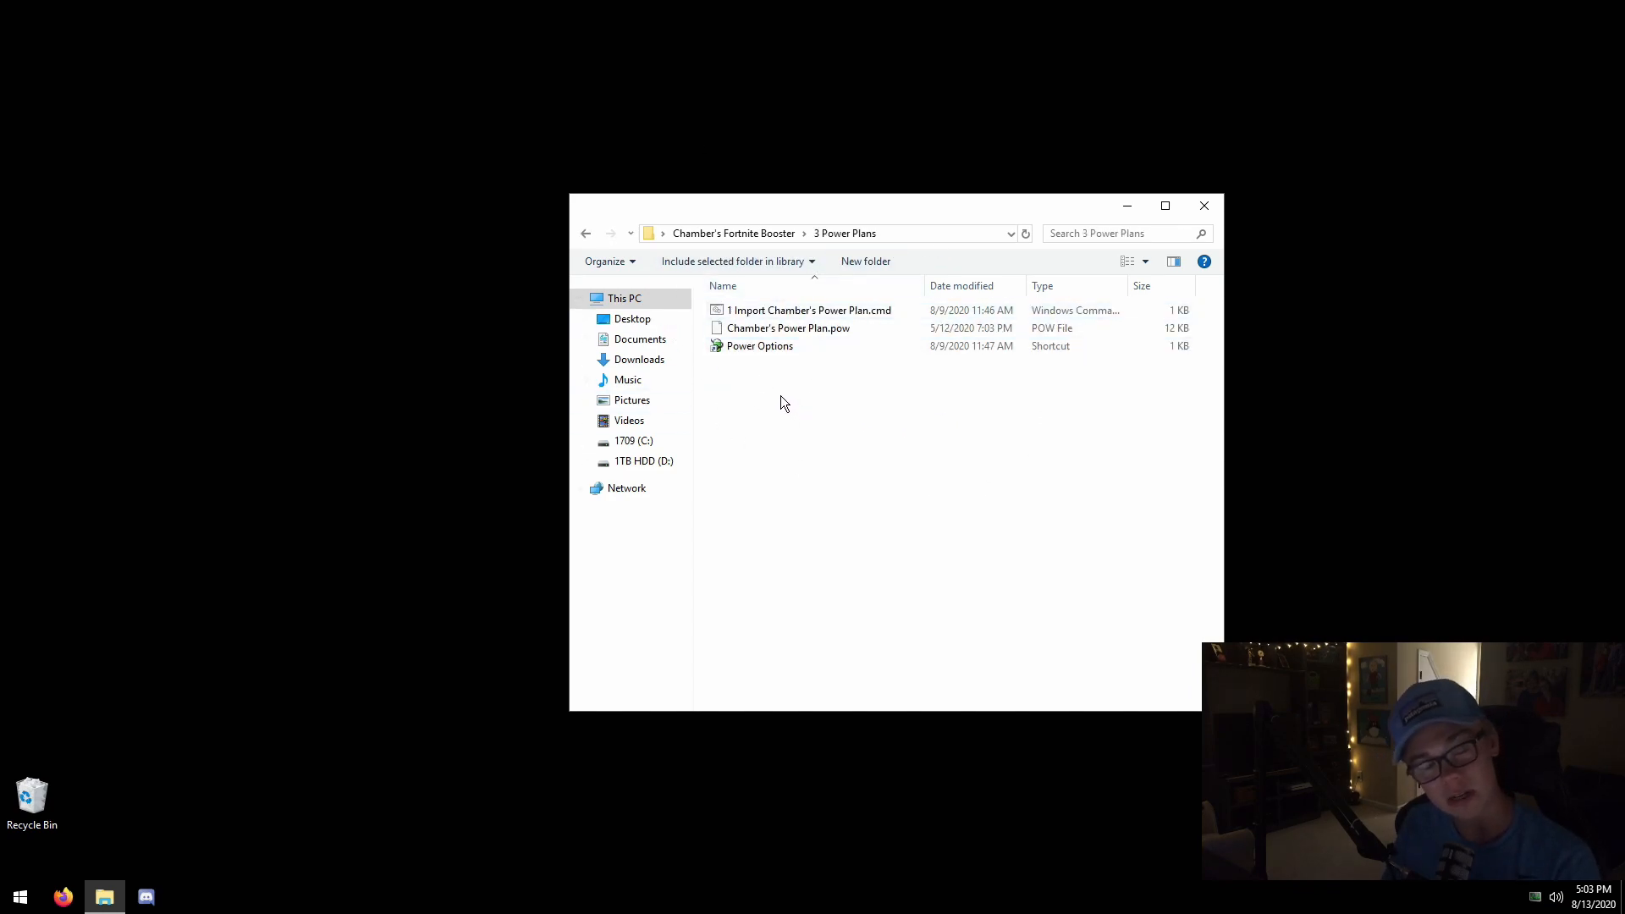
mouse_move(798, 311)
left_mouse_down()
mouse_move(766, 146)
mouse_move(780, 325)
mouse_move(669, 442)
mouse_move(862, 355)
mouse_move(799, 332)
left_mouse_up()
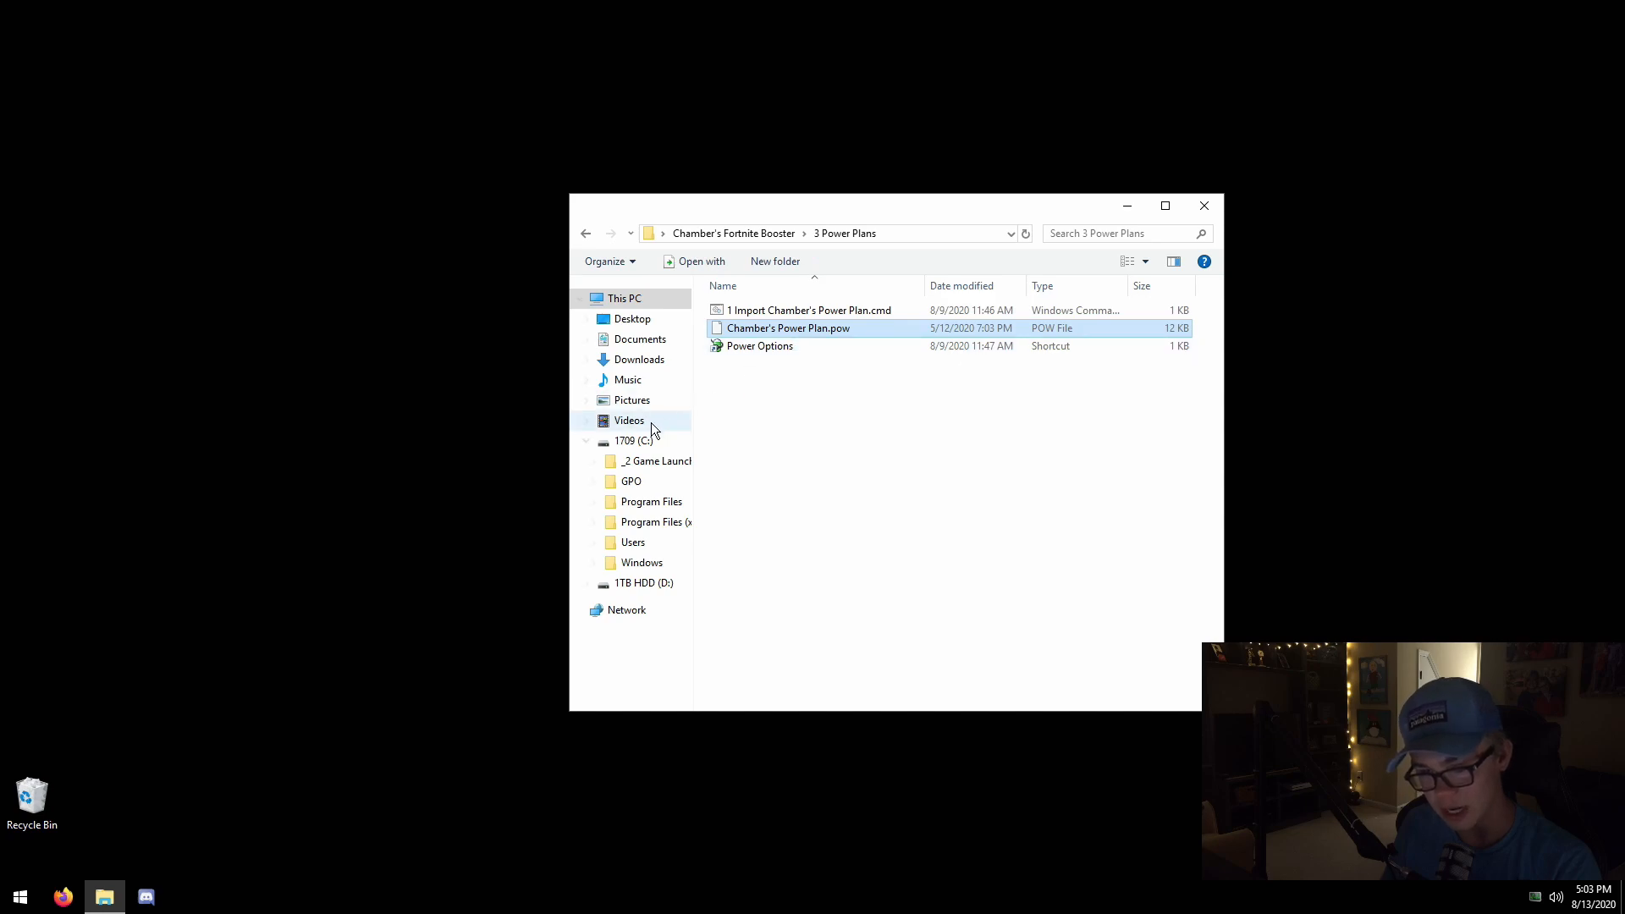
left_click(634, 440)
key("ctrl+v")
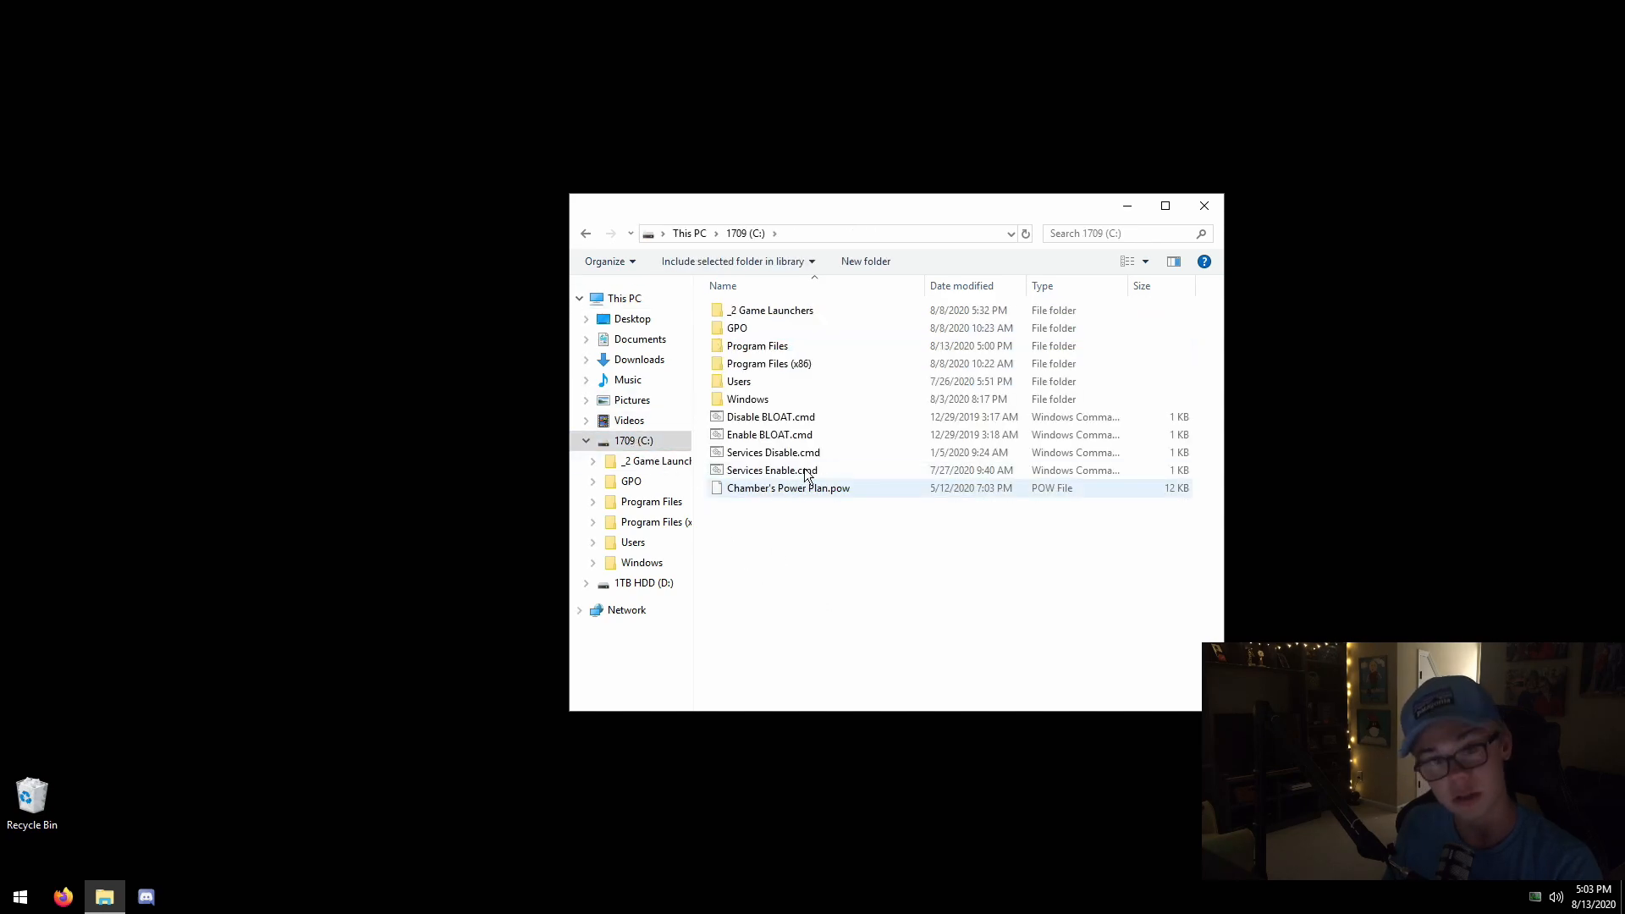
Run the power plan import script in the 3 Power Plans folder and dismiss its console window.
key("alt+Left")
double_click(785, 308)
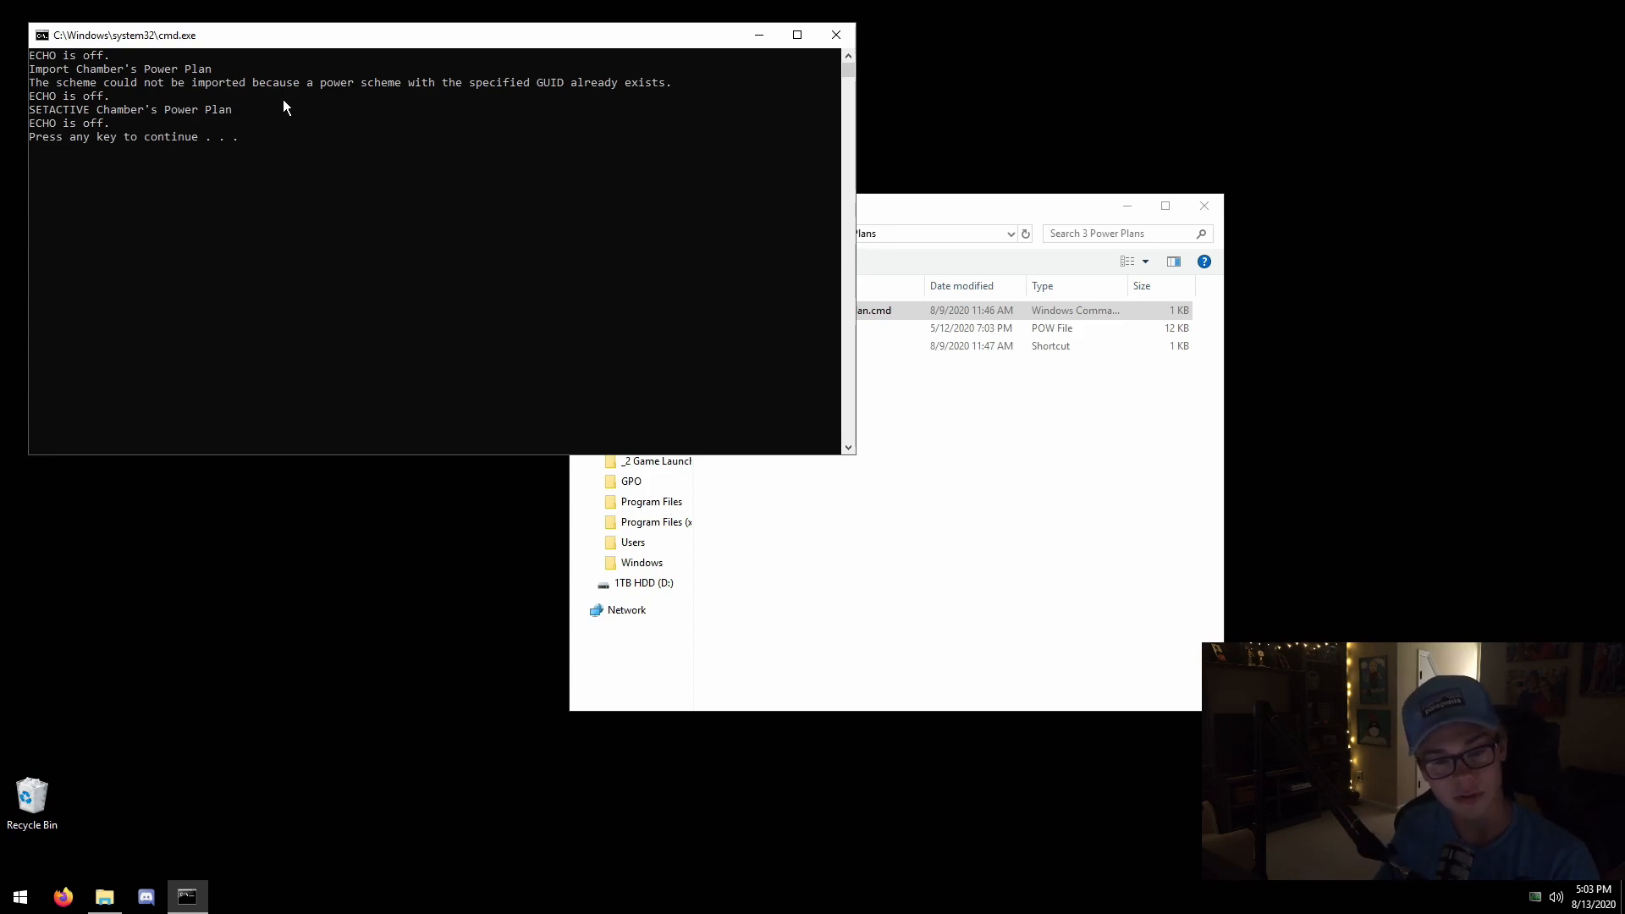
key("Return")
Open the Power Options shortcut in the 3 Power Plans folder in a maximized window to check the selected plan.
key("super+r")
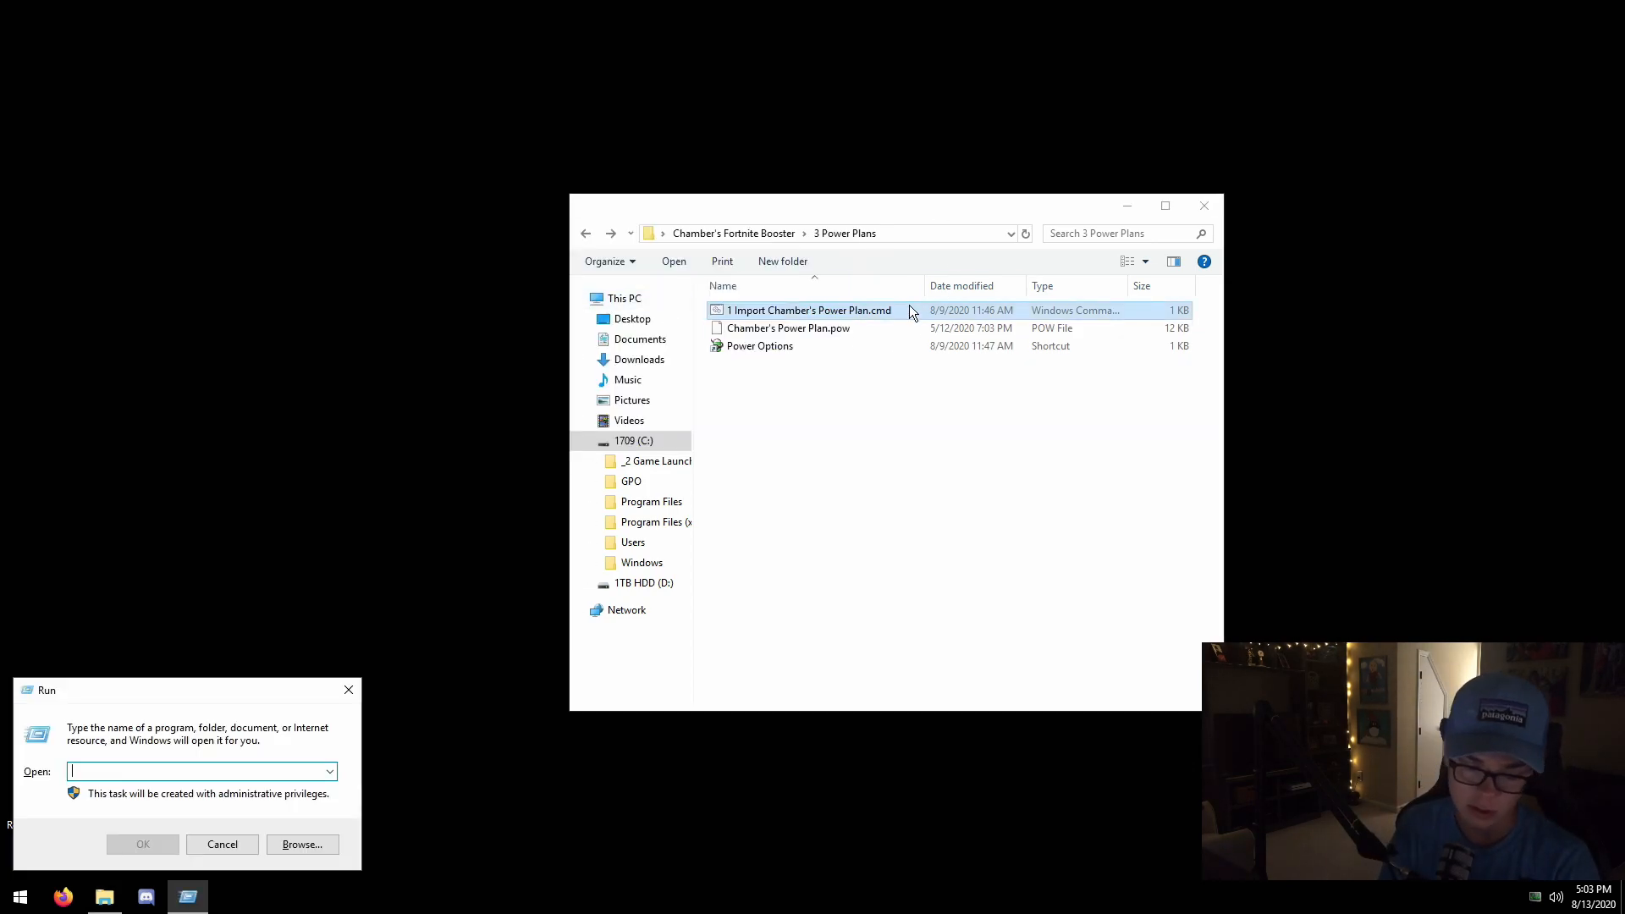
left_click_drag(105, 694, 702, 321)
left_click(938, 327)
double_click(821, 345)
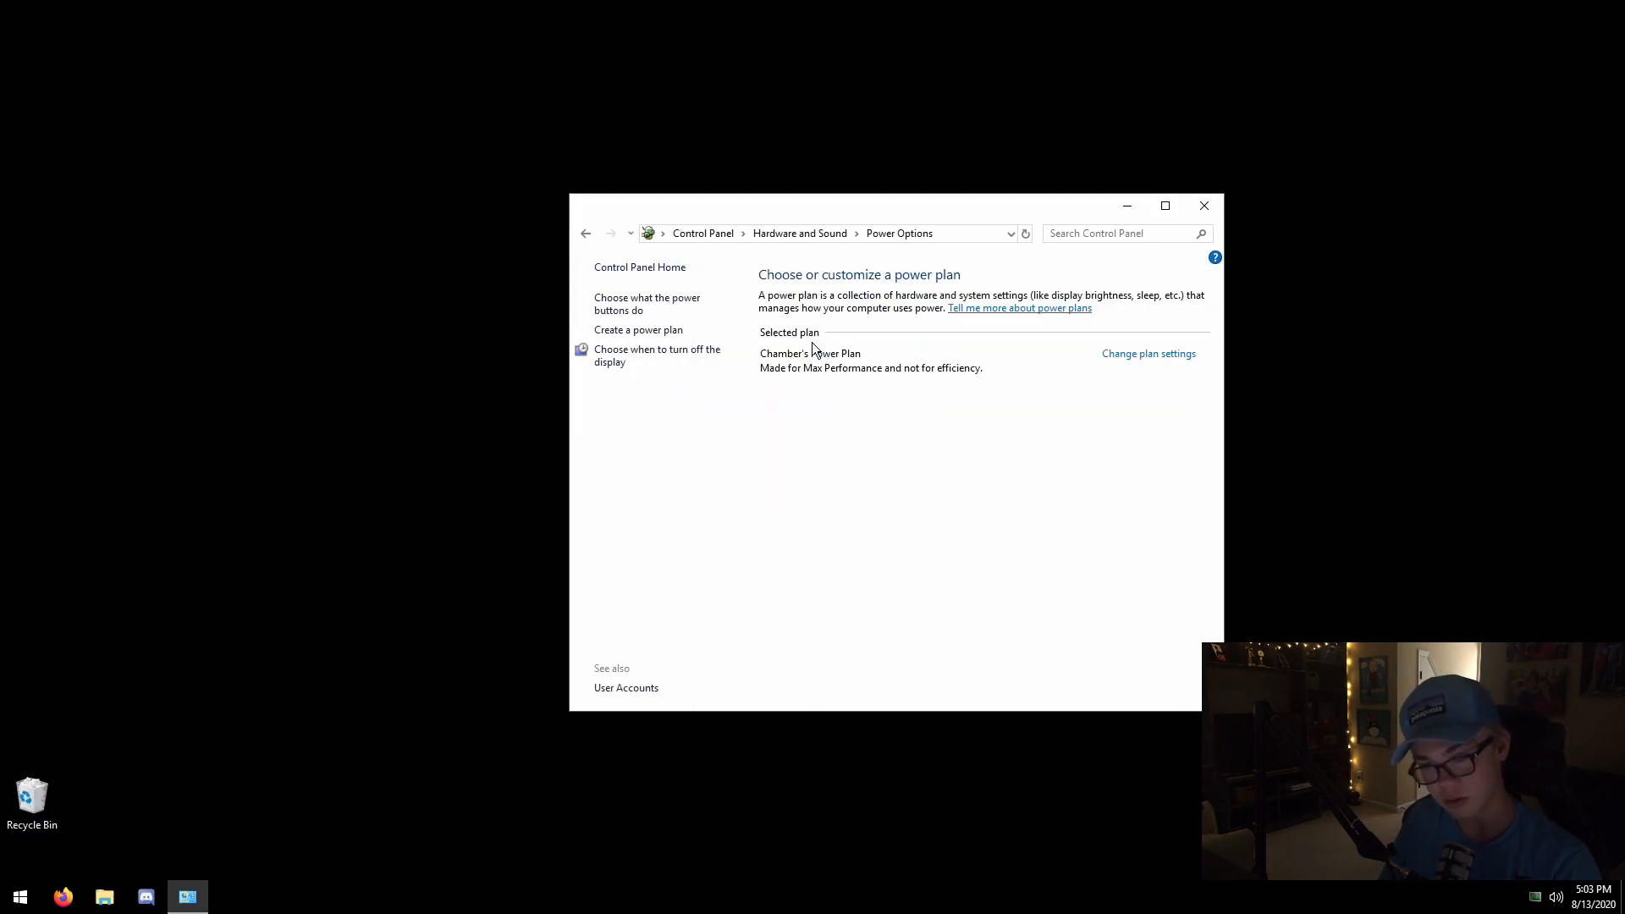
left_click(1165, 207)
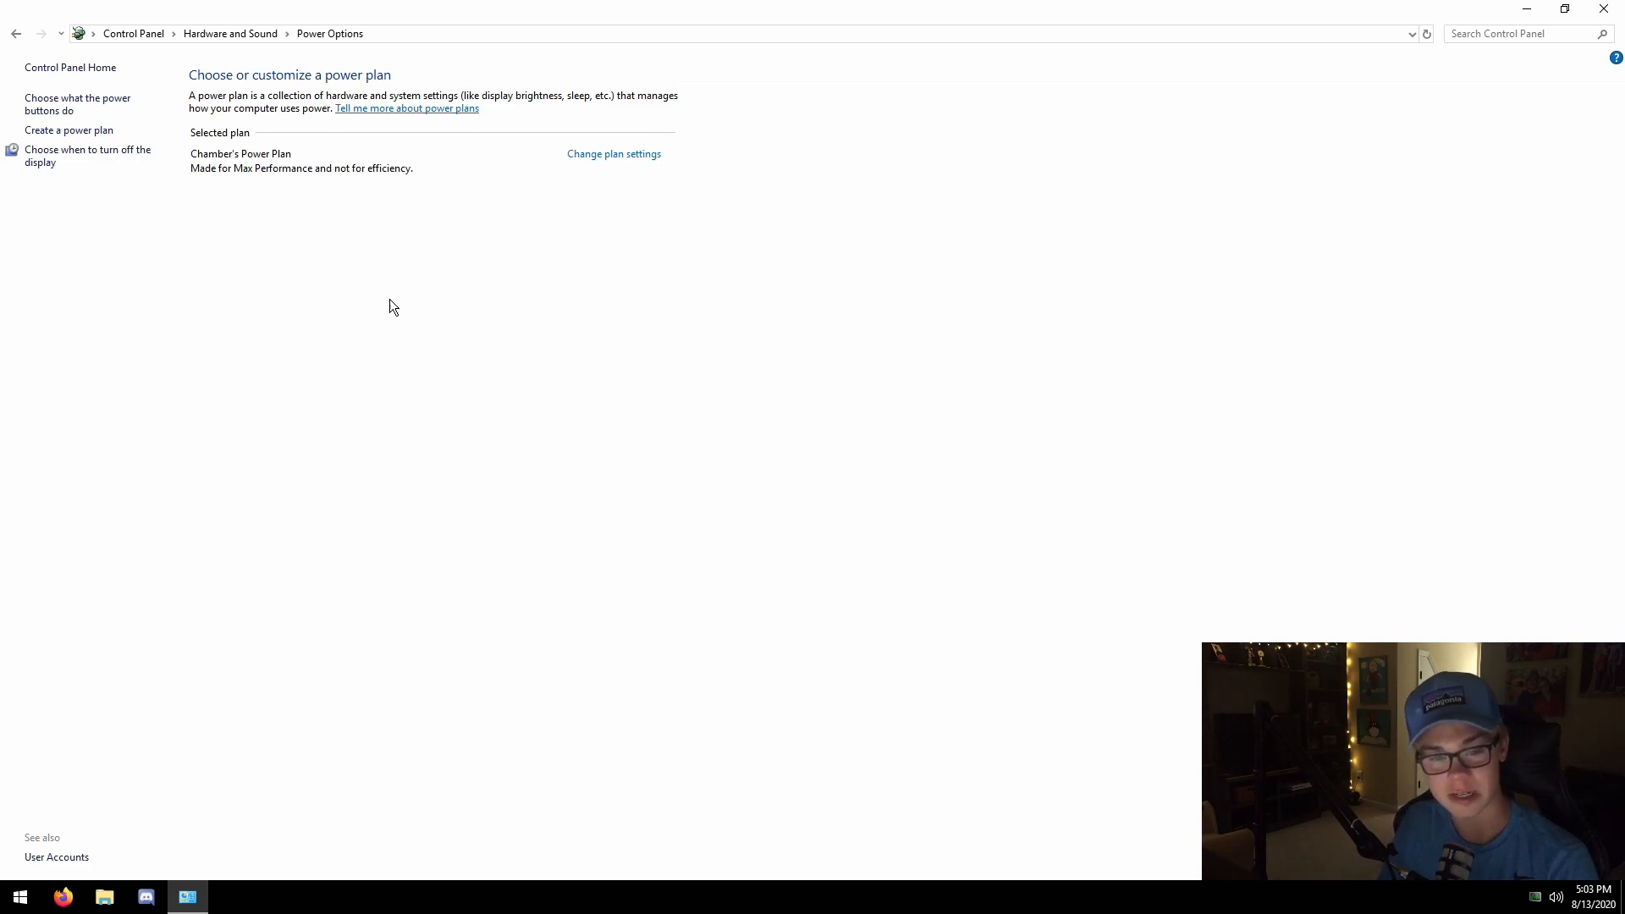
Try to set the power button action to Shut down and save the changes.
left_click(74, 107)
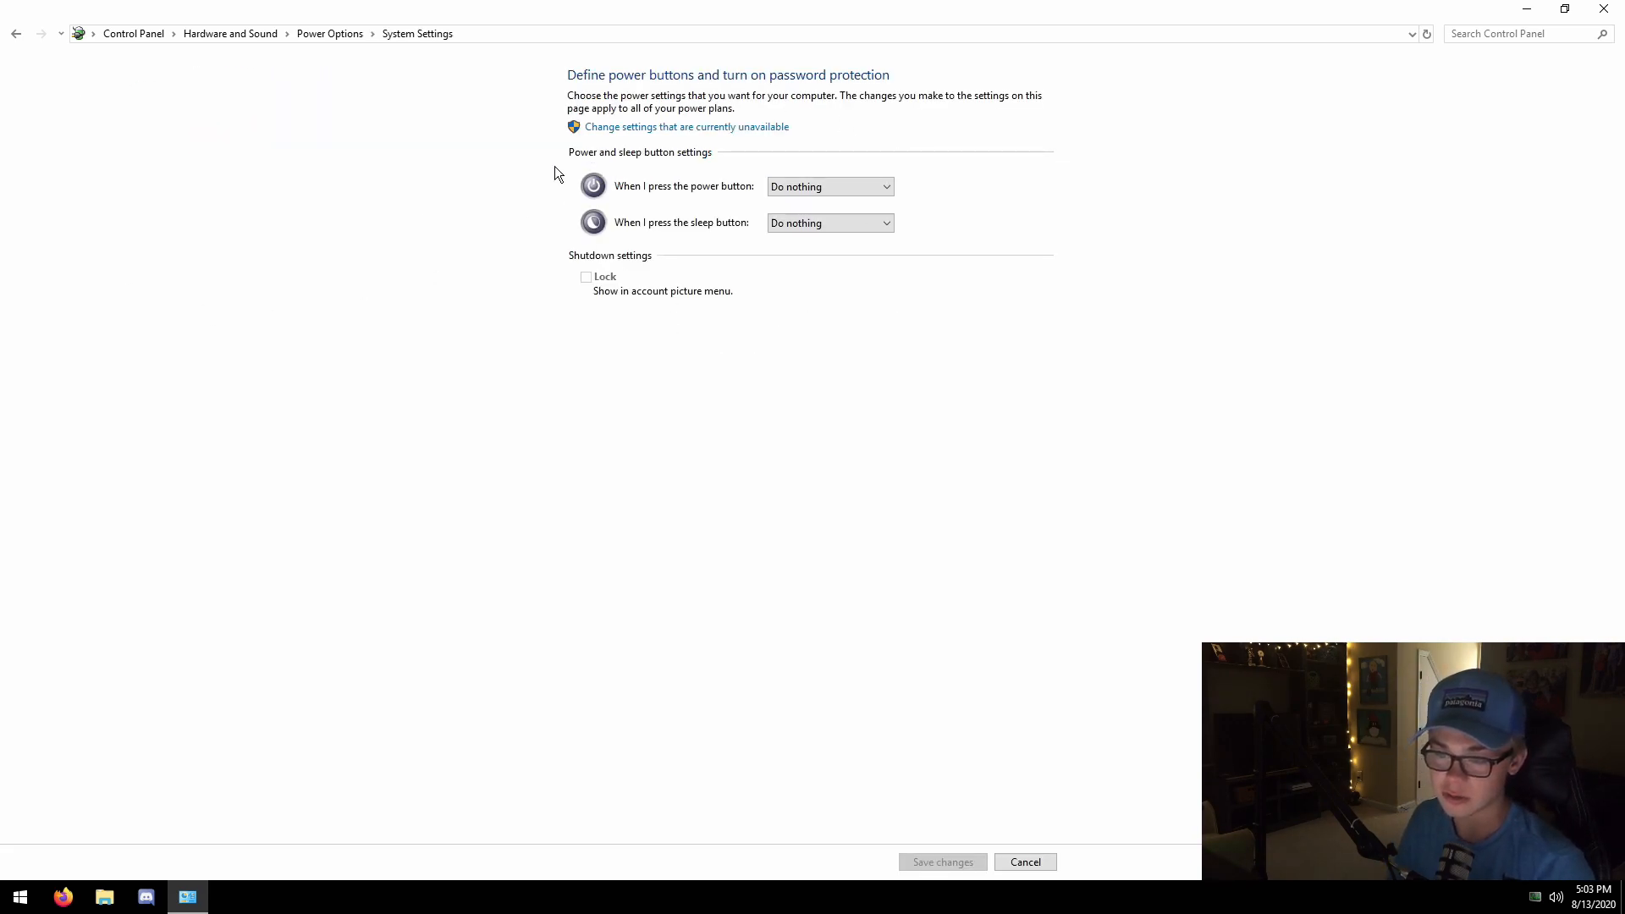
left_click(826, 188)
left_click(805, 217)
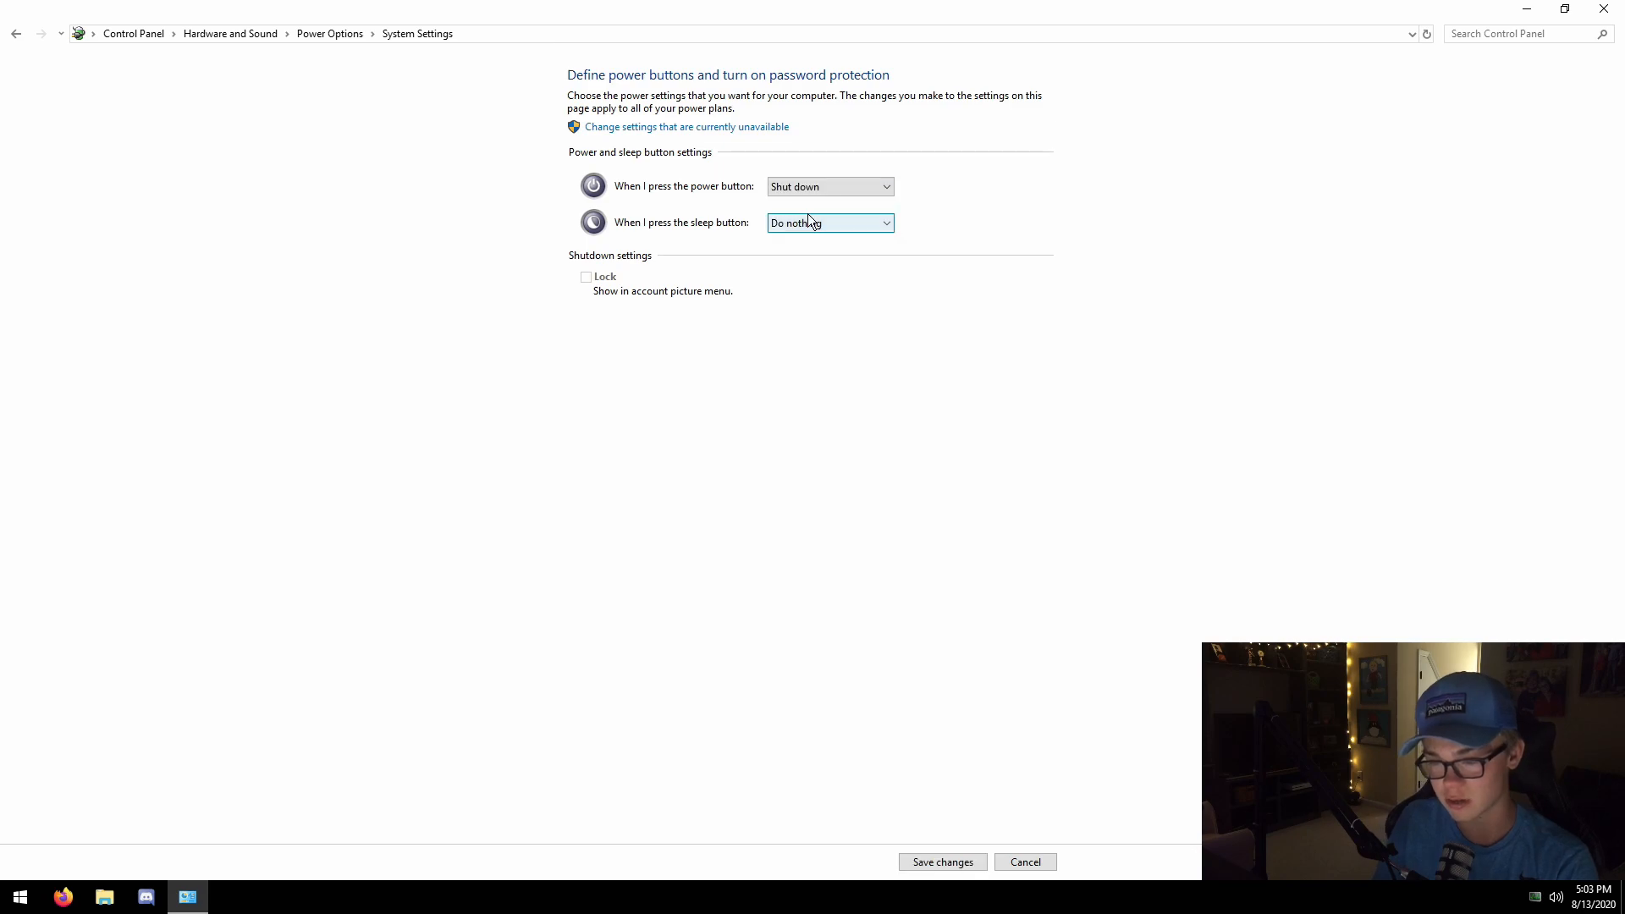
left_click(945, 865)
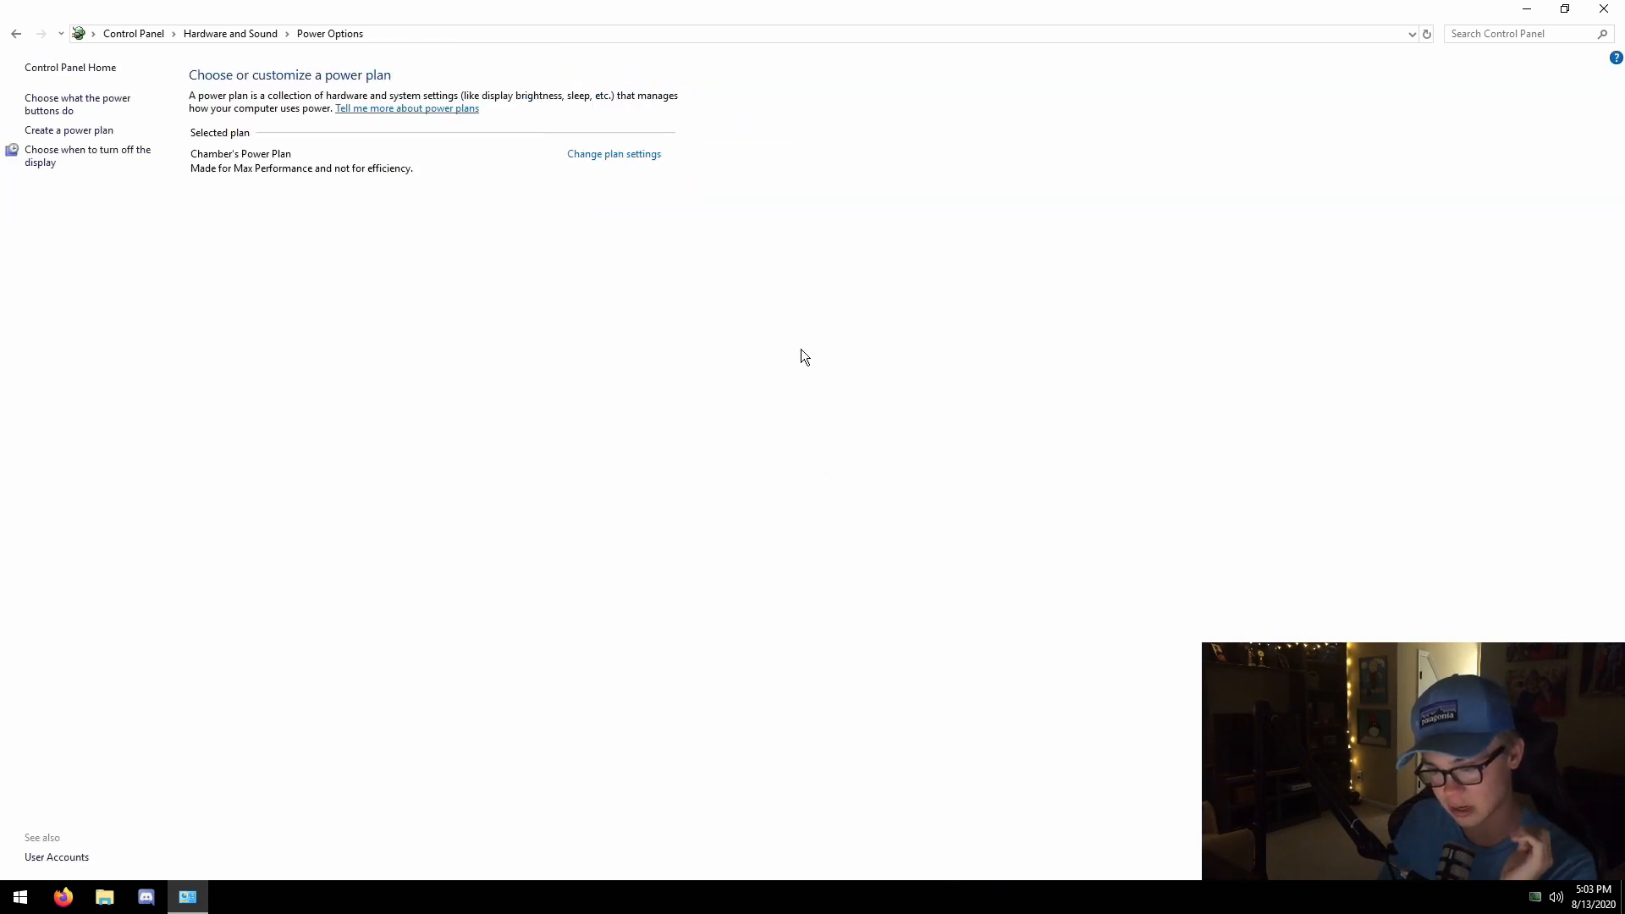
Recheck the power button settings with the unavailable settings unlocked, cancel without changes, and close Power Options.
left_click(78, 110)
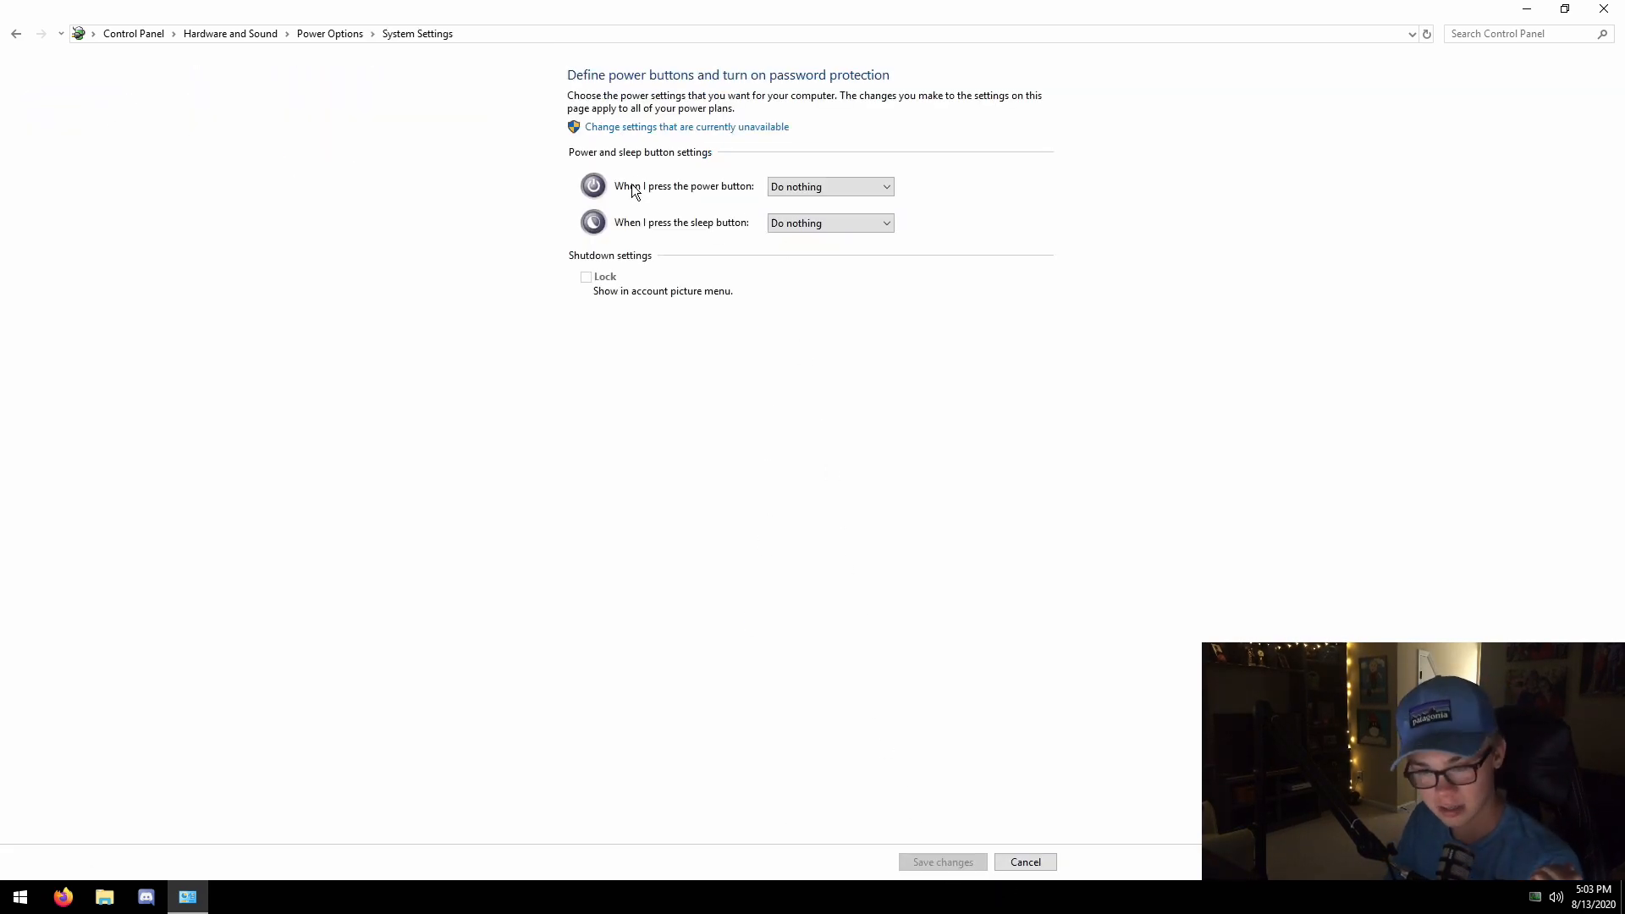
left_click(643, 127)
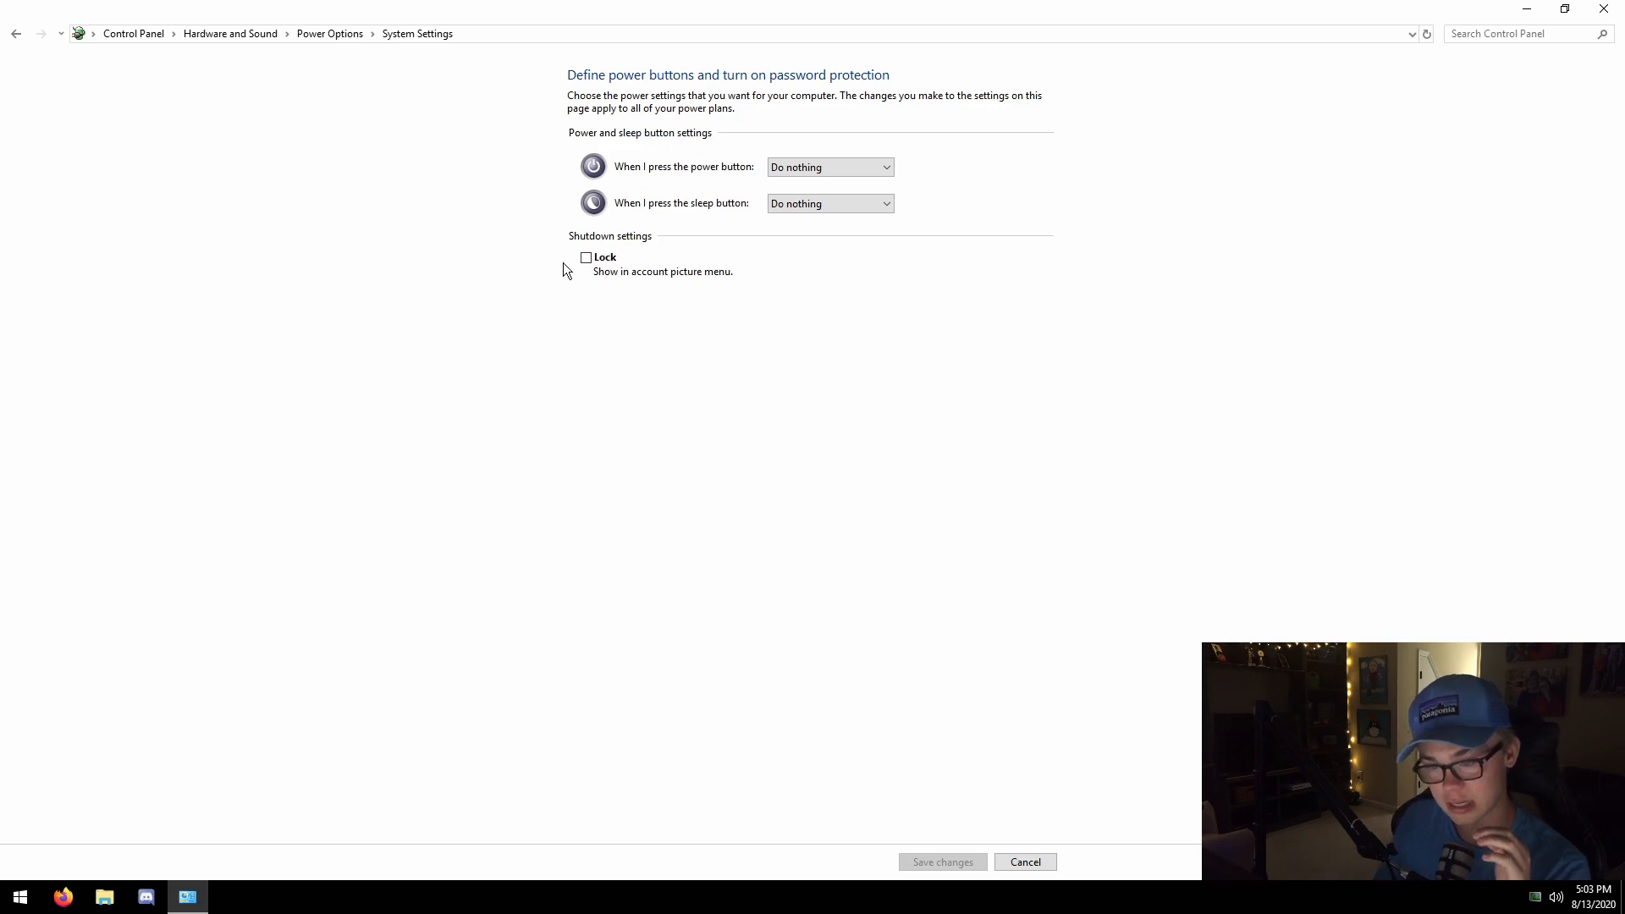
left_click(1033, 862)
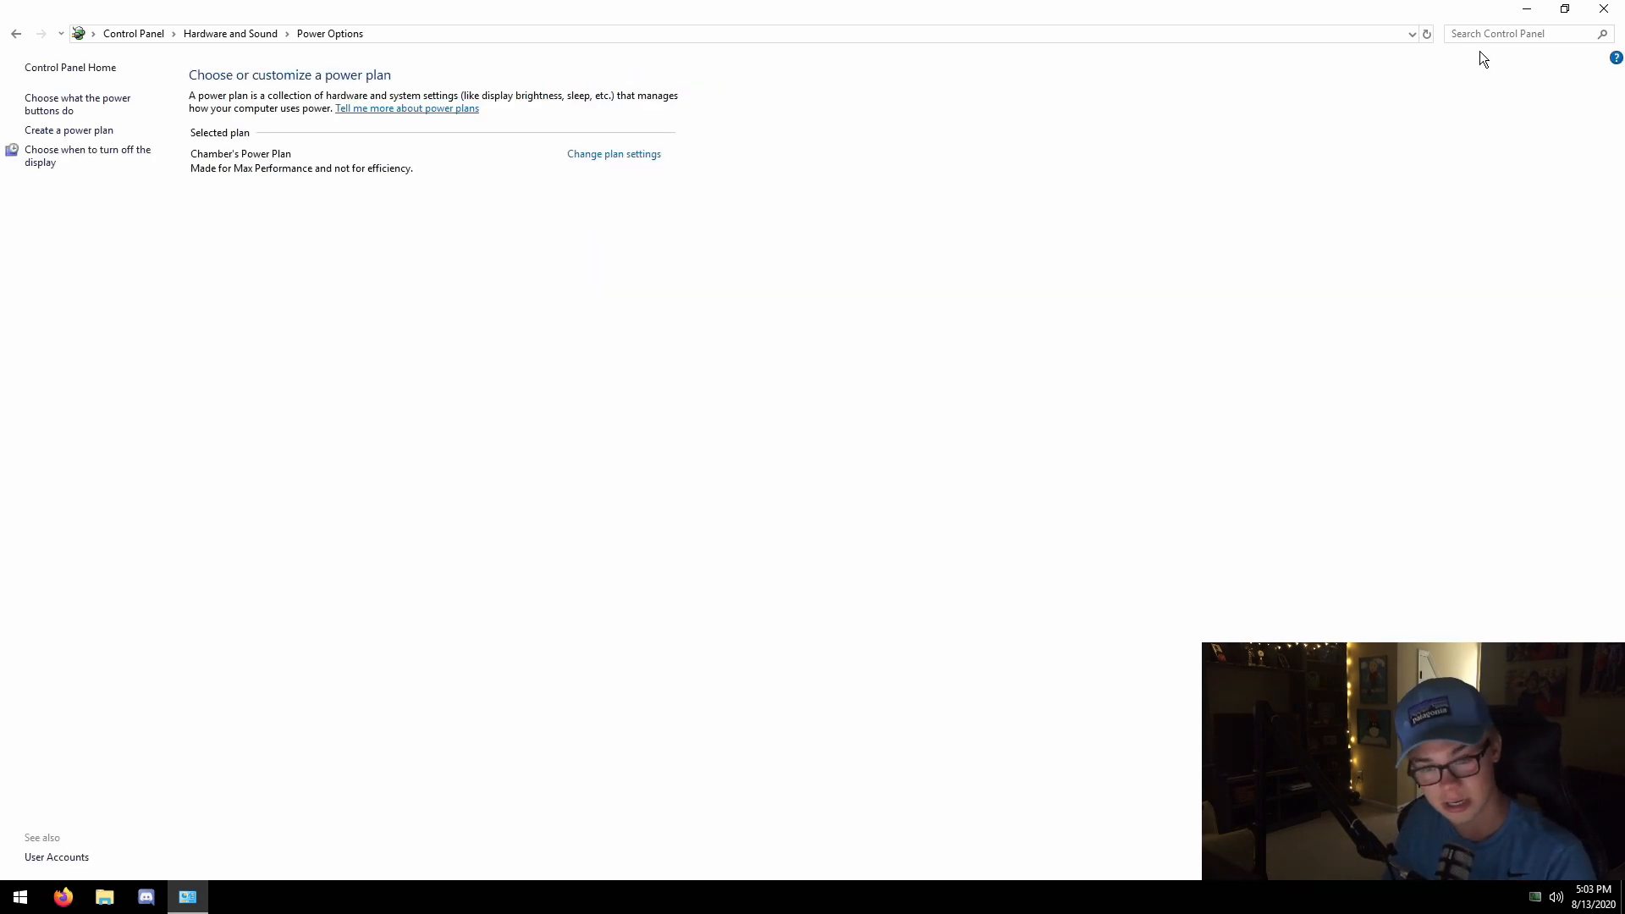
left_click(1603, 8)
Launch Autoruns from the 4 Autoruns folder inside the Fortnite Booster folder and maximize its window.
double_click(827, 490)
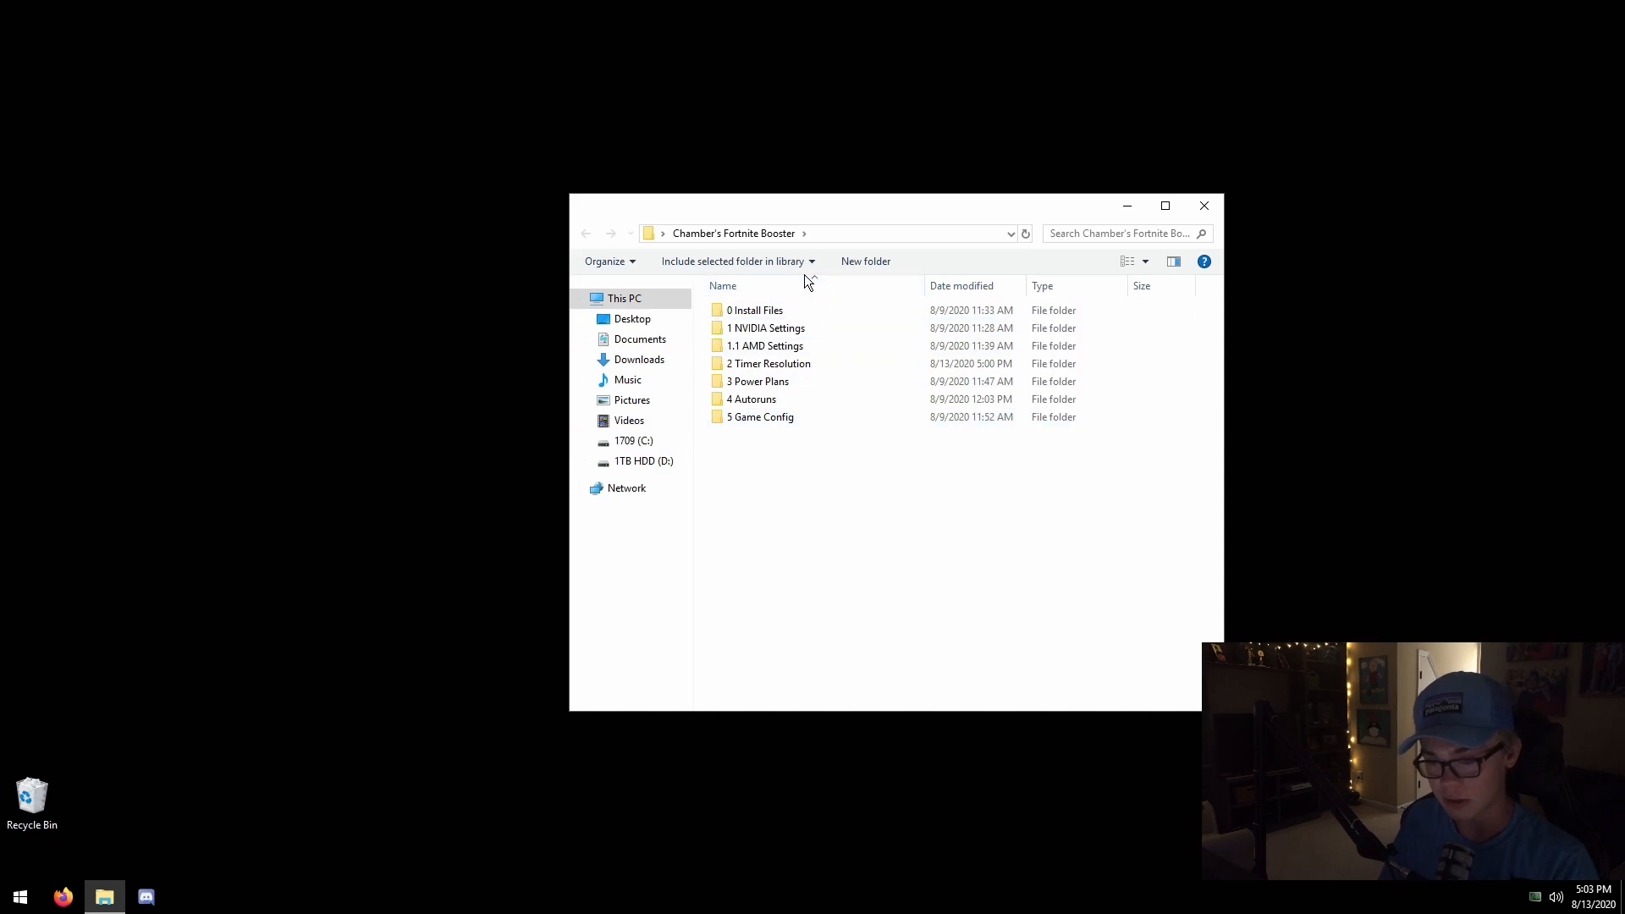
double_click(744, 383)
key("BackSpace")
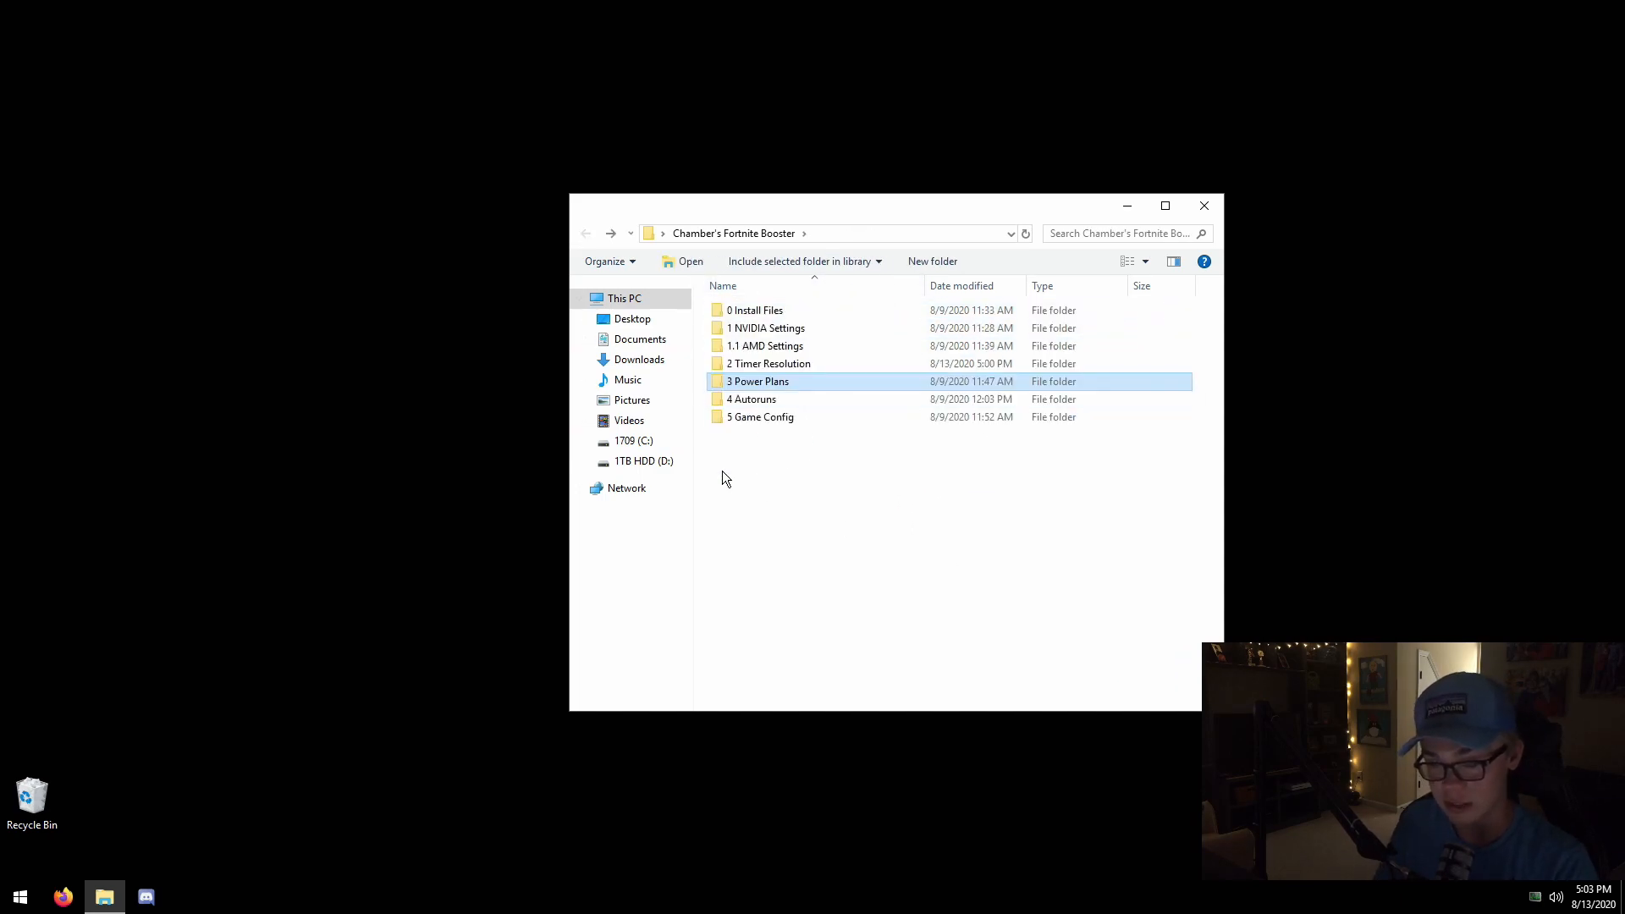
double_click(726, 401)
double_click(750, 313)
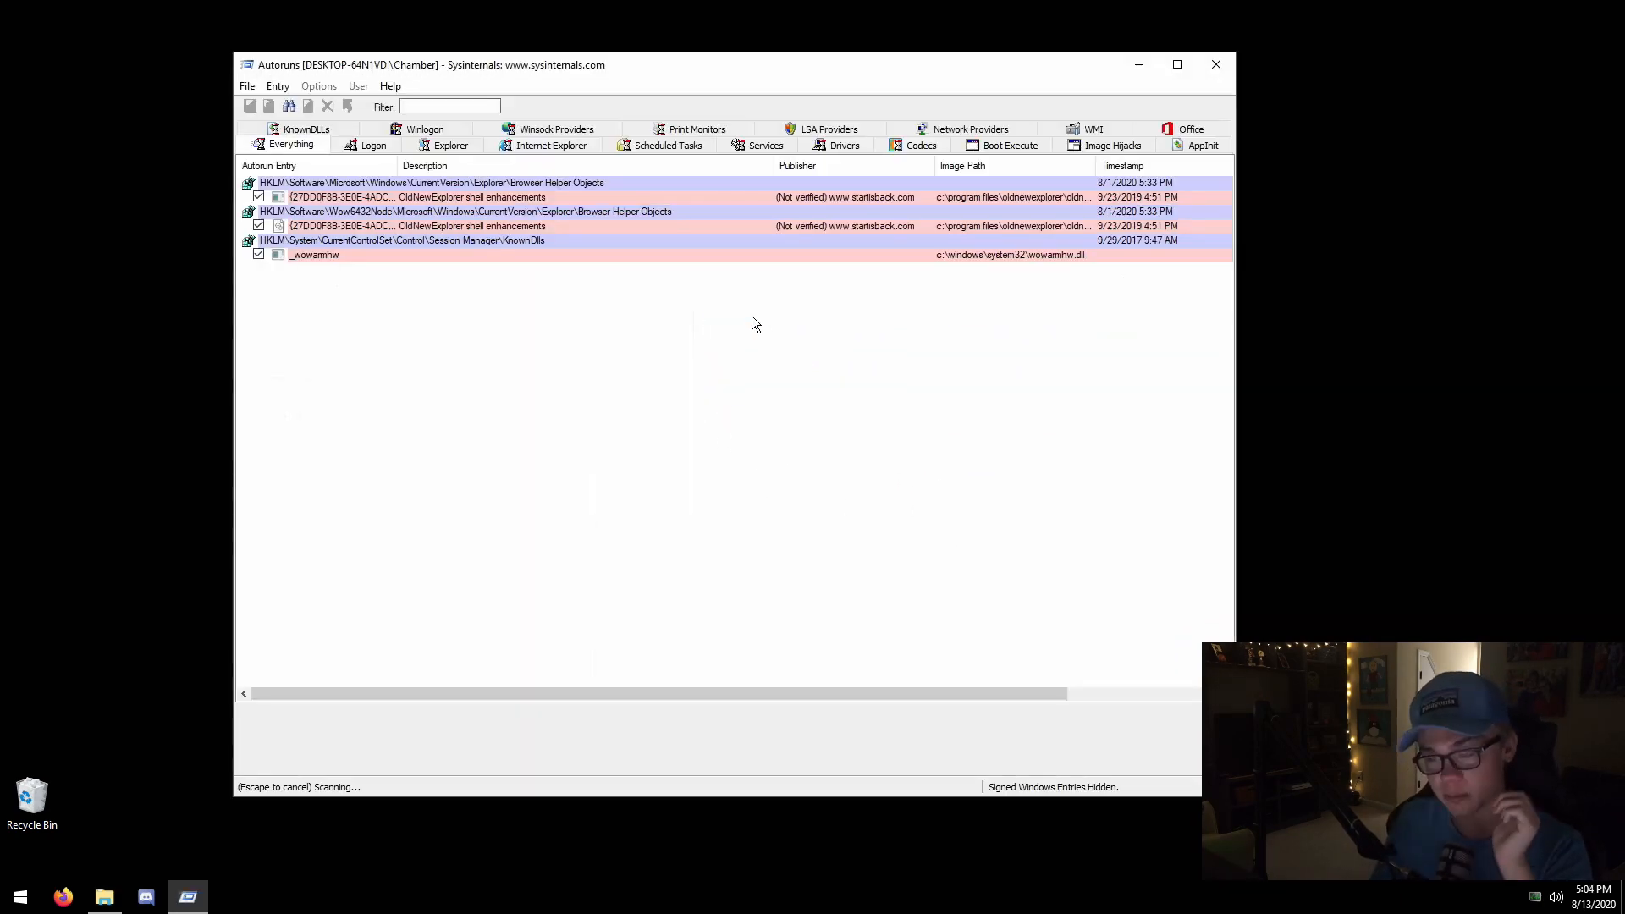
double_click(626, 73)
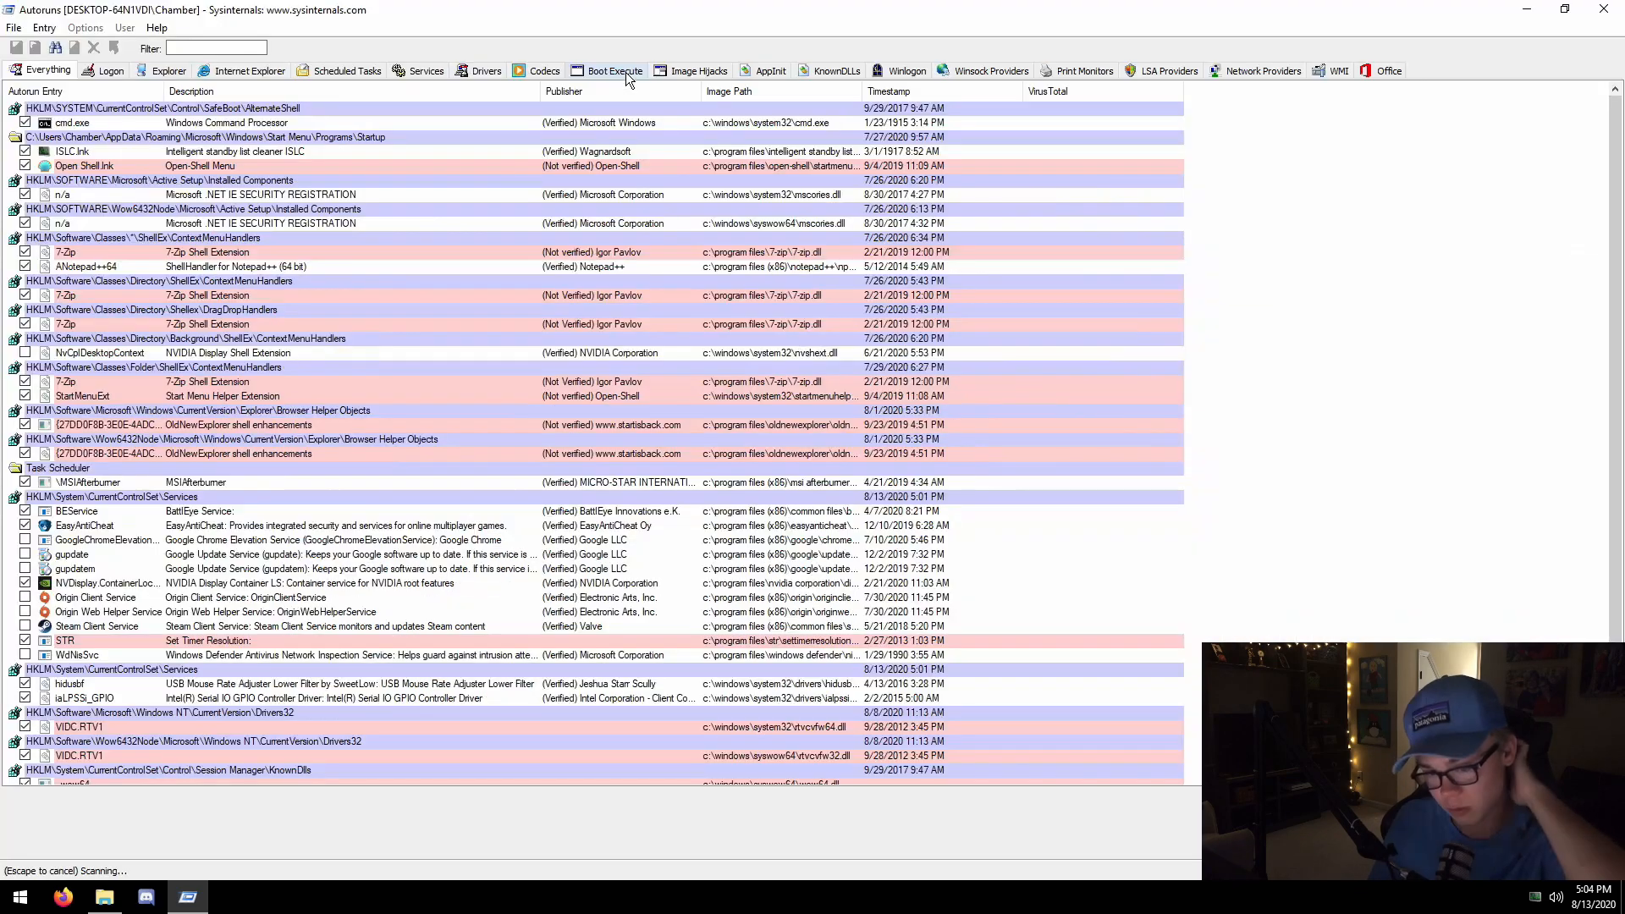
Review the Logon and Scheduled Tasks entries in Autoruns, including the MSIAfterburner task.
left_click(108, 70)
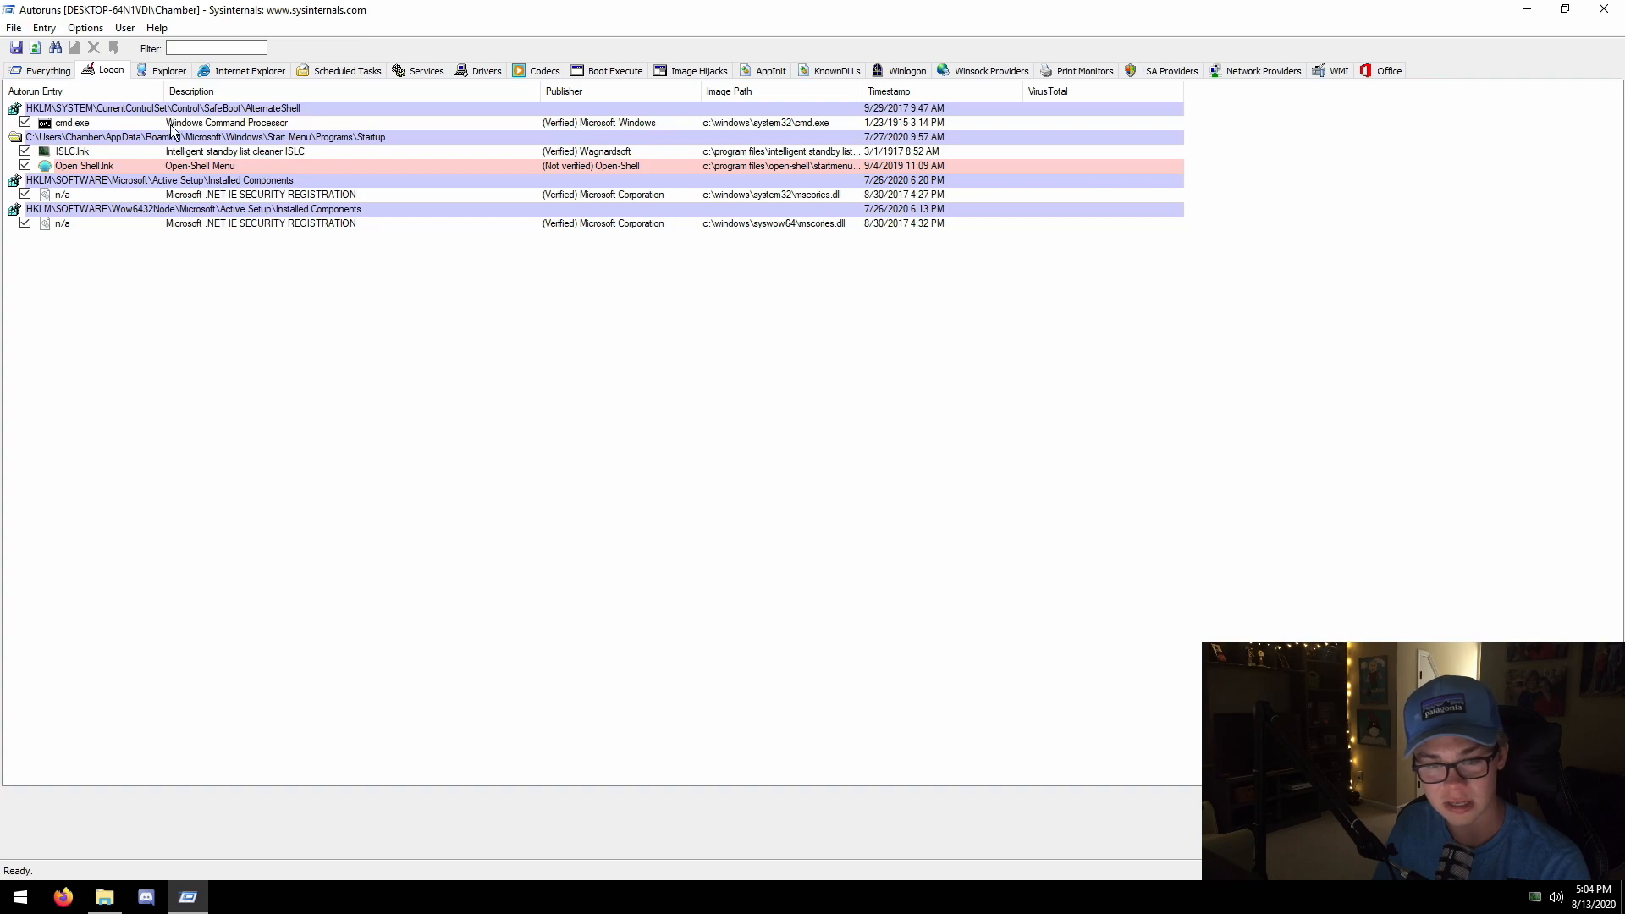
left_click(337, 69)
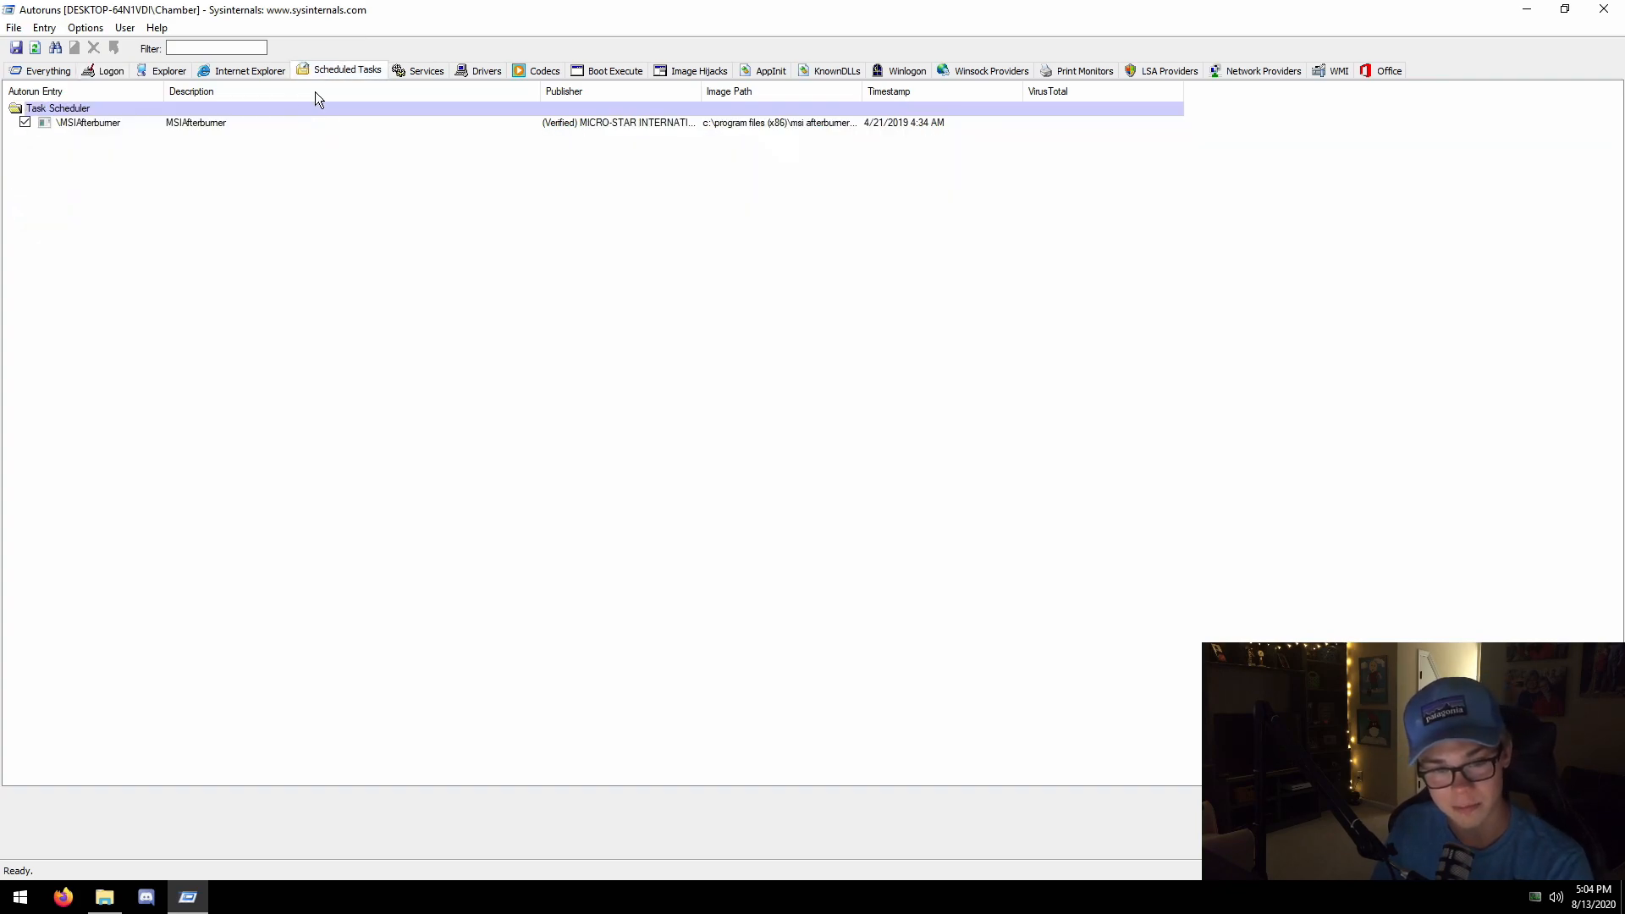
left_click(88, 123)
left_click(424, 220)
Examine the Origin, Steam, Google and EasyAntiCheat entries under Services, review the Drivers entries, and close Autoruns.
left_click(423, 69)
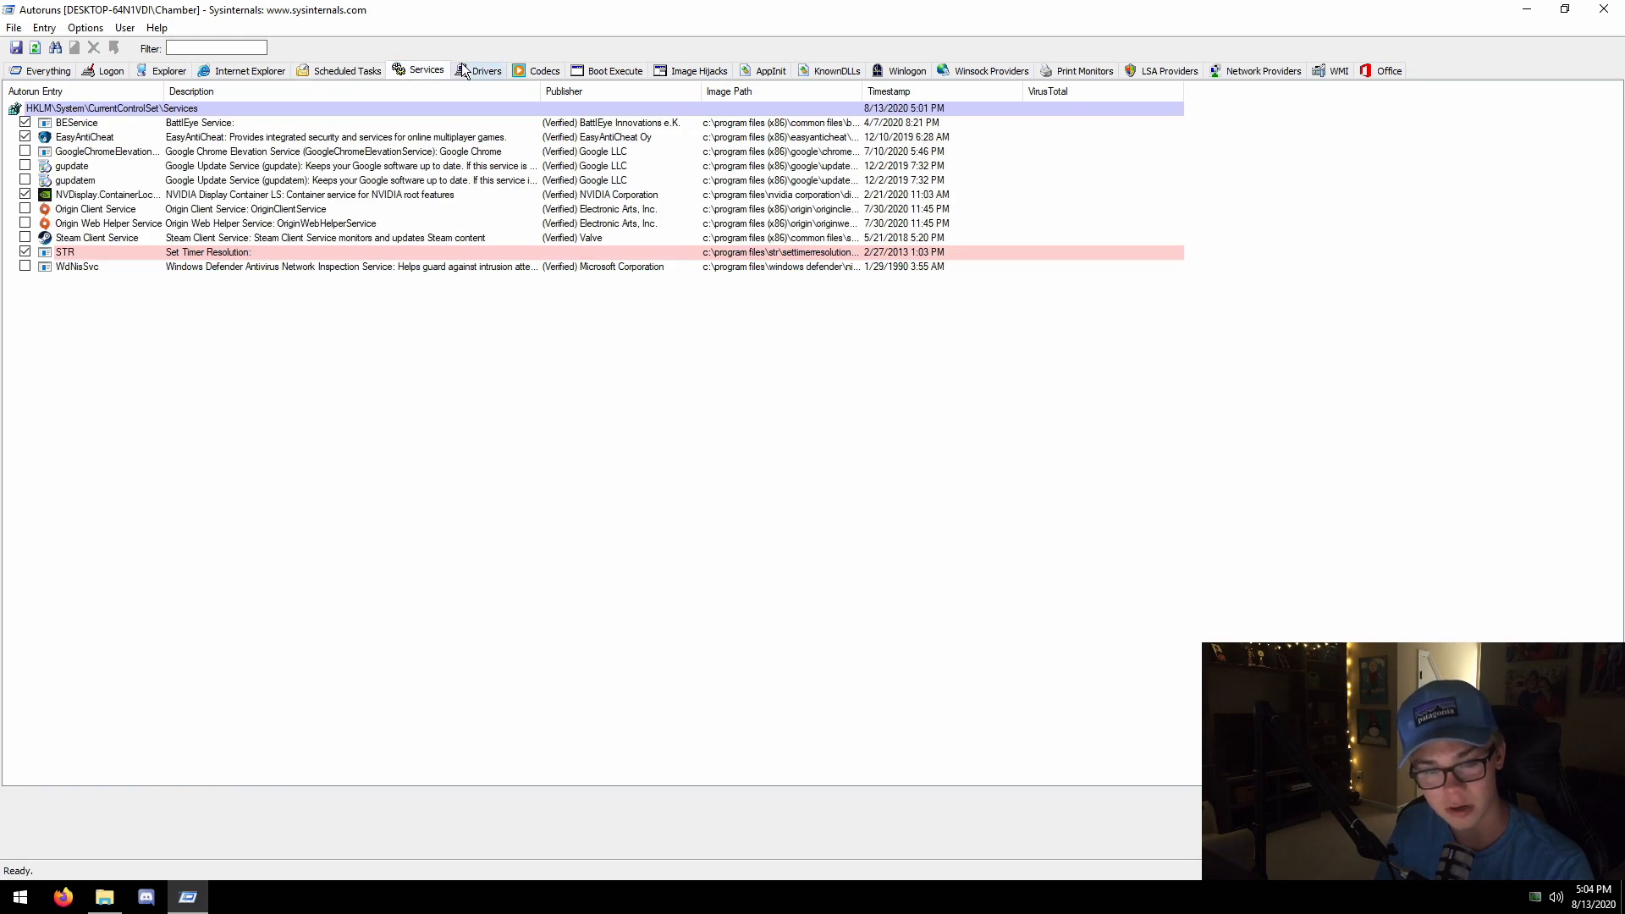
left_click(84, 223)
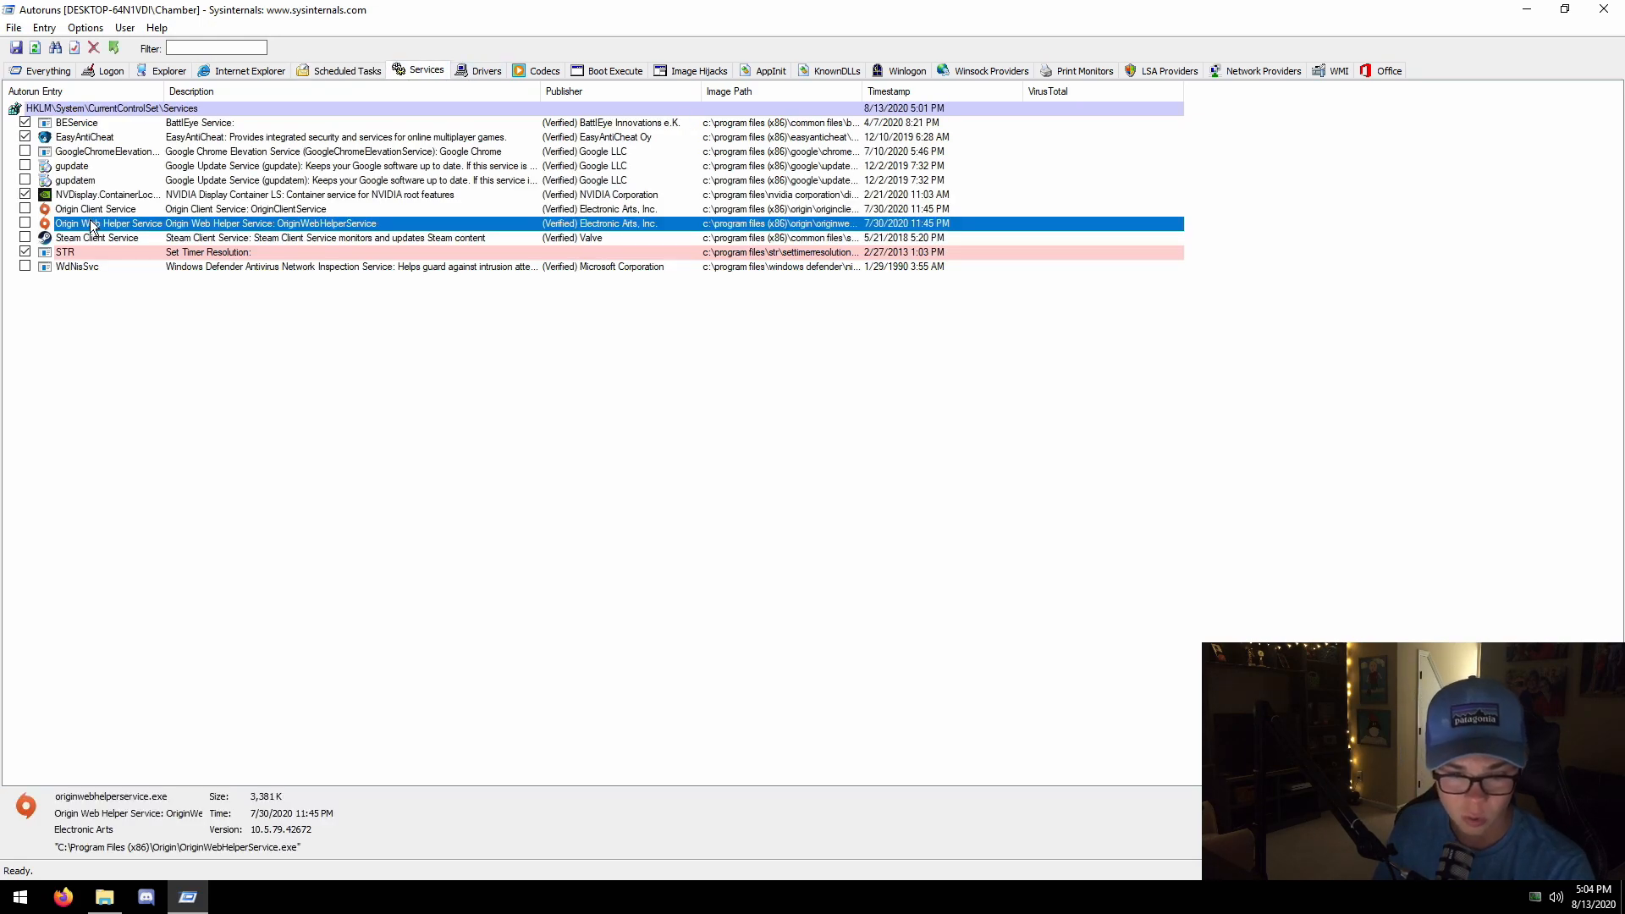
left_click(105, 211)
left_click(107, 225)
left_click(109, 237)
left_click(112, 222)
left_click(113, 208)
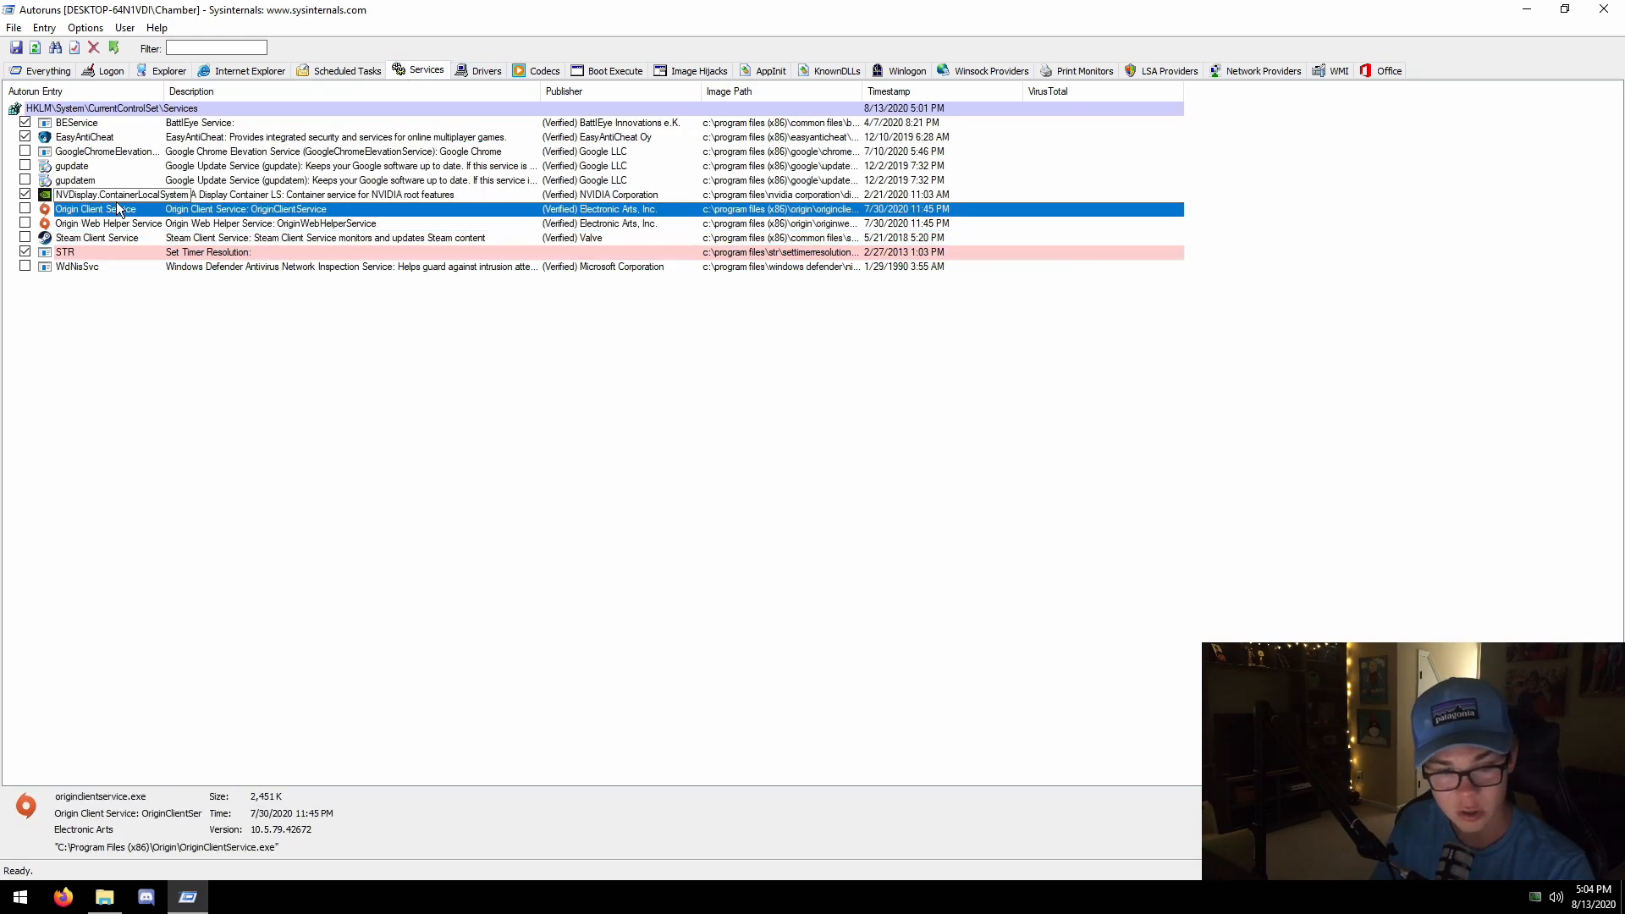
left_click(93, 194)
left_click(77, 168)
left_click(79, 178)
left_click(79, 166)
left_click(79, 179)
left_click(82, 168)
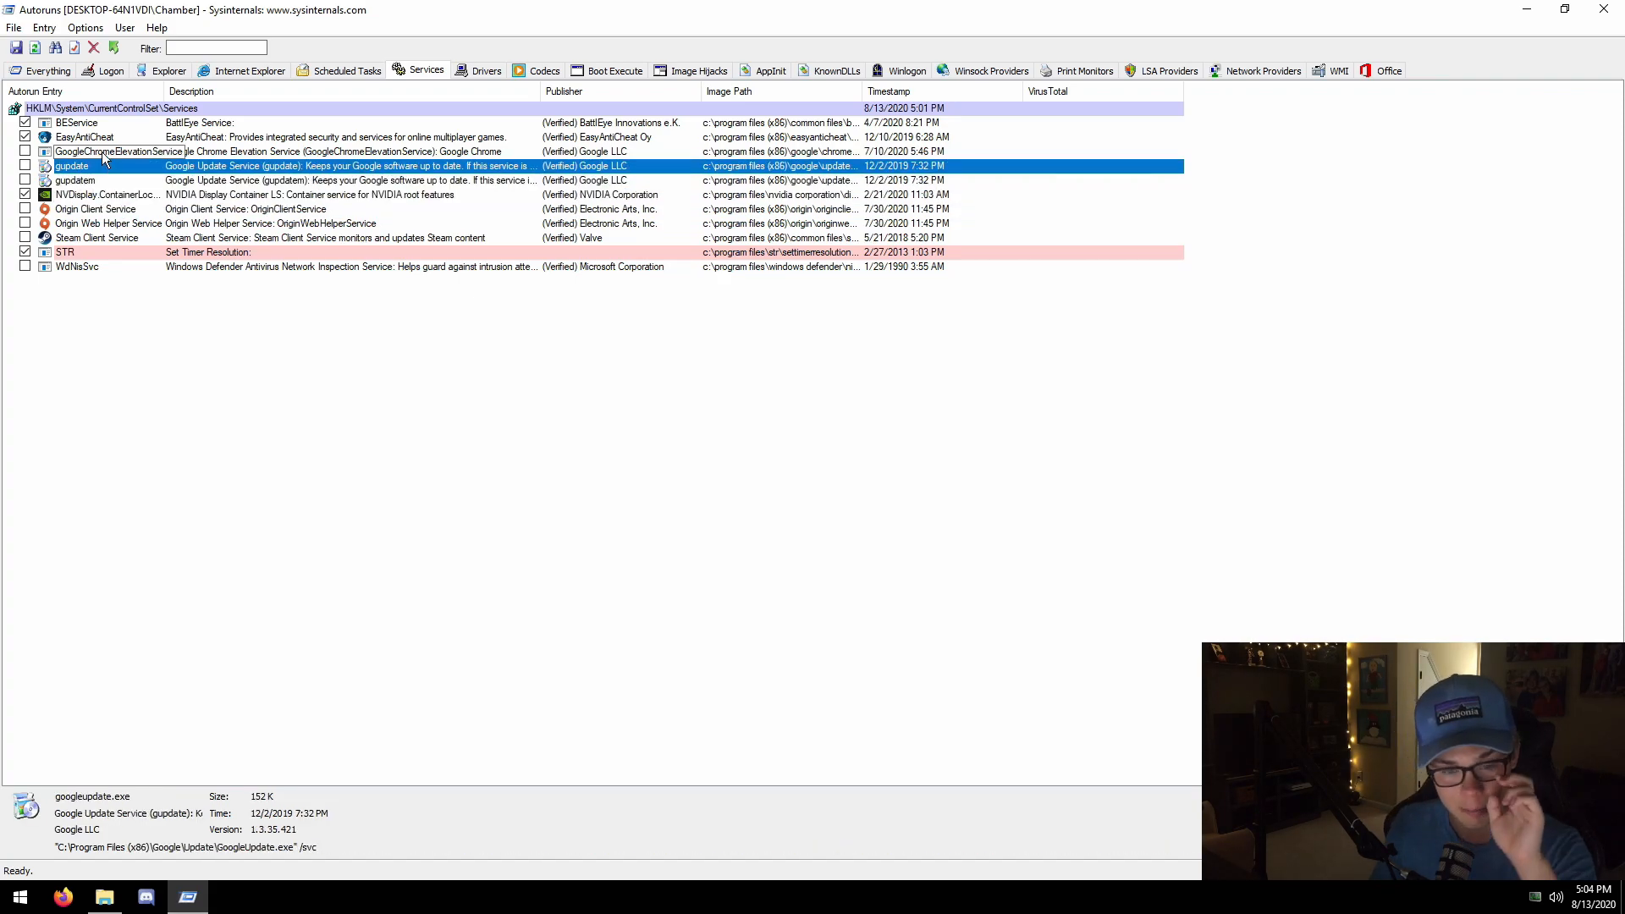
left_click(101, 151)
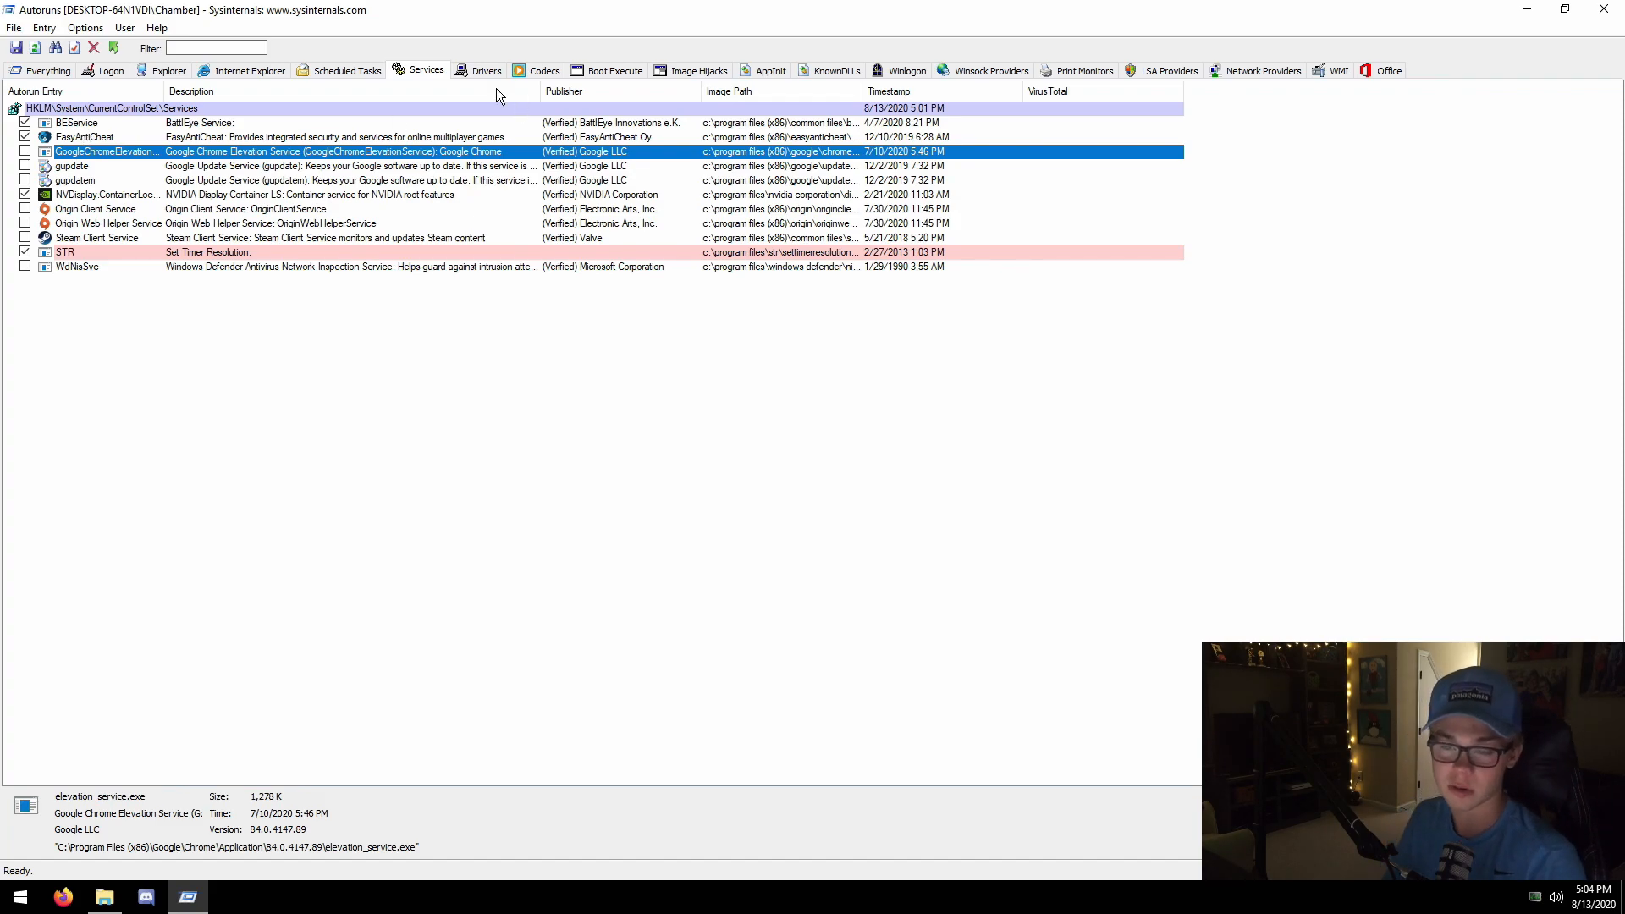
key("Up")
key("Up")
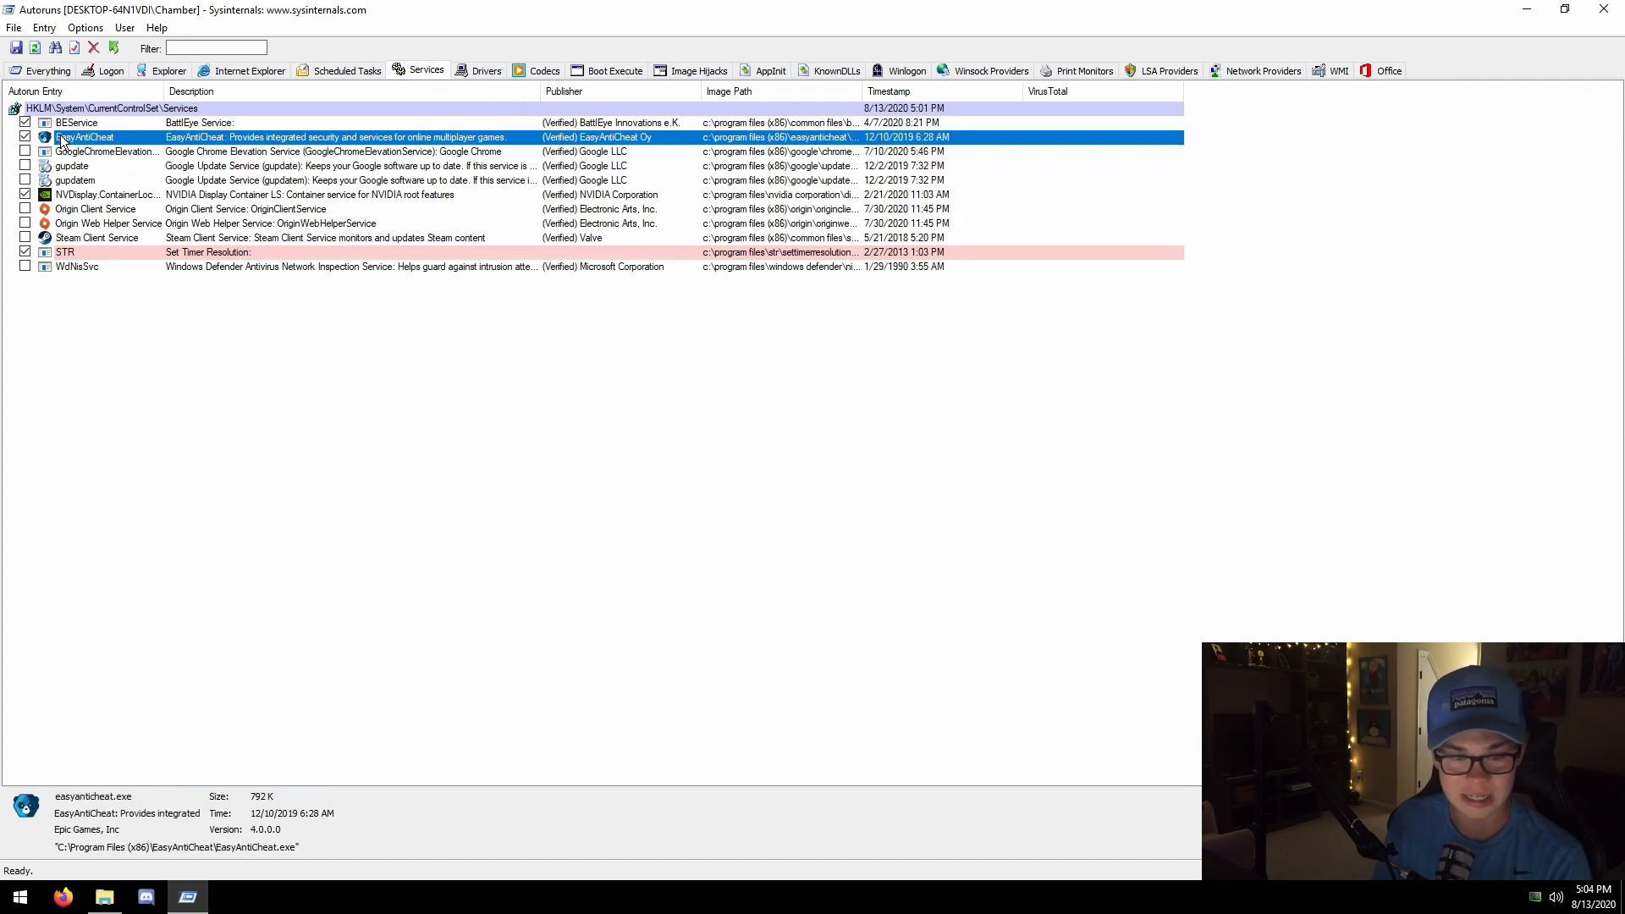
left_click(483, 69)
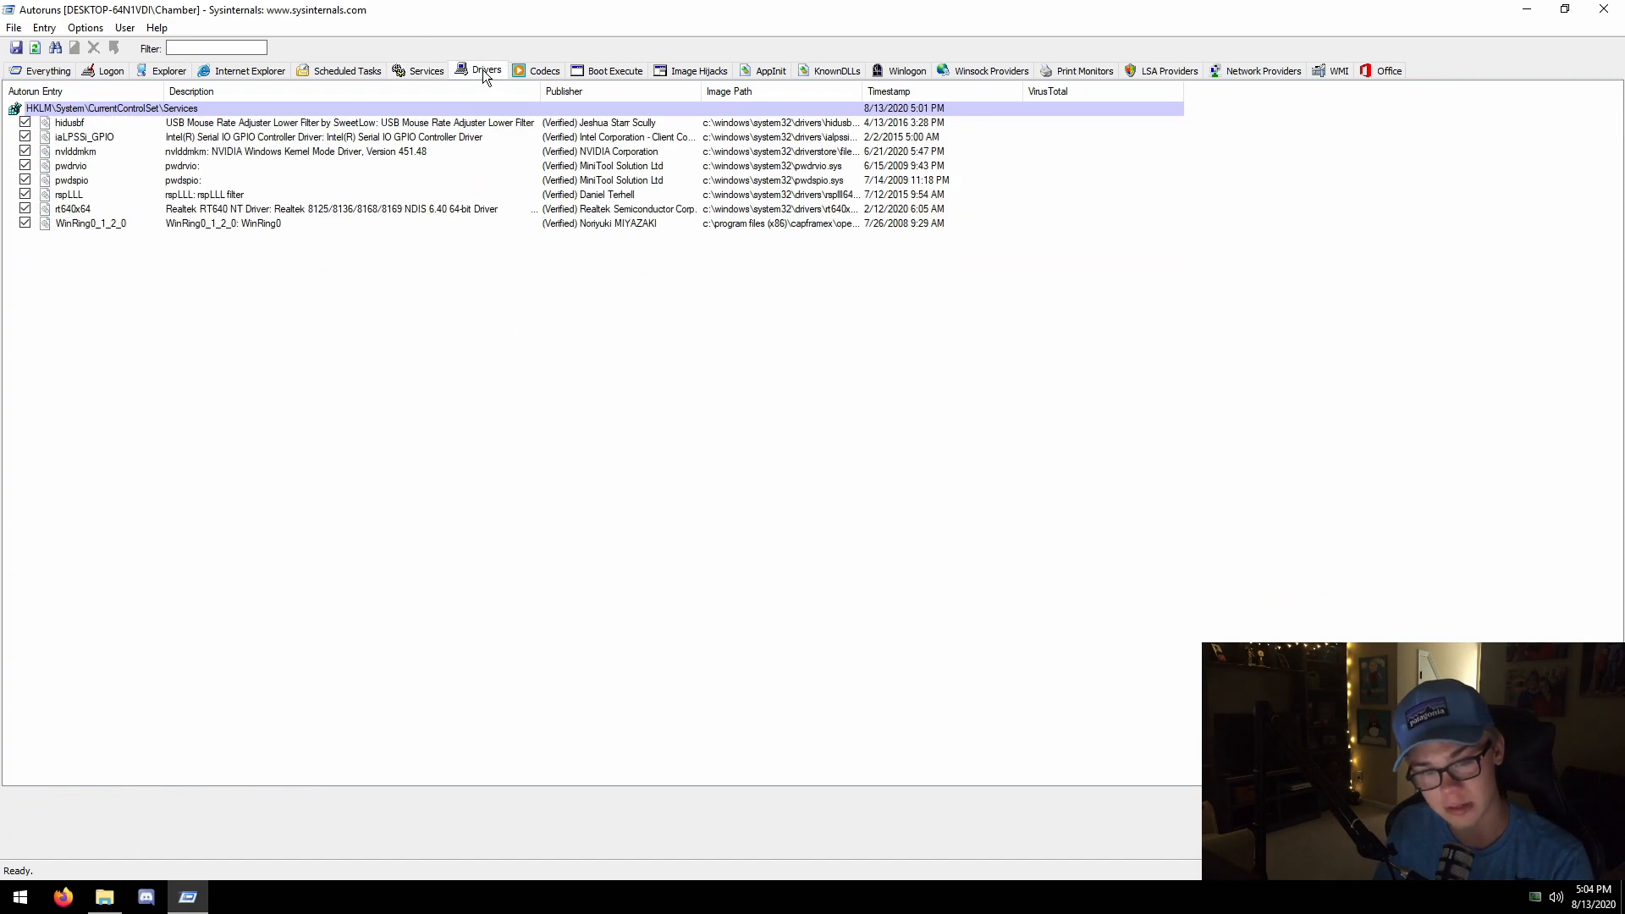
left_click(1604, 8)
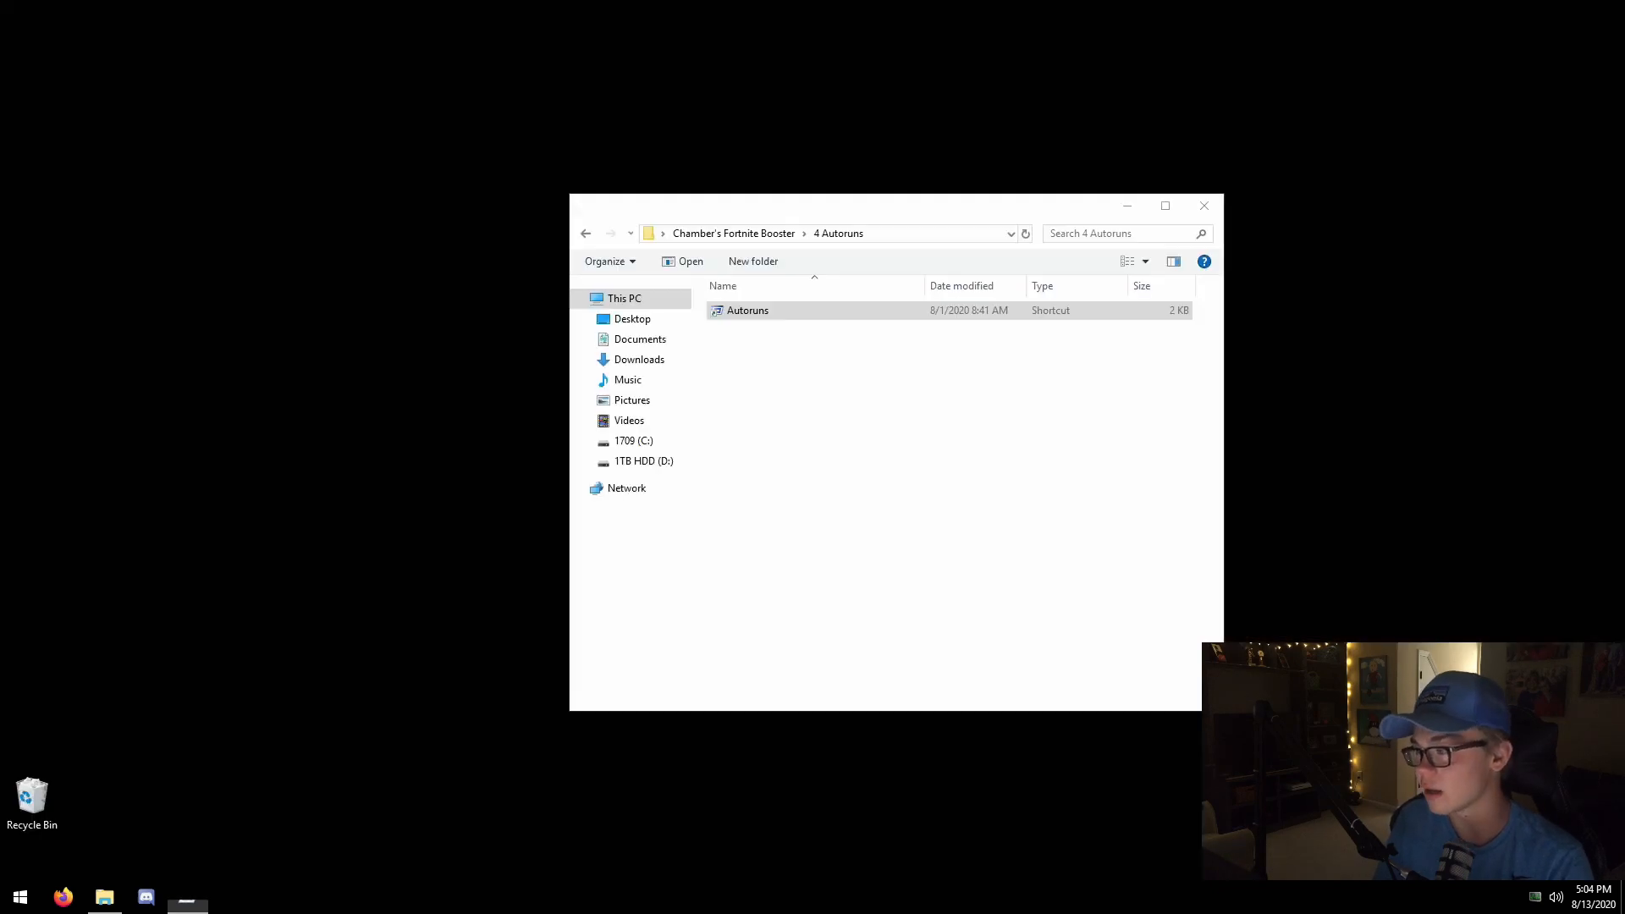
Reopen the 4 Autoruns folder from the main Fortnite Booster folder and launch Autoruns again.
key("BackSpace")
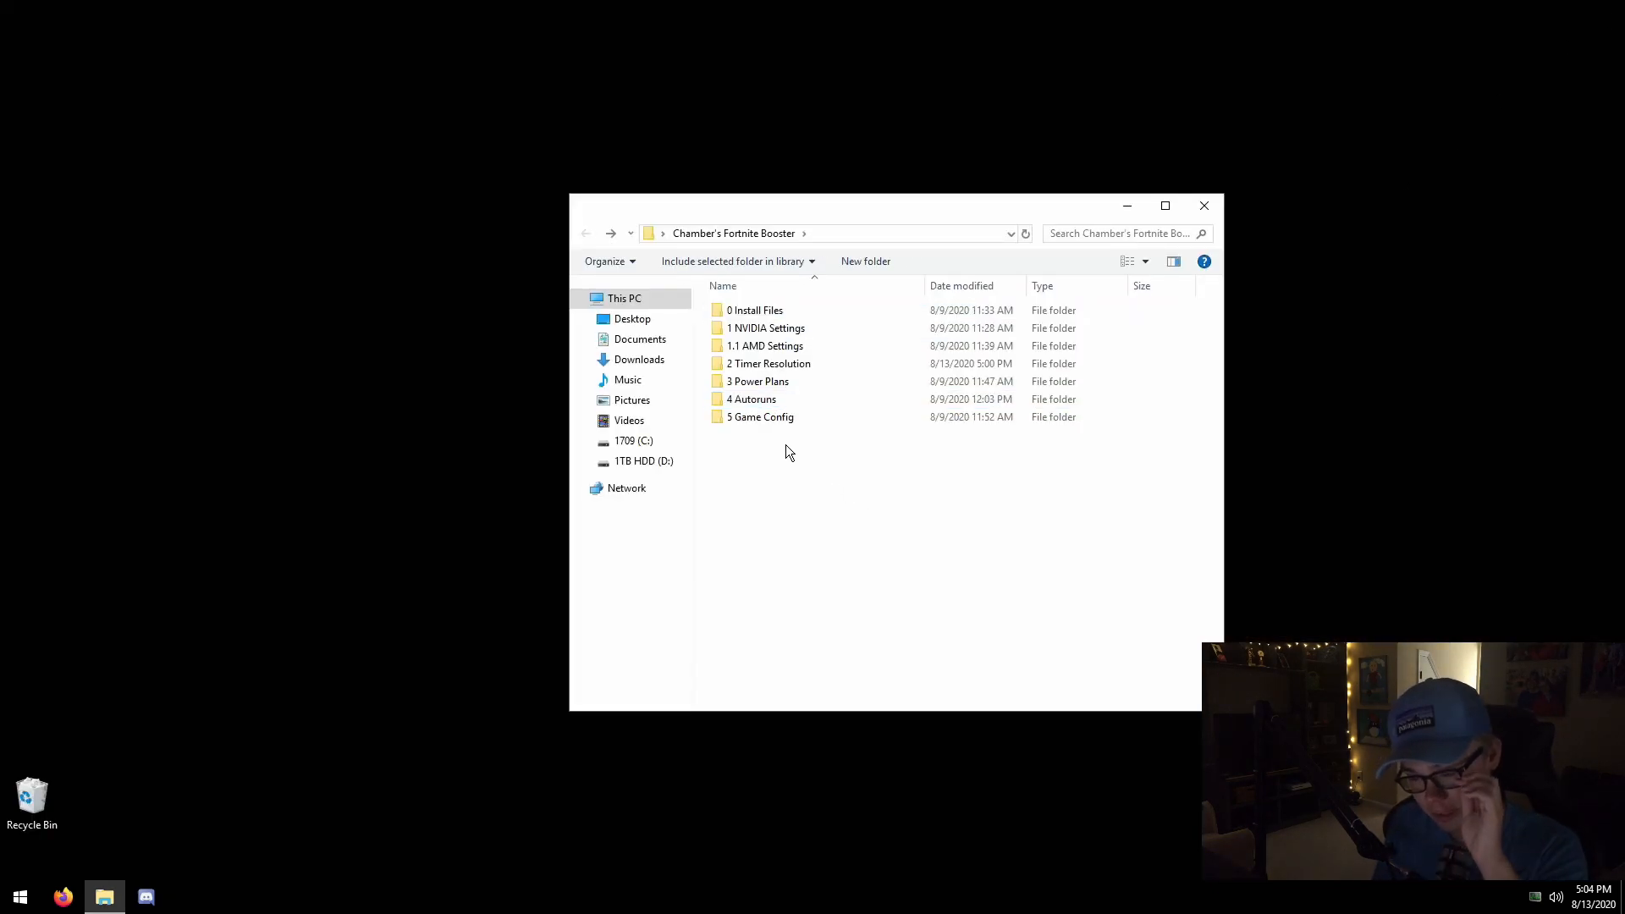
double_click(757, 401)
double_click(744, 311)
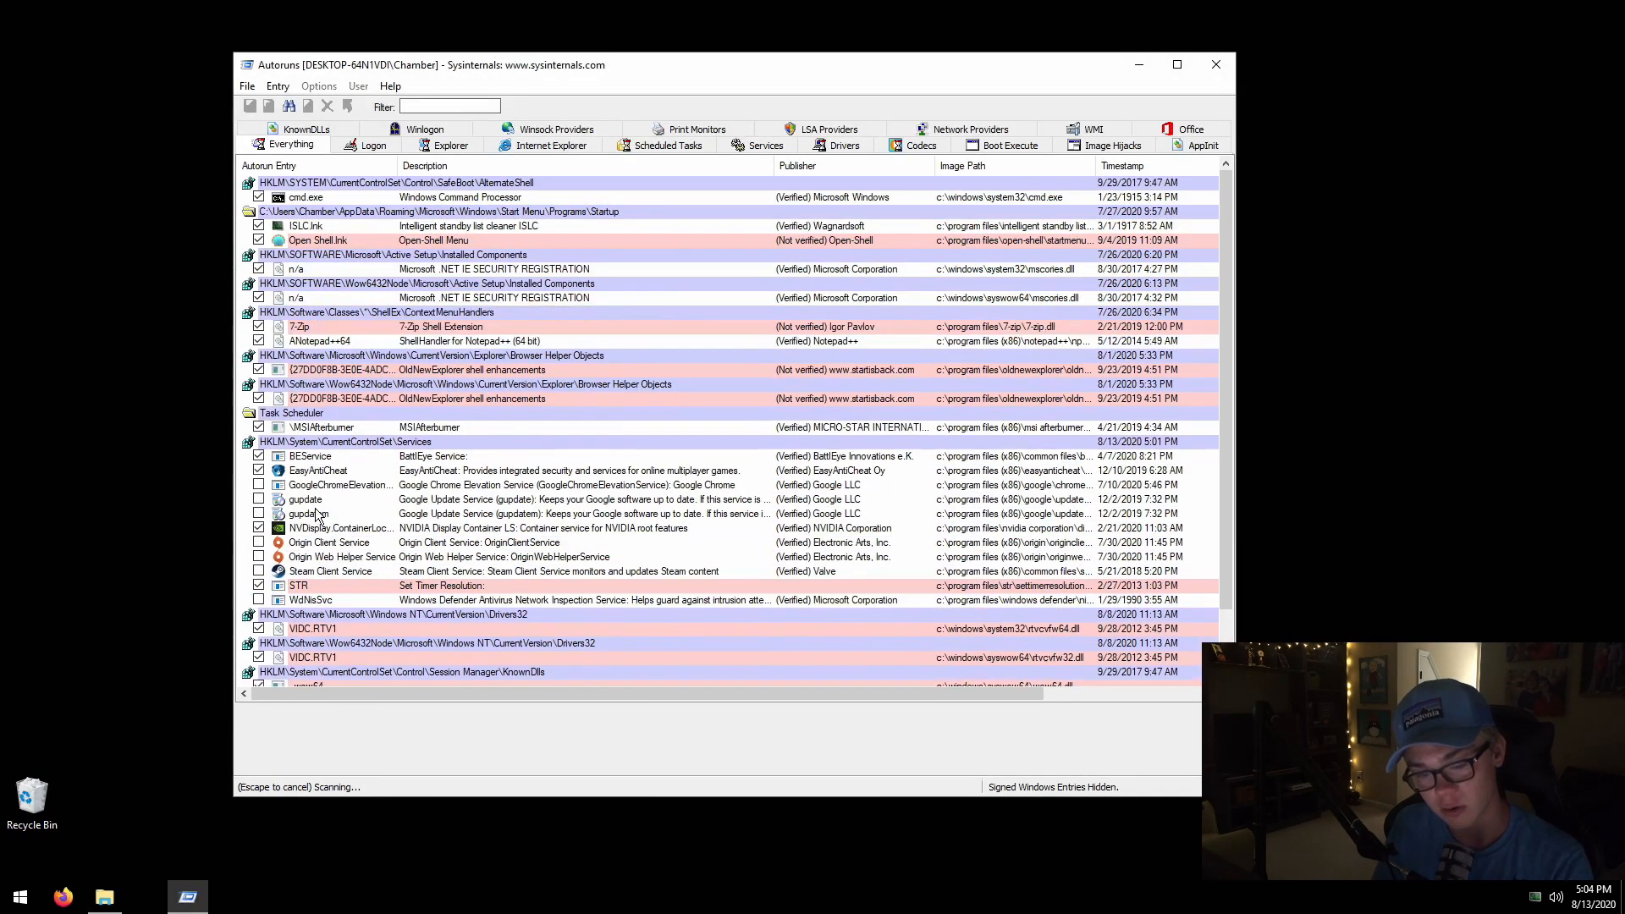
Review the full list of autorun entries in the maximized window, and examine the Logon entries.
scroll(310, 515, "down", 8)
scroll(508, 584, "down", 1)
scroll(307, 603, "up", 1)
scroll(307, 602, "up", 7)
double_click(506, 71)
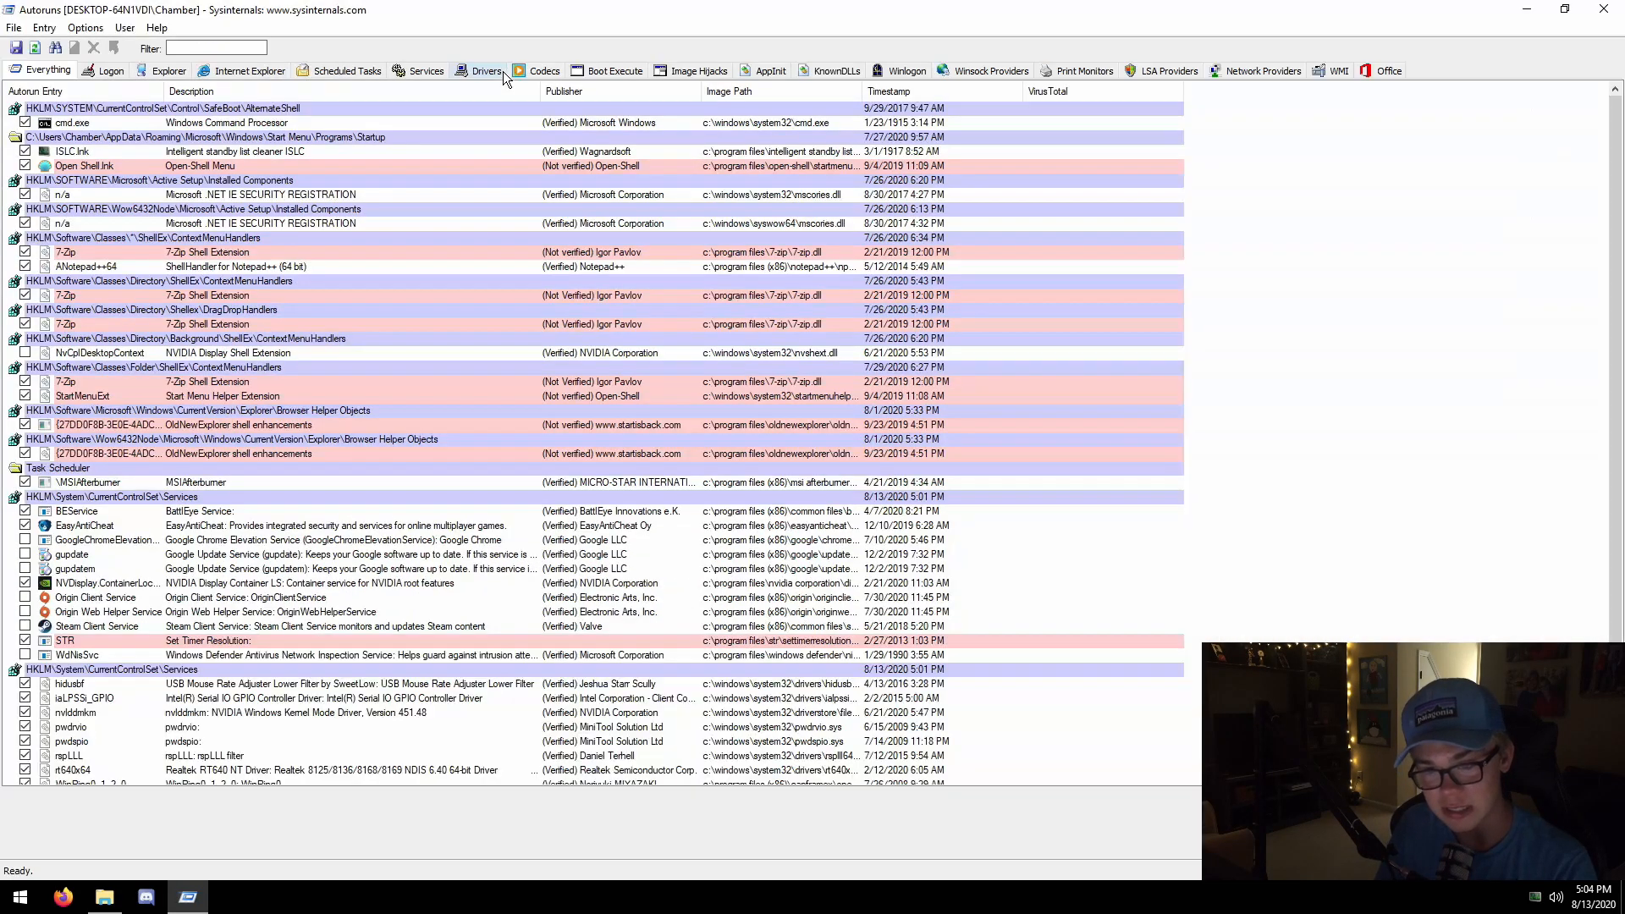
left_click(165, 70)
left_click(109, 70)
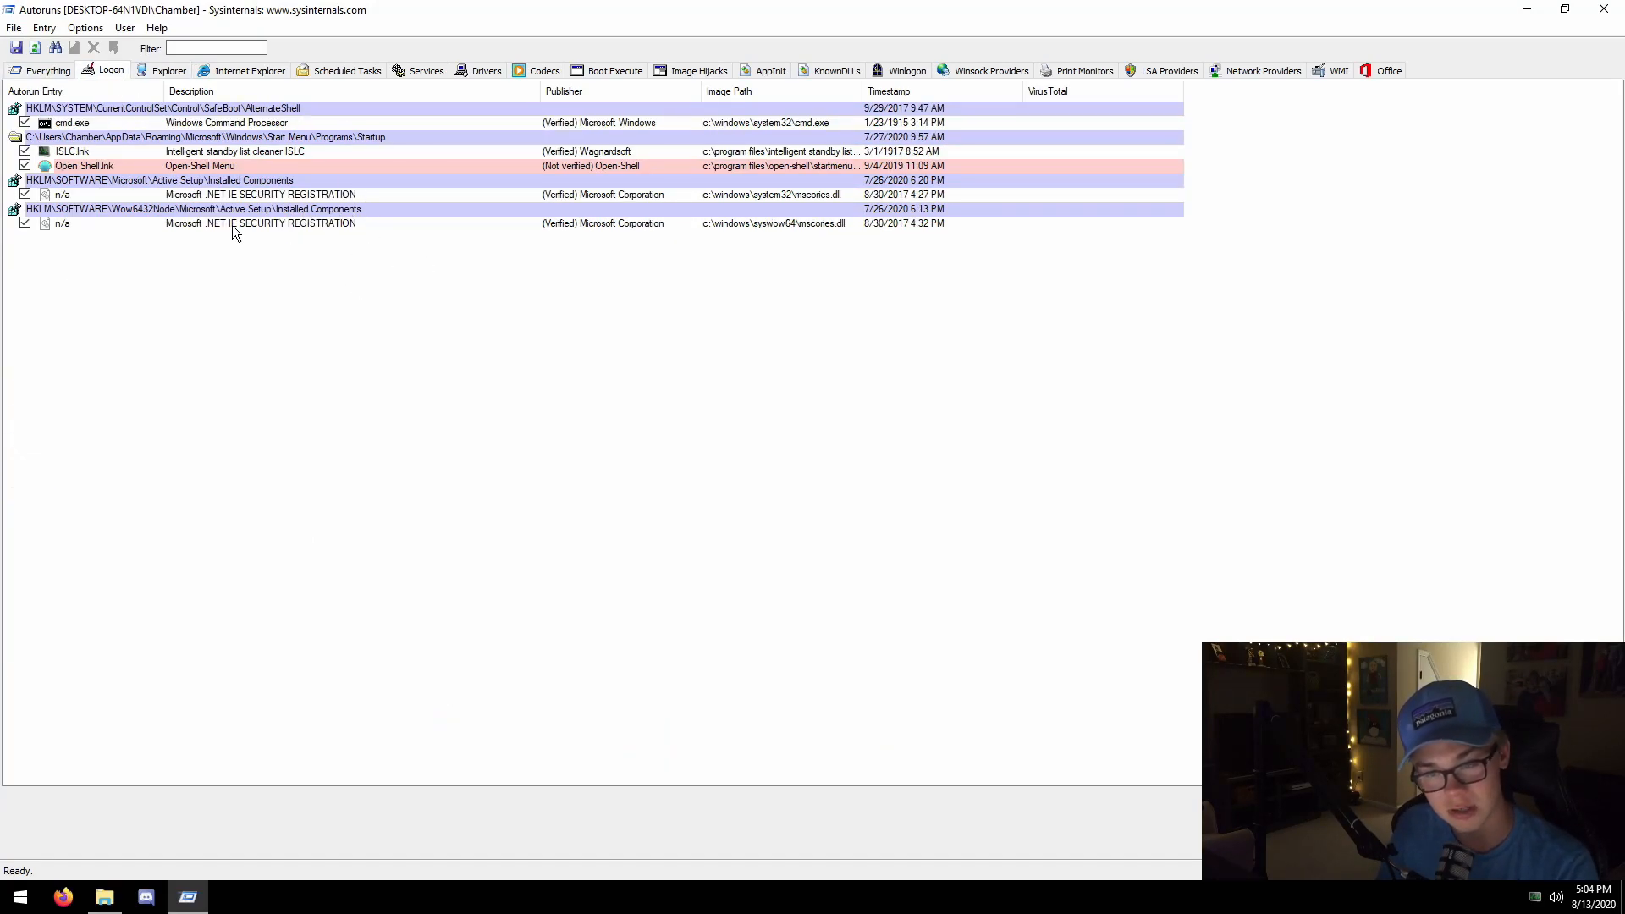
Close Autoruns and return to the main Fortnite Booster folder.
left_click(1616, 8)
left_click(875, 490)
key("alt+Left")
left_click(831, 535)
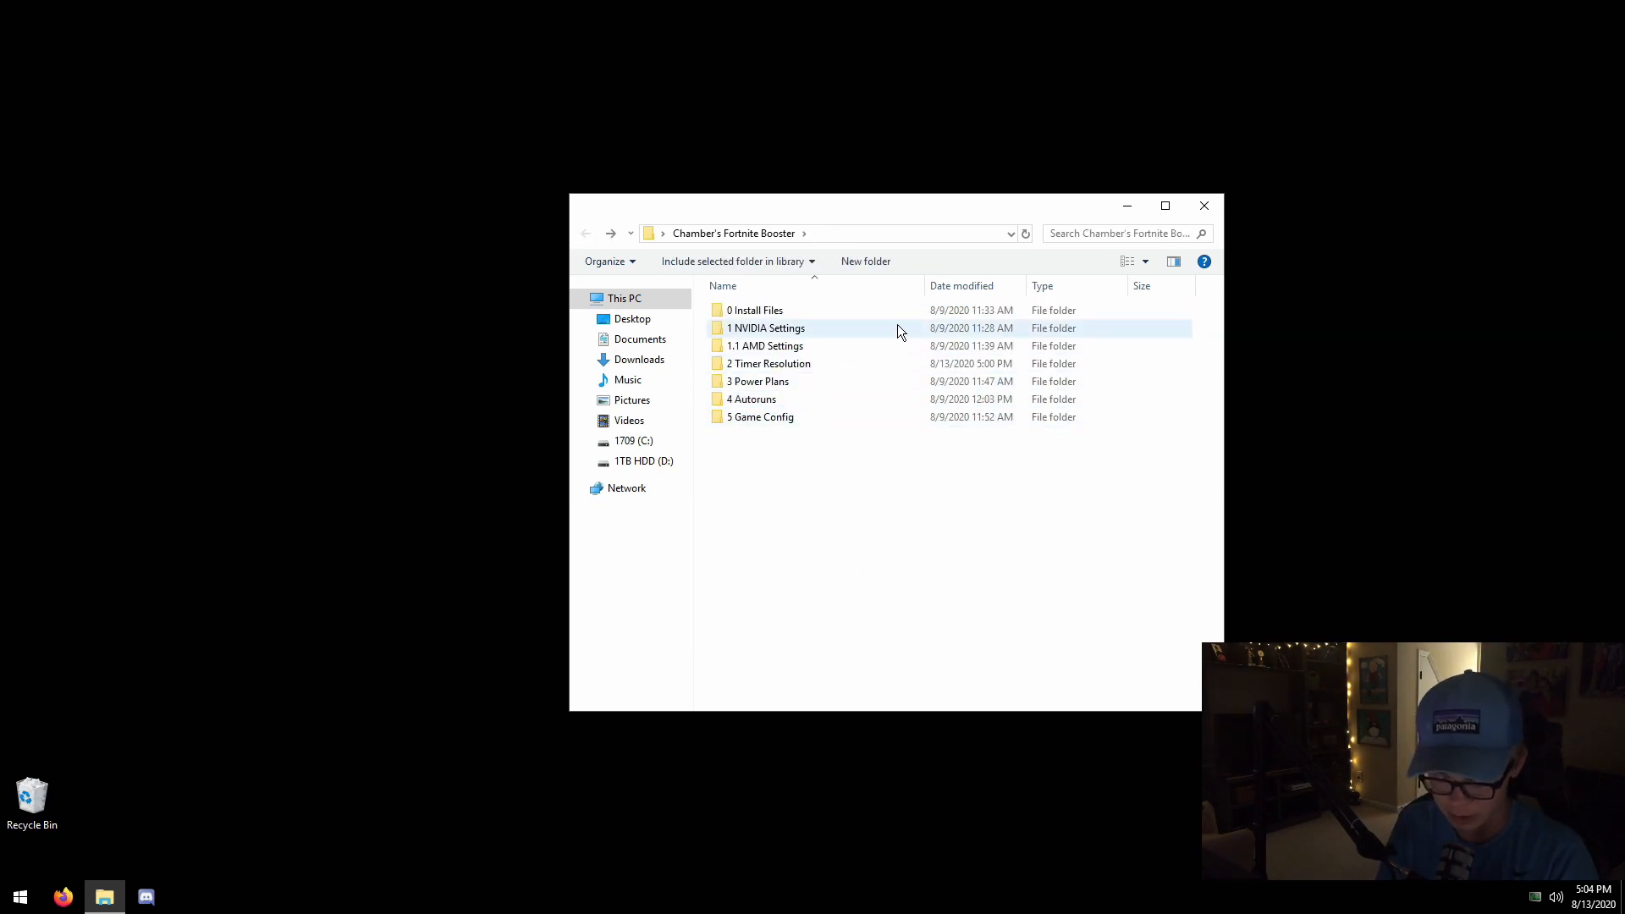
Open the System display page in Windows Settings, dismissing any application error, and go back to the Settings home page.
key("super+i")
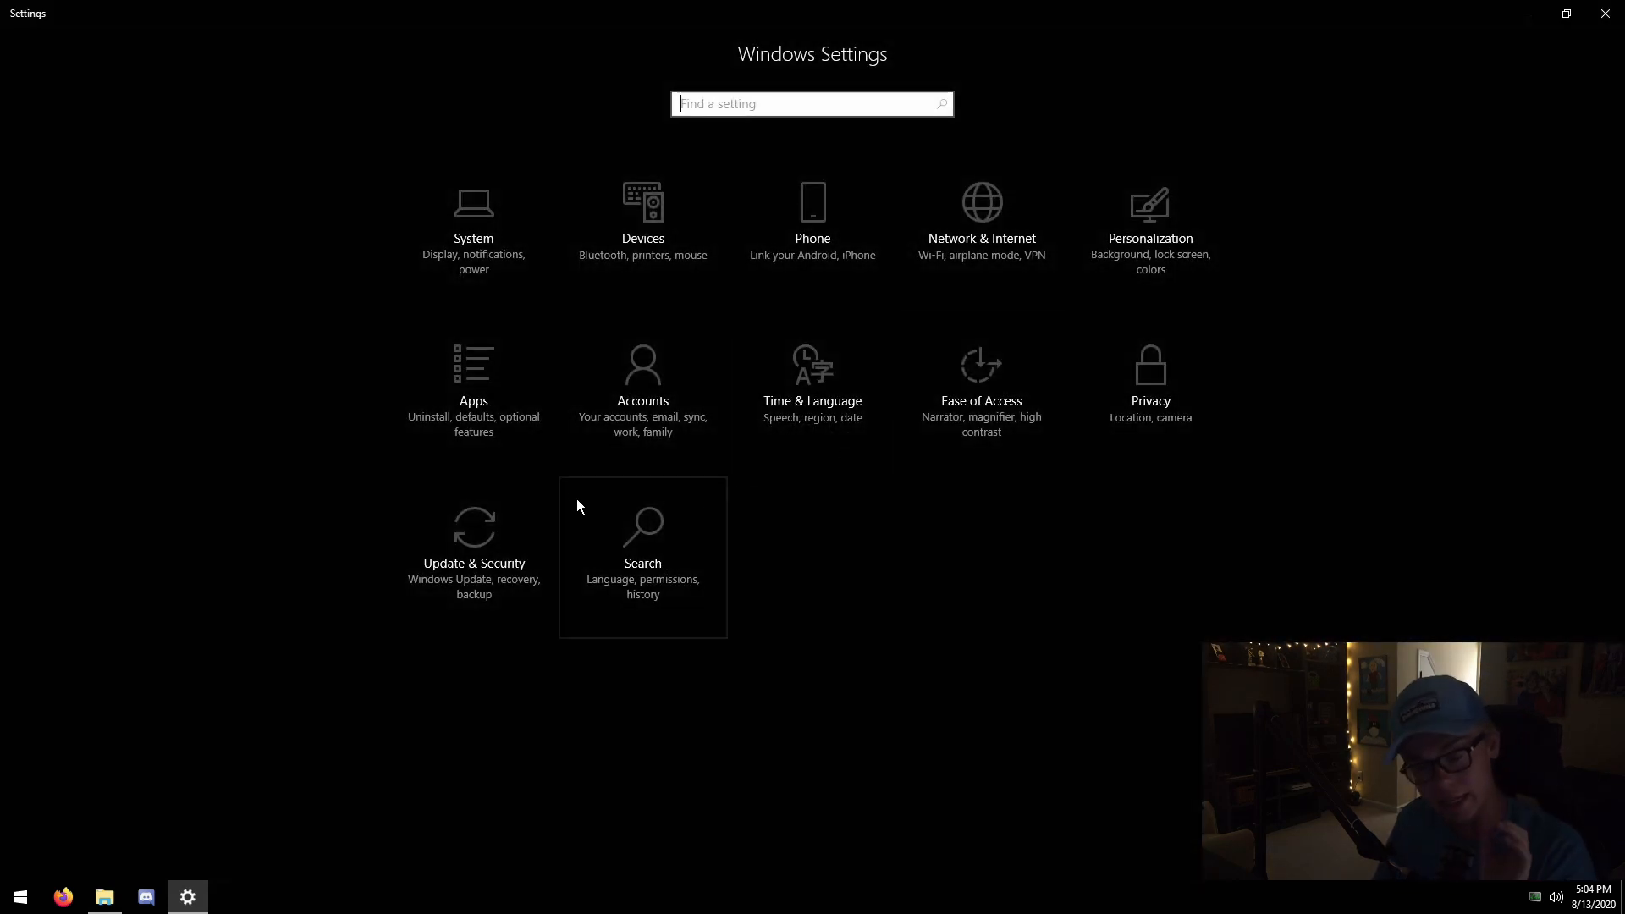
left_click(474, 234)
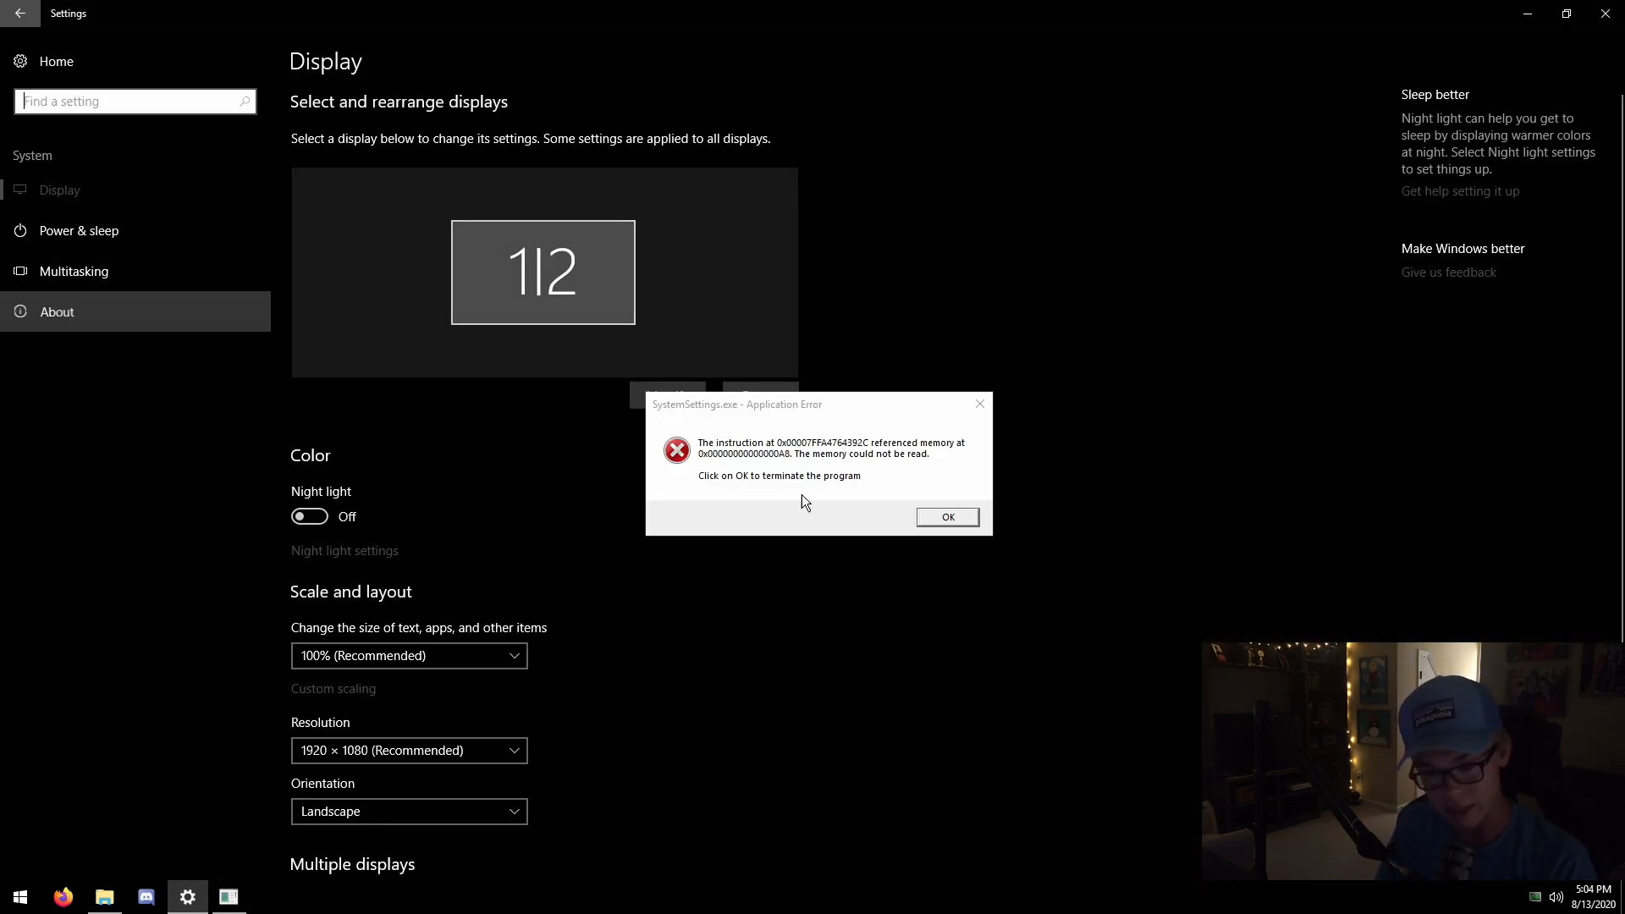
left_click(935, 519)
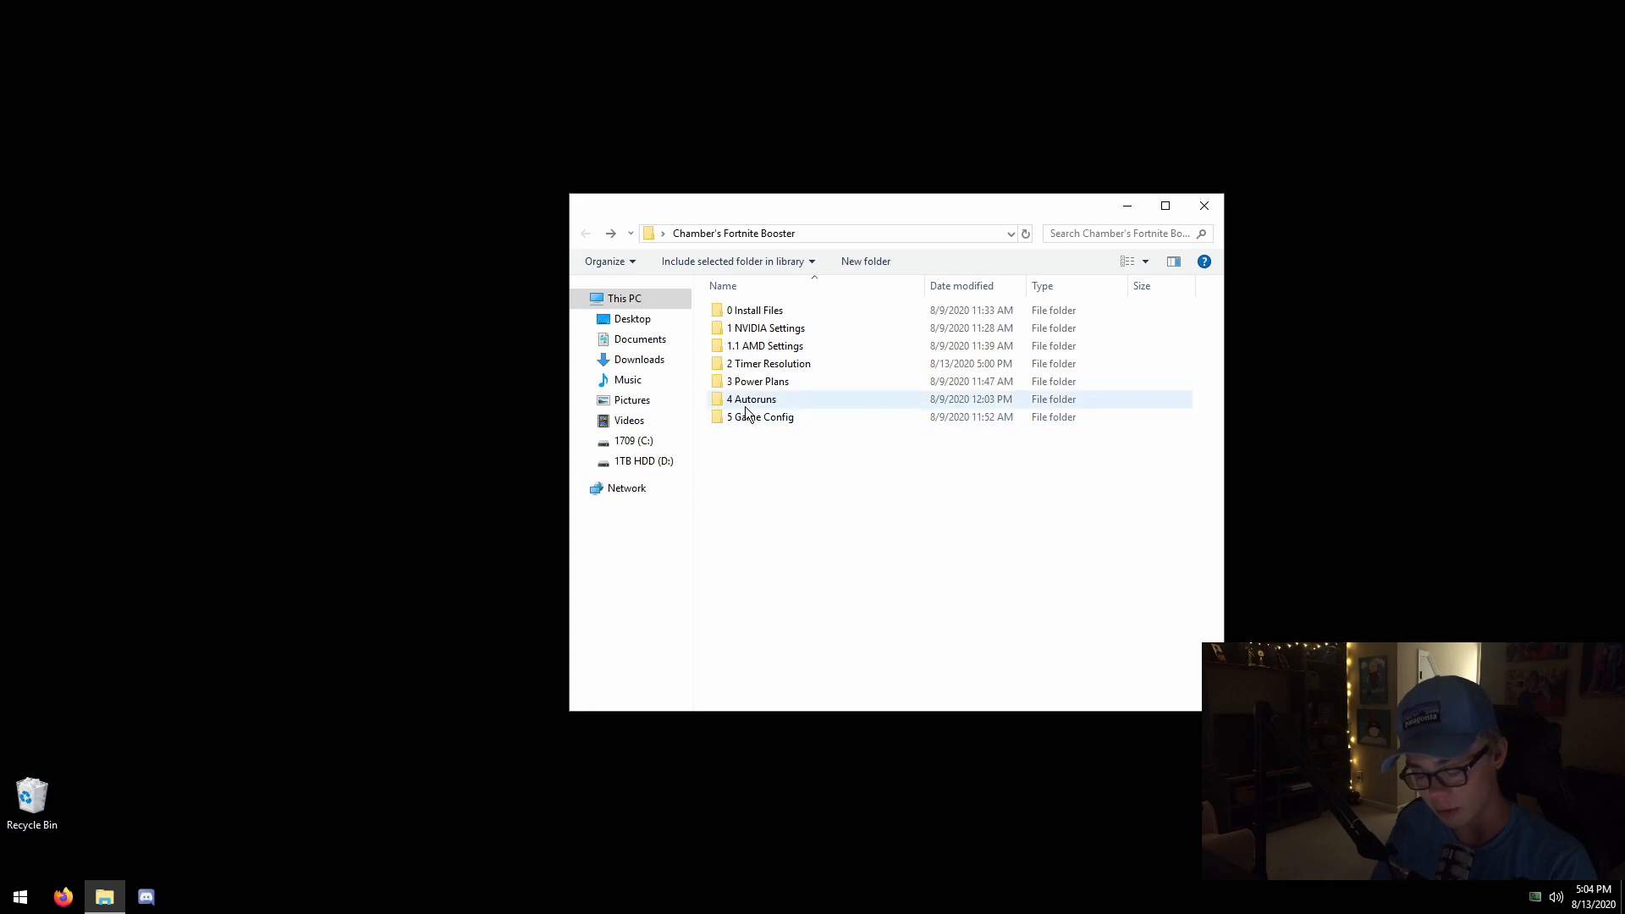
key("super+i")
left_click(393, 177)
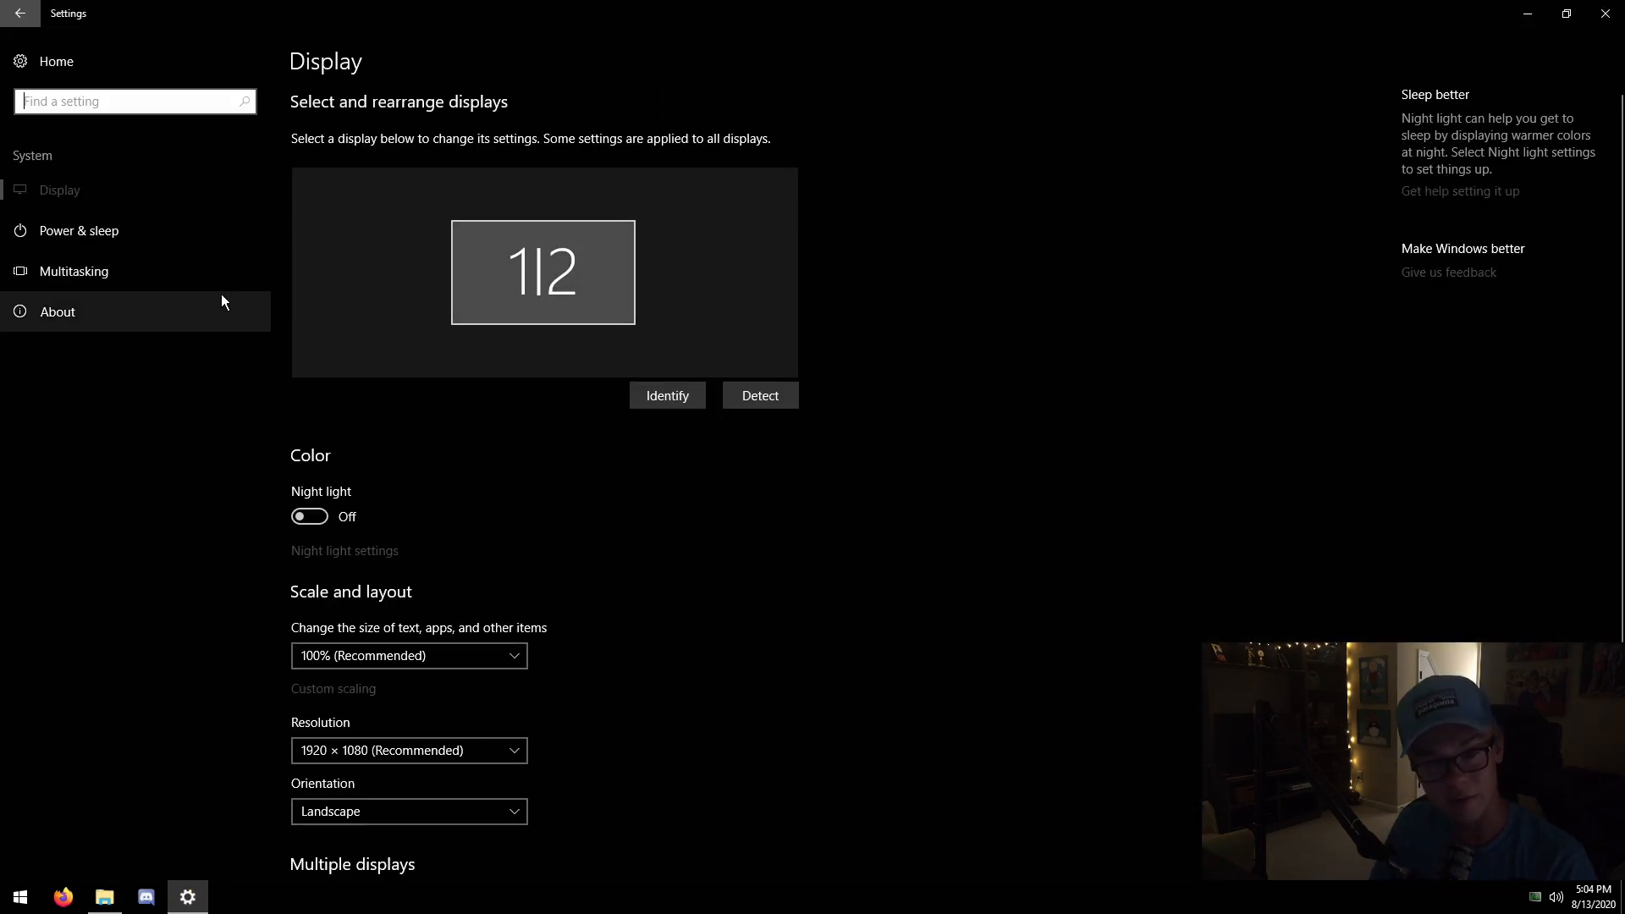
left_click(217, 73)
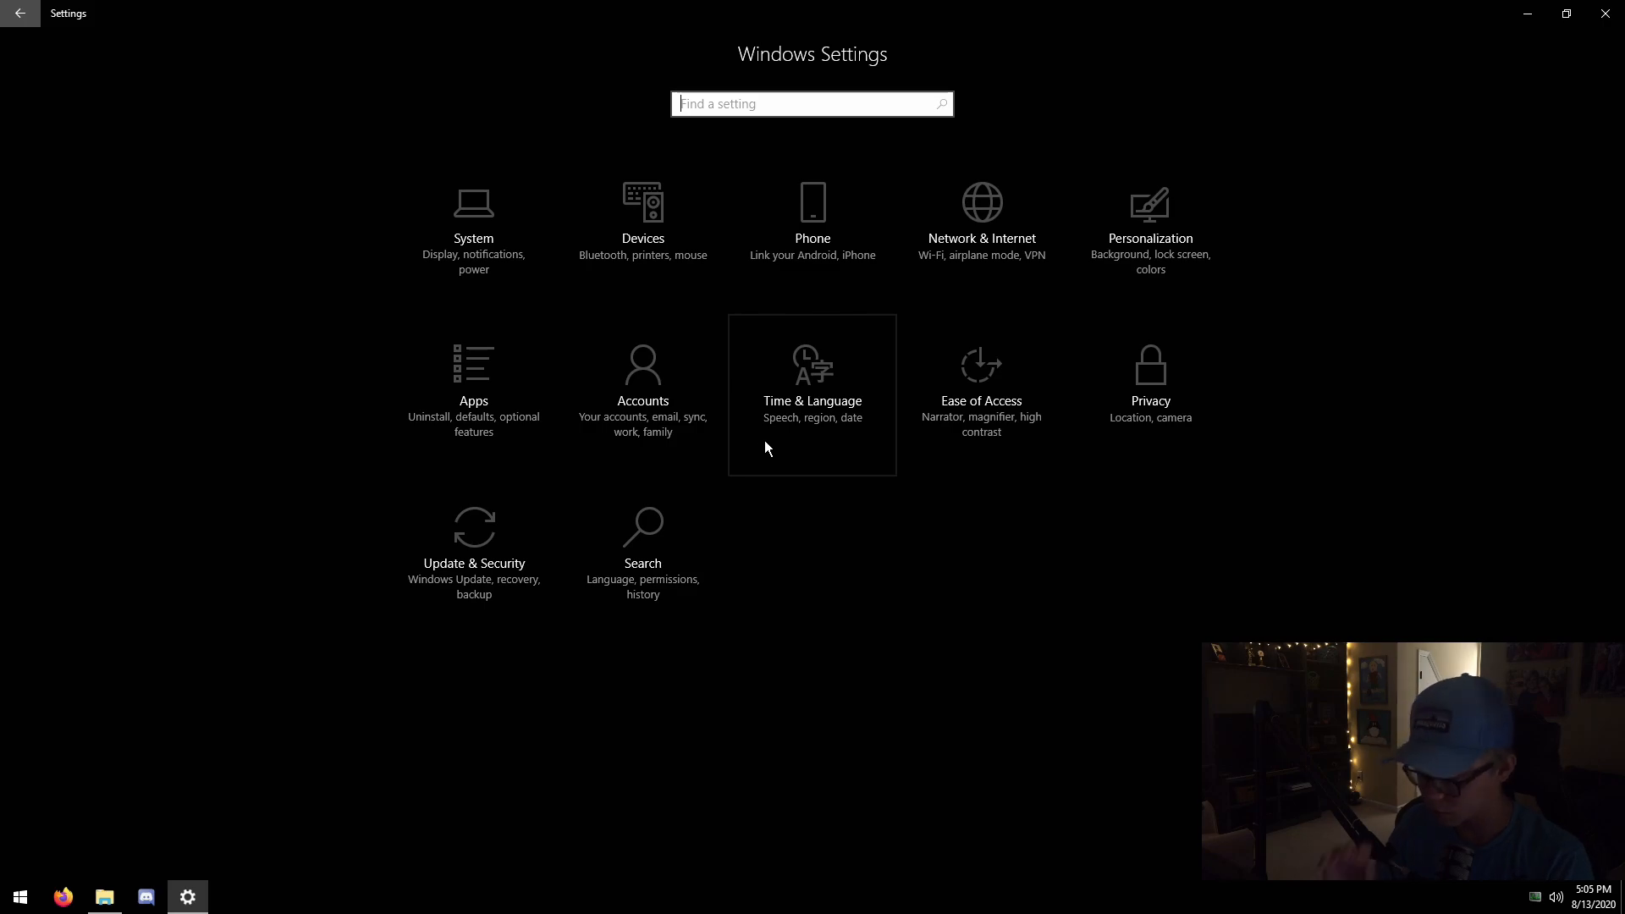
Review the General, Location, Camera, Microphone and Background apps privacy settings, and close Windows Settings.
left_click(1160, 433)
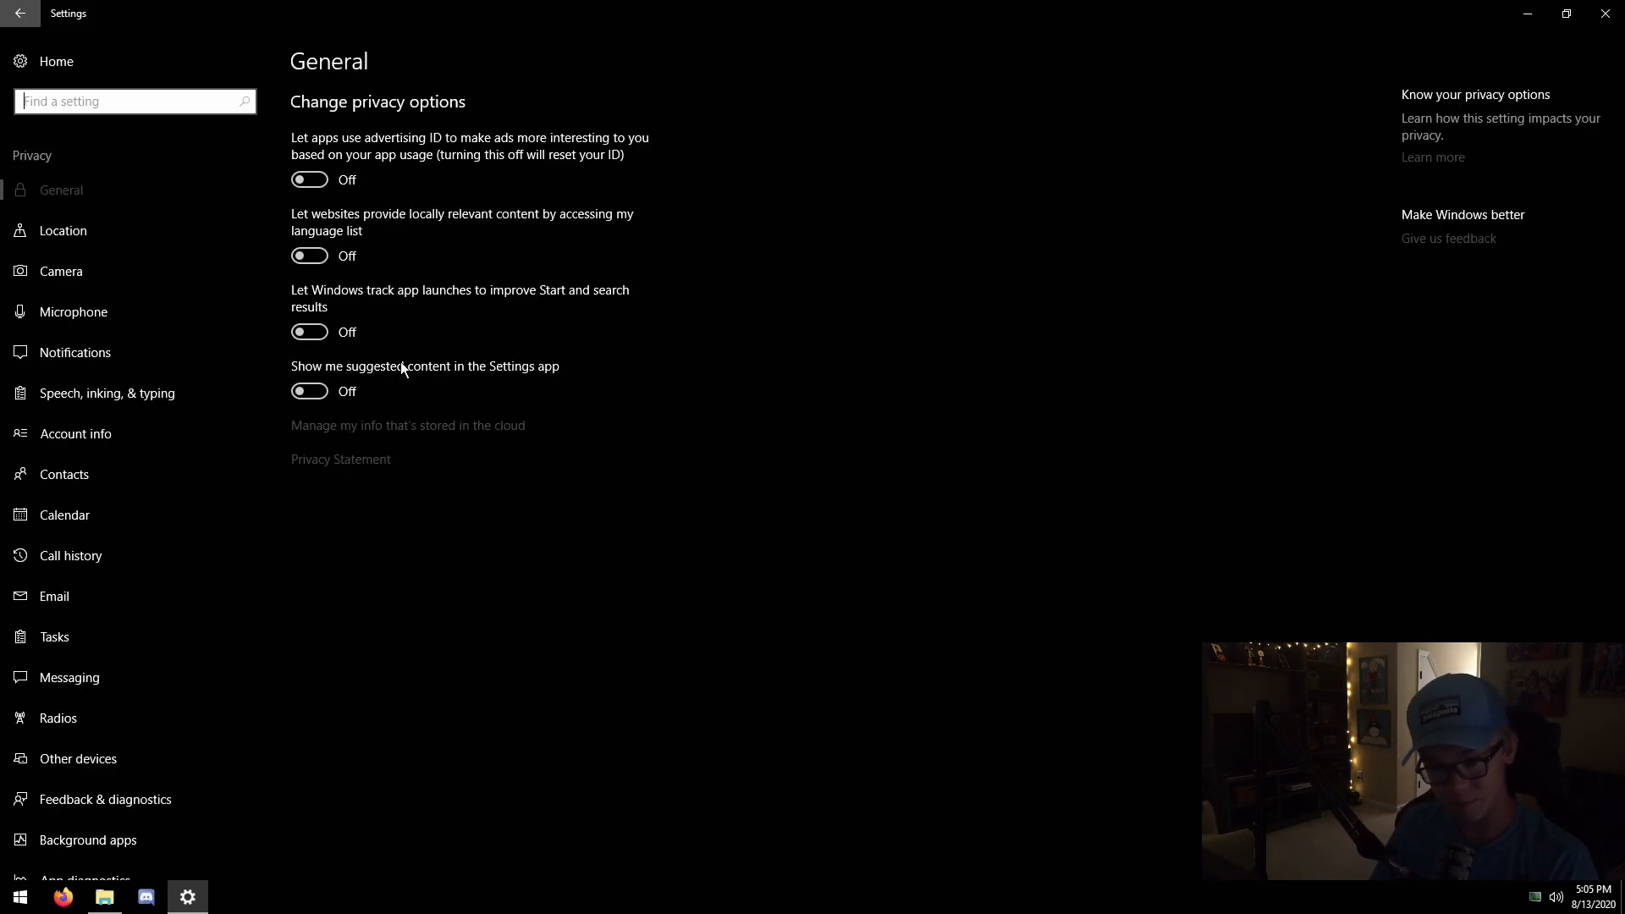
left_click(39, 242)
left_click(140, 278)
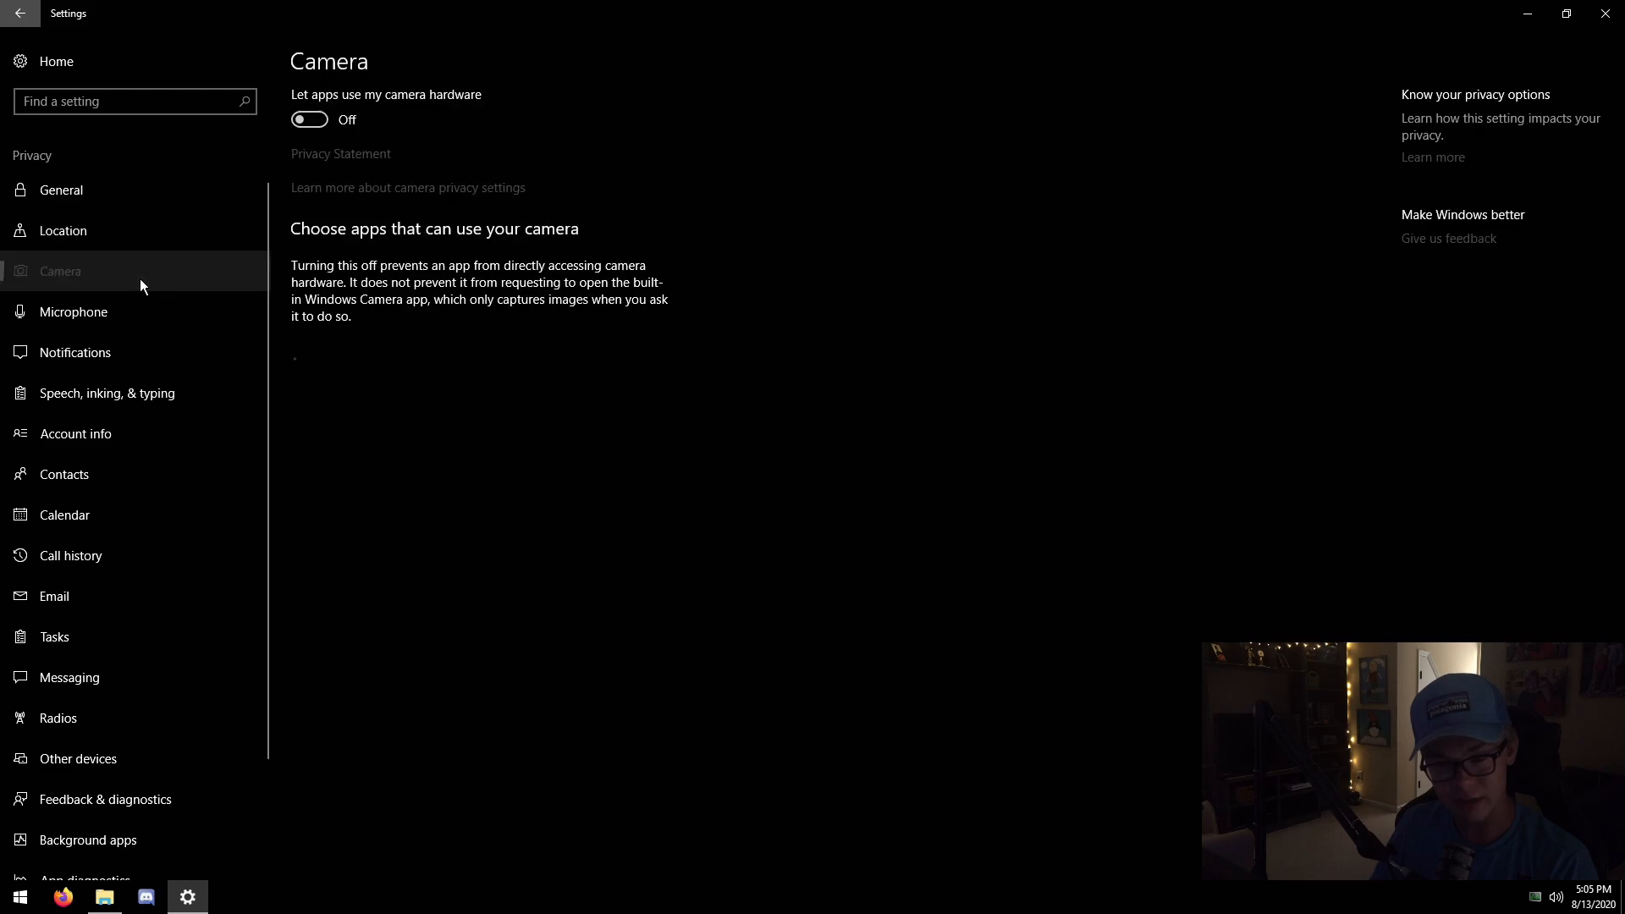
left_click(106, 310)
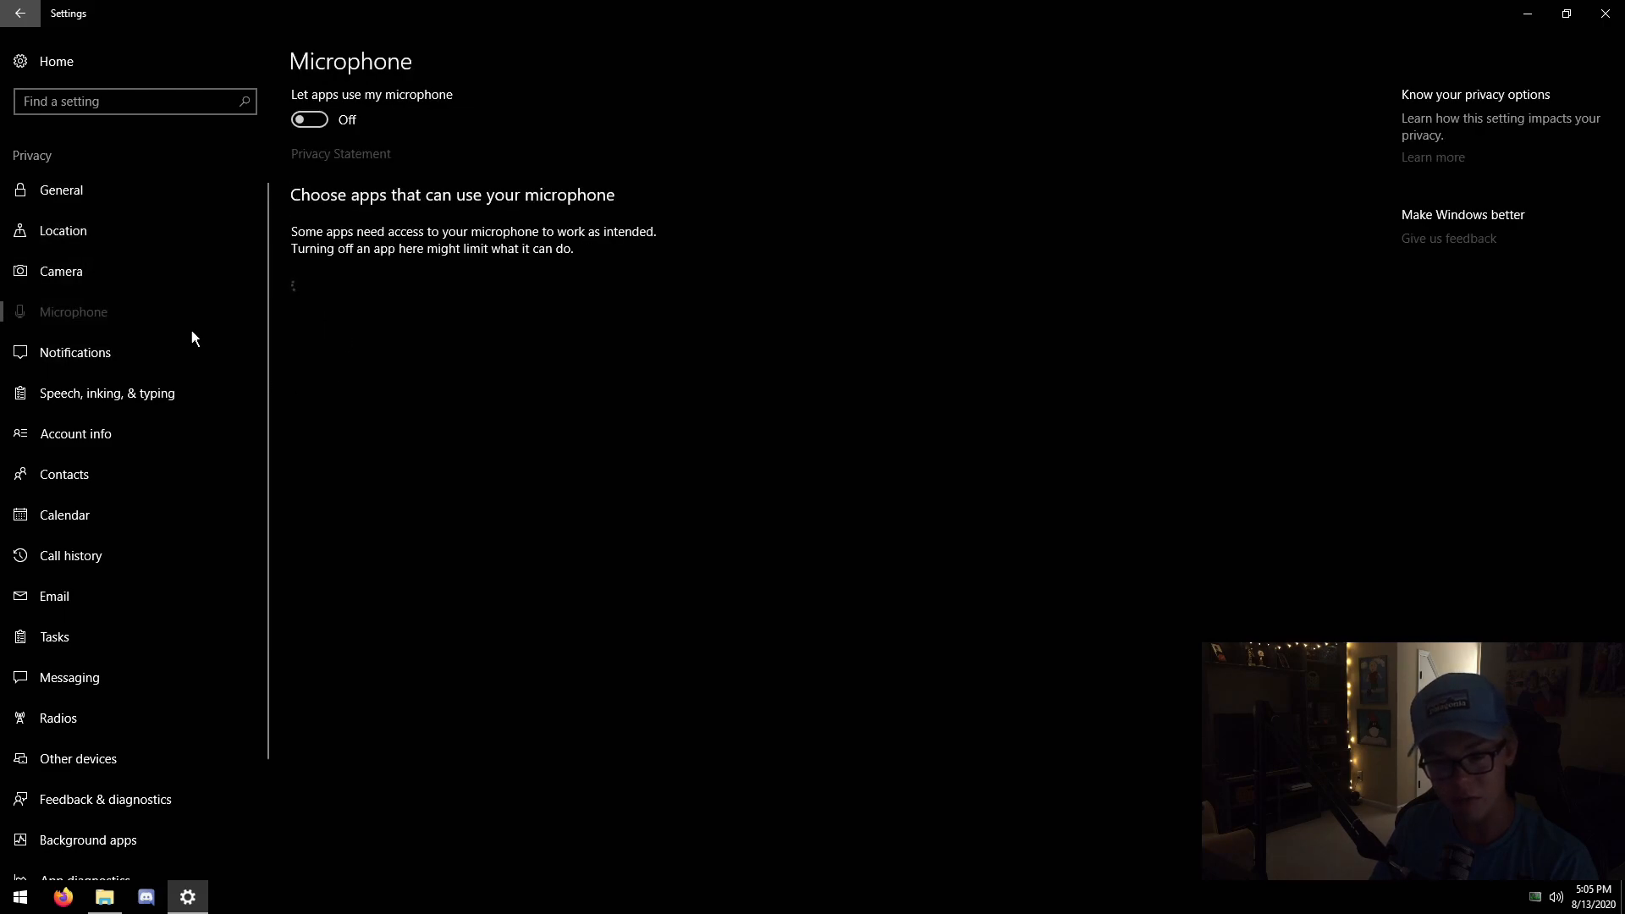
scroll(78, 511, "down", 3)
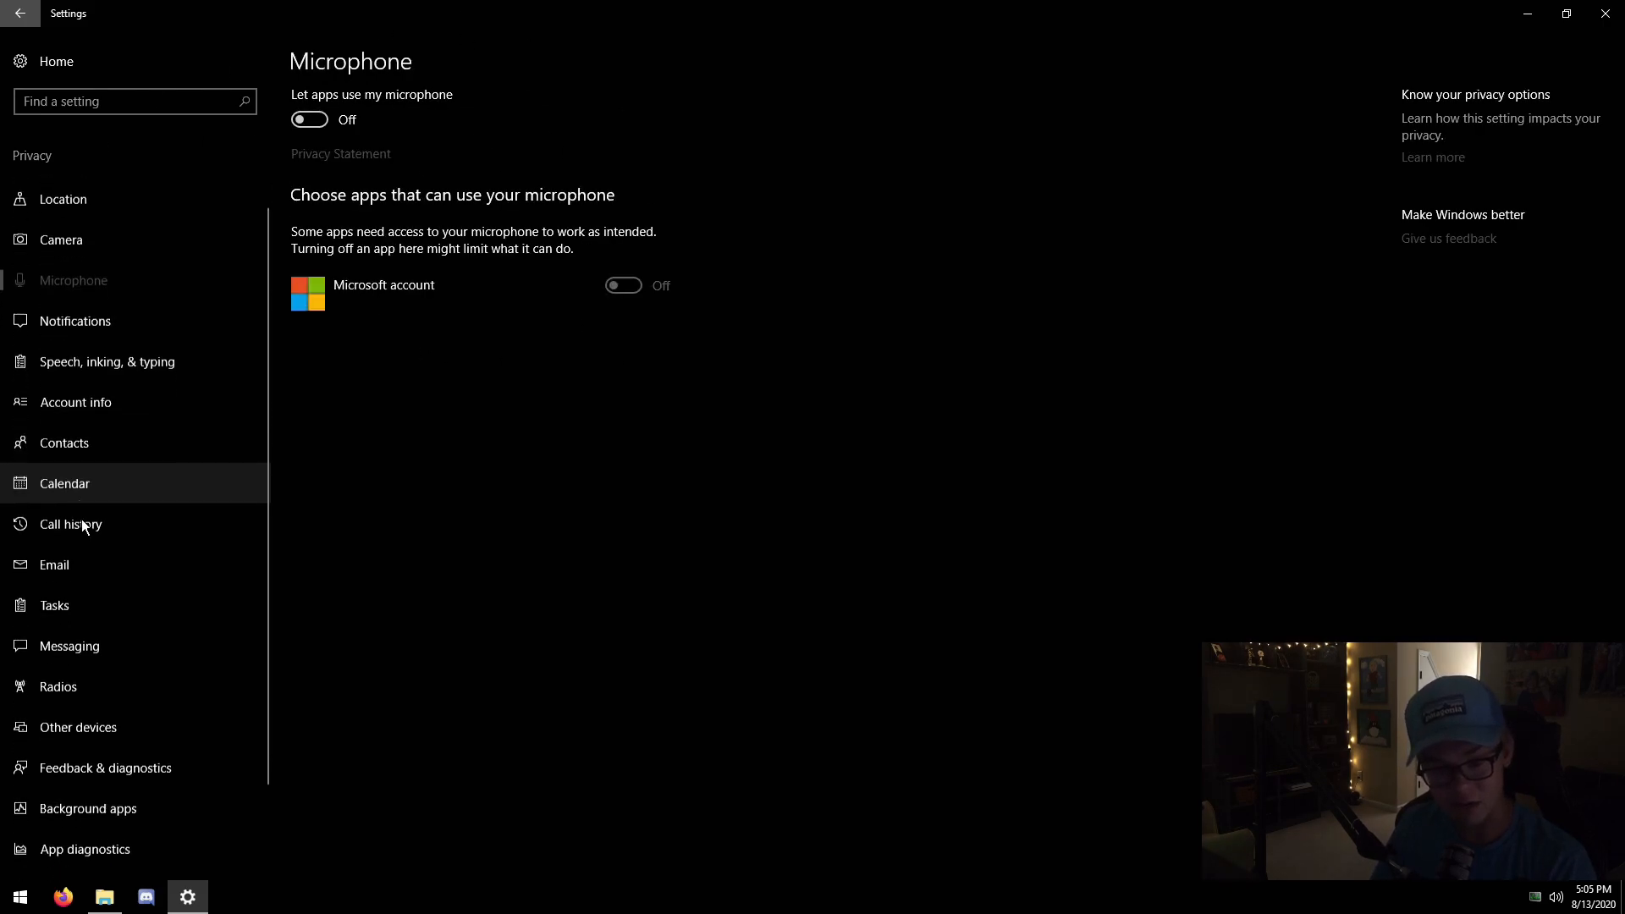
left_click(89, 718)
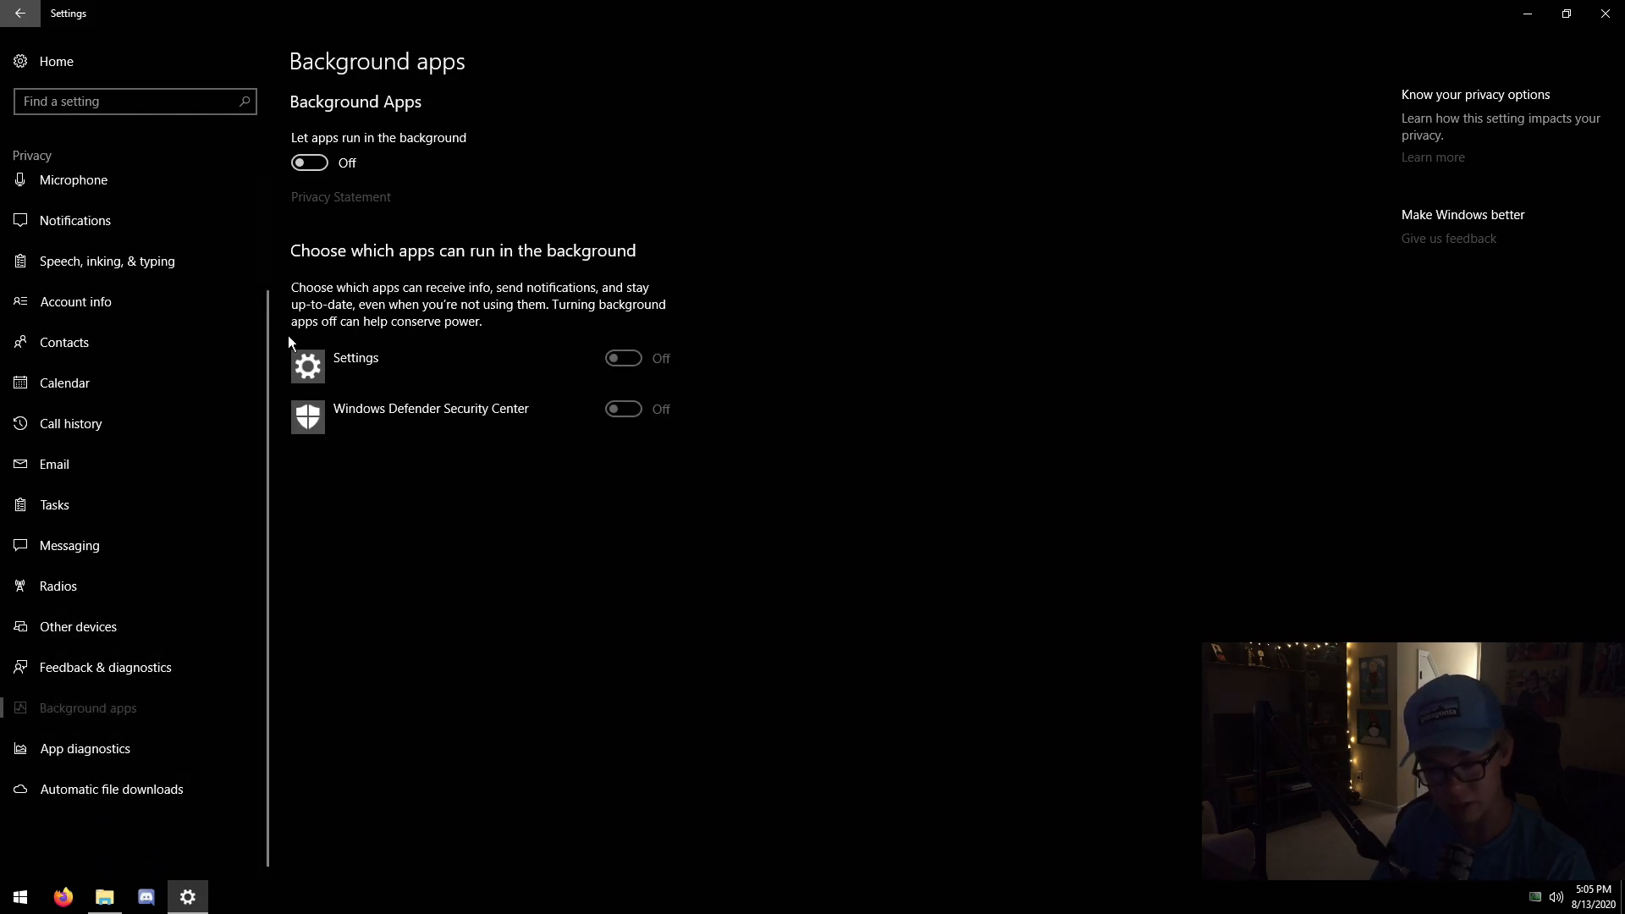
left_click(133, 59)
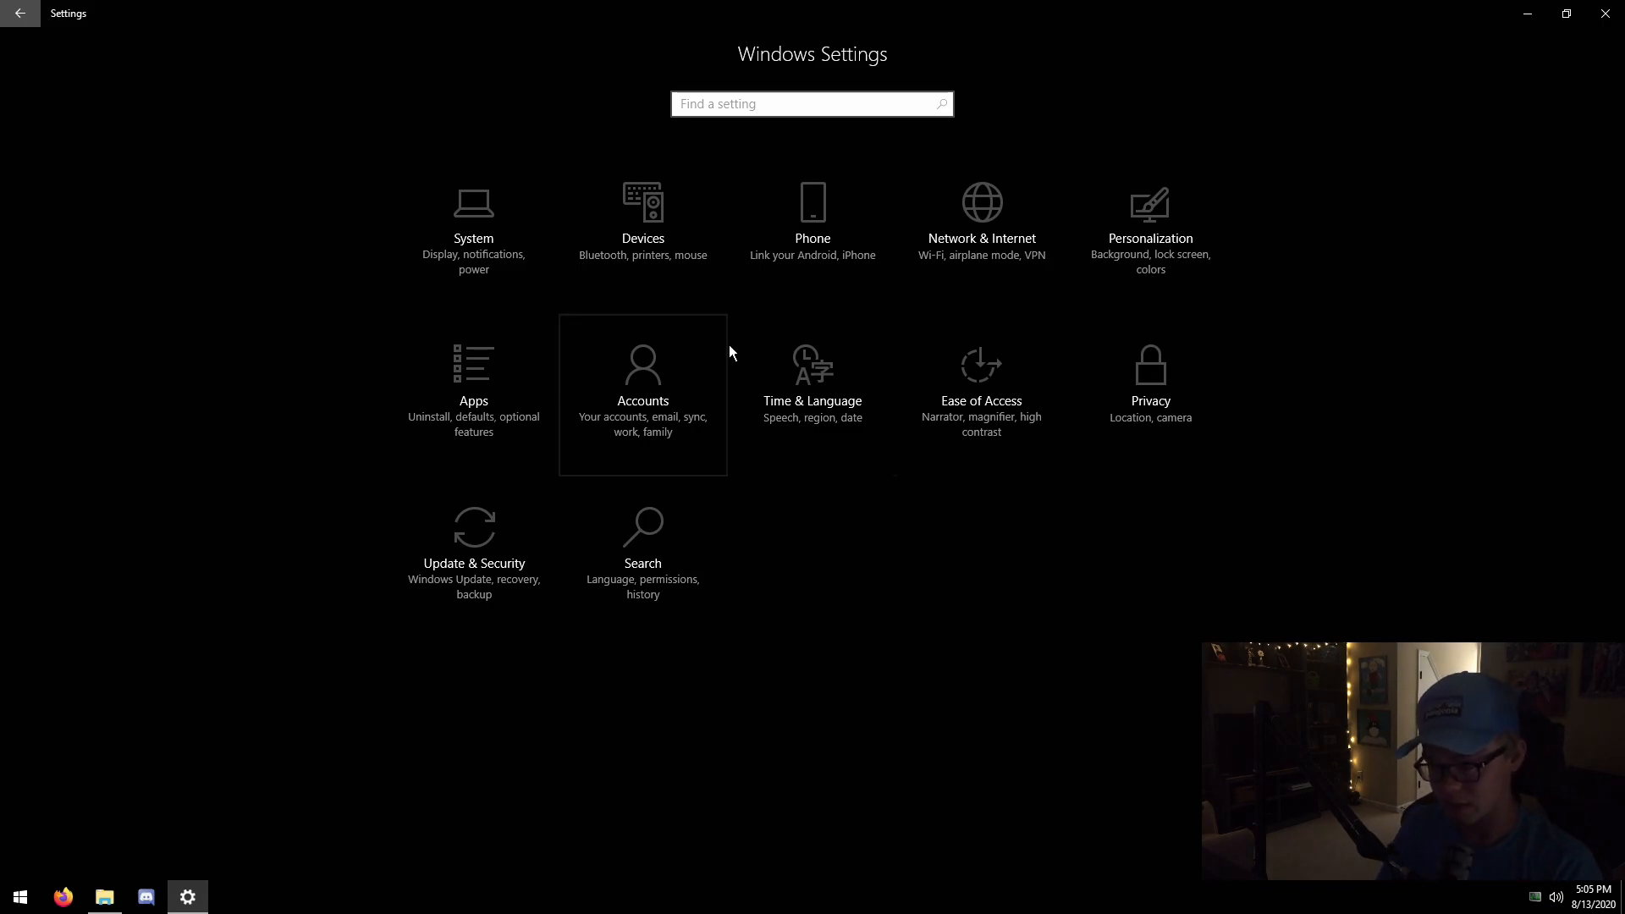
left_click(1606, 14)
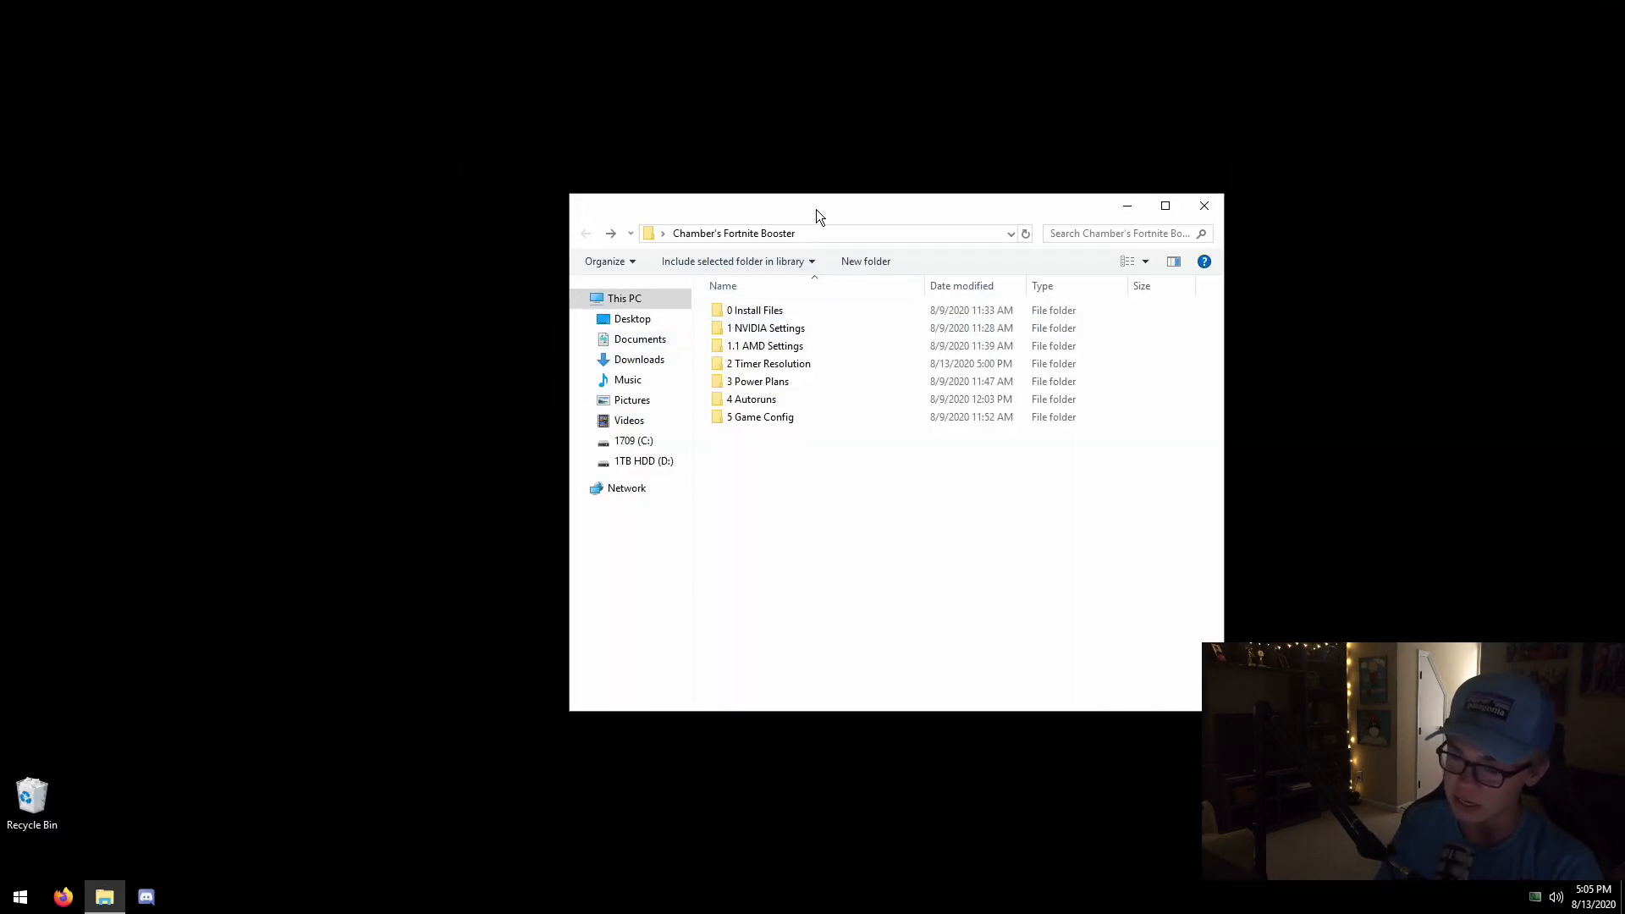
Reposition the Fortnite Booster folder window and open the Control Panel with the Run command "control".
left_click_drag(816, 213, 563, 204)
left_click_drag(801, 192, 871, 176)
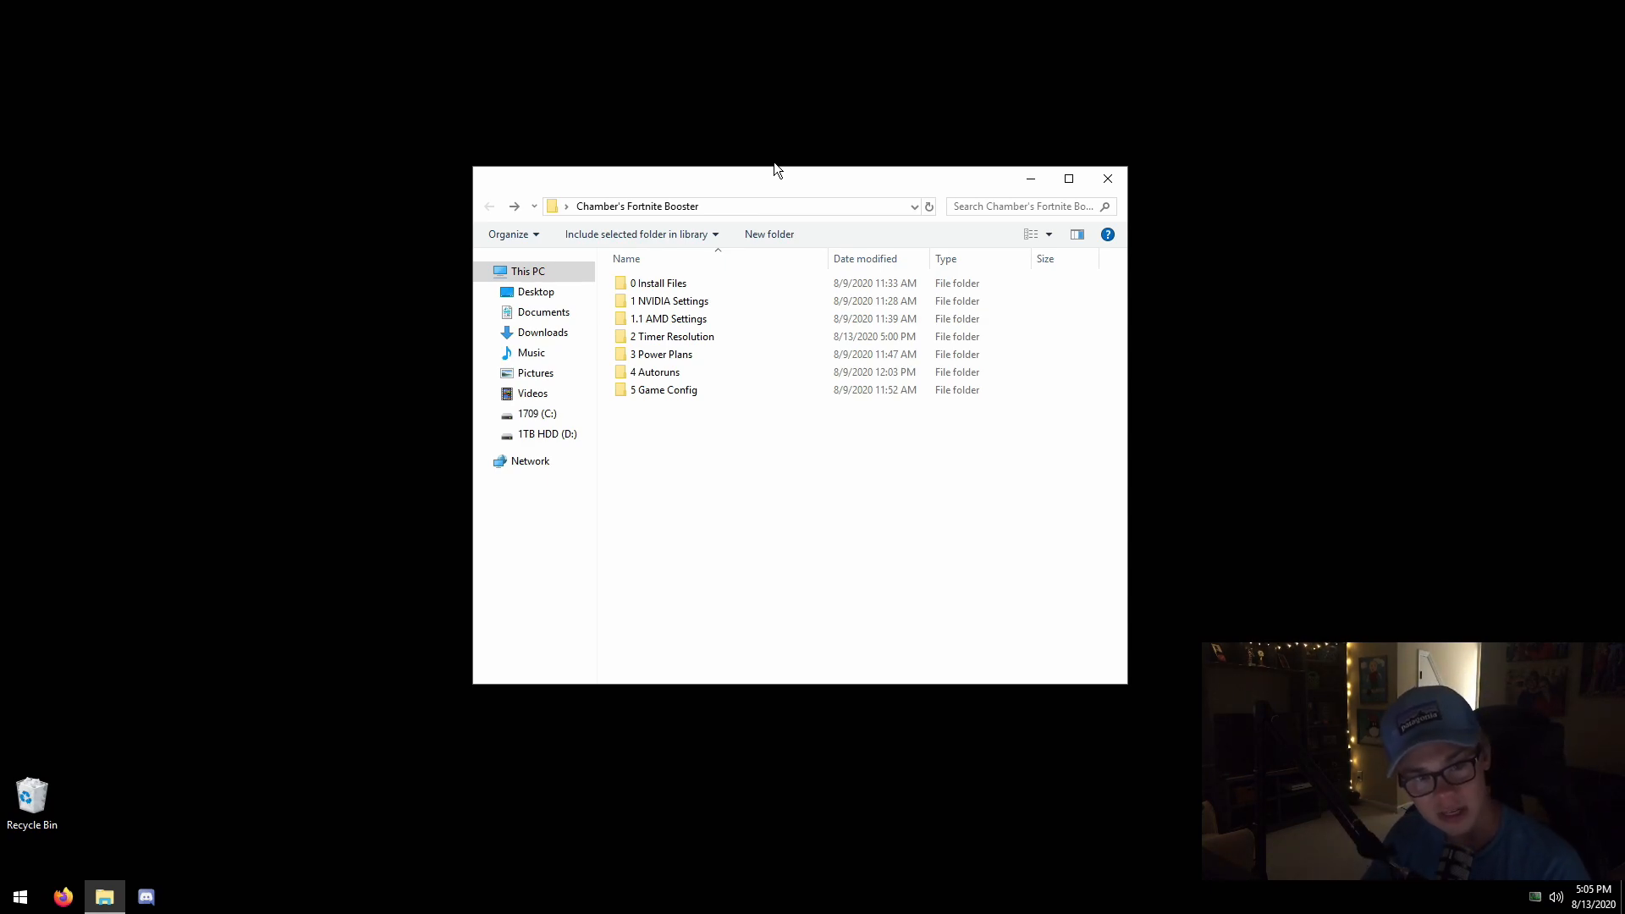
key("super+r")
type("contro")
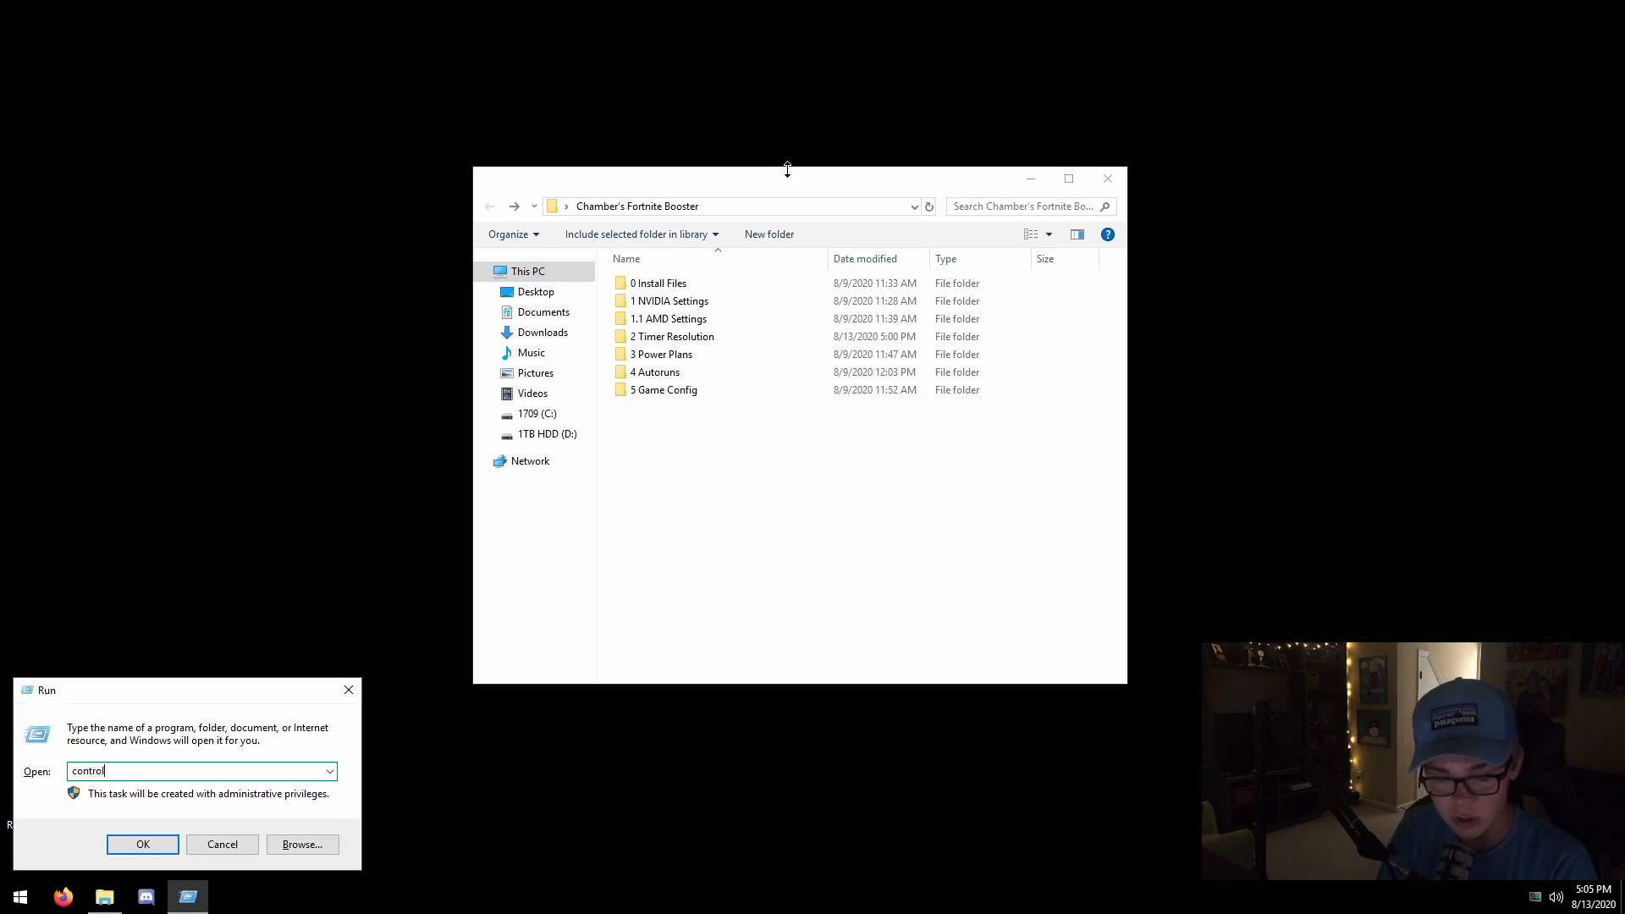
type("l")
key("Return")
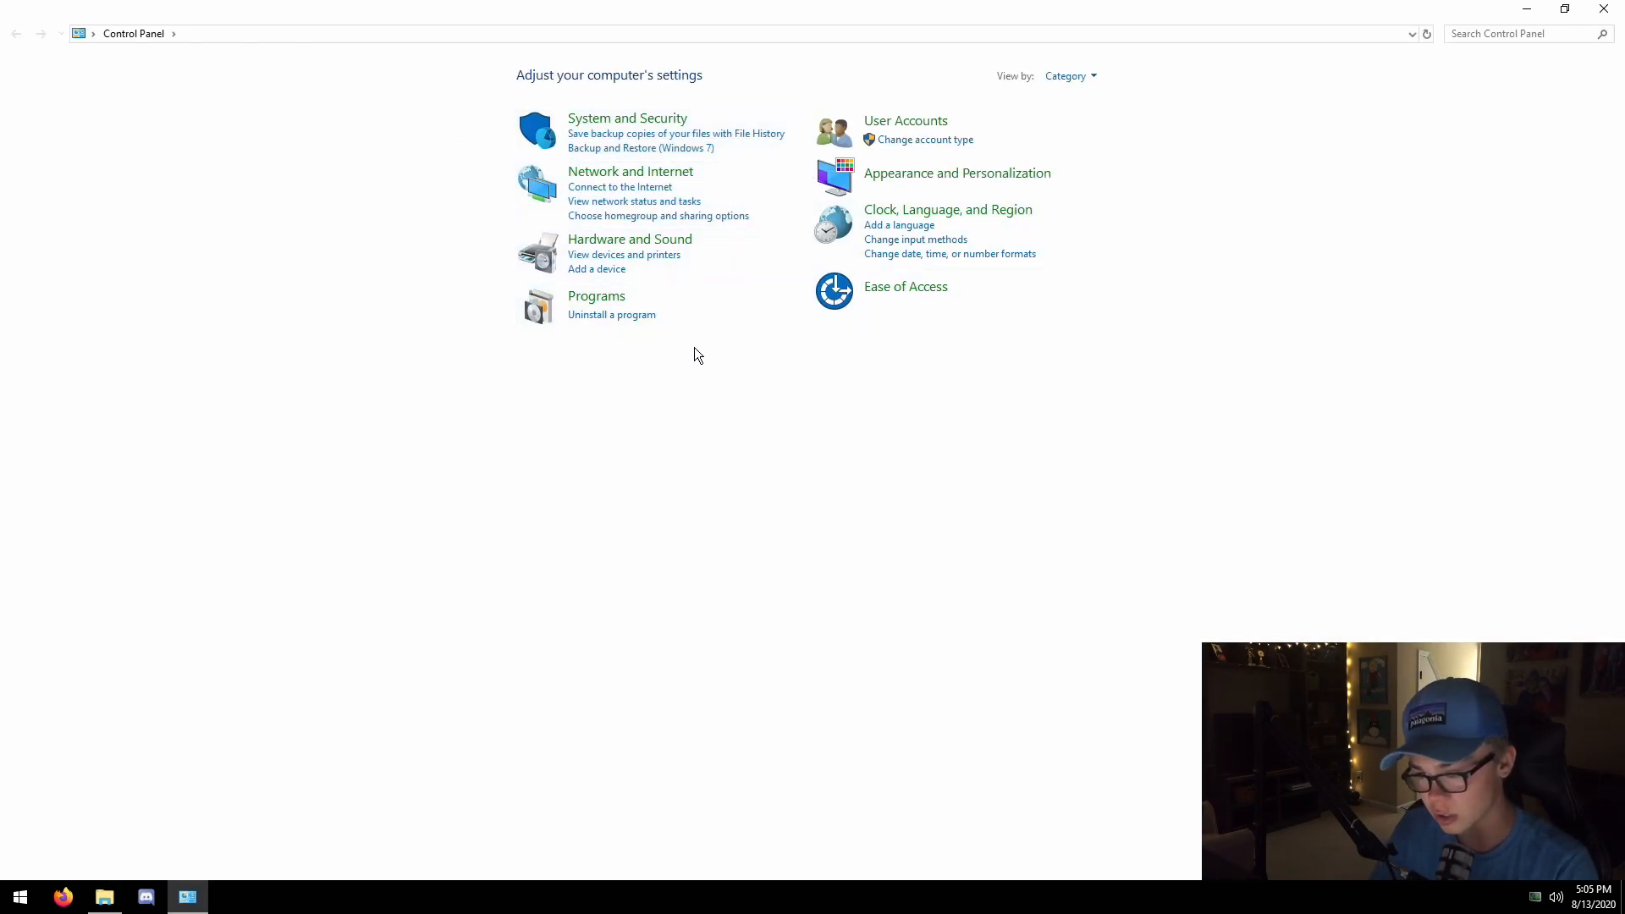
Open the Performance Options from the advanced system settings of the System page.
left_click(598, 127)
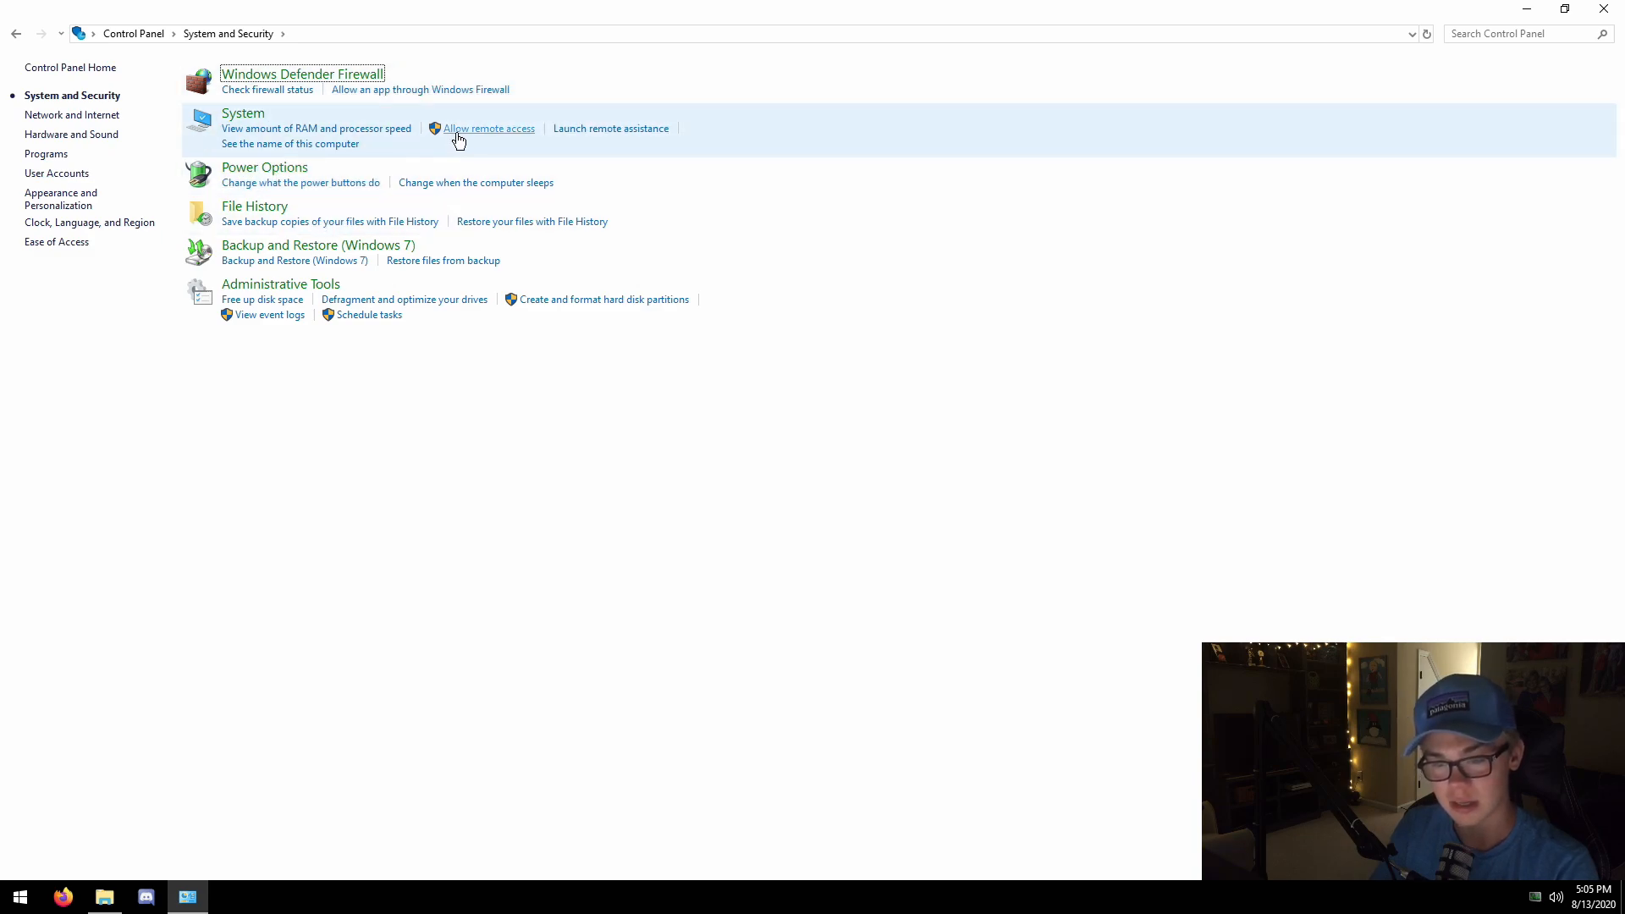
left_click(230, 116)
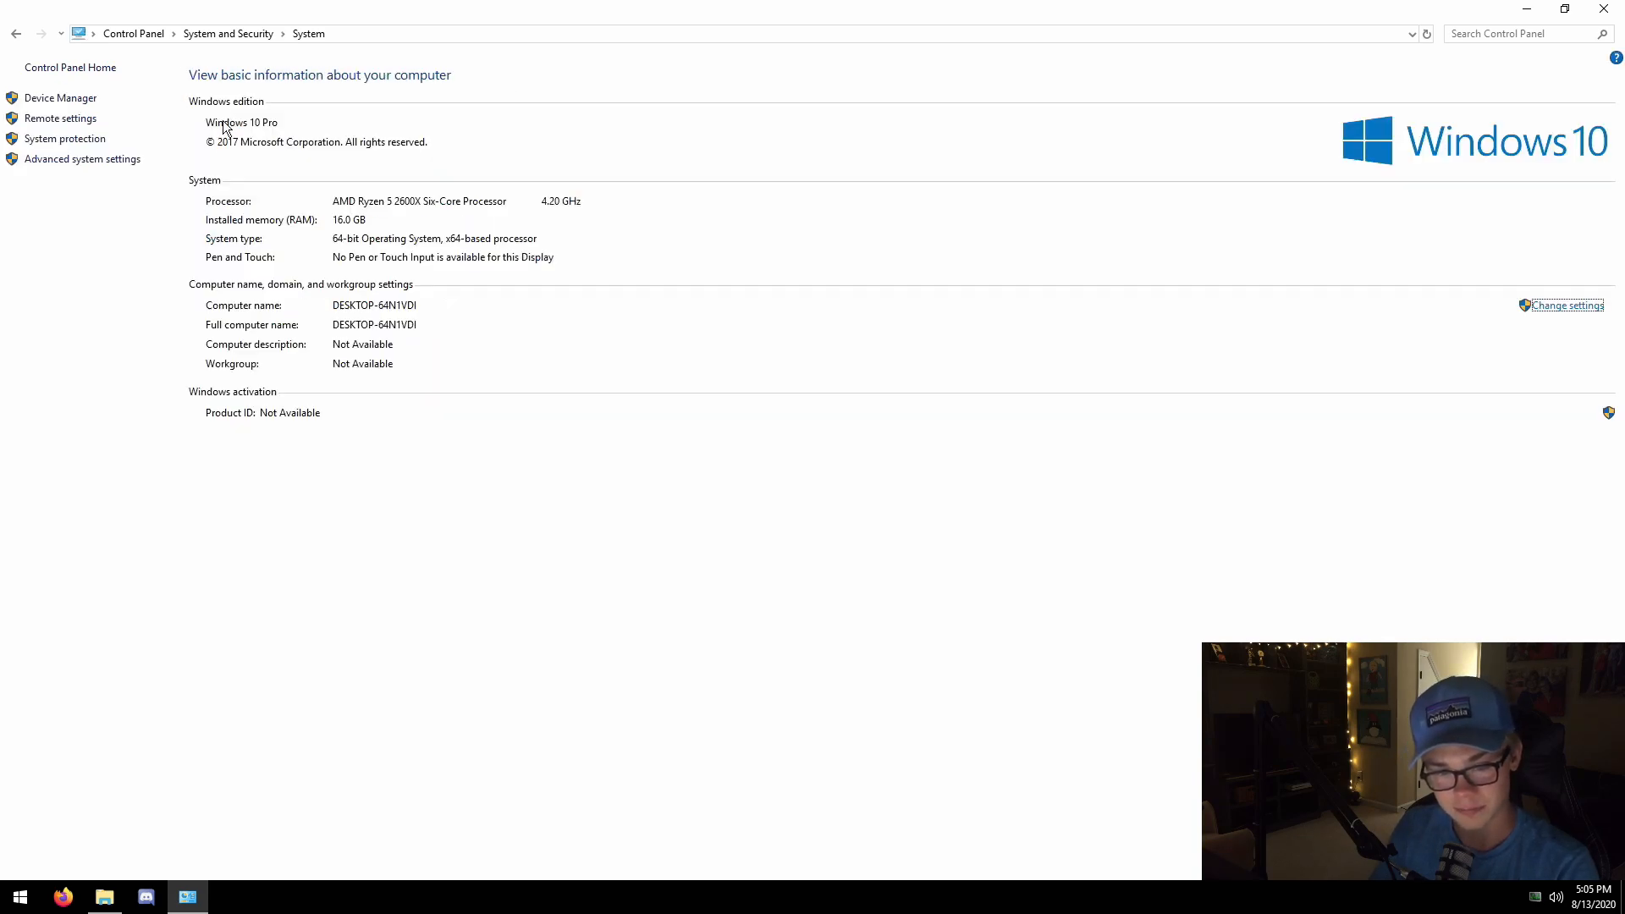
left_click(70, 159)
left_click_drag(188, 60, 490, 48)
left_click(626, 168)
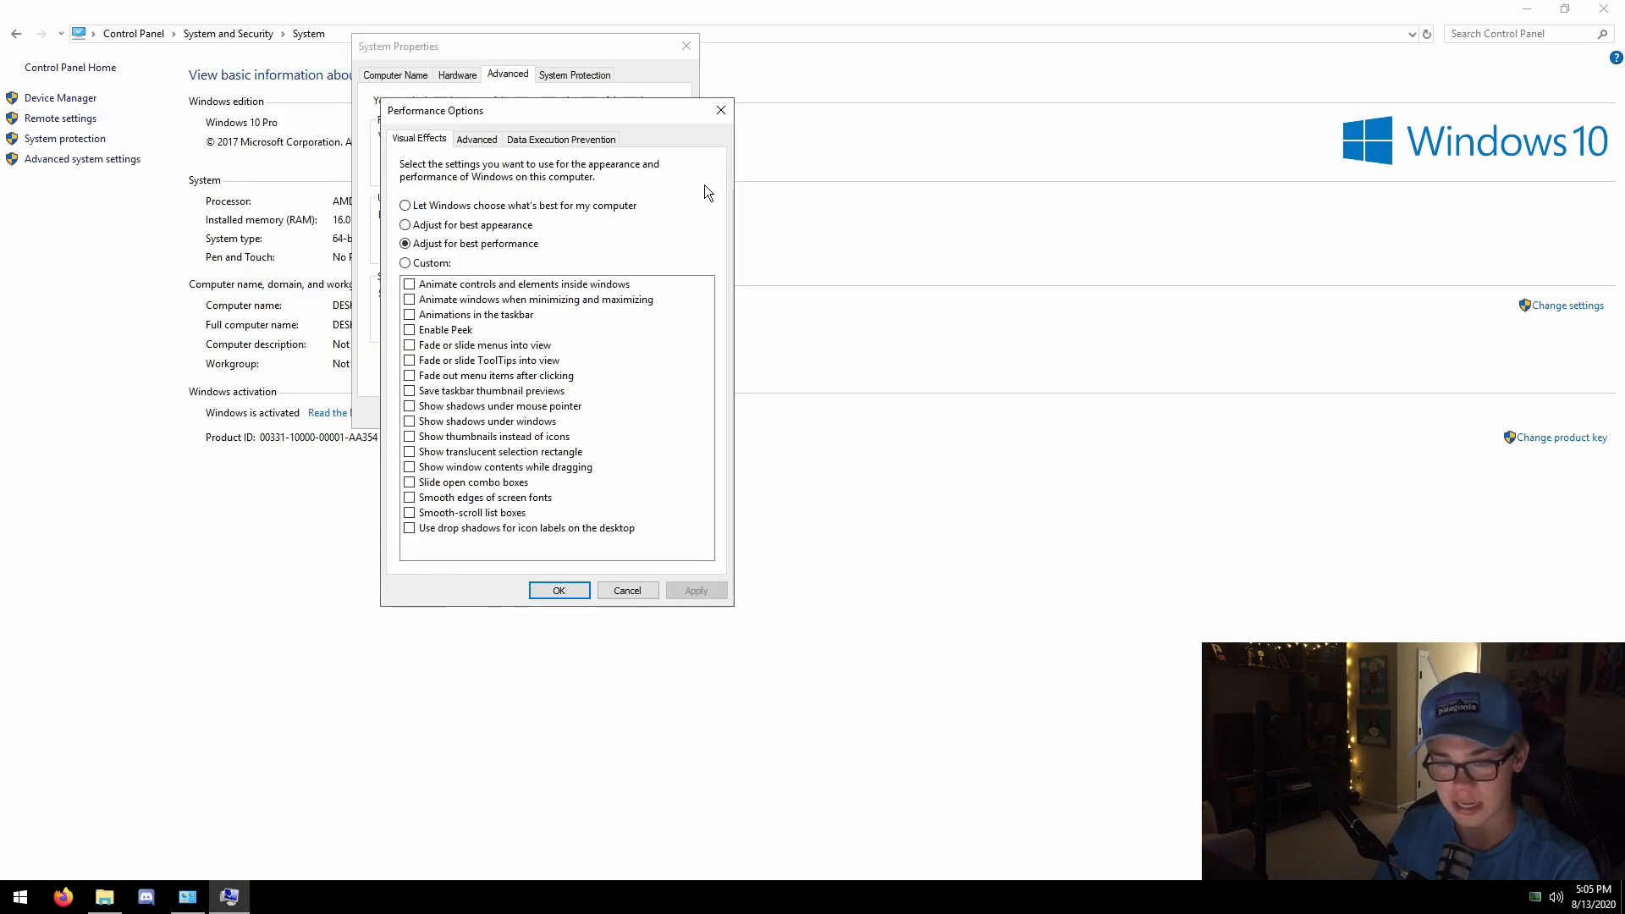
Apply custom visual effects with only Smooth edges of screen fonts and Show thumbnails instead of icons enabled.
left_click(407, 260)
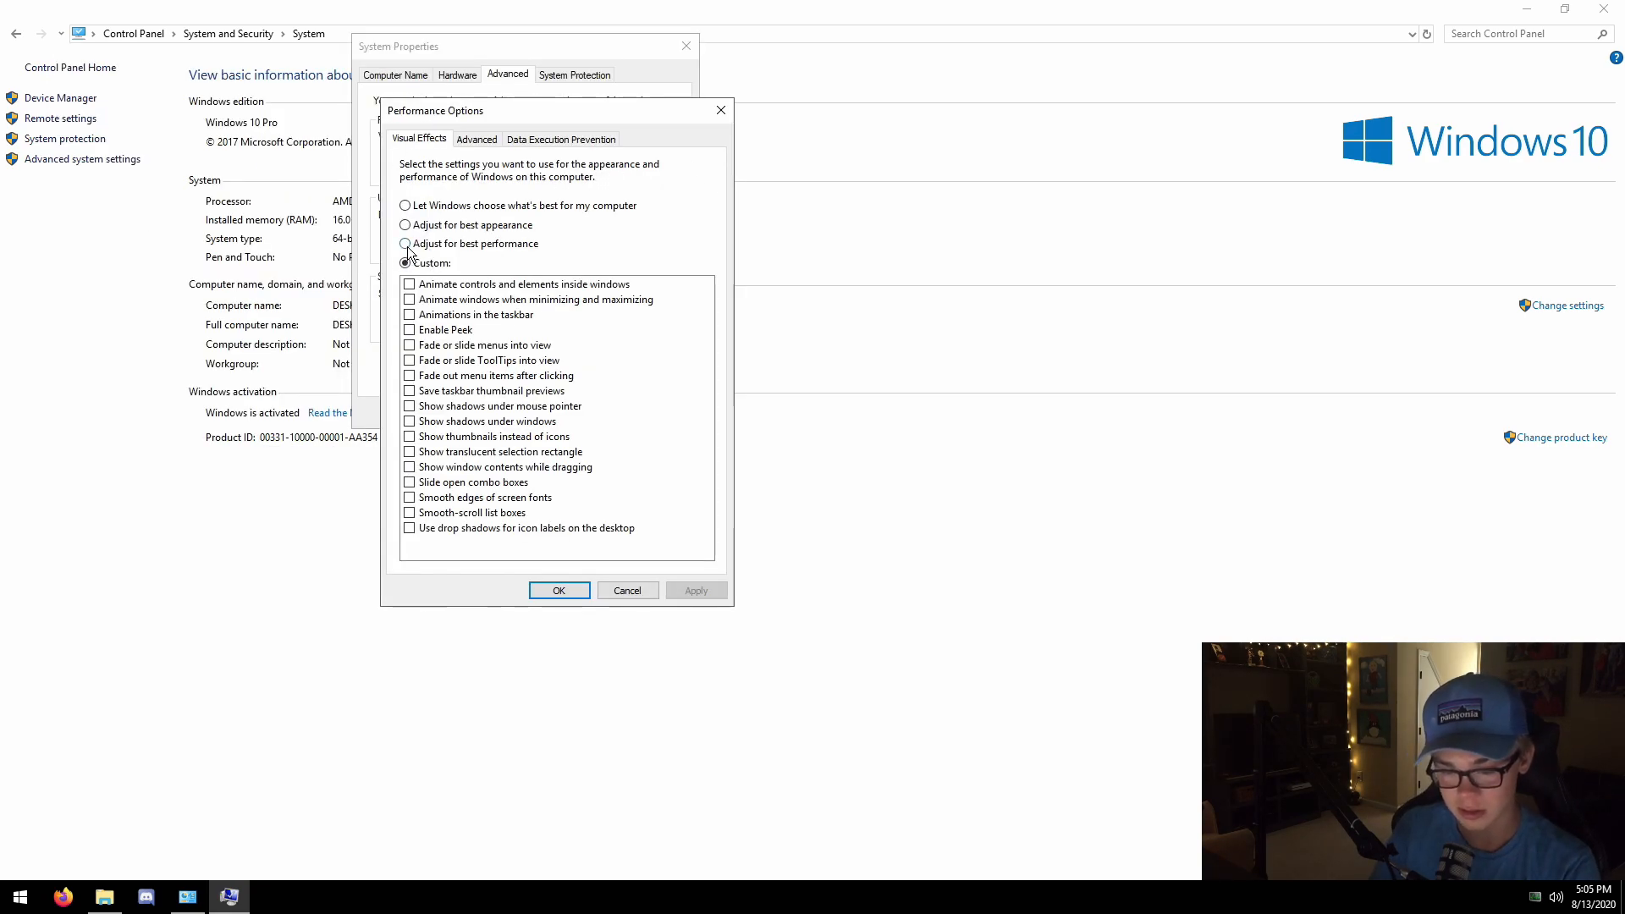
left_click(442, 498)
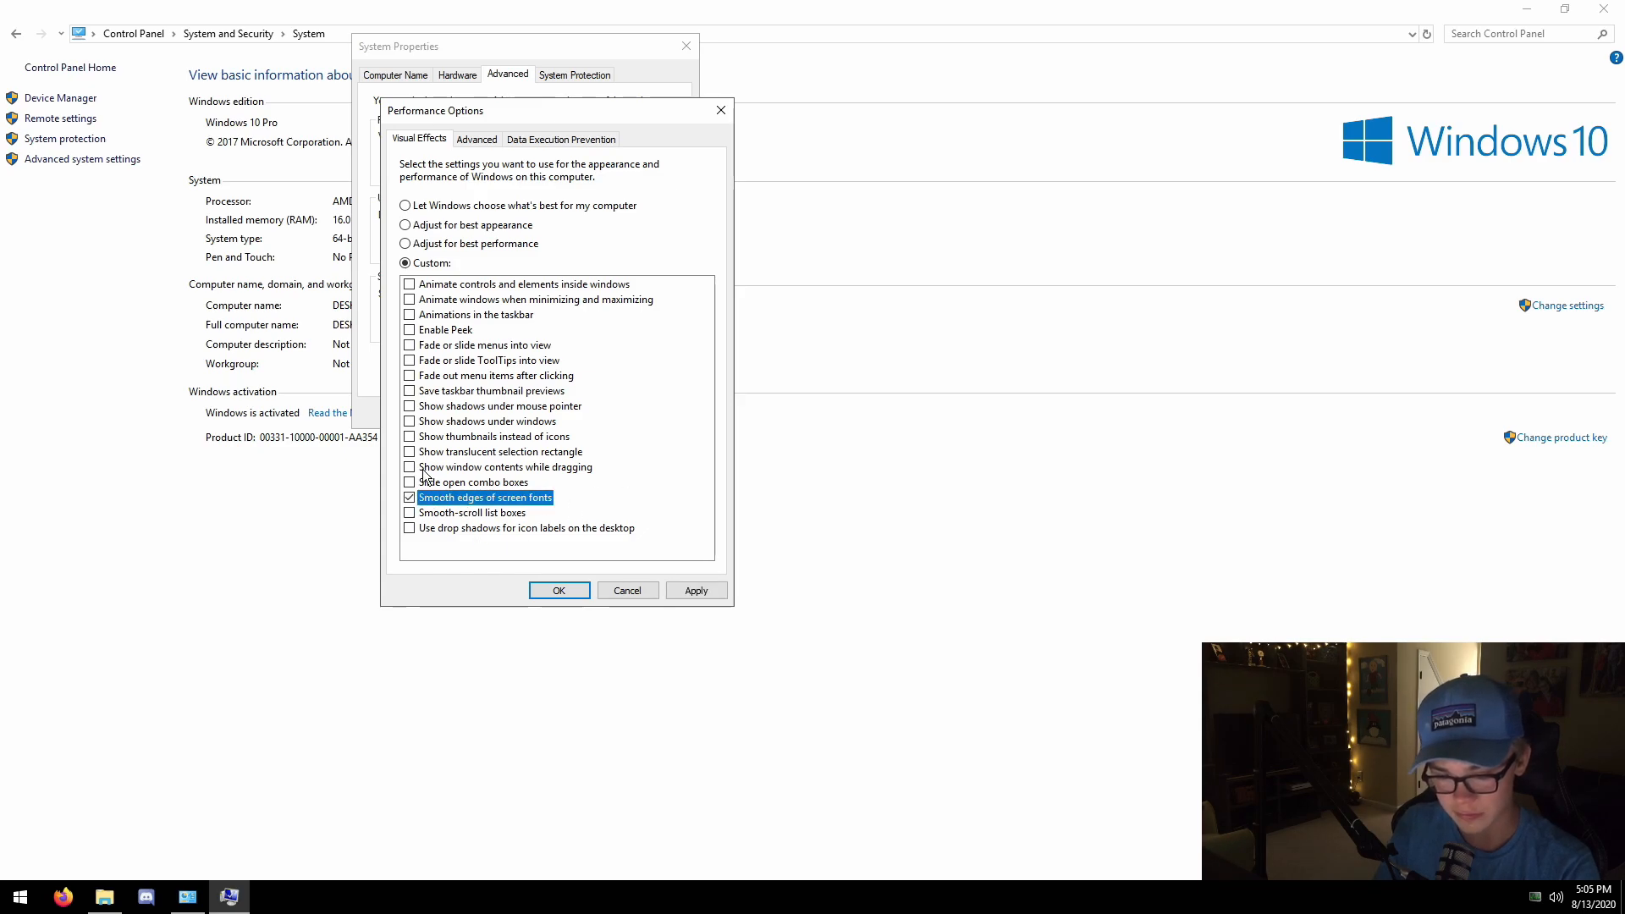
left_click(430, 438)
left_click(690, 593)
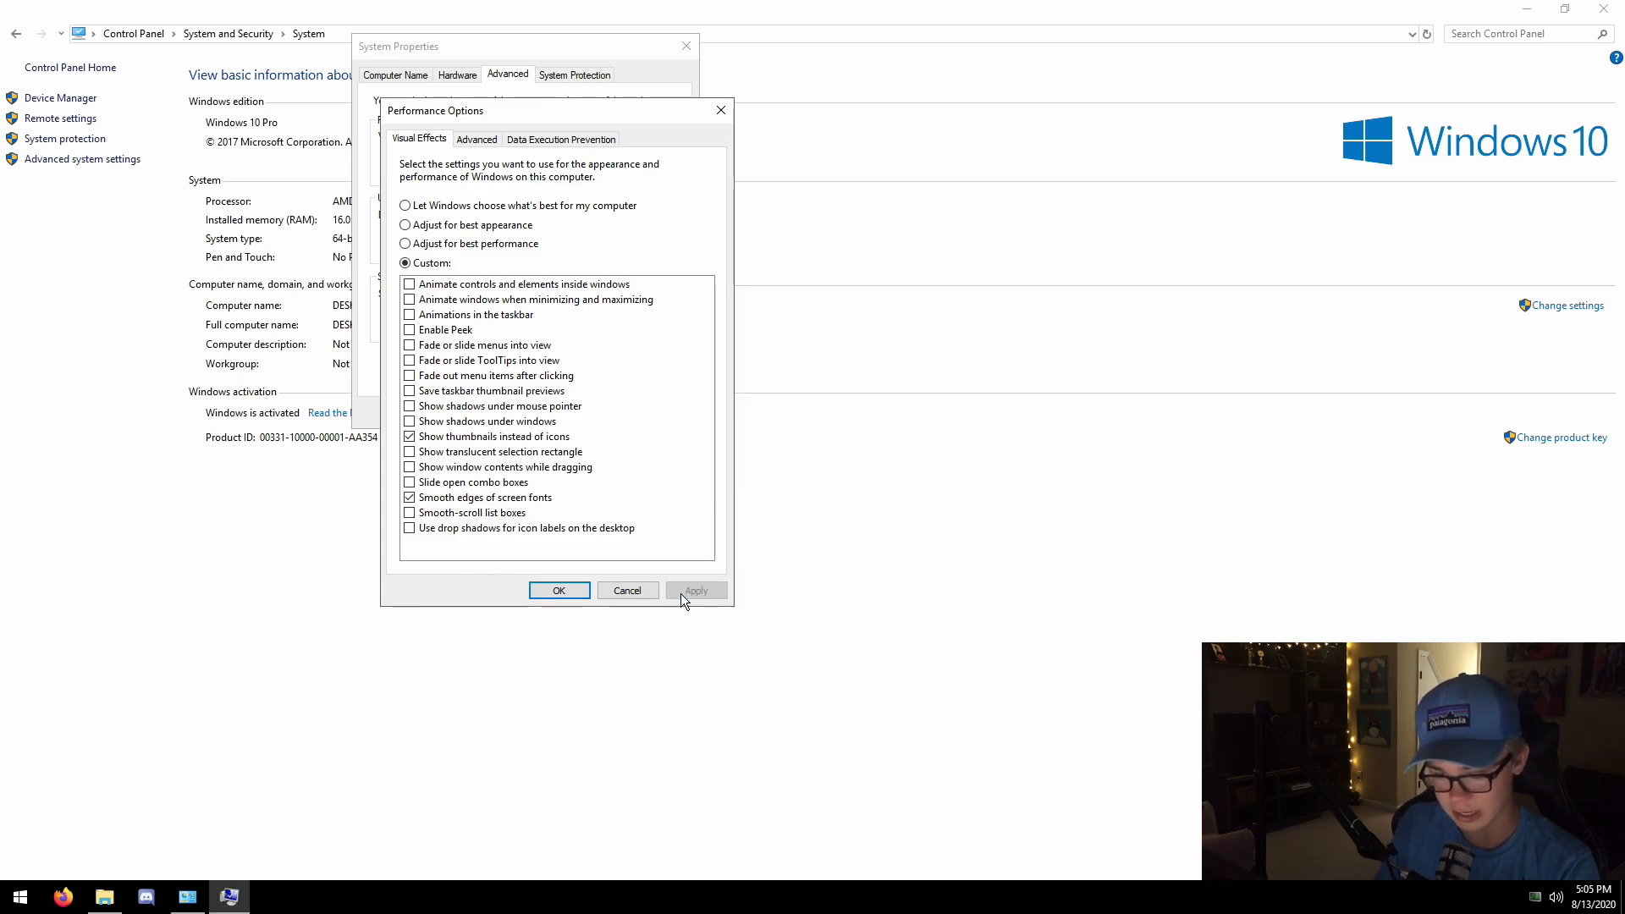
left_click(558, 590)
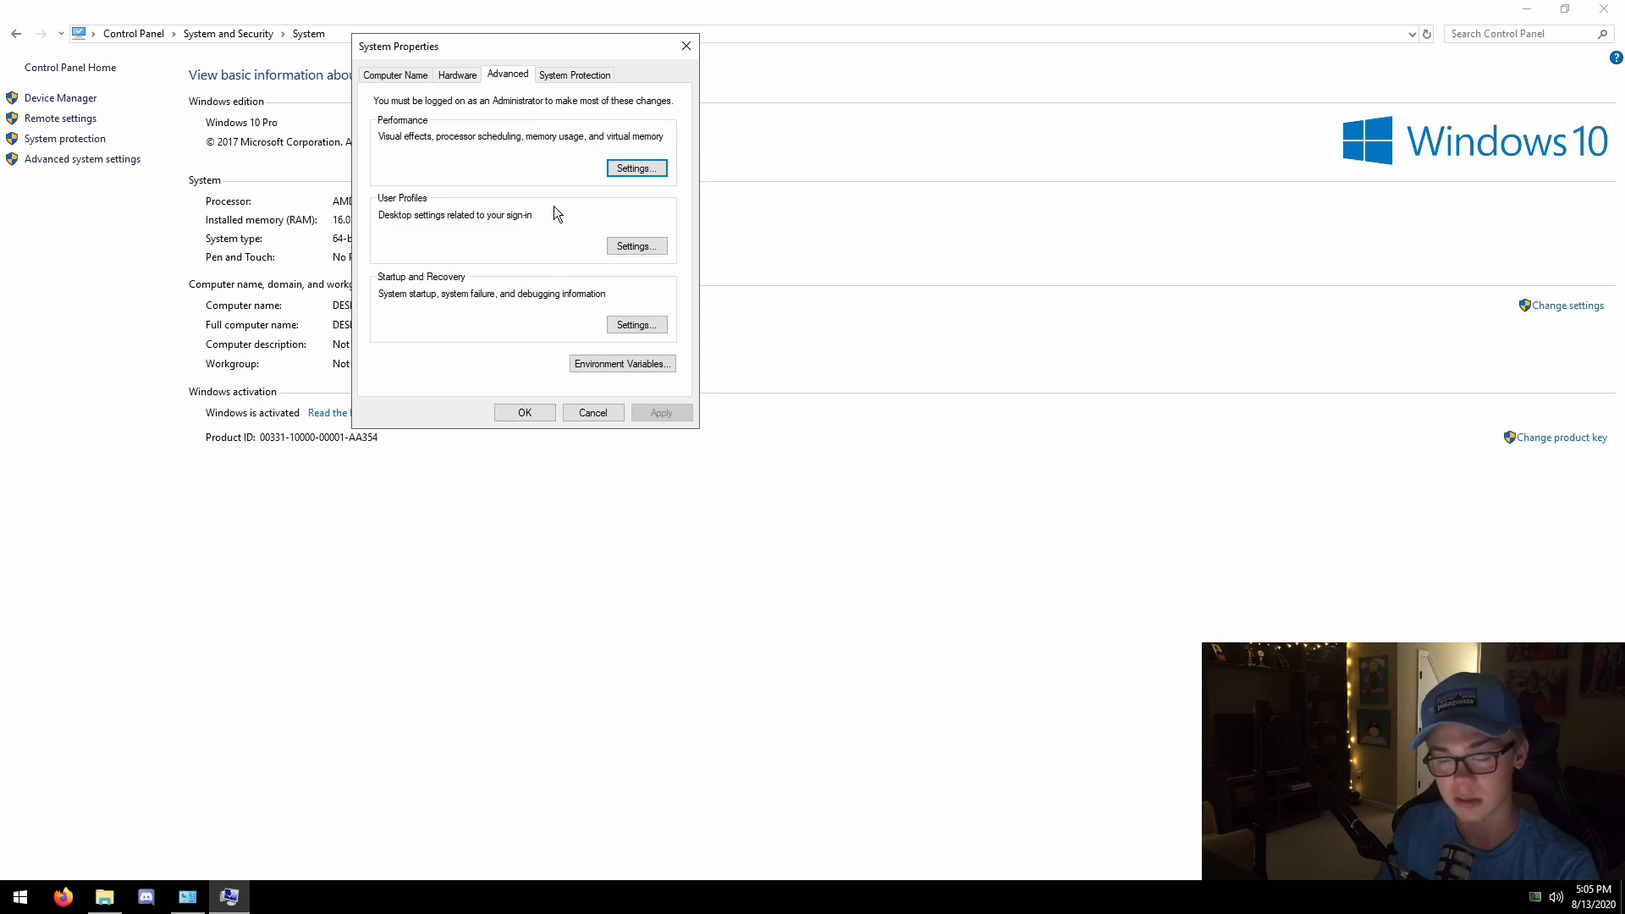
Check the System Protection section of System Properties and return to the Advanced section.
left_click(560, 75)
left_click(943, 534)
left_click(508, 76)
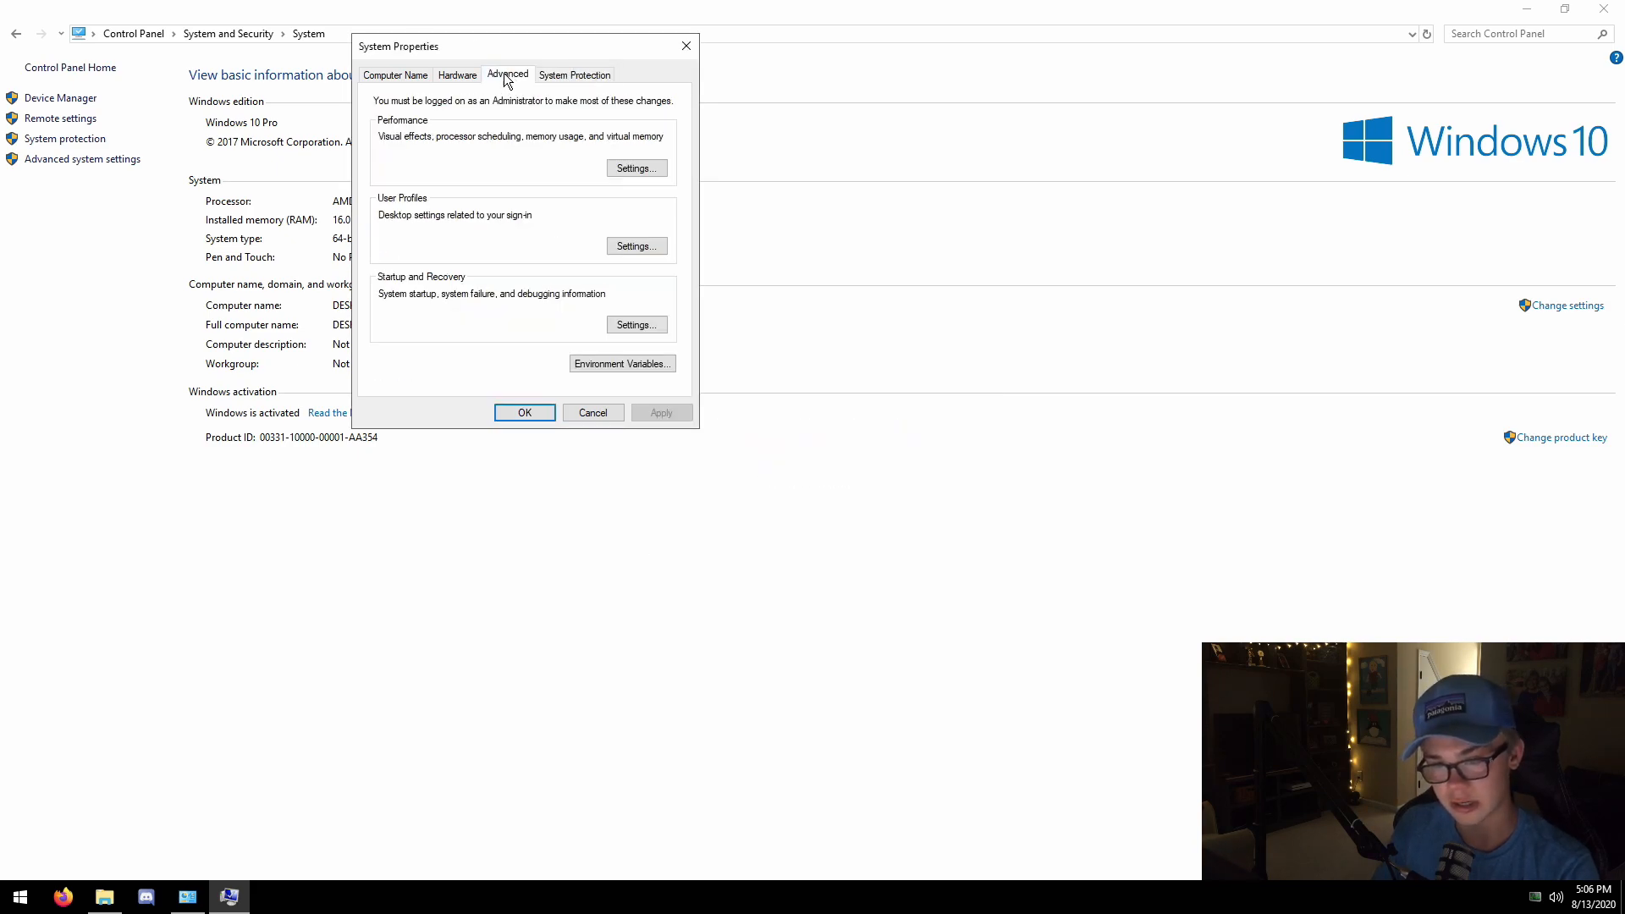
Reopen the Performance Options and apply Programs as the processor scheduling preference.
left_click(636, 169)
left_click(477, 138)
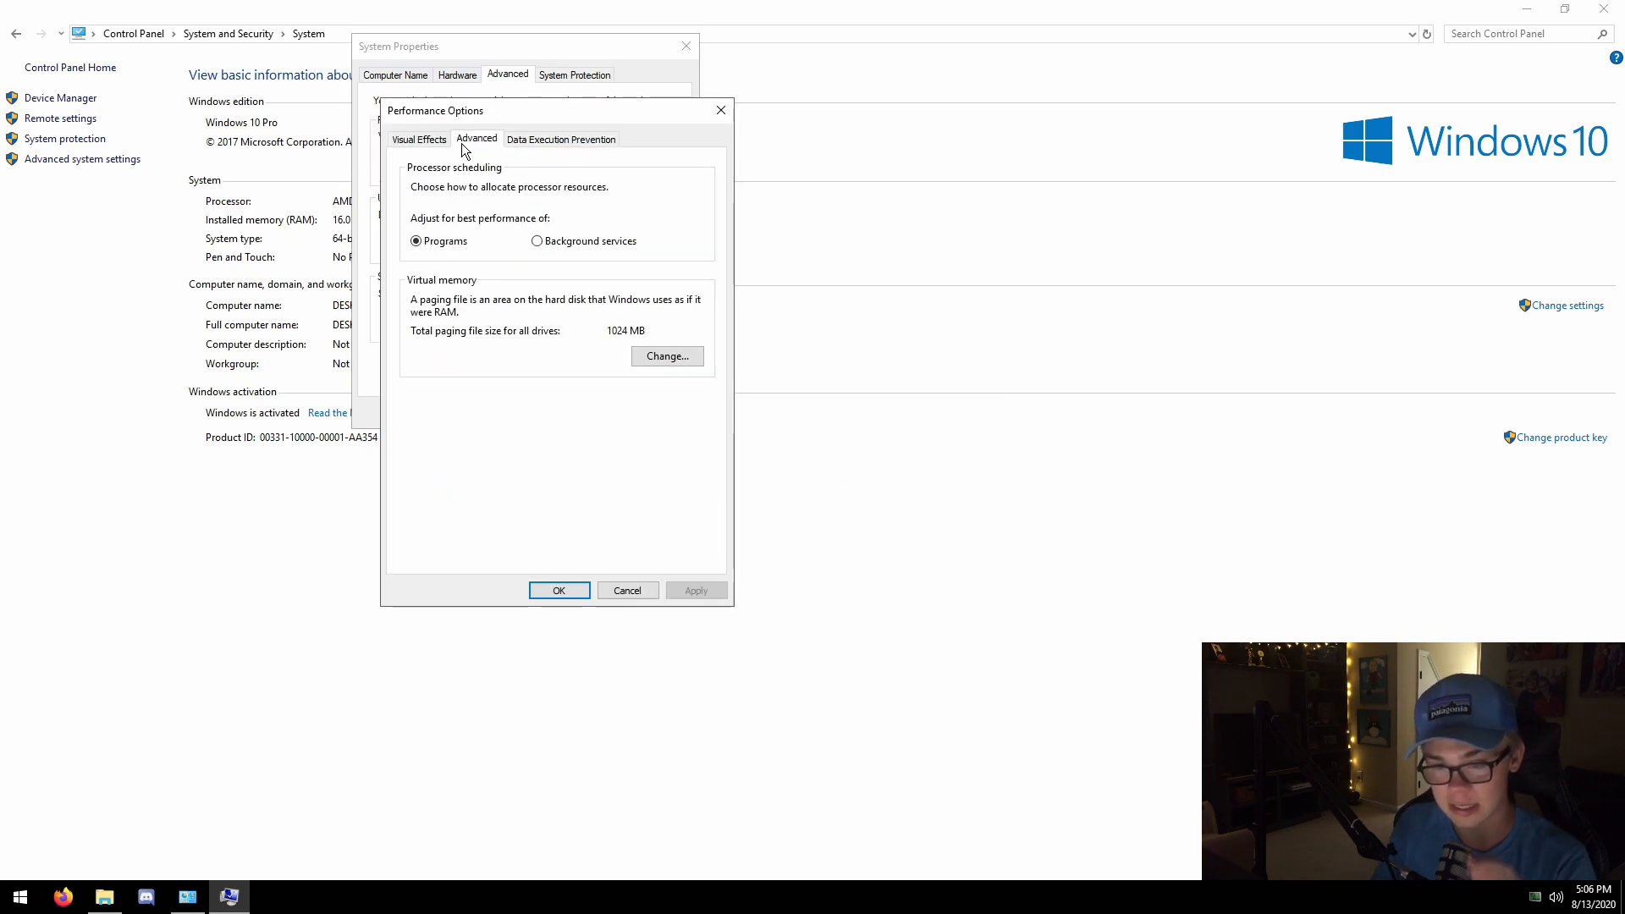
left_click(561, 242)
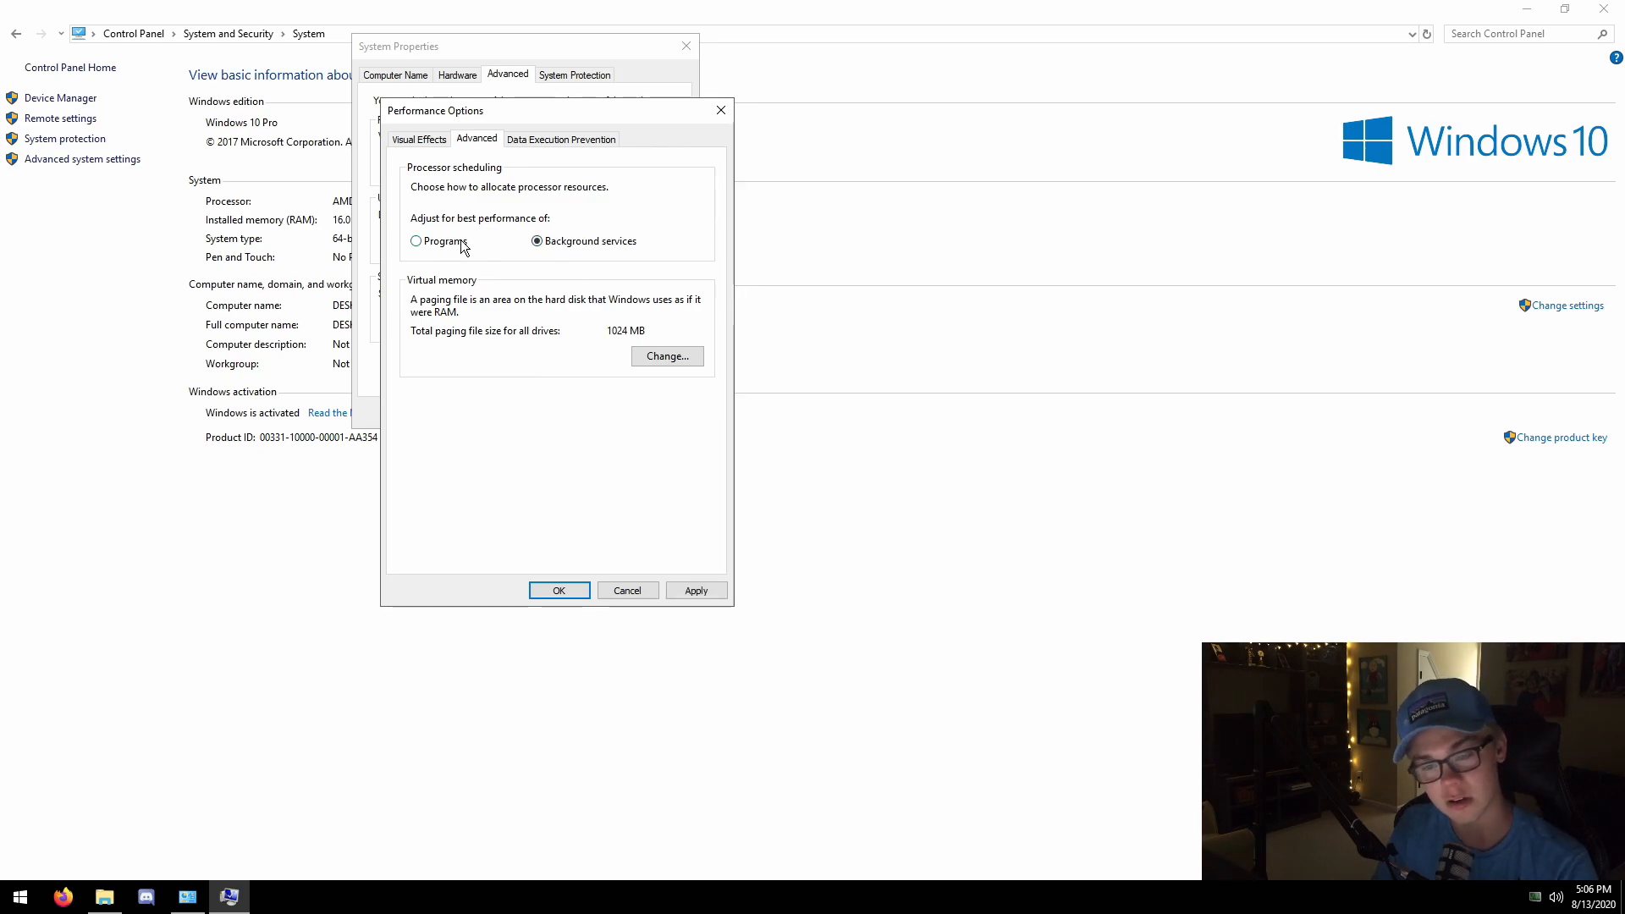
left_click(697, 593)
Check drive D's paging file setting, set drive C's paging file to System managed size, and accept all system dialogs.
left_click(667, 356)
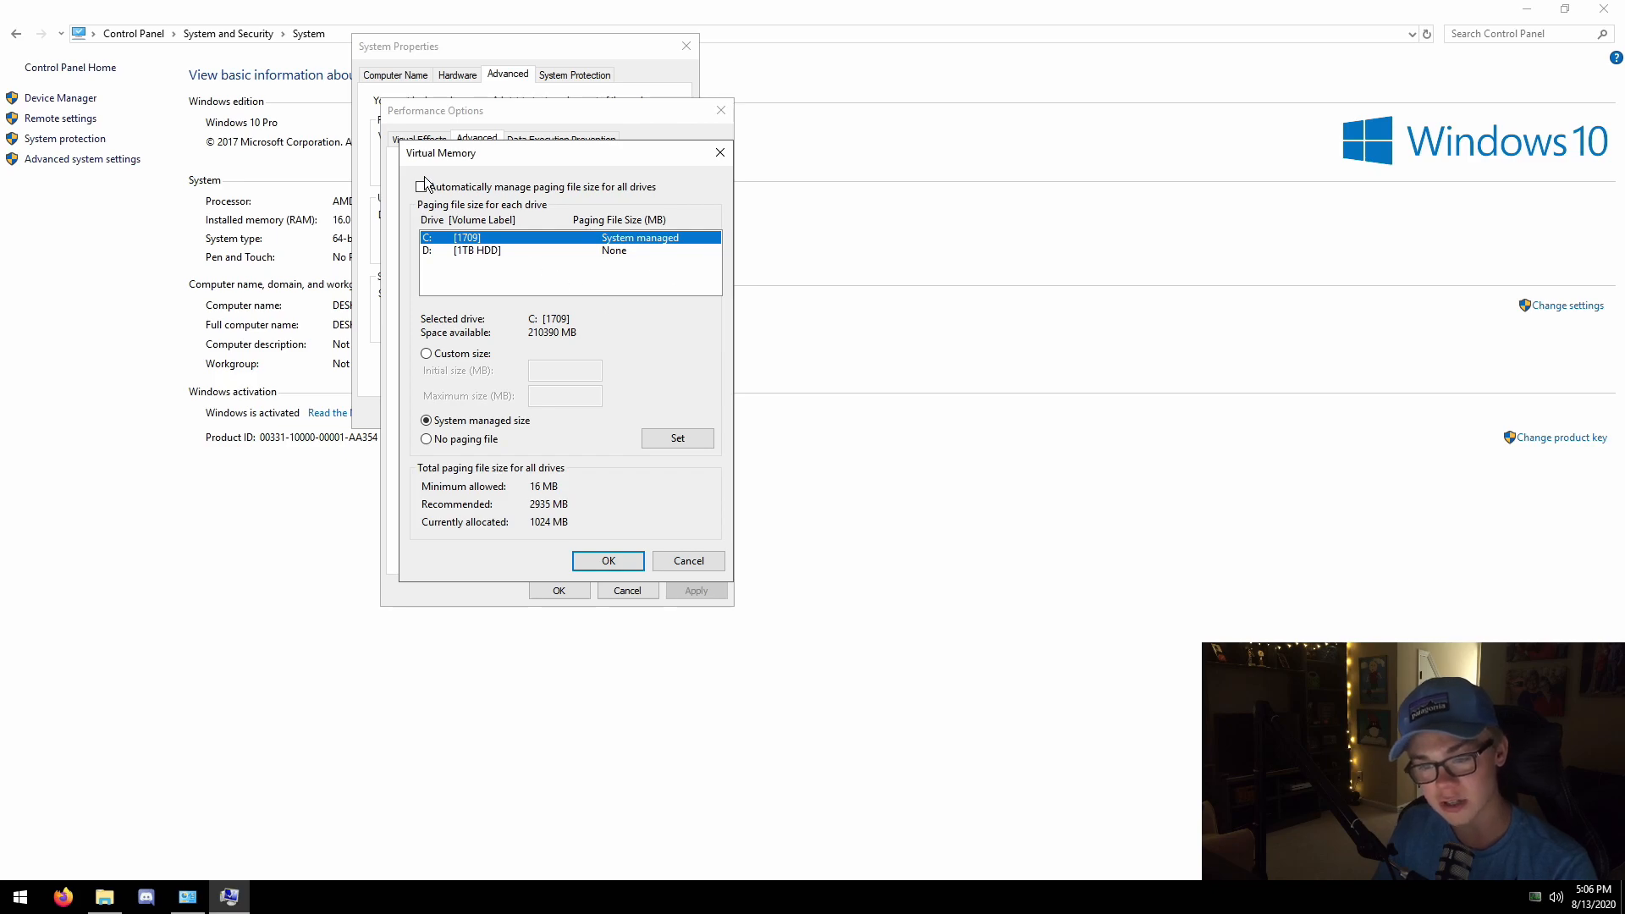
left_click(472, 250)
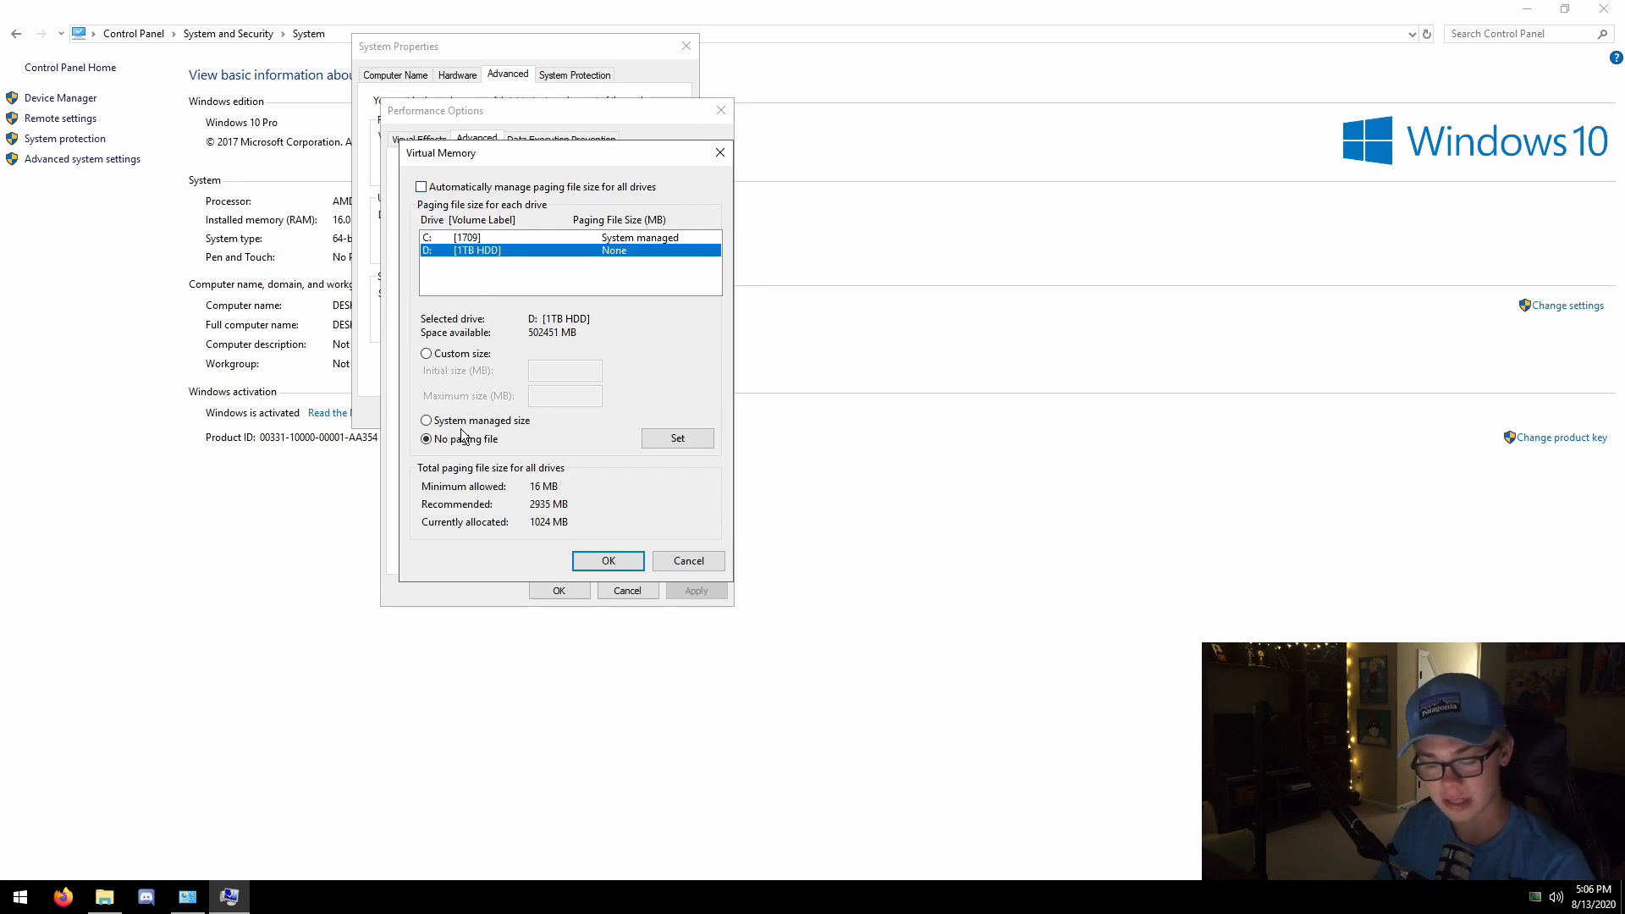
left_click(482, 238)
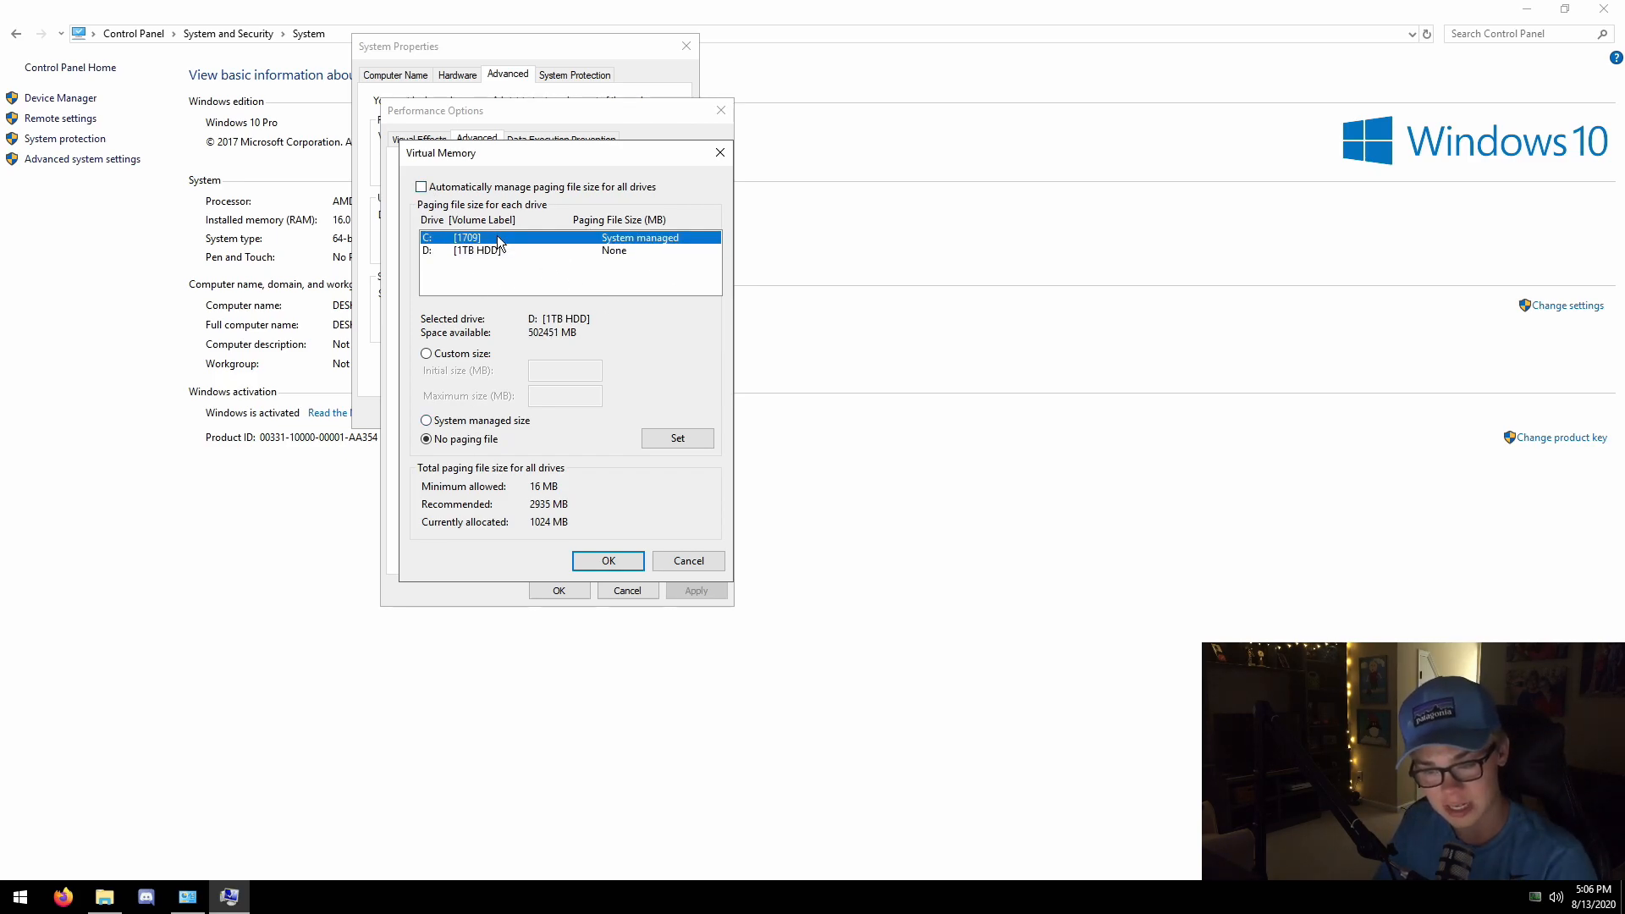
left_click(653, 432)
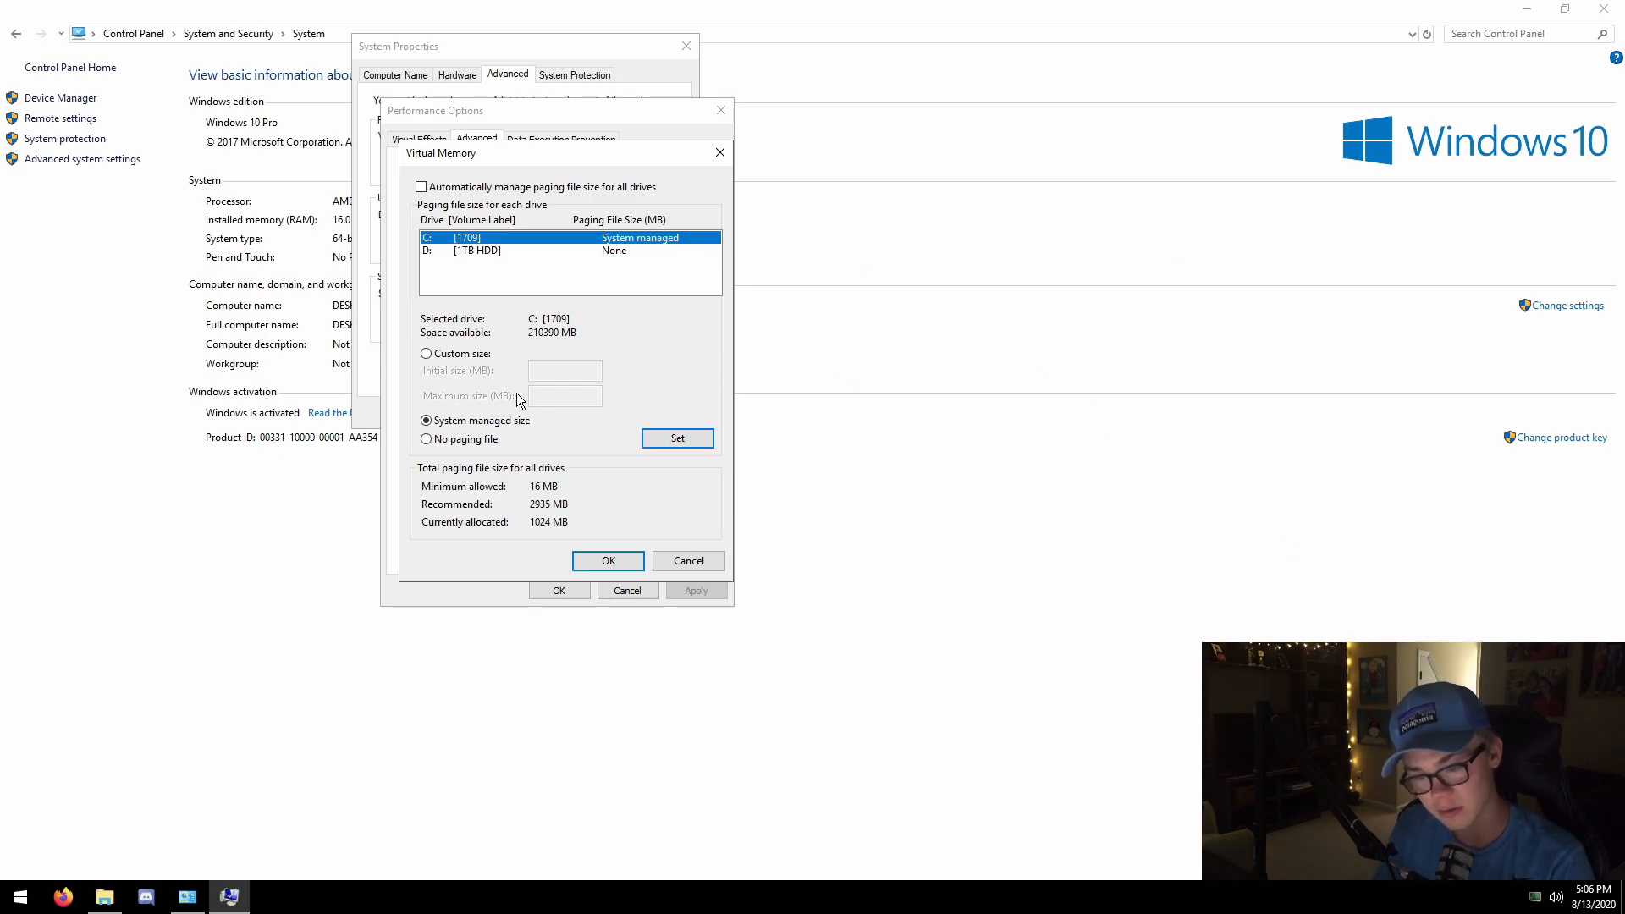
left_click(593, 562)
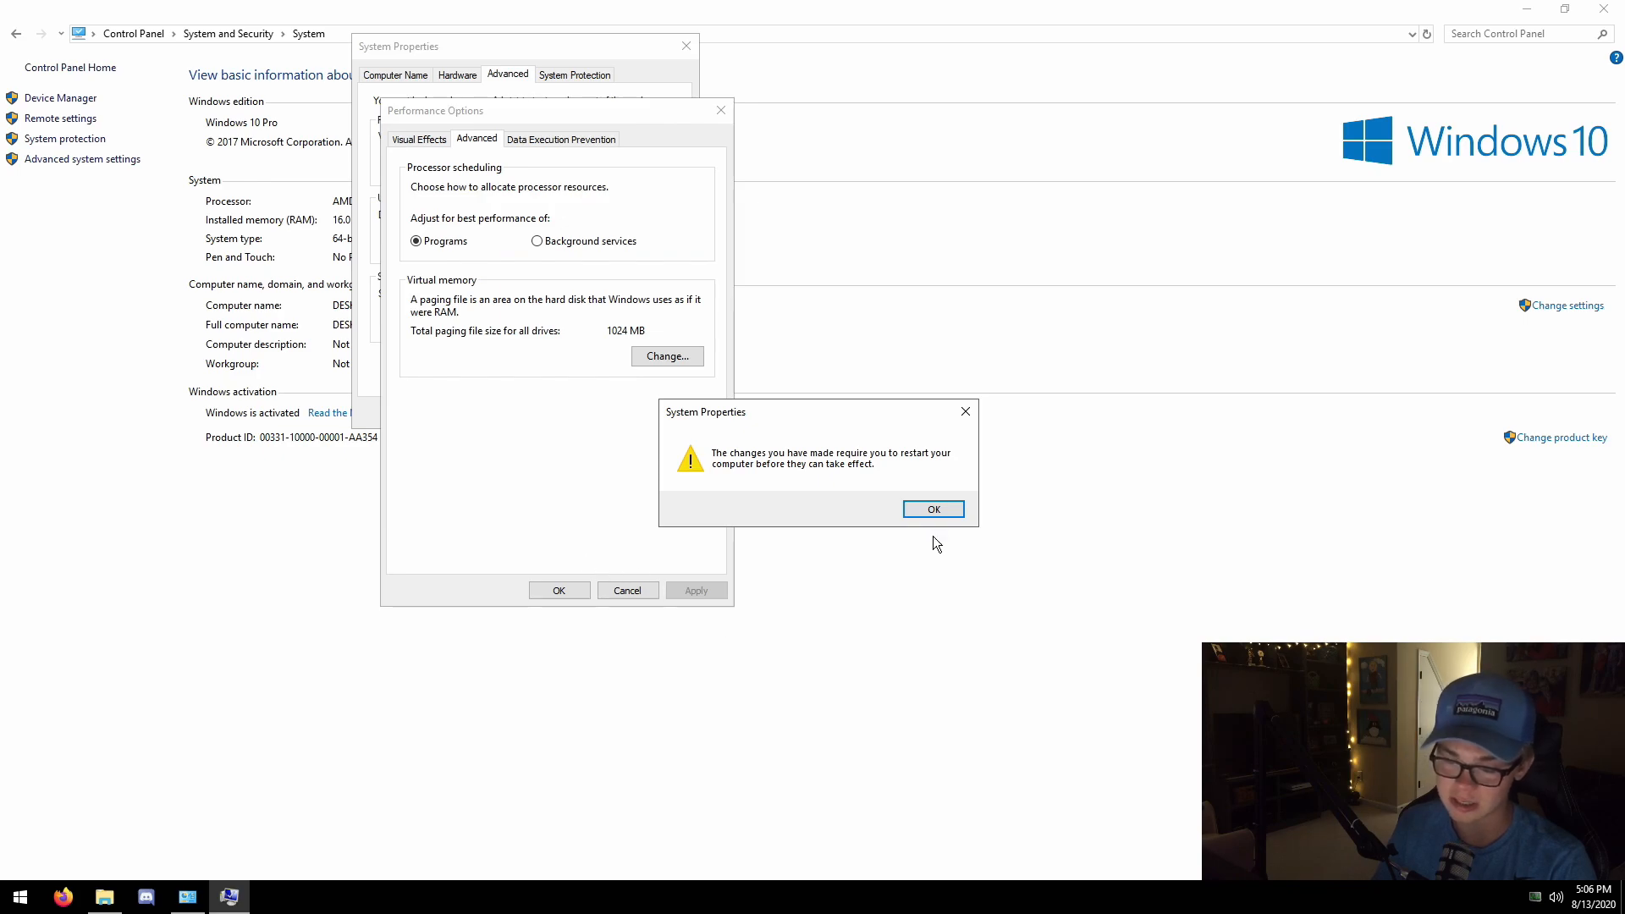
left_click(931, 510)
left_click(542, 592)
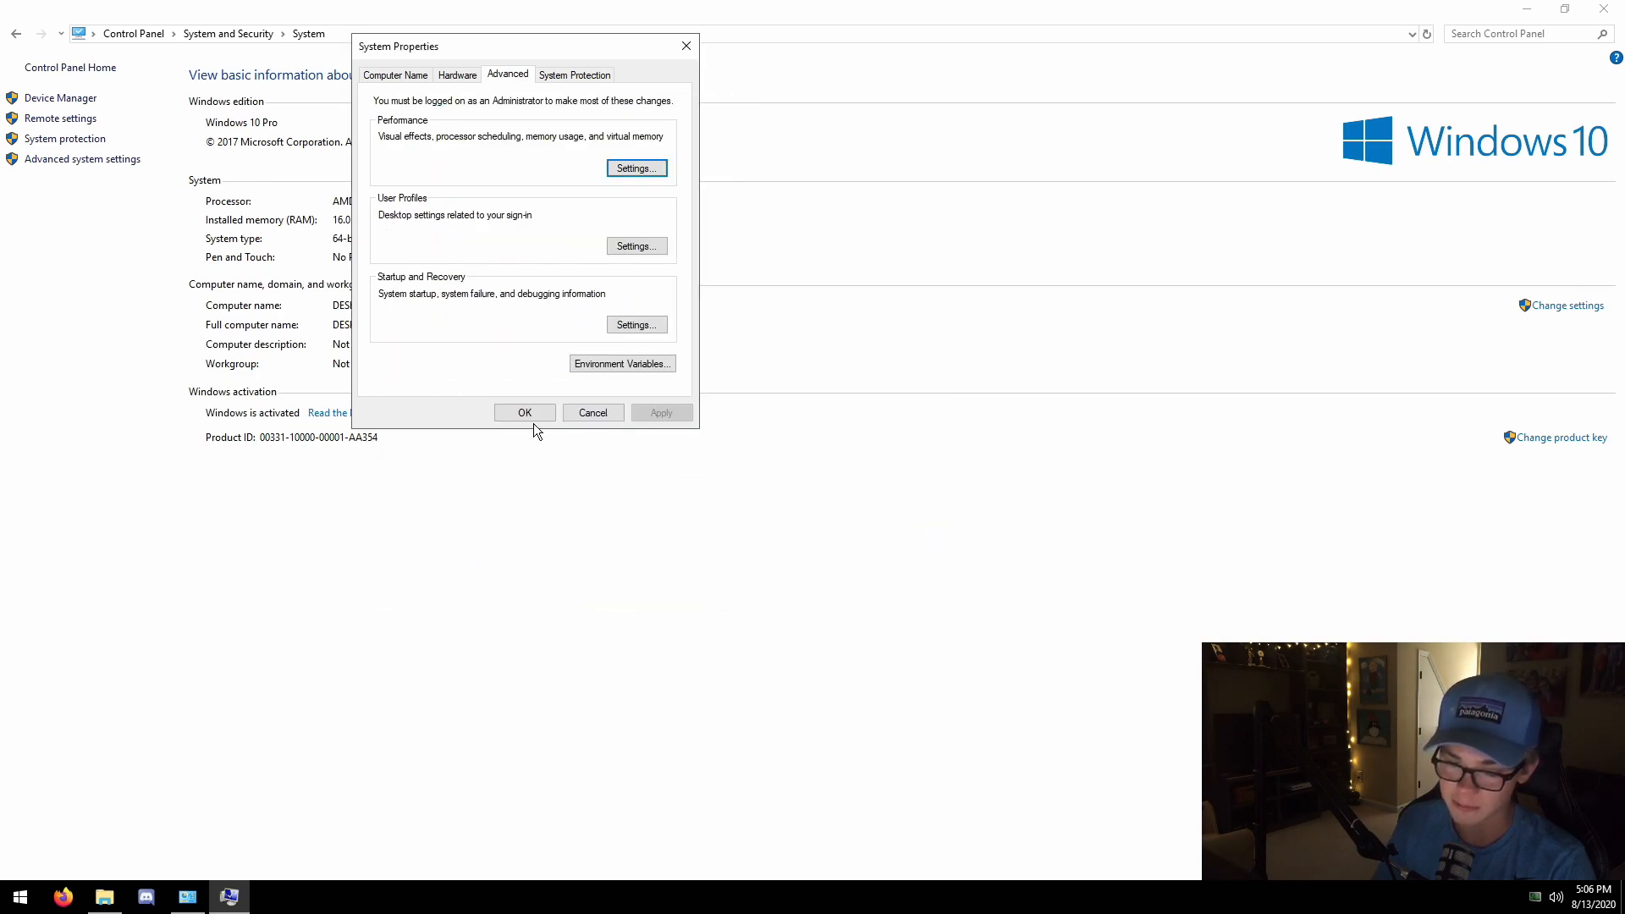
left_click(500, 416)
left_click(933, 514)
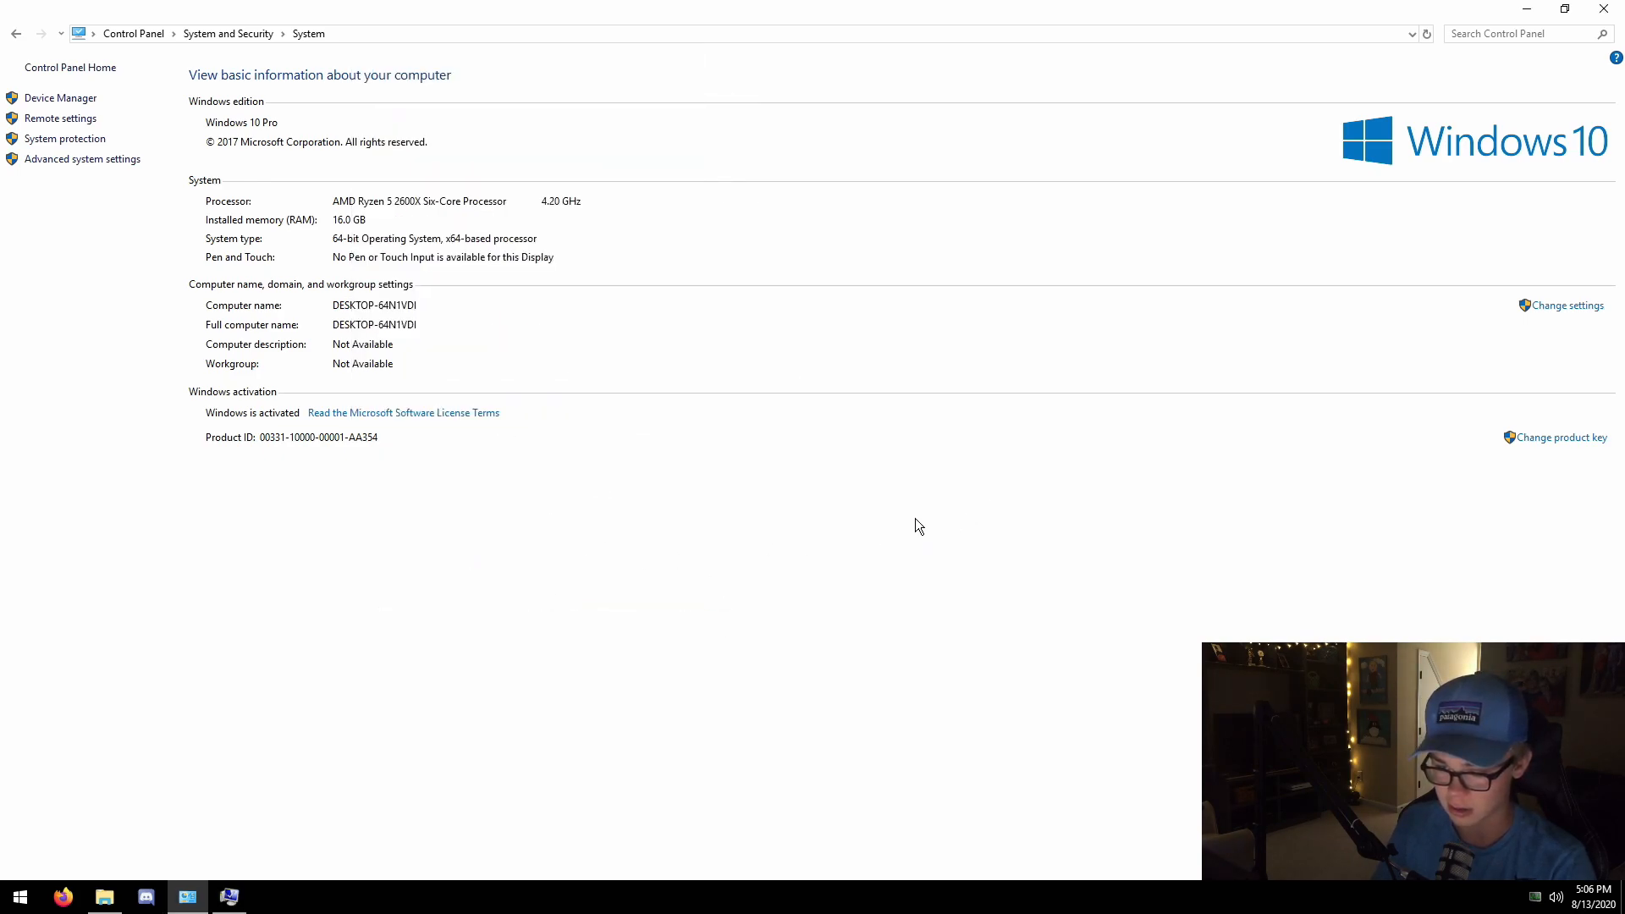
Close the System window and dismiss the restart prompt without restarting the computer.
left_click(1603, 8)
left_click(934, 510)
left_click(935, 527)
left_click(518, 77)
left_click(960, 532)
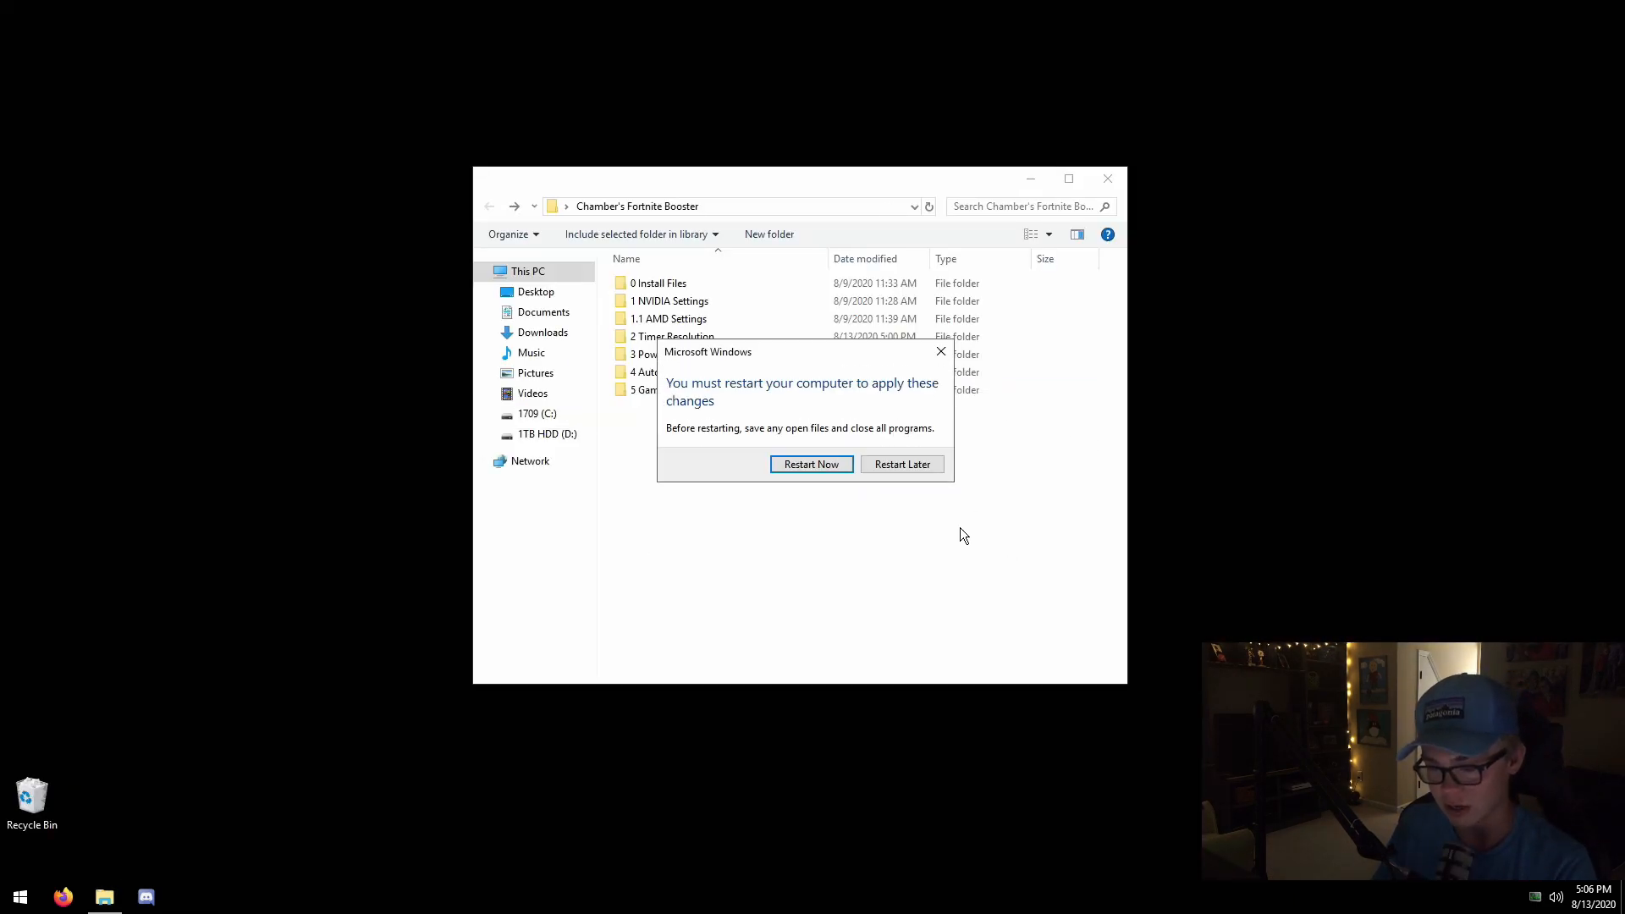
left_click(835, 471)
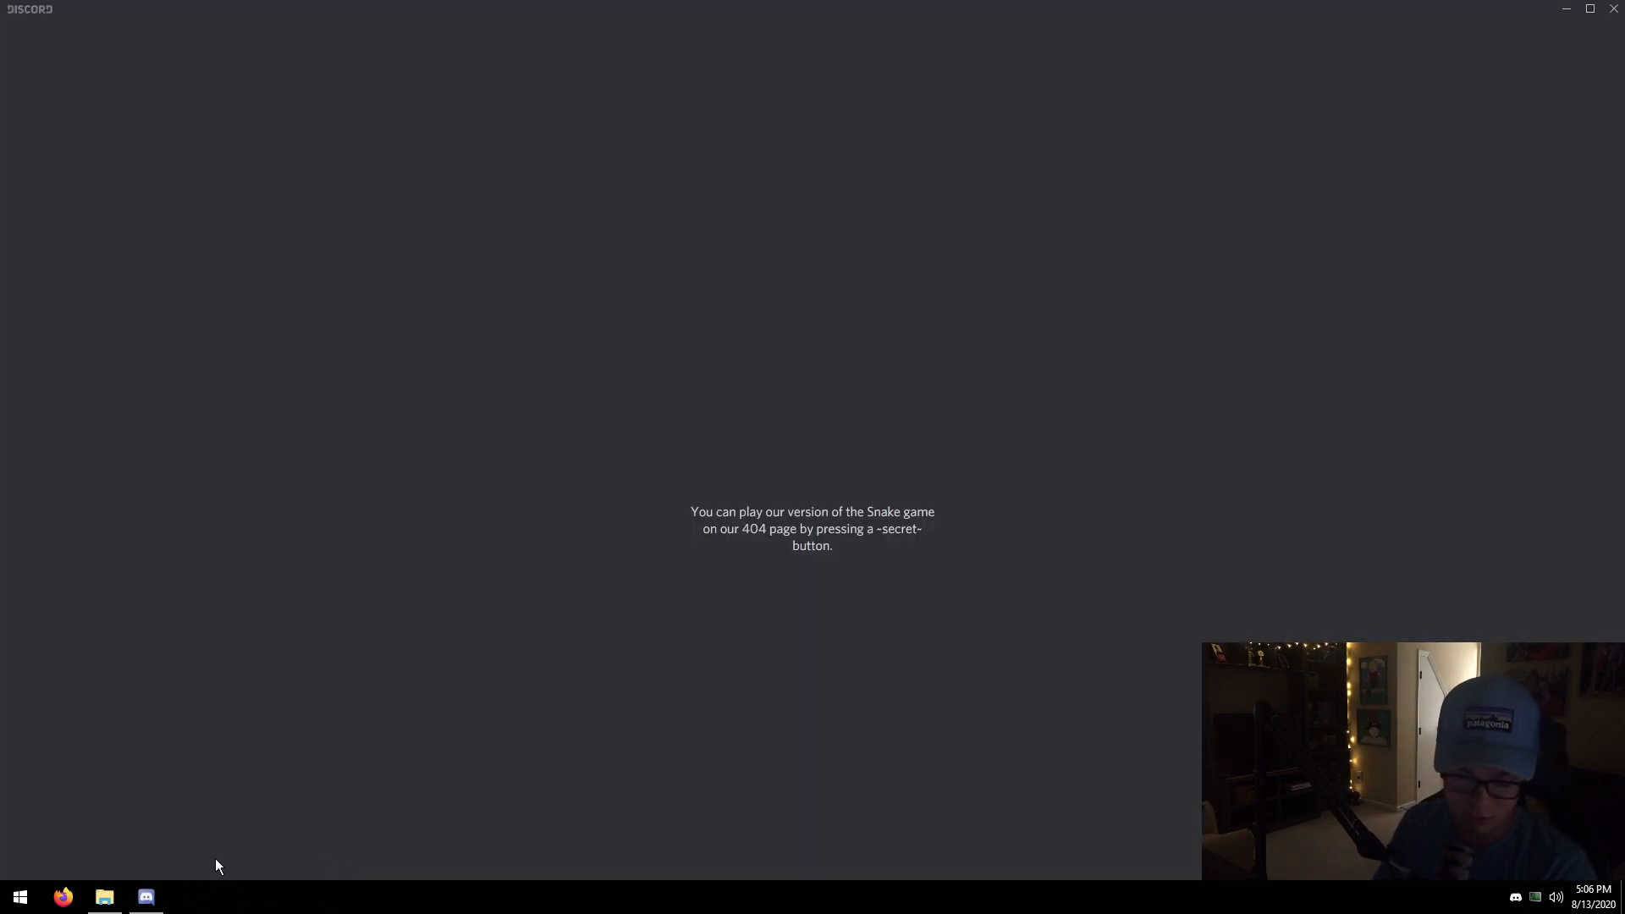
In Discord's user settings, check the Hardware Acceleration option among the advanced Appearance settings.
left_click(244, 860)
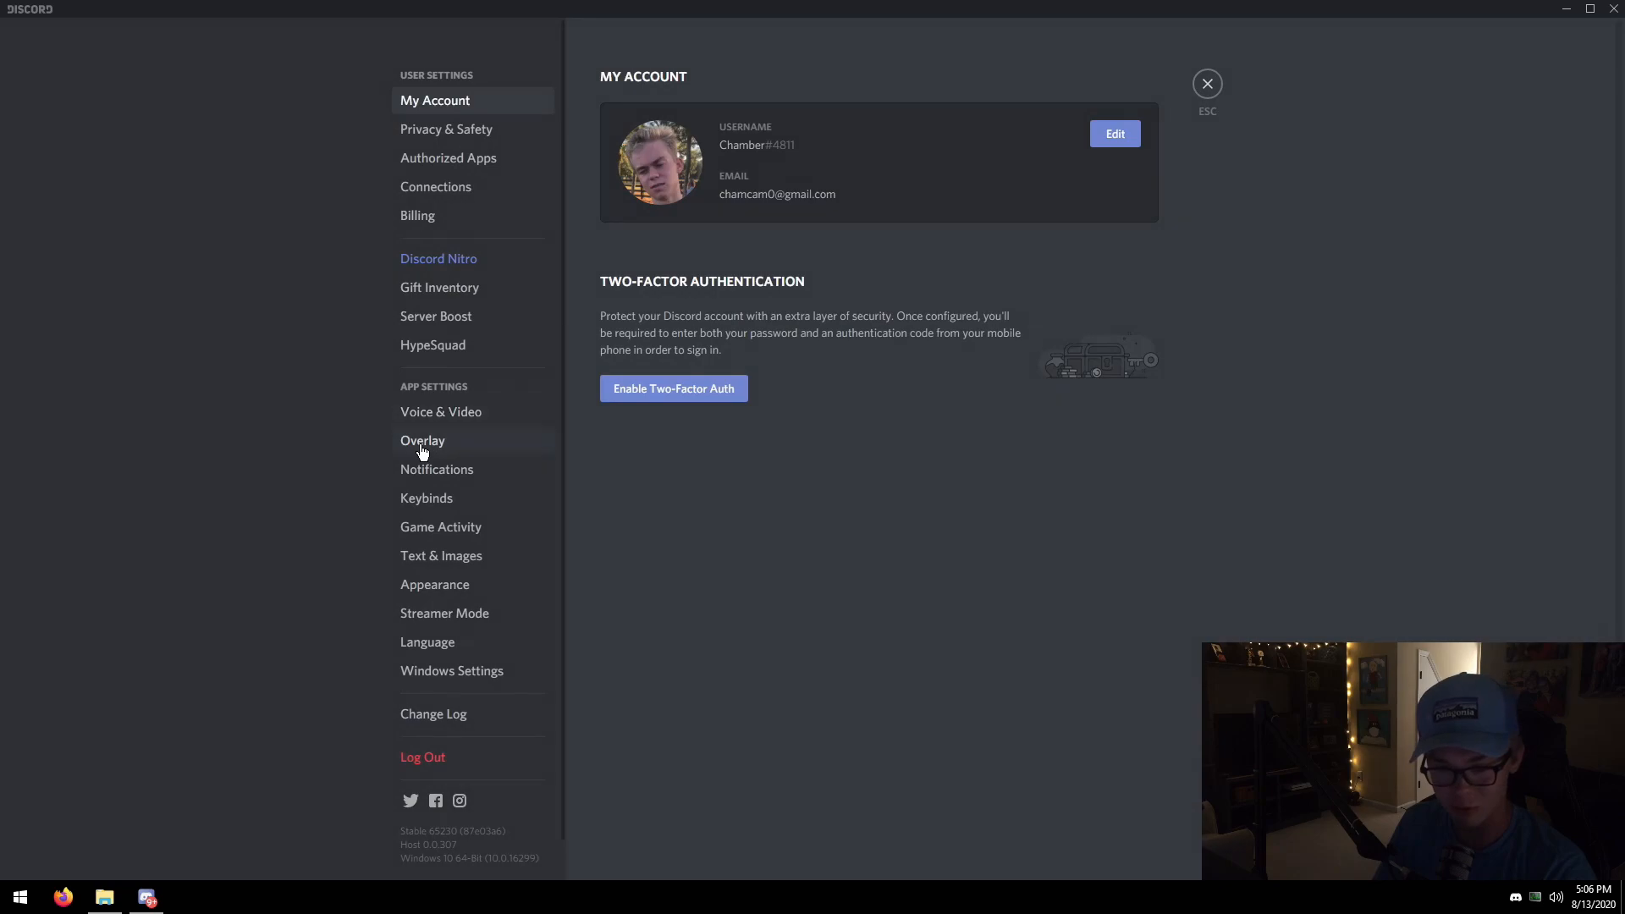
left_click(434, 583)
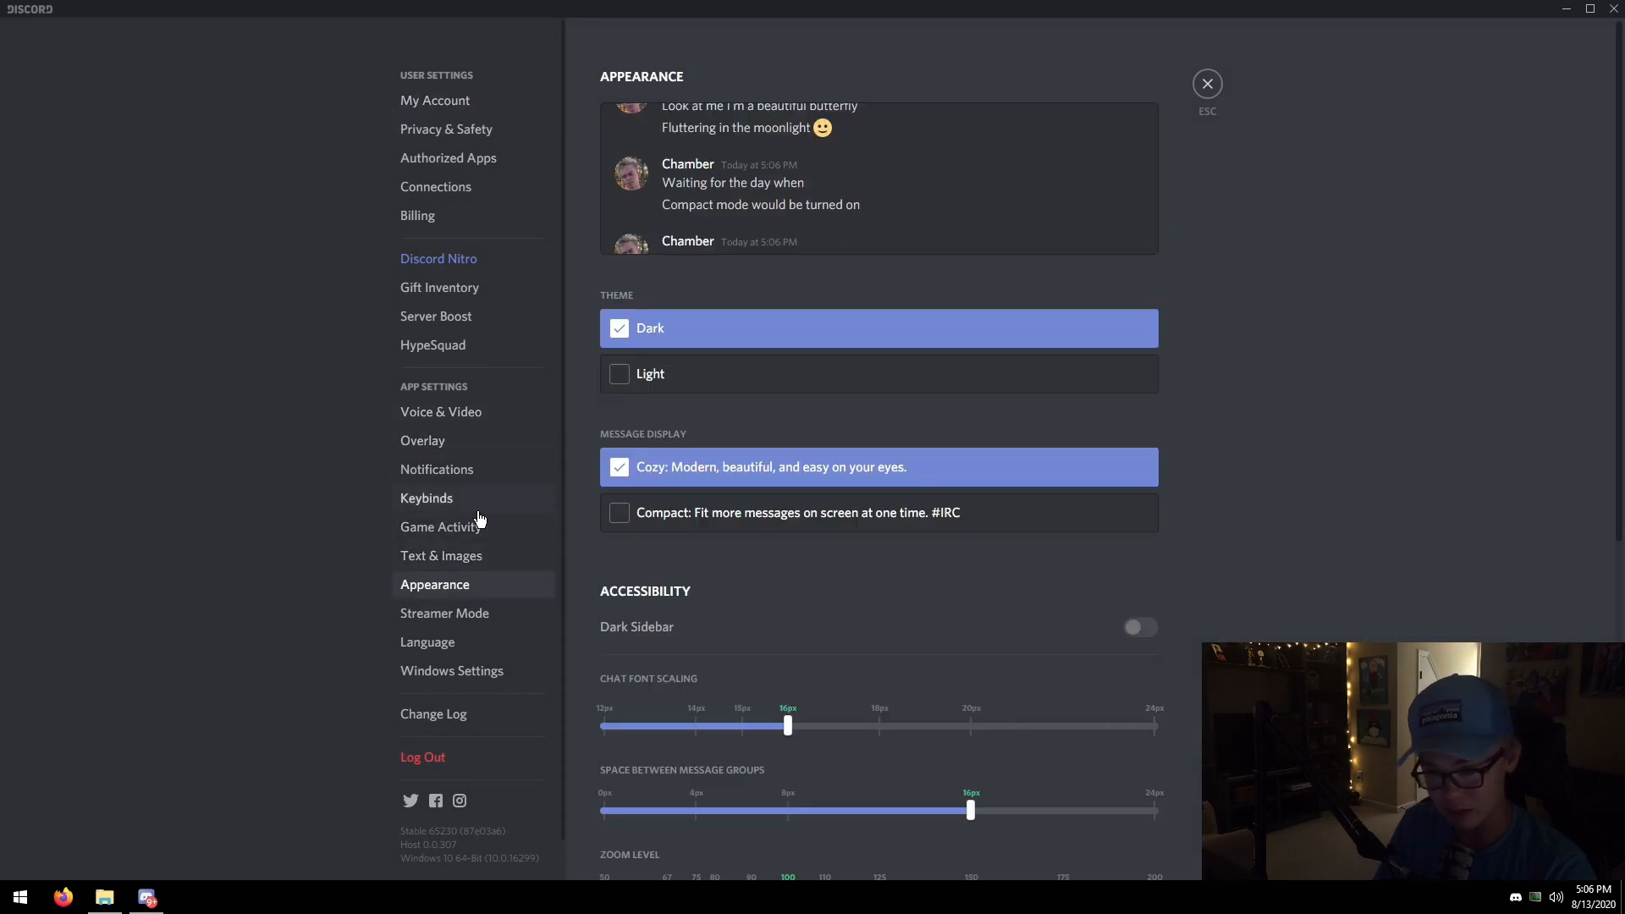
scroll(1065, 544, "down", 6)
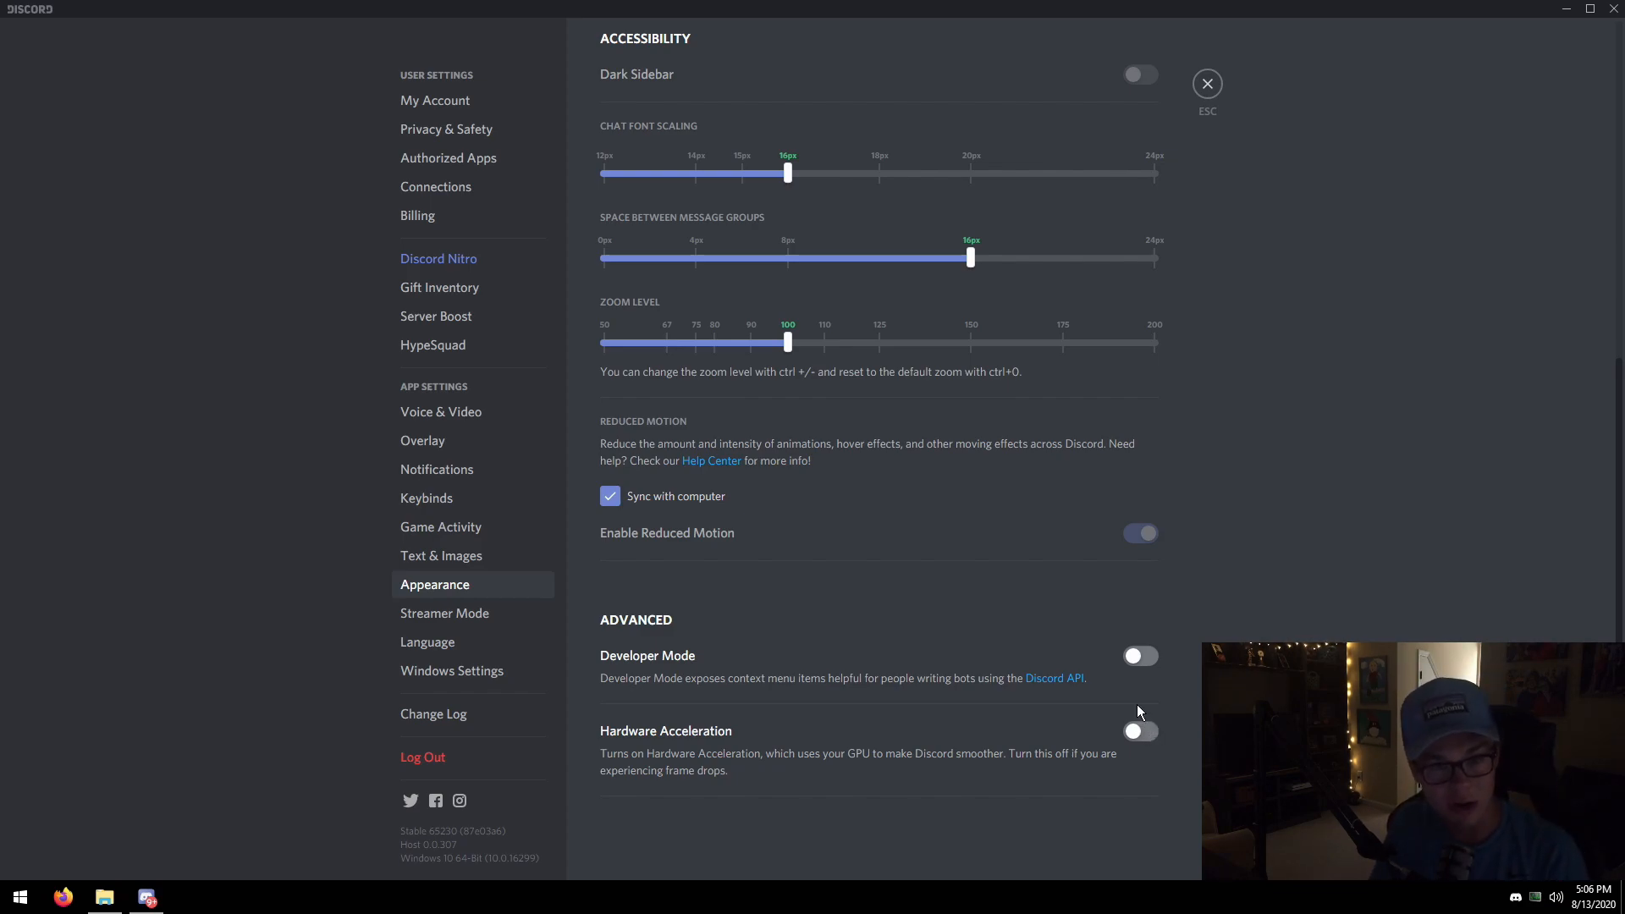
Review Discord's Voice & Video settings, including noise suppression, video codec, voice processing and Quality of Service options.
left_click(498, 412)
scroll(891, 547, "down", 10)
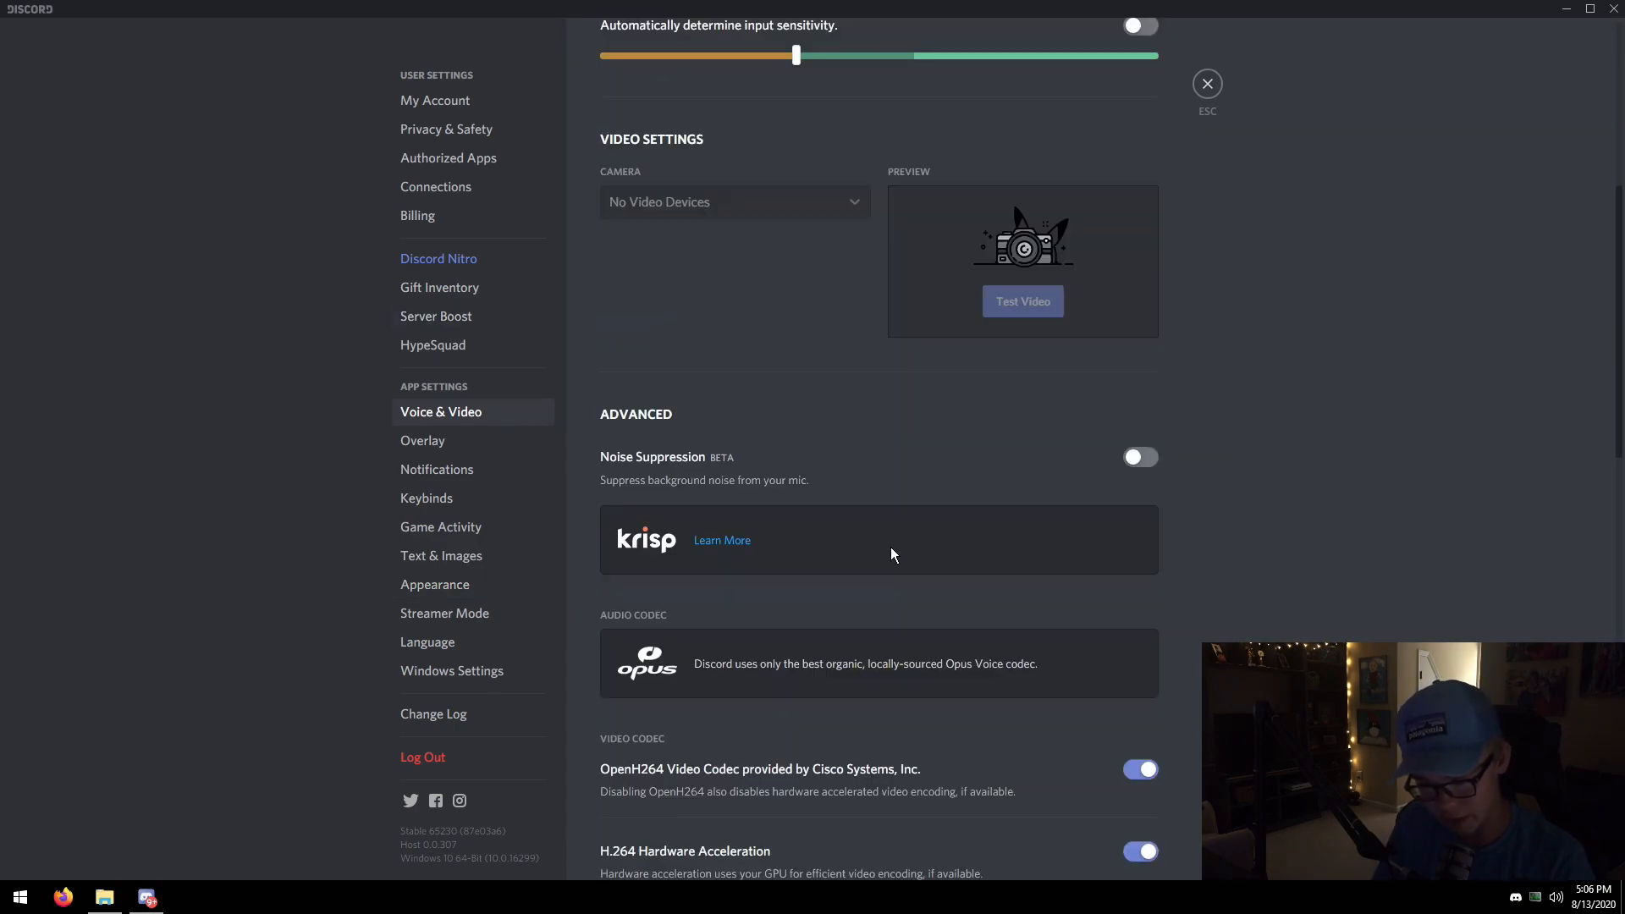
scroll(881, 581, "down", 1)
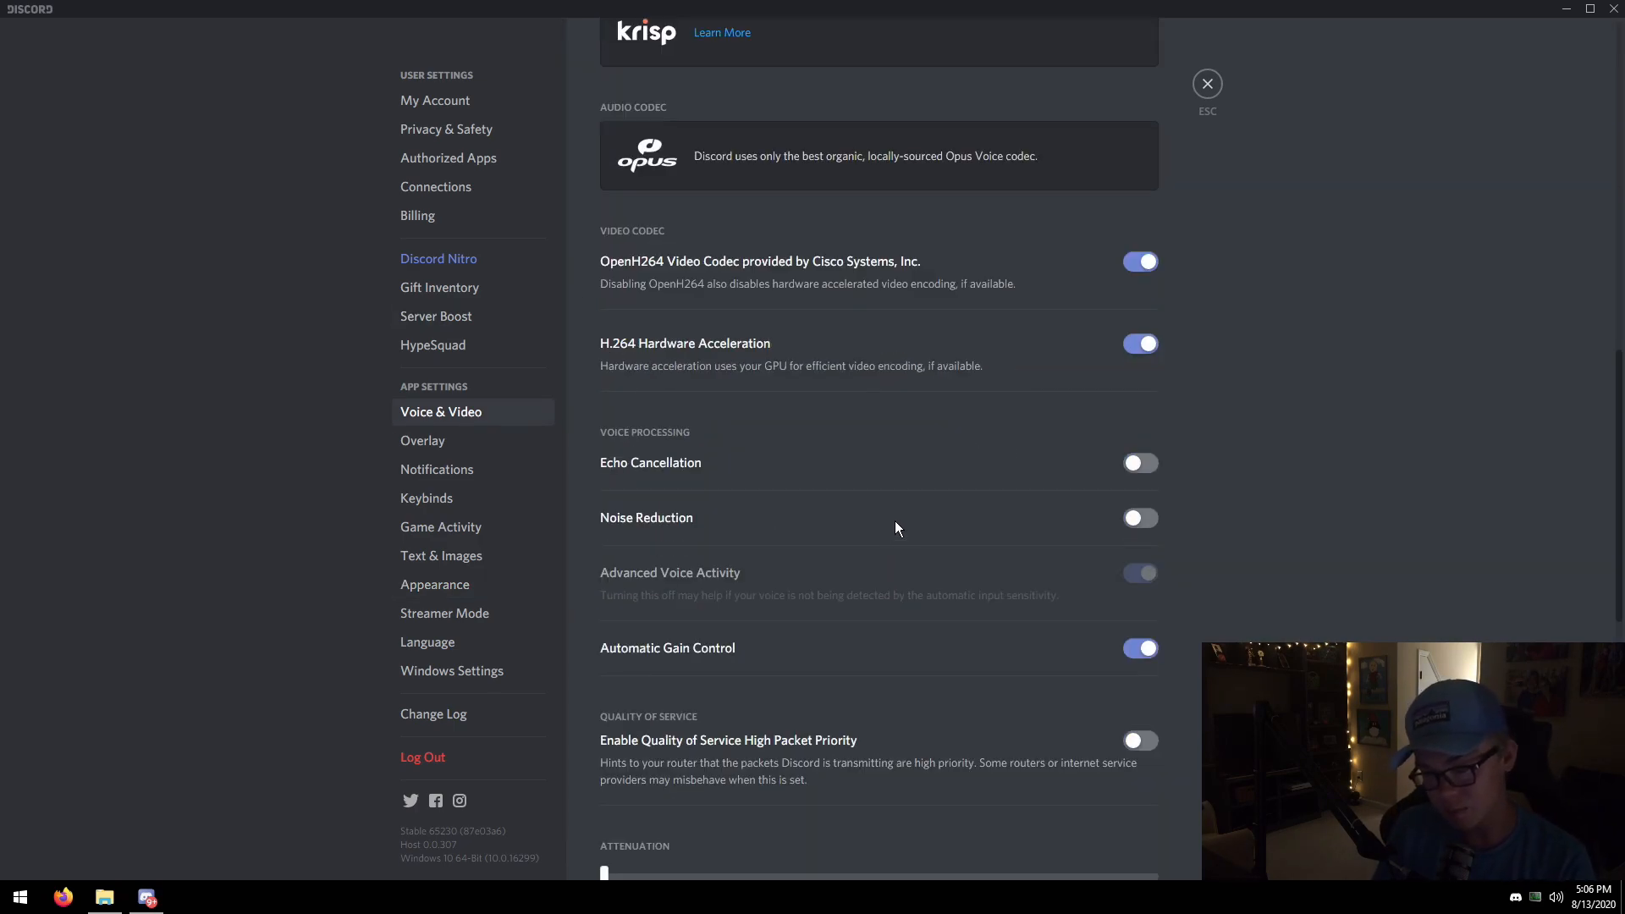
scroll(896, 521, "down", 2)
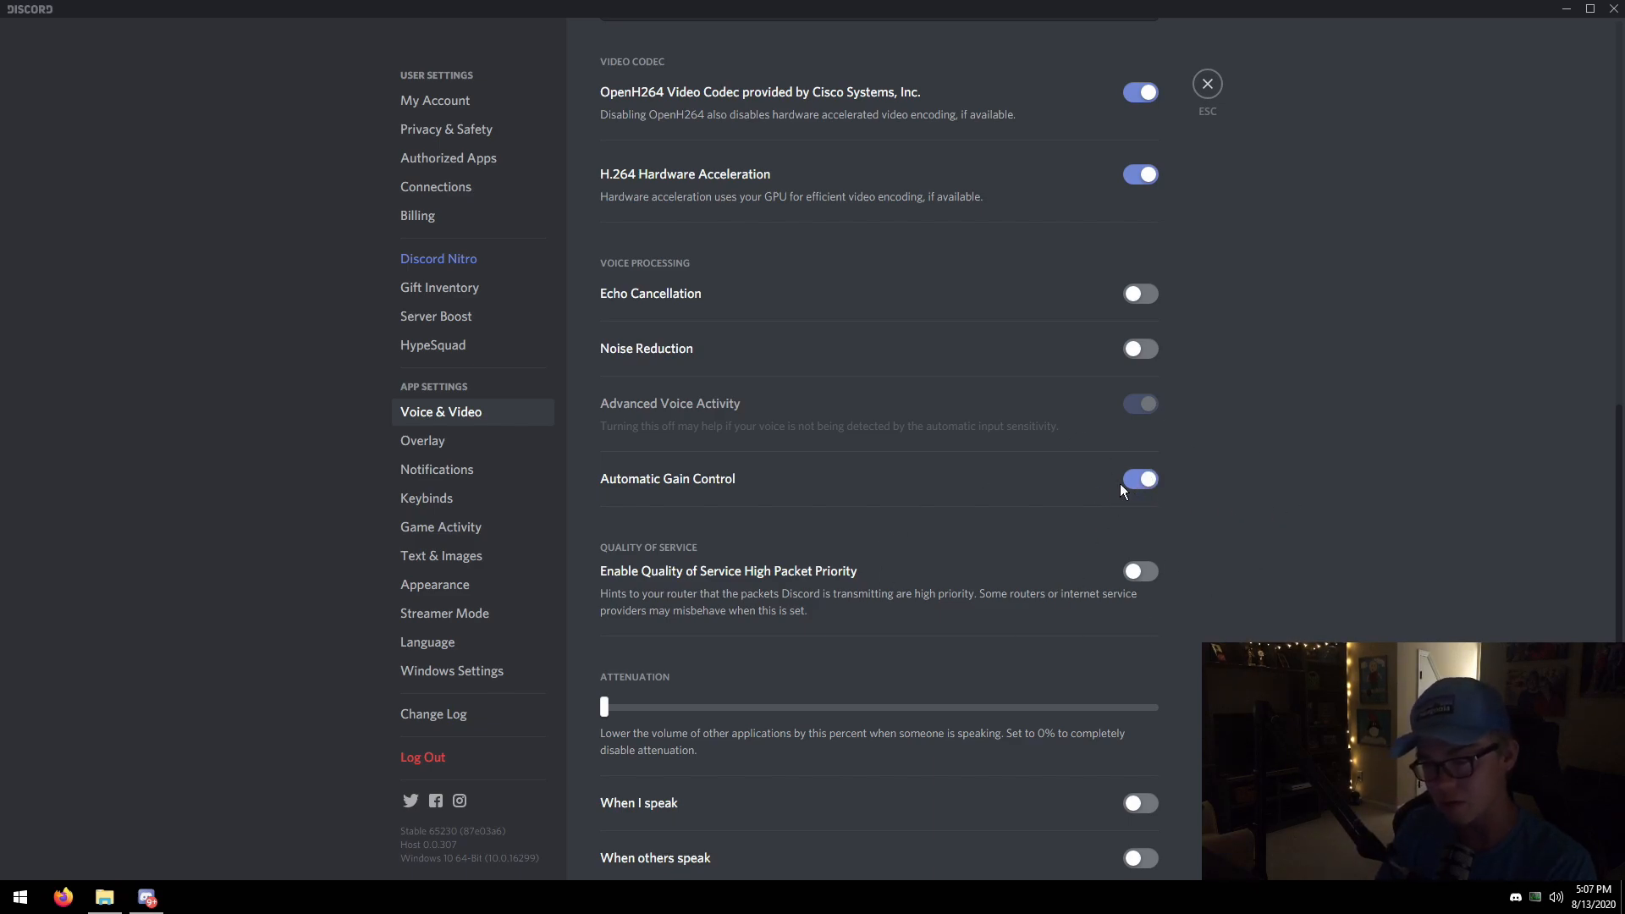
scroll(806, 196, "up", 1)
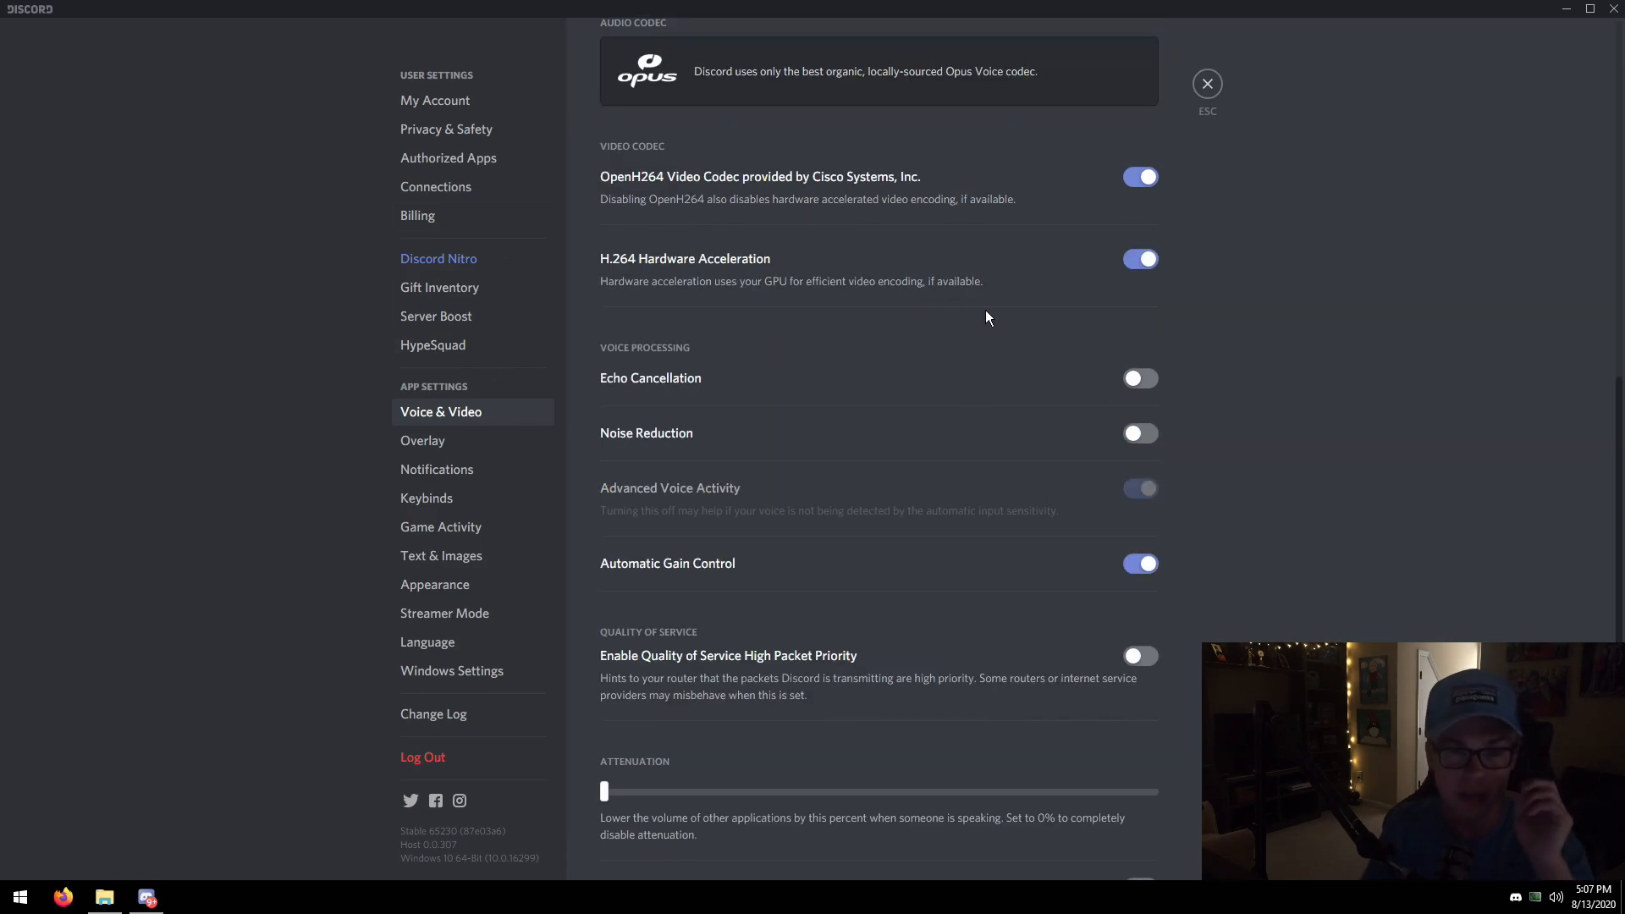
scroll(1102, 276, "up", 4)
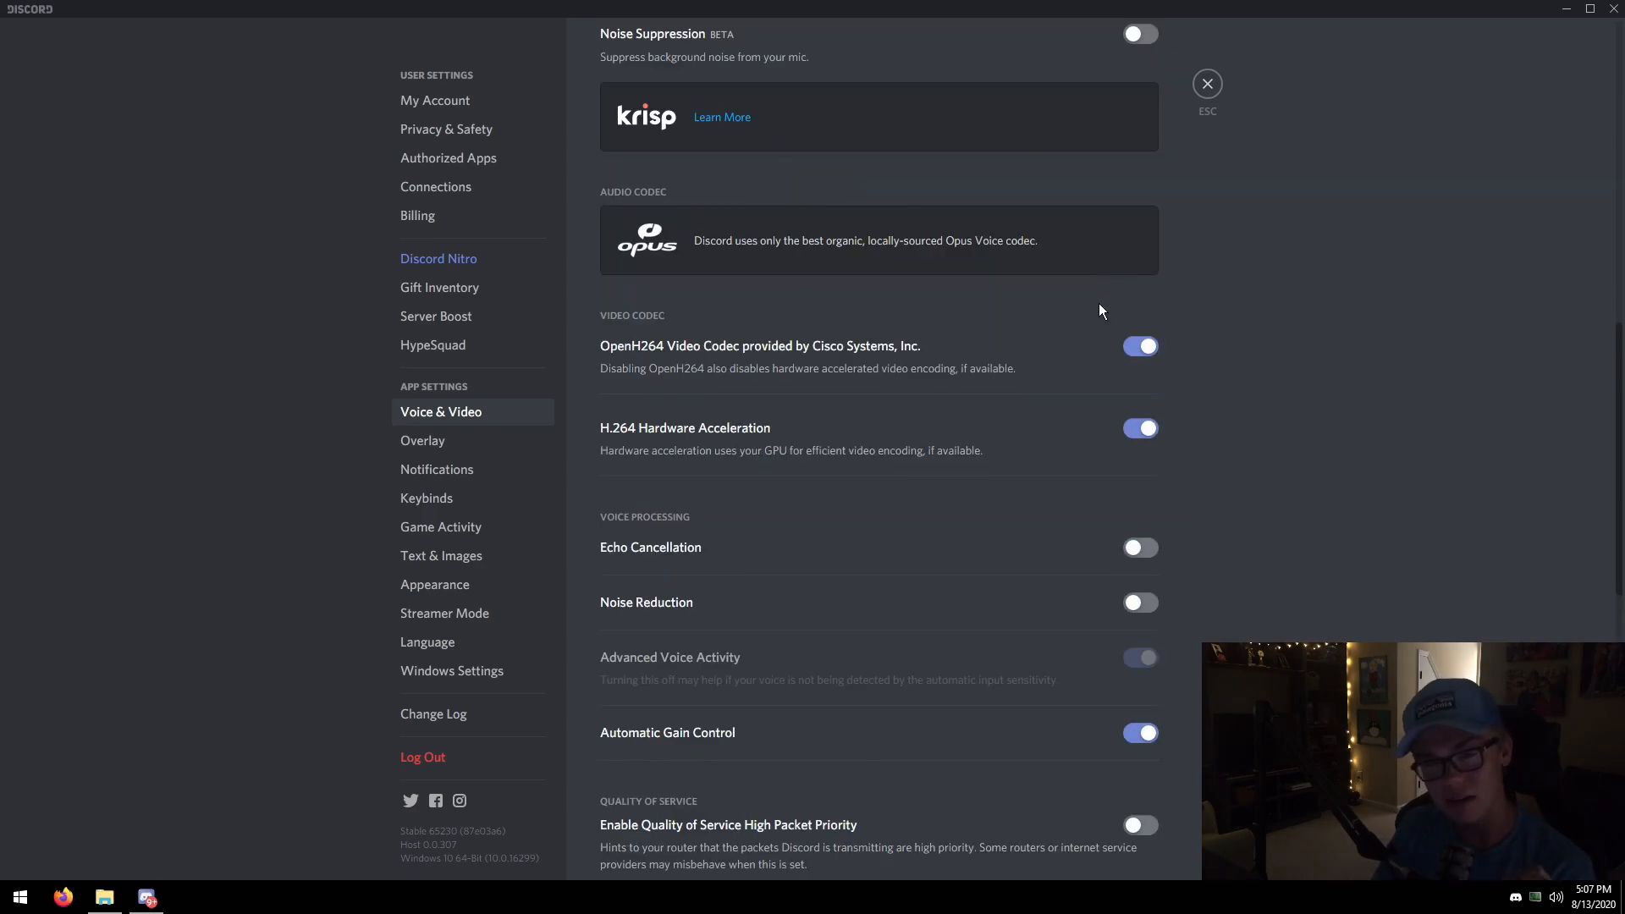
scroll(1115, 373, "up", 8)
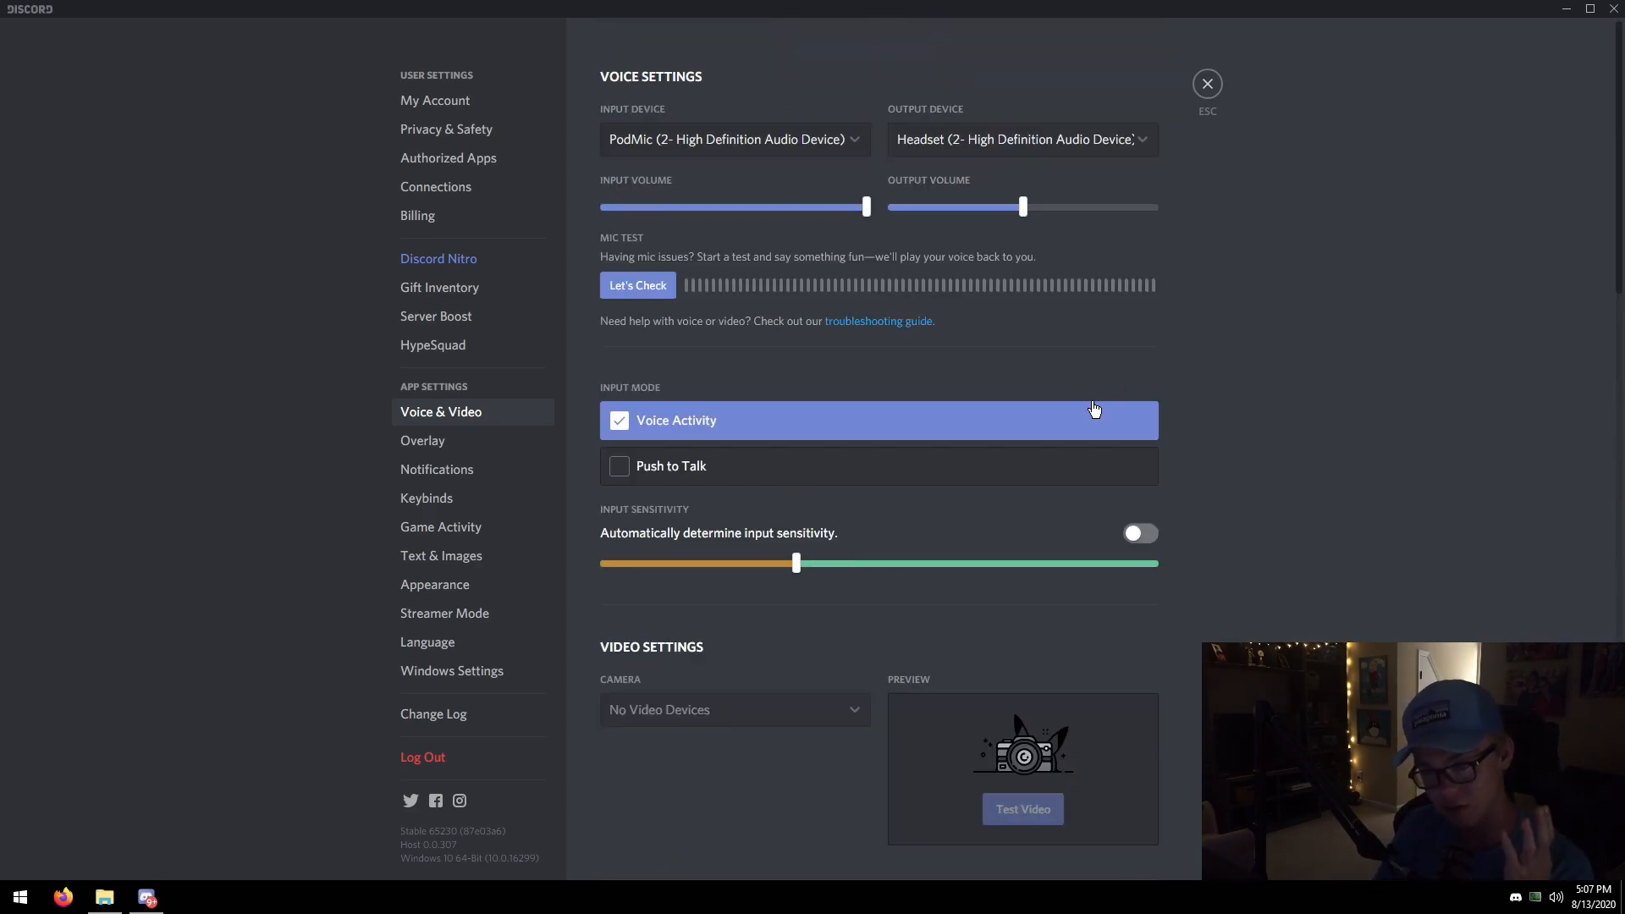
Leave the user settings and quit Discord completely so that it no longer runs in the background.
left_click(1207, 85)
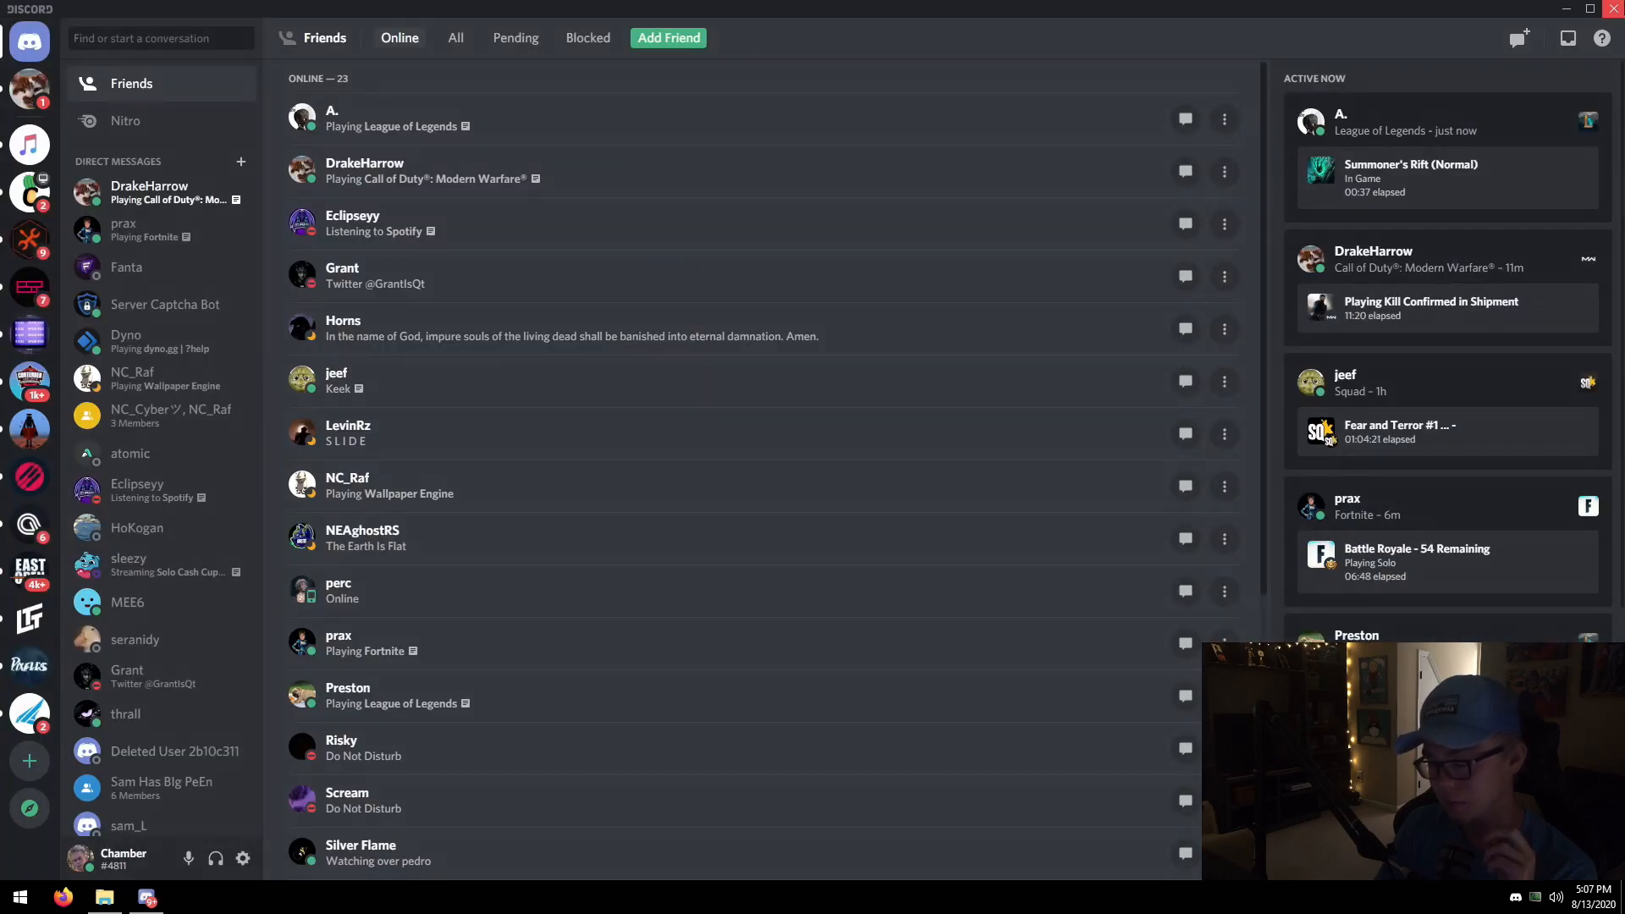
left_click(1614, 9)
right_click(1517, 899)
left_click(1520, 902)
left_click(20, 898)
left_click(20, 898)
Examine the hardware acceleration and content process limit options in Firefox's Performance settings, and close the browser.
left_click(62, 897)
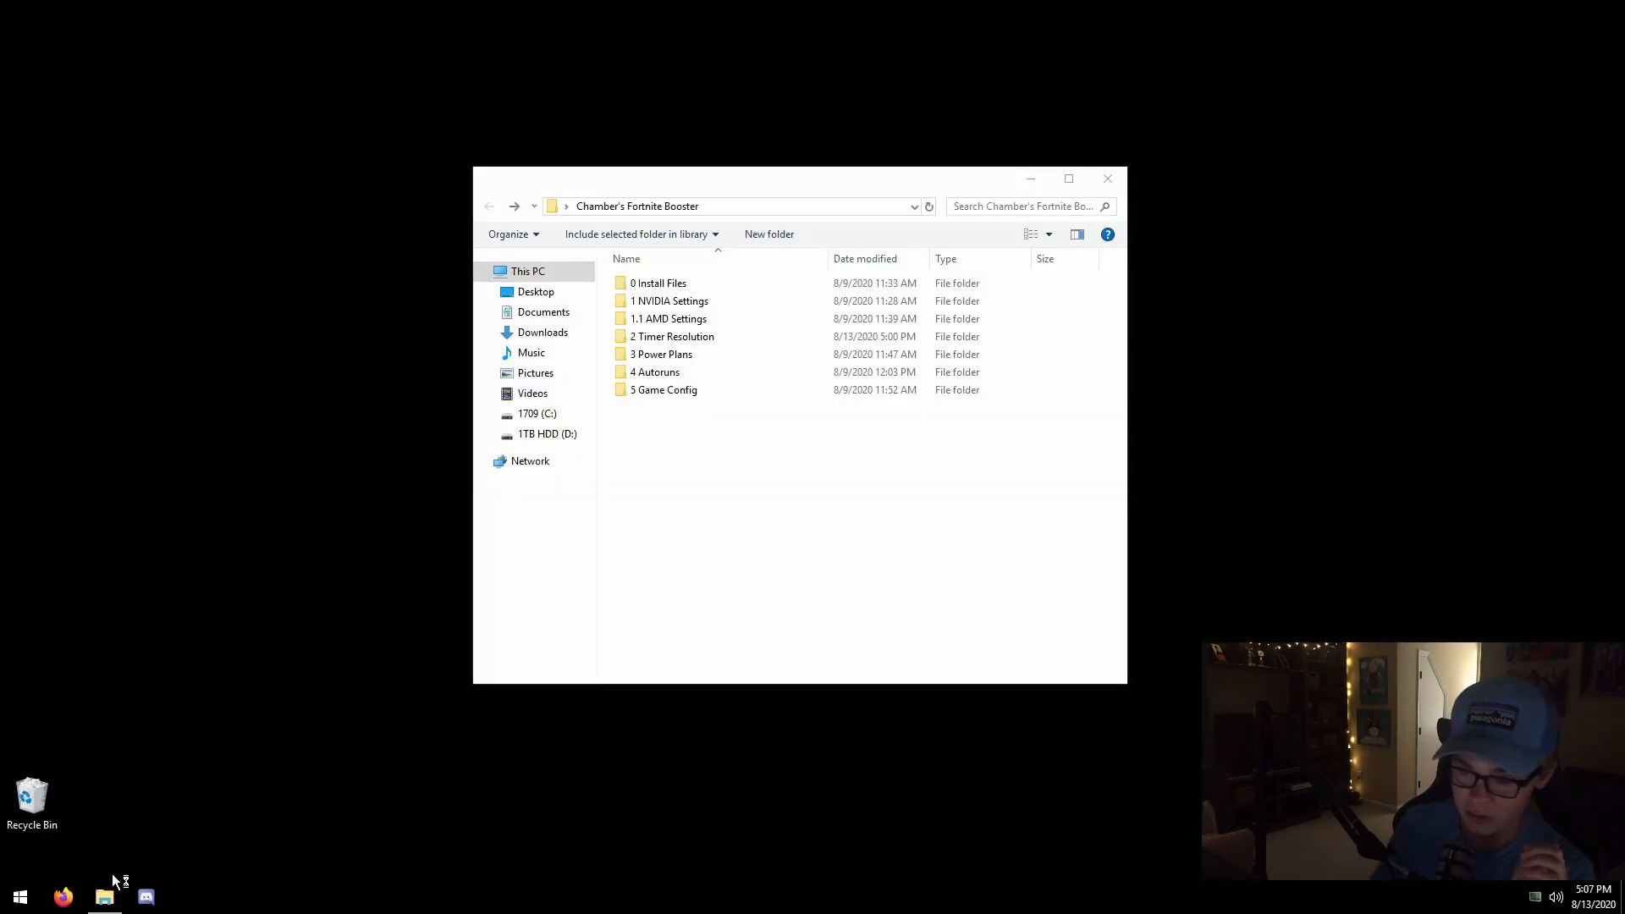
left_click(1608, 45)
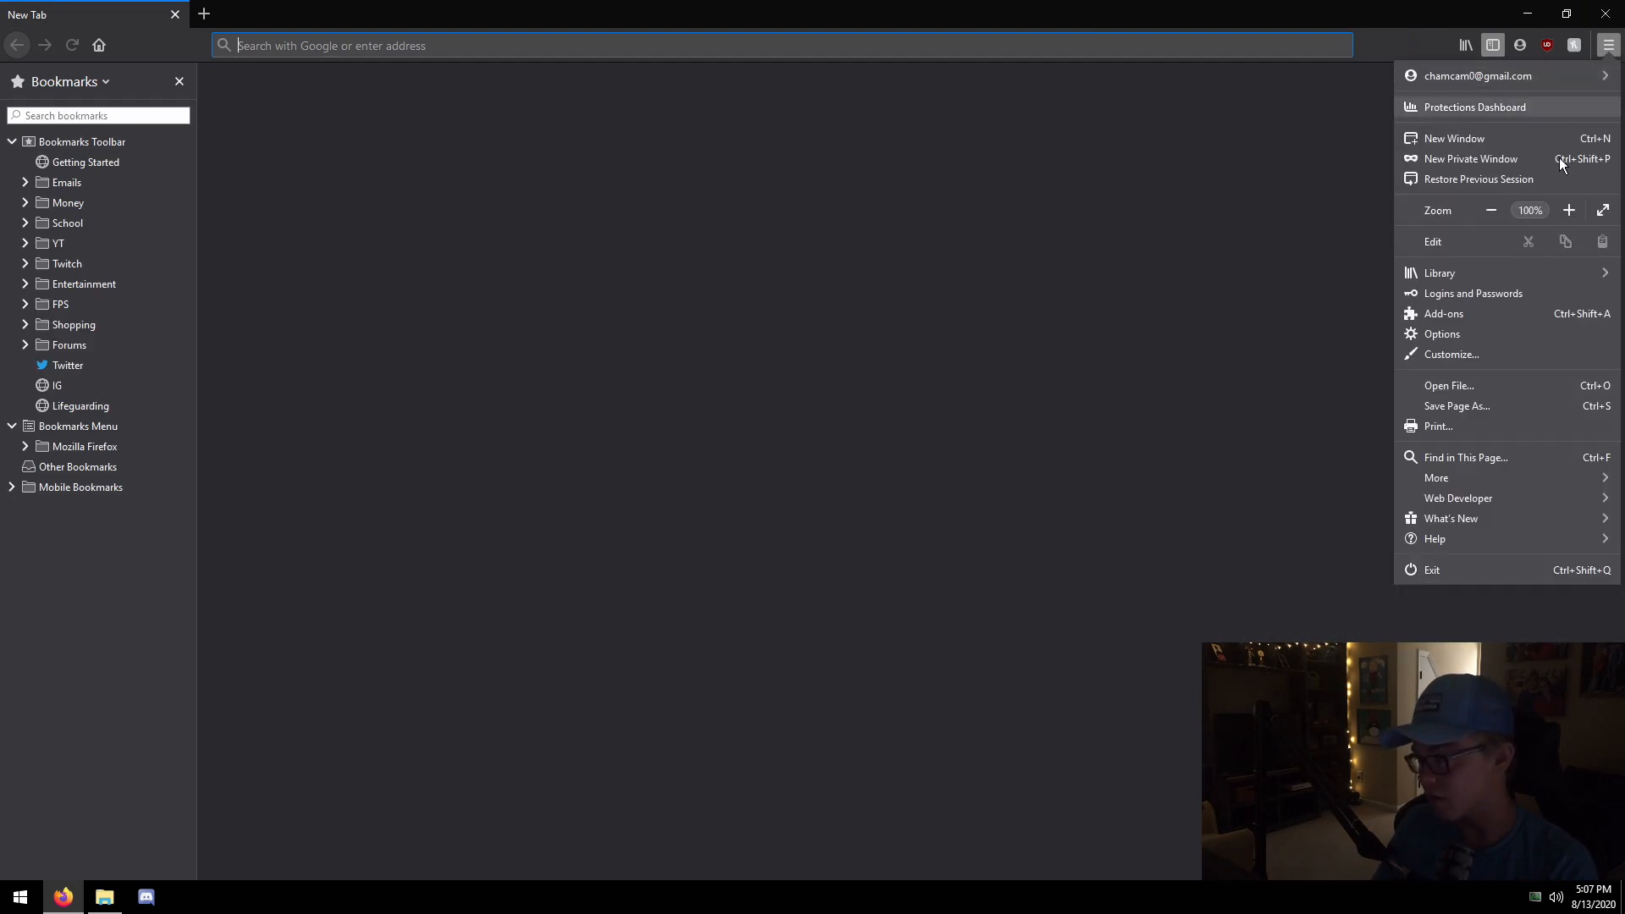
left_click(1442, 334)
scroll(520, 631, "down", 8)
scroll(520, 627, "down", 8)
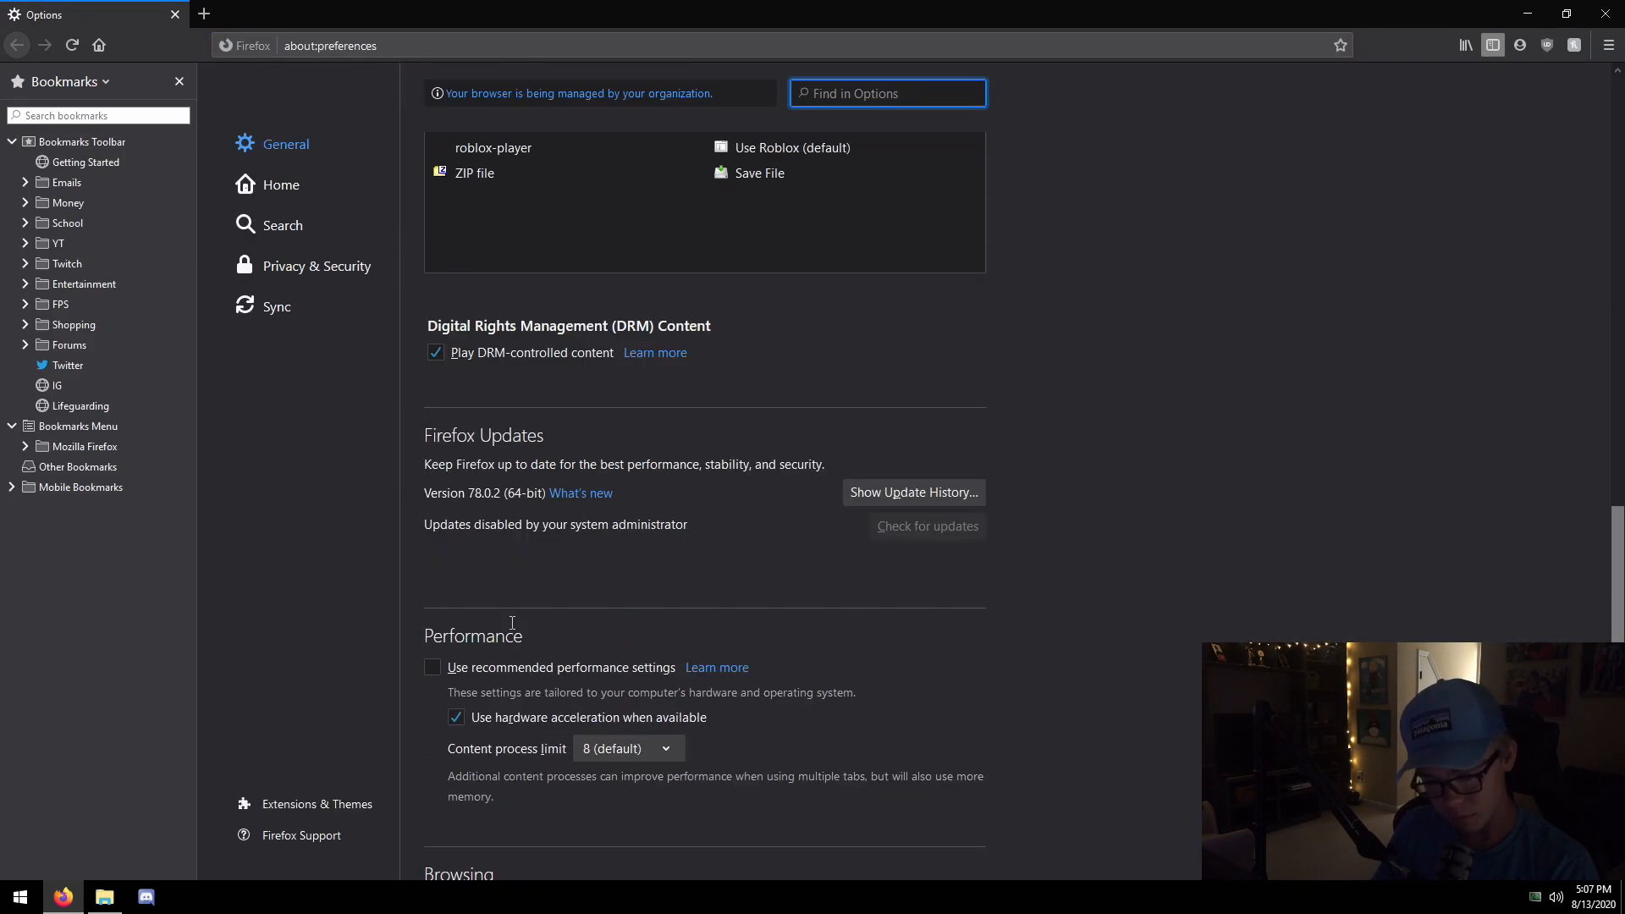
left_click(623, 638)
left_click(622, 640)
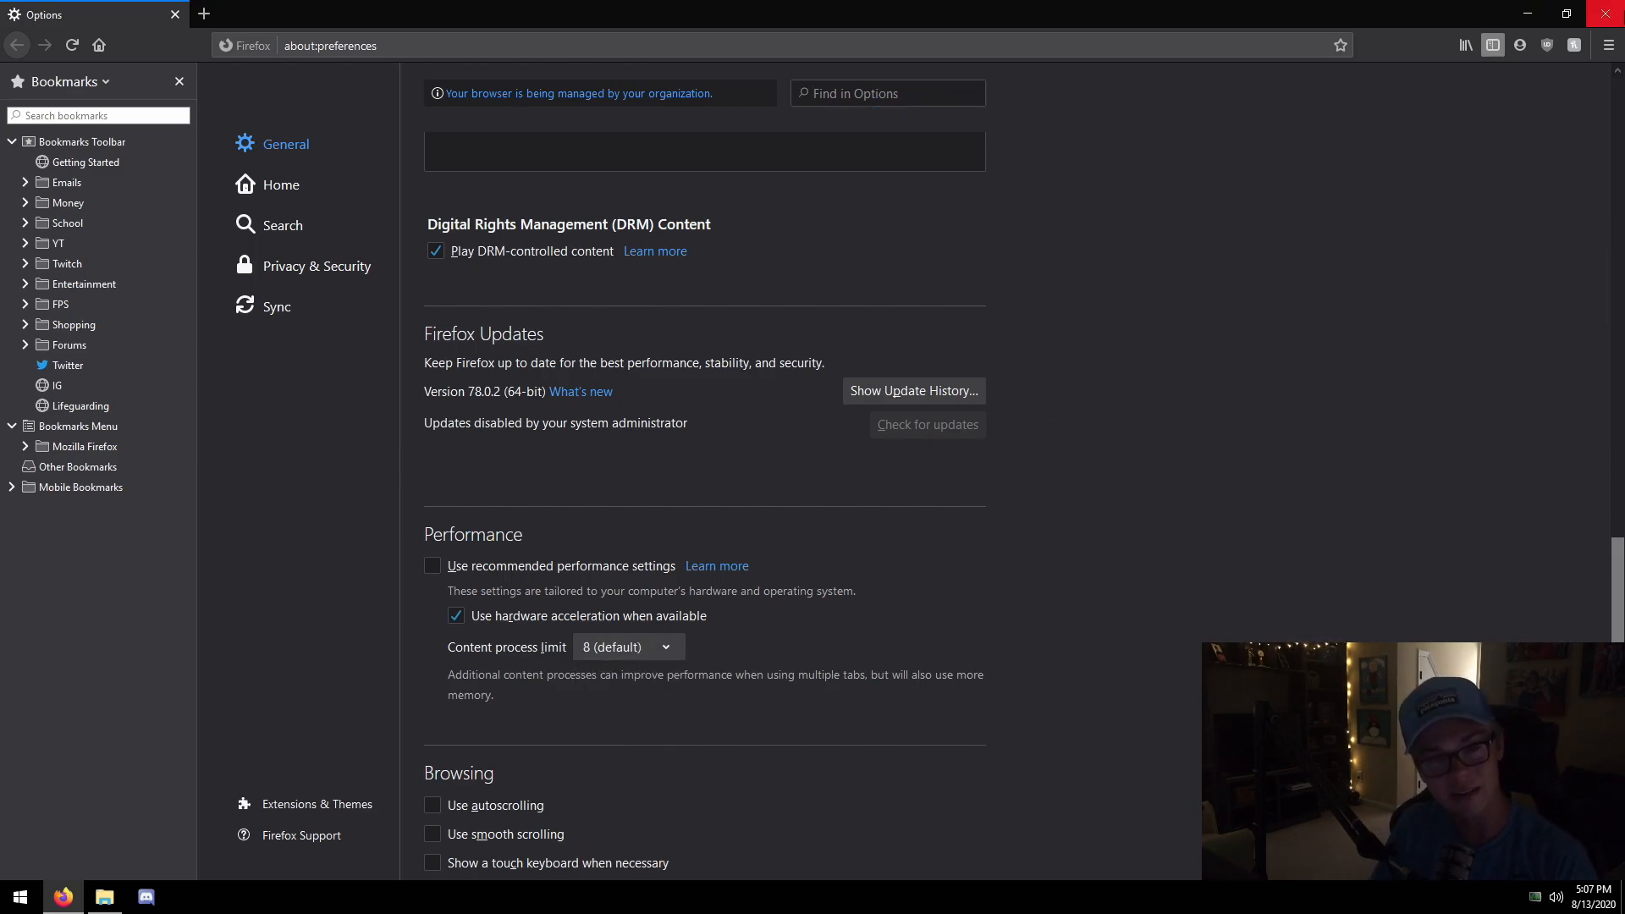
left_click(1605, 13)
Switch to Chrome and find the background apps and hardware acceleration options in its advanced System settings.
left_click(858, 566)
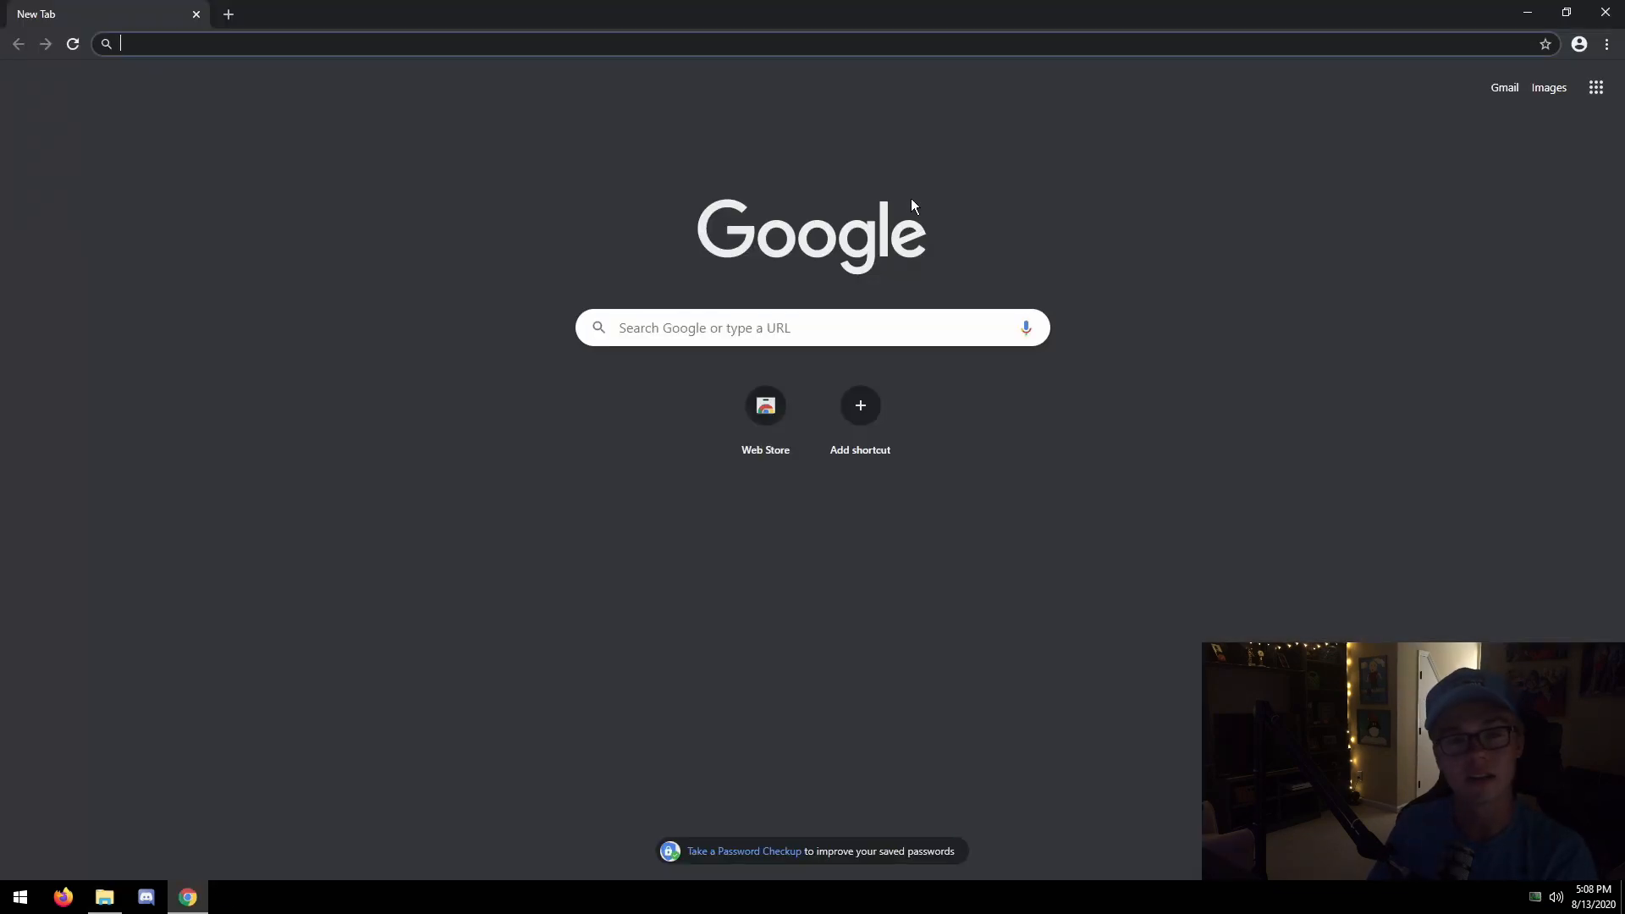
left_click(1606, 44)
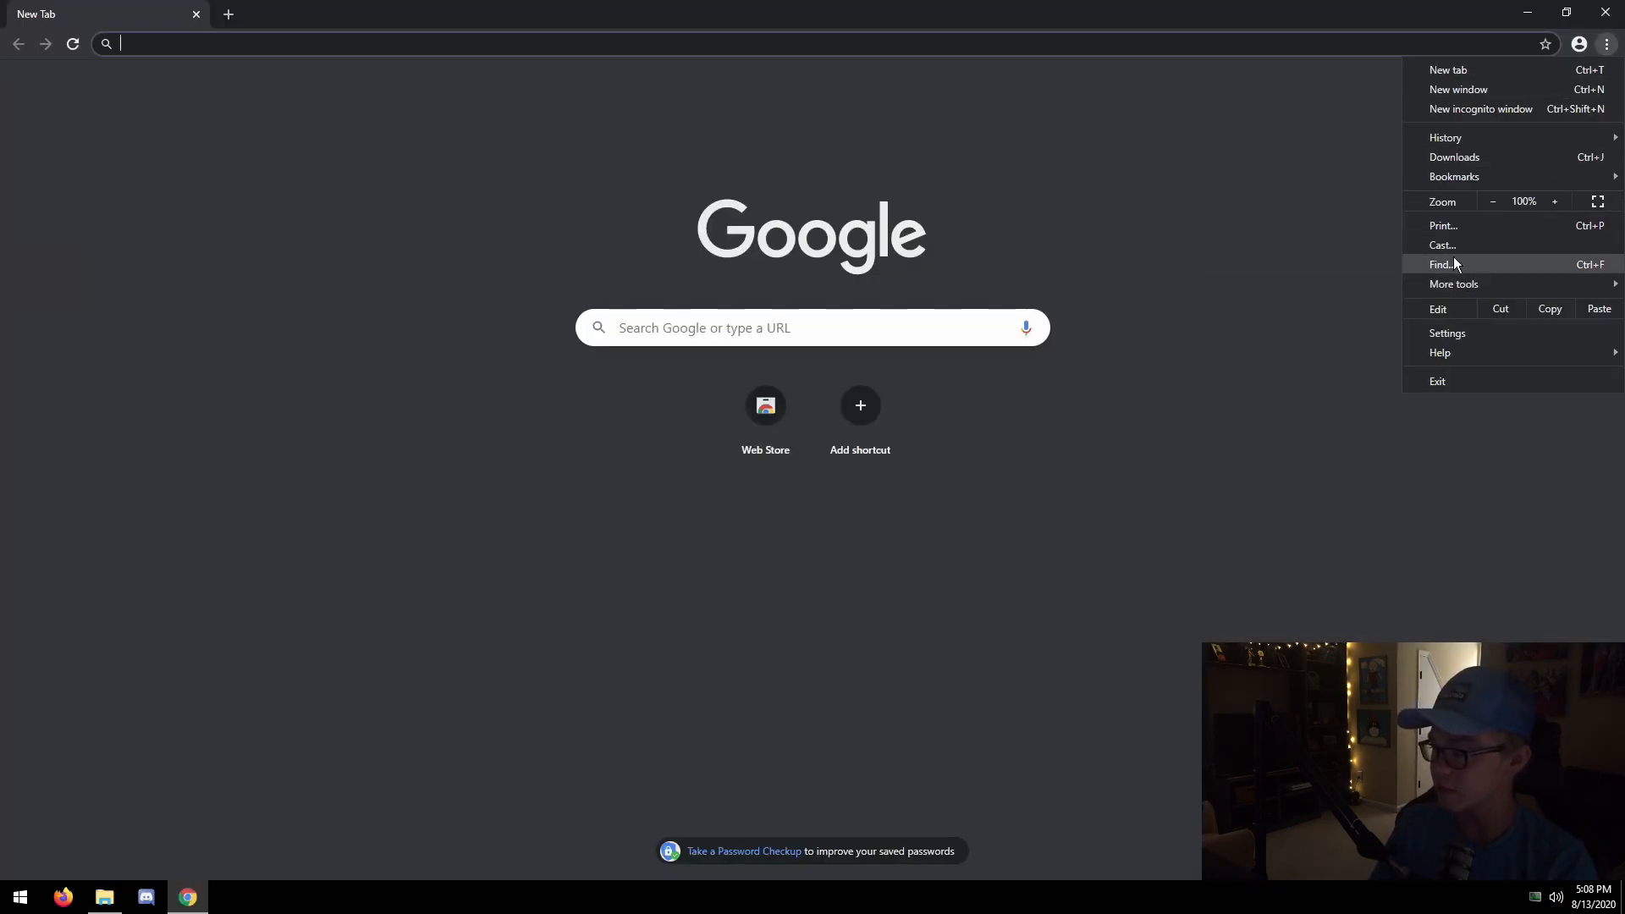
left_click(1439, 330)
scroll(656, 490, "down", 10)
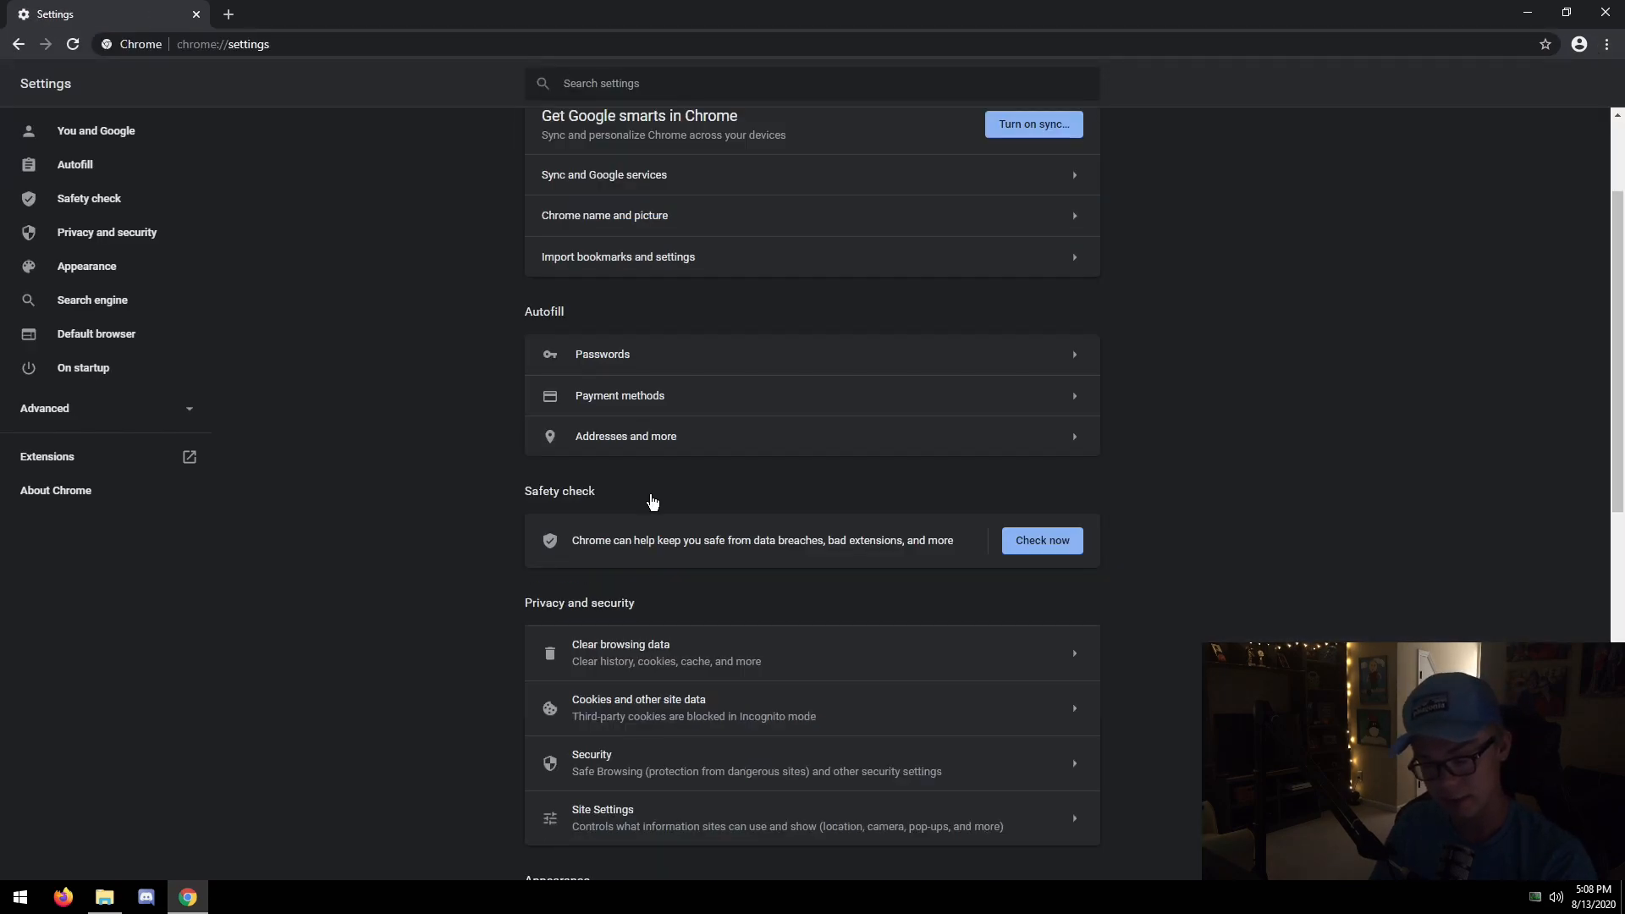
scroll(643, 508, "up", 2)
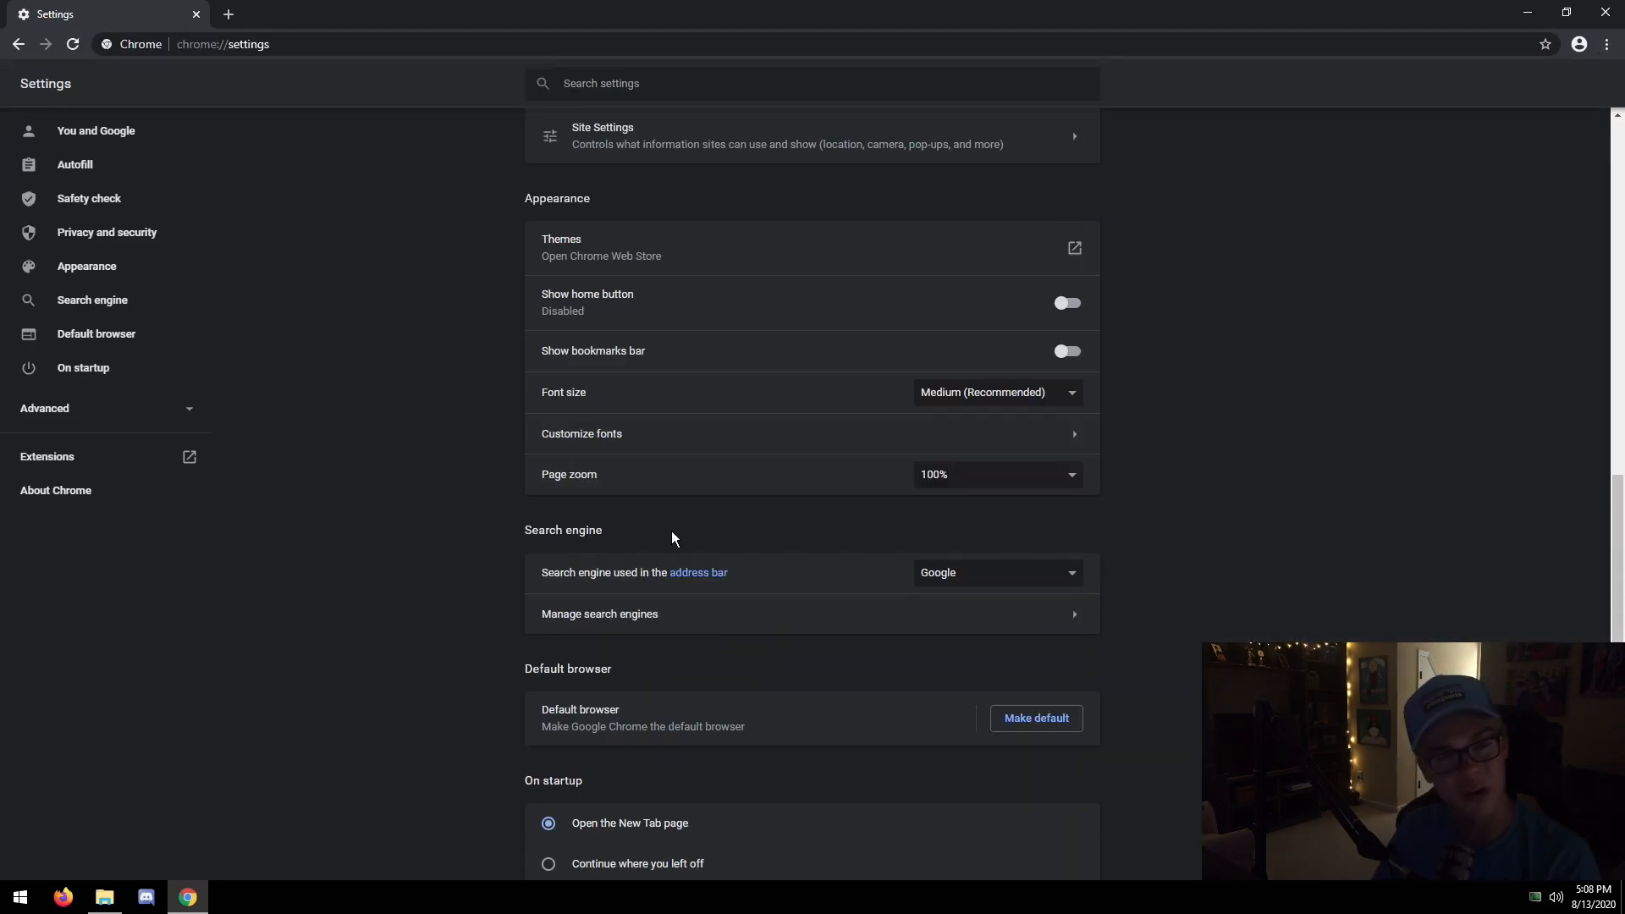
scroll(693, 556, "down", 2)
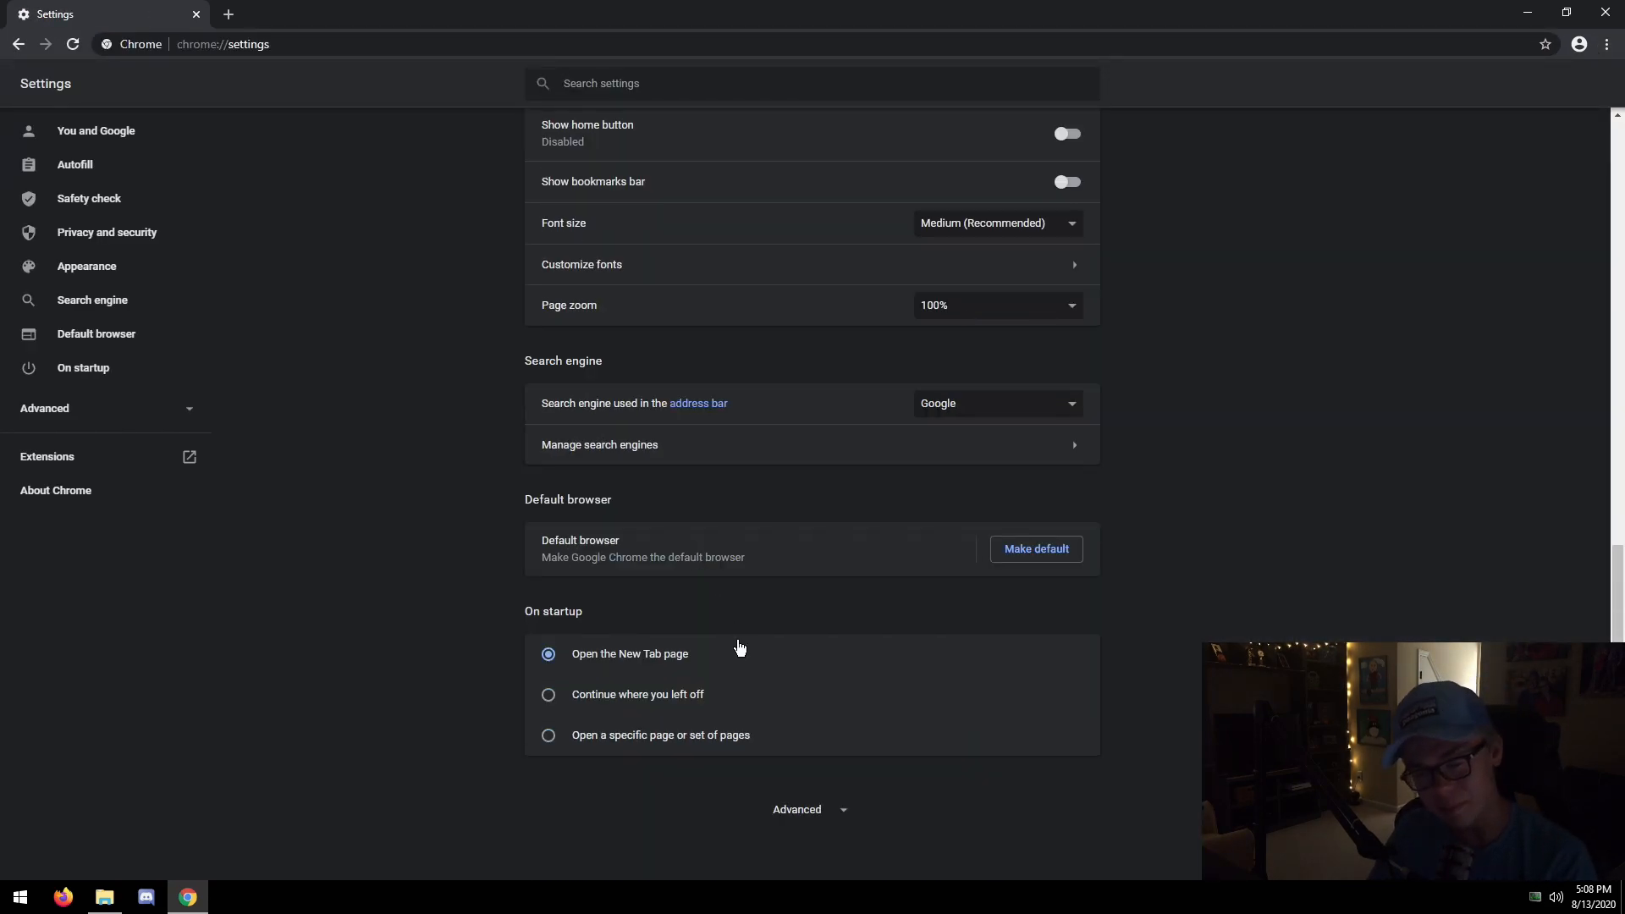
left_click(787, 806)
scroll(787, 804, "down", 10)
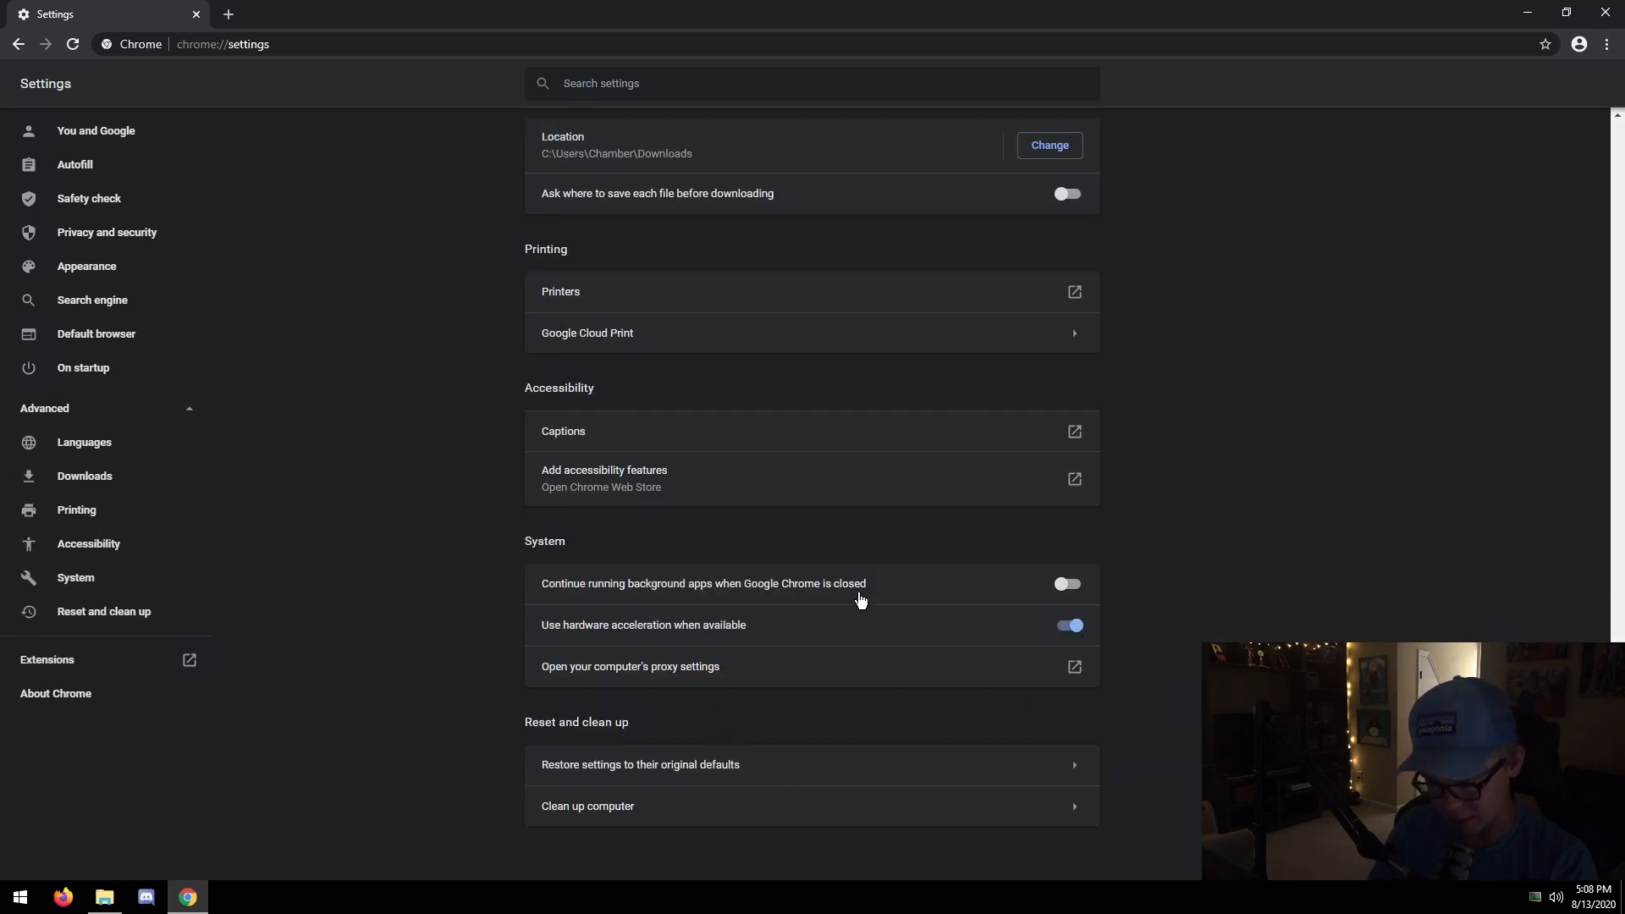
Try turning off hardware acceleration in Chrome, restore it, leave background apps disabled and close the browser.
left_click(1086, 593)
left_click(1078, 591)
left_click(847, 626)
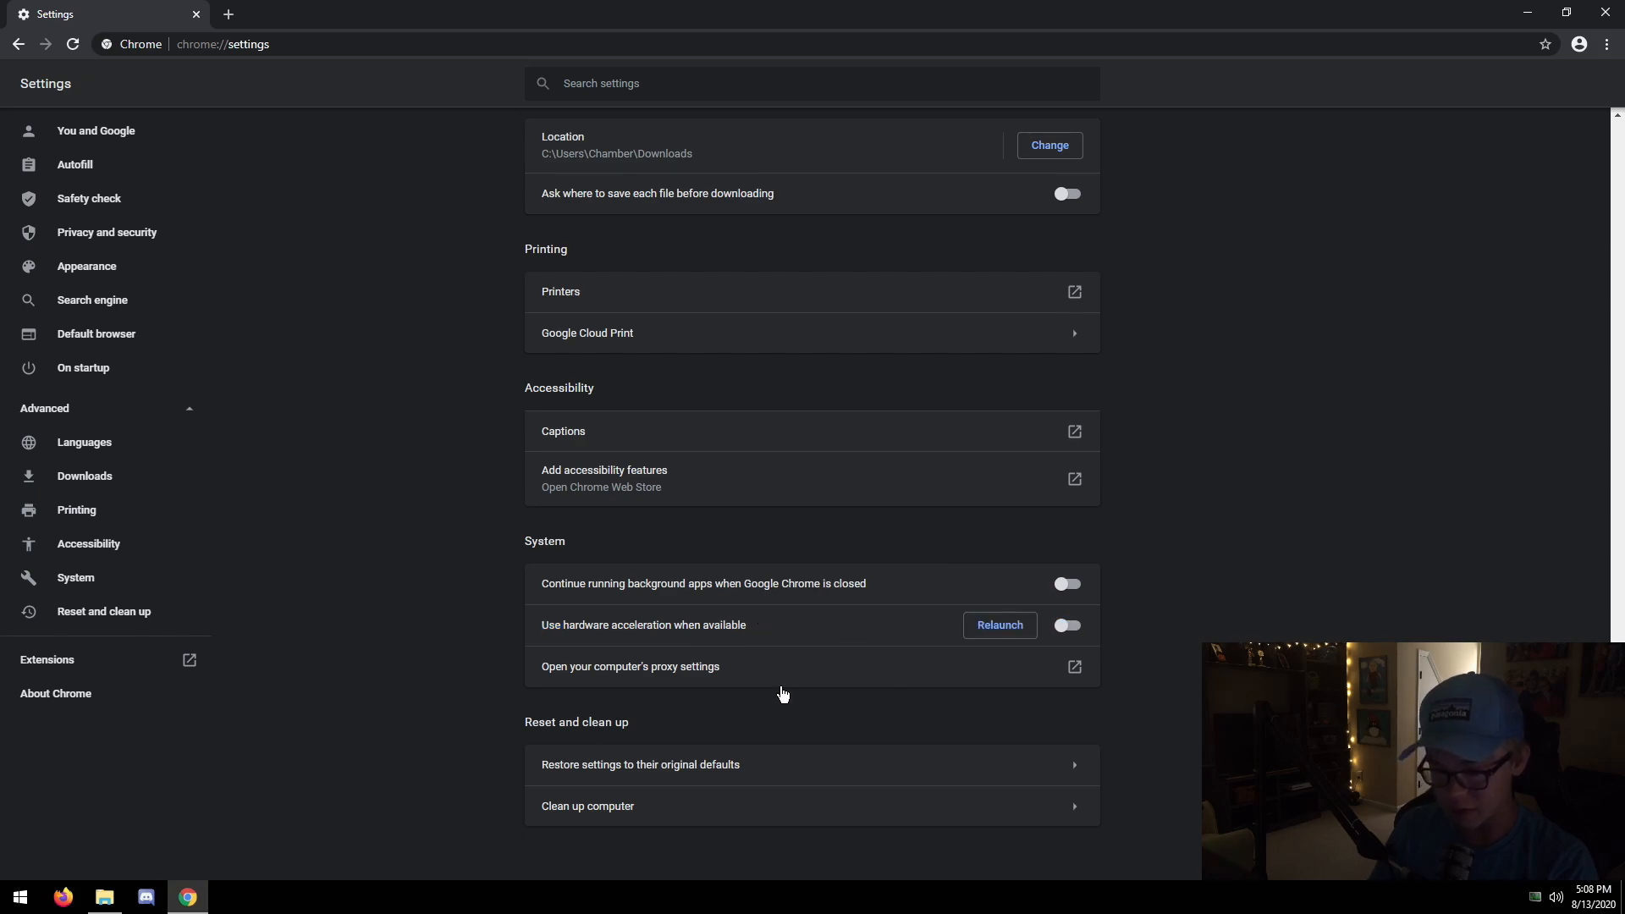
left_click(847, 633)
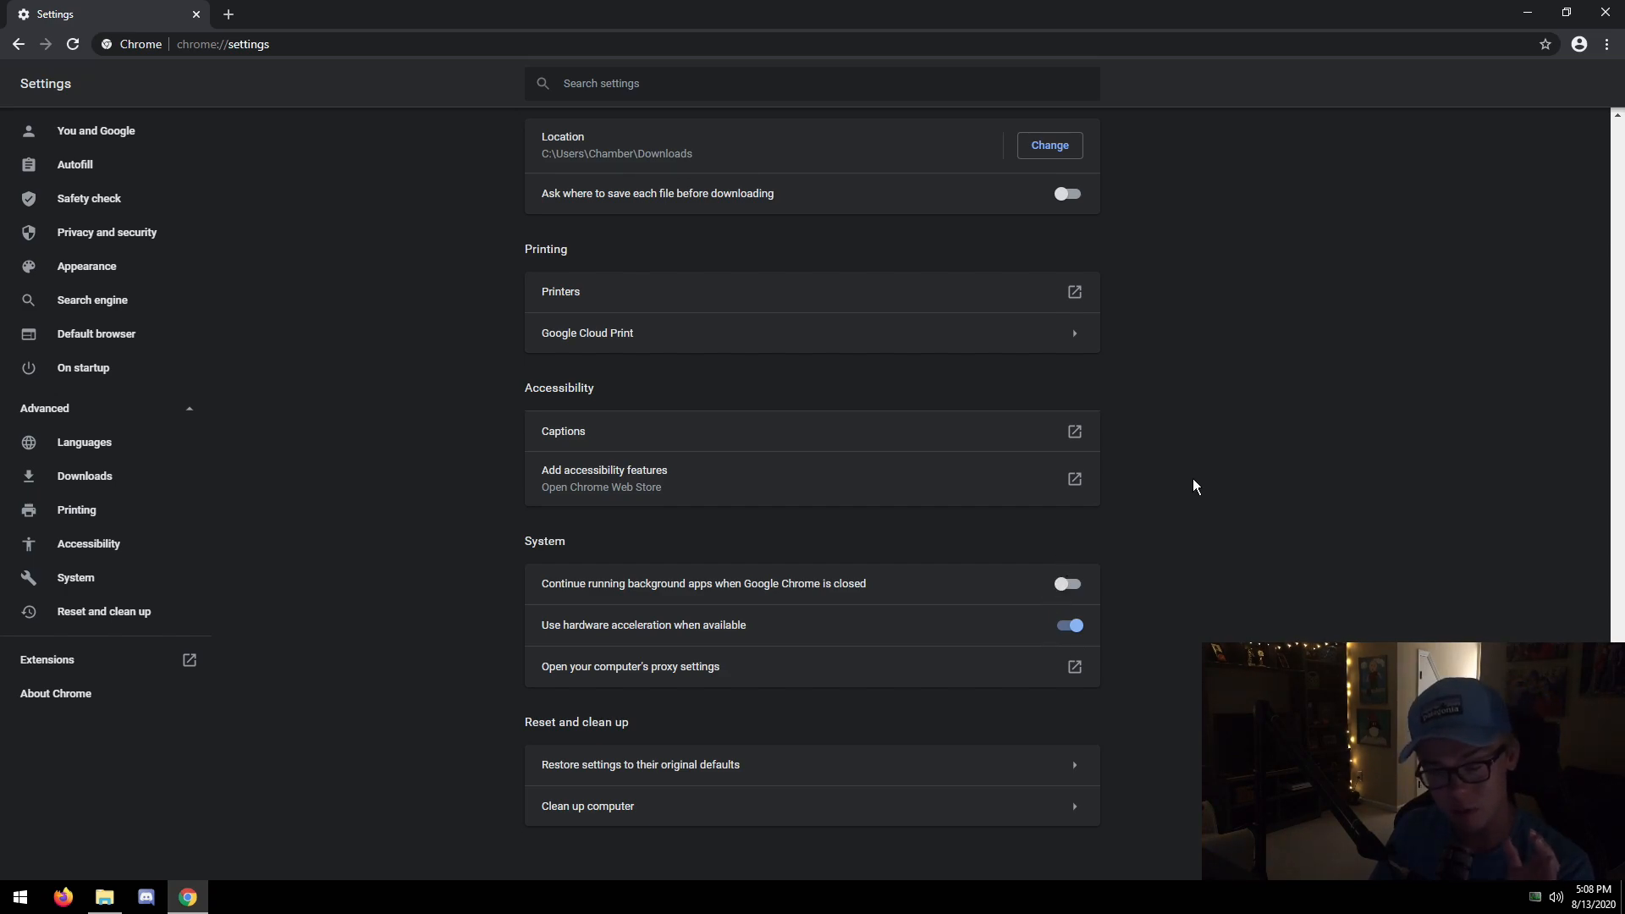
left_click(1606, 13)
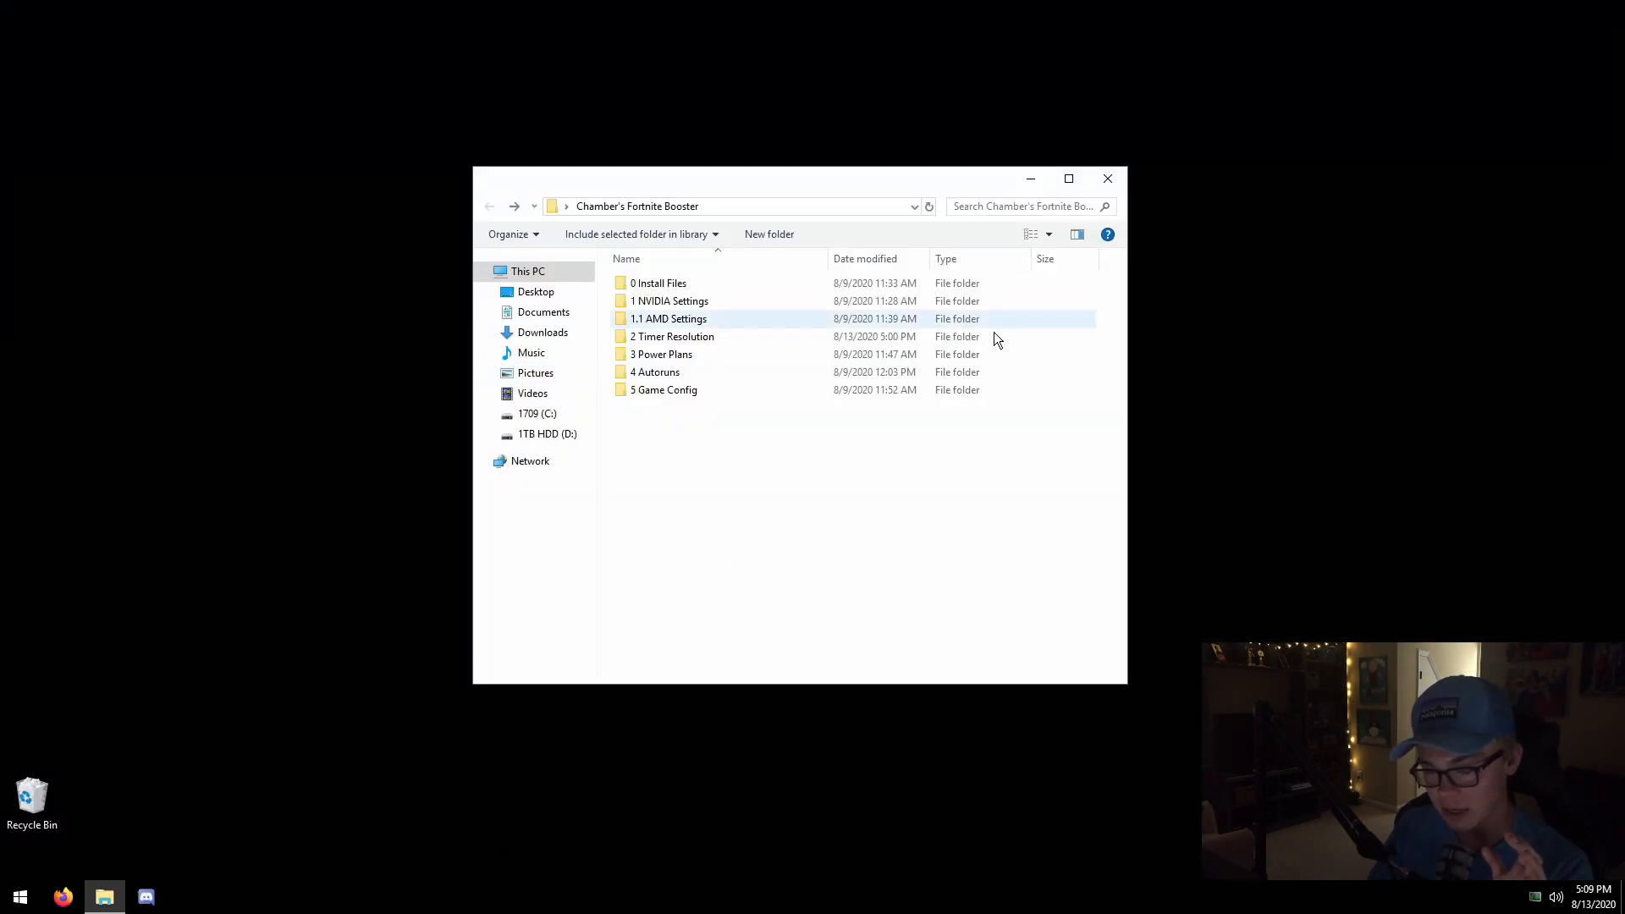
Launch the Epic Games Launcher from the Game Launchers group, retry the connection and maximize its window.
left_click(19, 895)
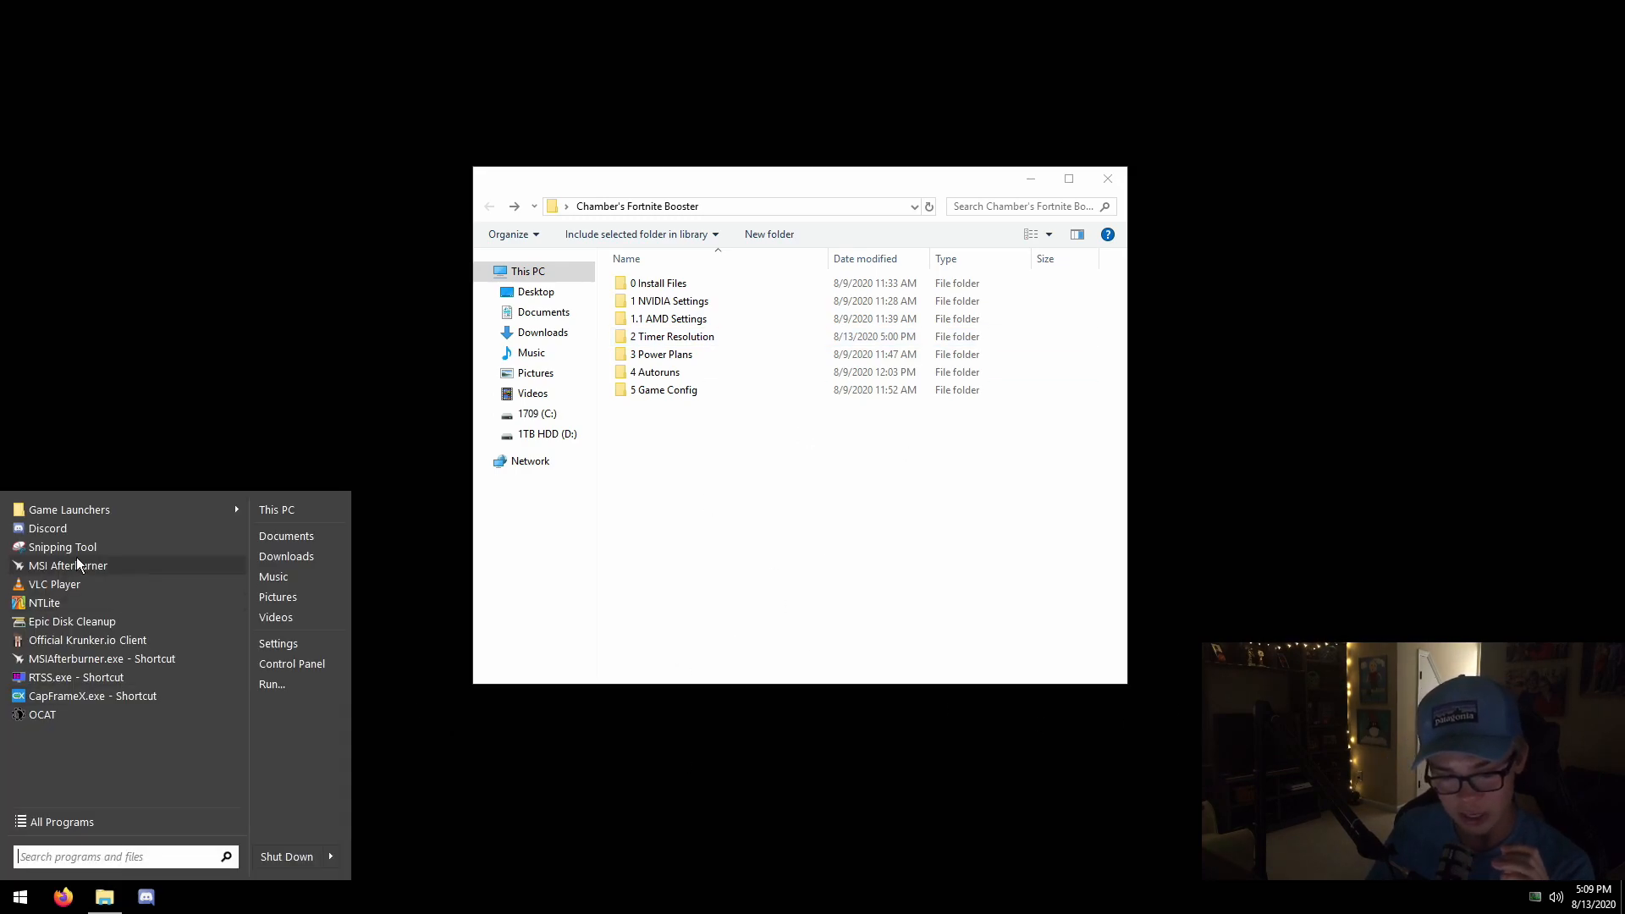
mouse_move(205, 513)
left_click(289, 562)
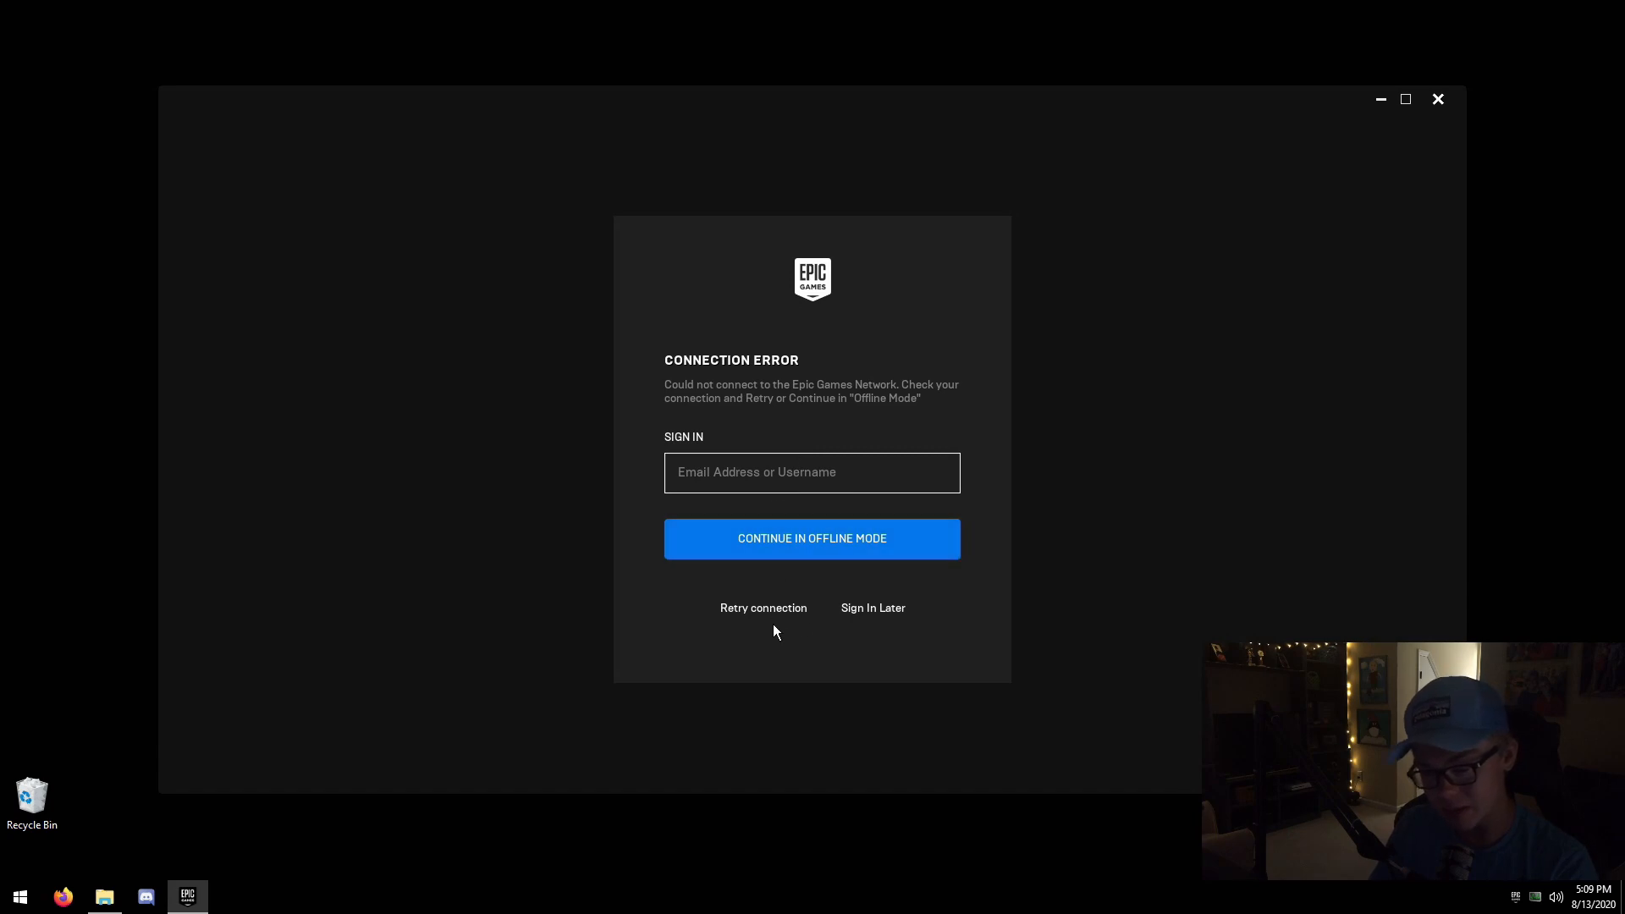
left_click(773, 613)
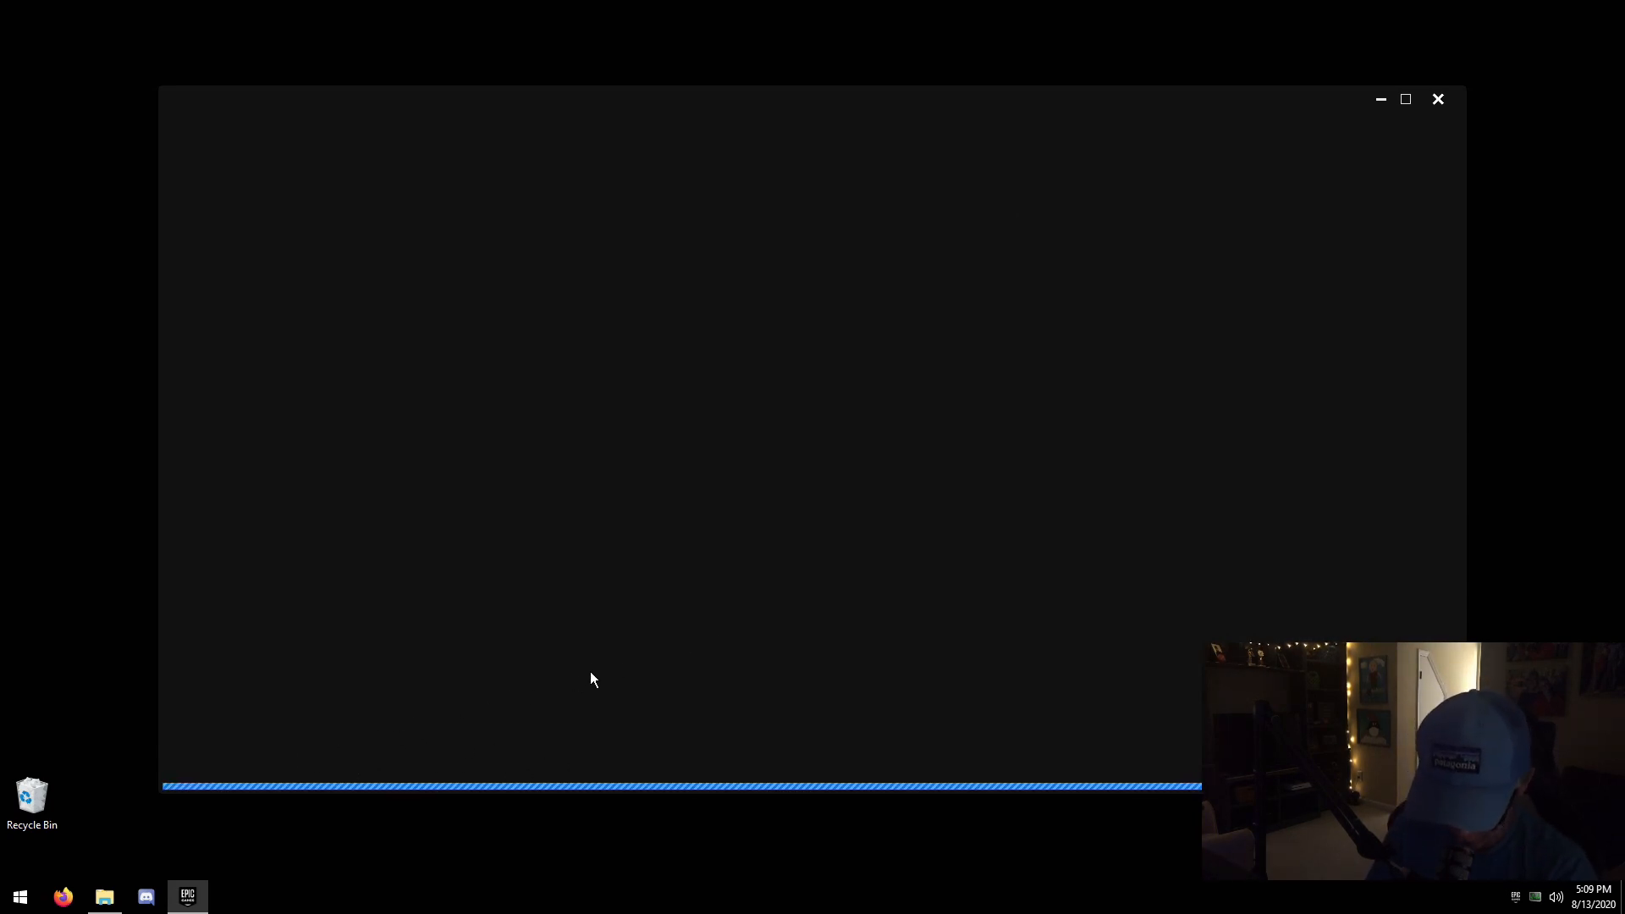
left_click(1405, 99)
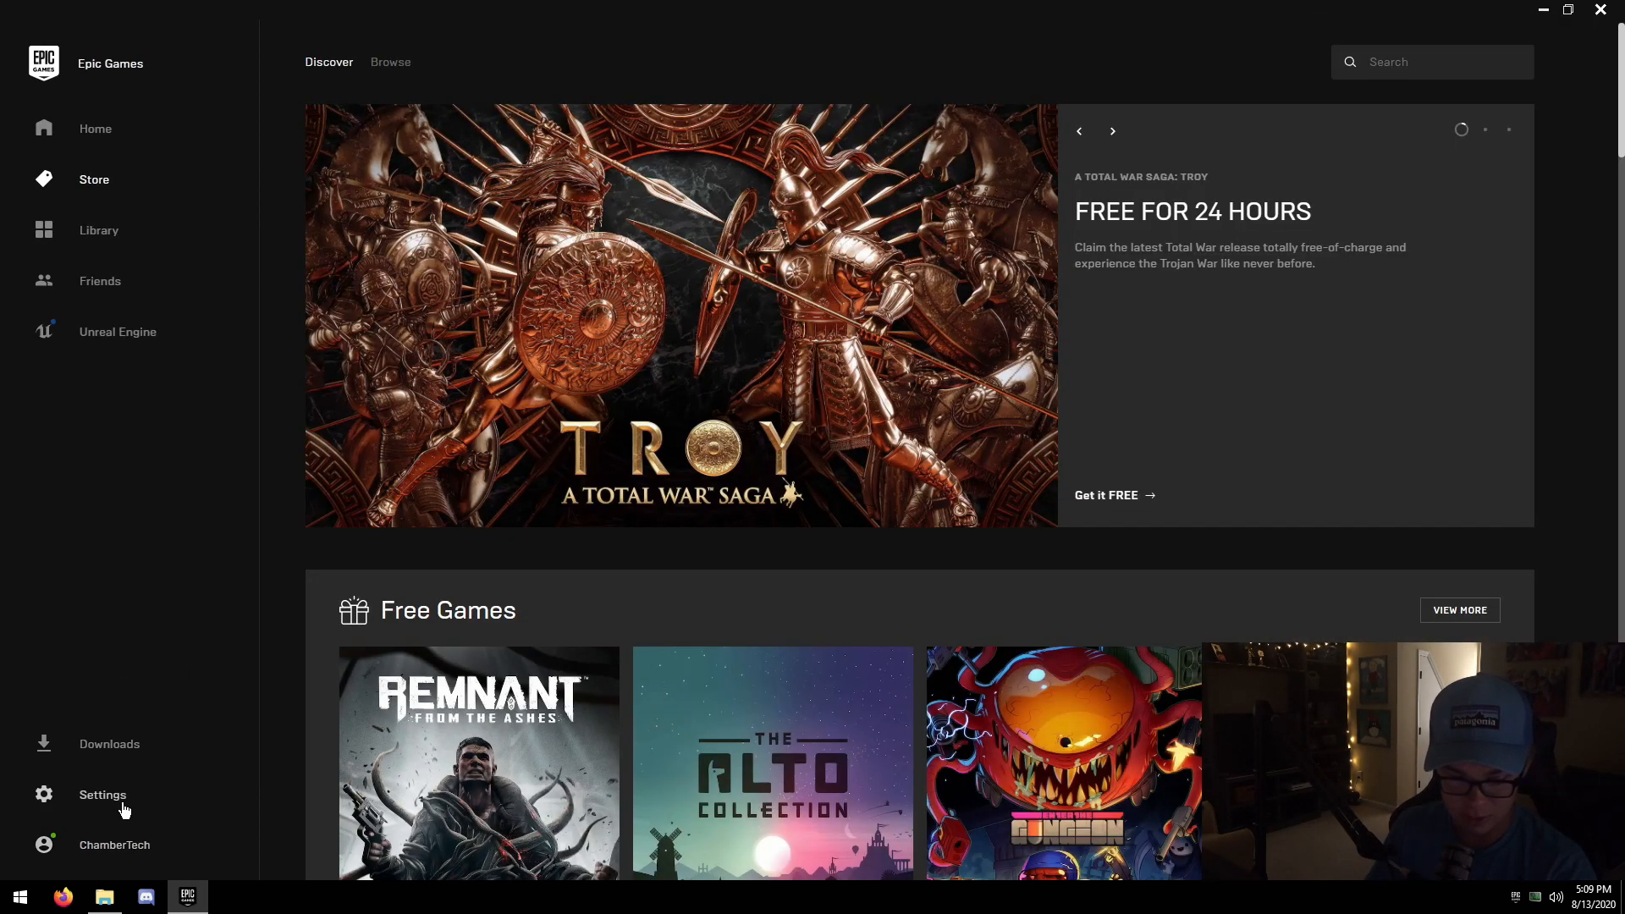
Enable Offline Mode Browsing in the launcher's settings.
left_click(93, 794)
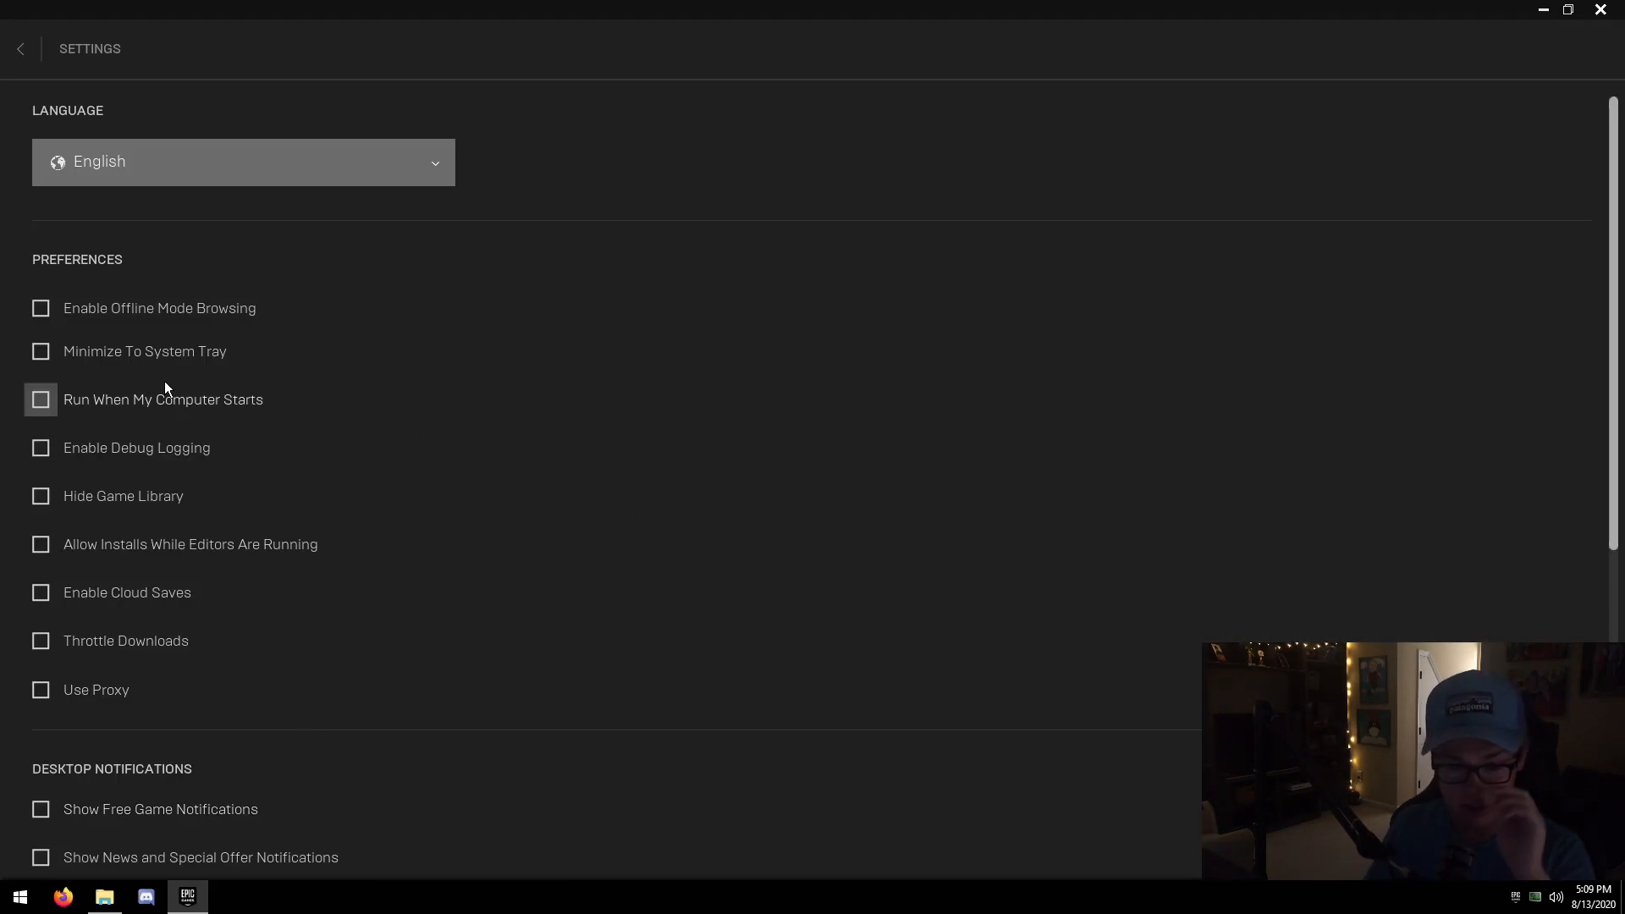
left_click(169, 310)
scroll(123, 256, "down", 1)
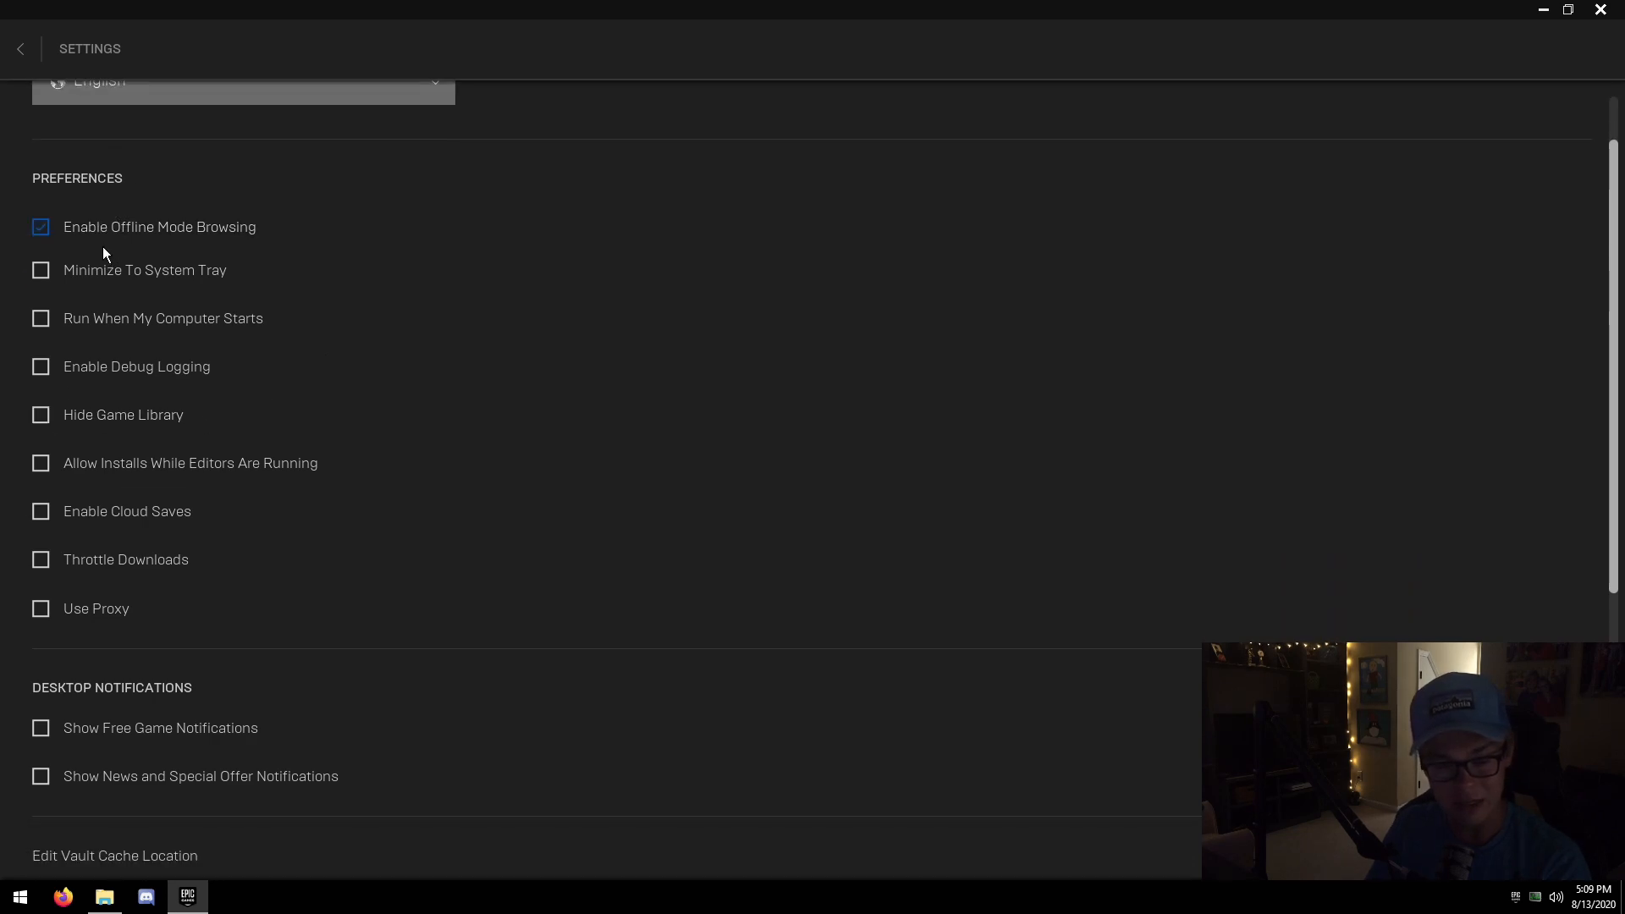
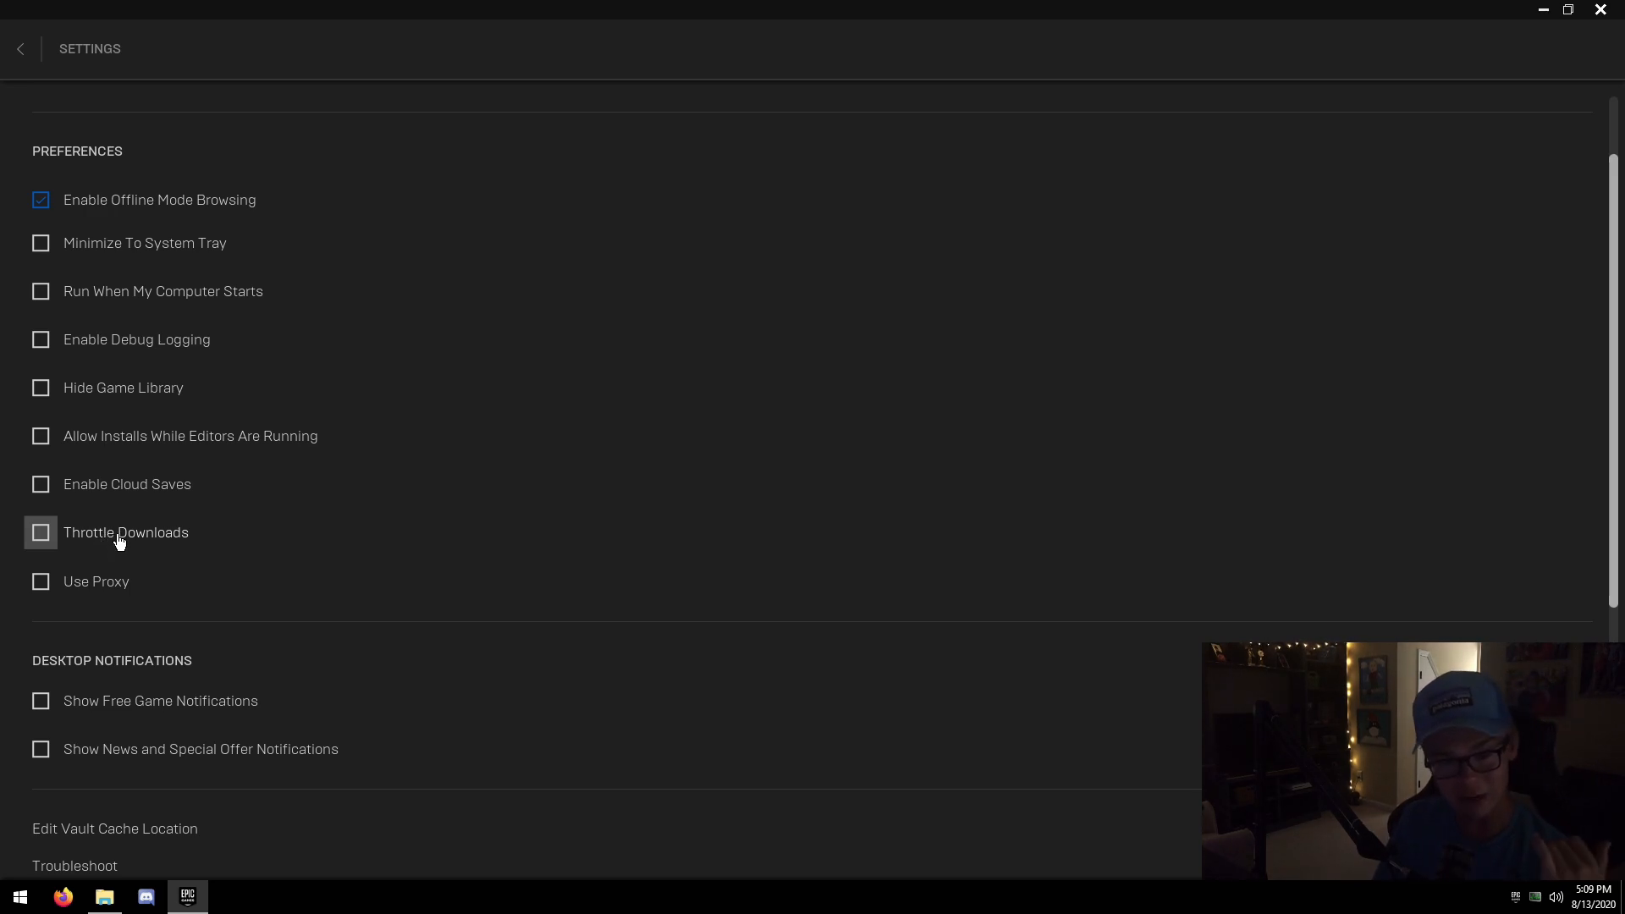
Review the launcher's Desktop Notifications and Manage Games settings, and expand the Fortnite options.
scroll(115, 539, "down", 5)
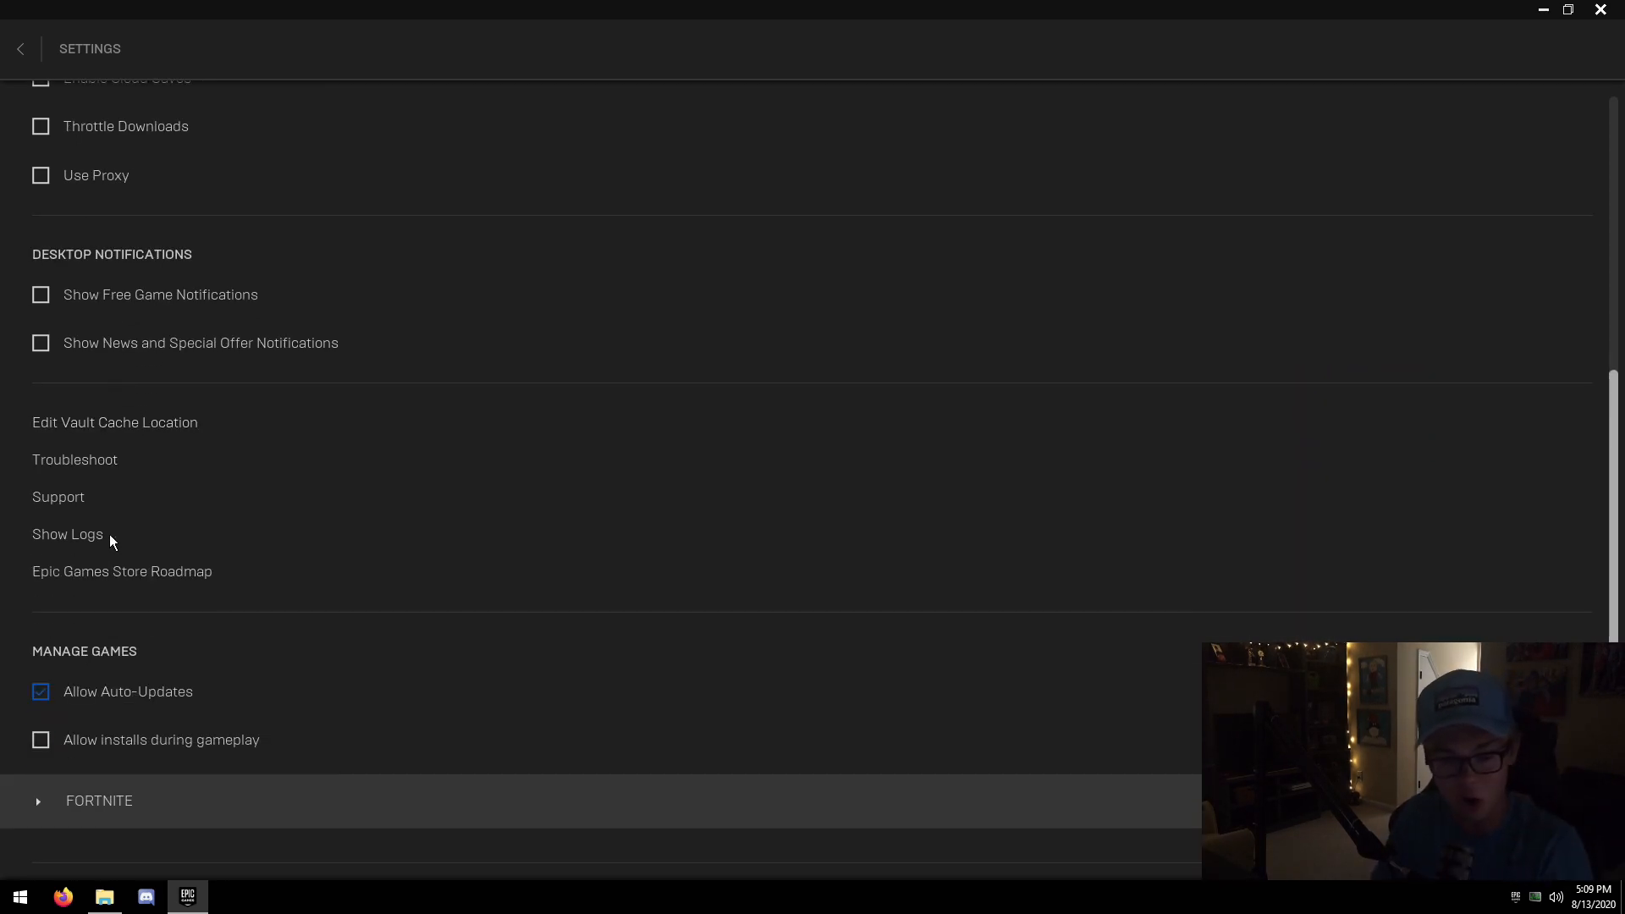
scroll(109, 535, "up", 1)
scroll(138, 486, "down", 3)
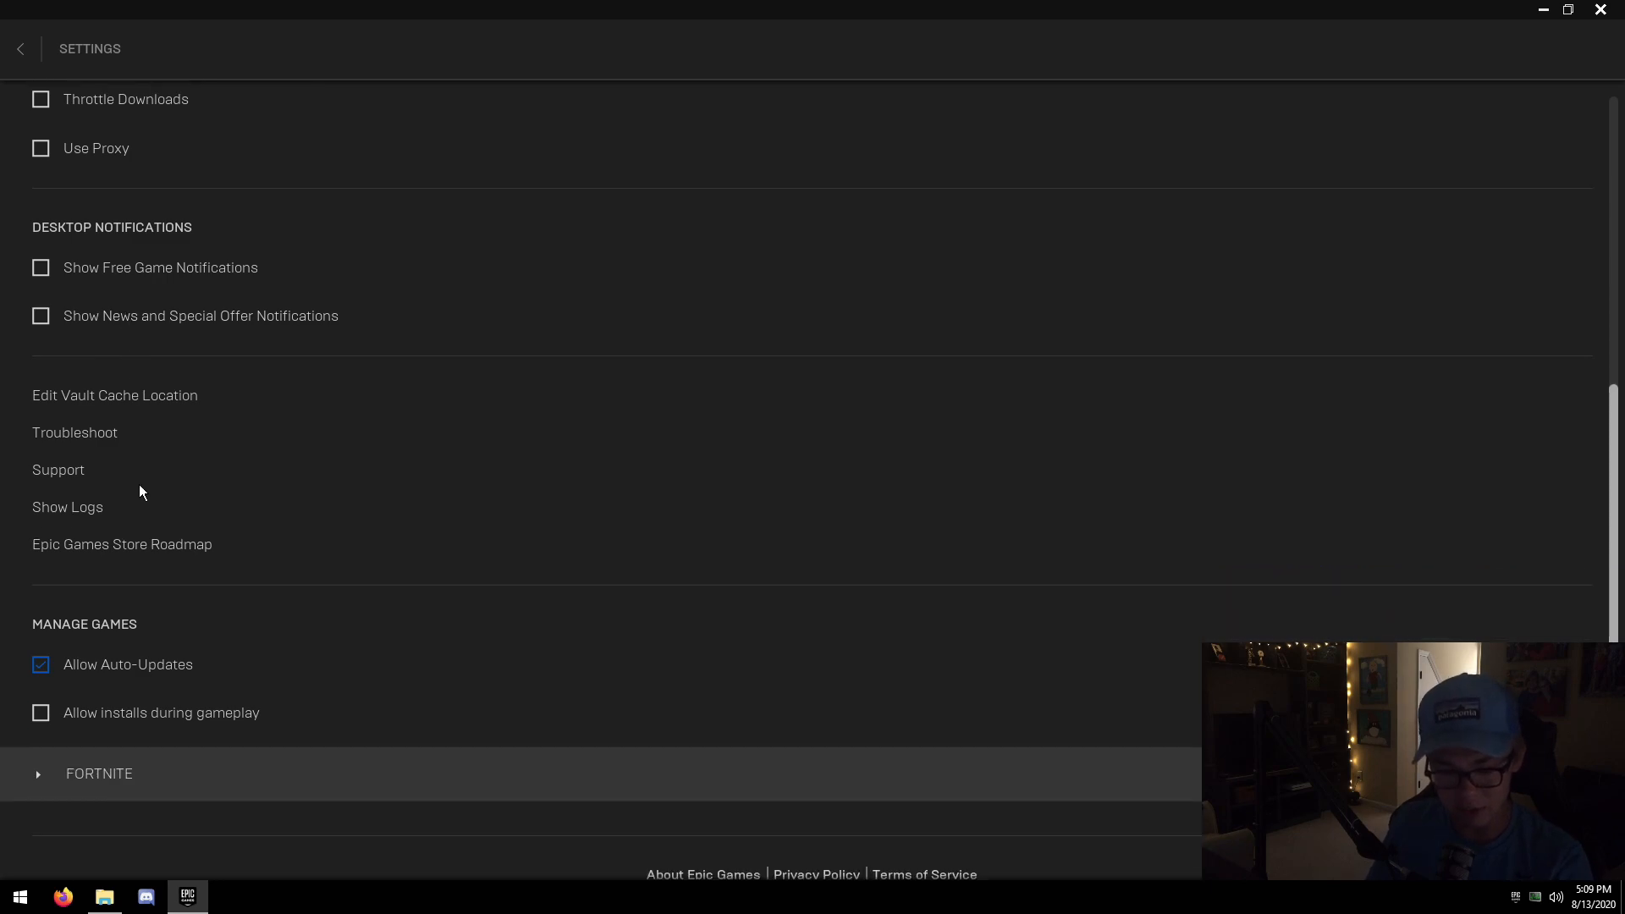
left_click(114, 726)
scroll(48, 707, "down", 1)
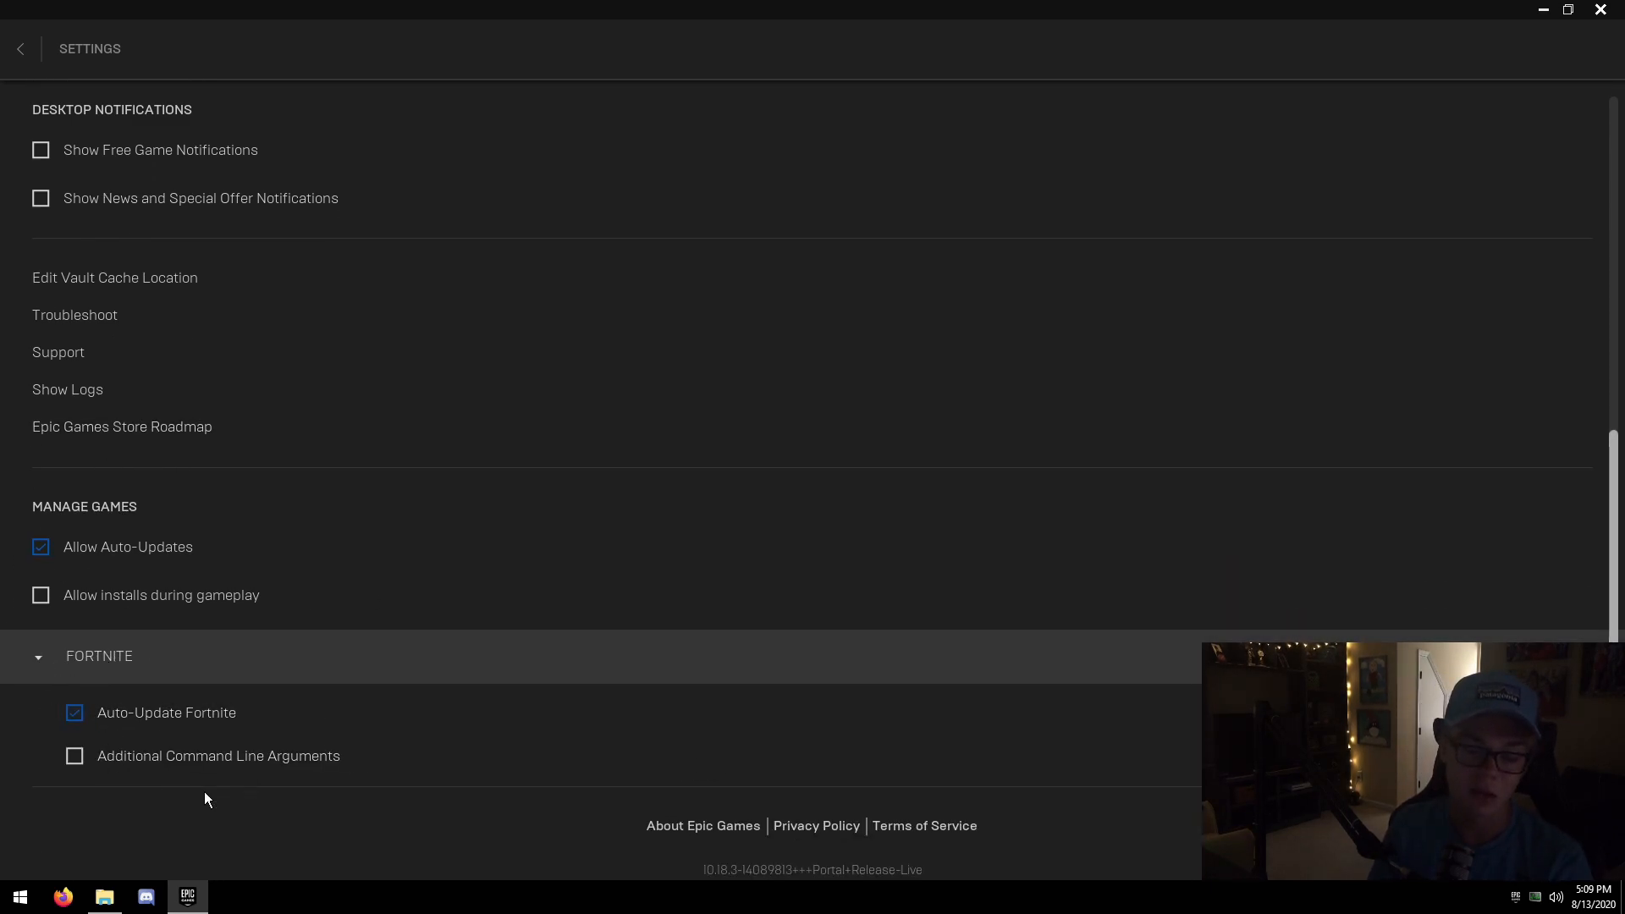
Try enabling Fortnite's Additional Command Line Arguments option, turn it back off and collapse the Fortnite options.
left_click(217, 756)
scroll(457, 736, "down", 1)
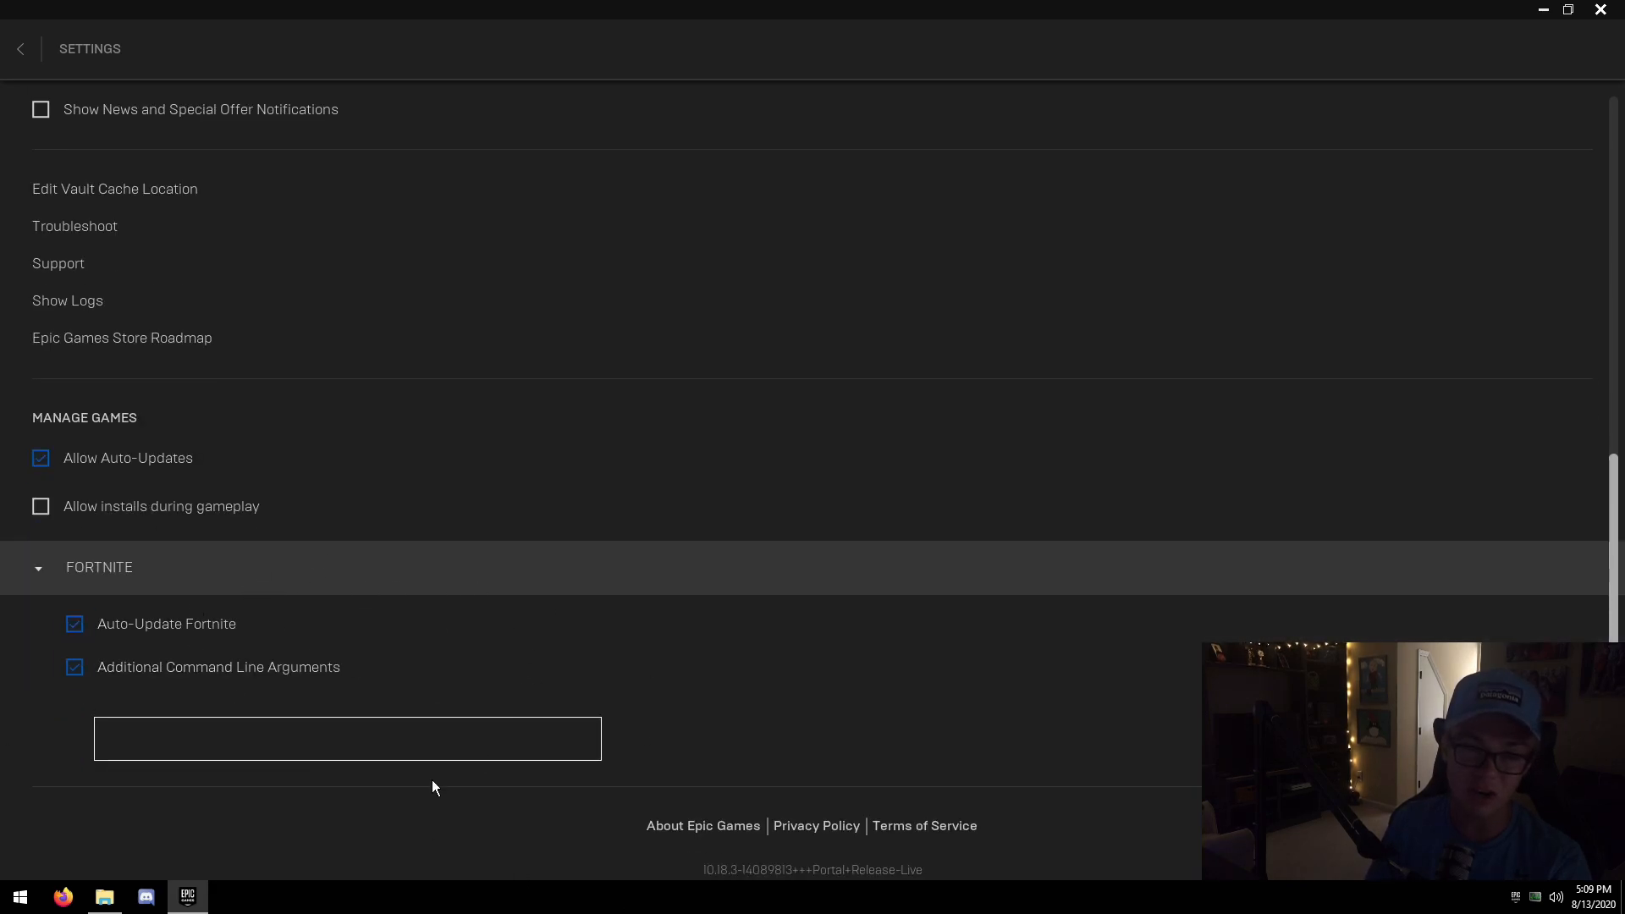
left_click(268, 671)
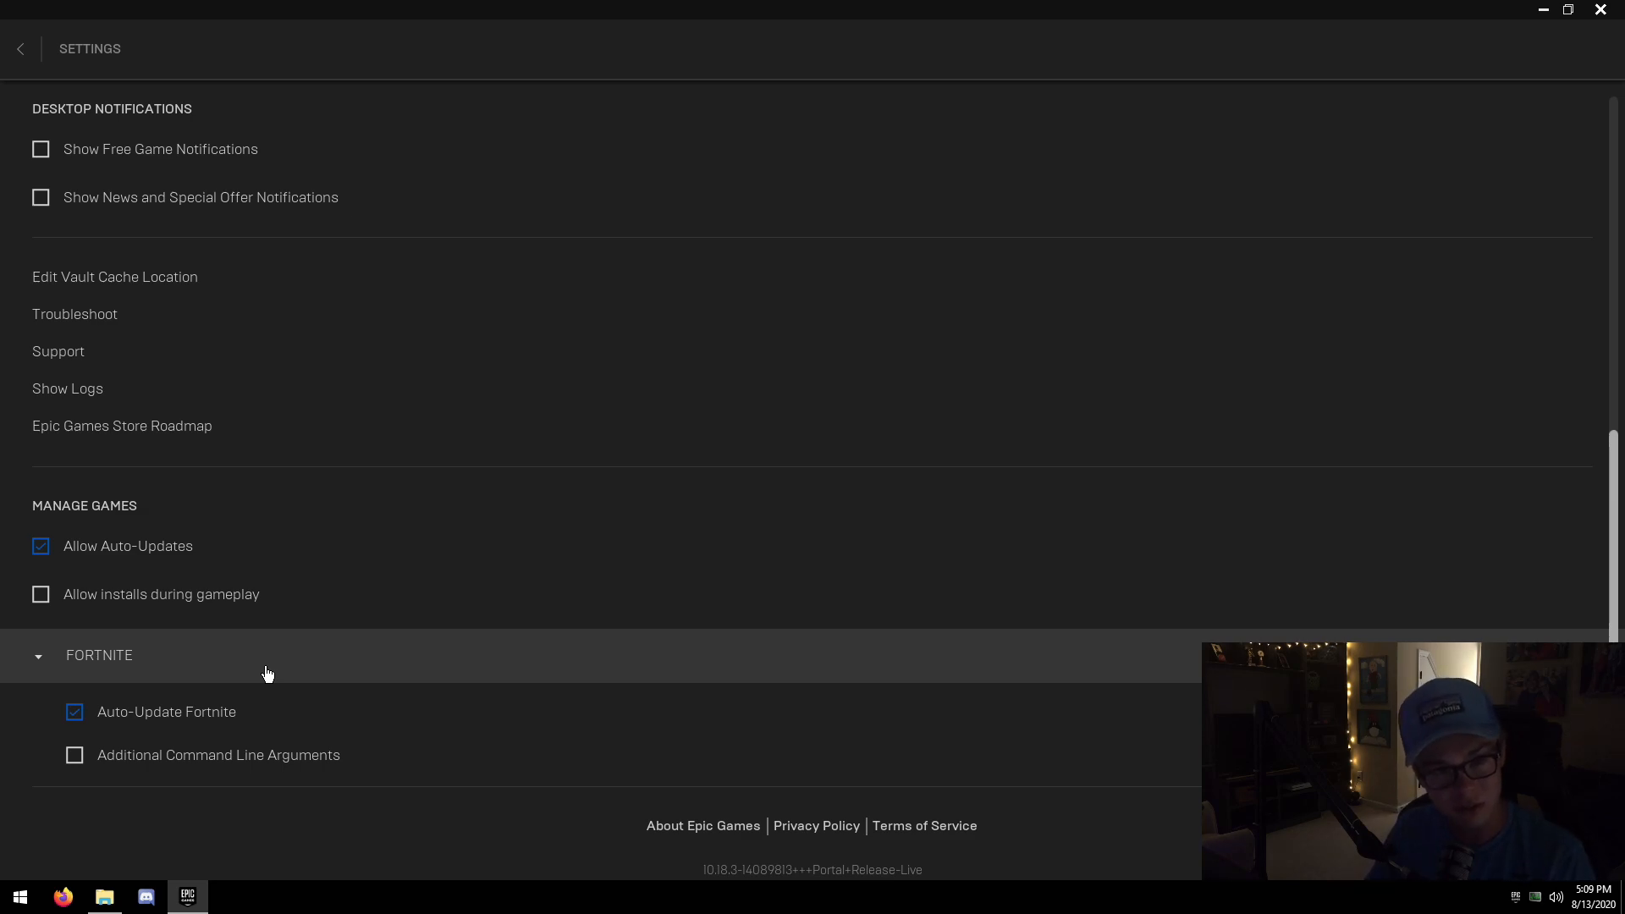
left_click(109, 673)
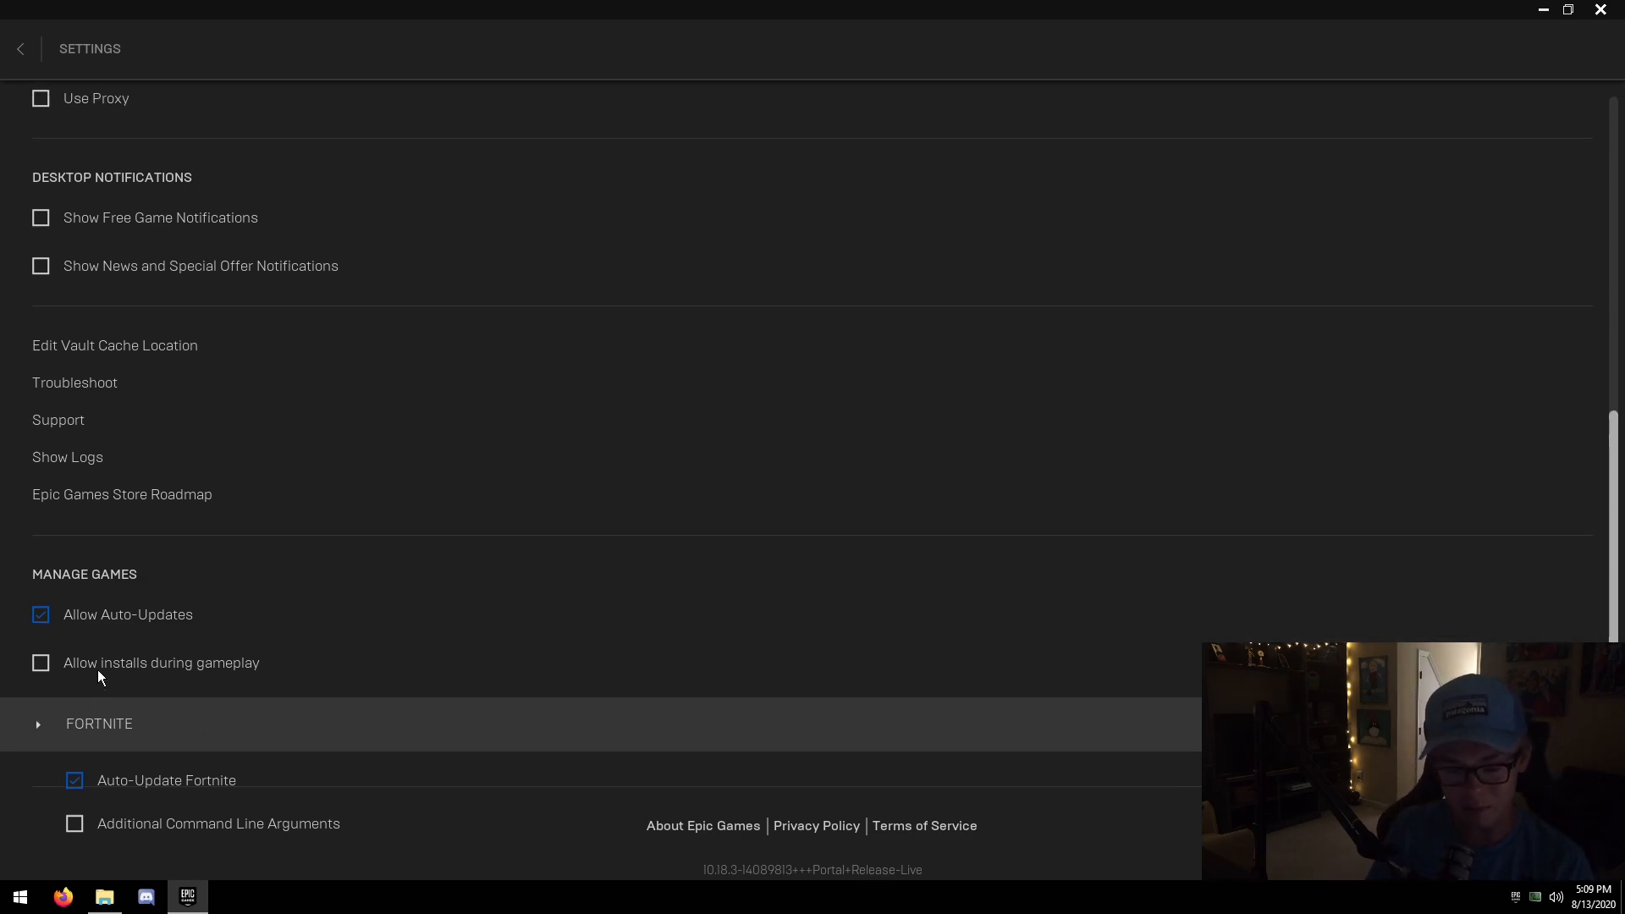
left_click(95, 712)
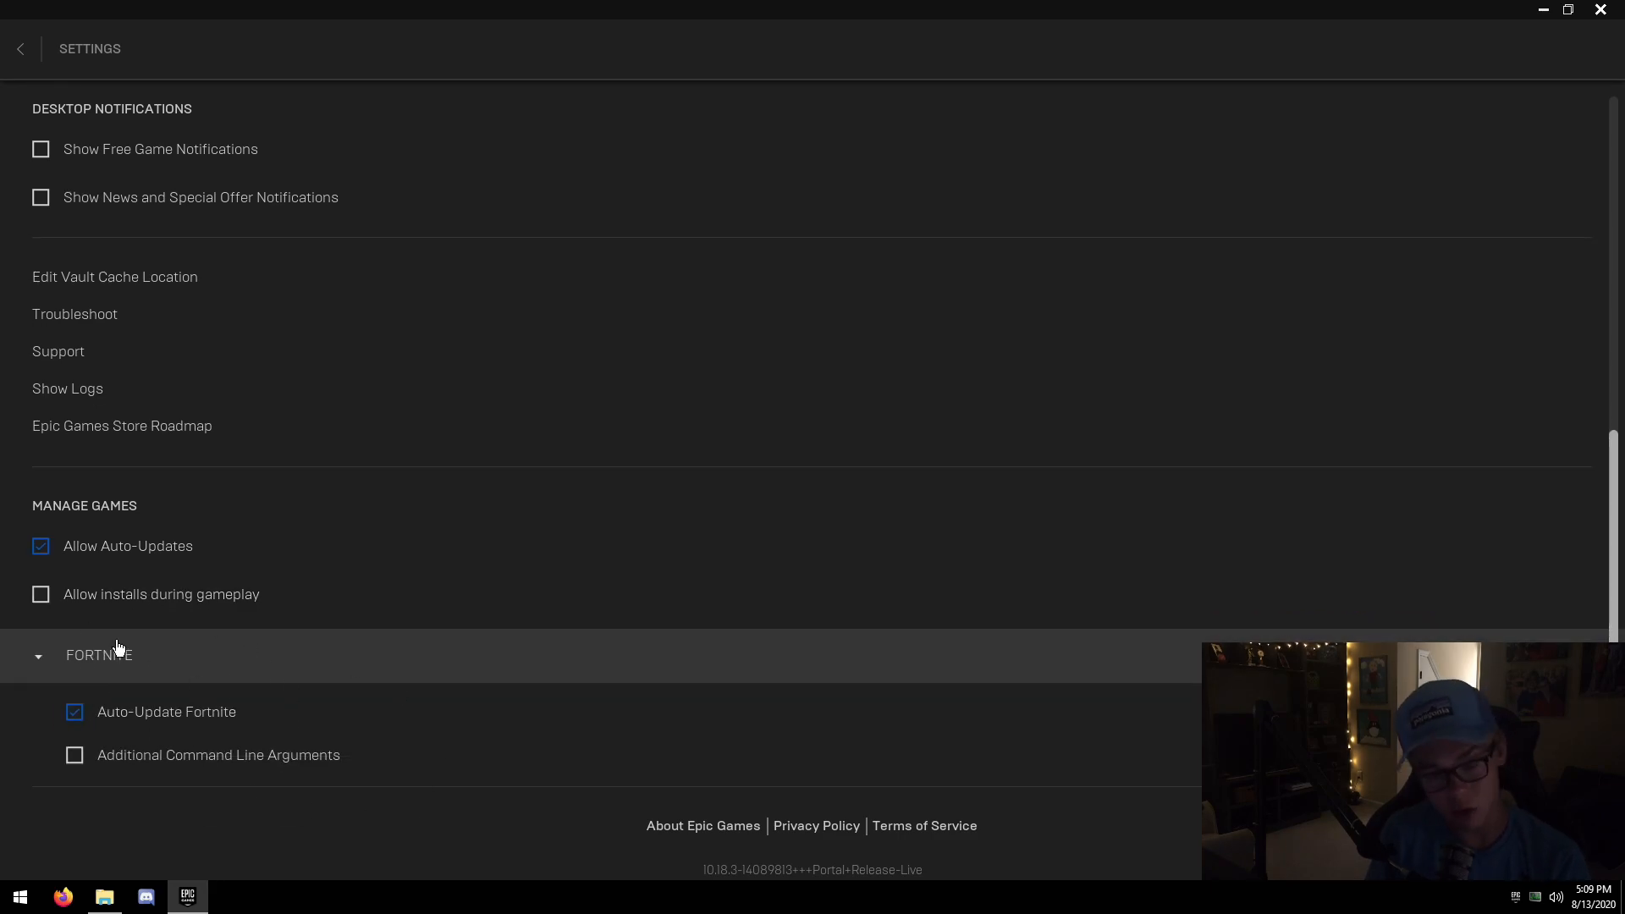
left_click(126, 673)
Leave the launcher's settings and launch Fortnite from the library.
left_click(20, 48)
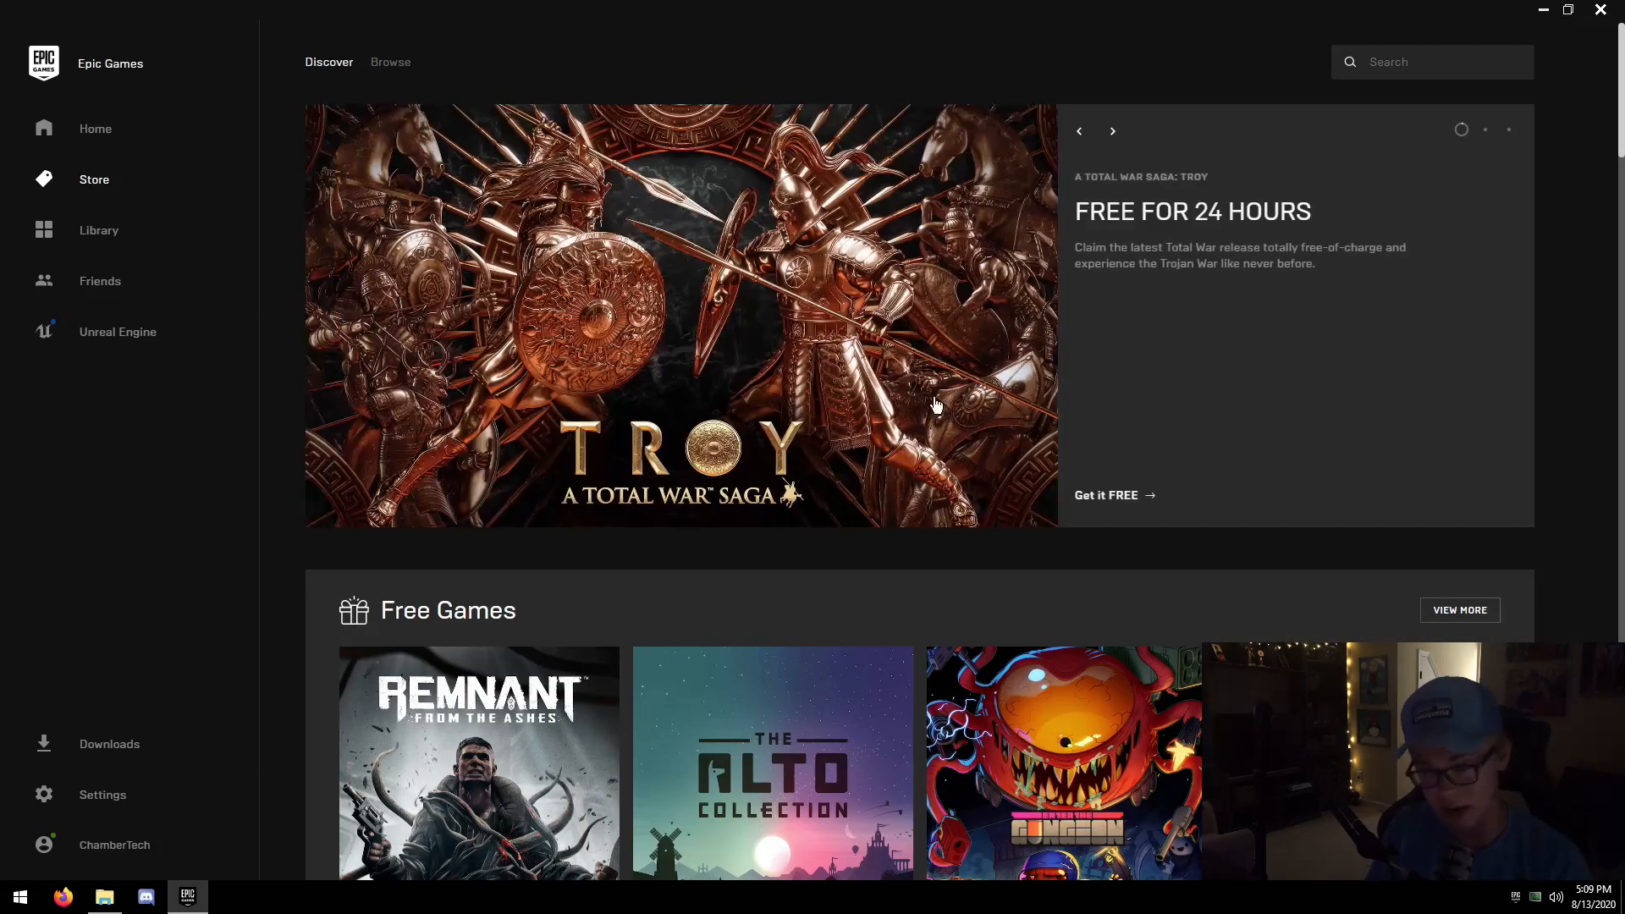
left_click(76, 229)
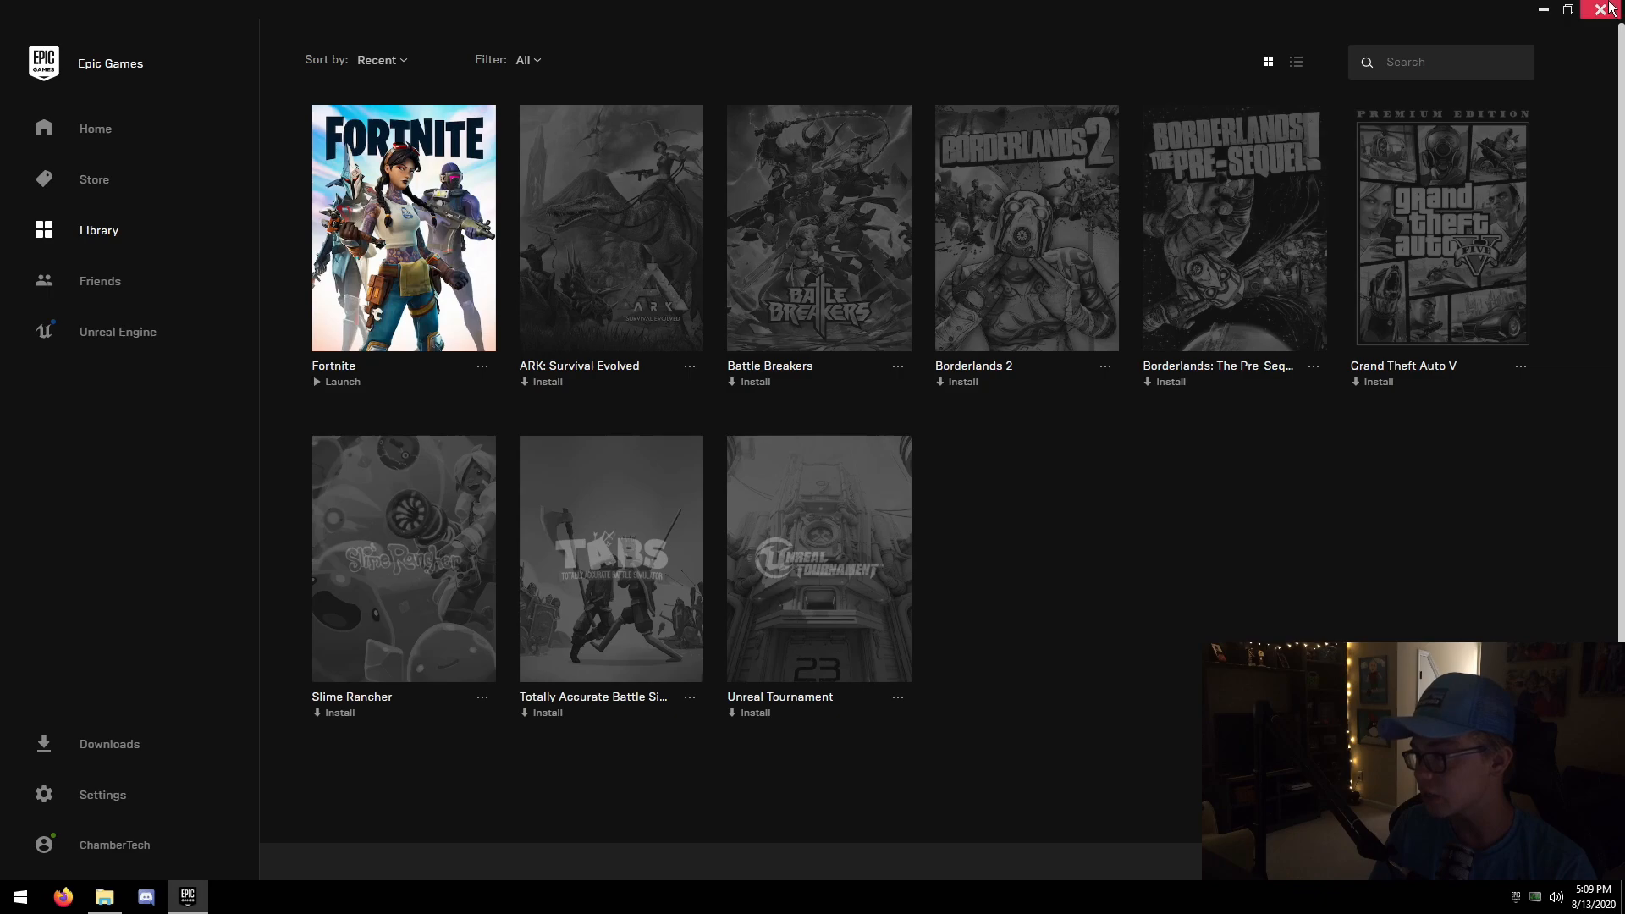
left_click(460, 240)
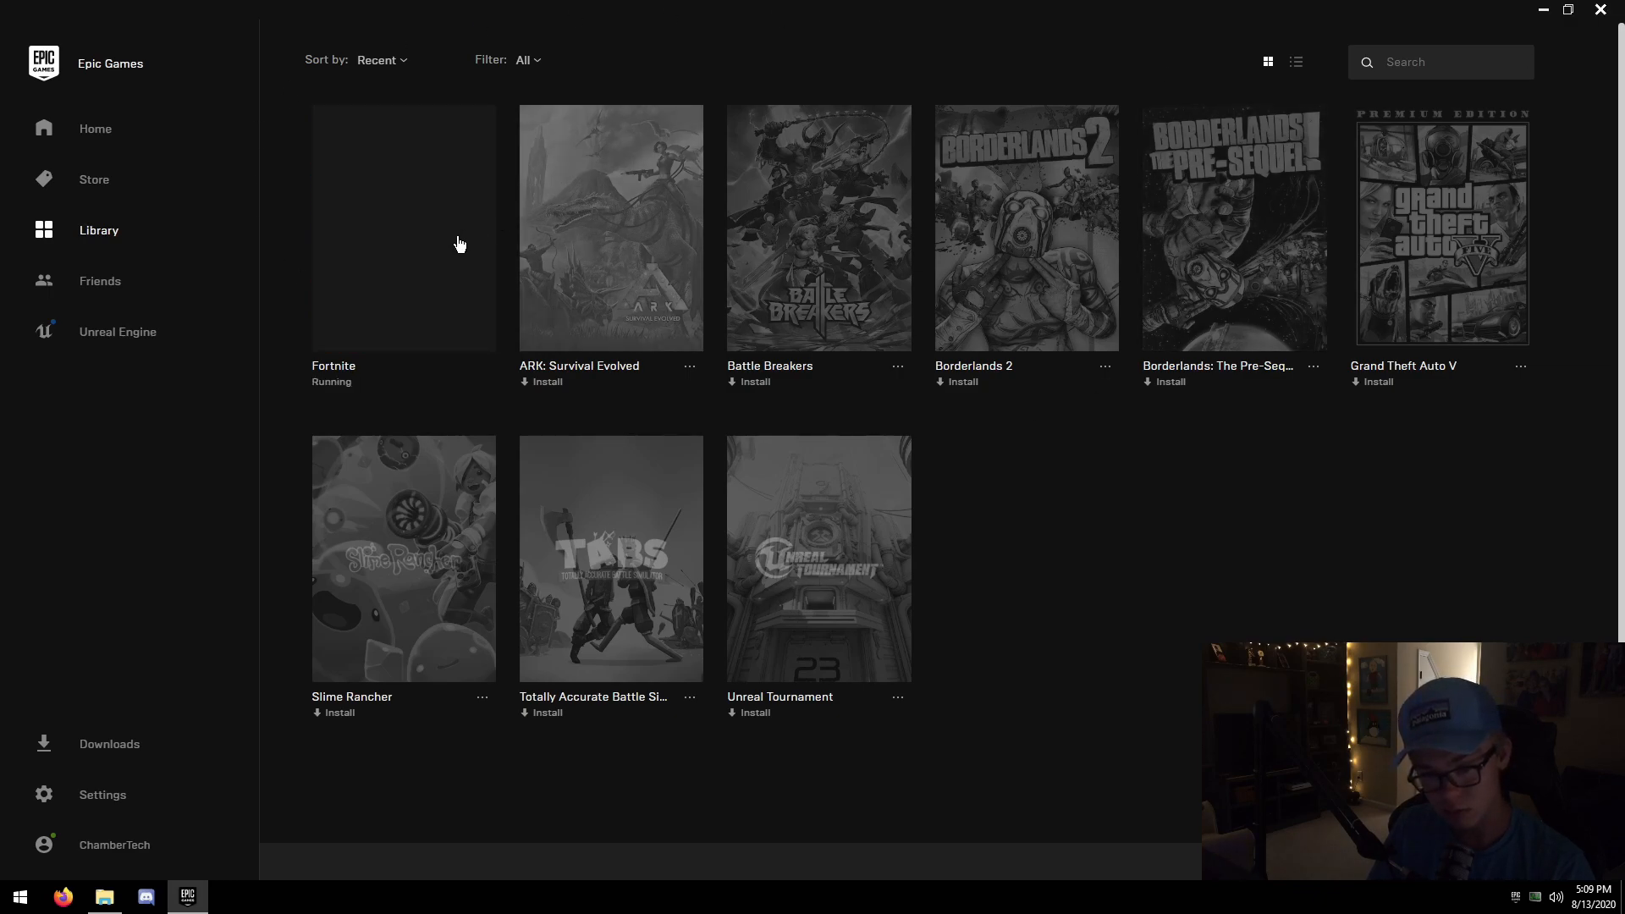
Exit the Epic Games Launcher, end the EasyAntiCheat Launcher task in Task Manager and close Task Manager.
right_click(1513, 899)
left_click(1519, 883)
right_click(1458, 899)
left_click(1439, 833)
right_click(500, 236)
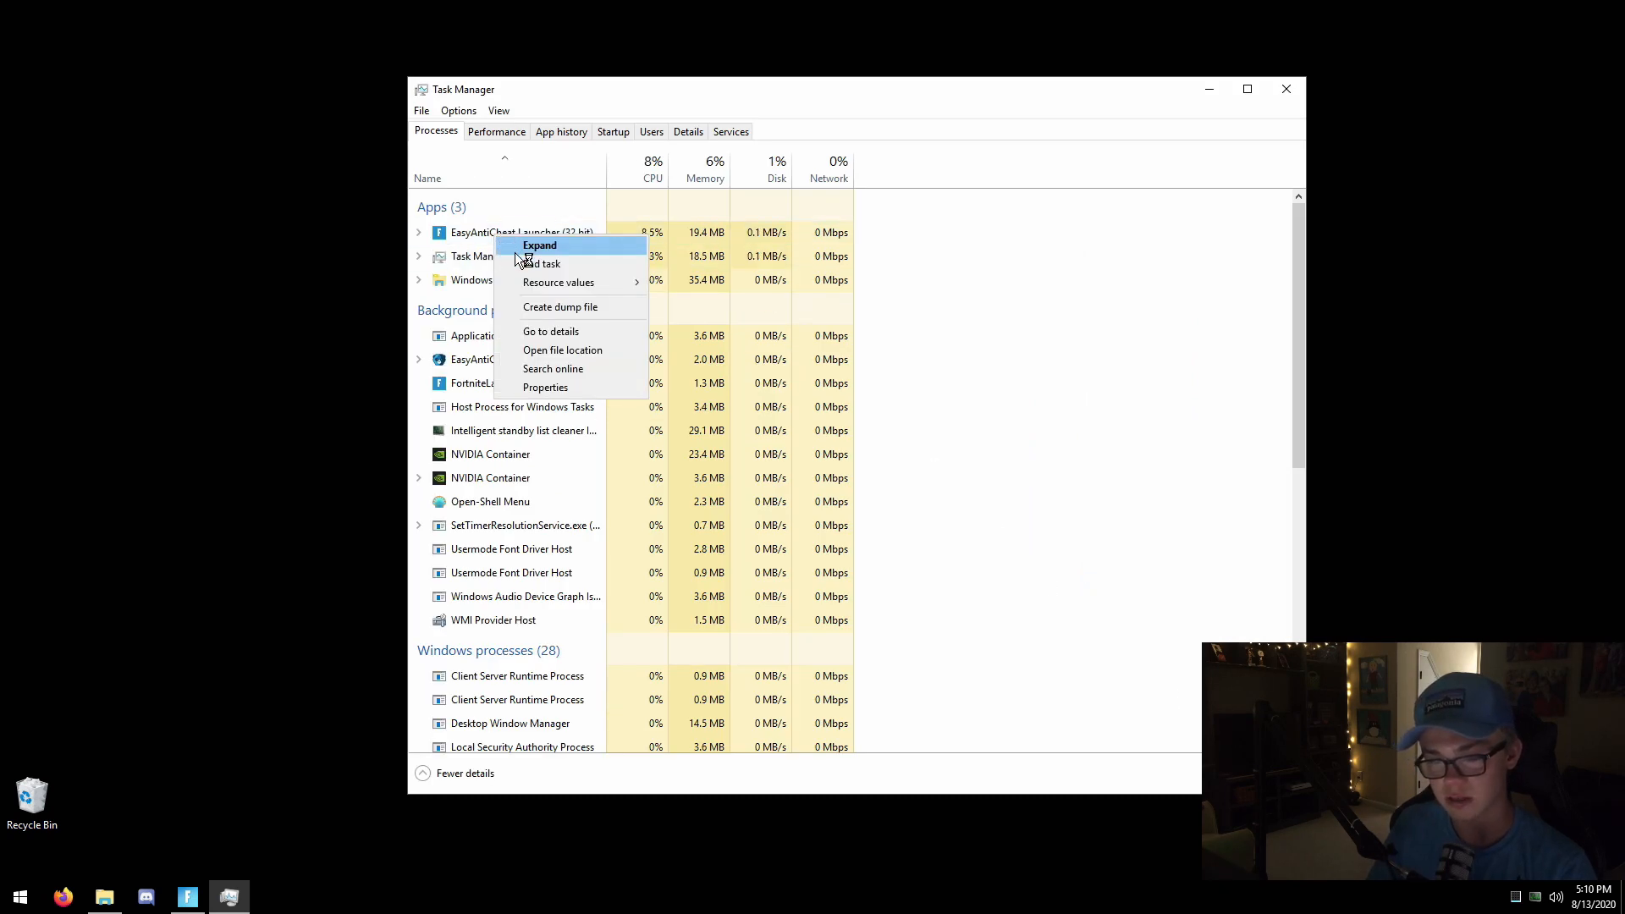
left_click(537, 261)
left_click(1286, 89)
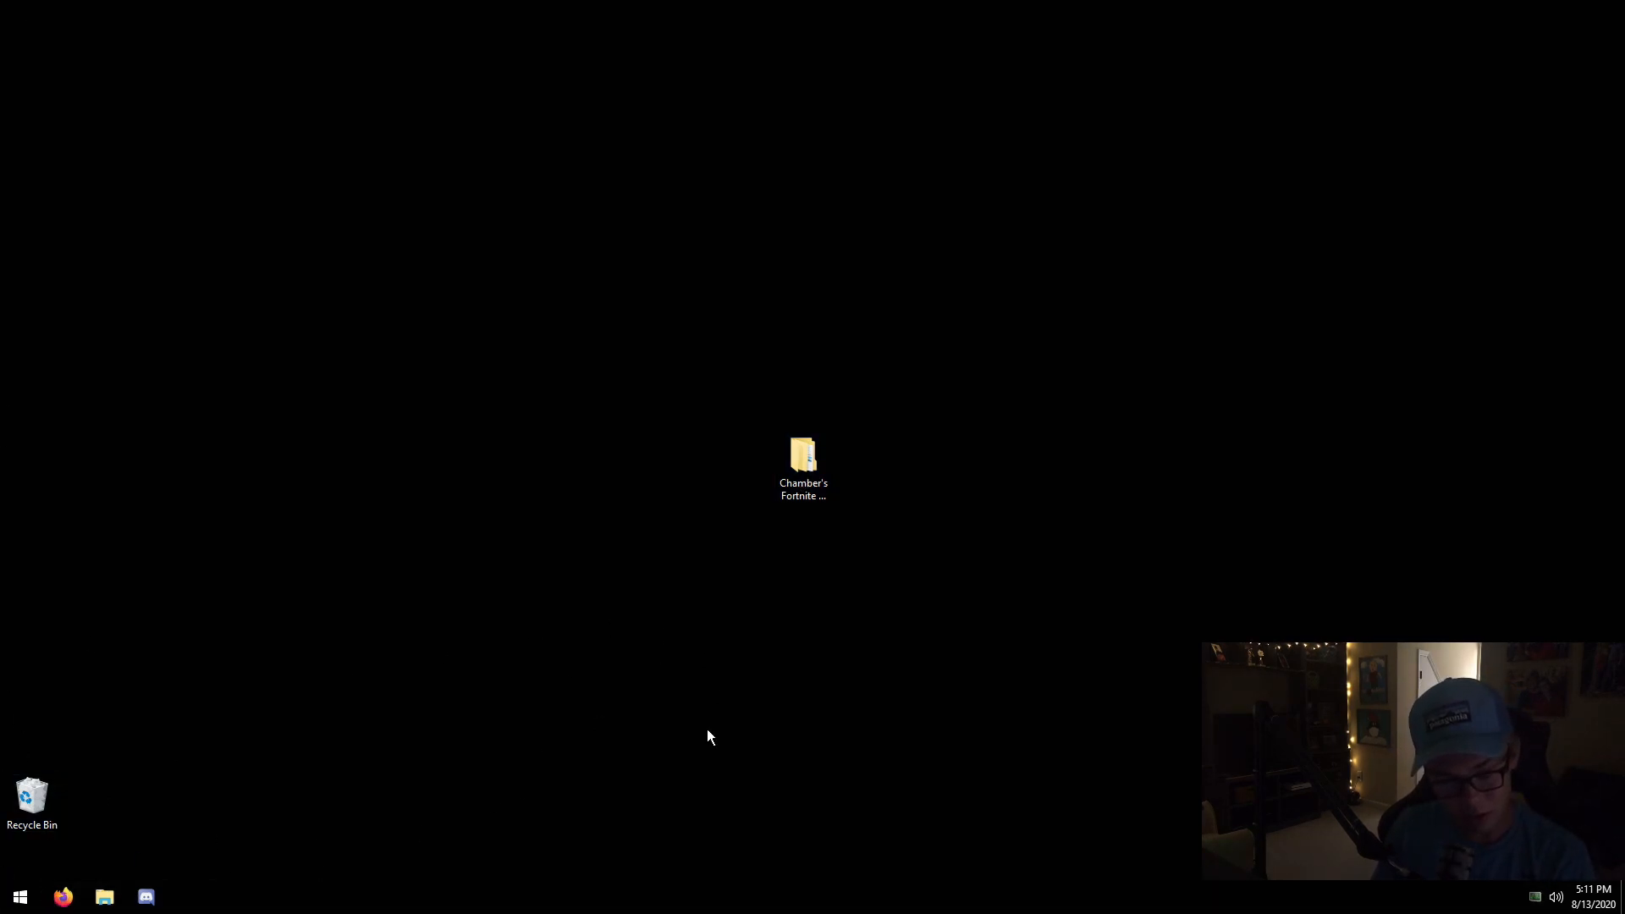
Restart the PC into the Windows recovery options screen.
left_click(21, 898)
left_click(331, 858)
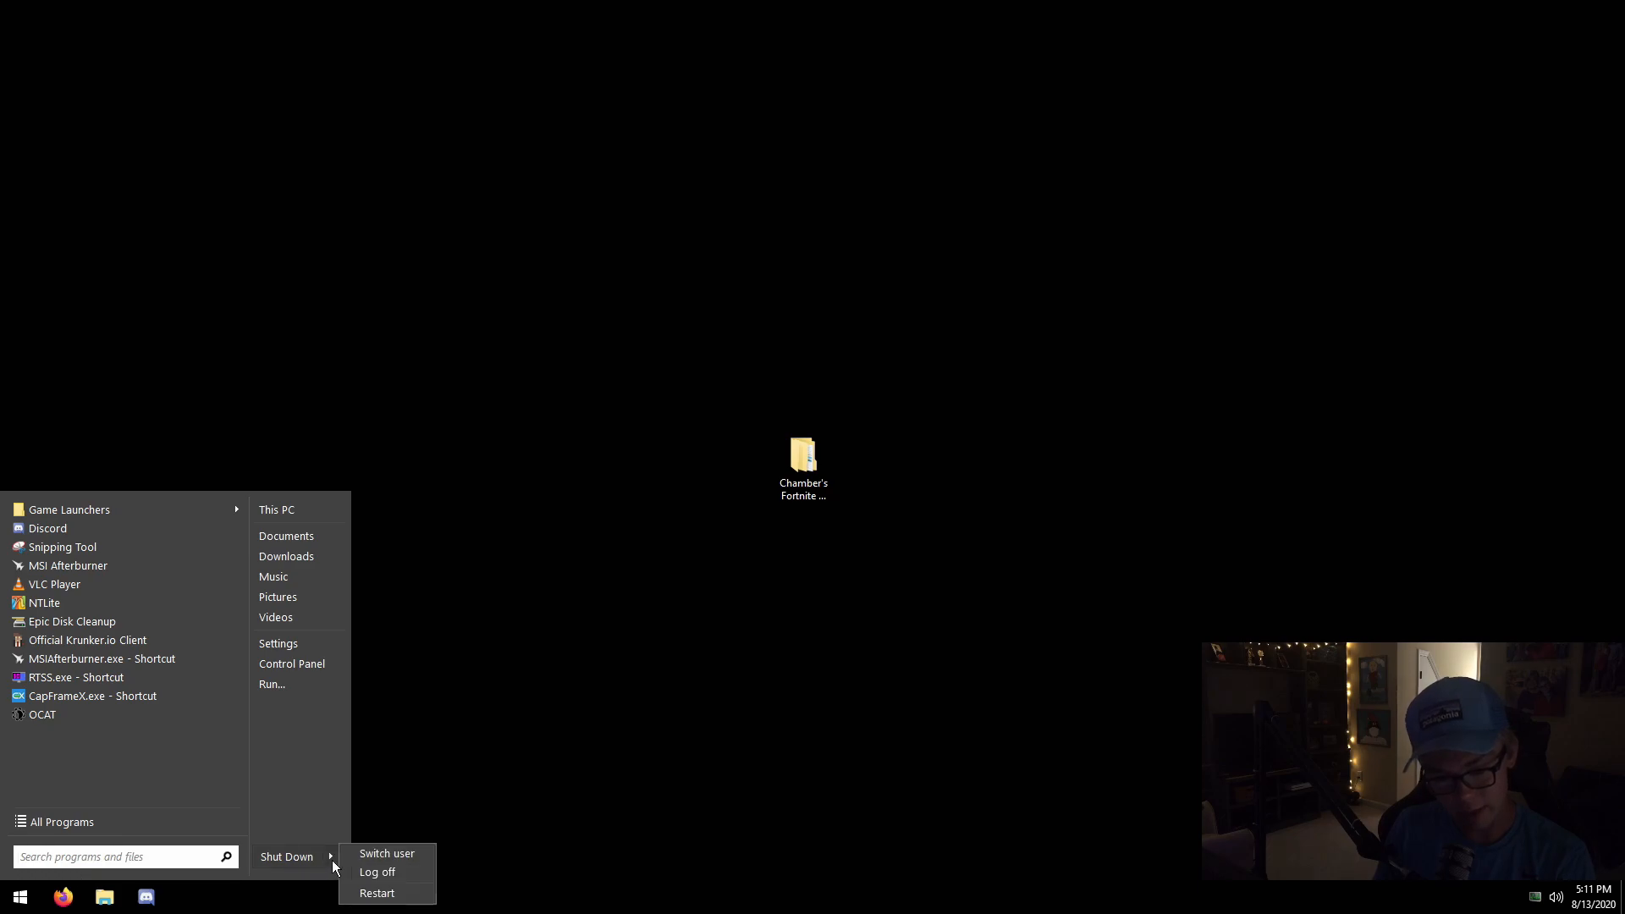
left_click(377, 893)
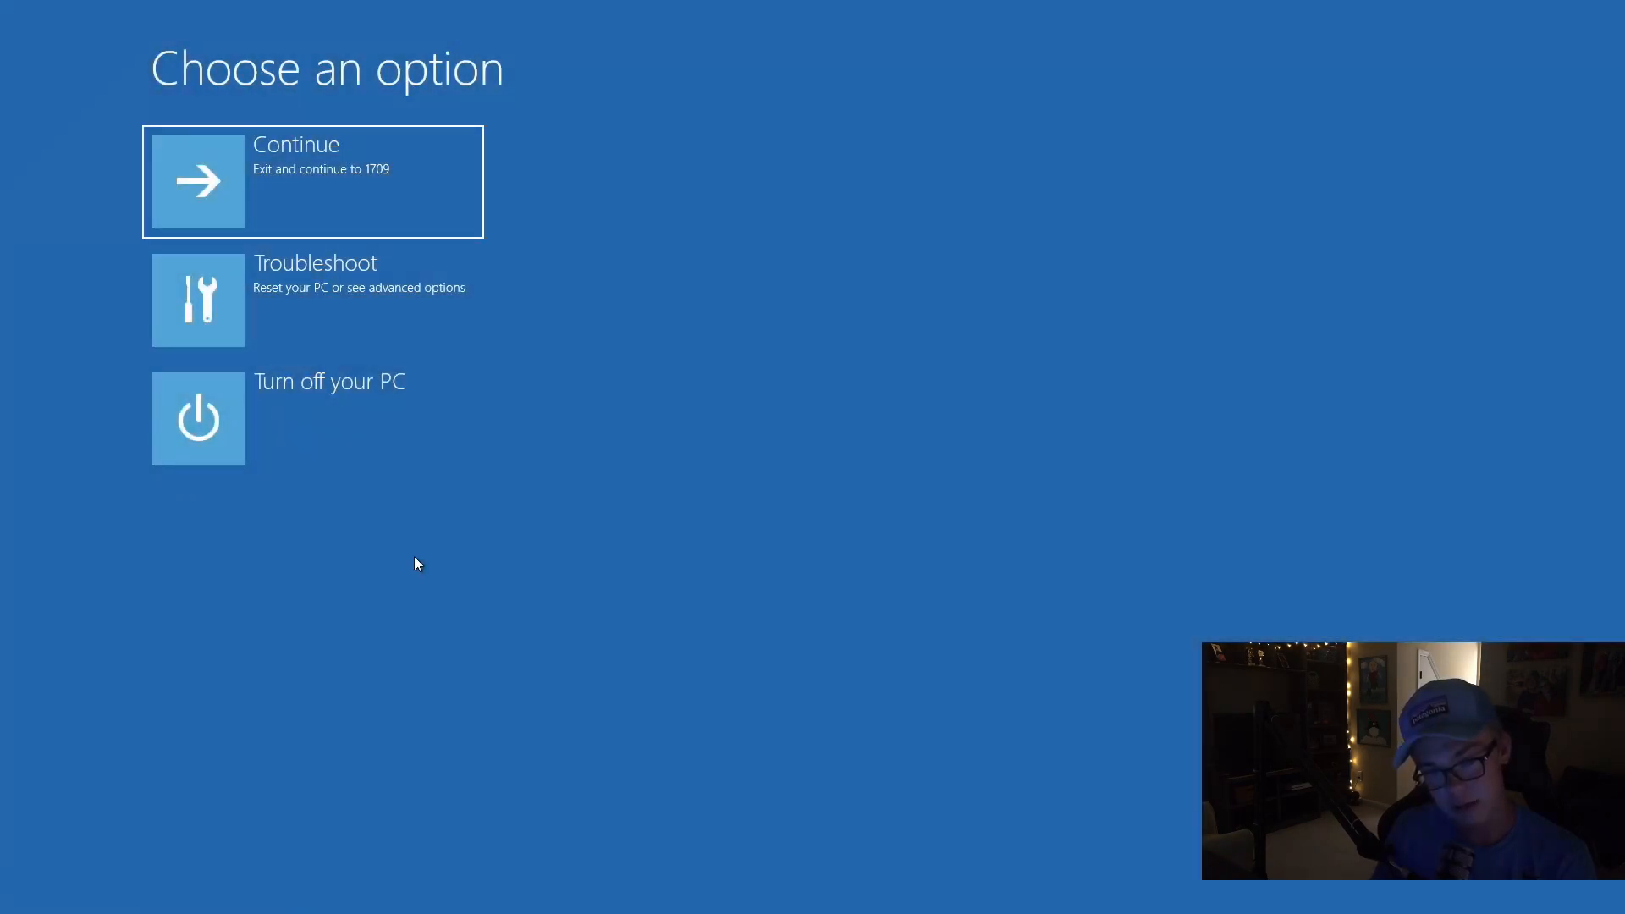
Restart the PC through the Troubleshoot option's UEFI Firmware Settings and enter the BIOS setup.
key("Down")
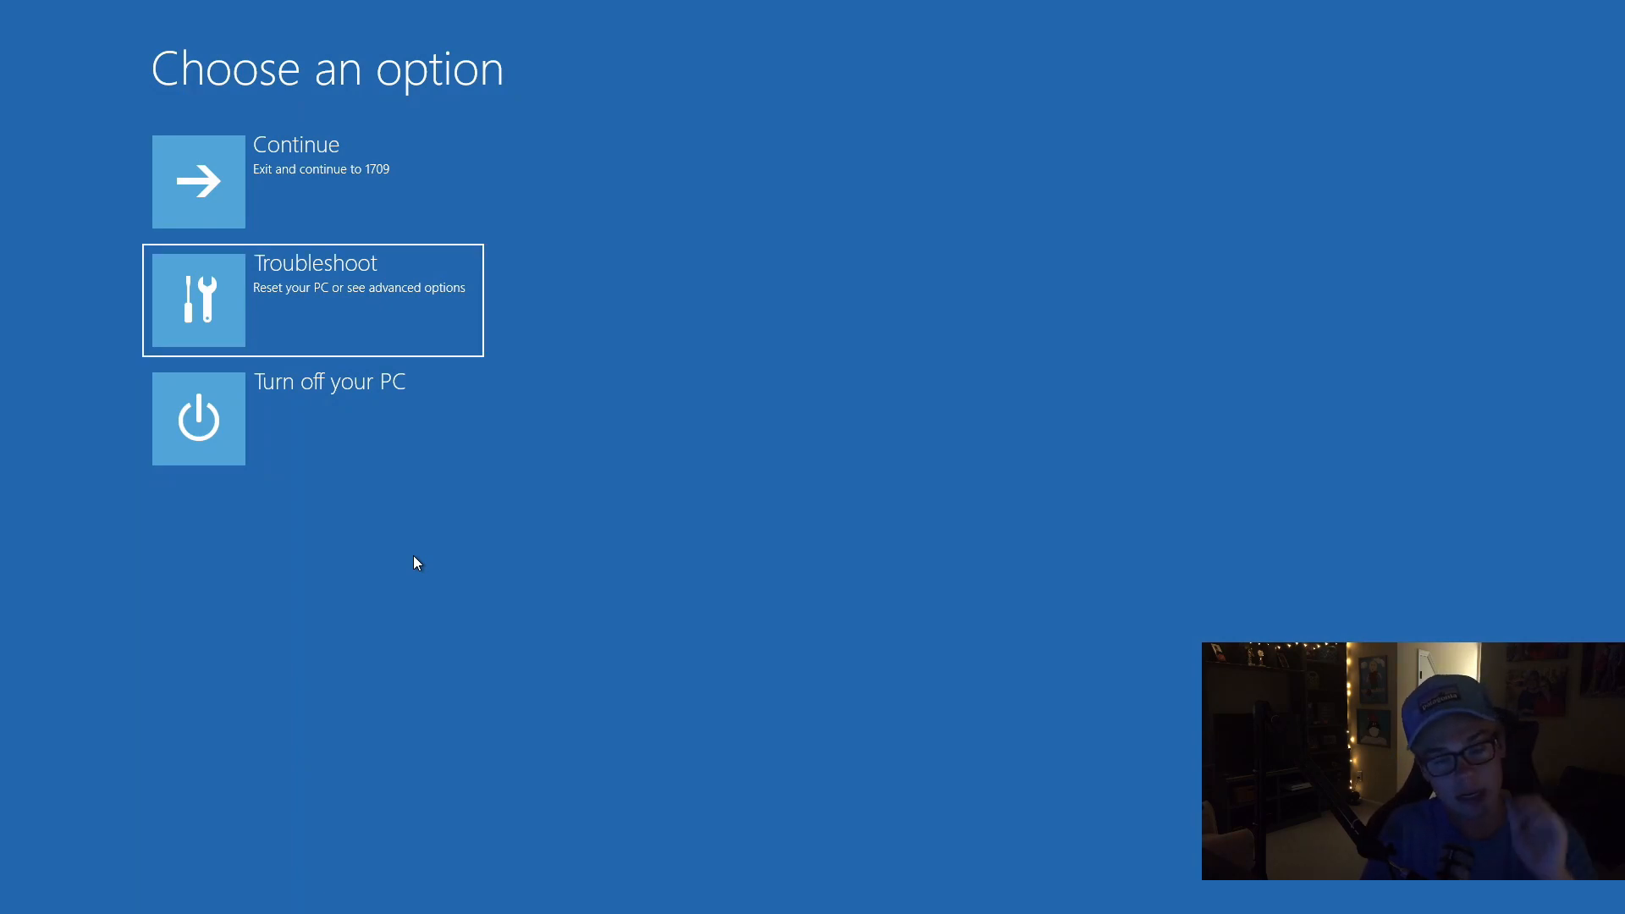
key("Return")
left_click(301, 202)
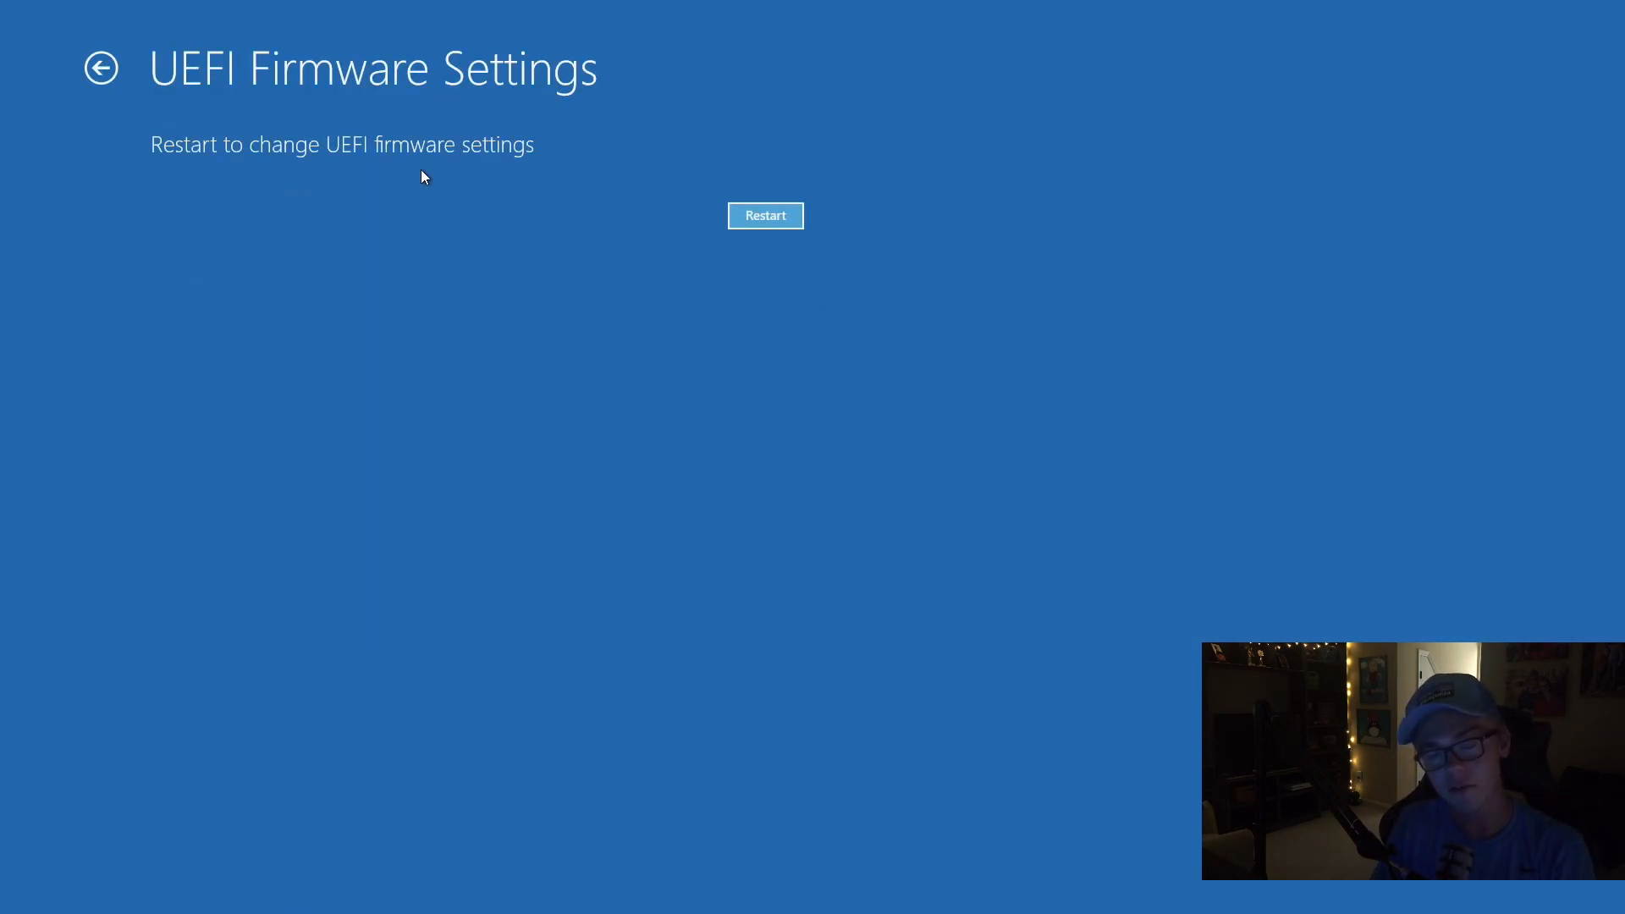
left_click(103, 71)
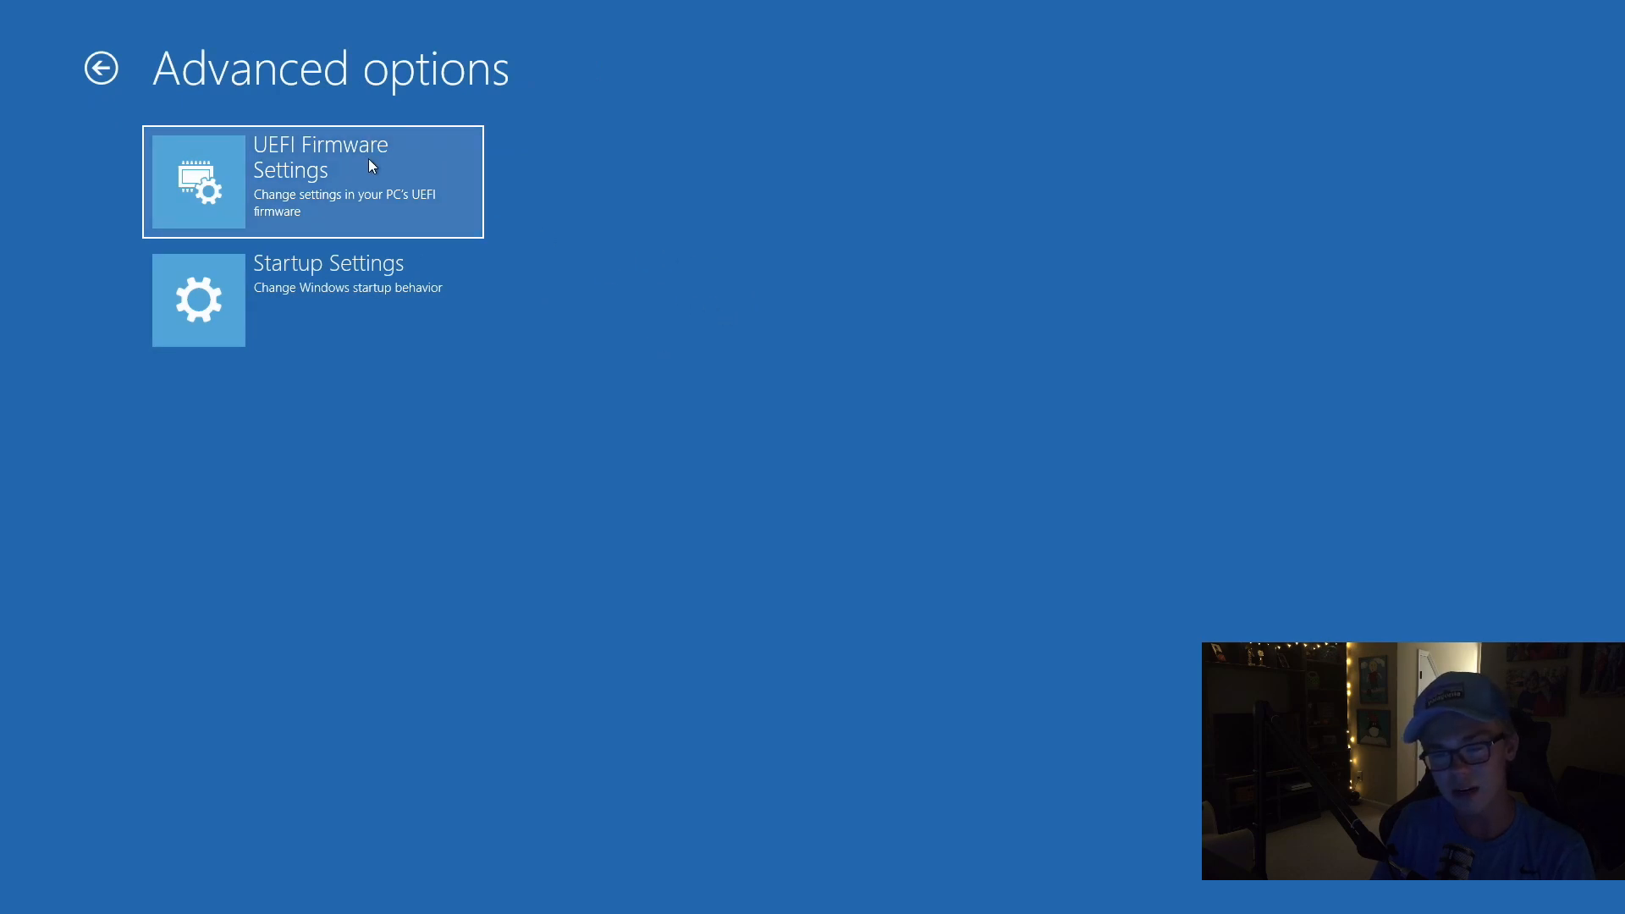
left_click(368, 159)
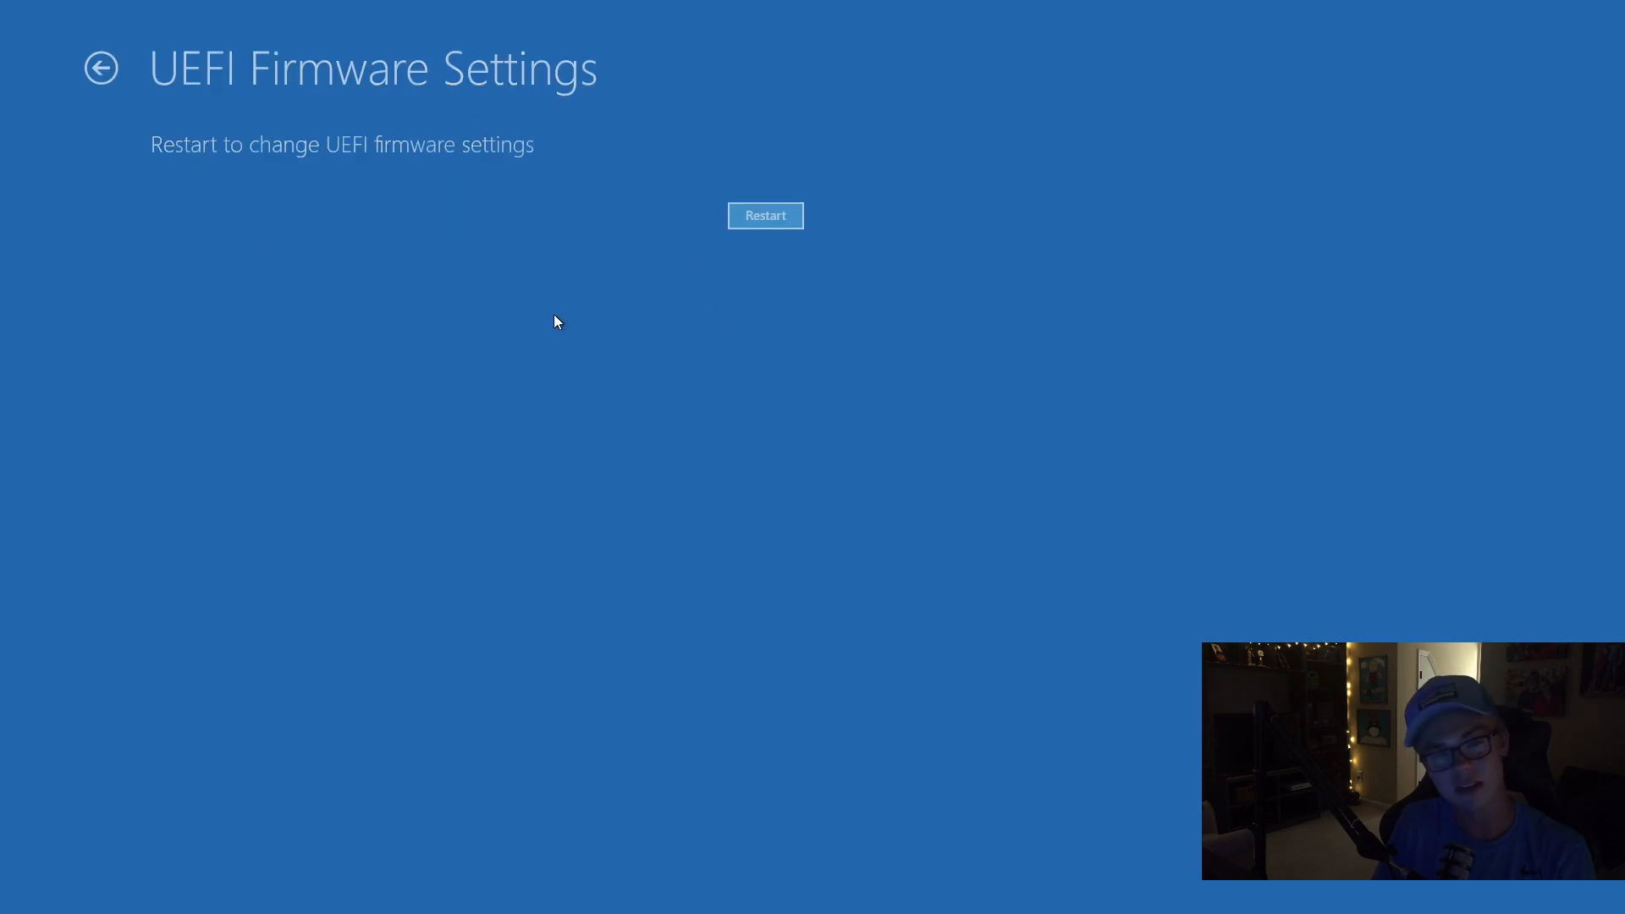
left_click(733, 219)
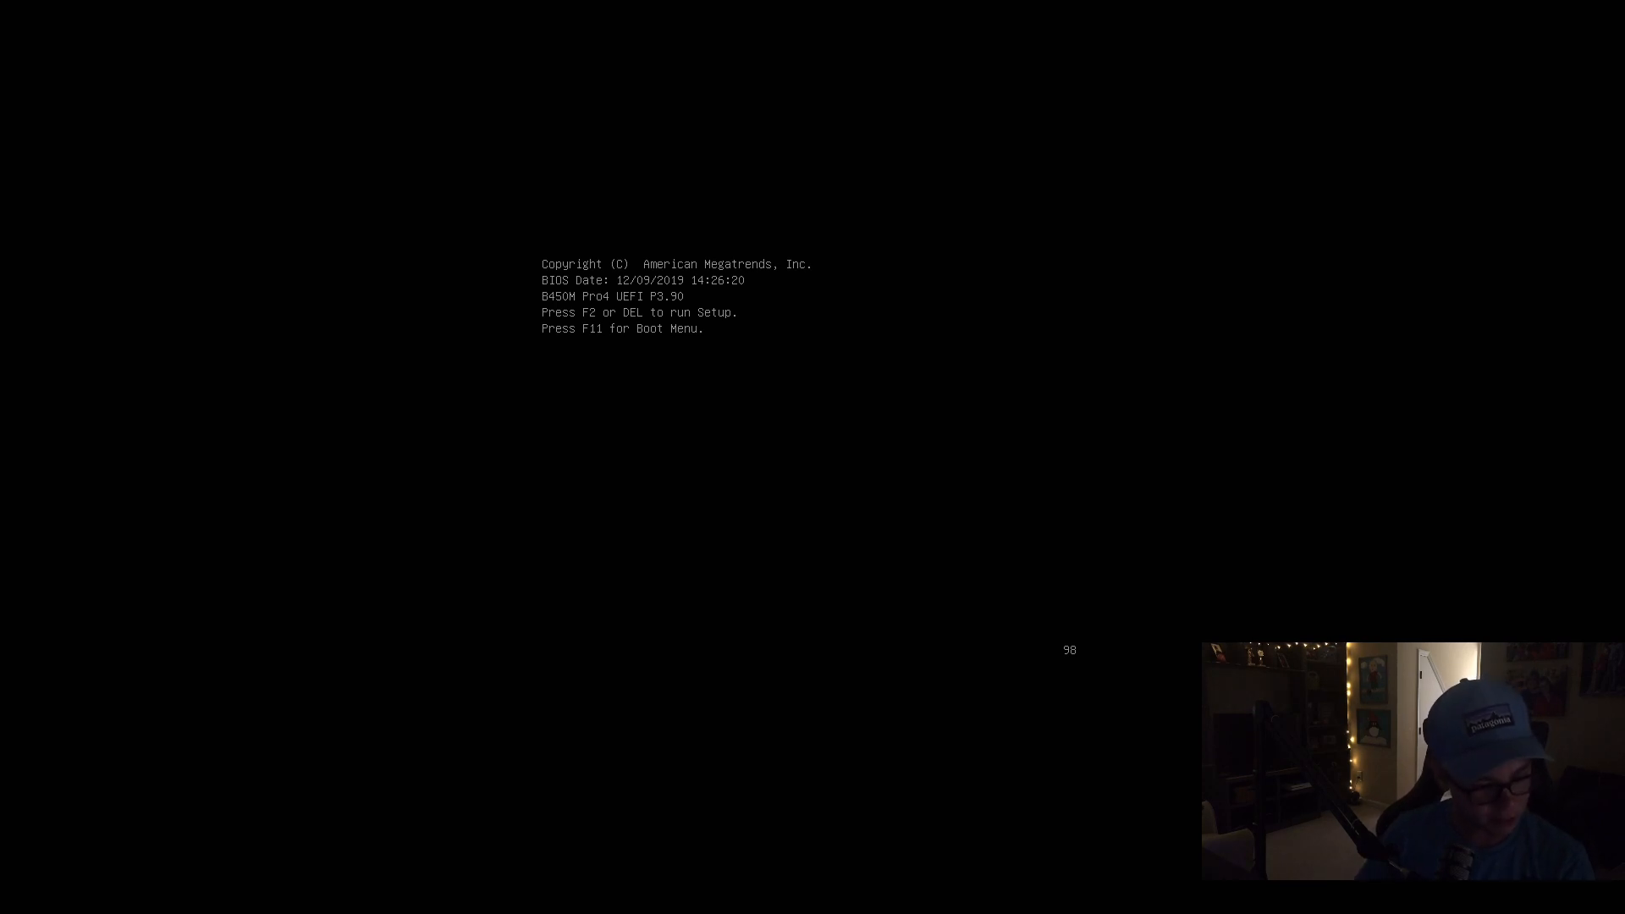
key("Delete")
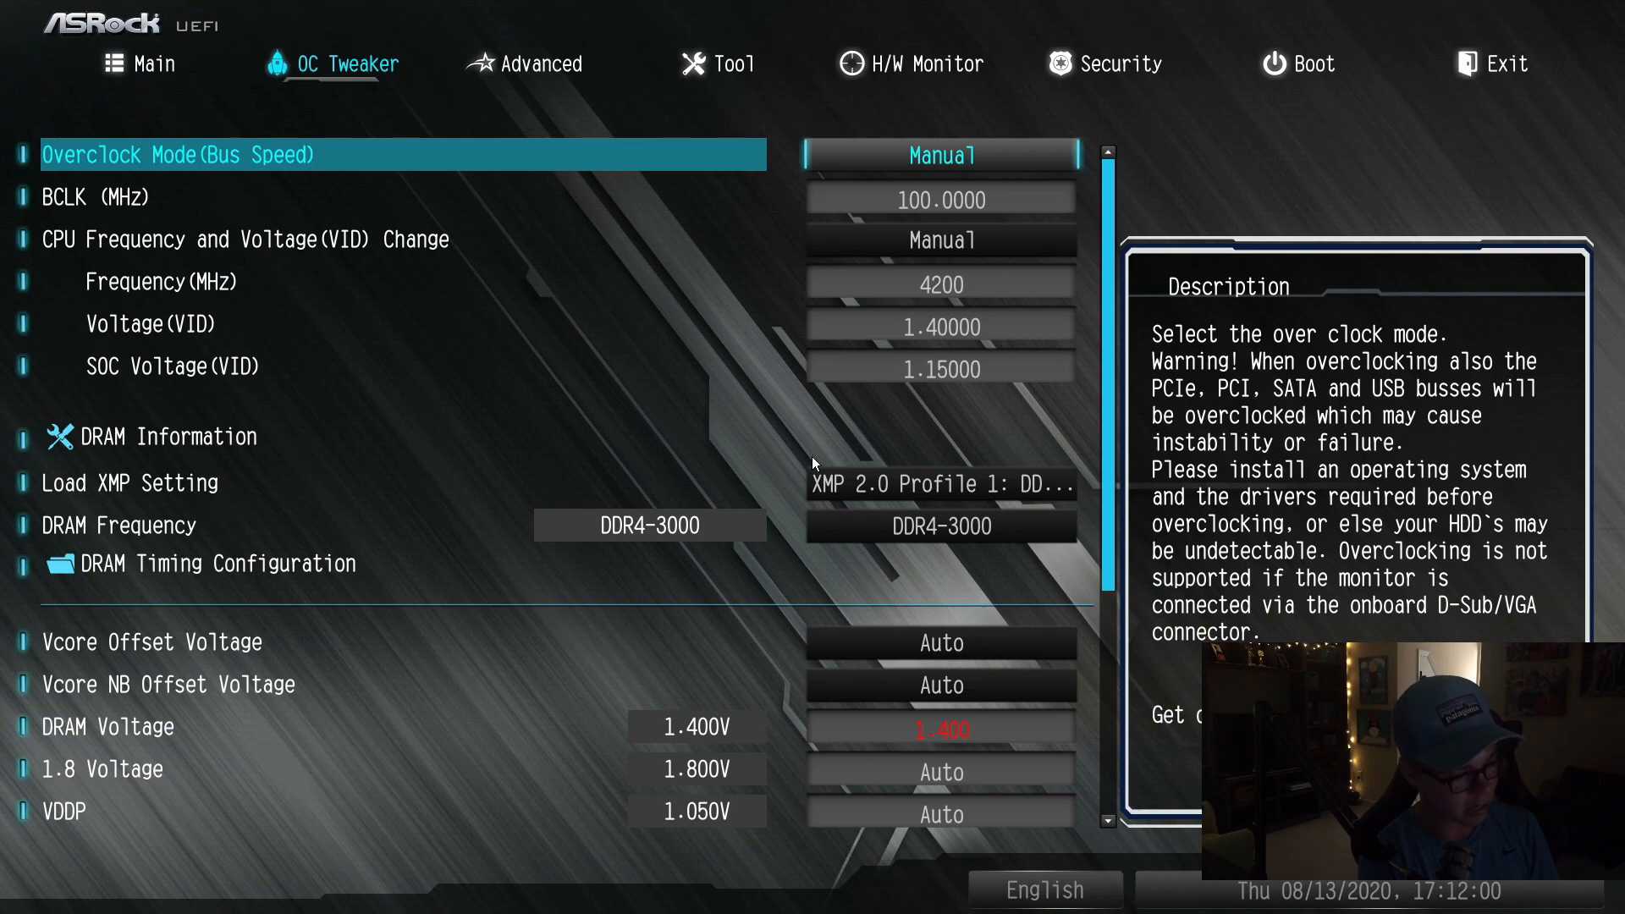
key("Down")
key("Down")
key("Down")
key("Down")
key("Down")
key("Down")
key("Down")
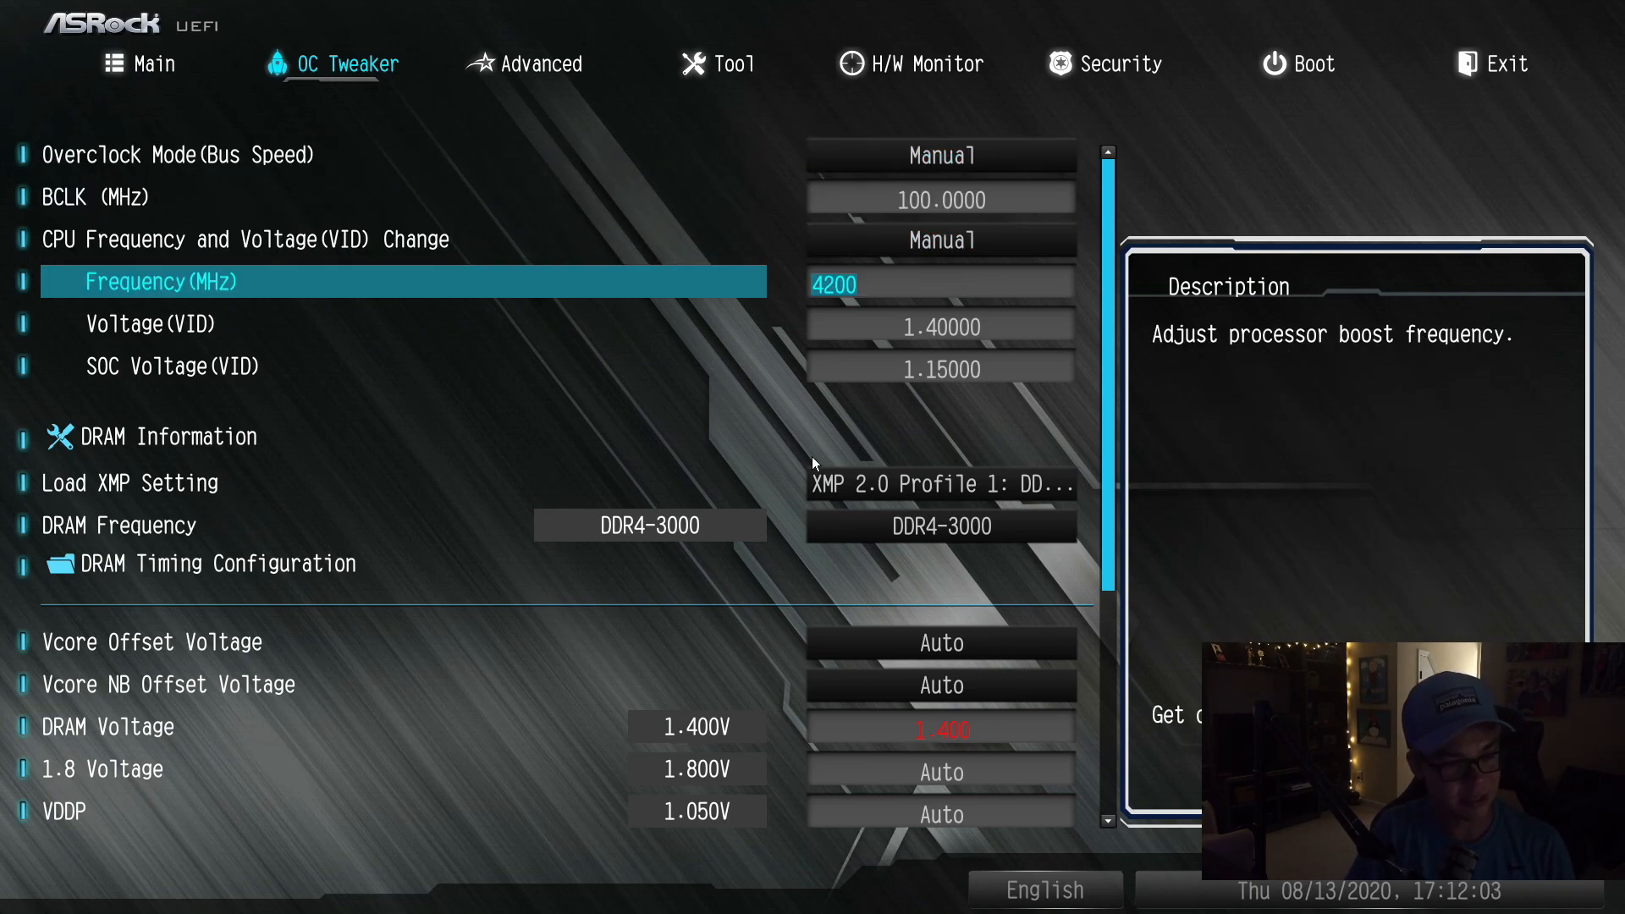
key("Return")
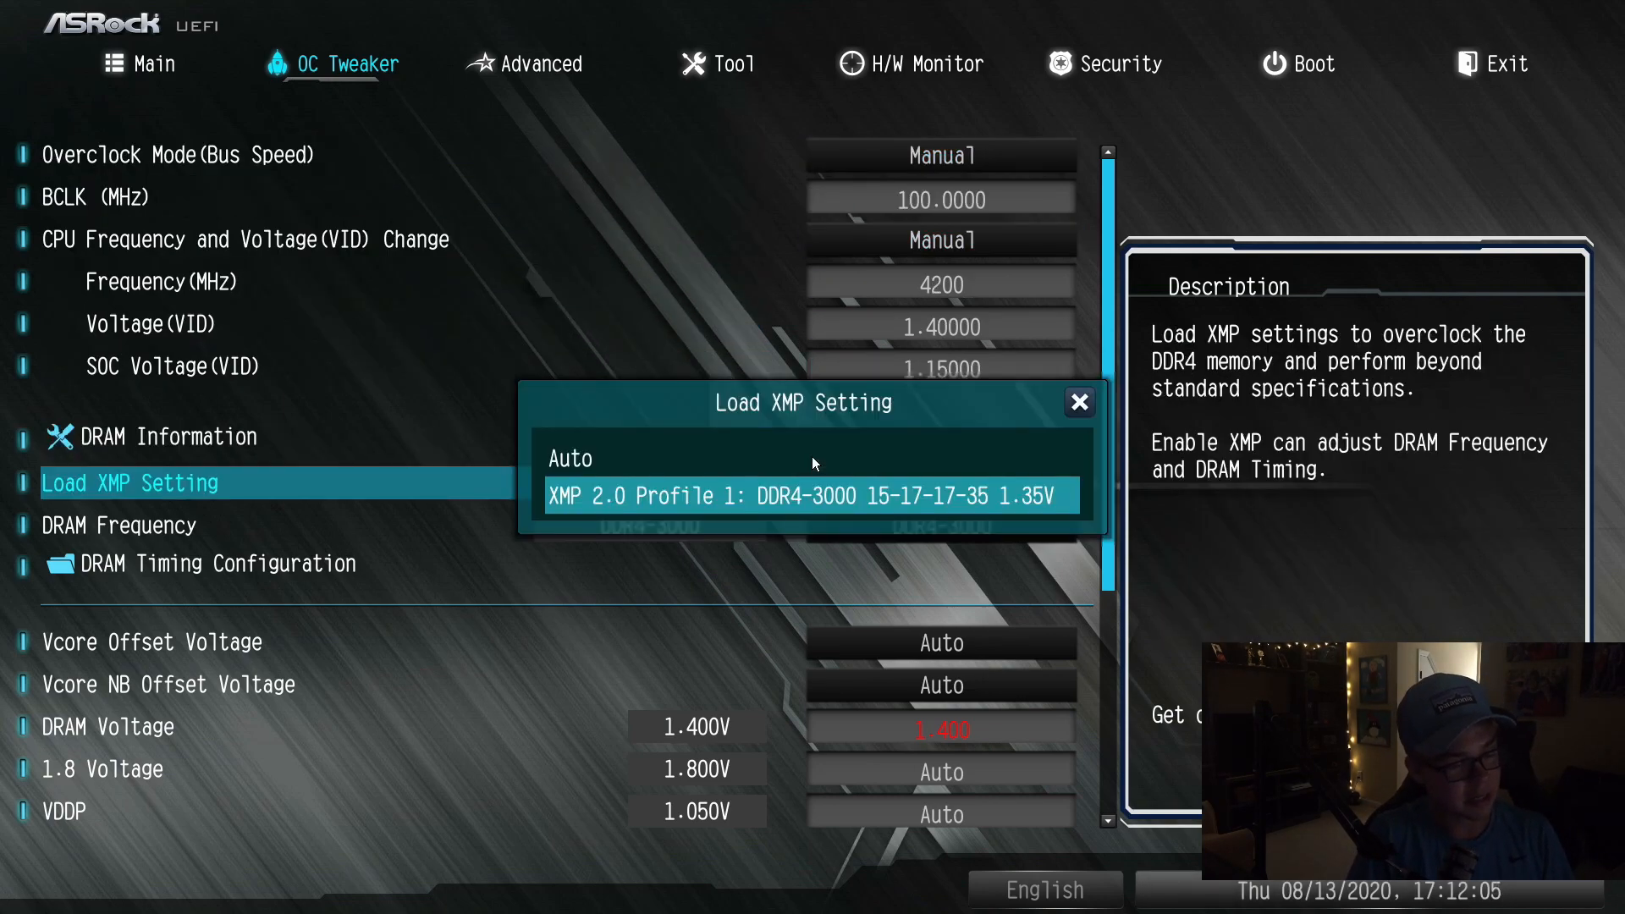
key("Up")
key("Down")
key("Return")
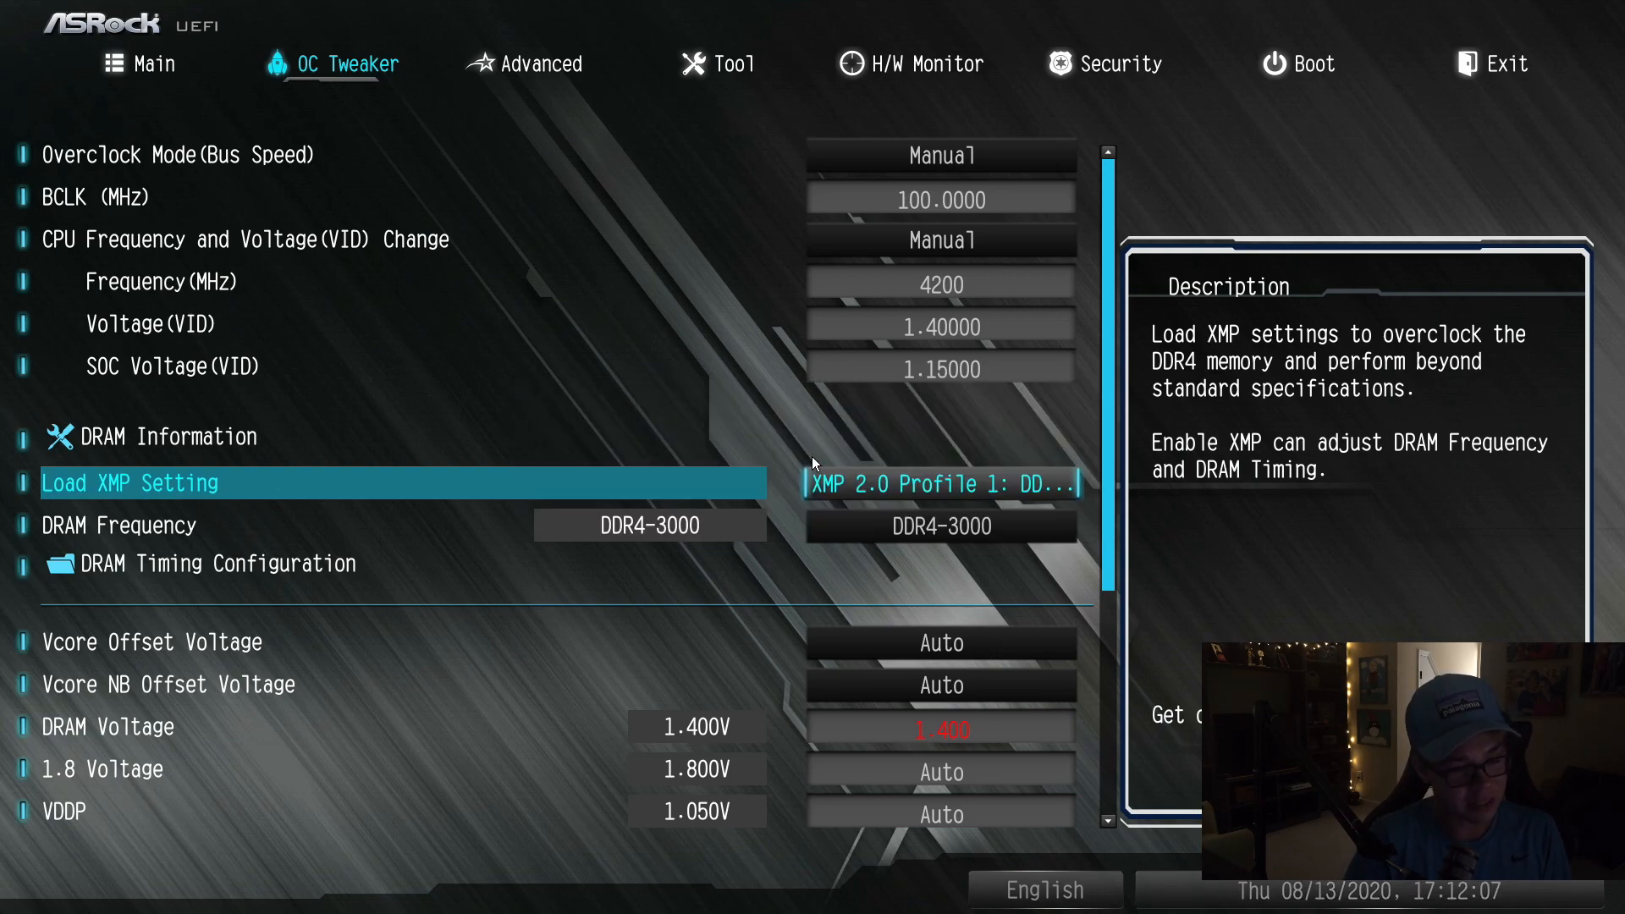
Examine the memory timings in DRAM Timing Configuration and return to OC Tweaker.
key("Down")
key("Down")
key("Return")
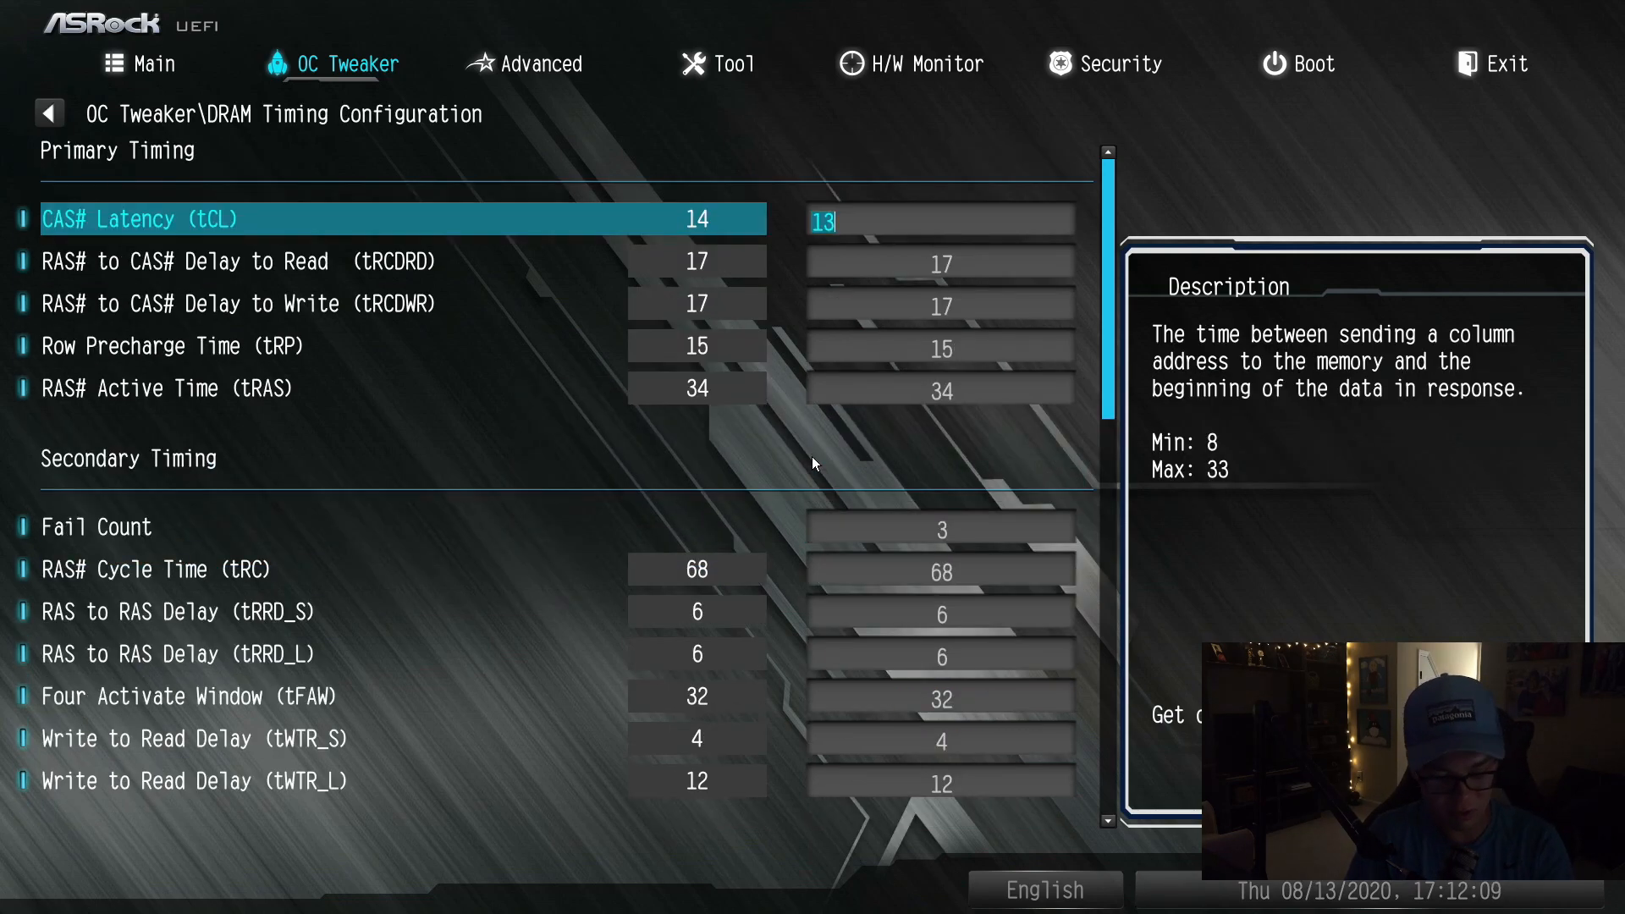
key("Escape")
Review the voltage settings, the saved user profiles and the user default options in OC Tweaker.
key("Down")
key("Down")
key("Down")
key("Down")
key("Down")
key("Down")
key("Down")
key("Down")
key("Down")
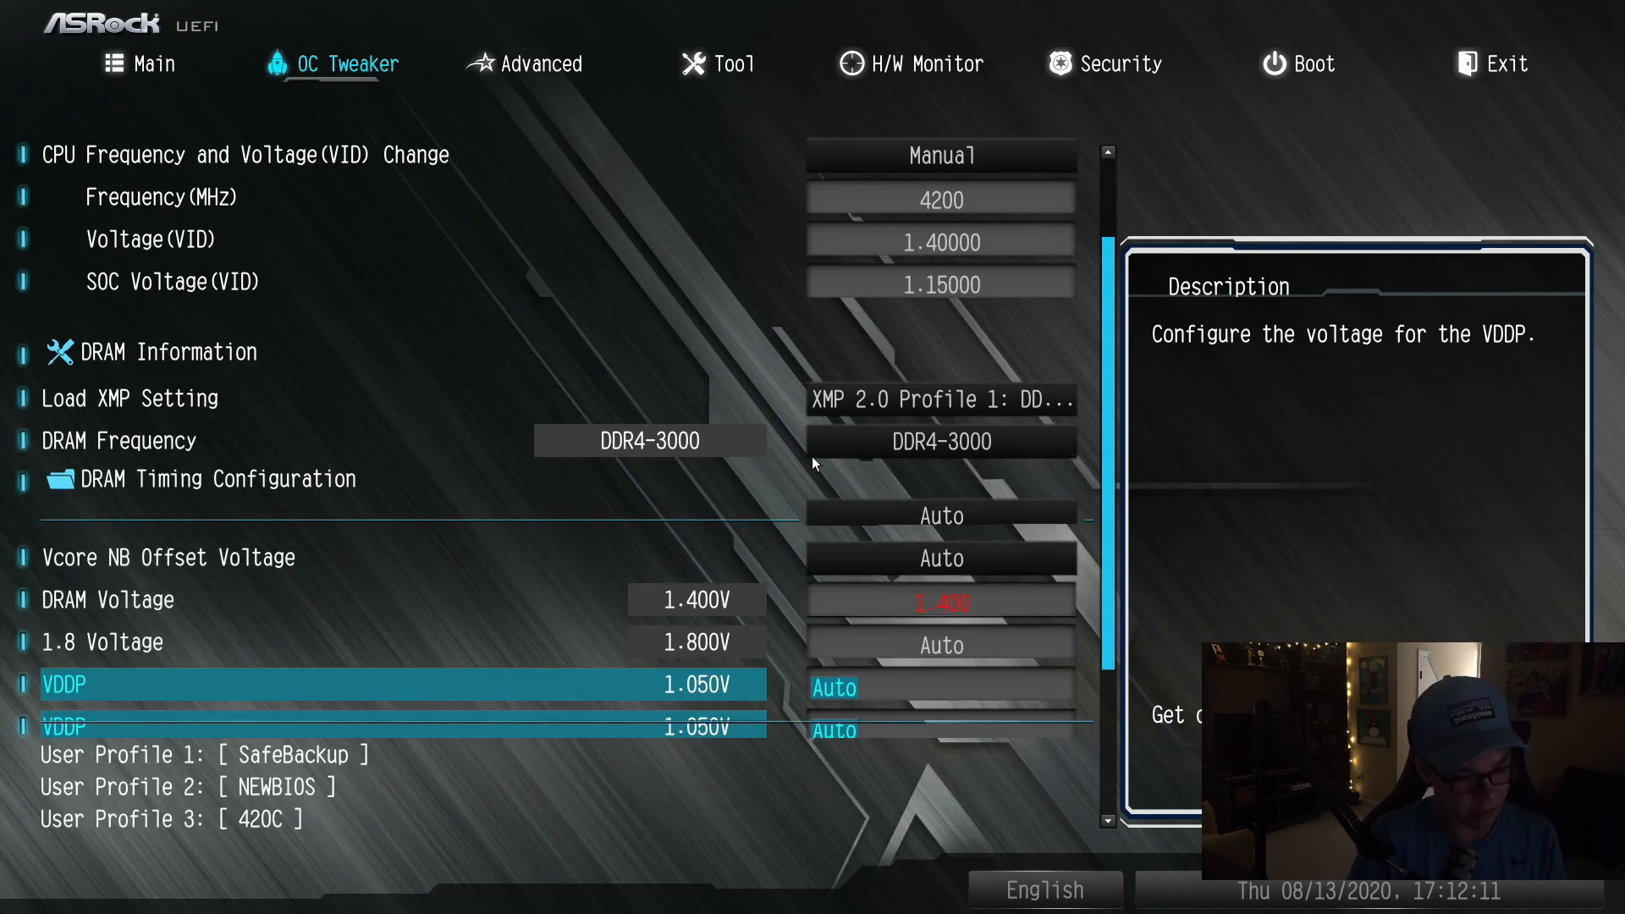
key("Up")
key("Up")
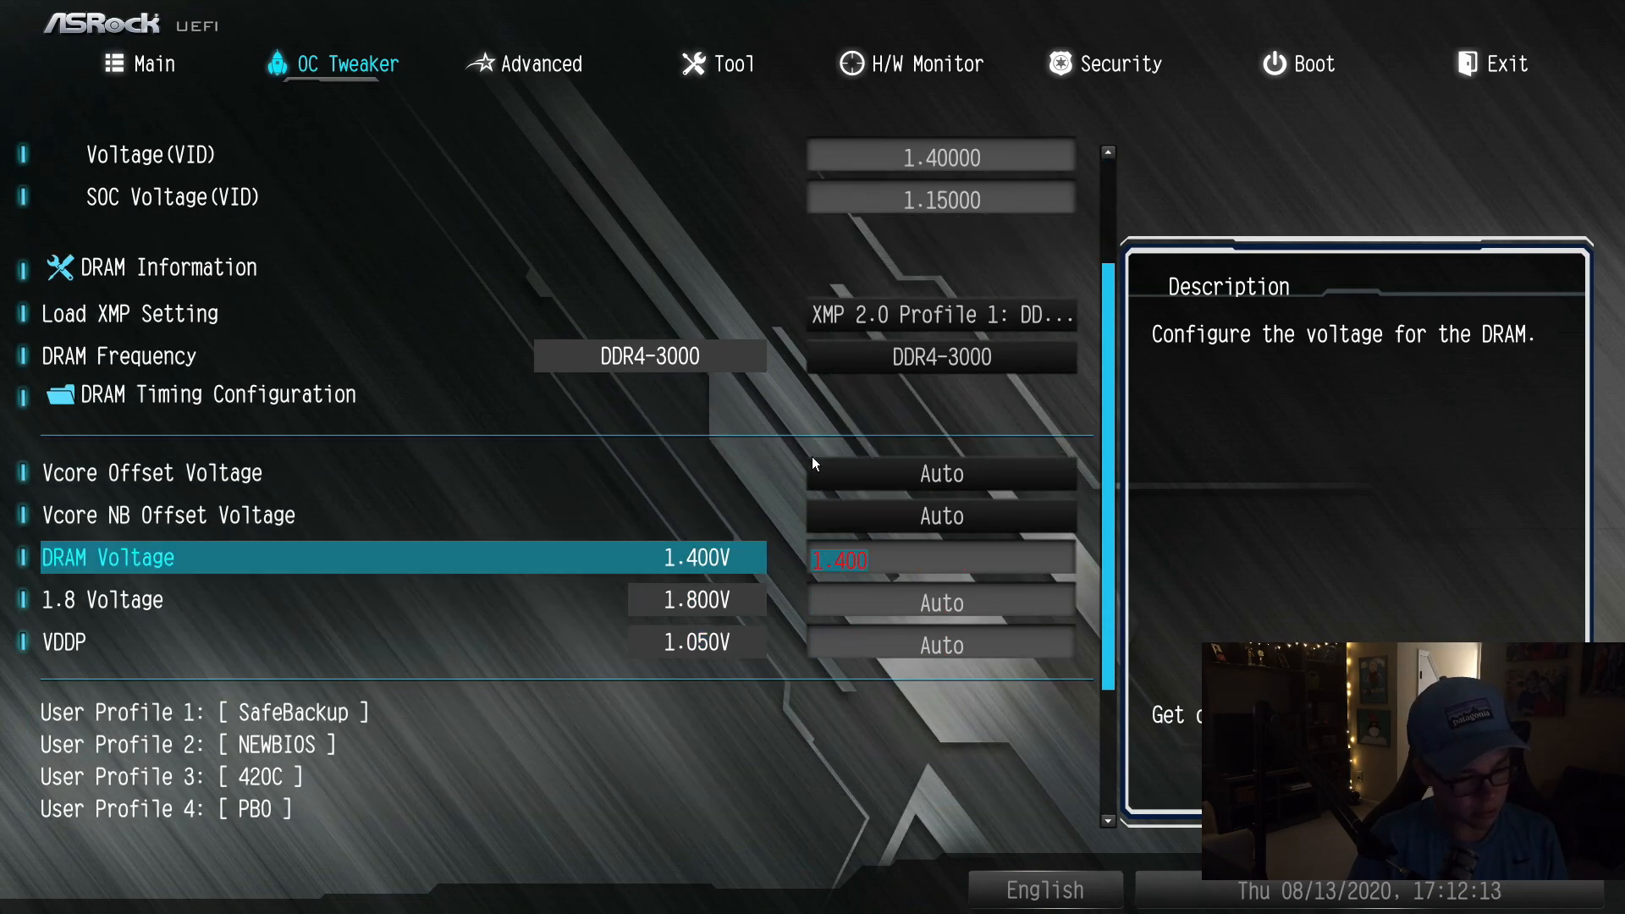
key("Down")
key("Down")
key("Down")
key("Down")
key("Up")
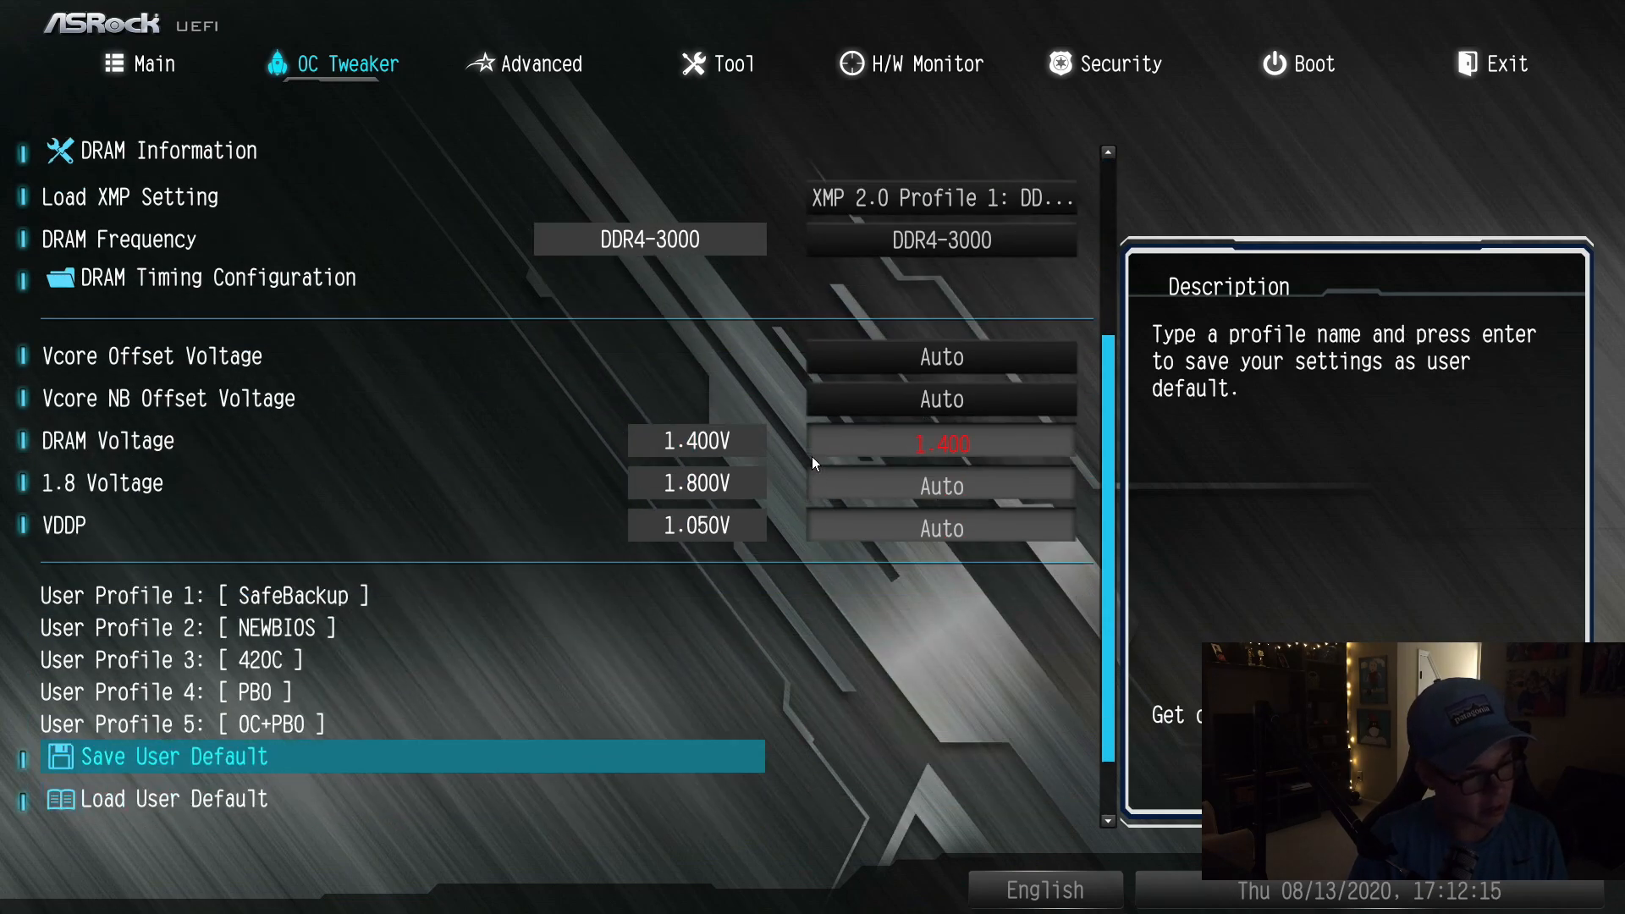
Switch to the Advanced settings, examine the first submenu and return to the Advanced list.
key("Right")
key("Down")
key("Up")
key("Return")
key("Down")
key("Down")
key("Down")
key("Down")
key("Escape")
Browse the remaining Advanced settings and open AMD CBS with CPU Common Options selected.
key("Down")
key("Down")
key("Down")
key("Down")
key("Down")
key("Down")
key("Down")
key("Down")
key("Up")
key("Return")
key("Down")
key("Return")
key("Escape")
key("Up")
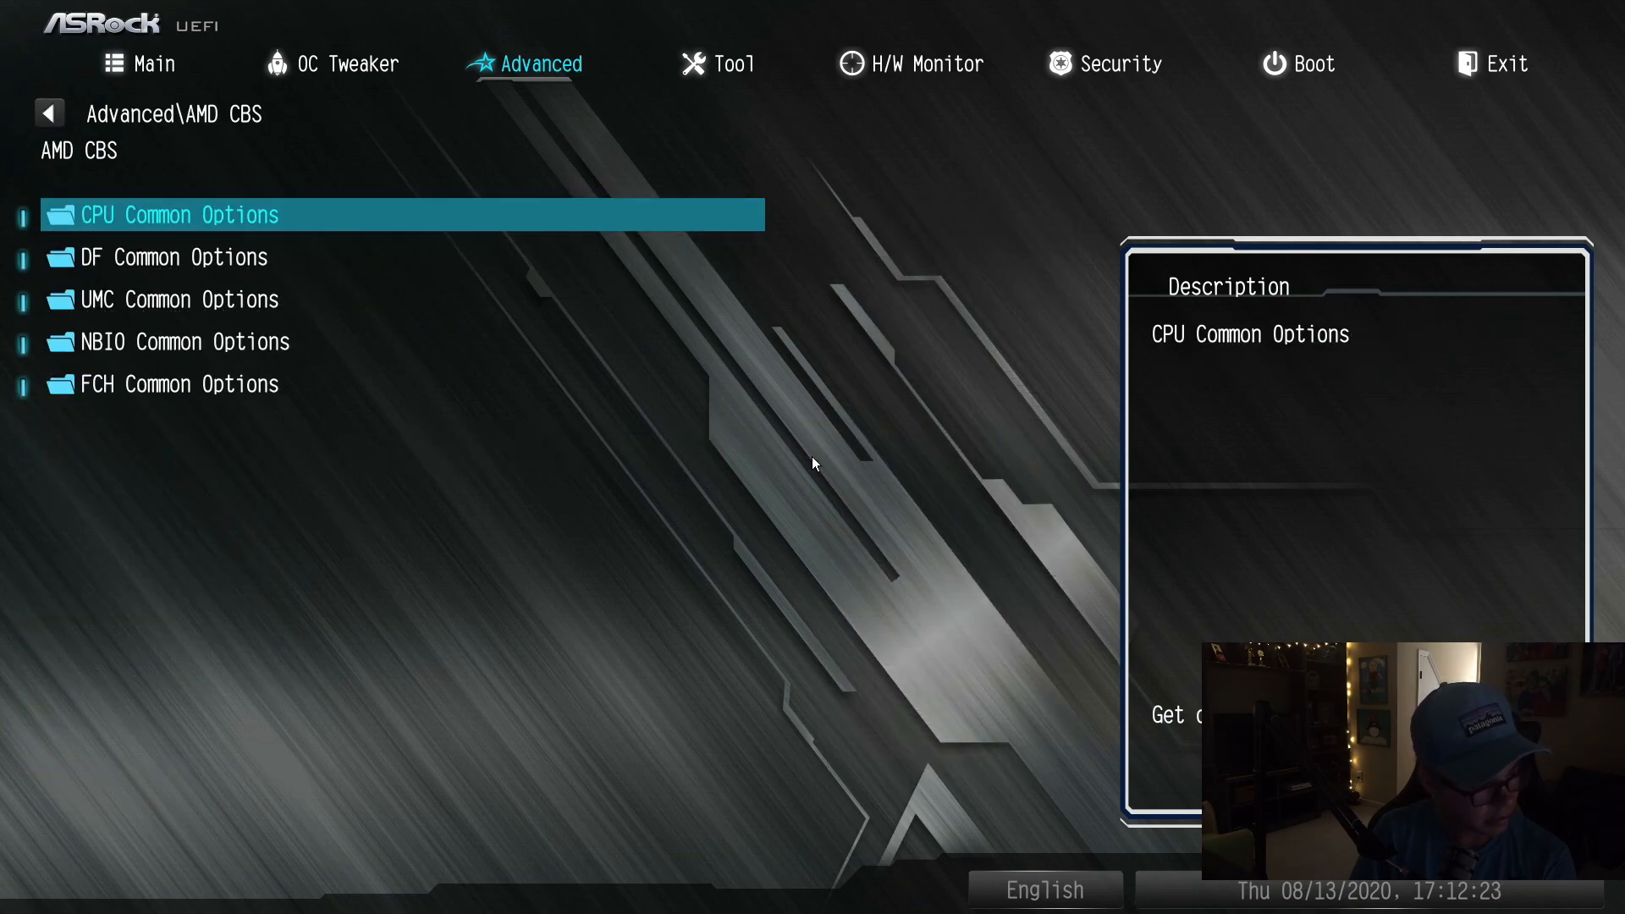
Check the choices for Global C-state Control in CPU Common Options without changing the setting.
key("Return")
key("Down")
key("Down")
key("Down")
key("Down")
key("Down")
key("Return")
key("Escape")
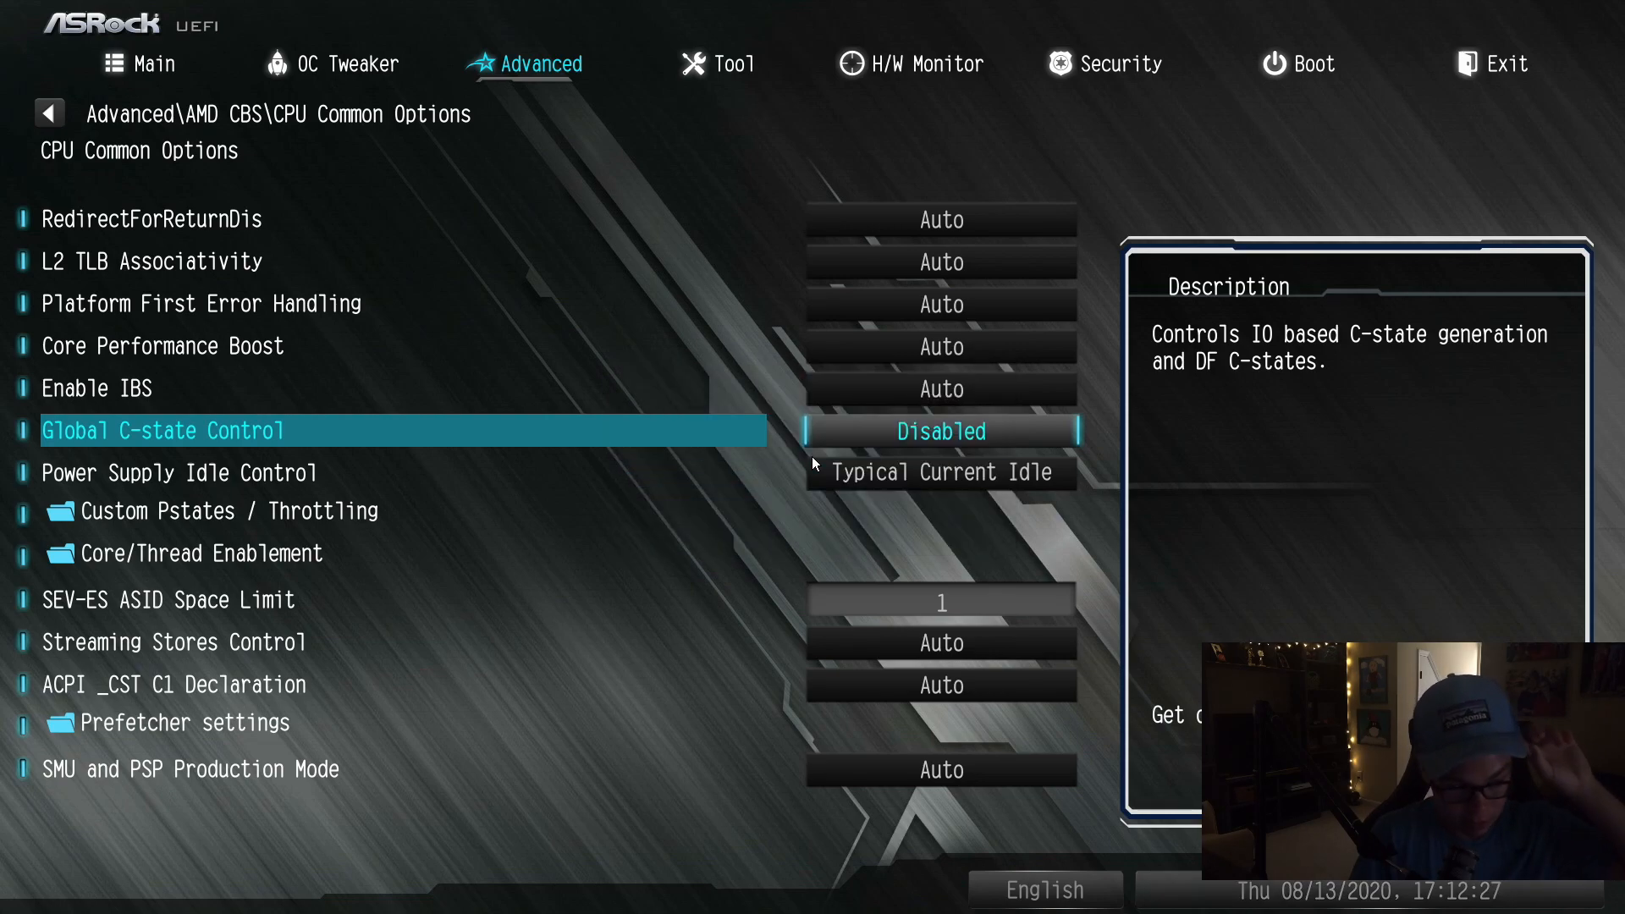
Review the CPU Common Options from Power Supply Idle Control through SMU and PSP Production Mode.
key("Down")
key("Down")
key("Down")
key("Down")
key("Down")
key("Down")
key("Down")
key("Down")
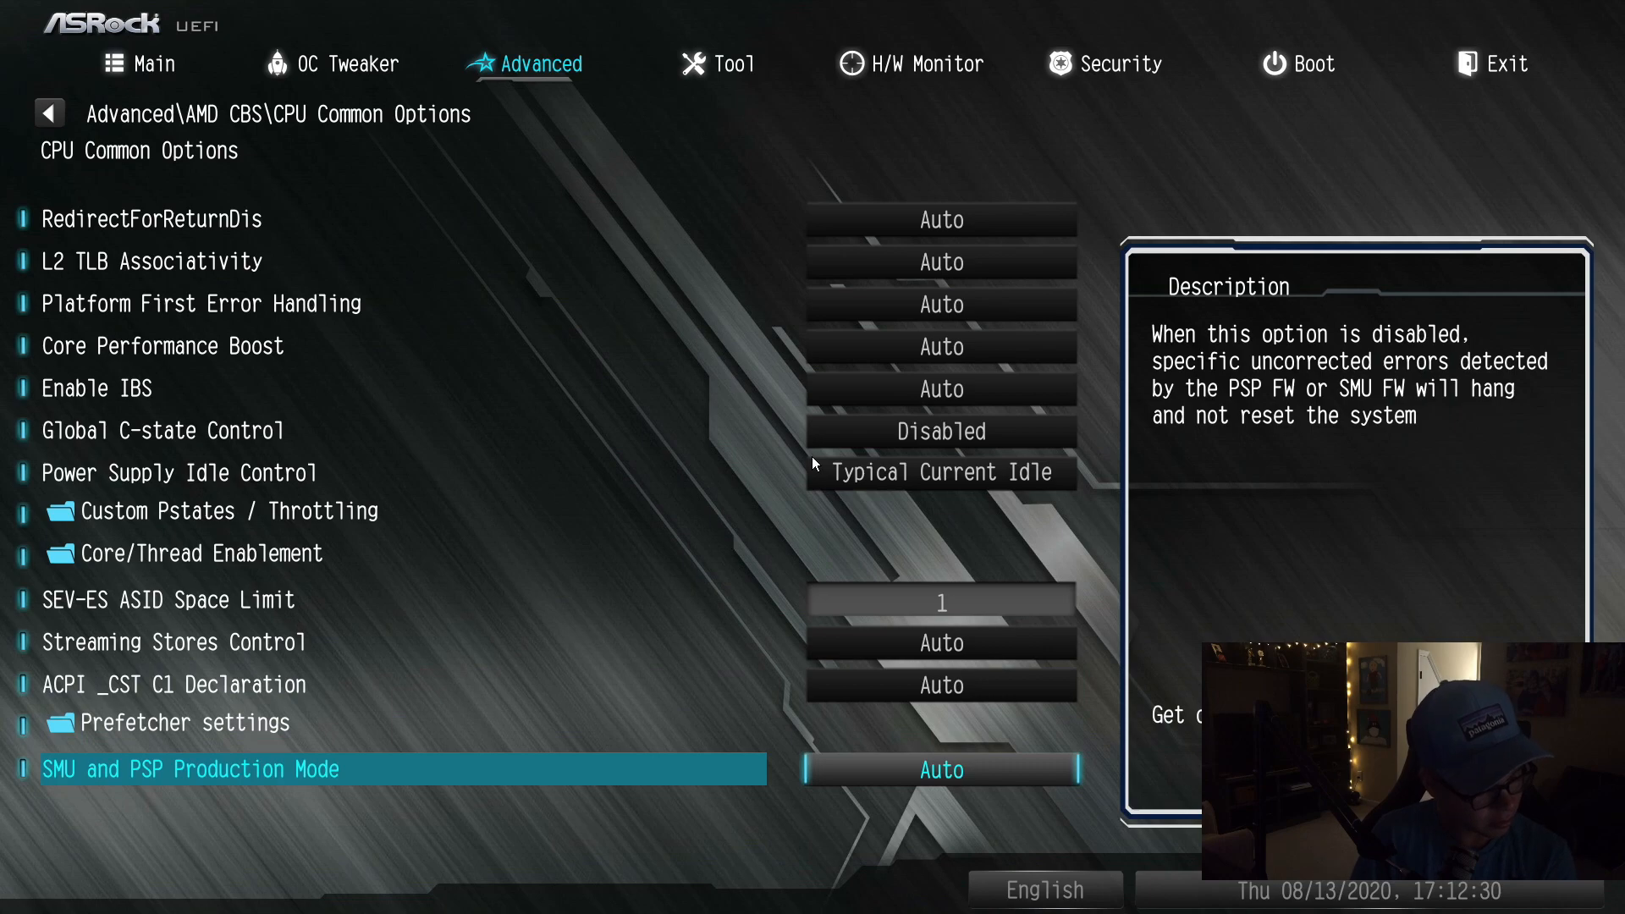
Inspect the L1 and L2 Stream HW Prefetcher options in Prefetcher settings and return to CPU Common Options.
key("Up")
key("Up")
key("Up")
key("Up")
key("Up")
key("Down")
key("Down")
key("Down")
key("Up")
key("Down")
key("Down")
key("Return")
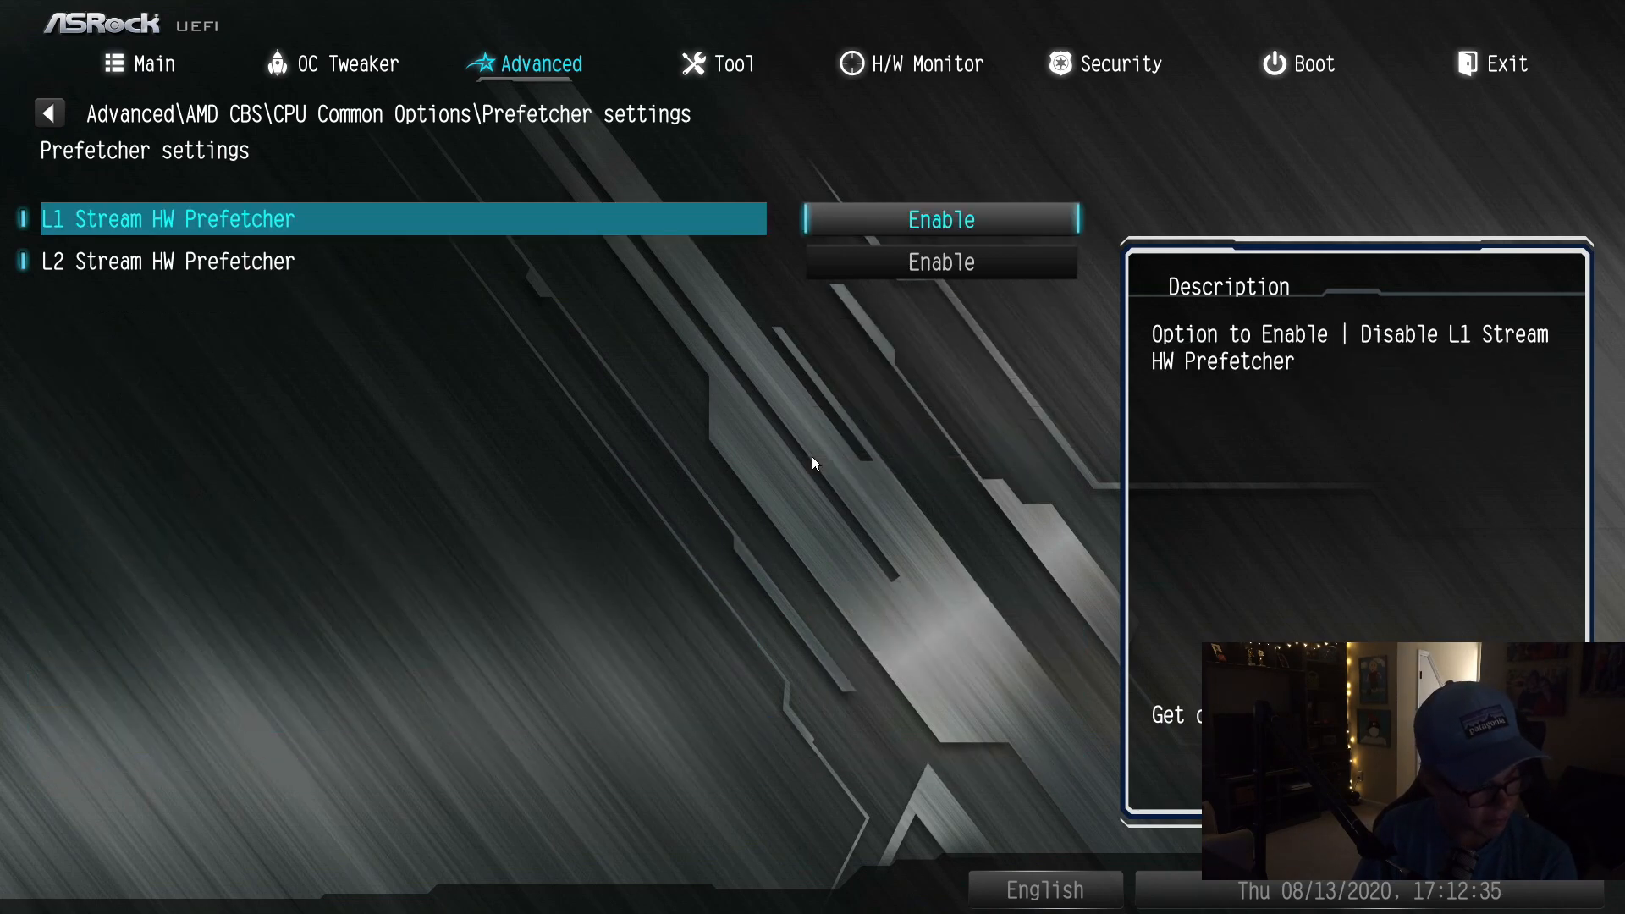
key("Escape")
Open Custom Pstates / Throttling and accept its terms to reach the Pstate settings.
key("Up")
key("Up")
key("Up")
key("Up")
key("Up")
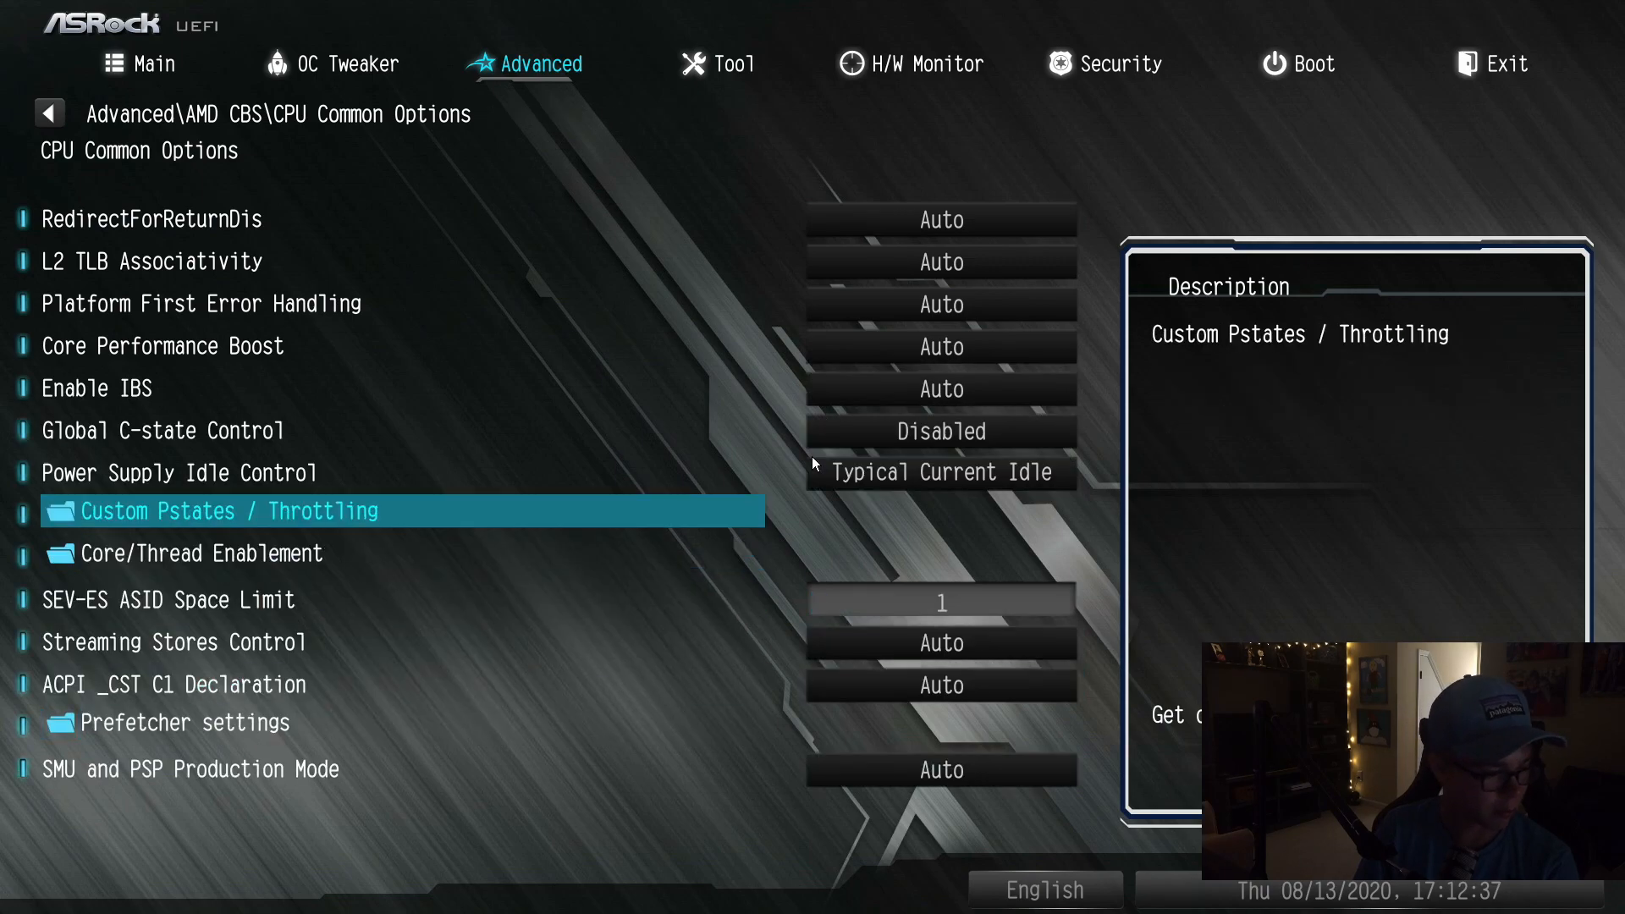
key("Return")
key("Down")
key("Return")
Examine the Custom Pstate values and the Relaxed EDC throttling setting, and return to CPU Common Options.
key("Down")
key("Down")
key("Down")
key("Down")
key("Down")
key("Down")
key("Down")
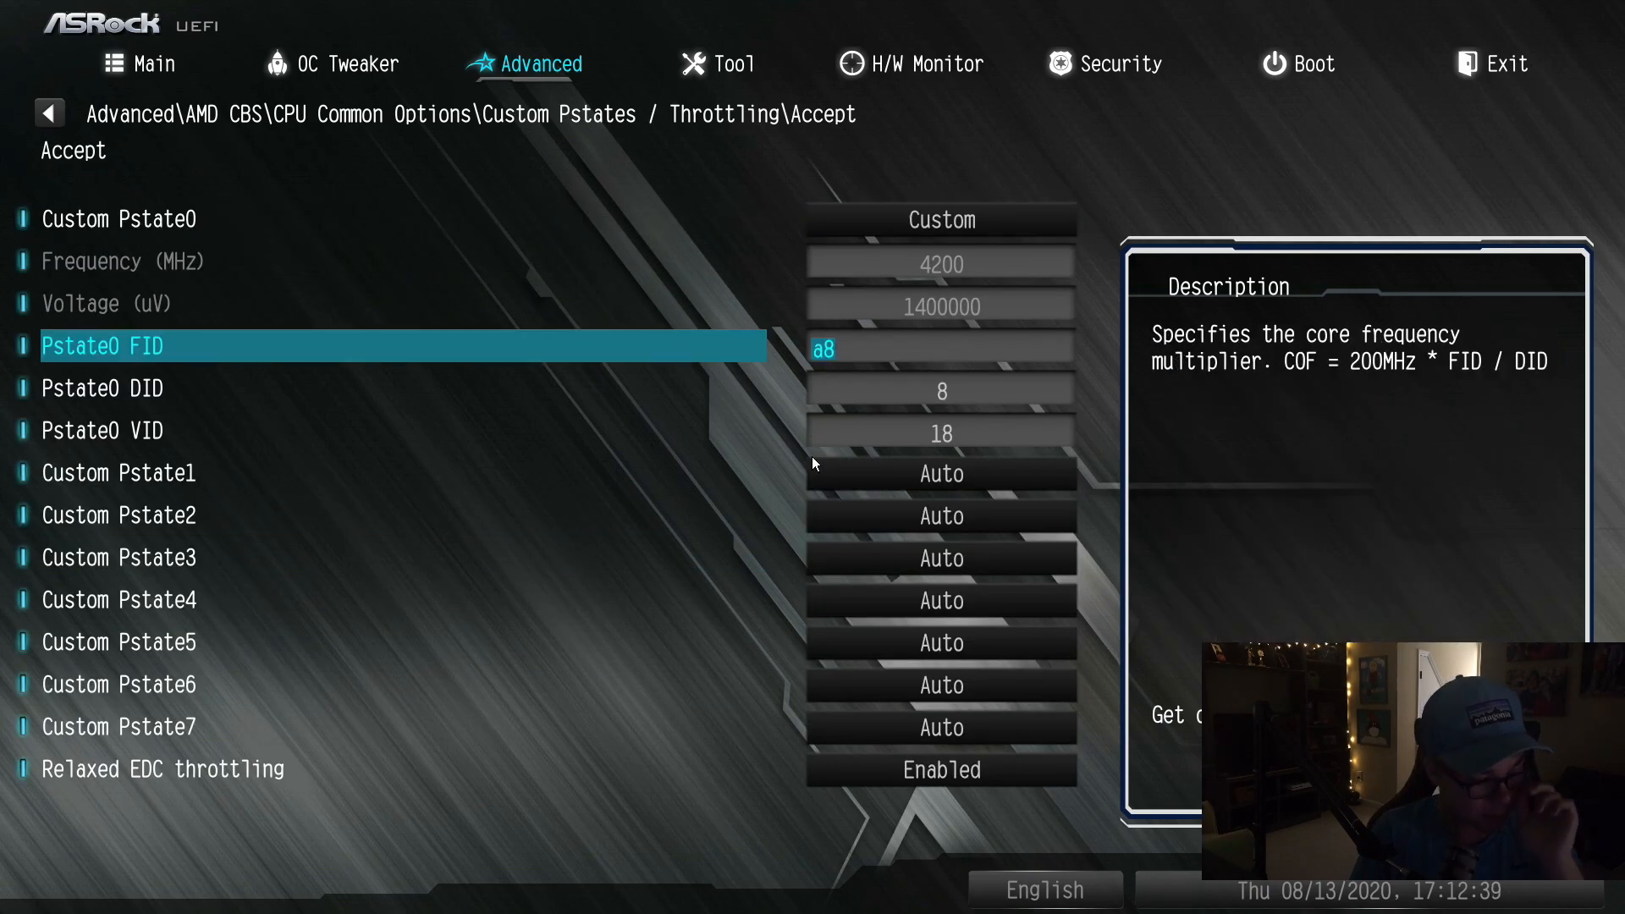
key("Down")
key("Down")
key("Down")
key("Down")
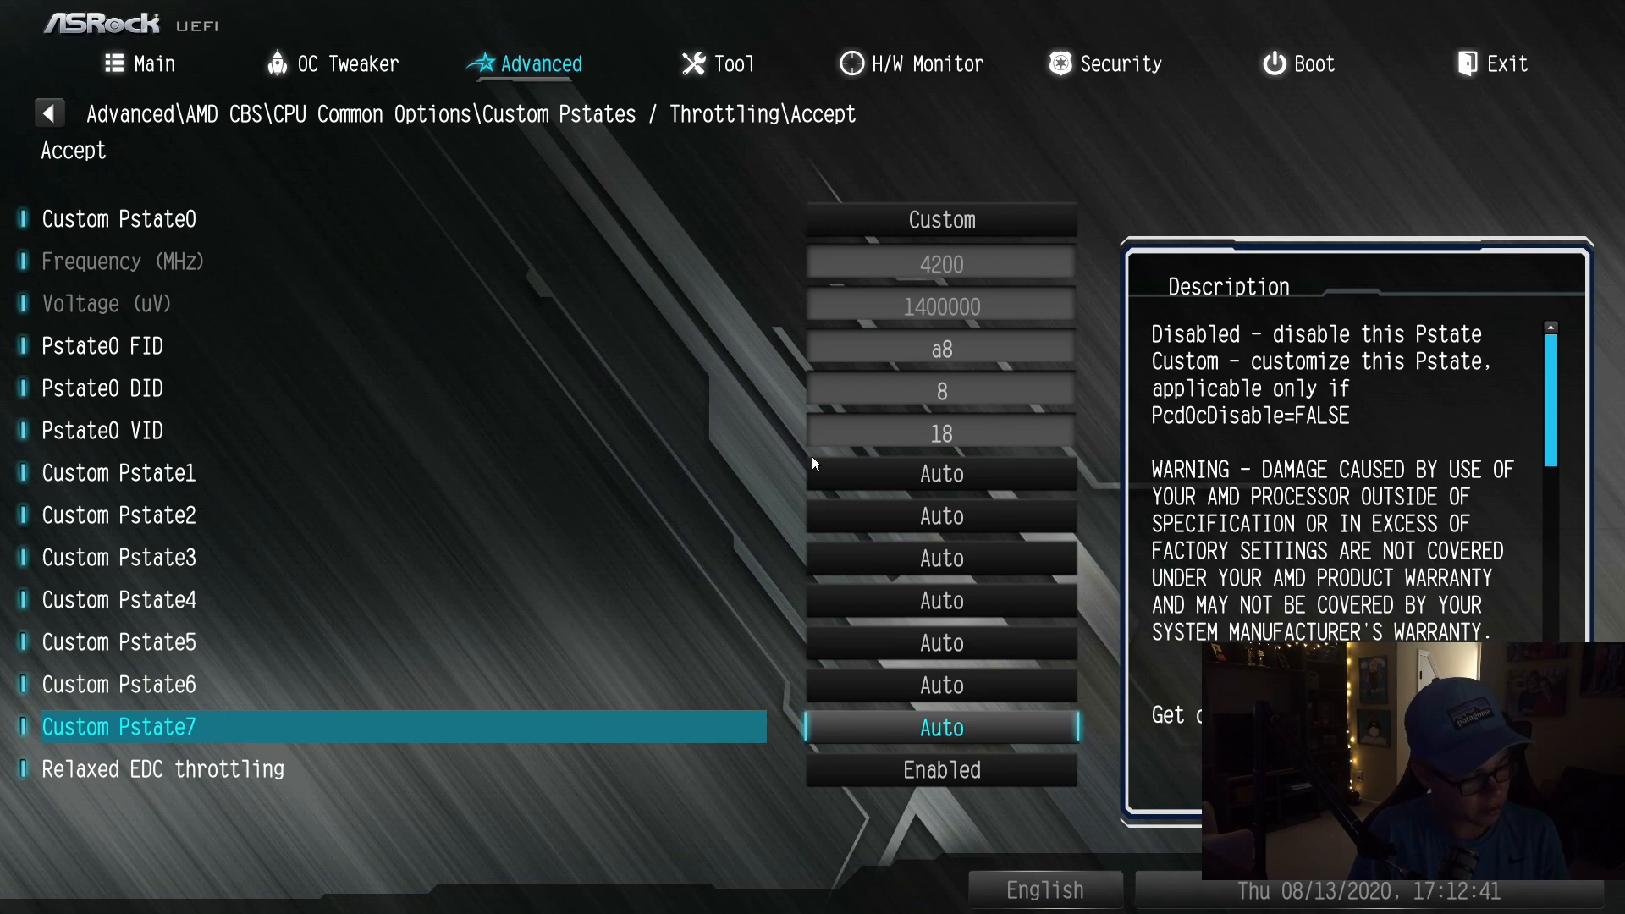
key("Return")
key("Return")
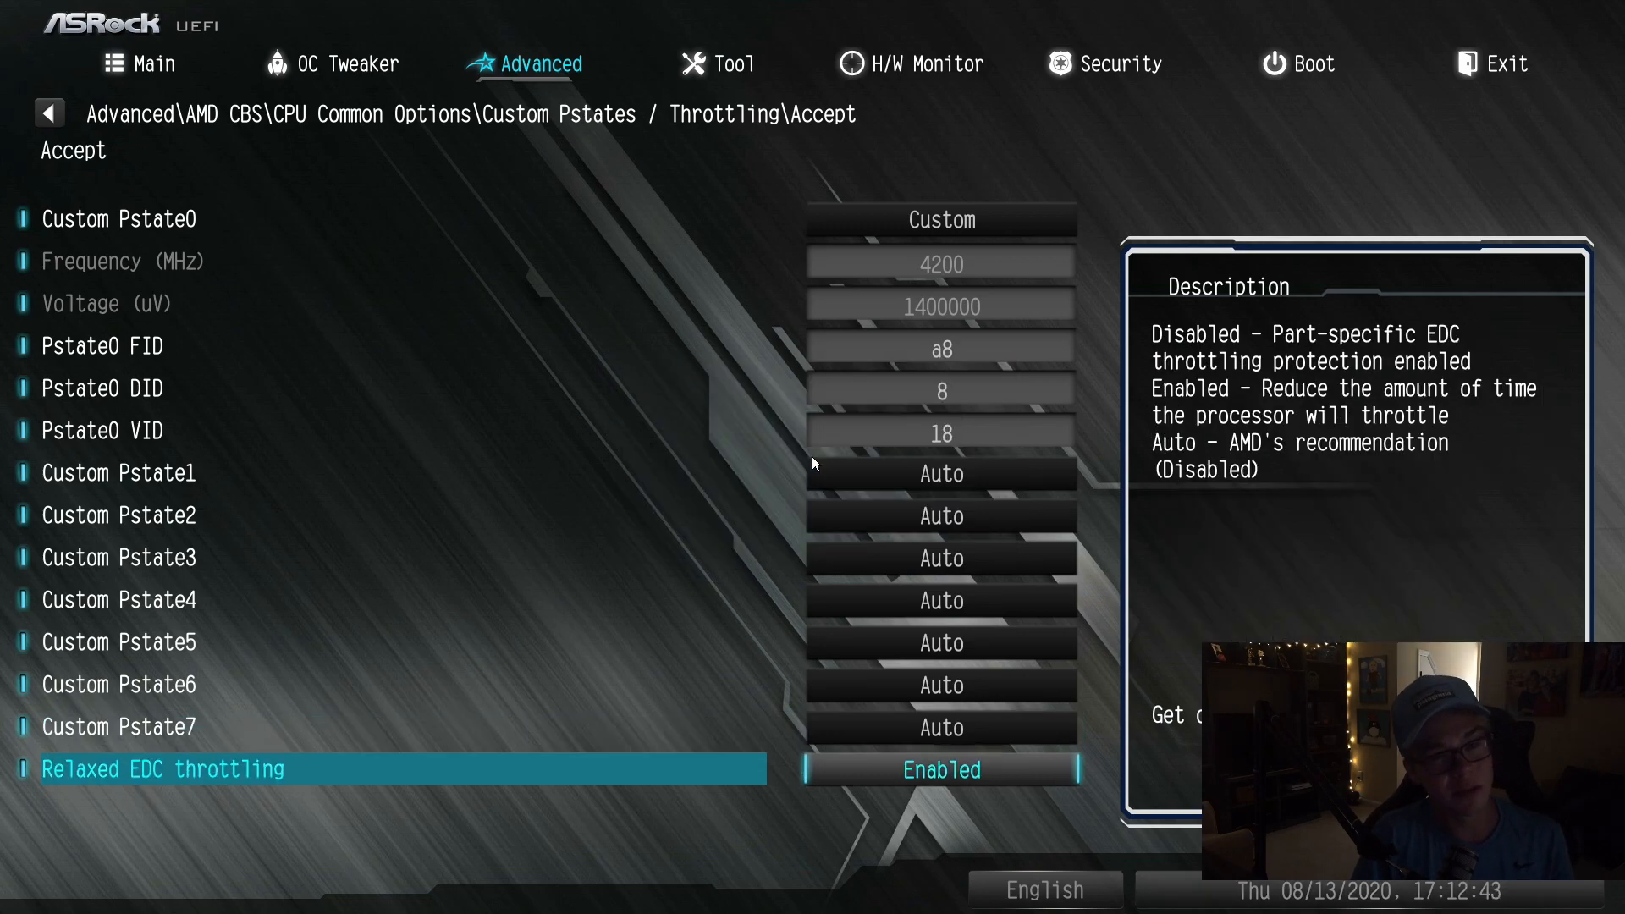
key("Escape")
key("Escape")
Leave CPU Common Options, look into the next AMD CBS submenu and move on to UMC Common Options.
key("Down")
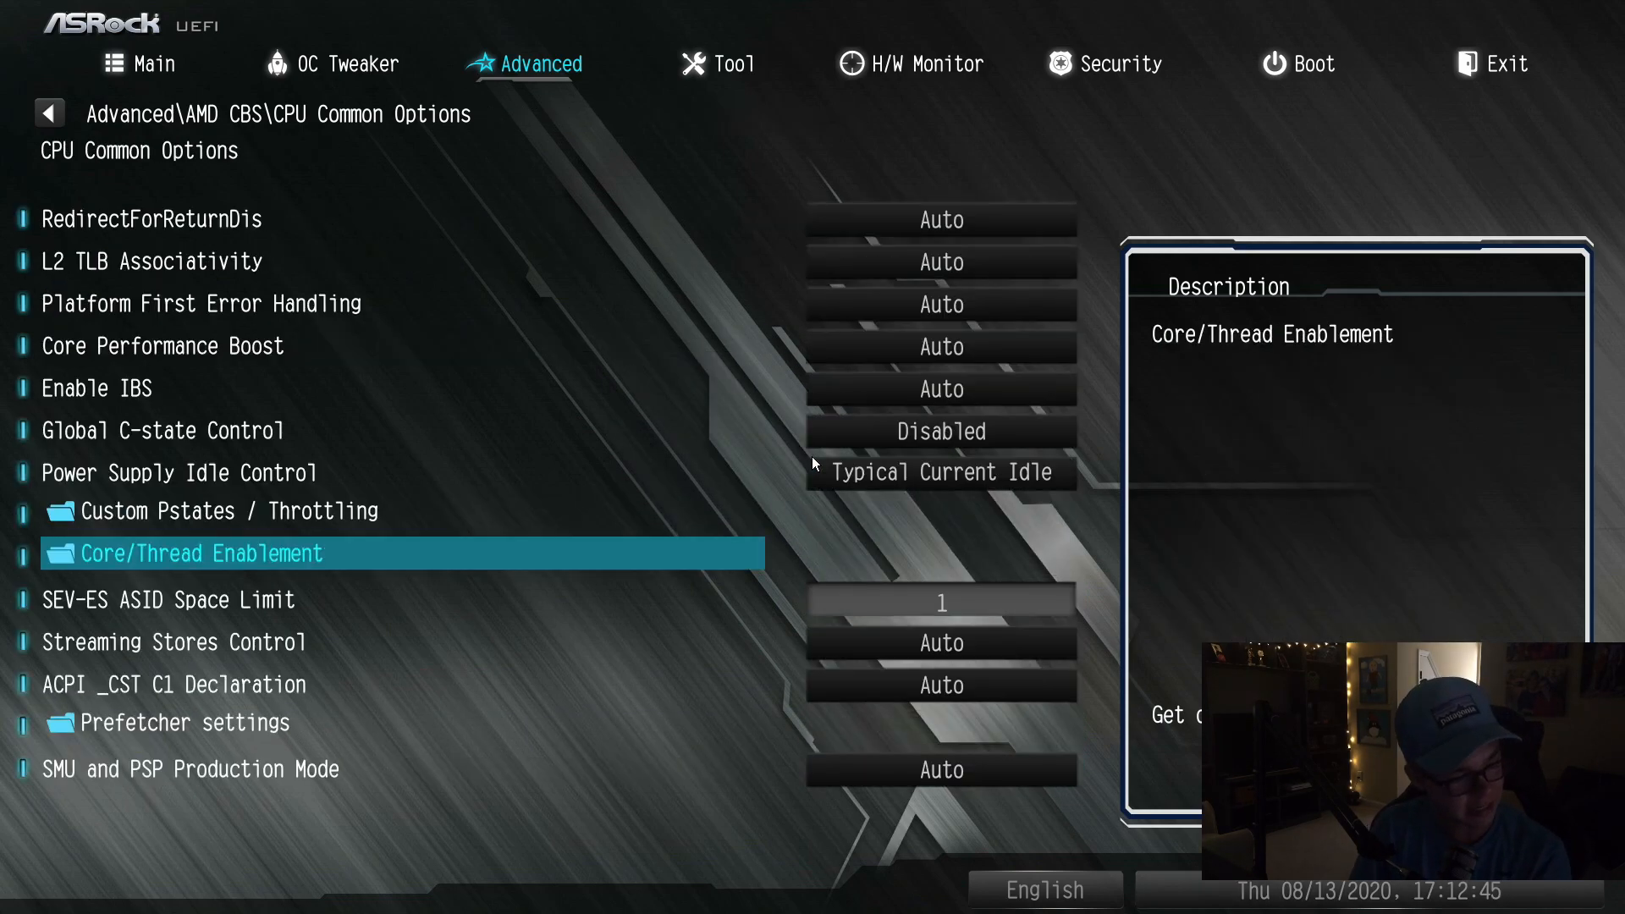
key("Down")
key("Escape")
key("Down")
key("Down")
key("Return")
key("Escape")
key("Down")
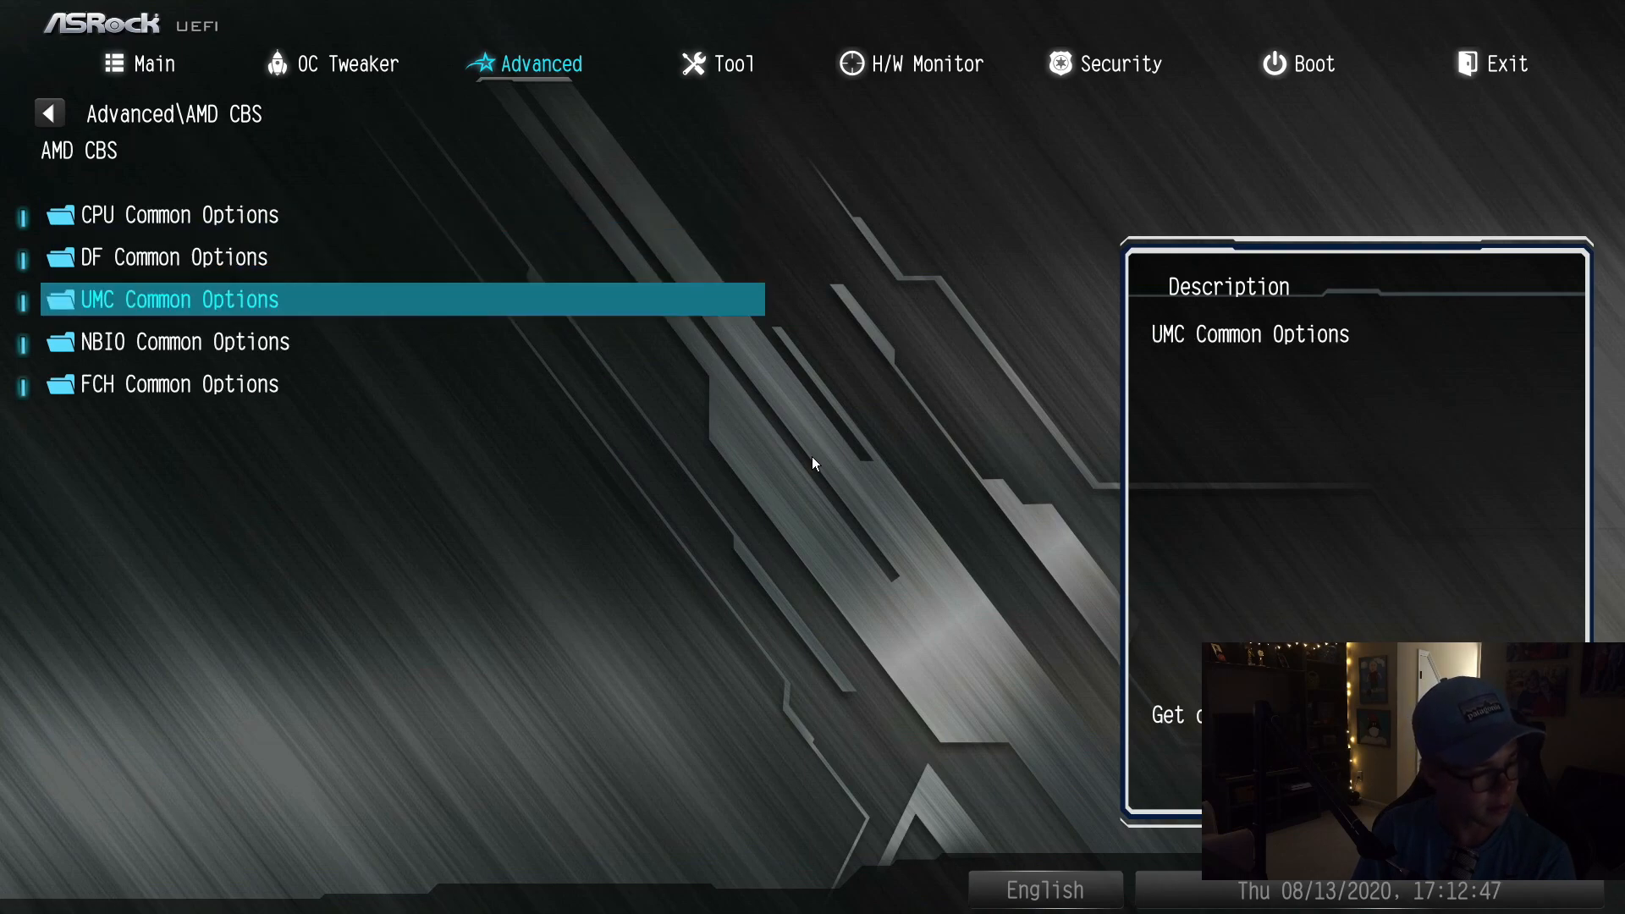
Examine the Determinism Slider and neighbouring settings in NBIO Common Options, and return to the Advanced page at AMD PBS.
key("Down")
key("Up")
key("Return")
key("Down")
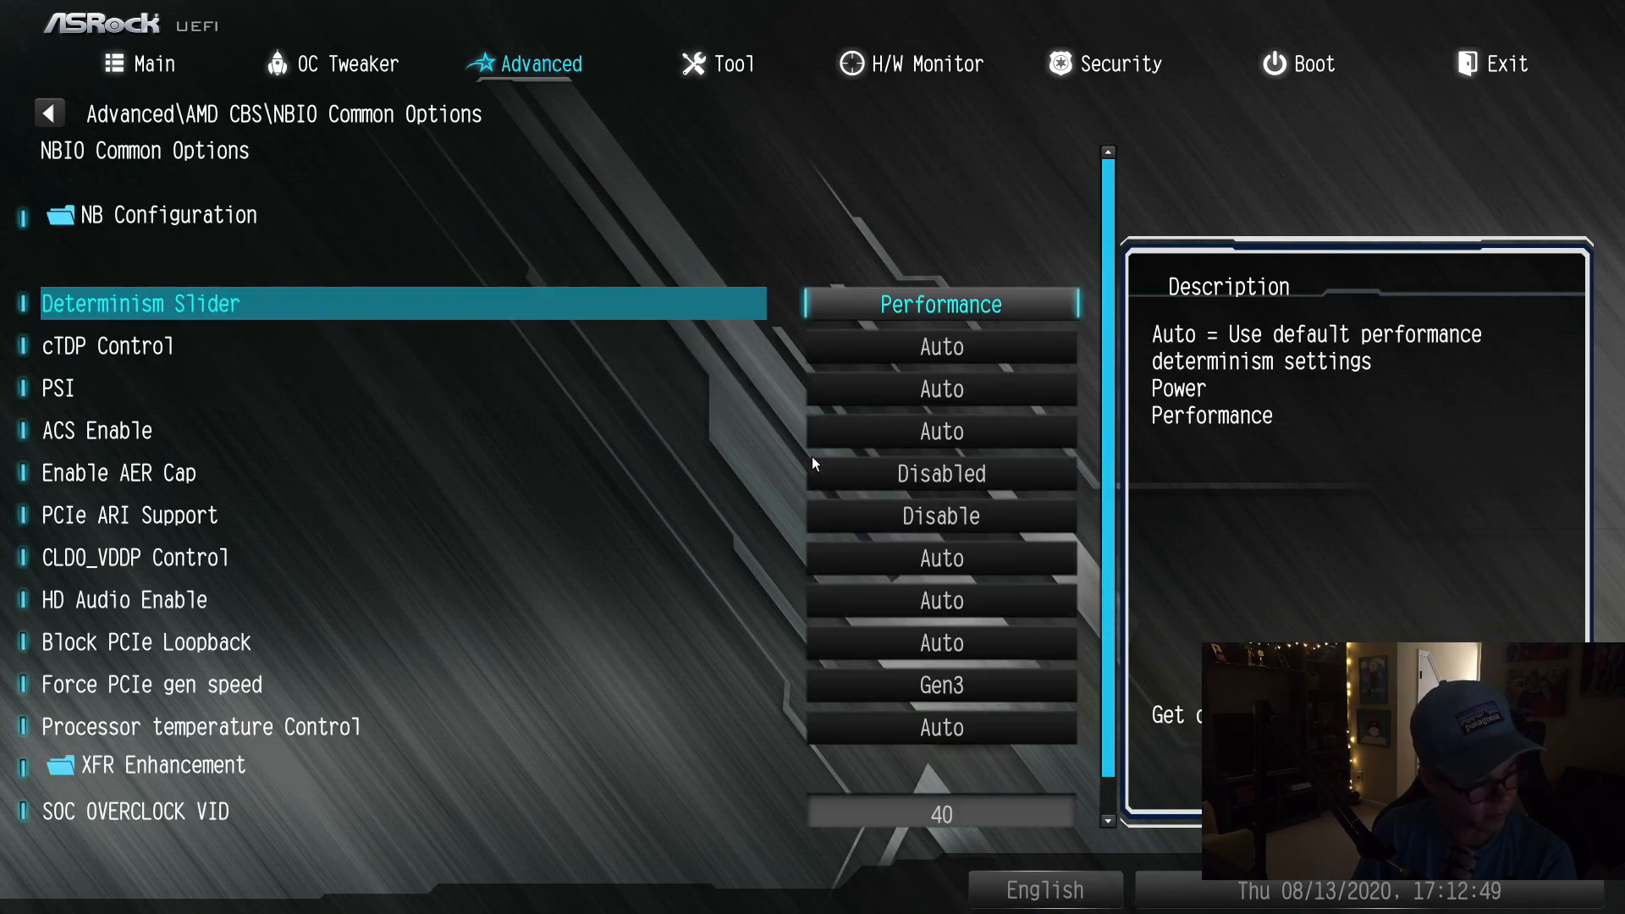
key("Down")
key("Up")
key("Escape")
key("Escape")
key("Down")
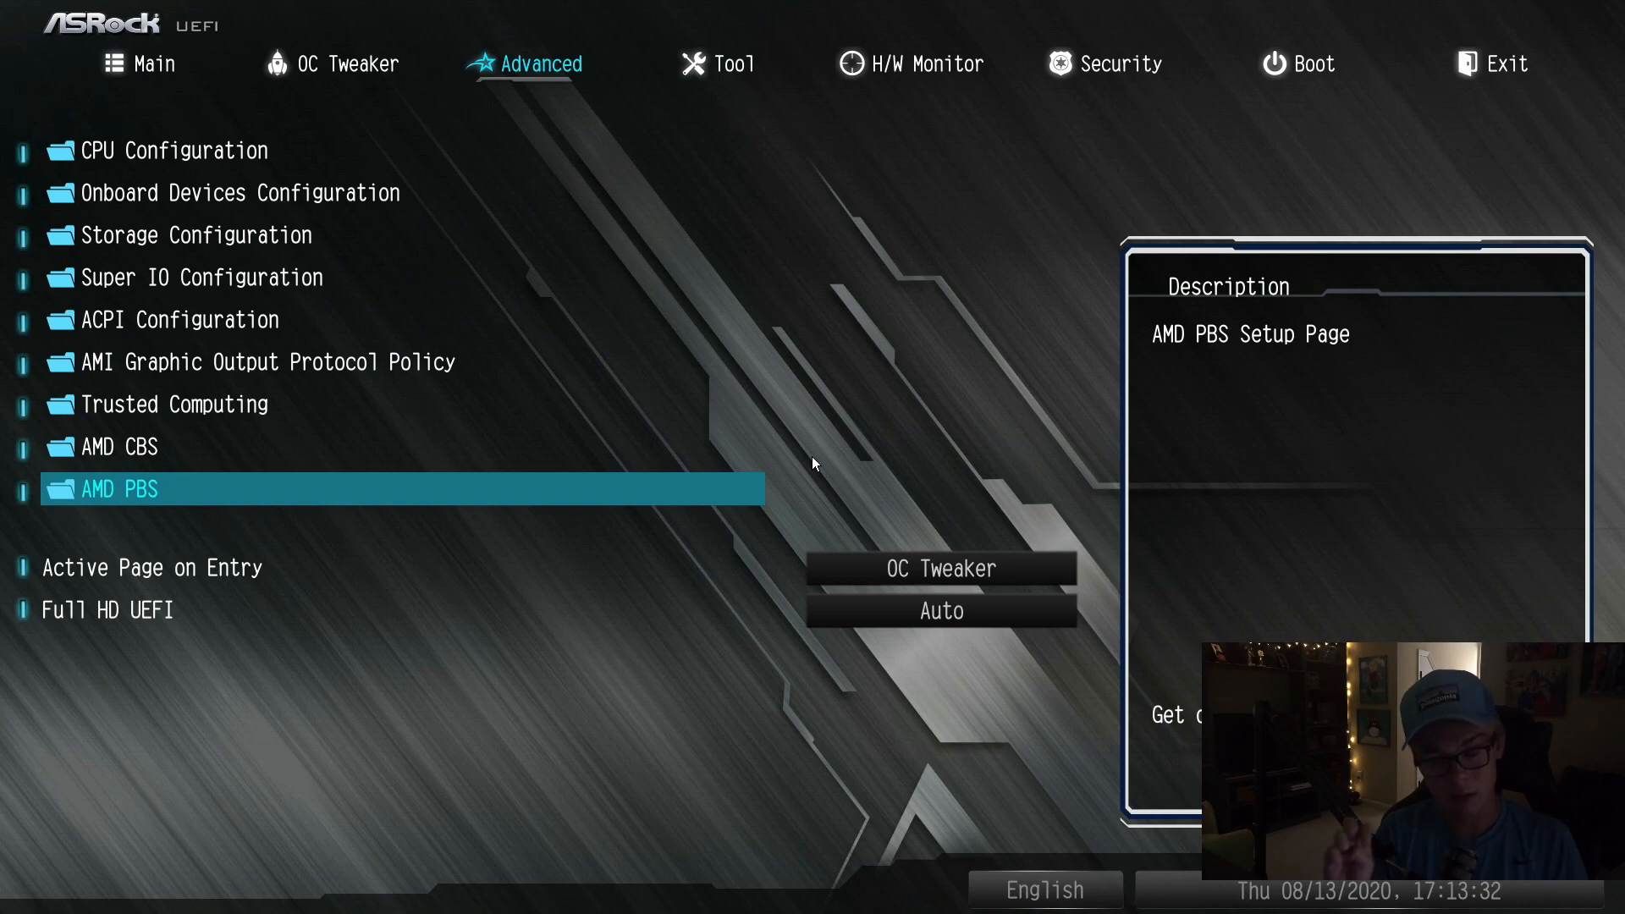
Request Save Changes and Exit and leave the BIOS setup to boot into Windows.
key("Left")
key("Left")
key("Left")
key("Return")
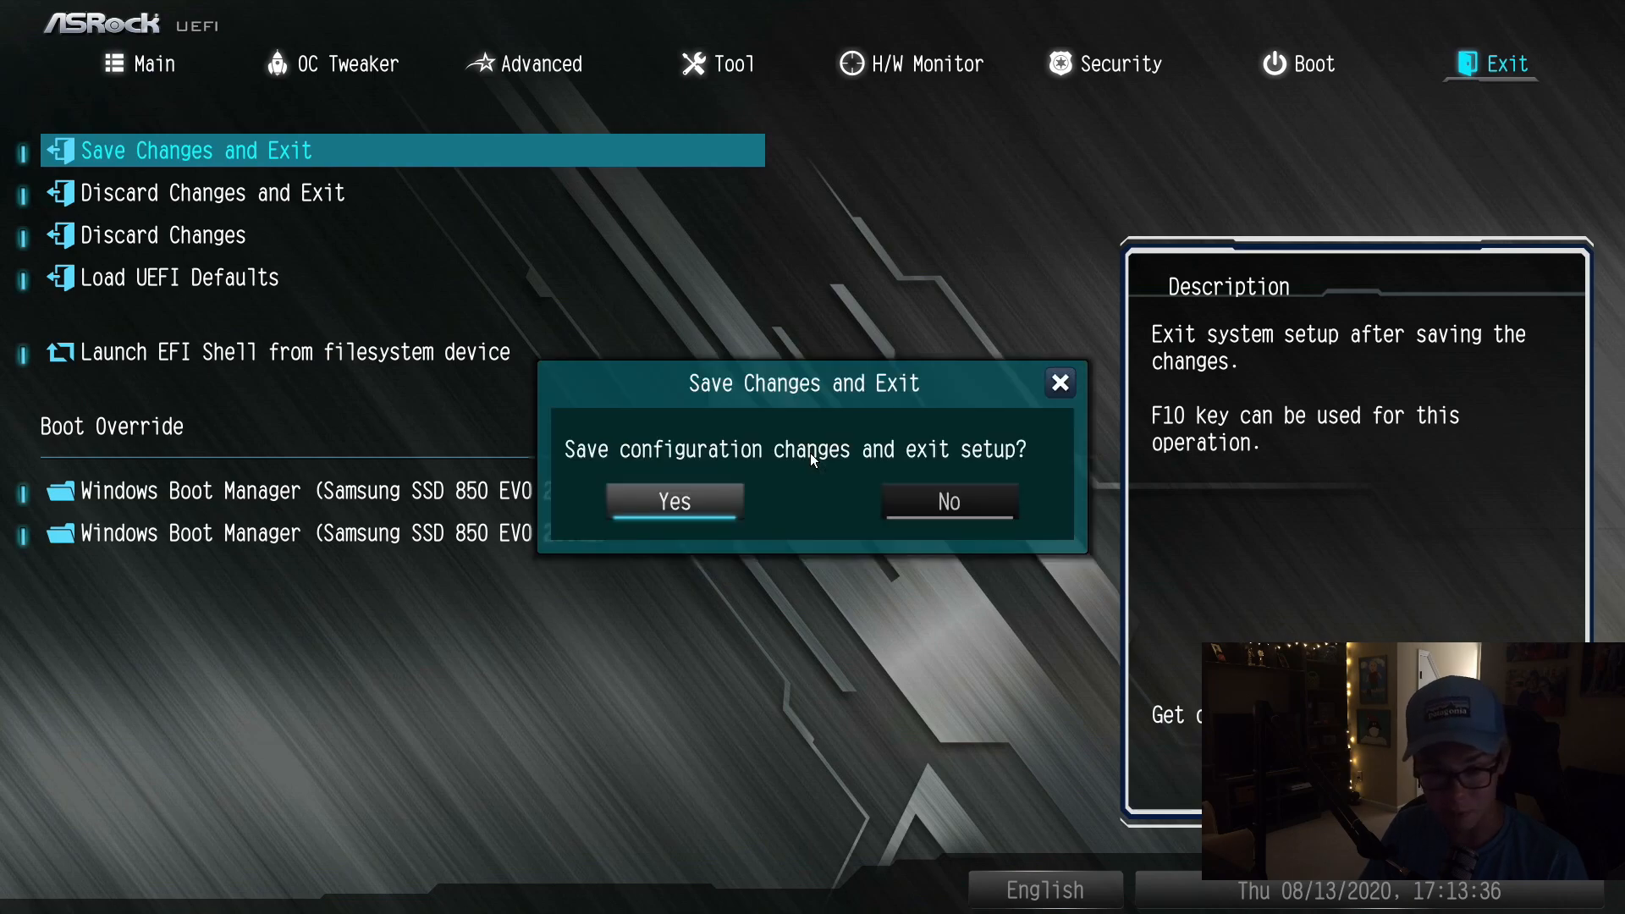
key("Escape")
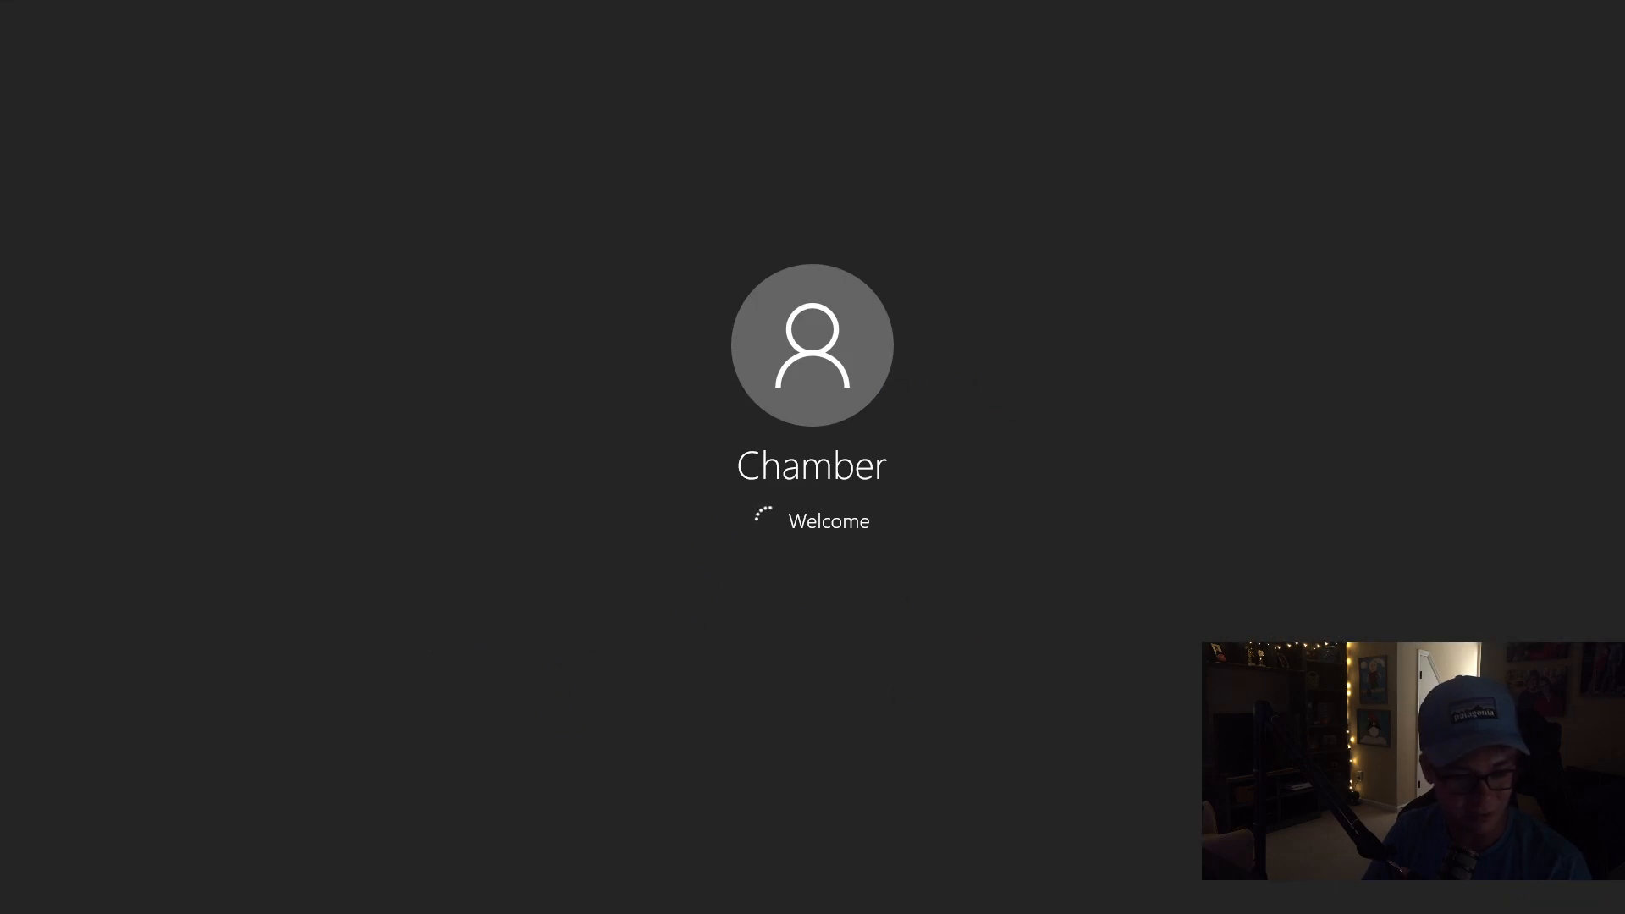
Open the AppData folder with the Run command "appdata" and enter its Local folder.
key("super+r")
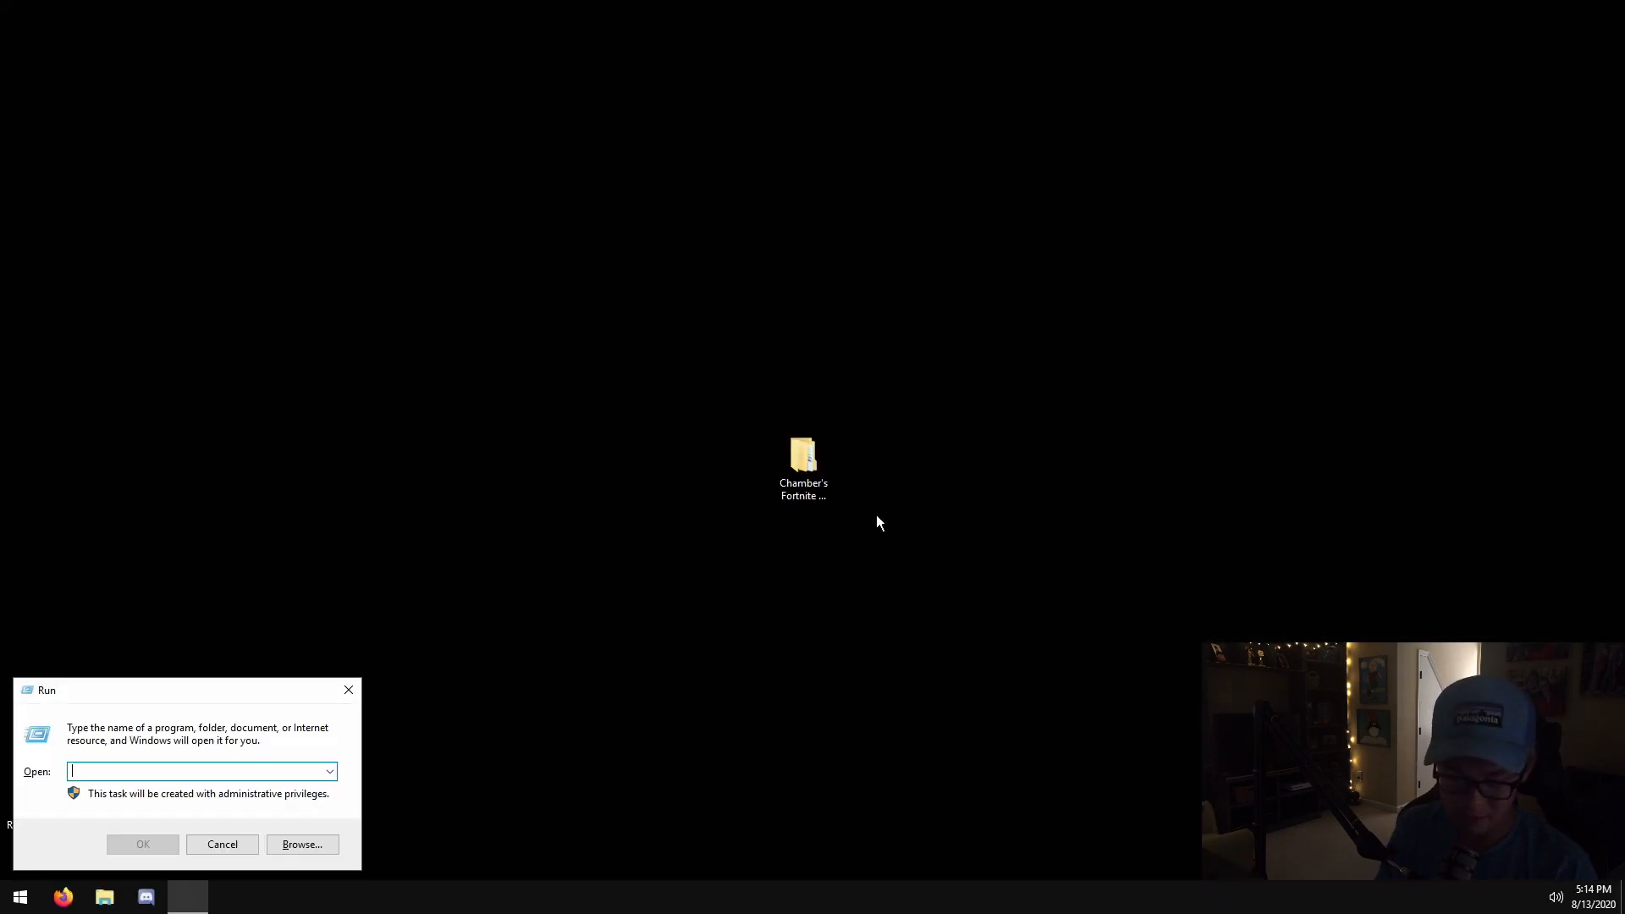
type("app")
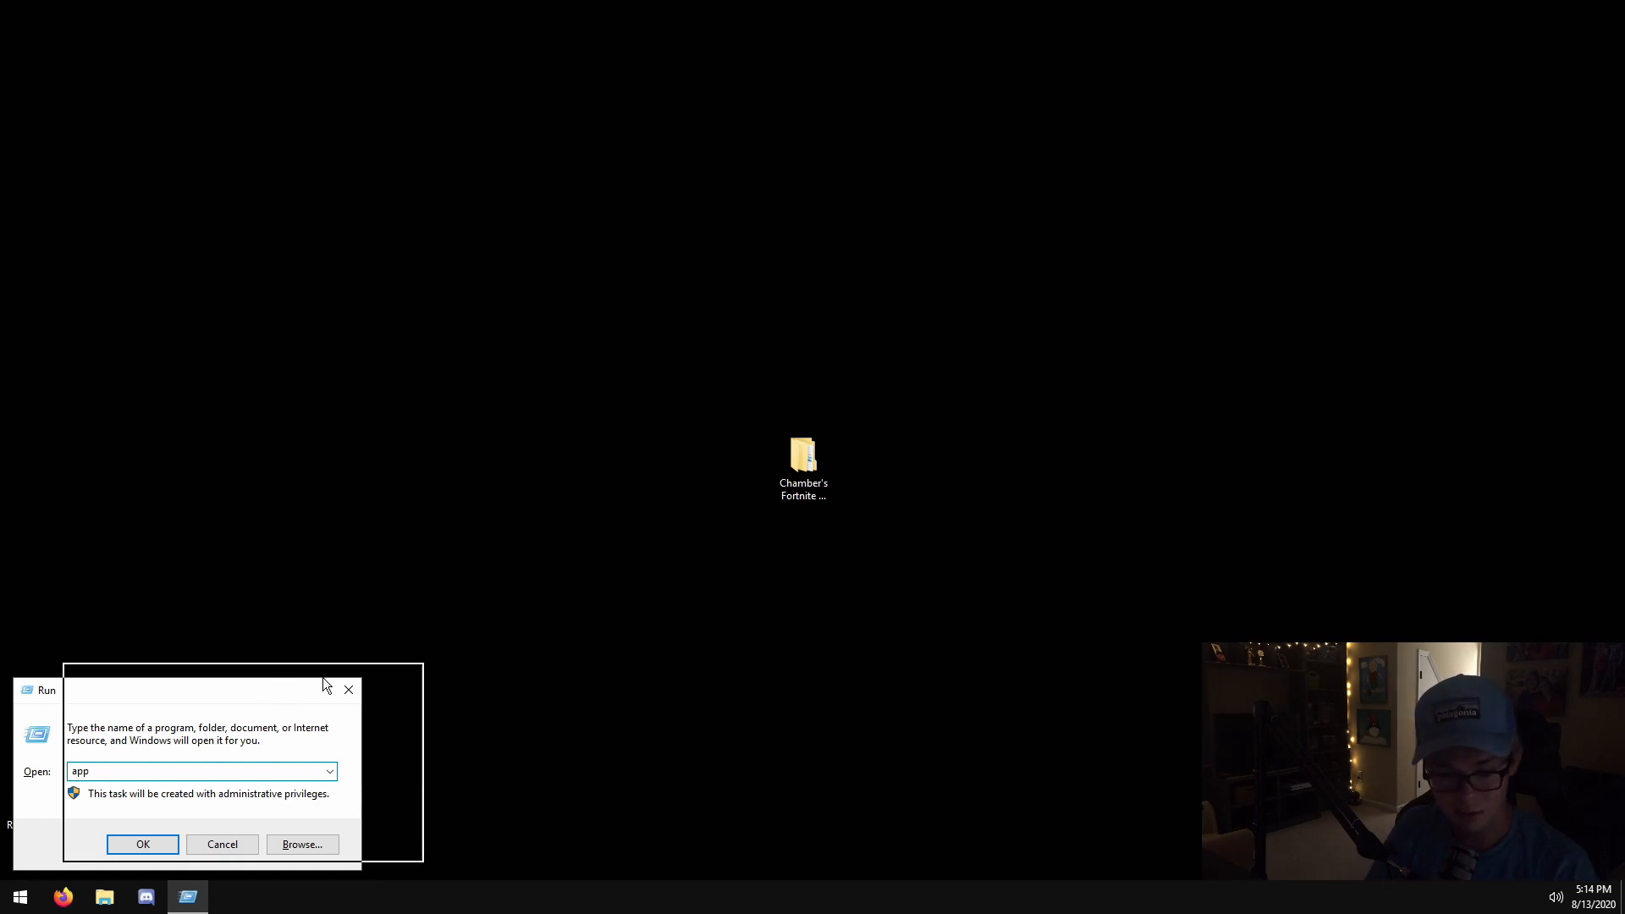
left_click_drag(282, 692, 1041, 383)
type("data")
key("Return")
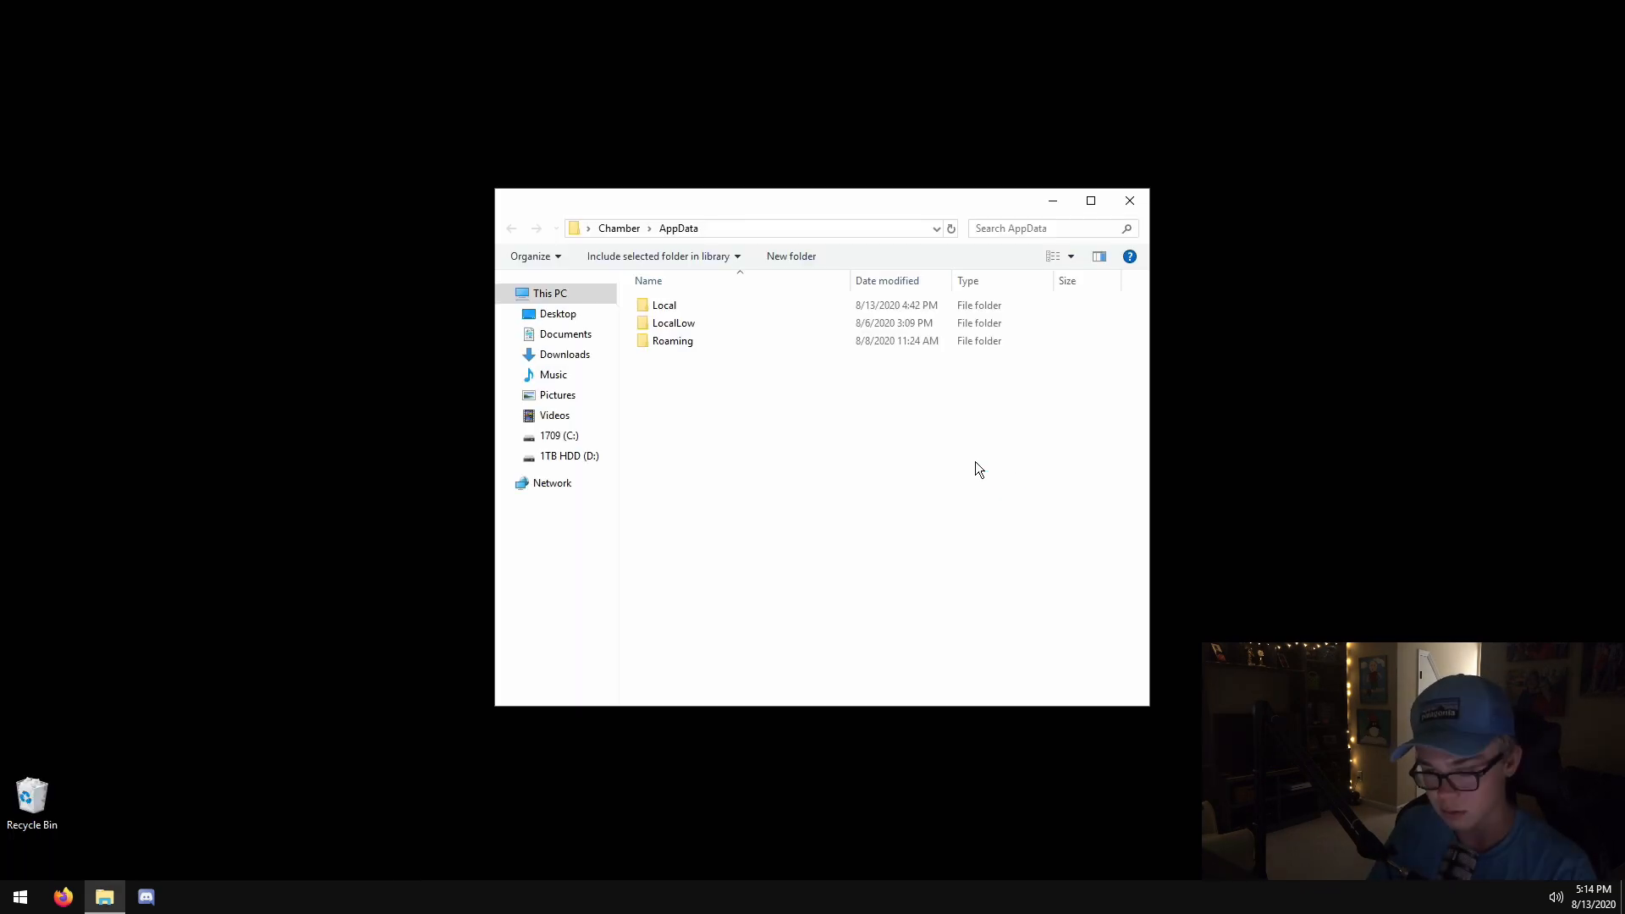
double_click(643, 306)
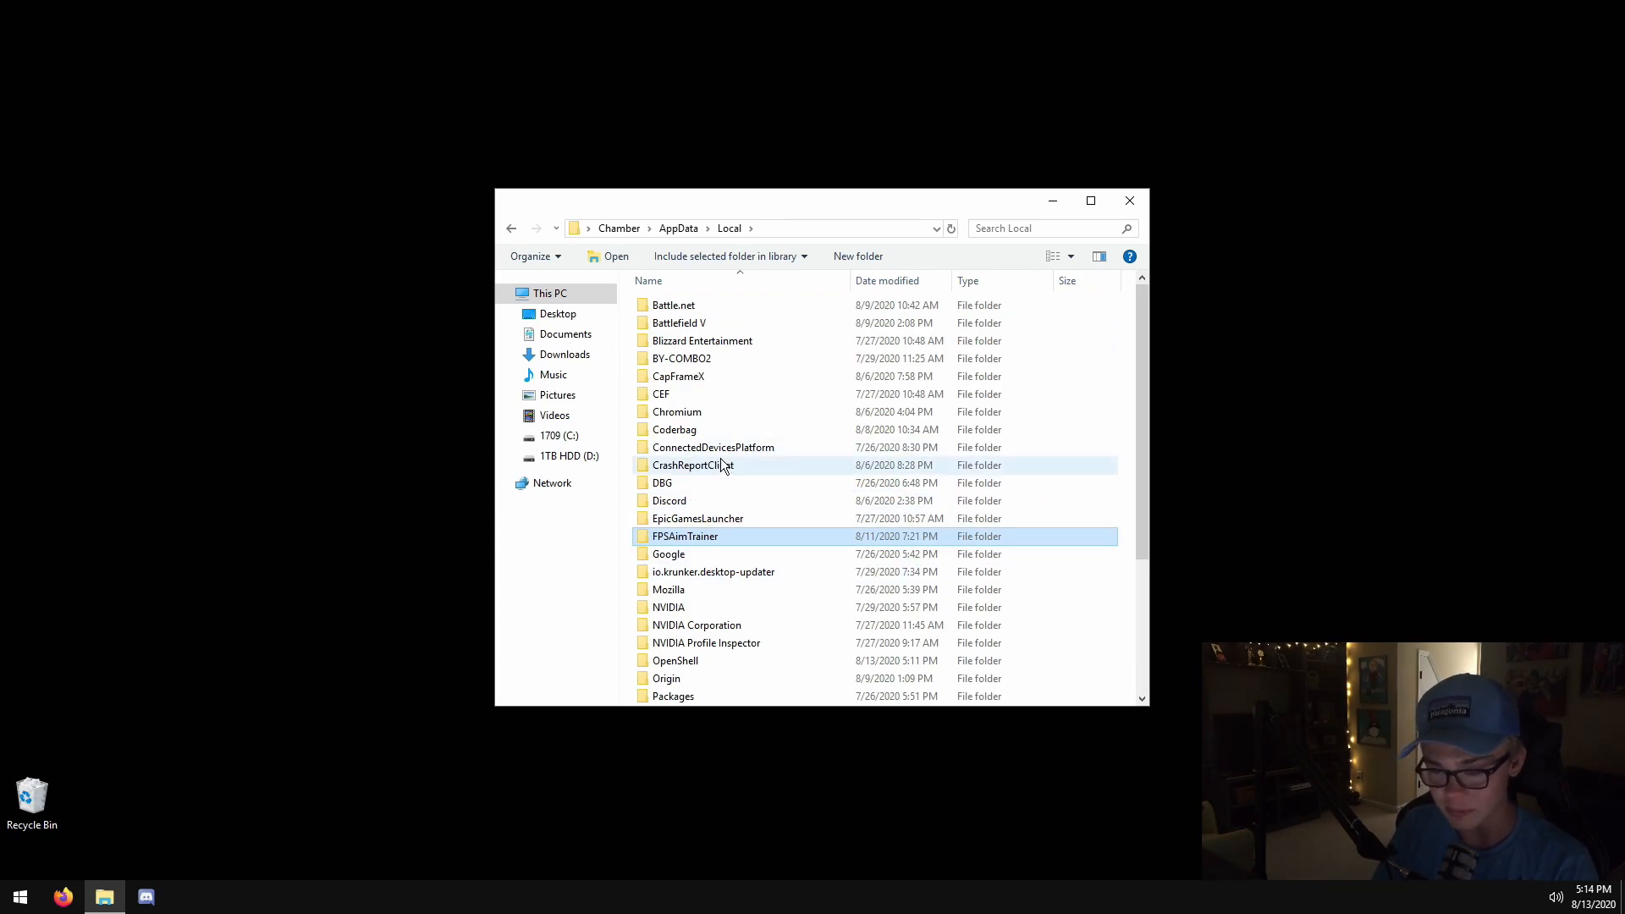
key("ctrl+f")
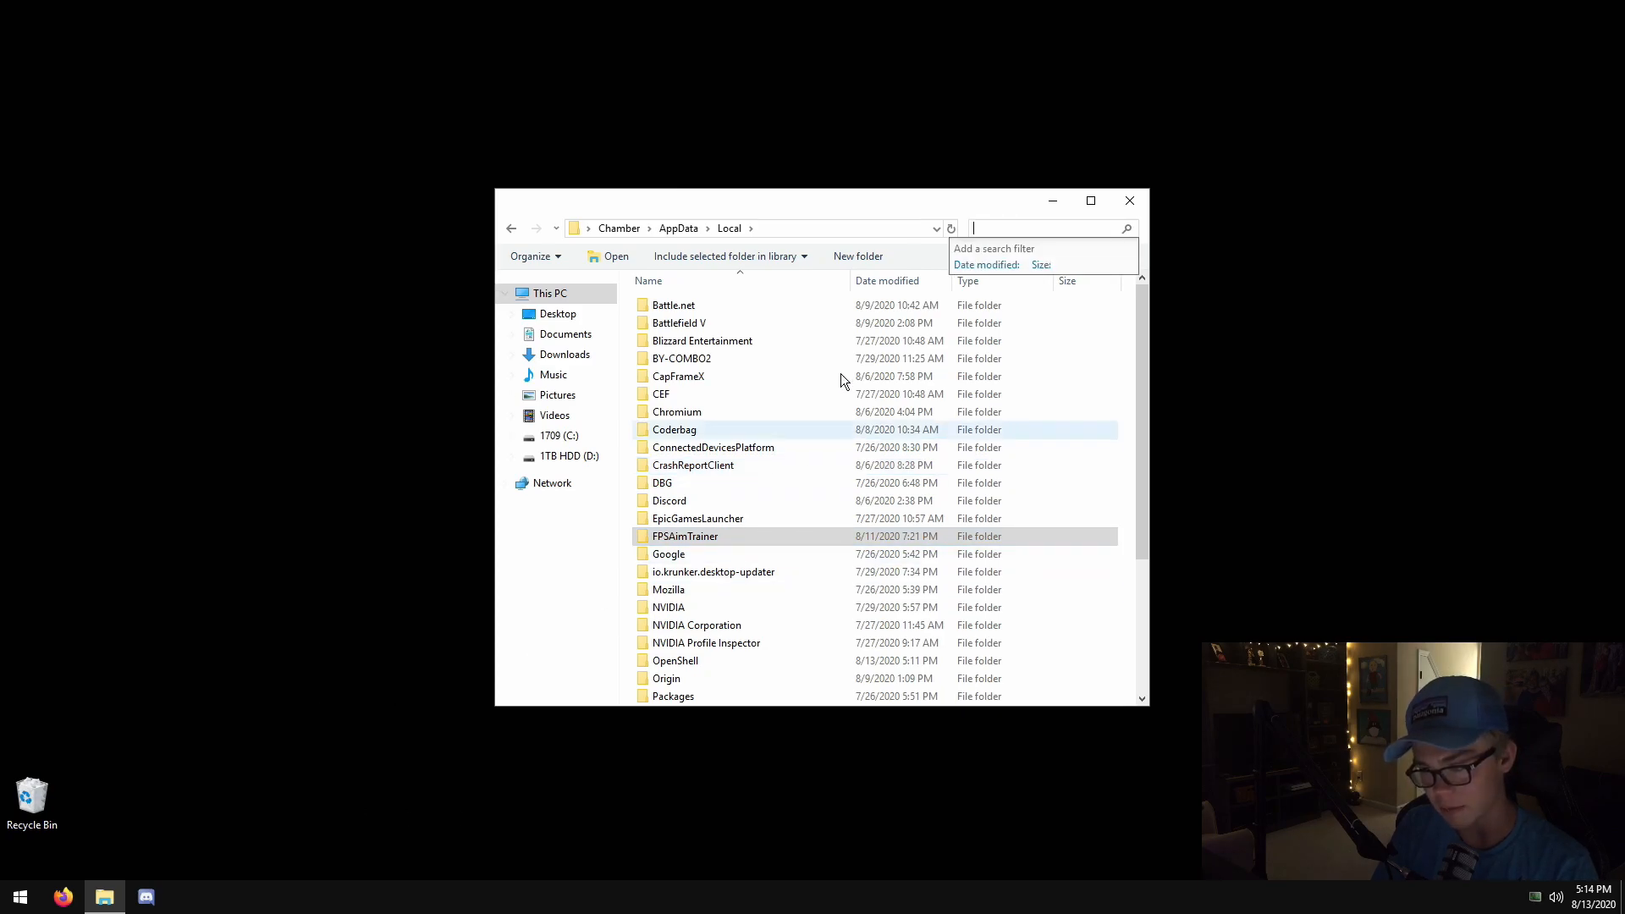
Copy the FortniteGame folder from the Fortnite Booster's 5 Game Config folder into AppData\Local.
left_click_drag(944, 198, 1405, 172)
double_click(806, 470)
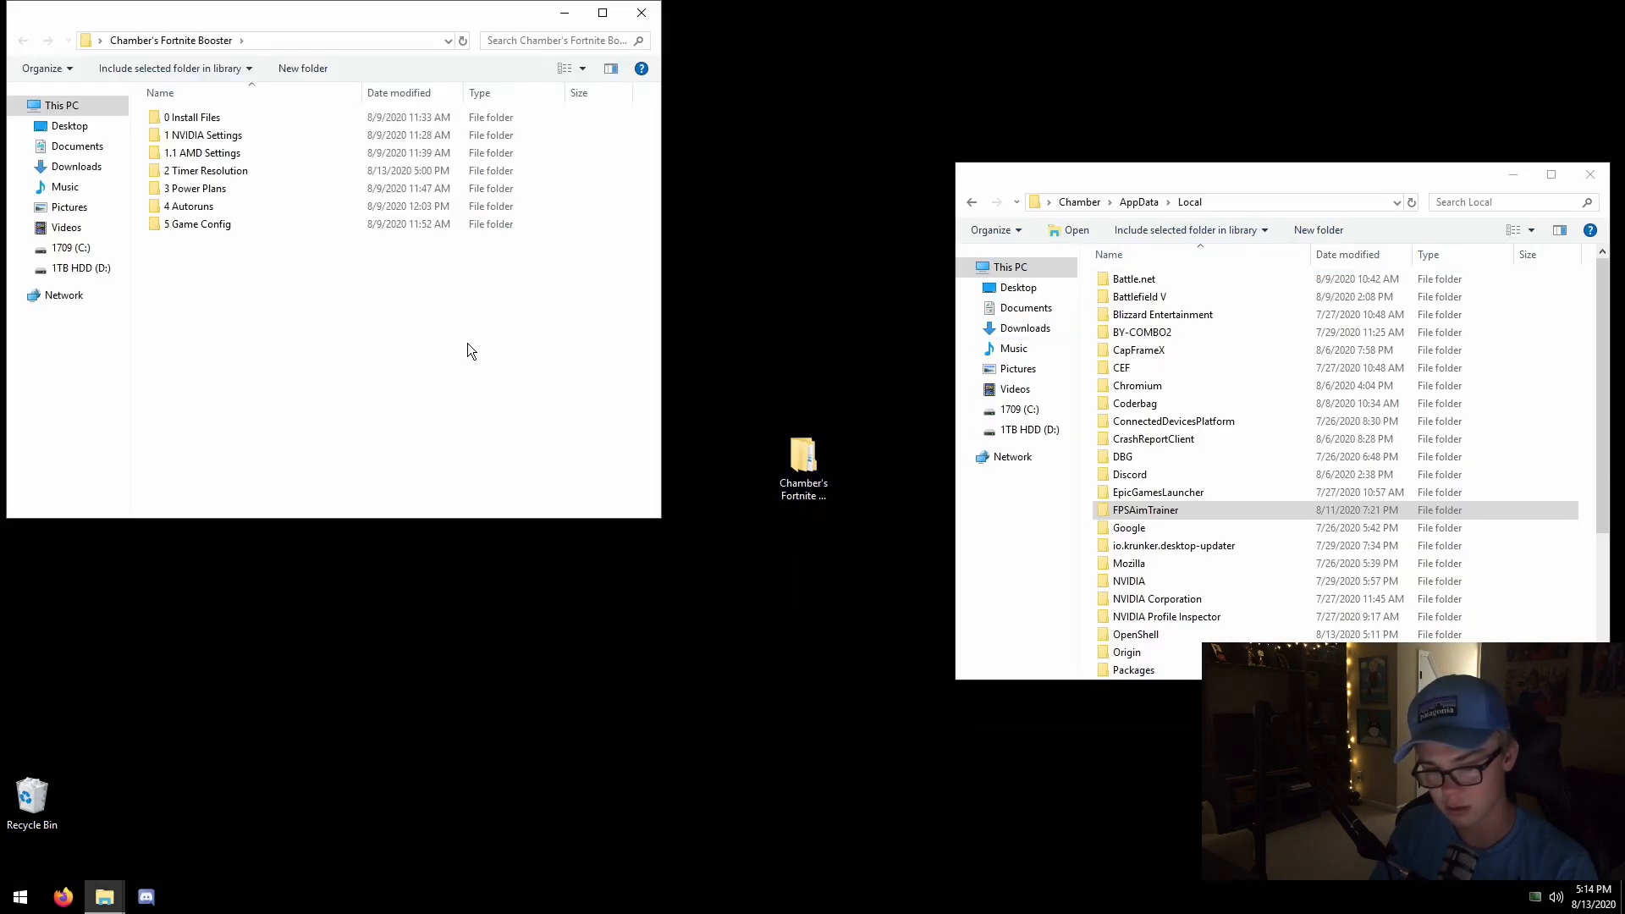
left_click_drag(119, 16, 332, 128)
double_click(398, 335)
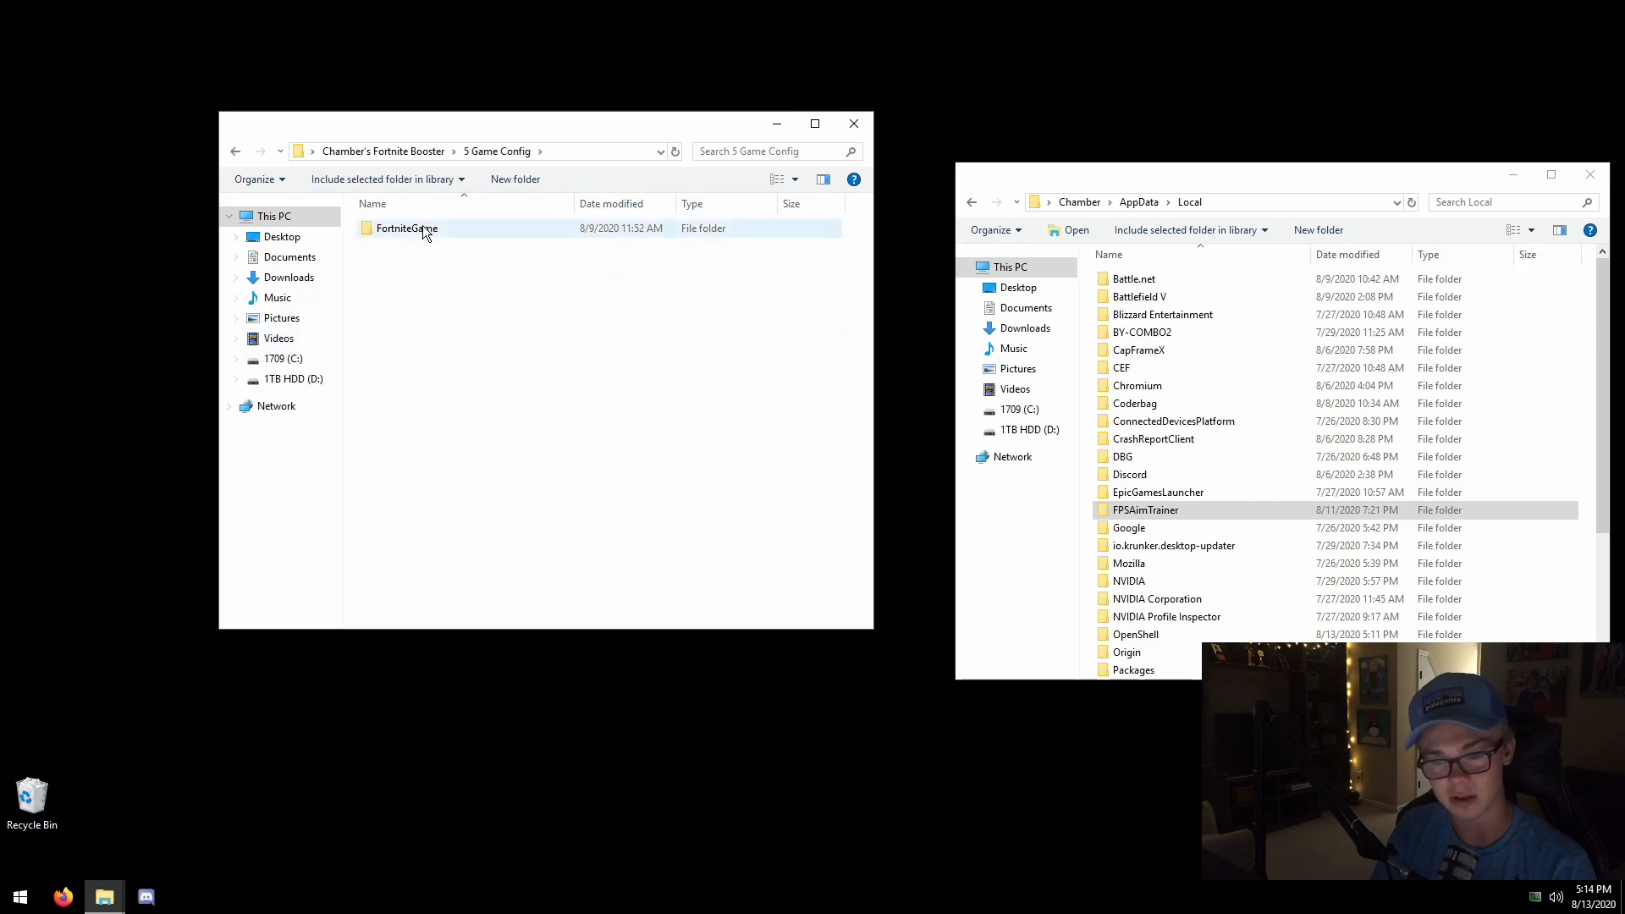
left_click(422, 226)
left_click_drag(1233, 174, 780, 128)
left_click(1124, 393)
key("ctrl+v")
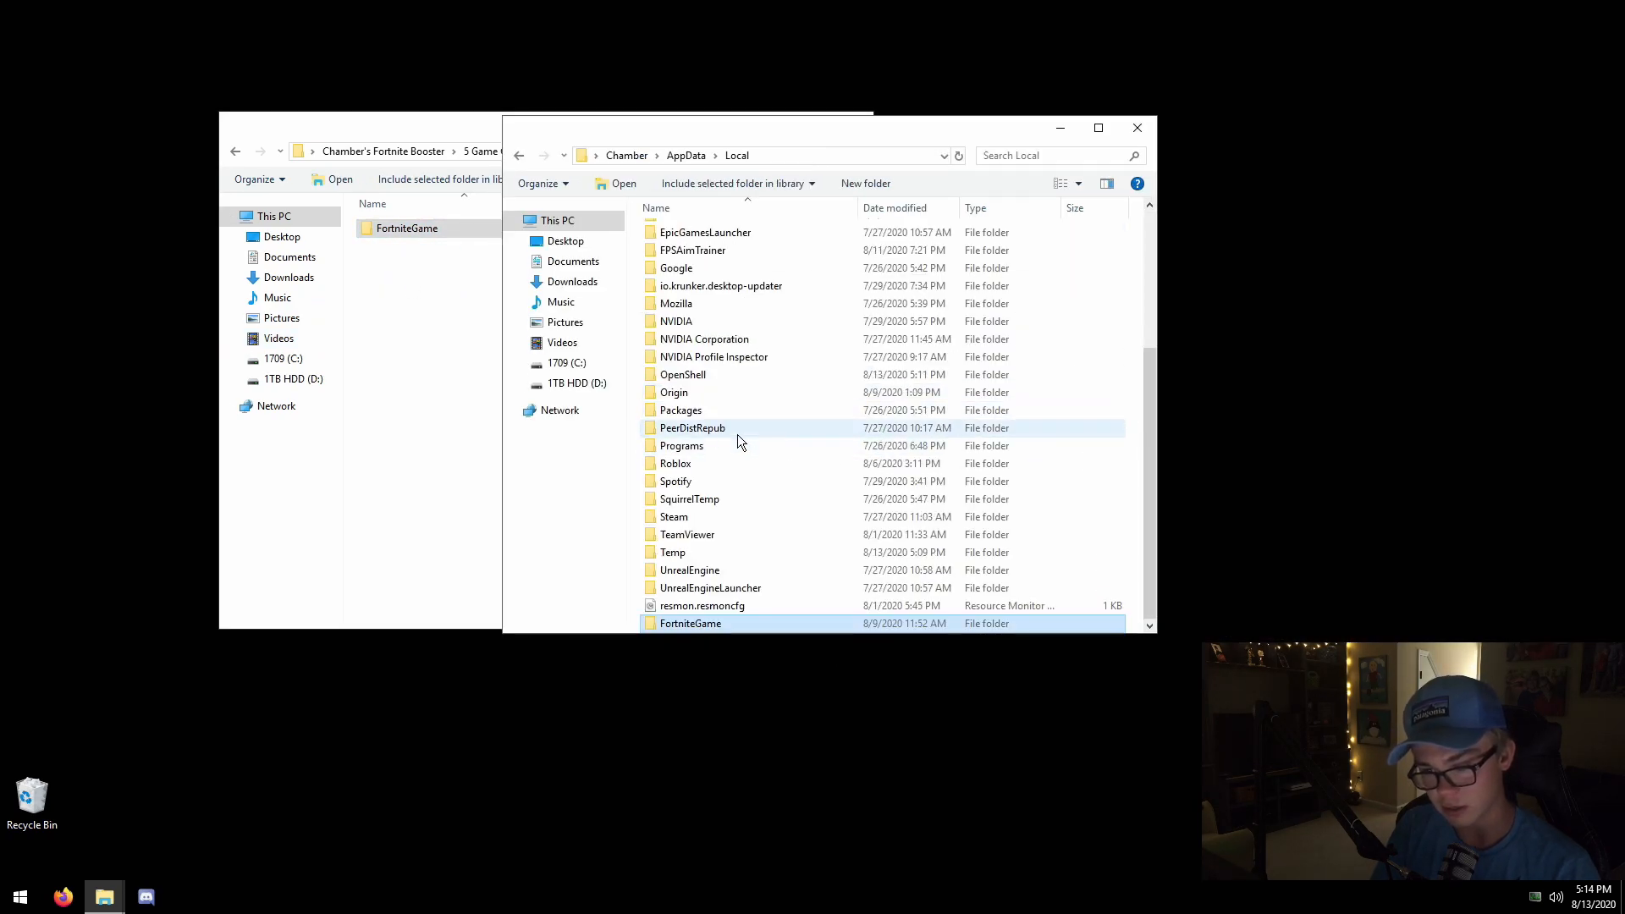
Open GameUserSettings.ini from the pasted FortniteGame\Saved\Config\WindowsClient folder in Notepad++.
double_click(691, 624)
double_click(667, 237)
double_click(671, 249)
double_click(672, 249)
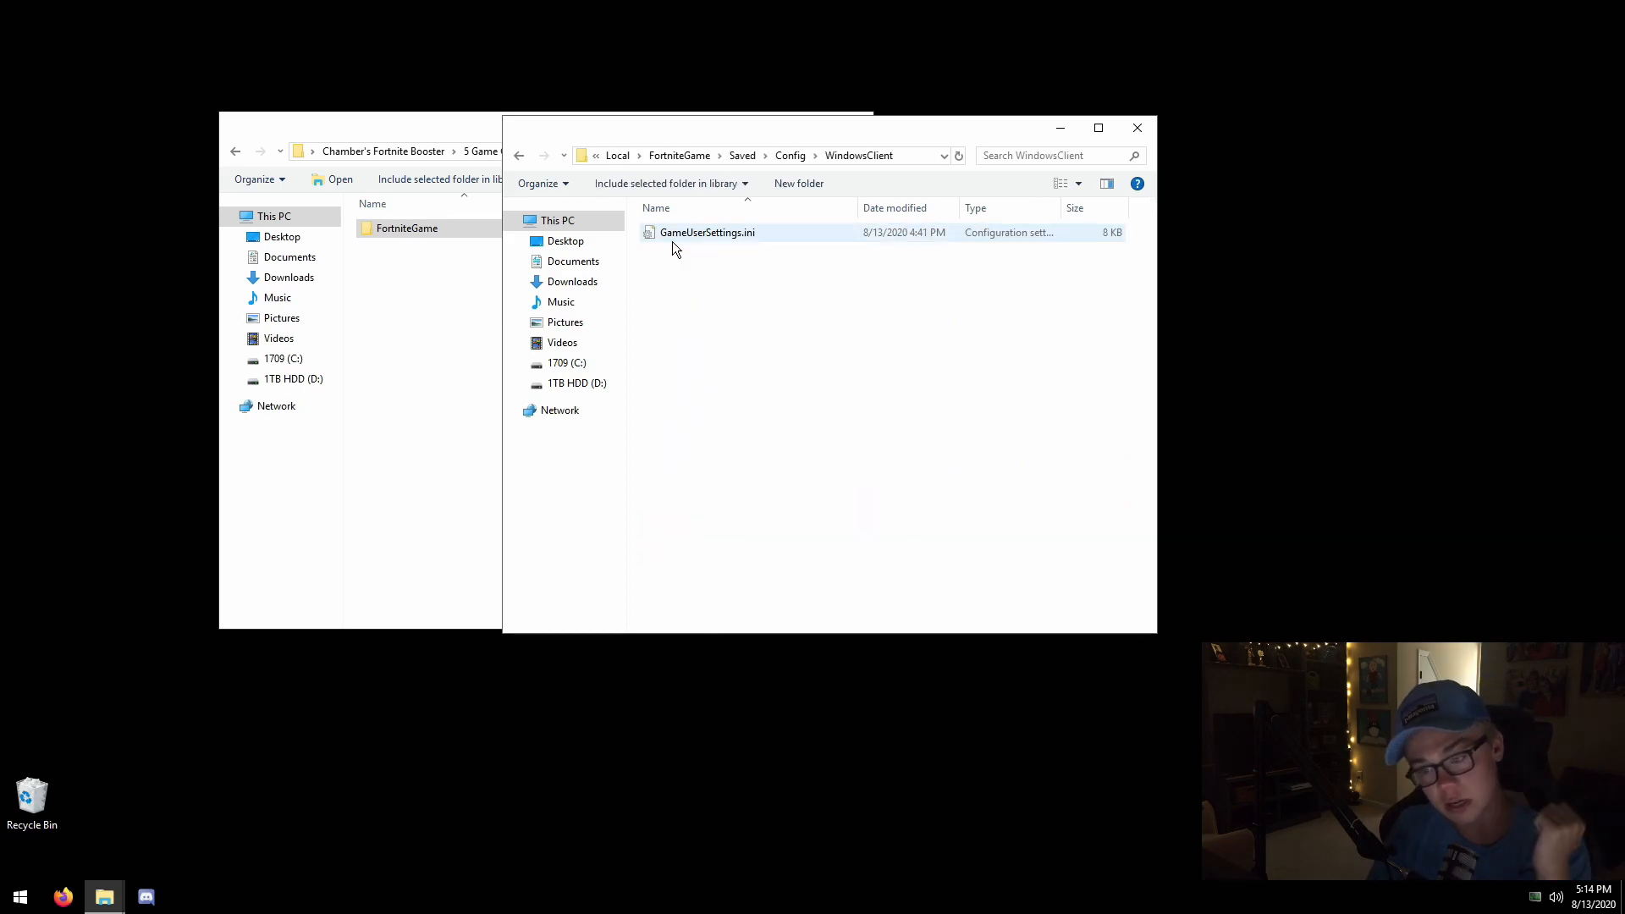
right_click(680, 242)
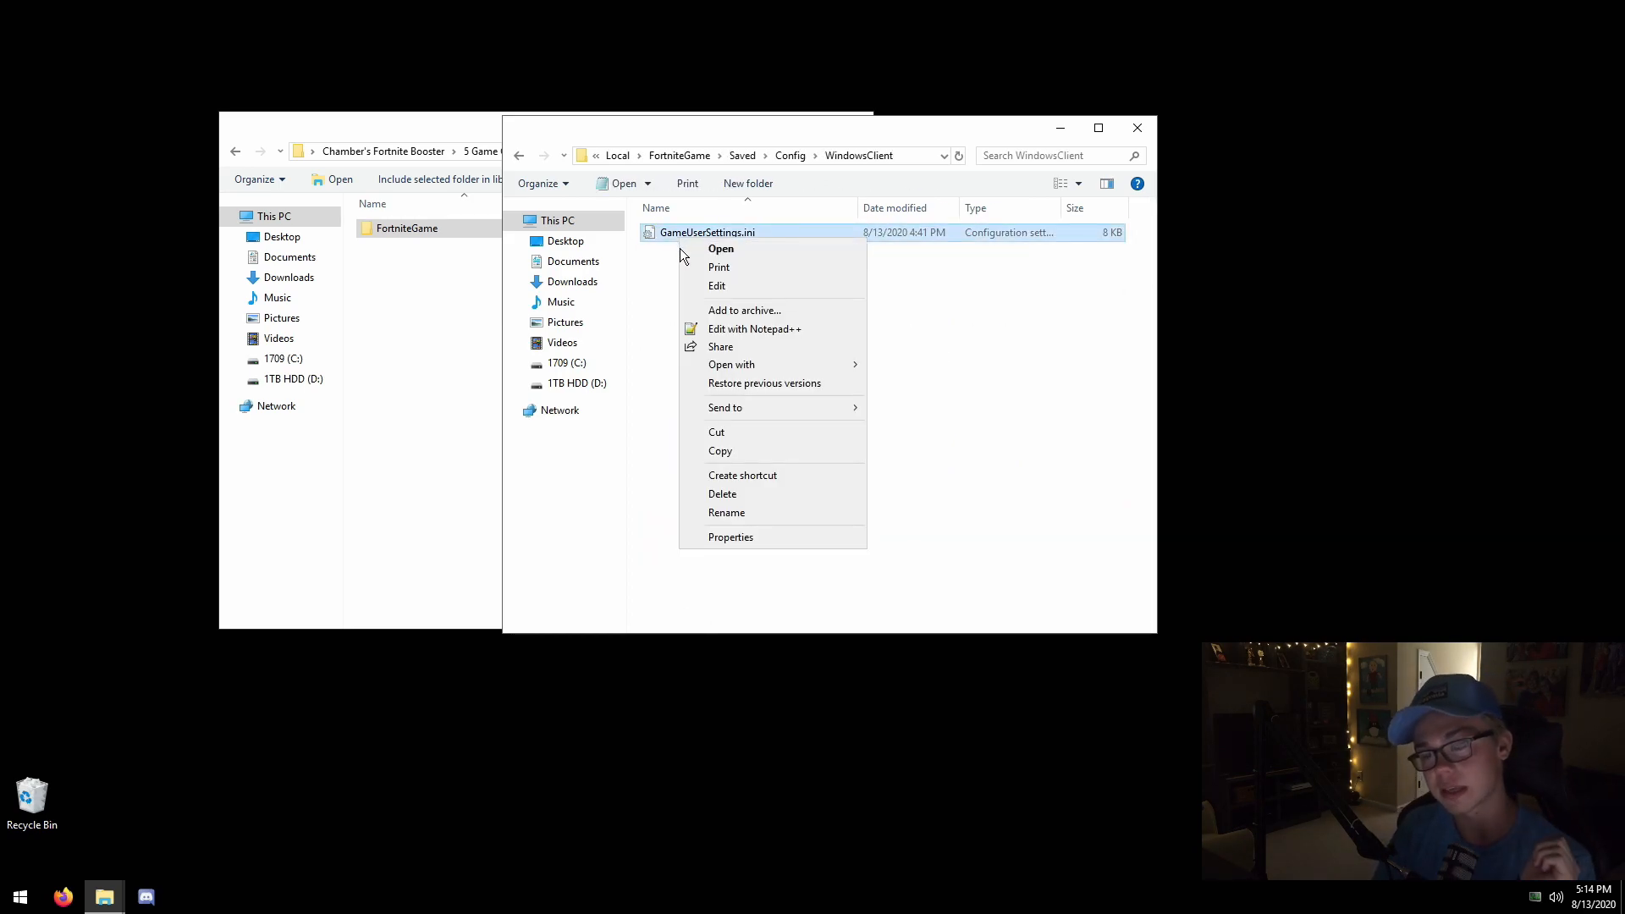
left_click(698, 329)
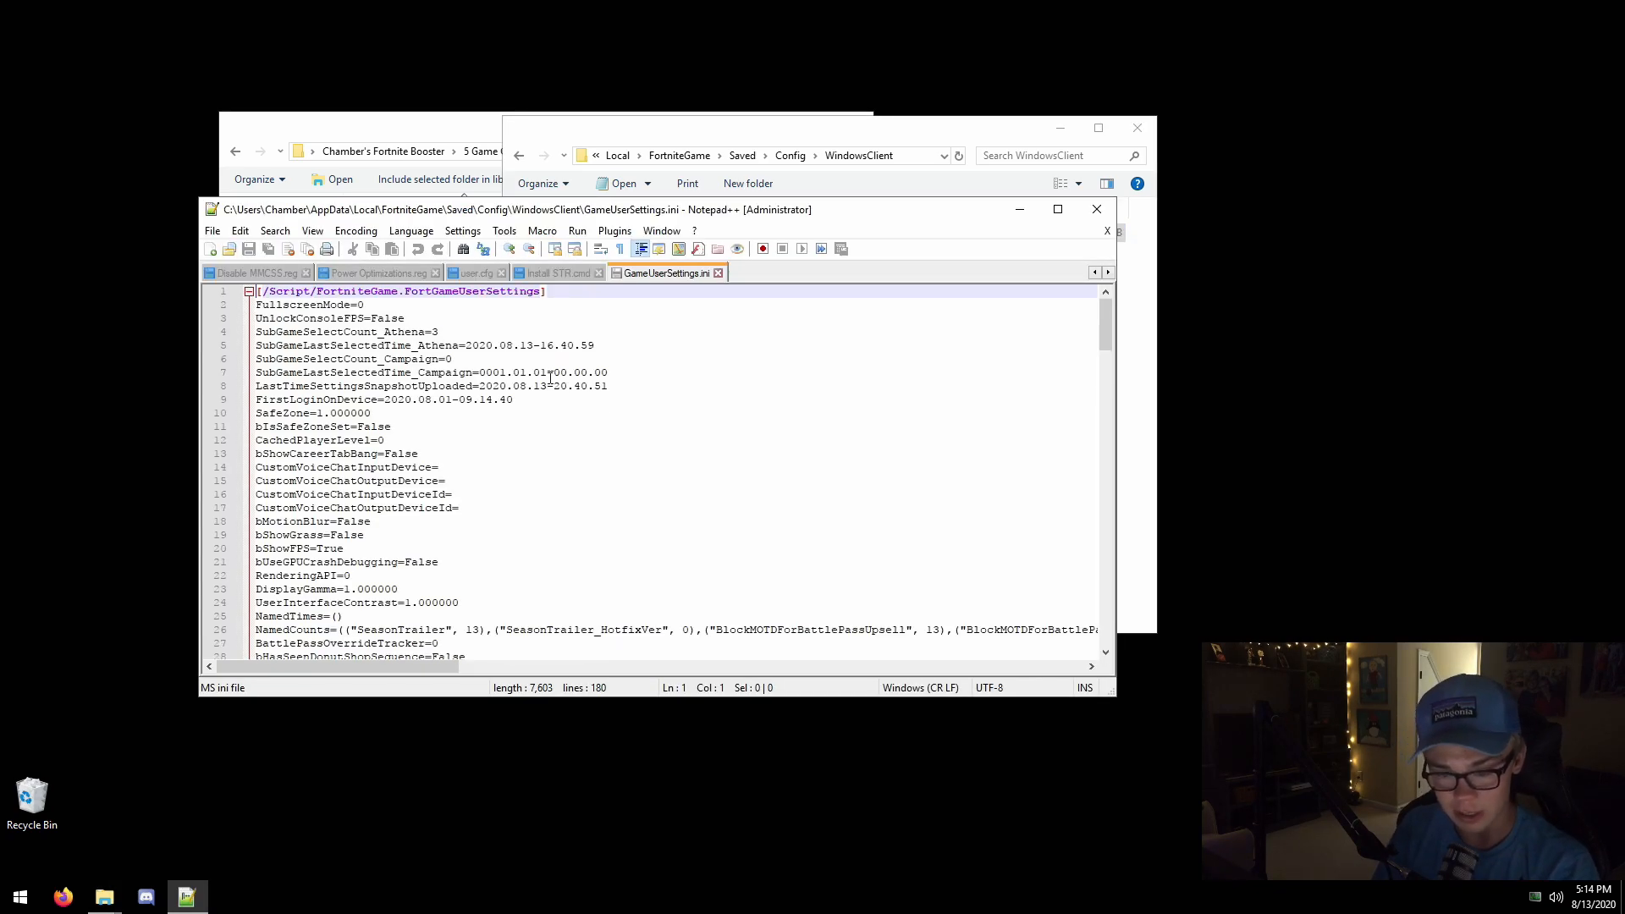
Review the general entries in GameUserSettings.ini, including the bShowGrass value, down to the resolution section.
scroll(445, 421, "down", 1)
left_click_drag(364, 495, 330, 498)
scroll(332, 500, "down", 16)
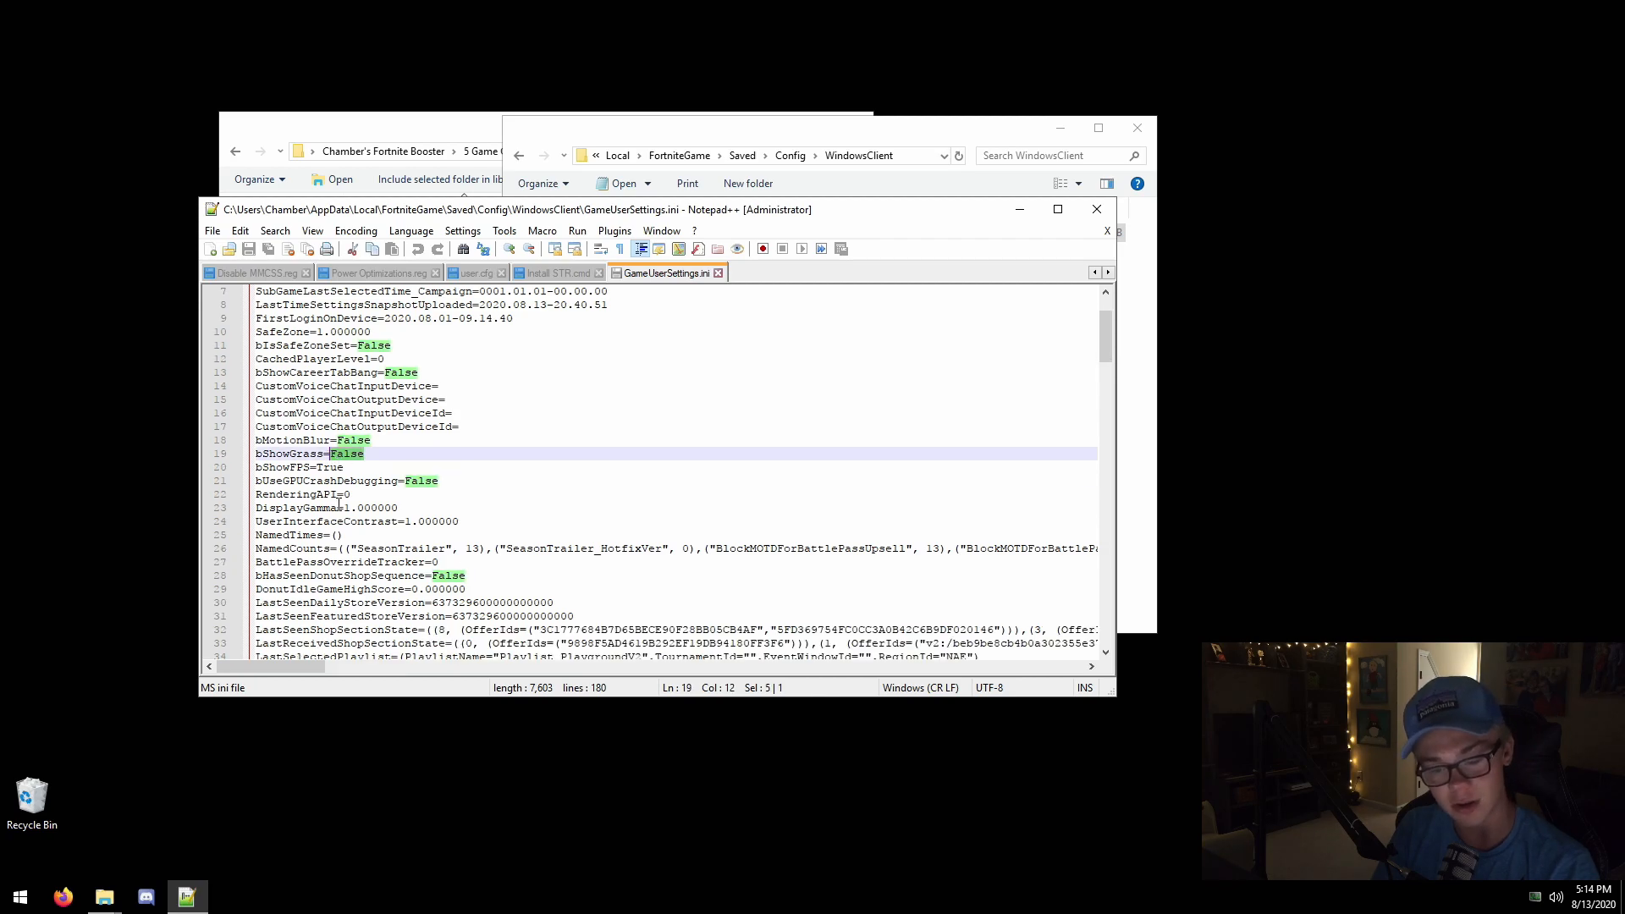
scroll(339, 504, "down", 11)
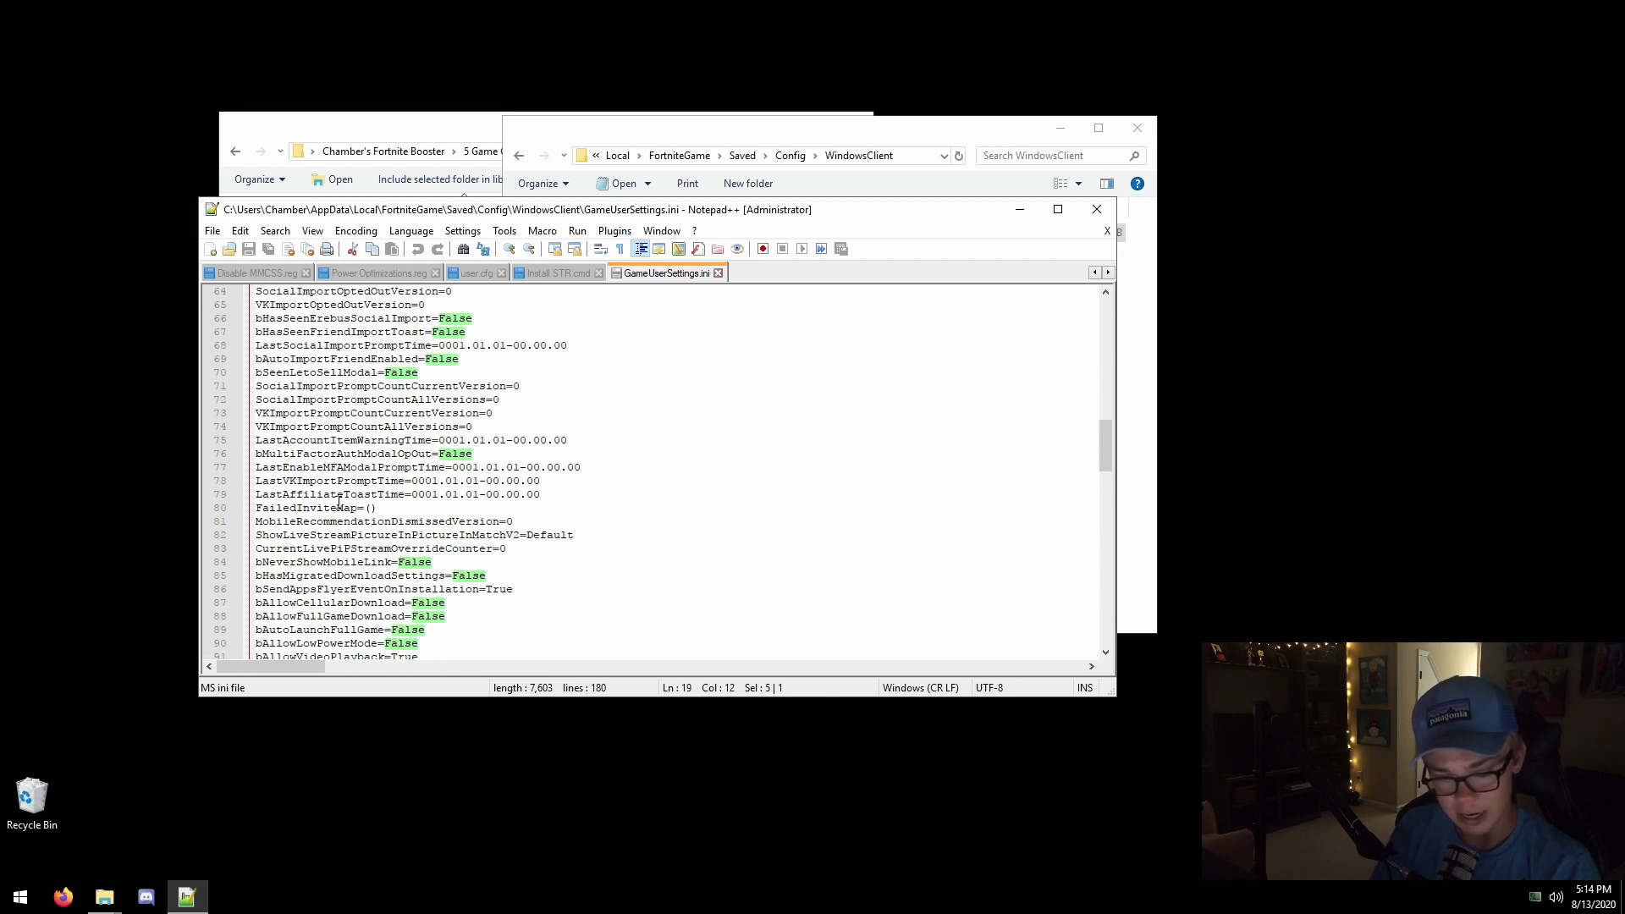
scroll(339, 504, "down", 7)
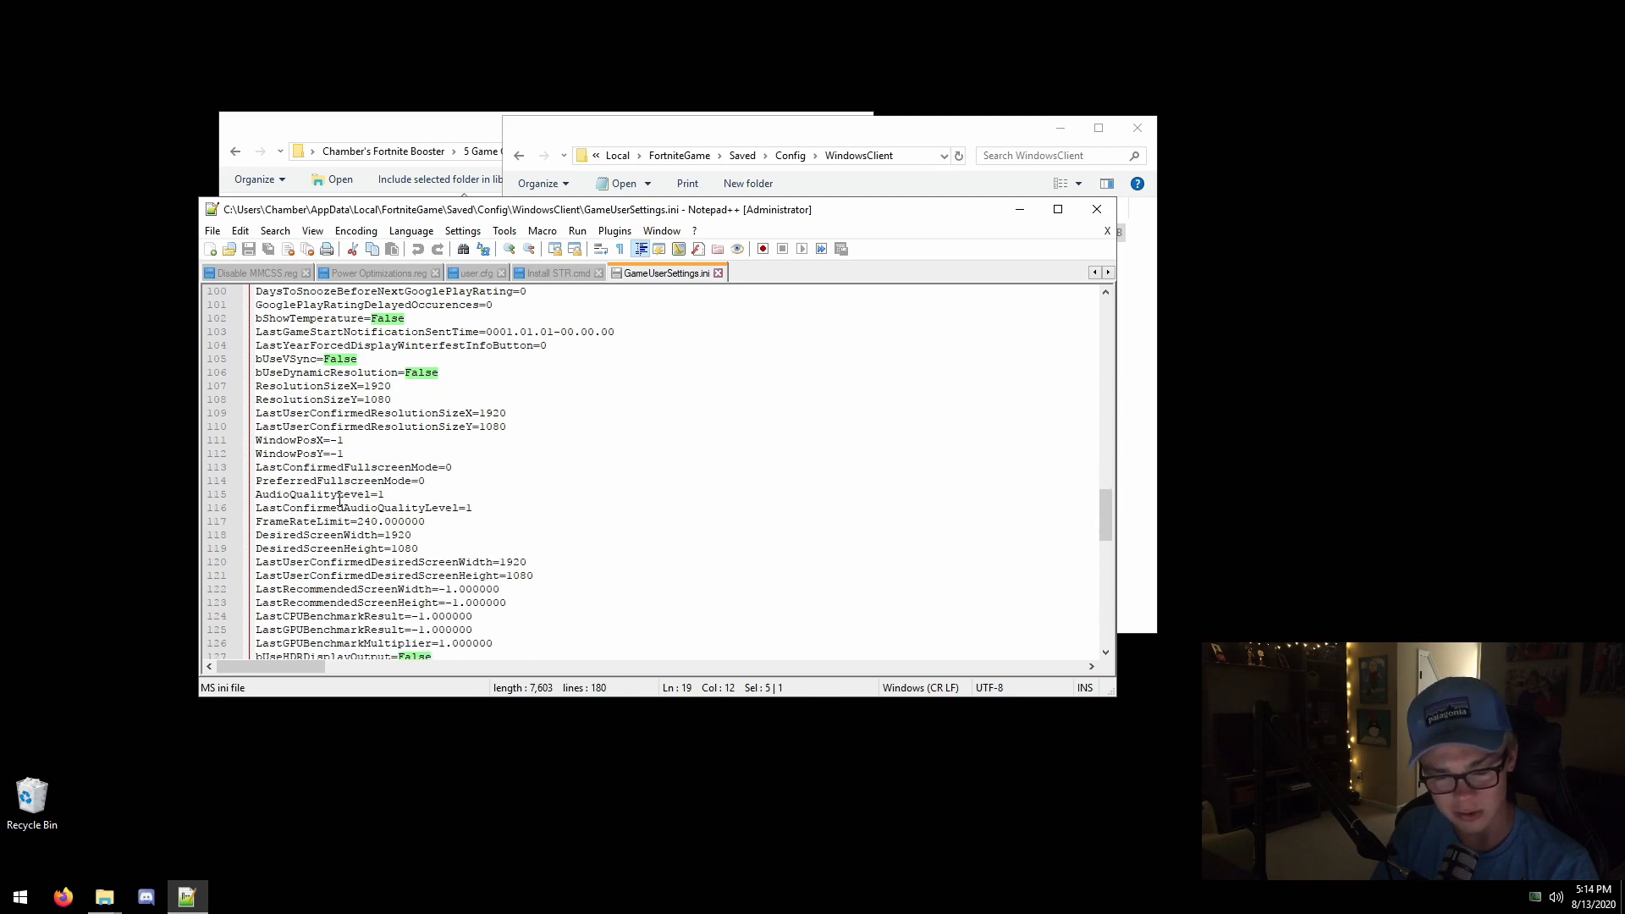
Examine the frame rate limit, fullscreen mode, window position and resolution entries in GameUserSettings.ini.
left_click_drag(454, 520, 527, 483)
left_click(430, 454)
left_click(452, 480)
left_click(469, 438)
left_click(471, 427)
left_click(464, 414)
left_click(463, 400)
left_click(463, 386)
scroll(430, 496, "down", 4)
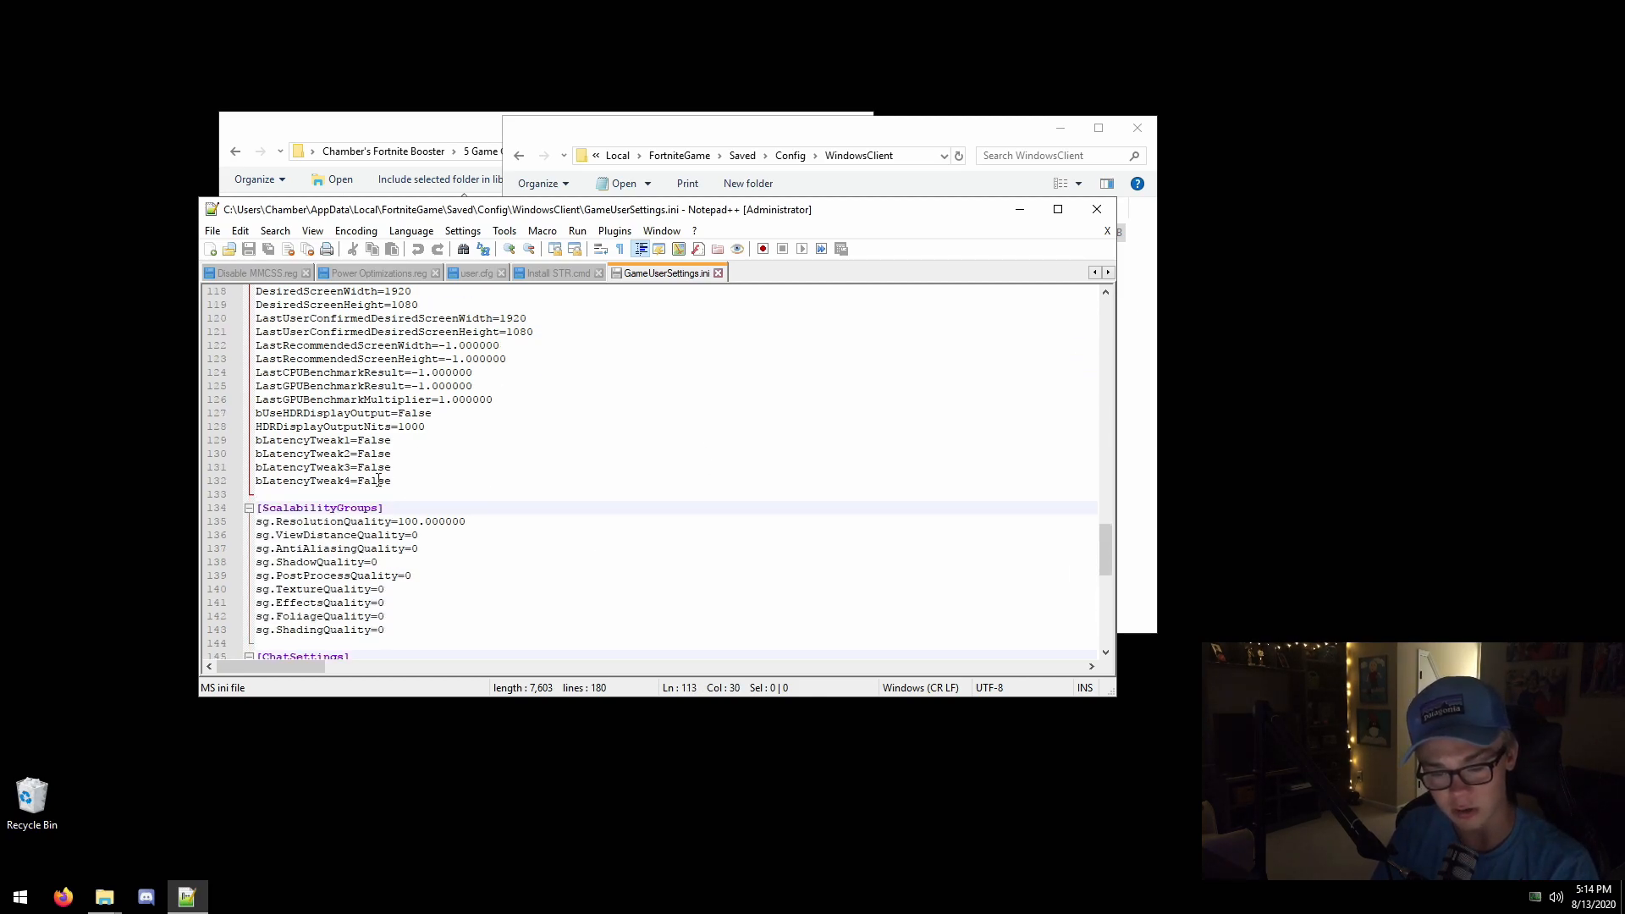
Examine the four bLatencyTweak entries and the ScalabilityGroups quality values down to ChatSettings.
left_click_drag(391, 481, 221, 441)
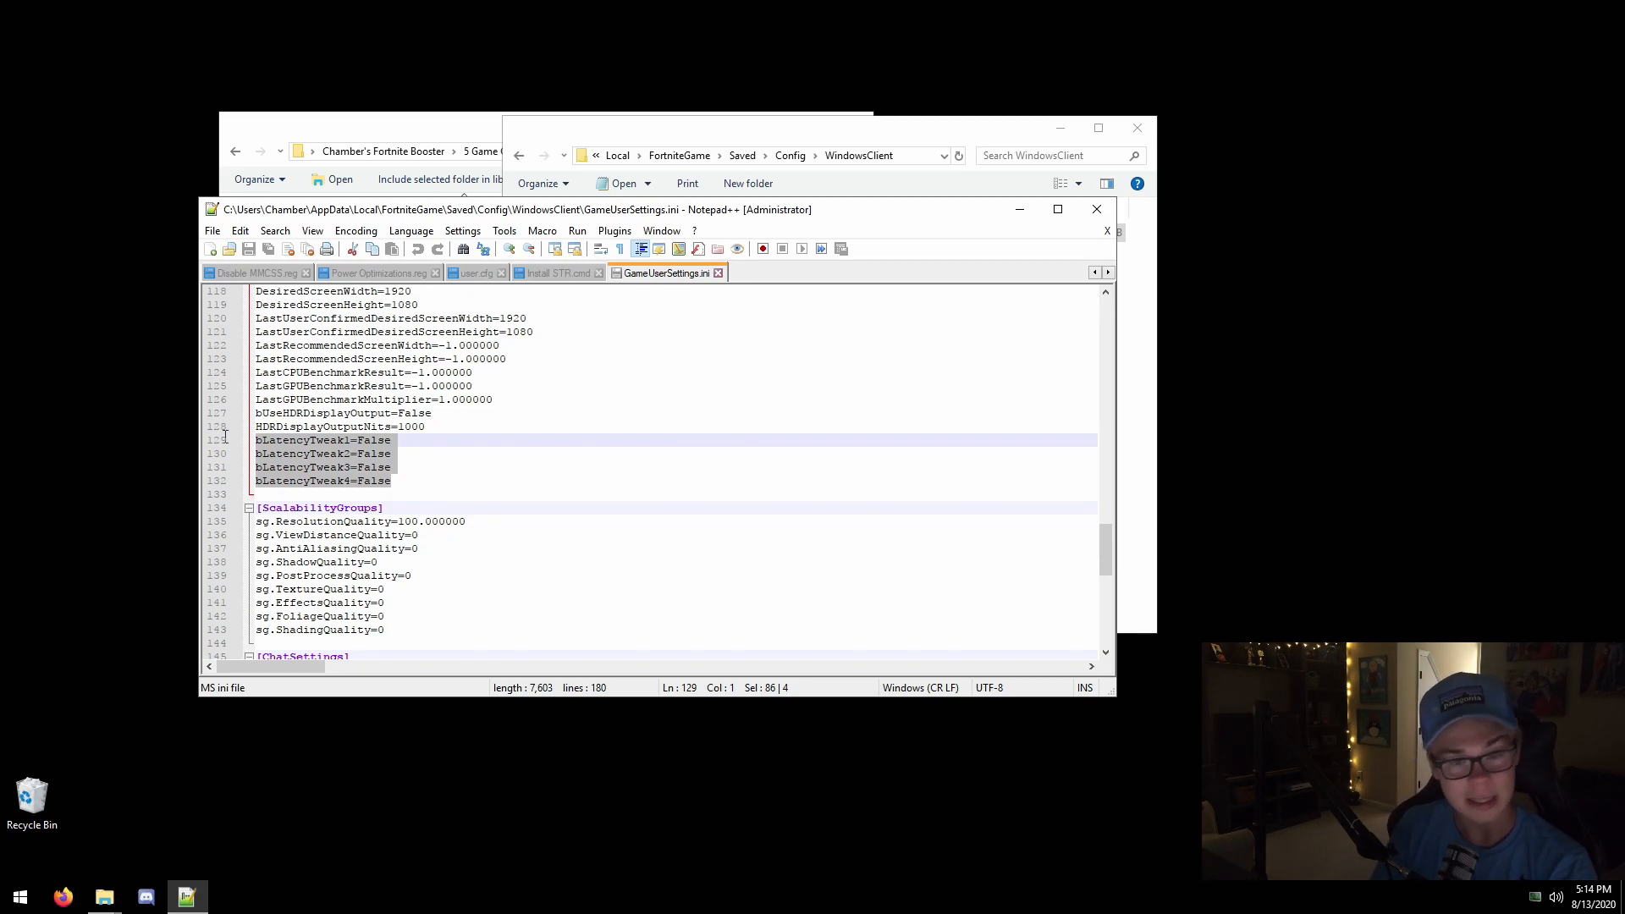
left_click_drag(405, 481, 295, 508)
left_click(415, 535)
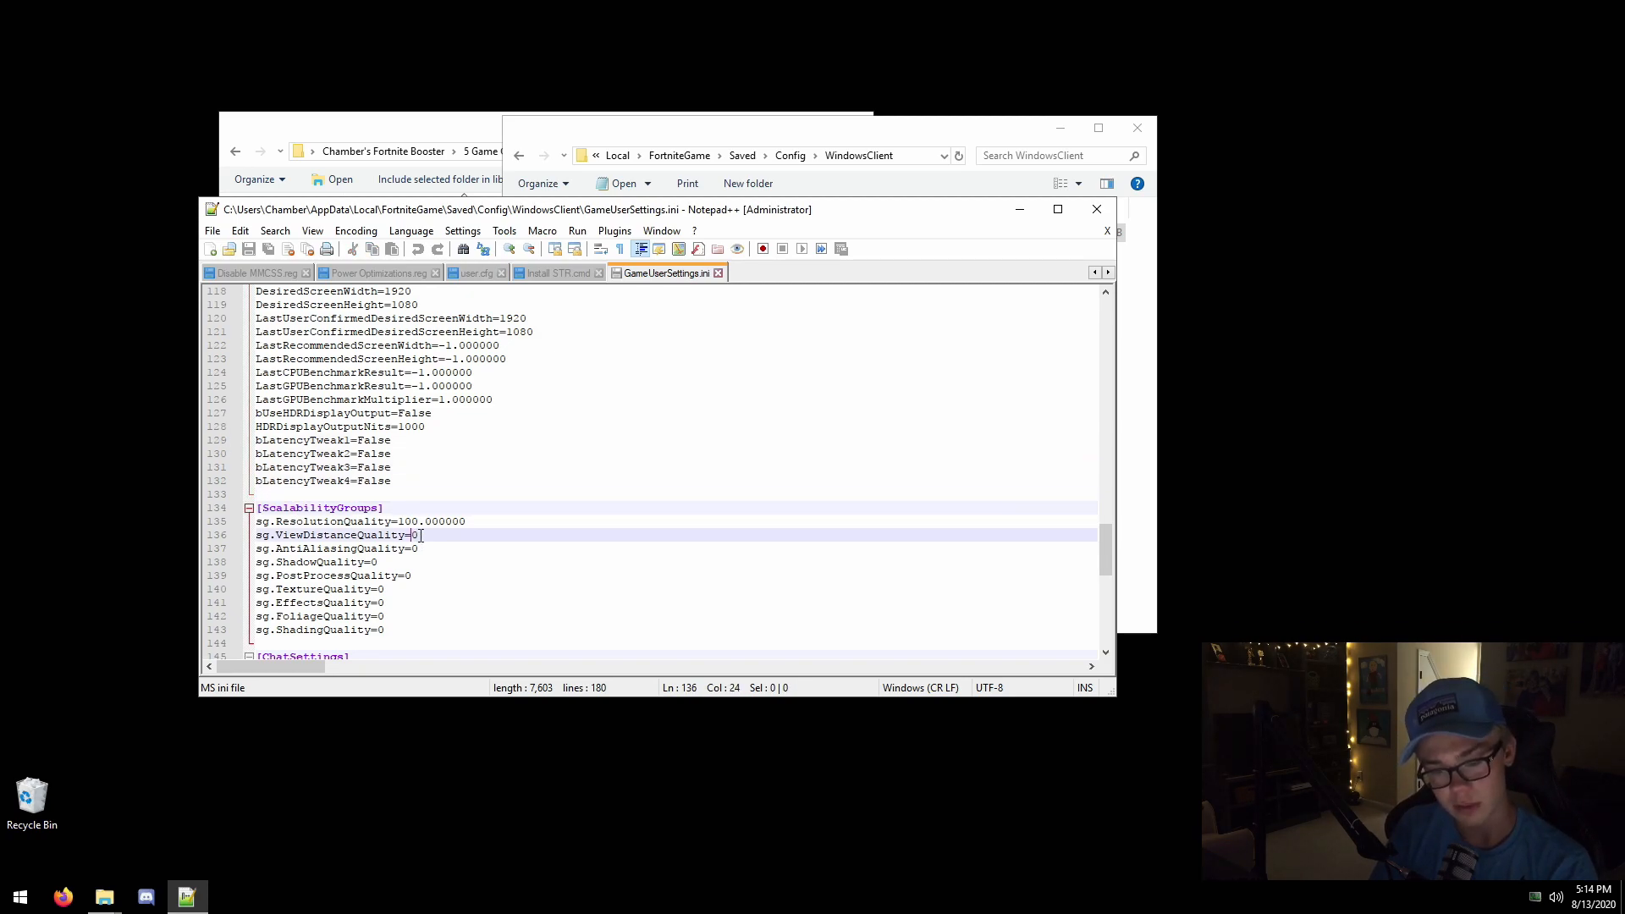
scroll(417, 555, "down", 1)
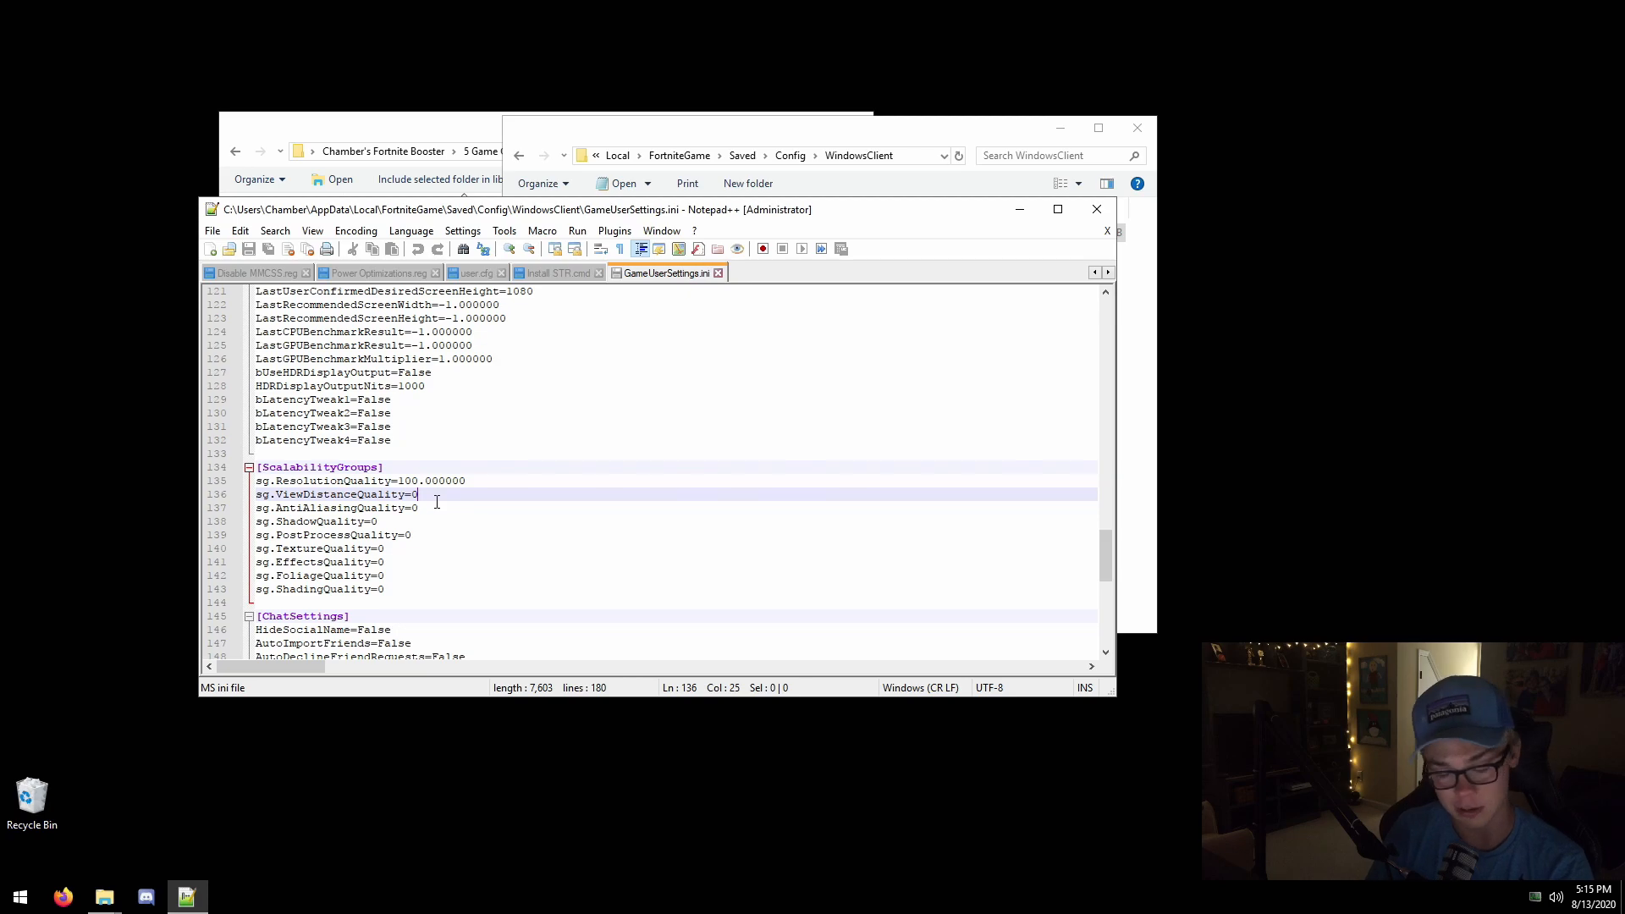
scroll(436, 503, "down", 8)
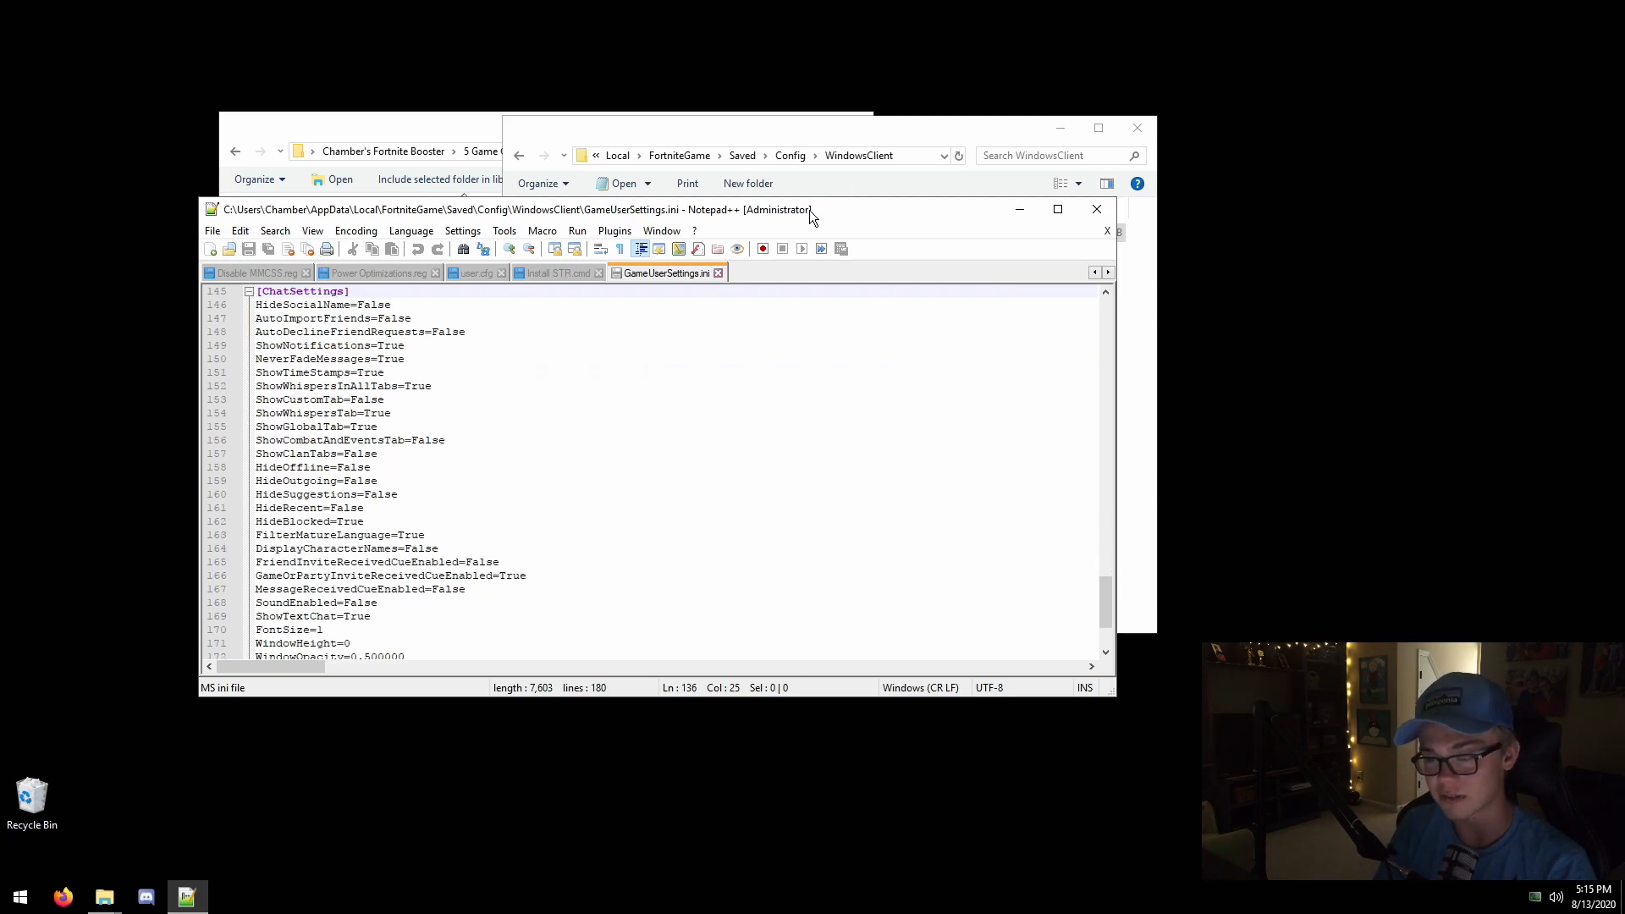
Check the Read-only attribute in the properties of GameUserSettings.ini and close the WindowsClient folder.
left_click_drag(809, 212, 1170, 308)
right_click(722, 235)
left_click(796, 526)
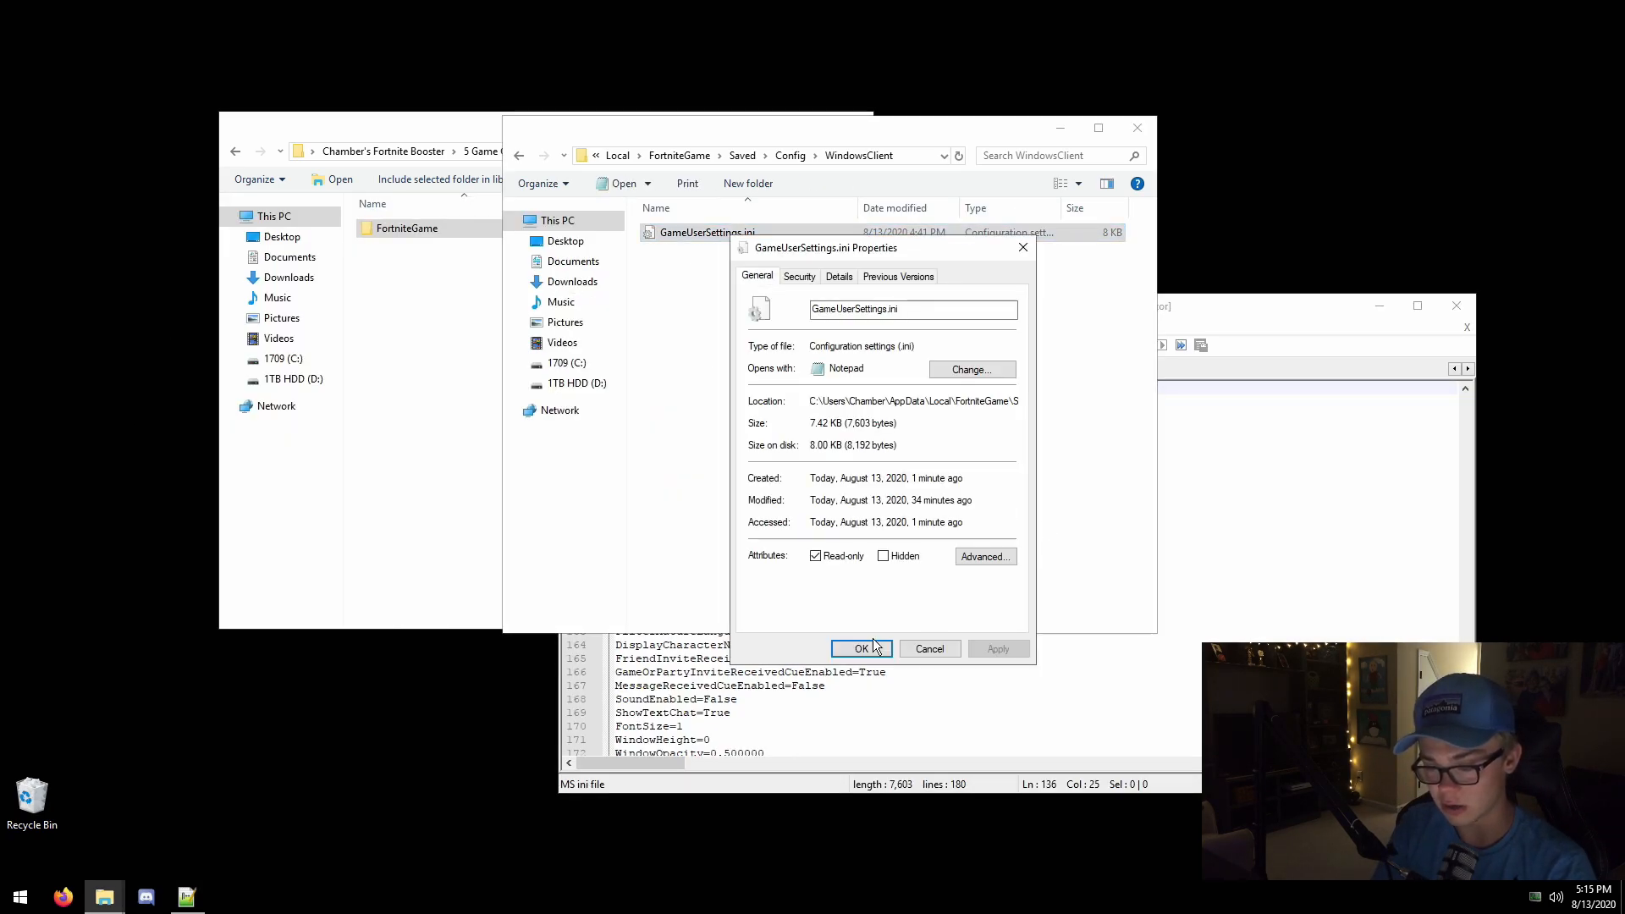
left_click(946, 652)
left_click(1134, 129)
Recheck the resolution and frame rate entries, and close Notepad++ and the 5 Game Config folder.
left_click_drag(762, 297, 762, 165)
scroll(754, 512, "up", 19)
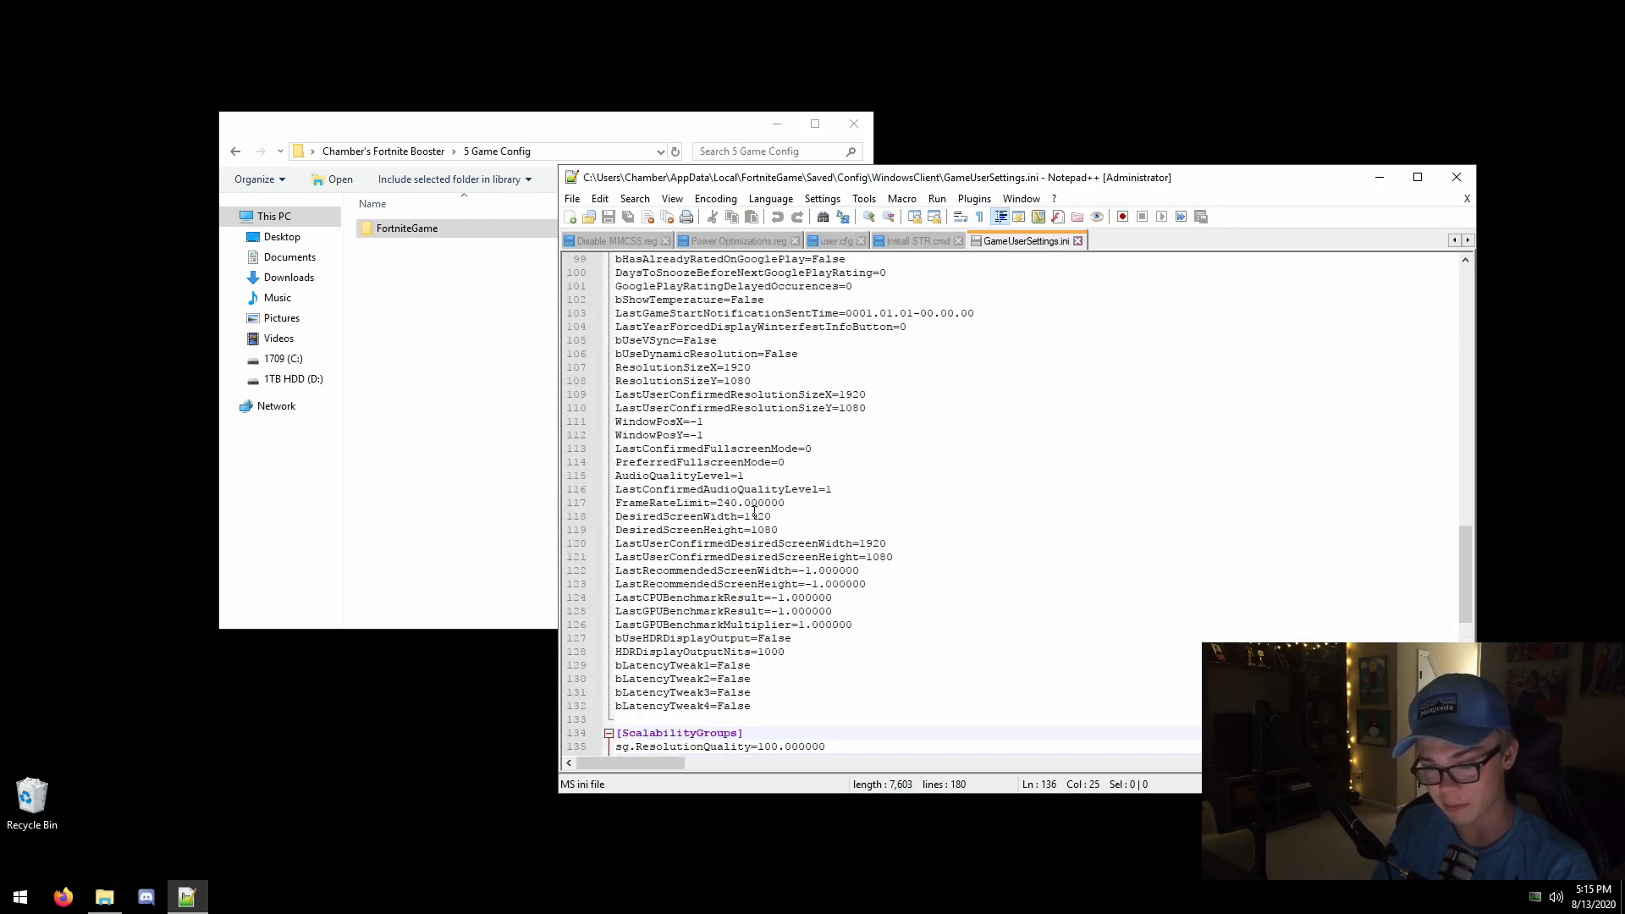
left_click(1456, 177)
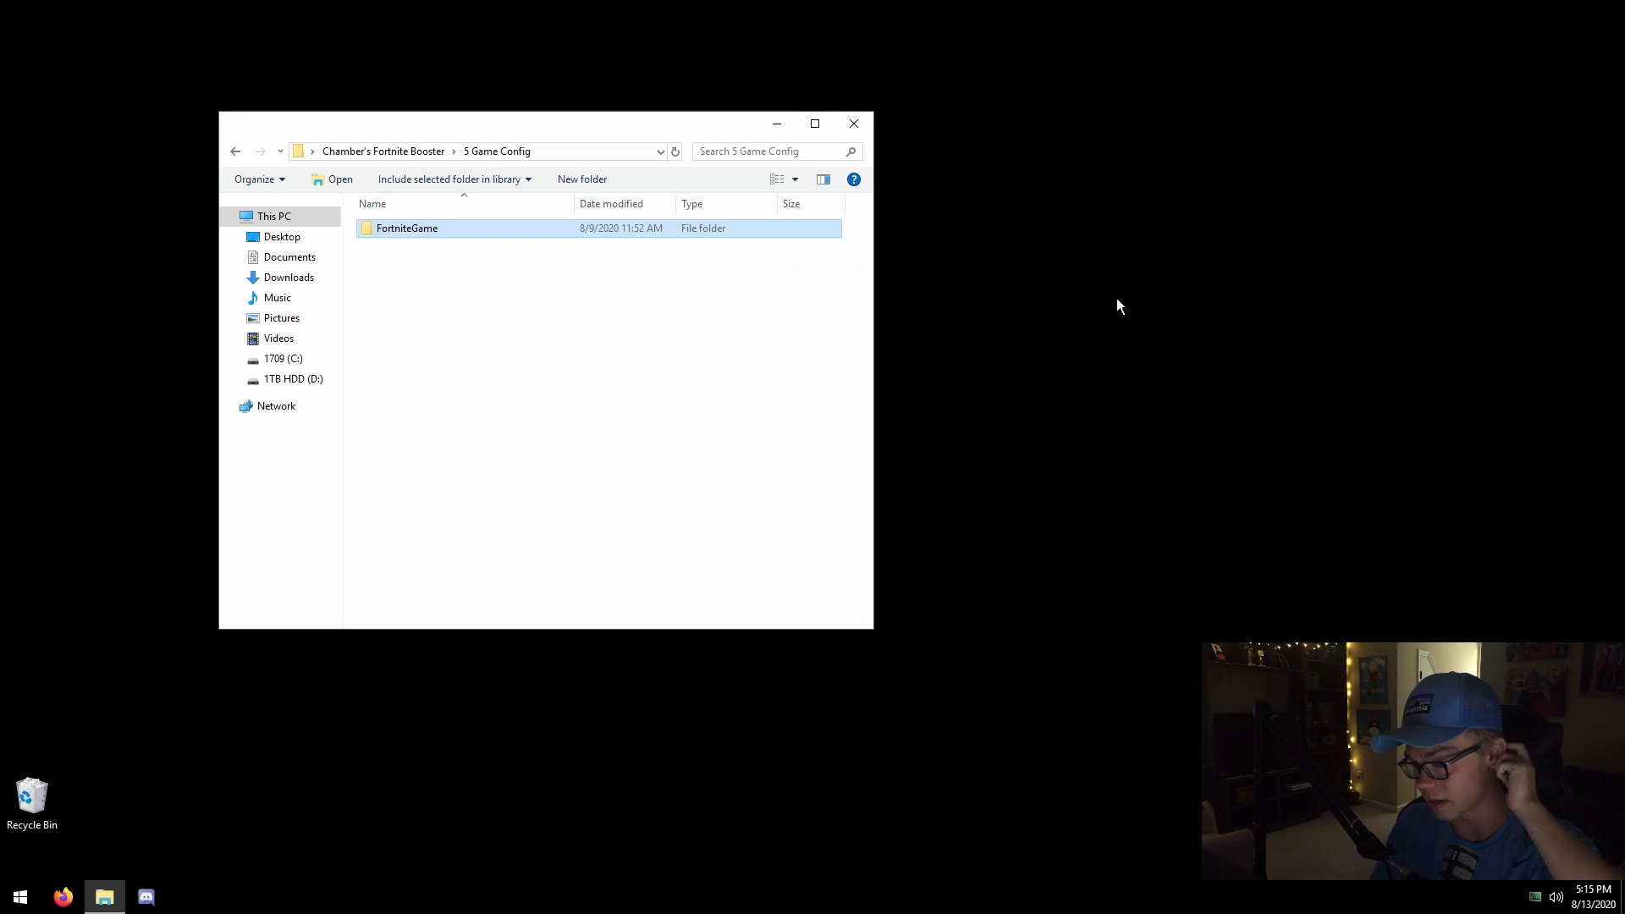
left_click(855, 124)
Start the Epic Games Launcher in offline mode and launch Fortnite from the library.
mouse_move(235, 511)
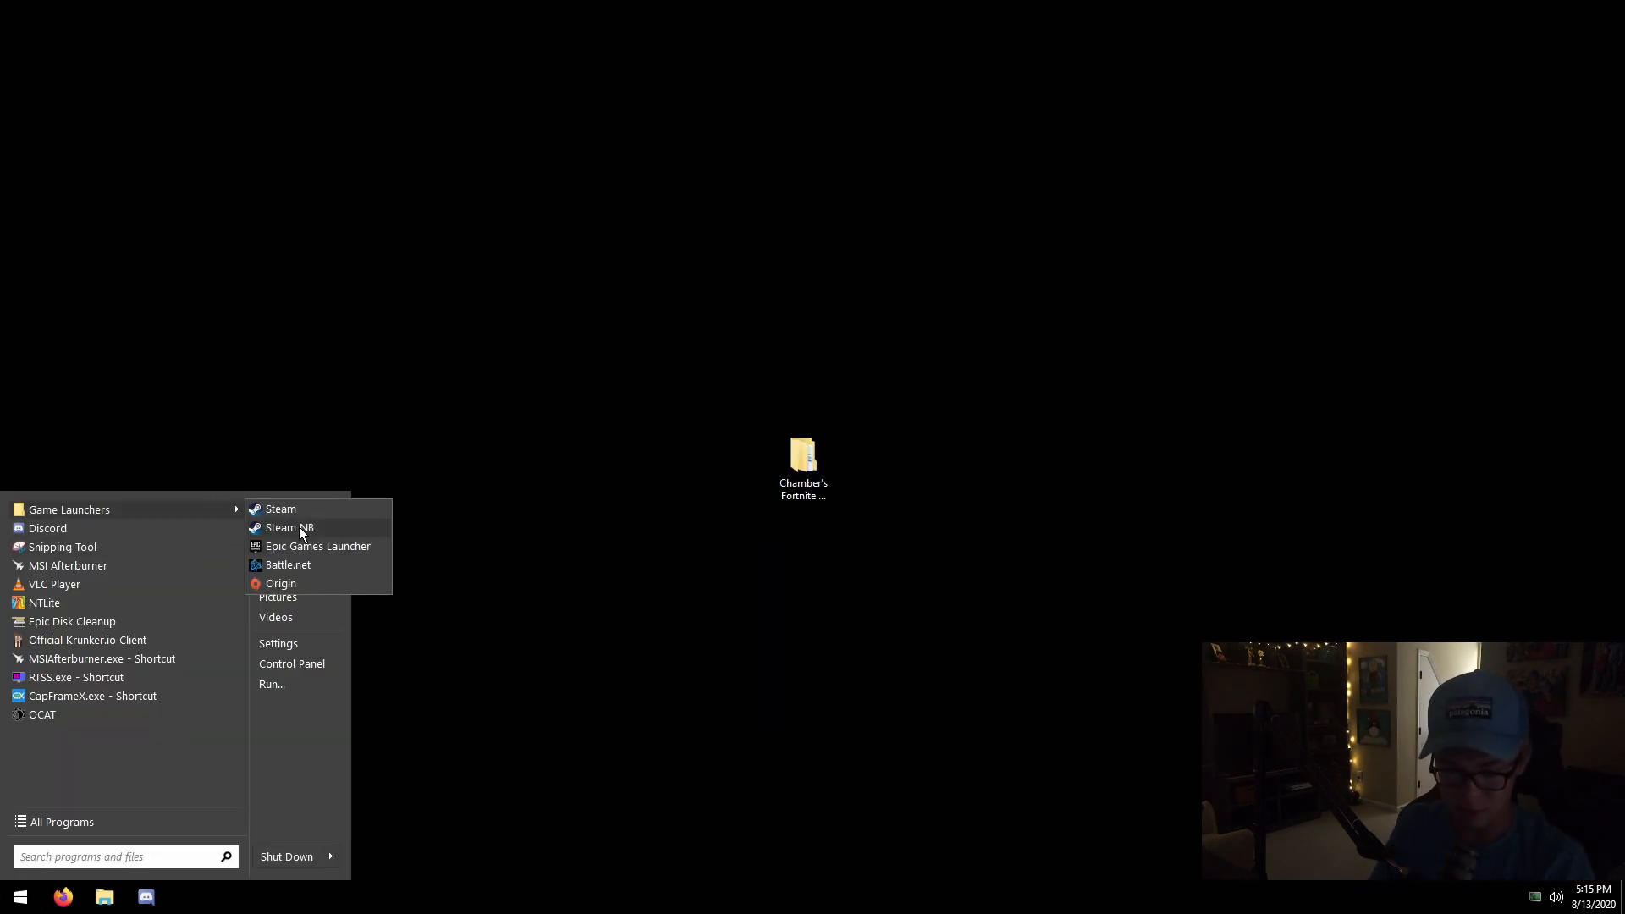
left_click(388, 527)
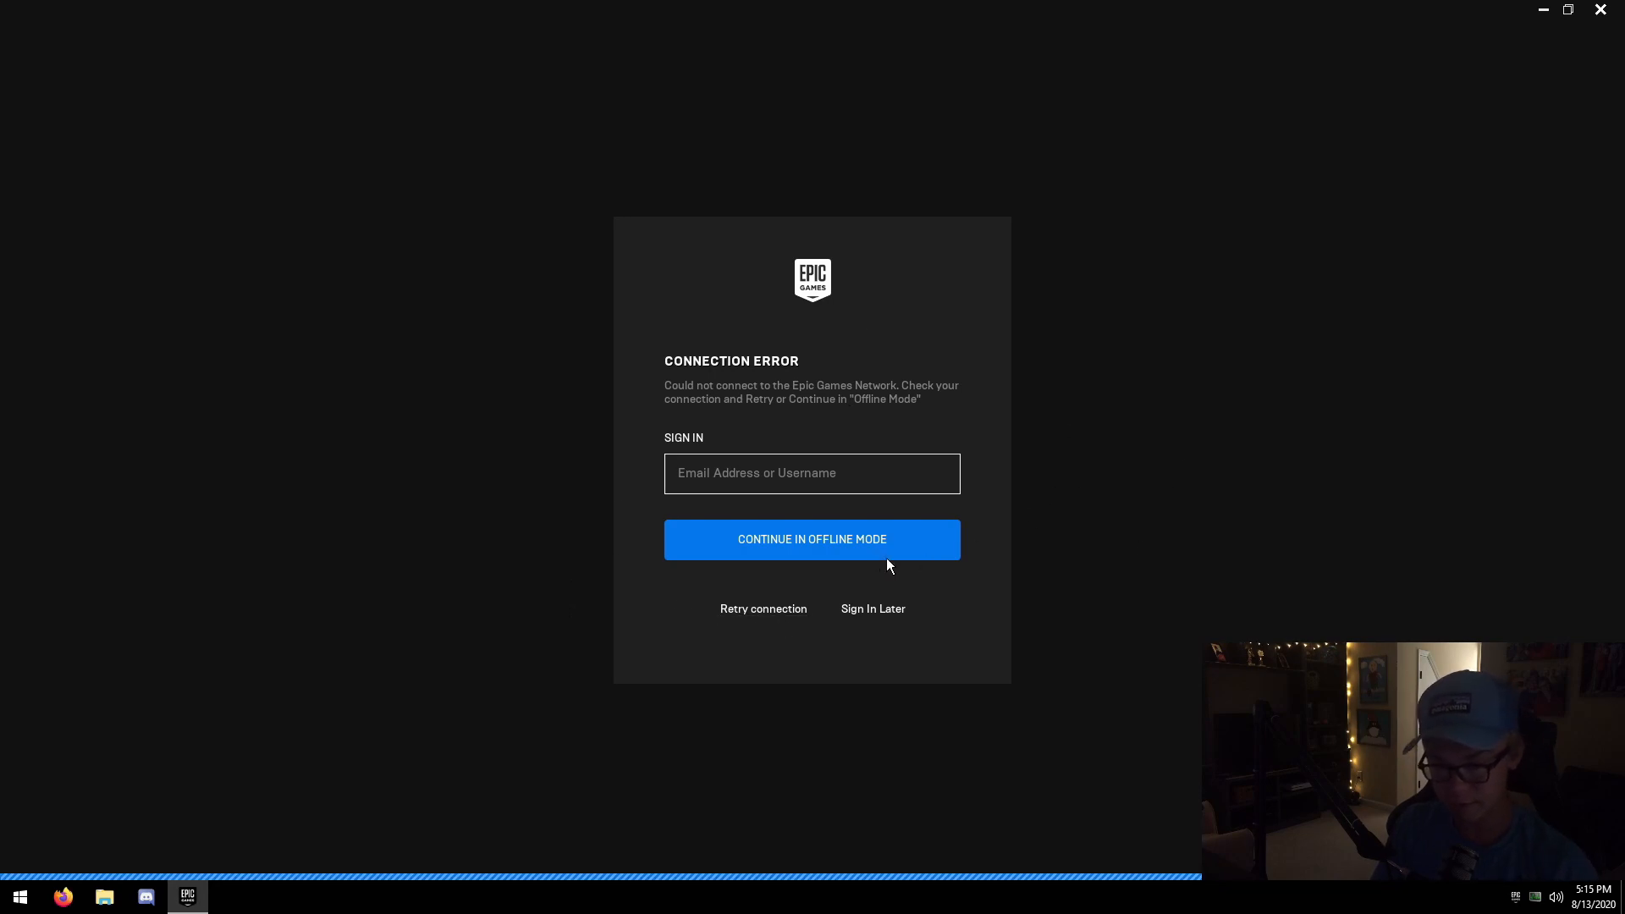
left_click(850, 532)
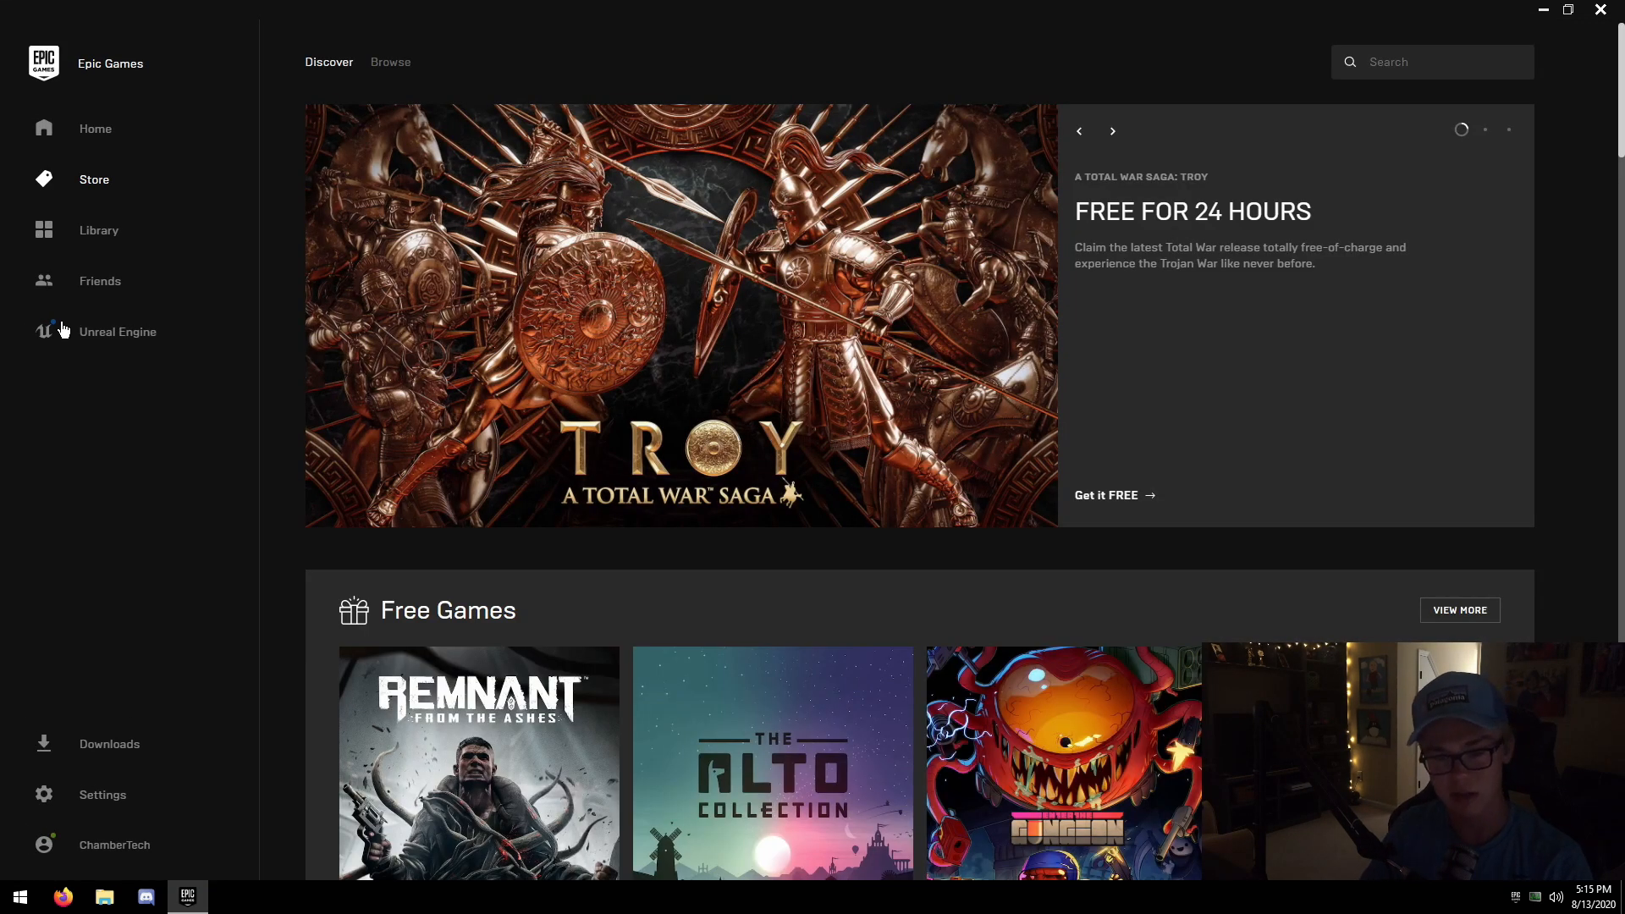
left_click(49, 237)
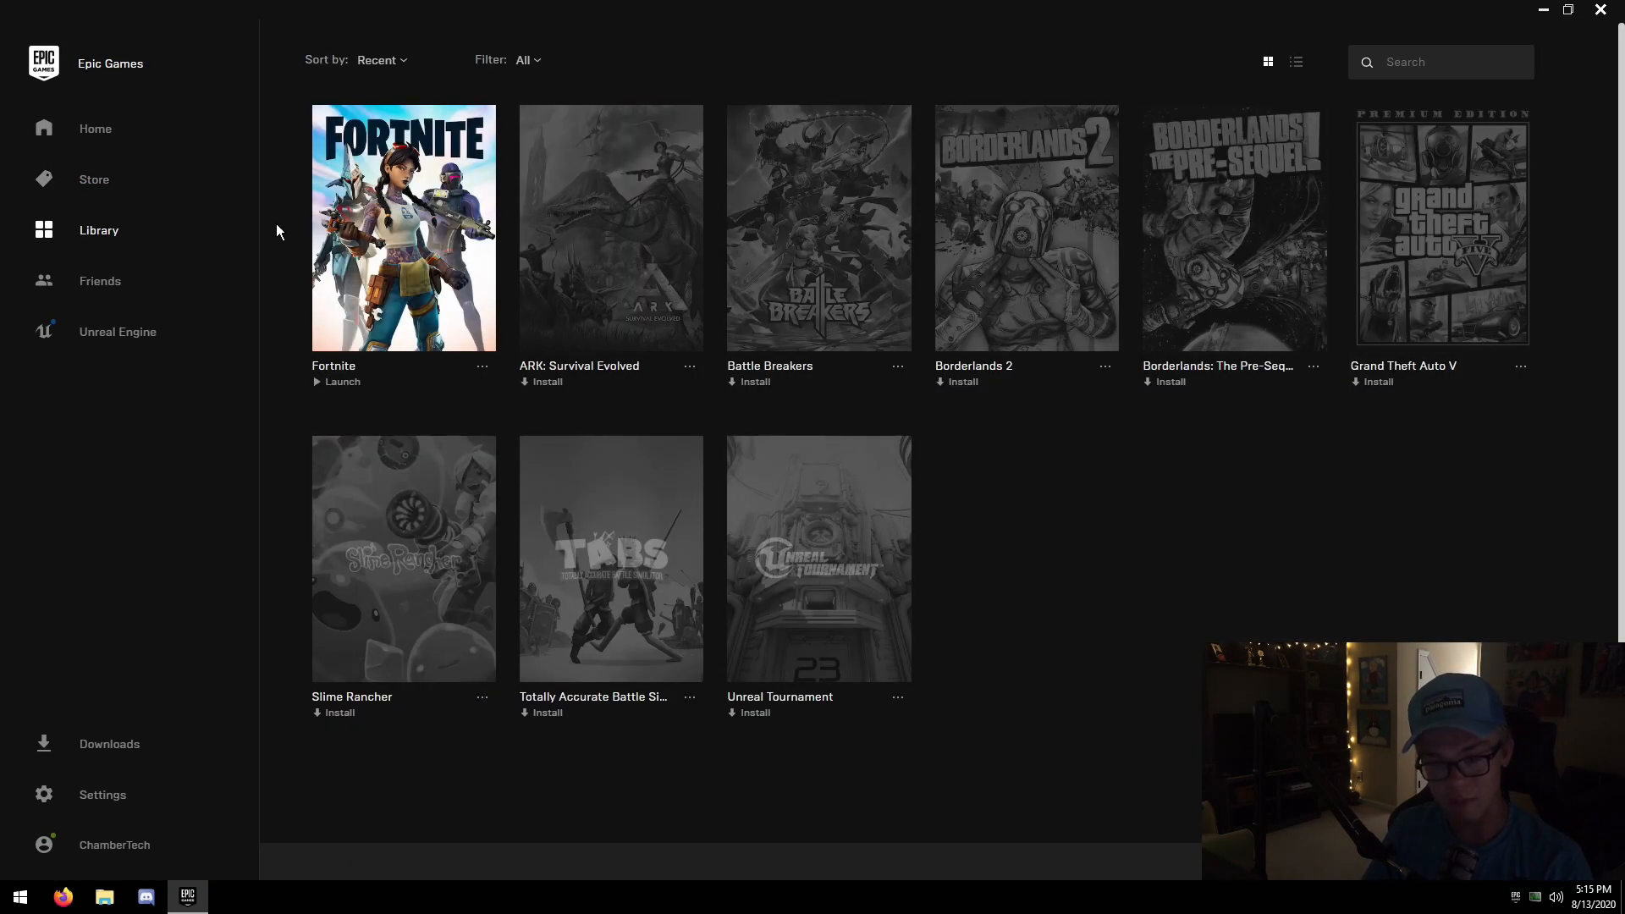
left_click(363, 222)
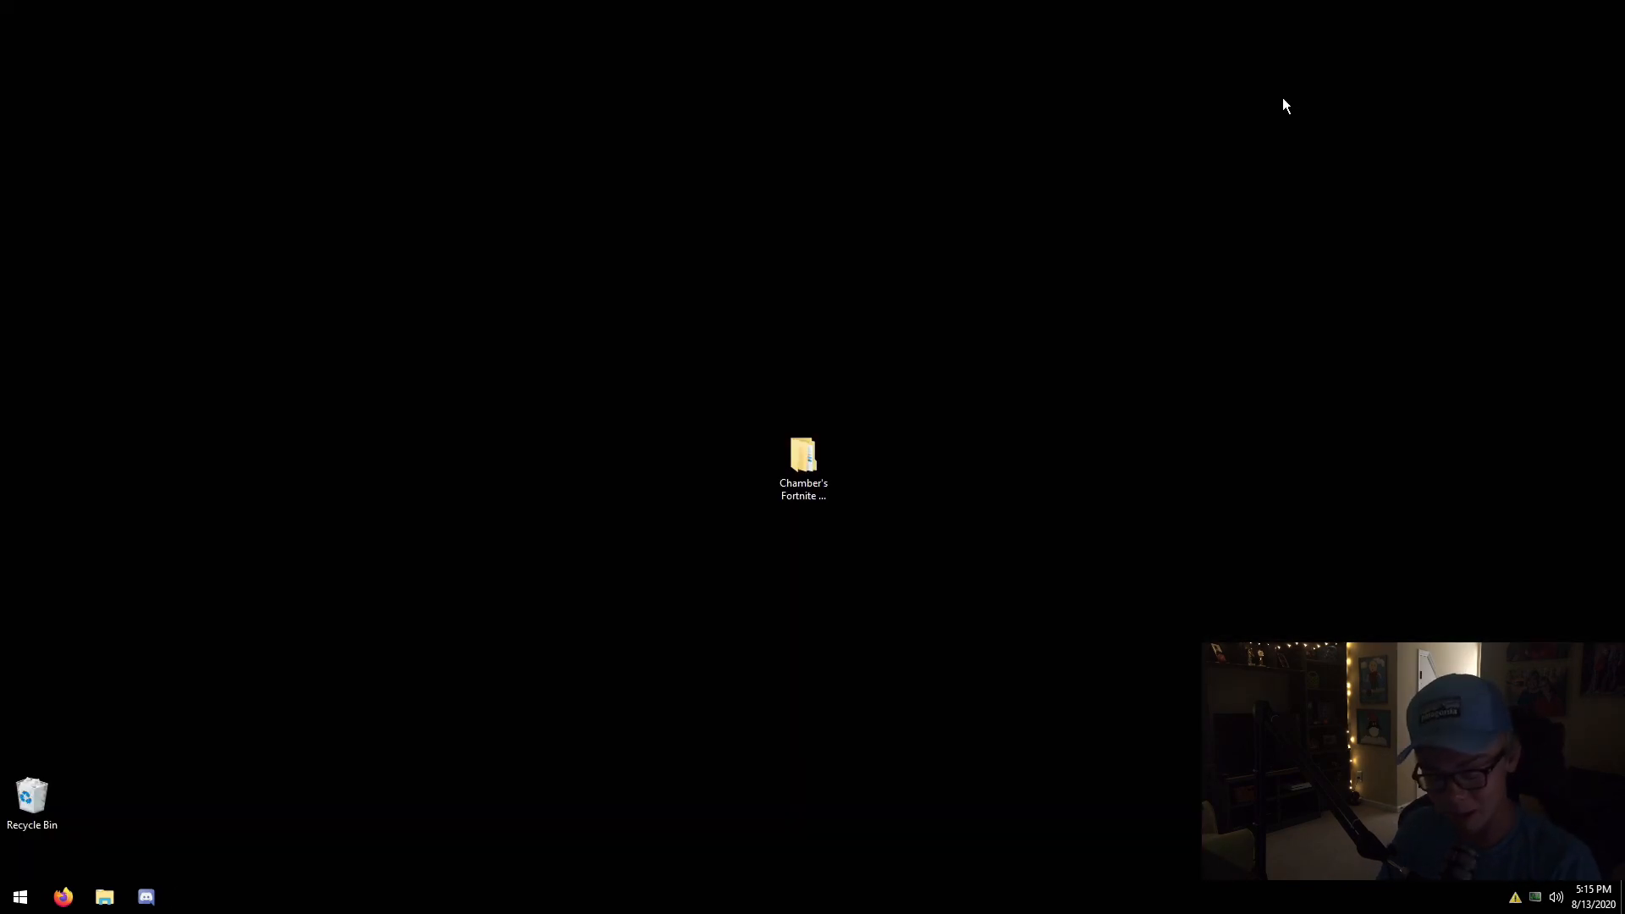
Open Games\Epic\Fortnite\FortniteGame\Binaries\Win64 on the D: drive in File Explorer and locate the Fortnite executables.
key("super+e")
double_click(910, 419)
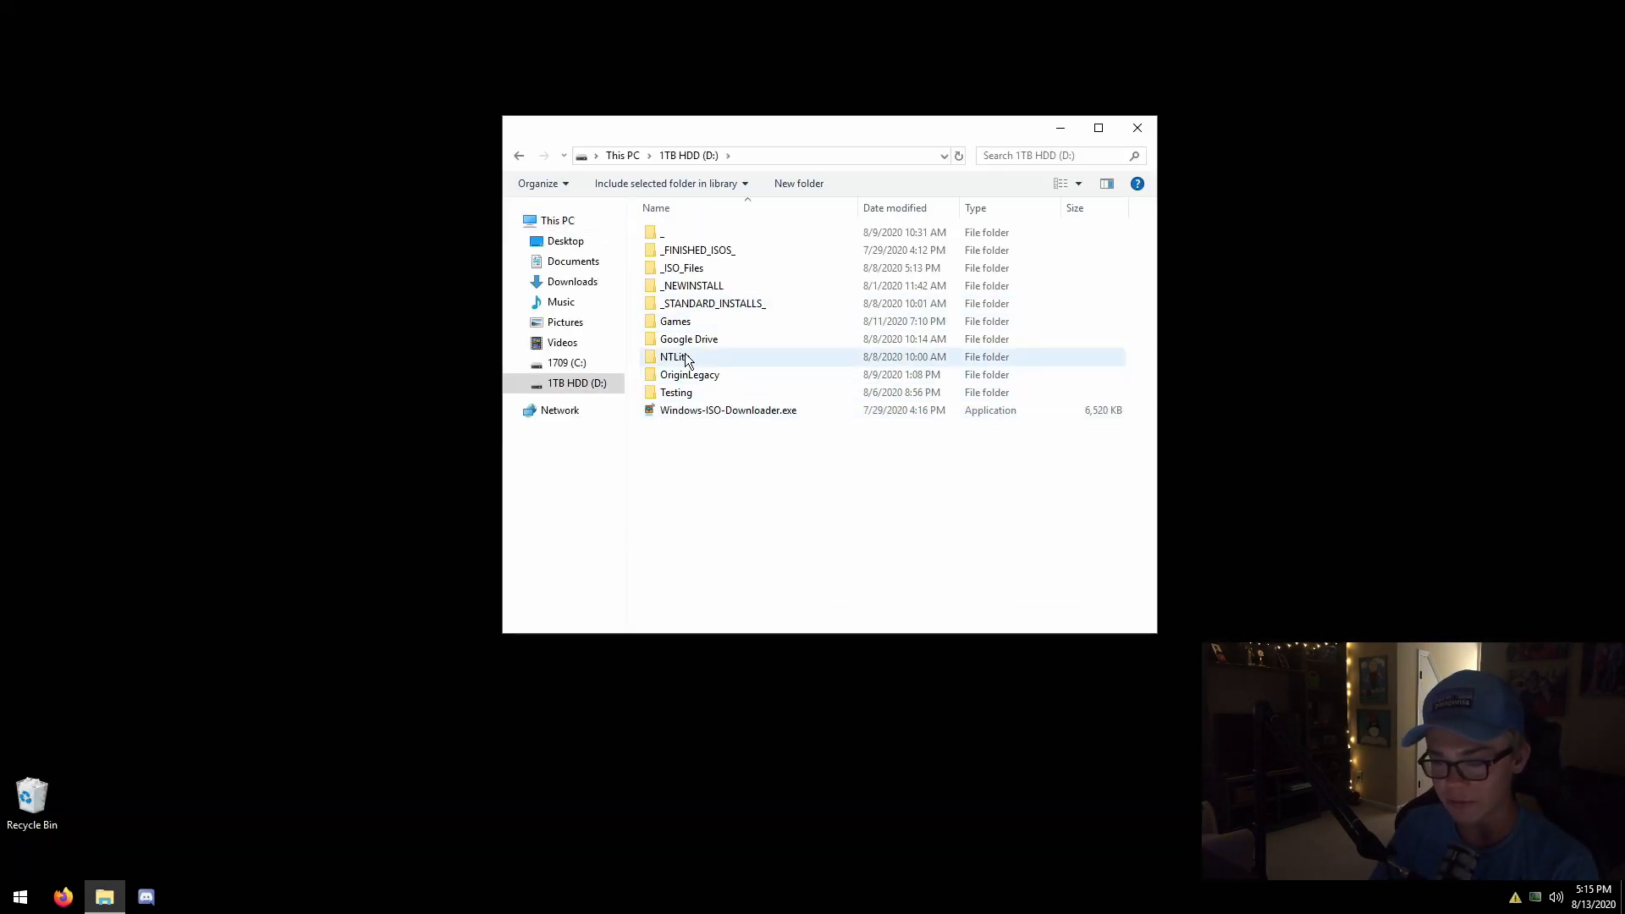
double_click(676, 320)
left_click(678, 251)
double_click(678, 251)
double_click(675, 232)
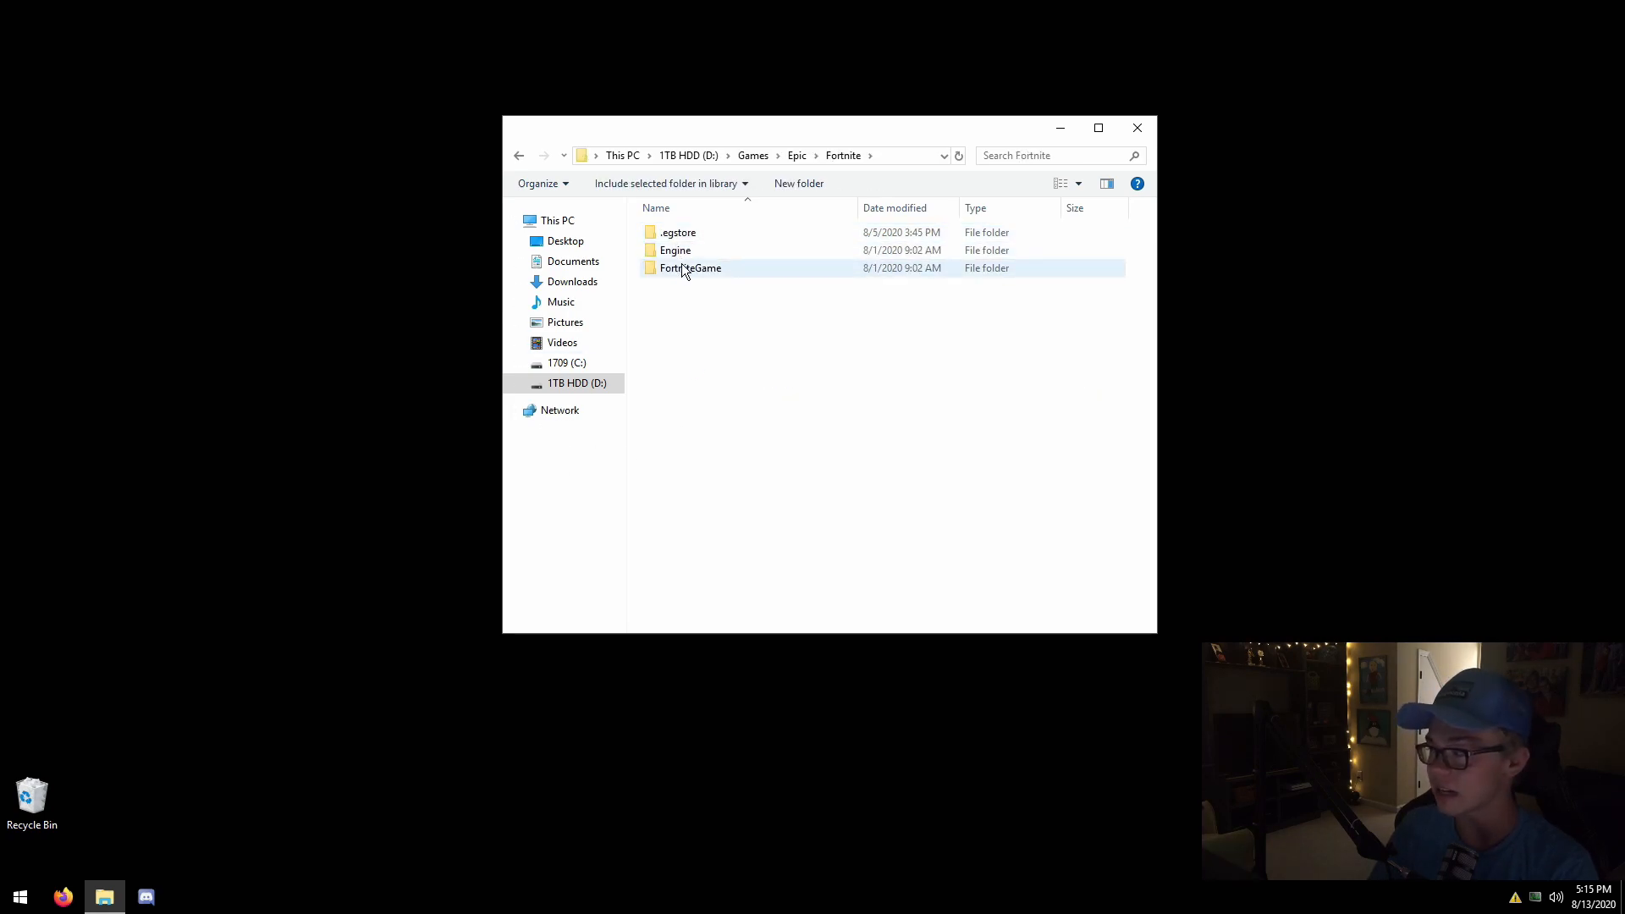
double_click(683, 264)
double_click(684, 230)
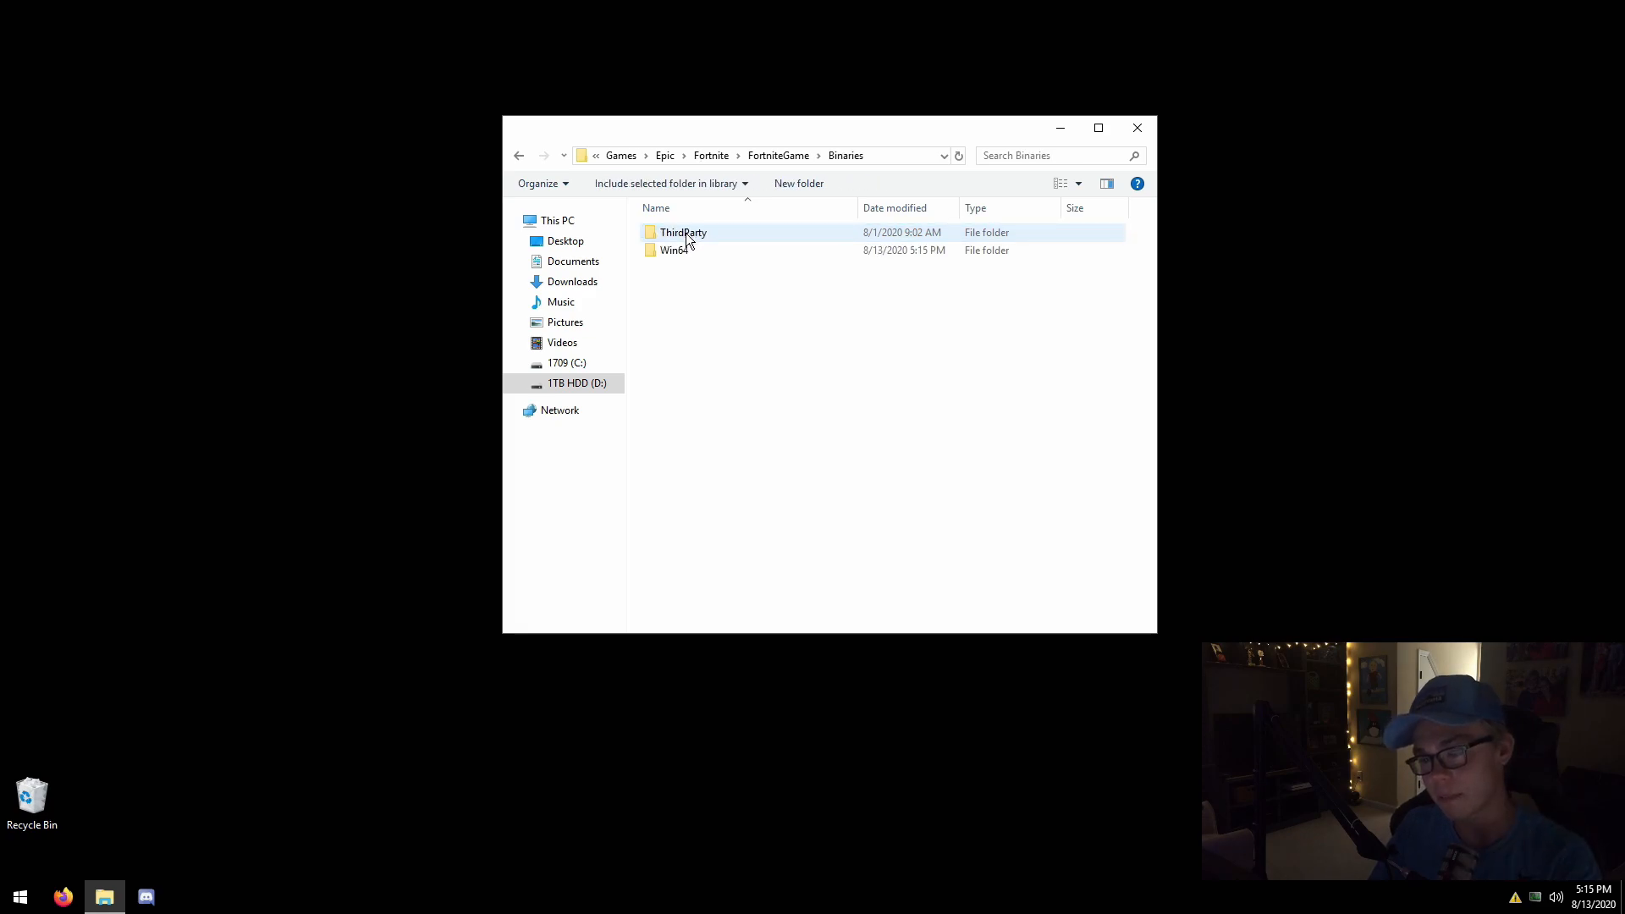
double_click(687, 247)
scroll(864, 466, "down", 9)
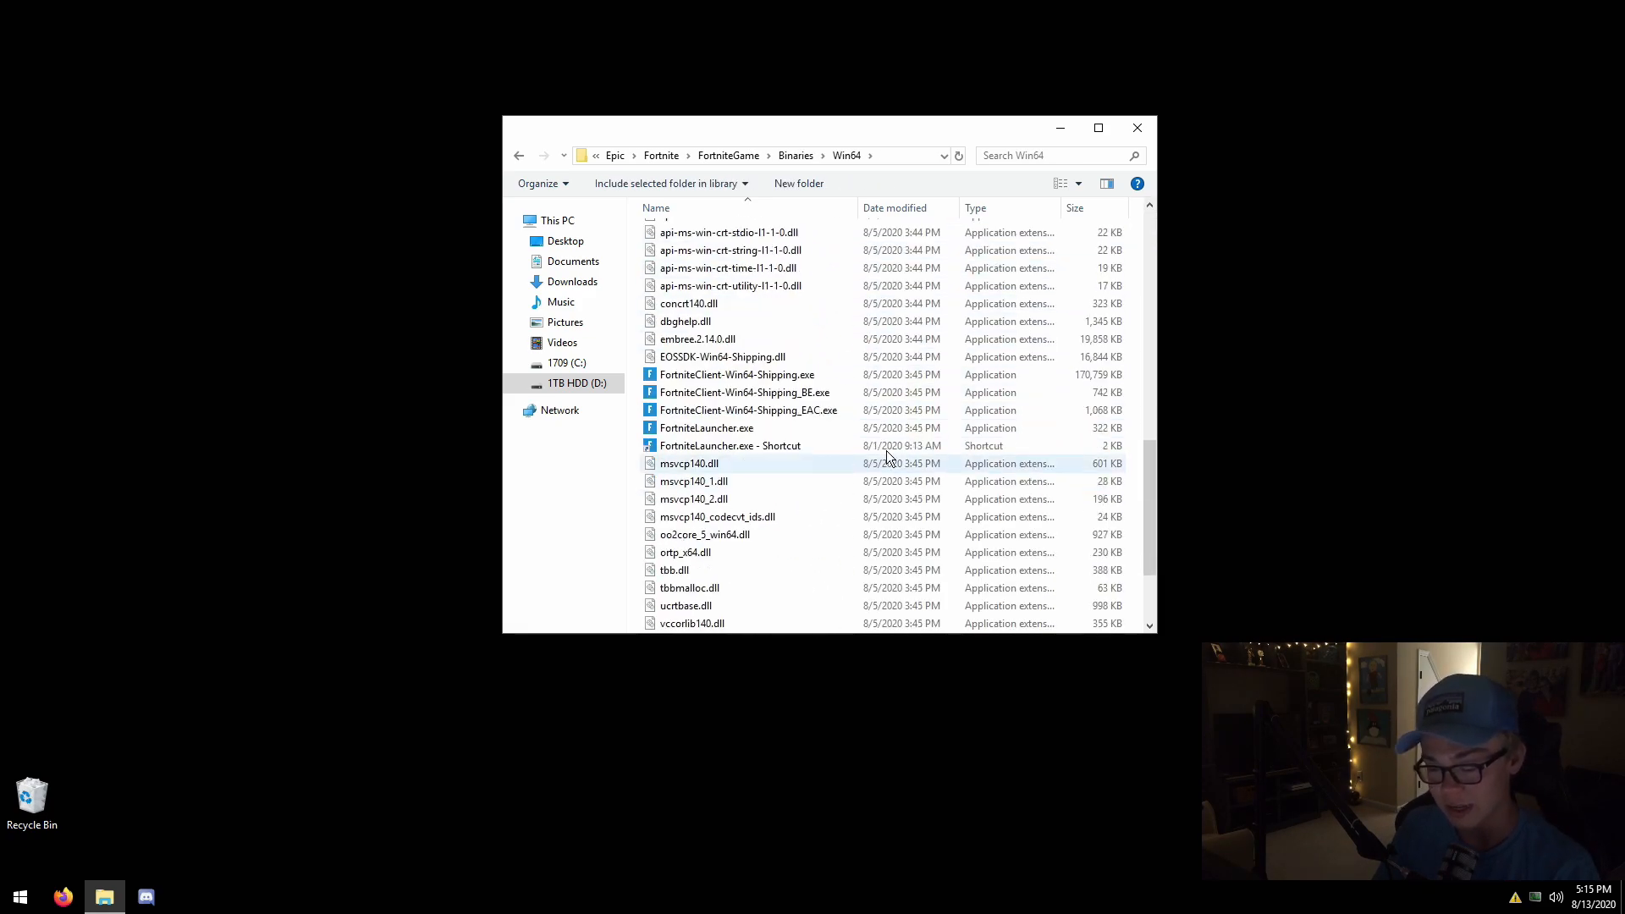
Delete the FortniteLauncher.exe shortcut from the Win64 folder.
left_click(787, 446)
key("Home")
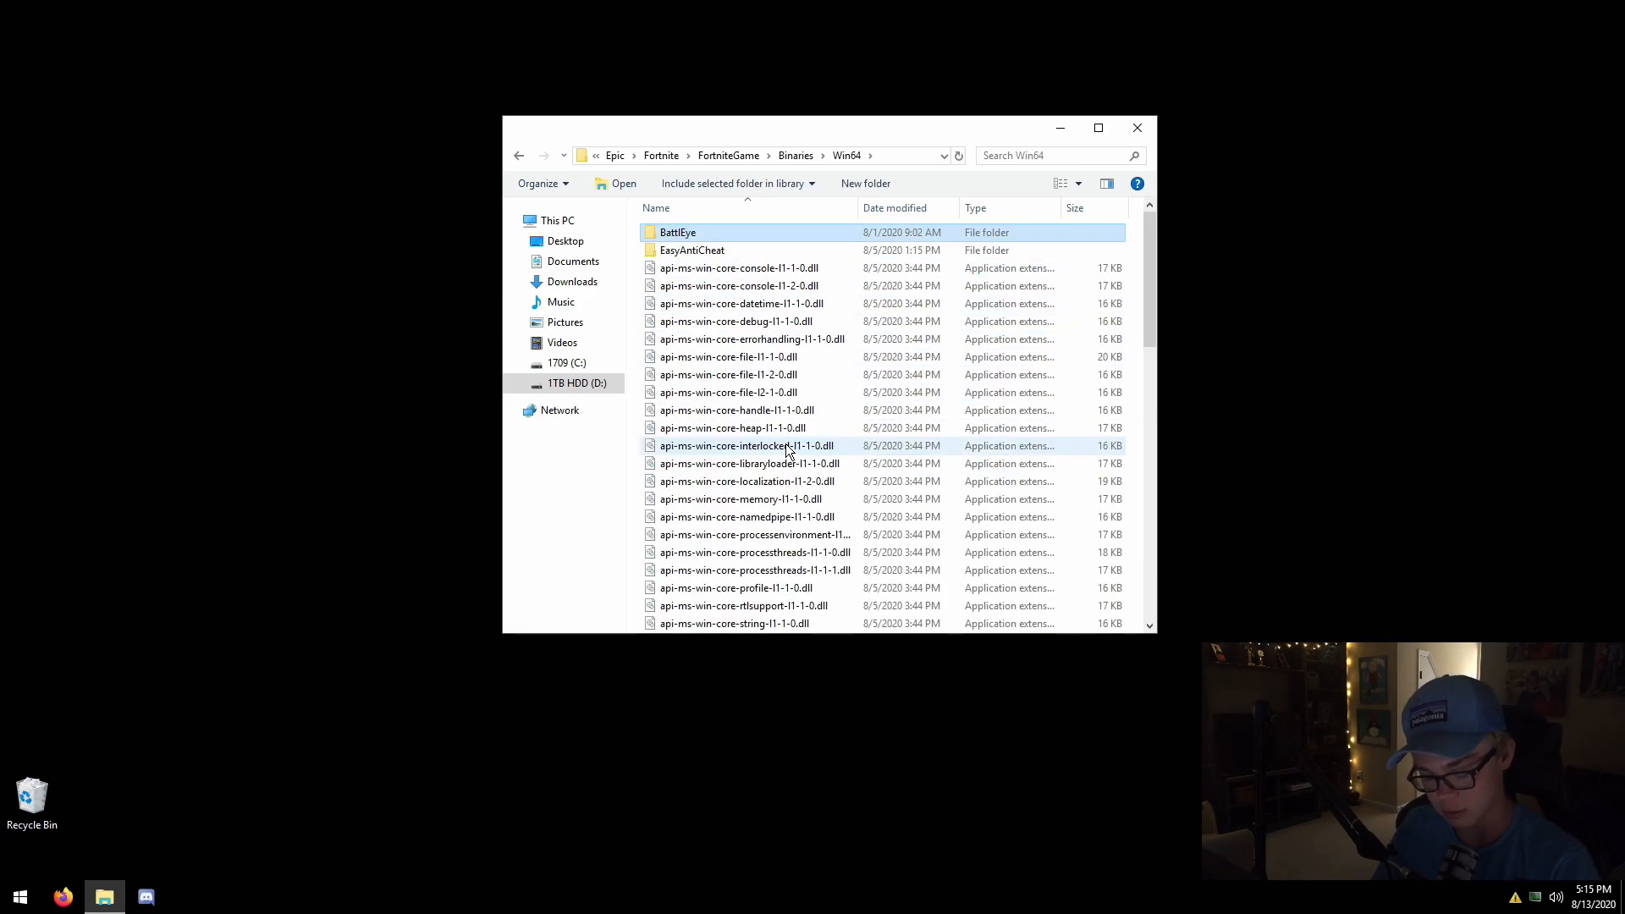
scroll(804, 436, "down", 9)
left_click(762, 443)
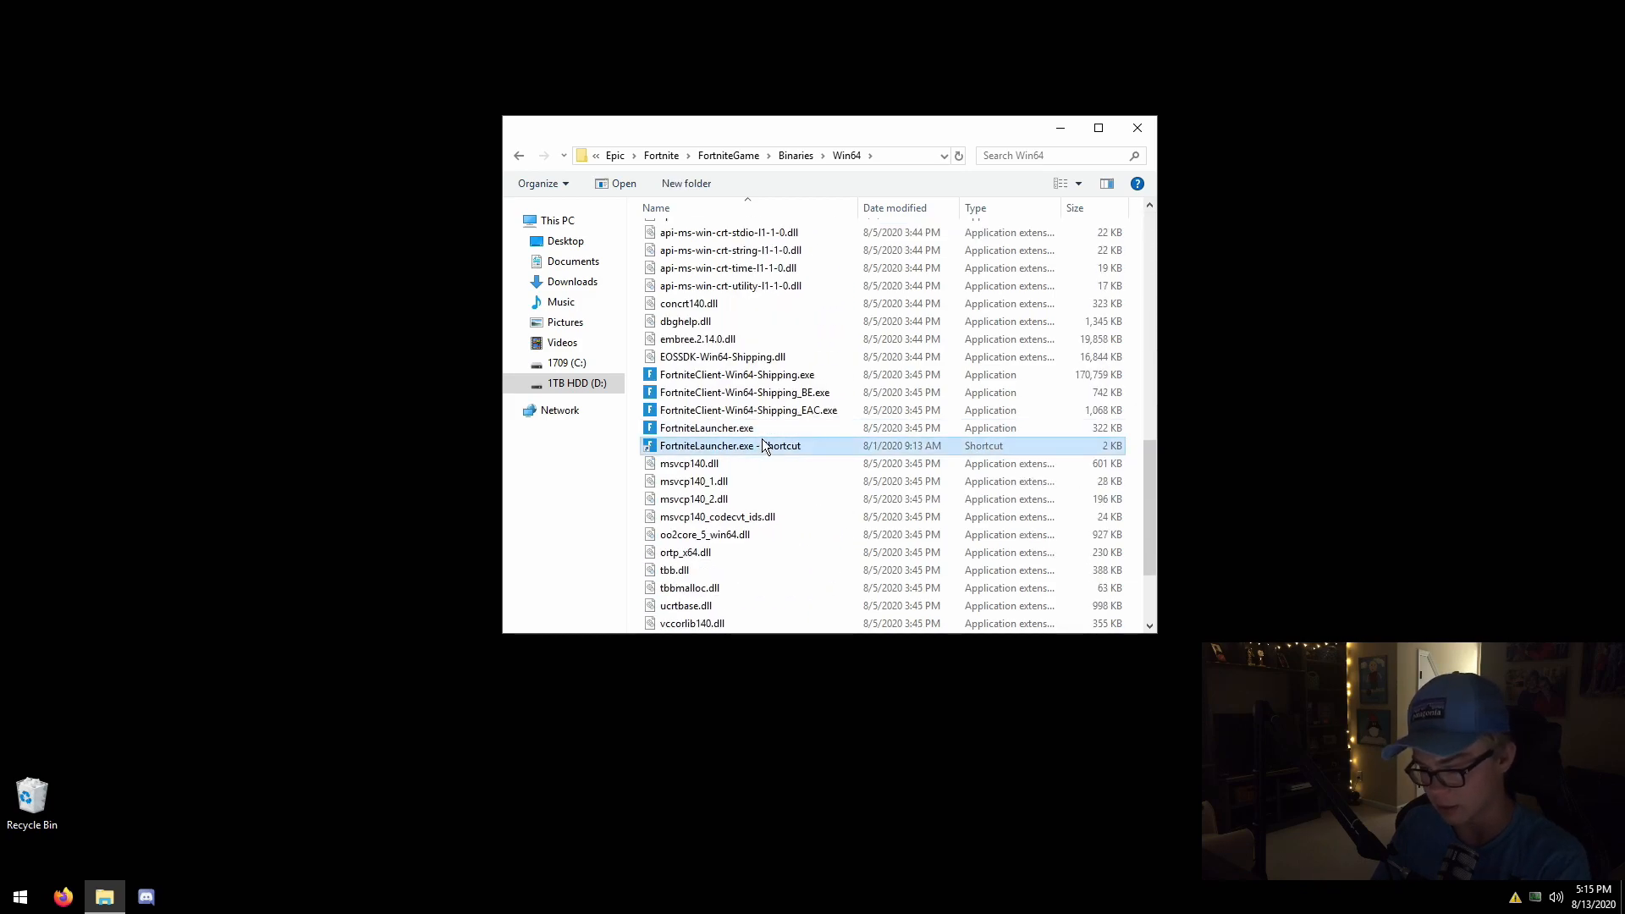
key("Delete")
Maximize the Win64 folder window and go through the Fortnite client and launcher executables, ending on FortniteClient-Win64-Shipping.exe.
left_click(1098, 128)
left_click(254, 534)
left_click(214, 556)
left_click(220, 567)
left_click(223, 556)
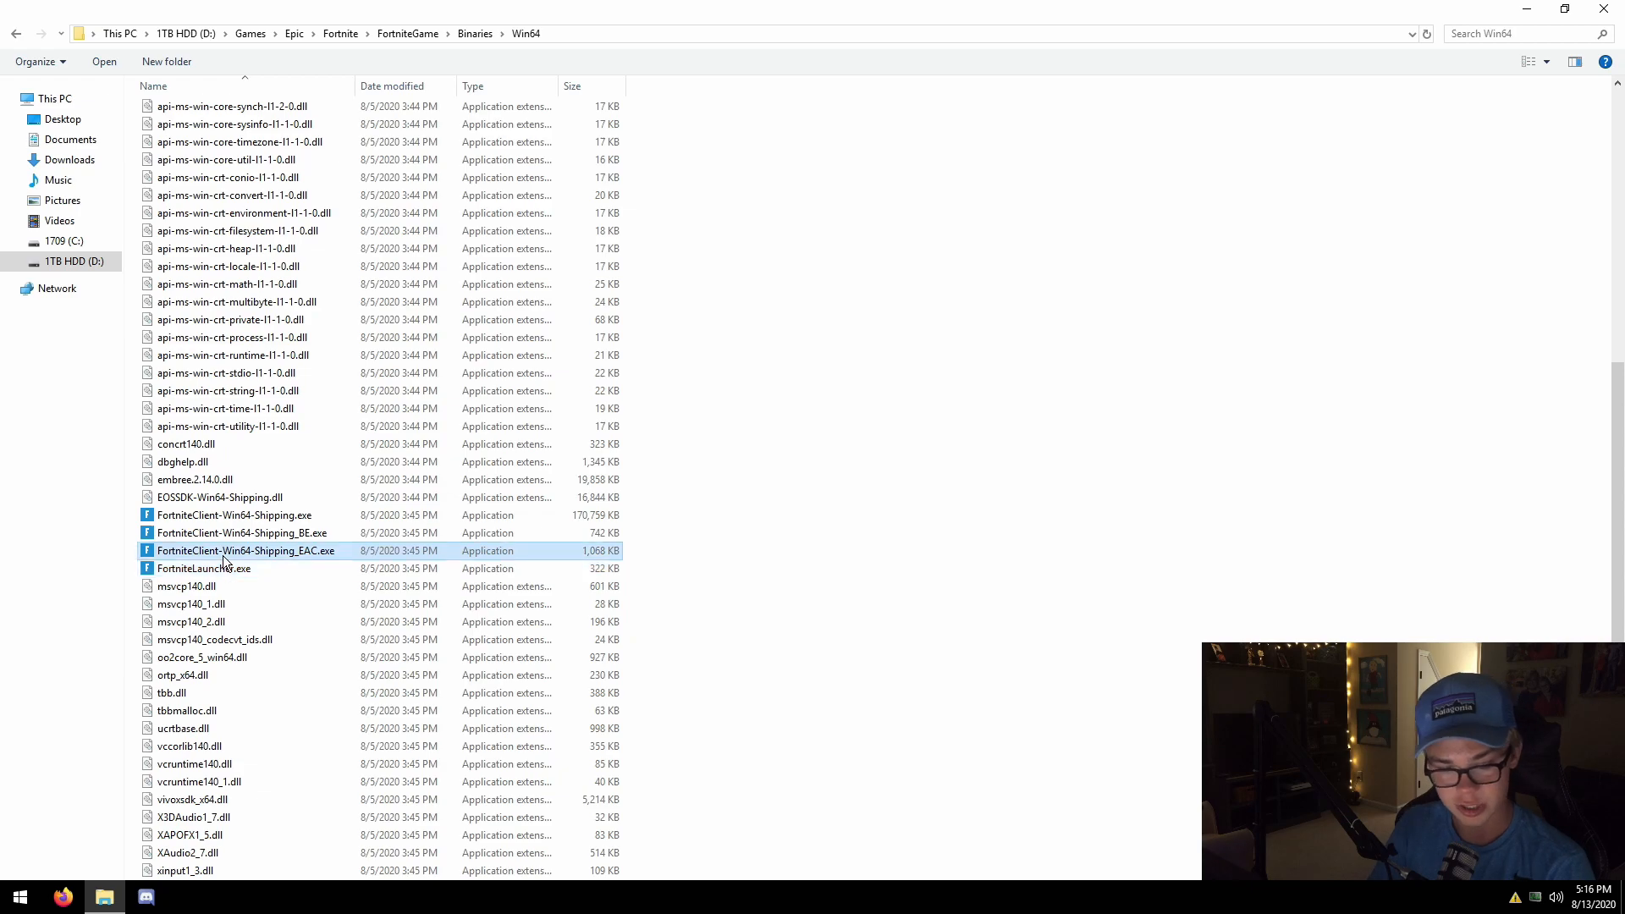
left_click(219, 533)
left_click(215, 518)
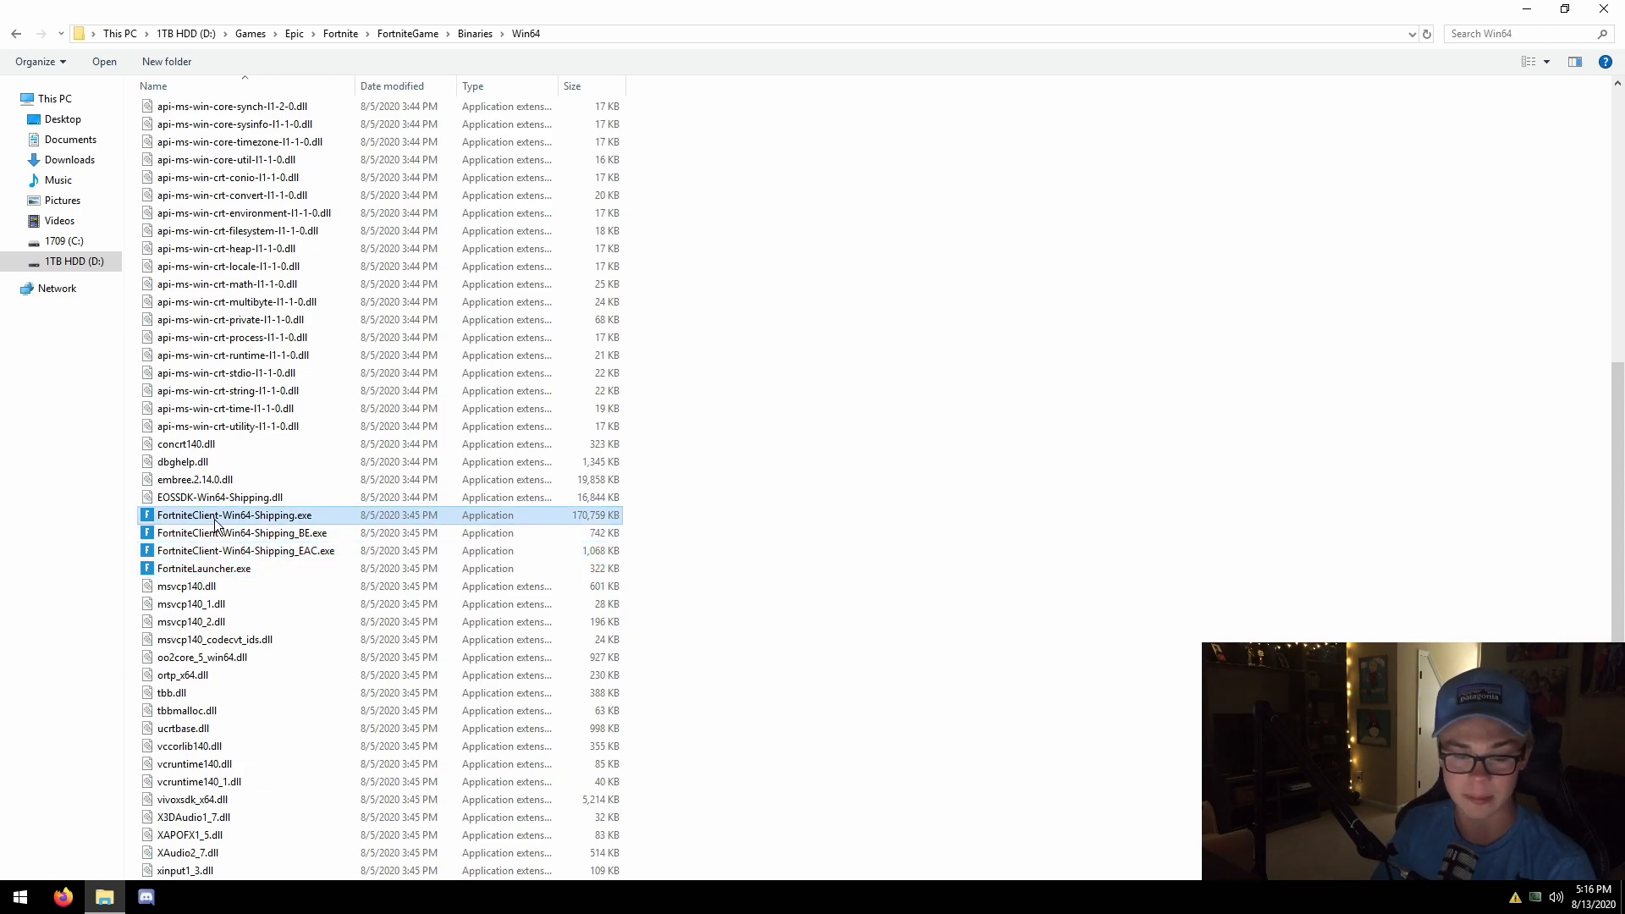
Open the all-users compatibility settings in the properties of FortniteClient-Win64-Shipping.exe.
right_click(215, 525)
left_click(272, 515)
left_click_drag(359, 423, 418, 165)
left_click(430, 205)
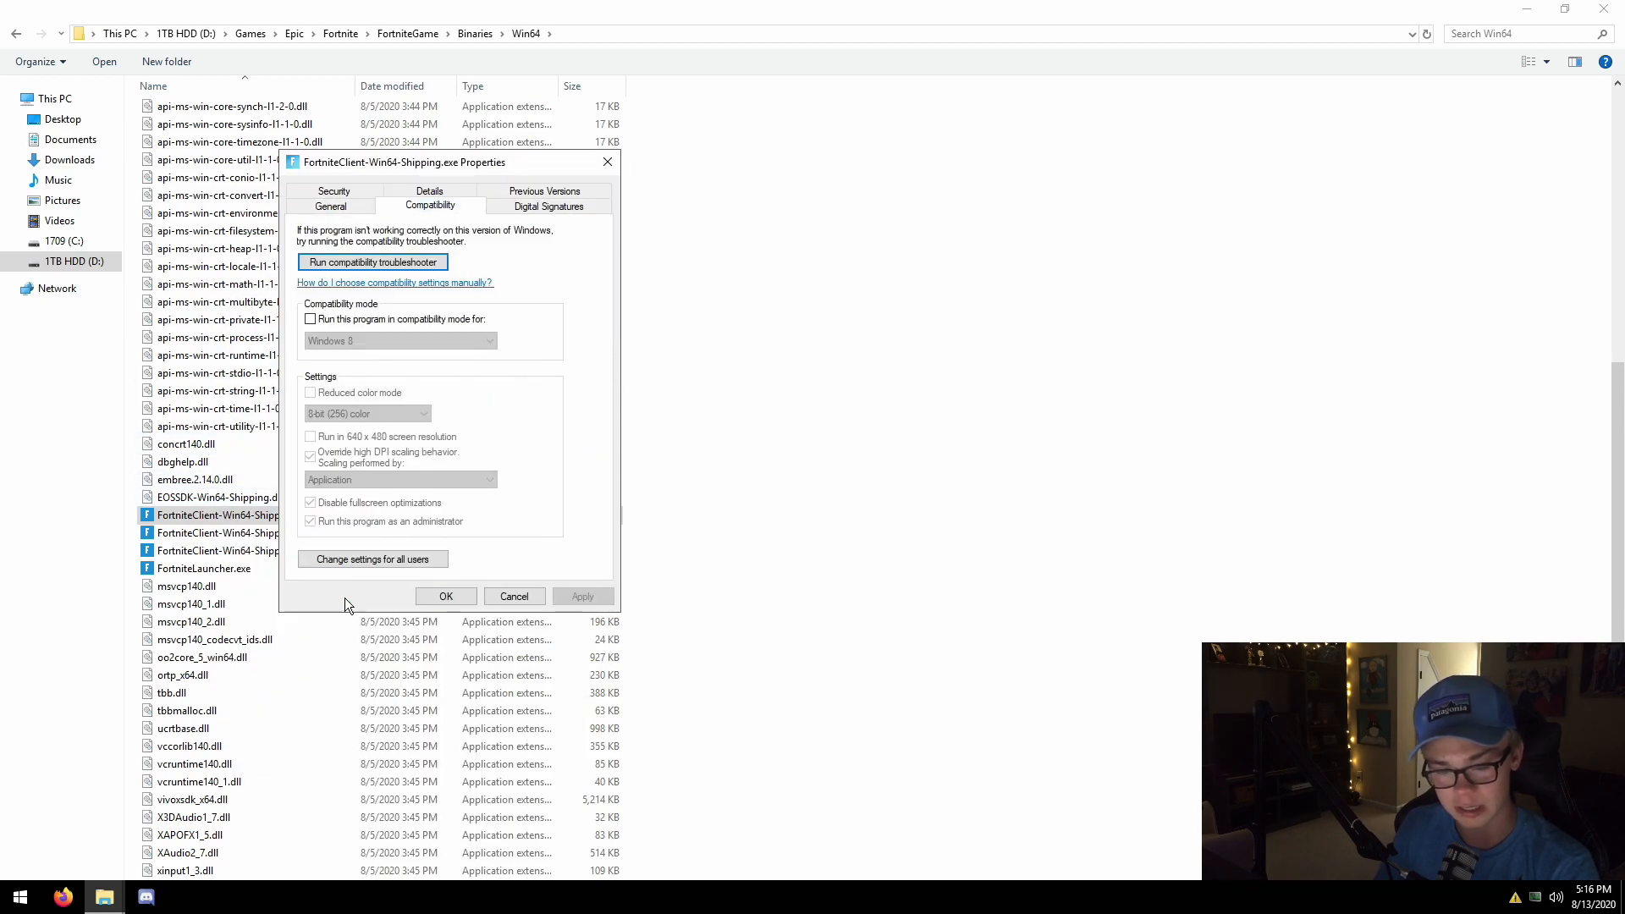
left_click(332, 557)
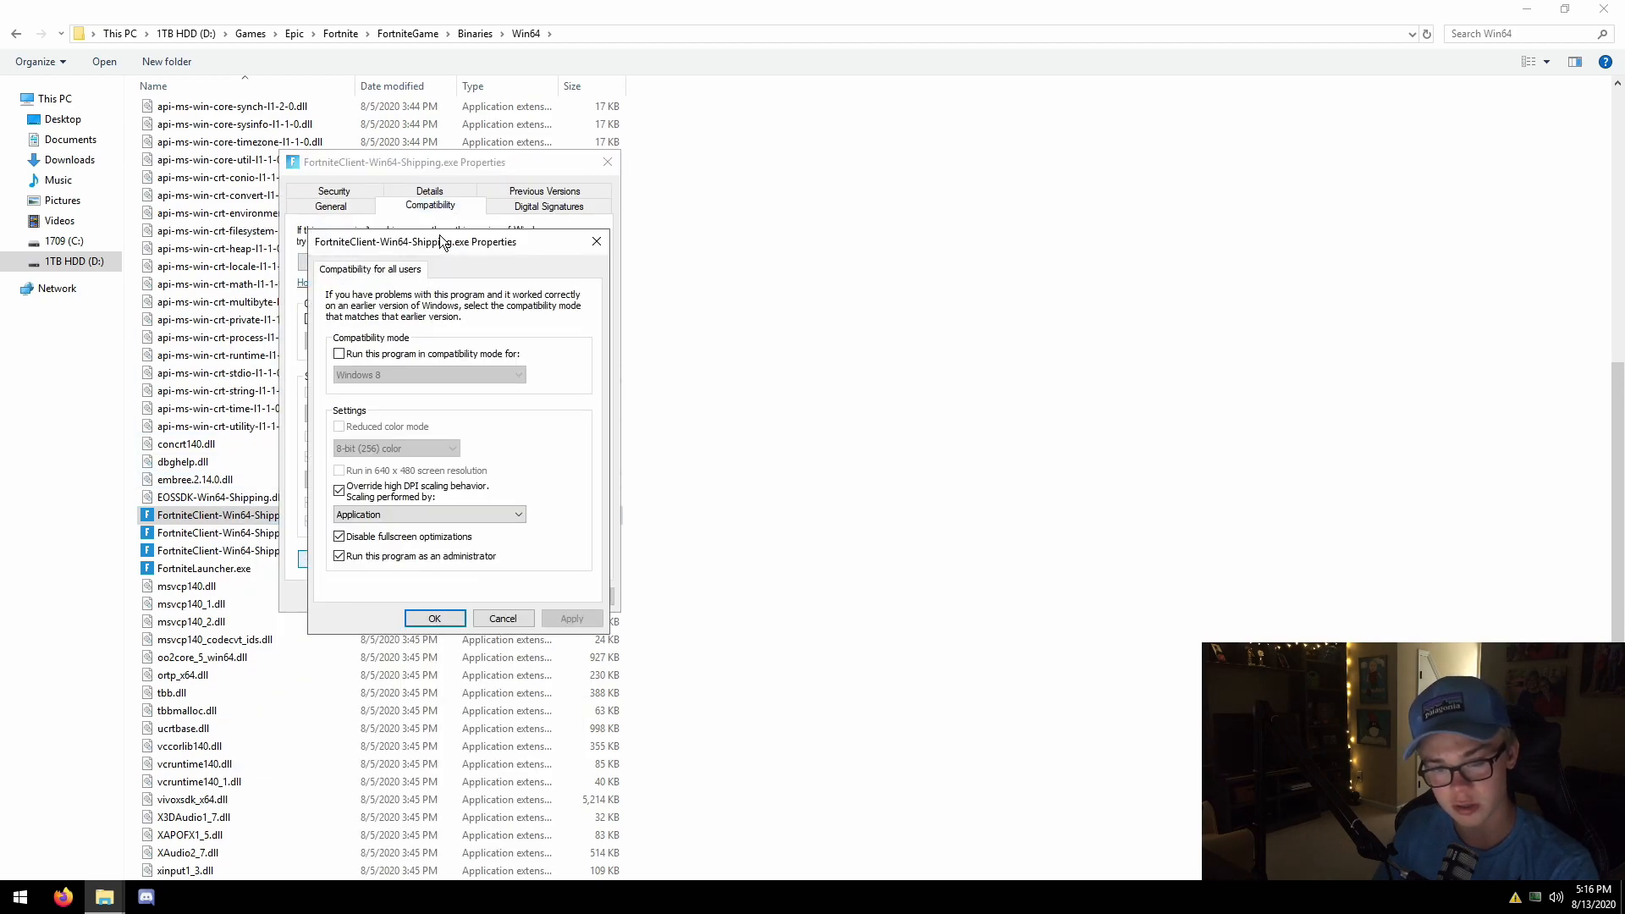
left_click_drag(441, 238, 467, 201)
Apply high DPI scaling override by Application, disabled fullscreen optimizations and running as administrator for all users, and confirm the properties.
left_click(408, 452)
left_click(408, 452)
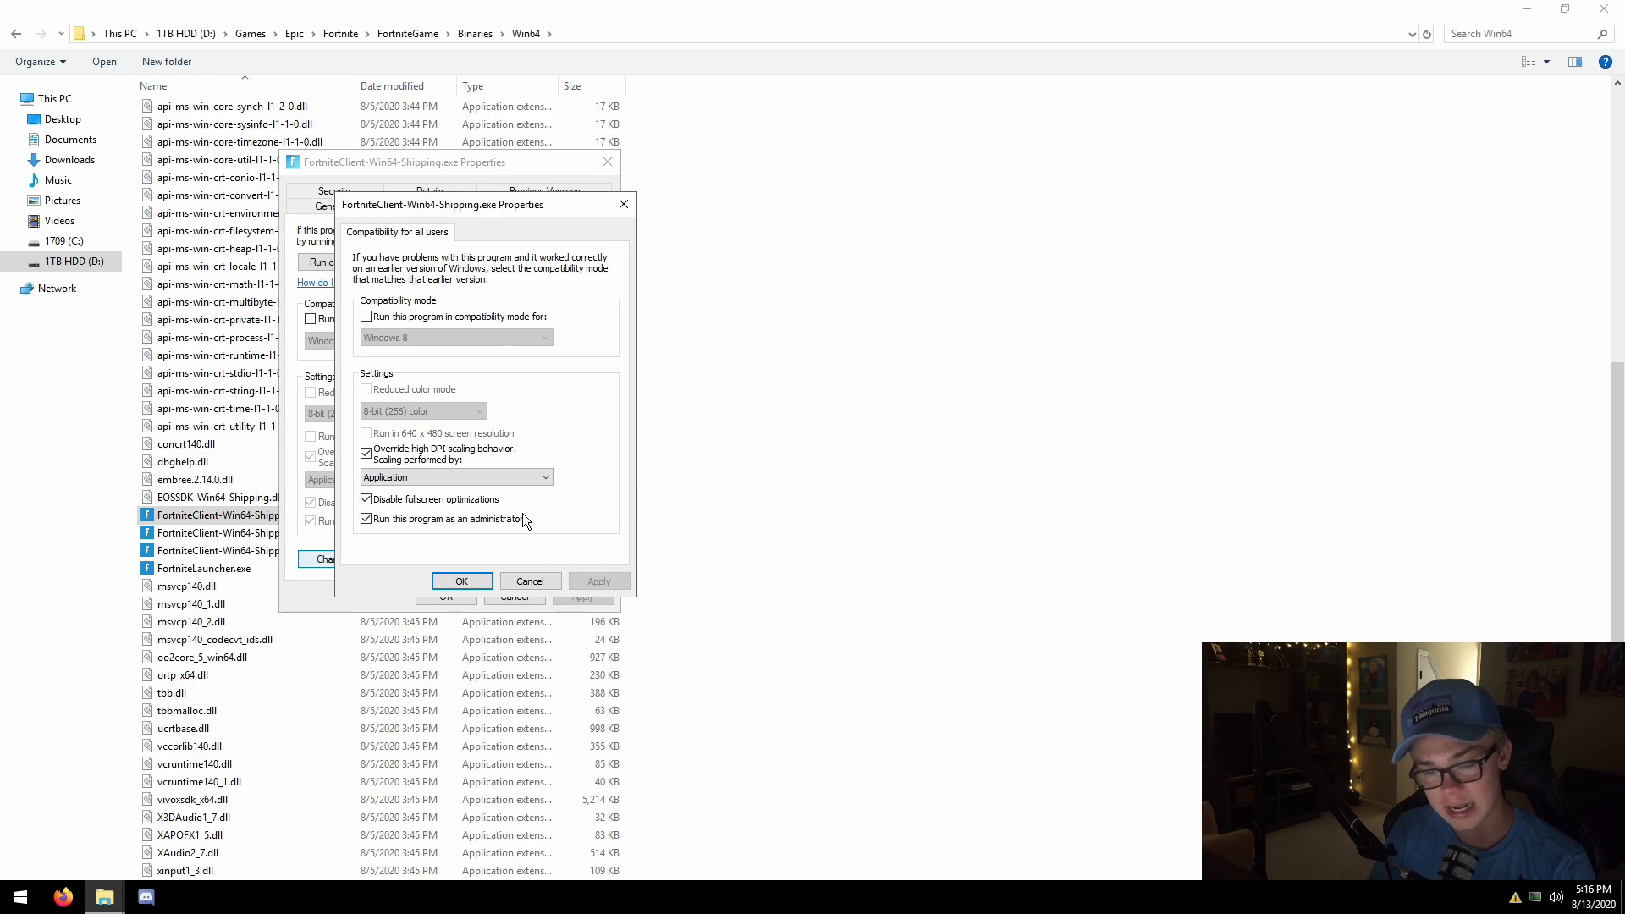
left_click(508, 457)
left_click(512, 459)
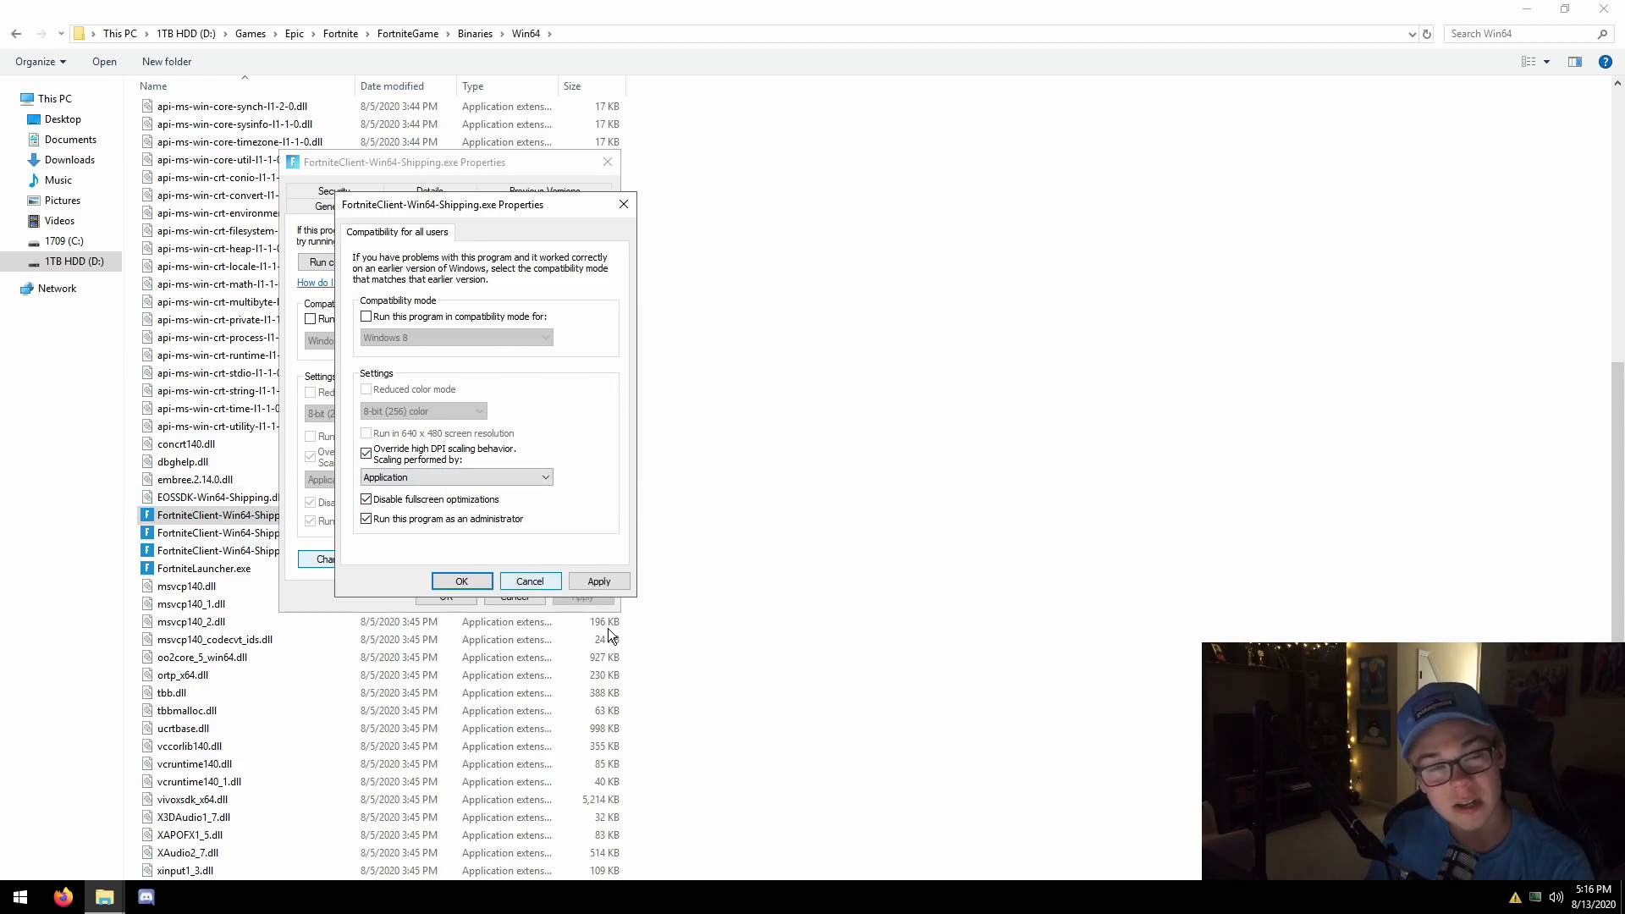
left_click(580, 572)
left_click(462, 581)
left_click(447, 595)
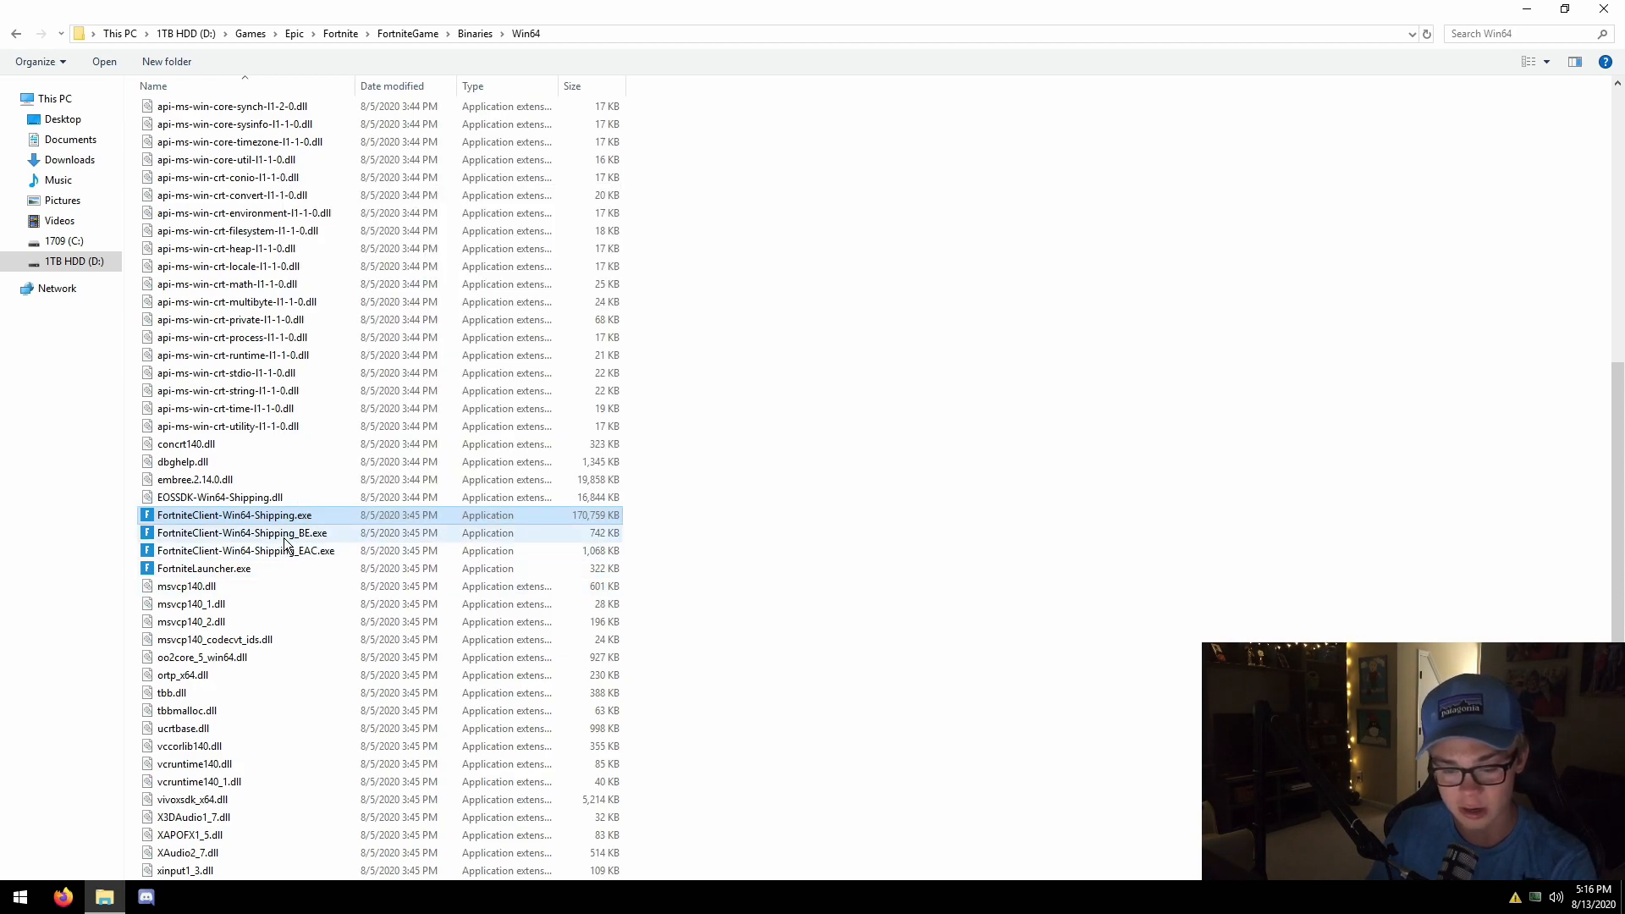
Select FortniteLauncher.exe as the last executable in the group and close the Win64 folder.
left_click(275, 569)
left_click(275, 565)
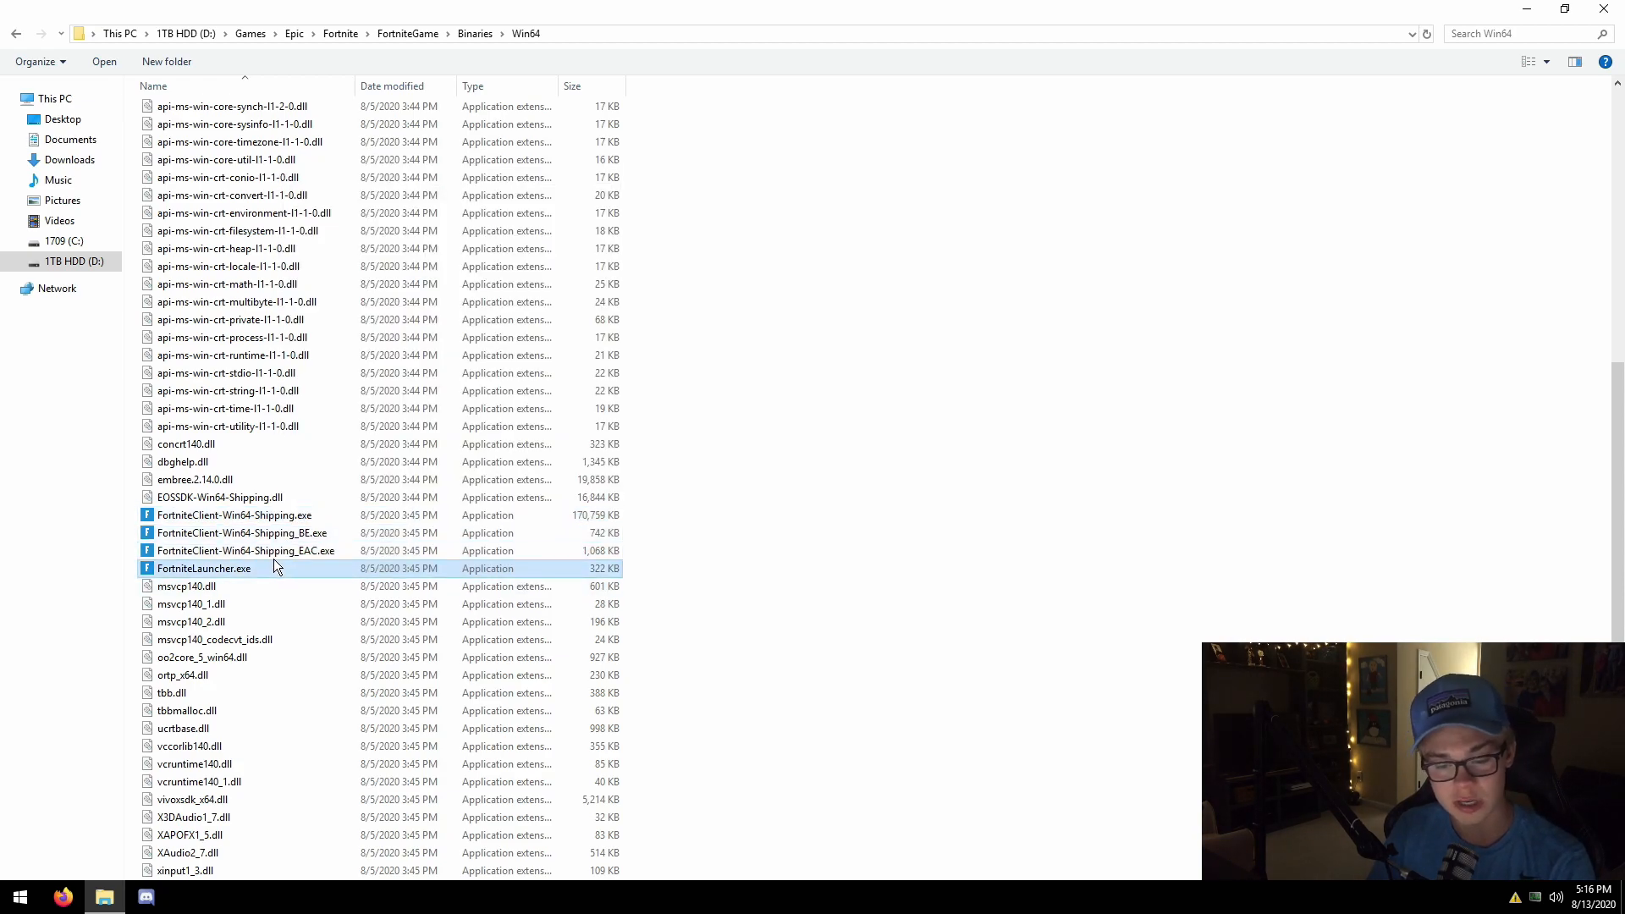
left_click(1604, 9)
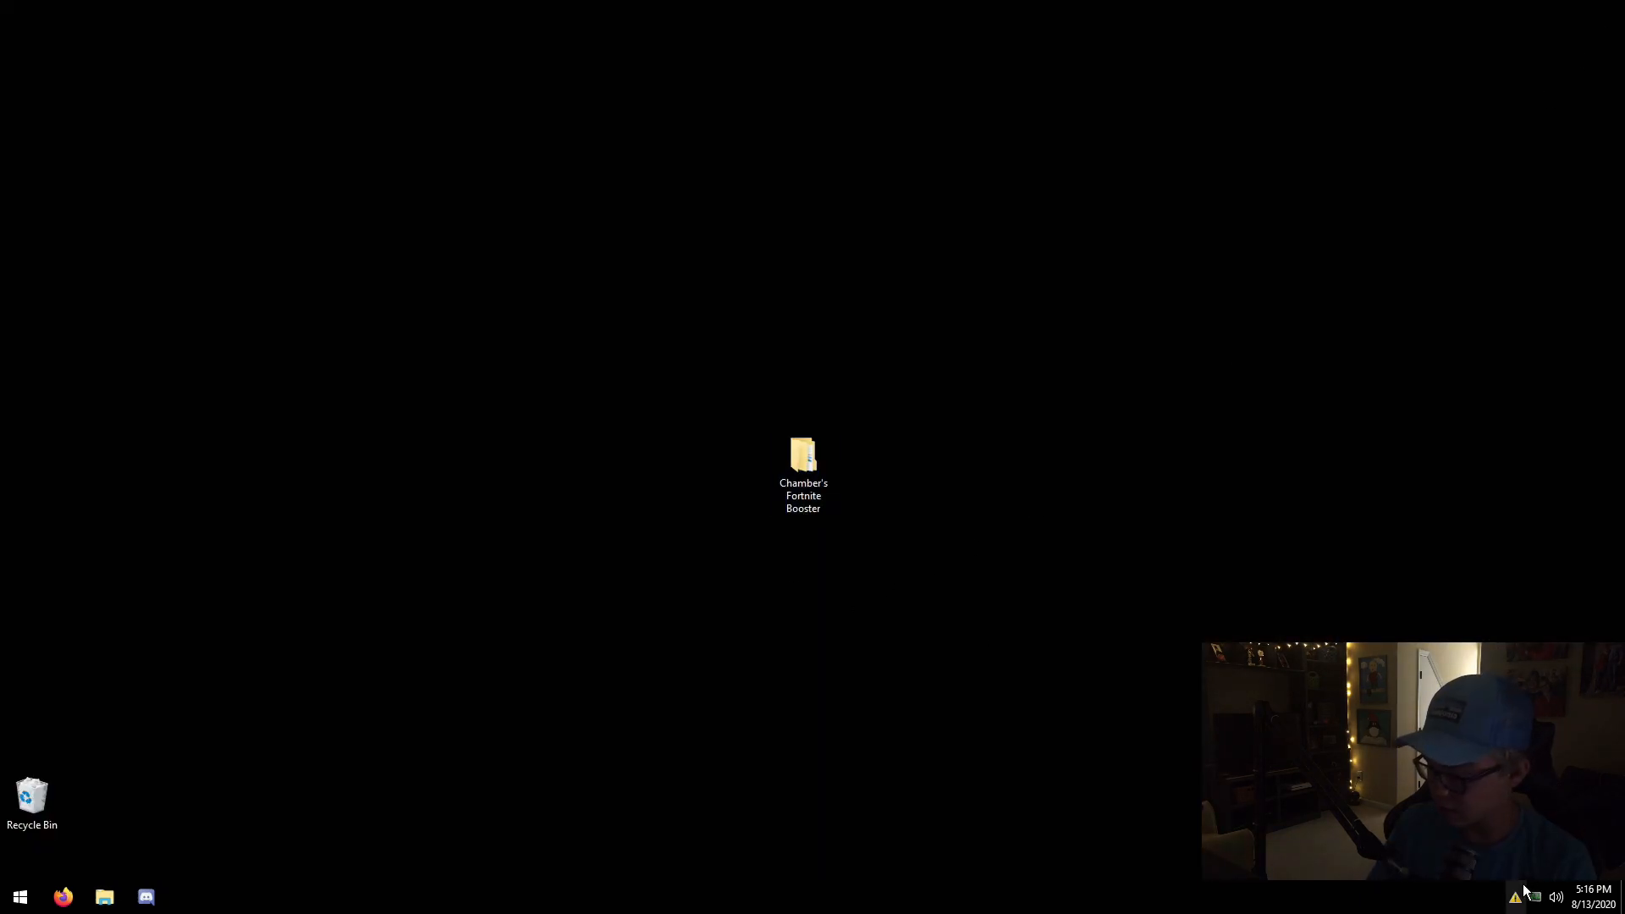
Start the Epic Games Launcher, retry the connection and launch Fortnite from the library.
left_click(20, 897)
mouse_move(196, 510)
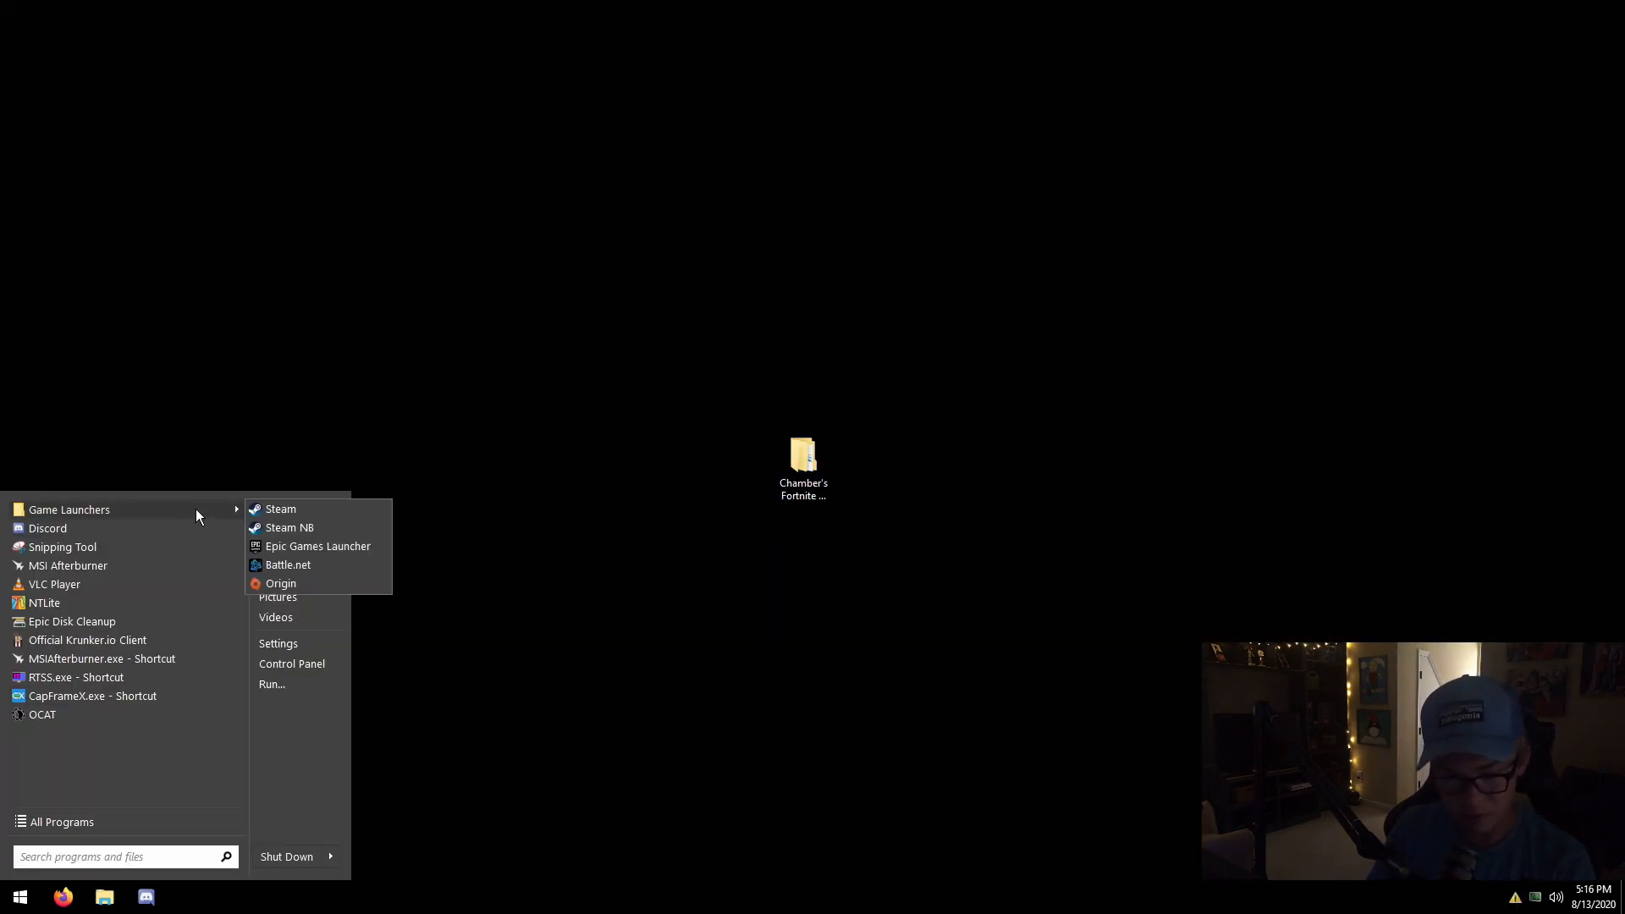
left_click(306, 549)
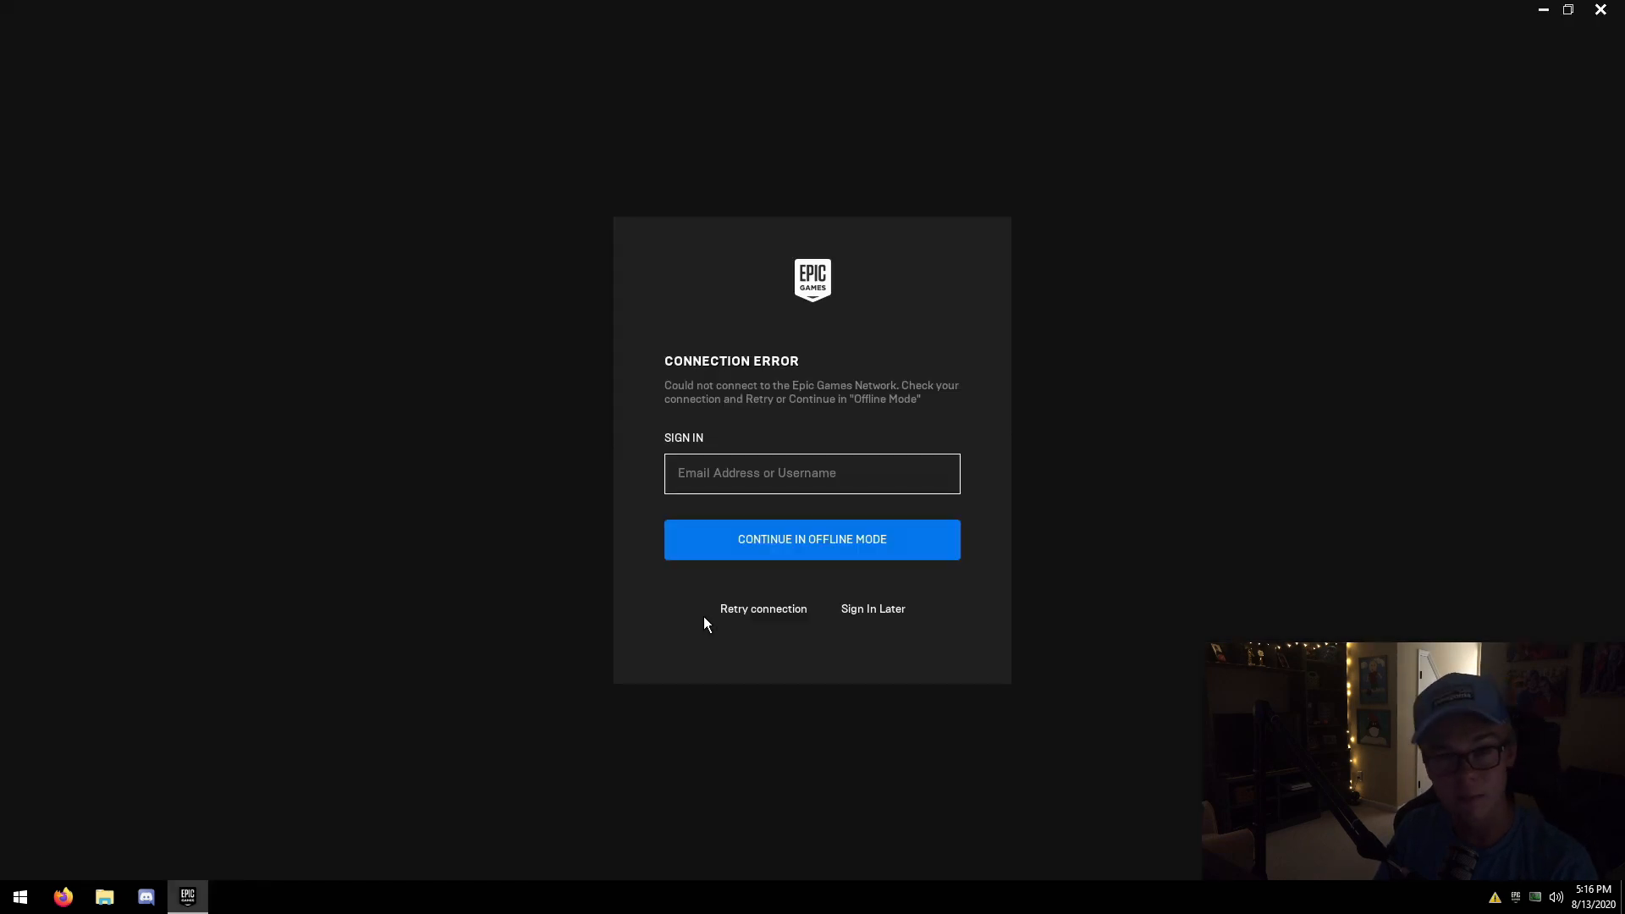
left_click(771, 613)
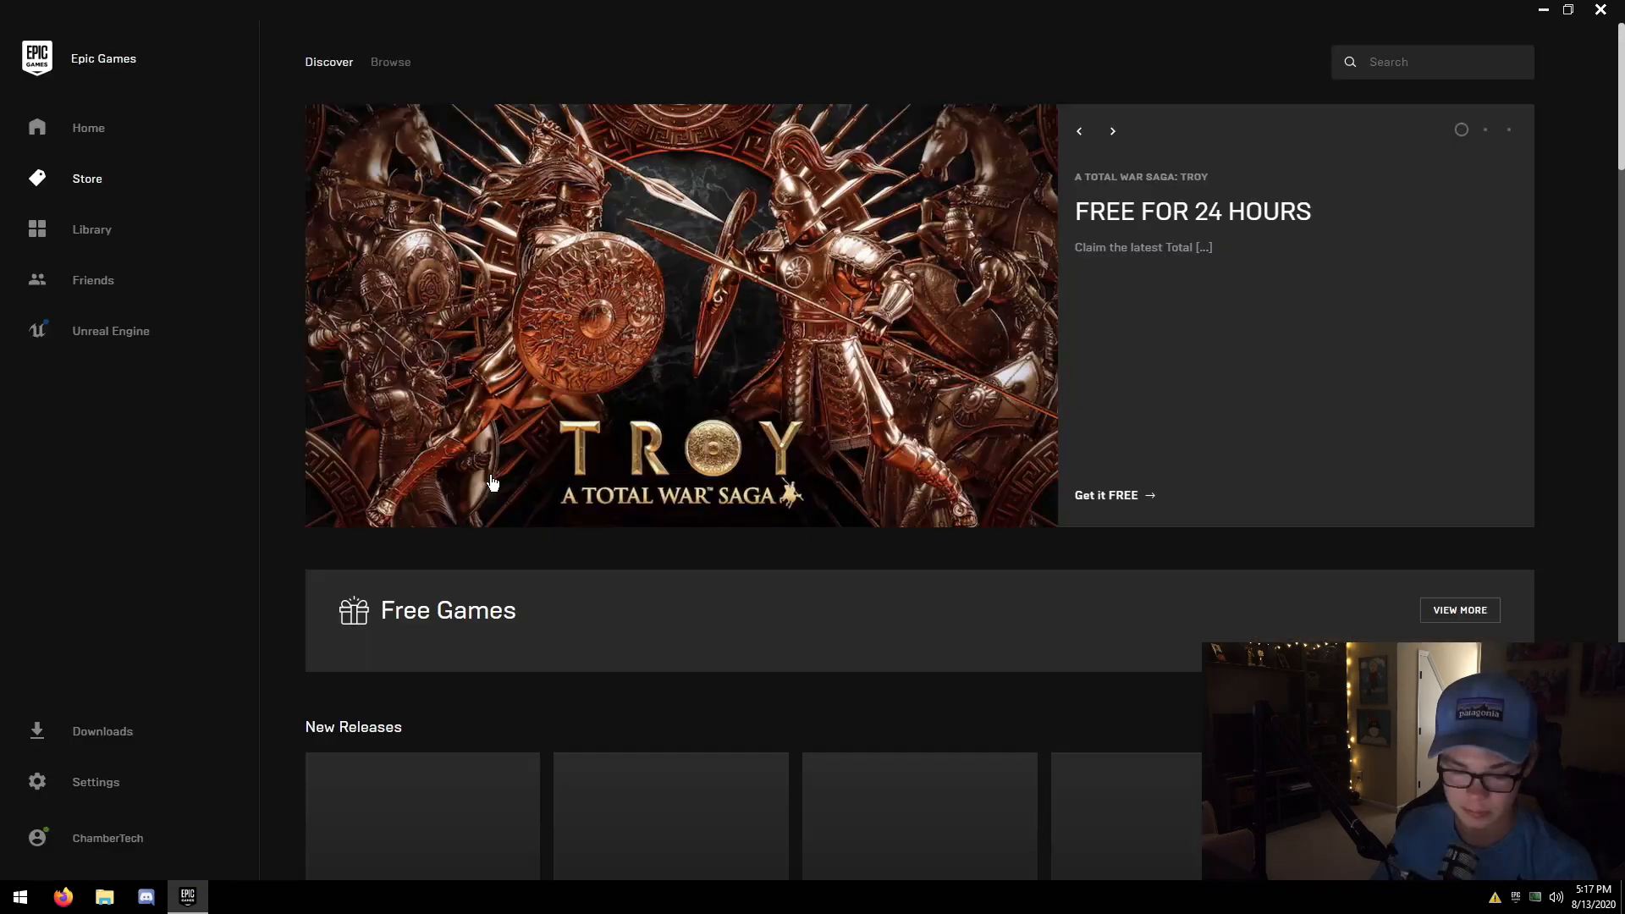
left_click(93, 229)
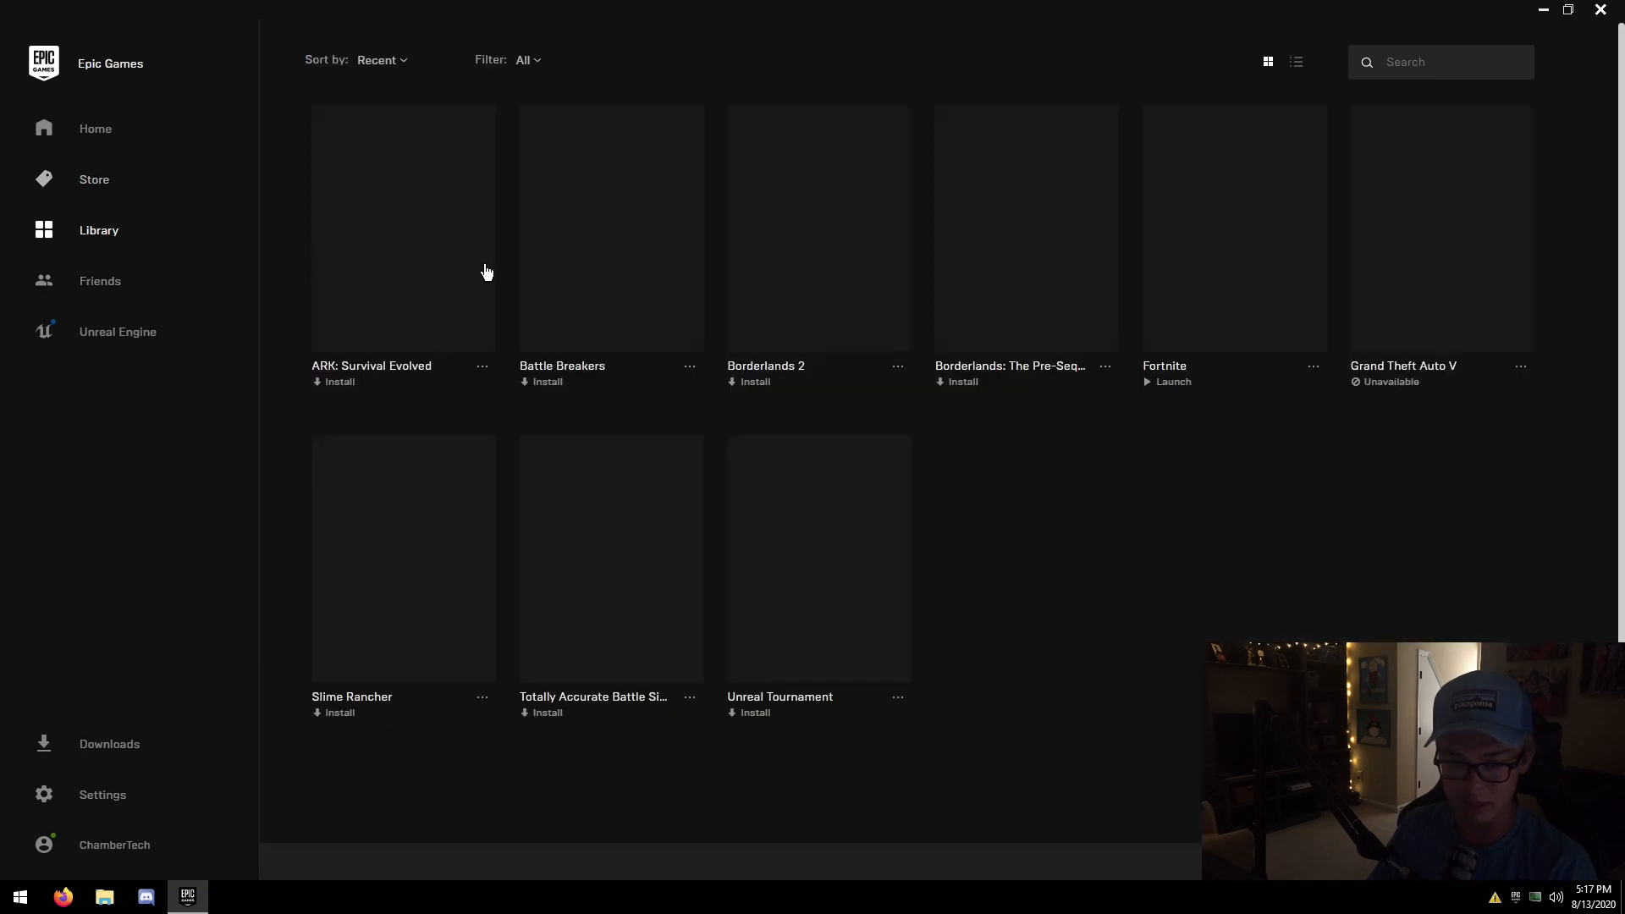
left_click(464, 254)
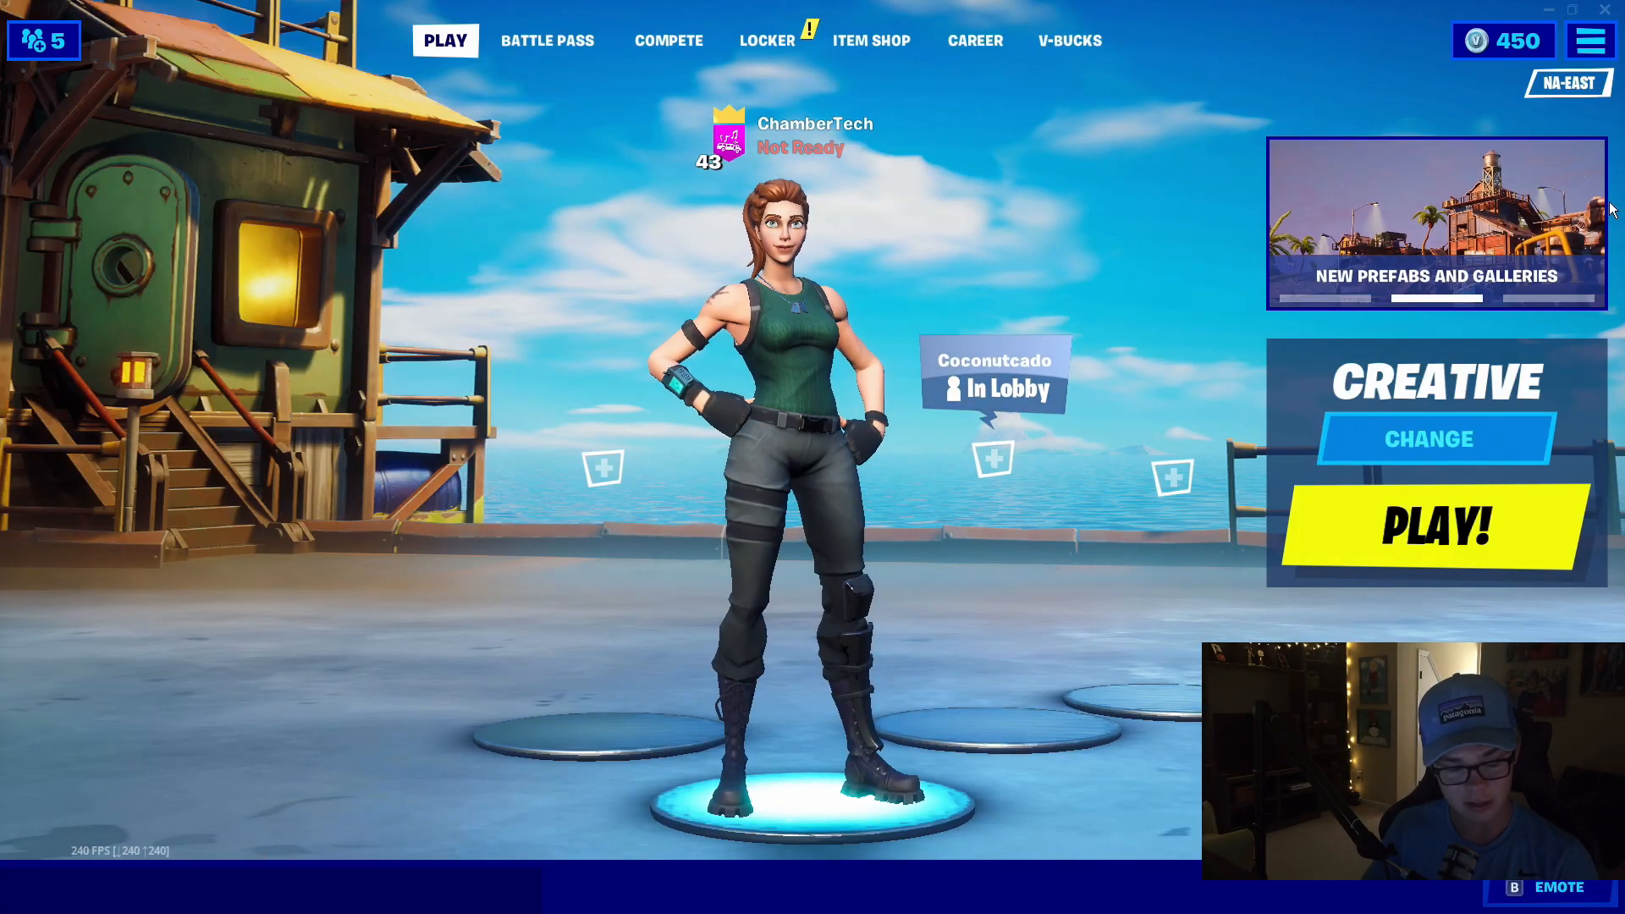
Open Fortnite's video settings and examine the display, graphics quality and advanced graphics options.
left_click(1590, 40)
left_click(1254, 91)
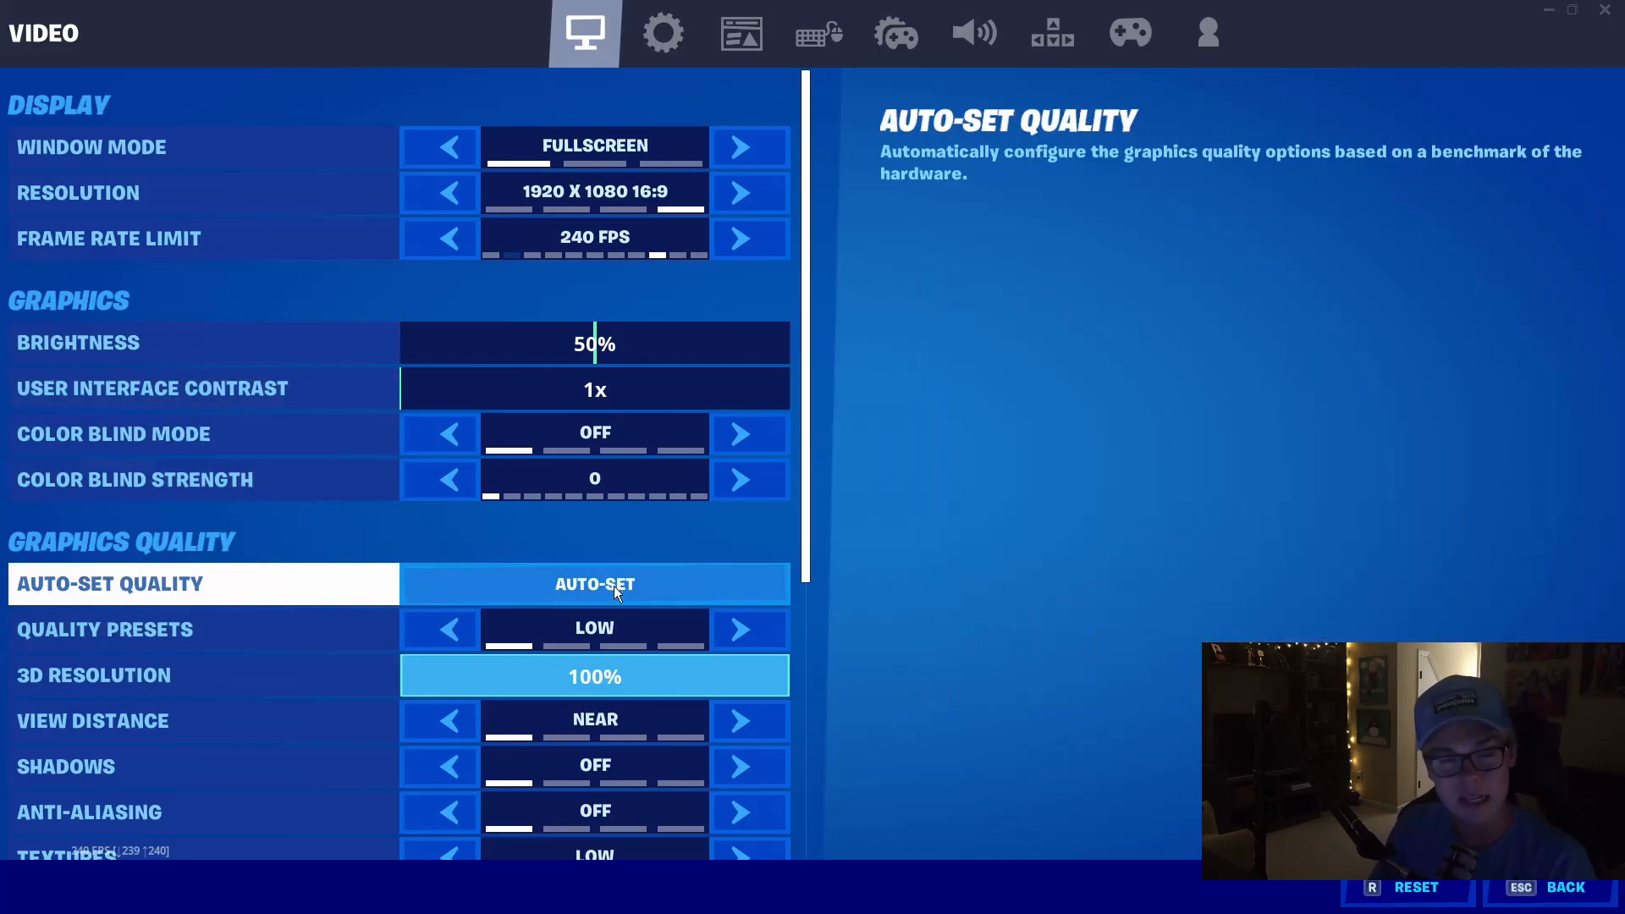
scroll(581, 535, "down", 3)
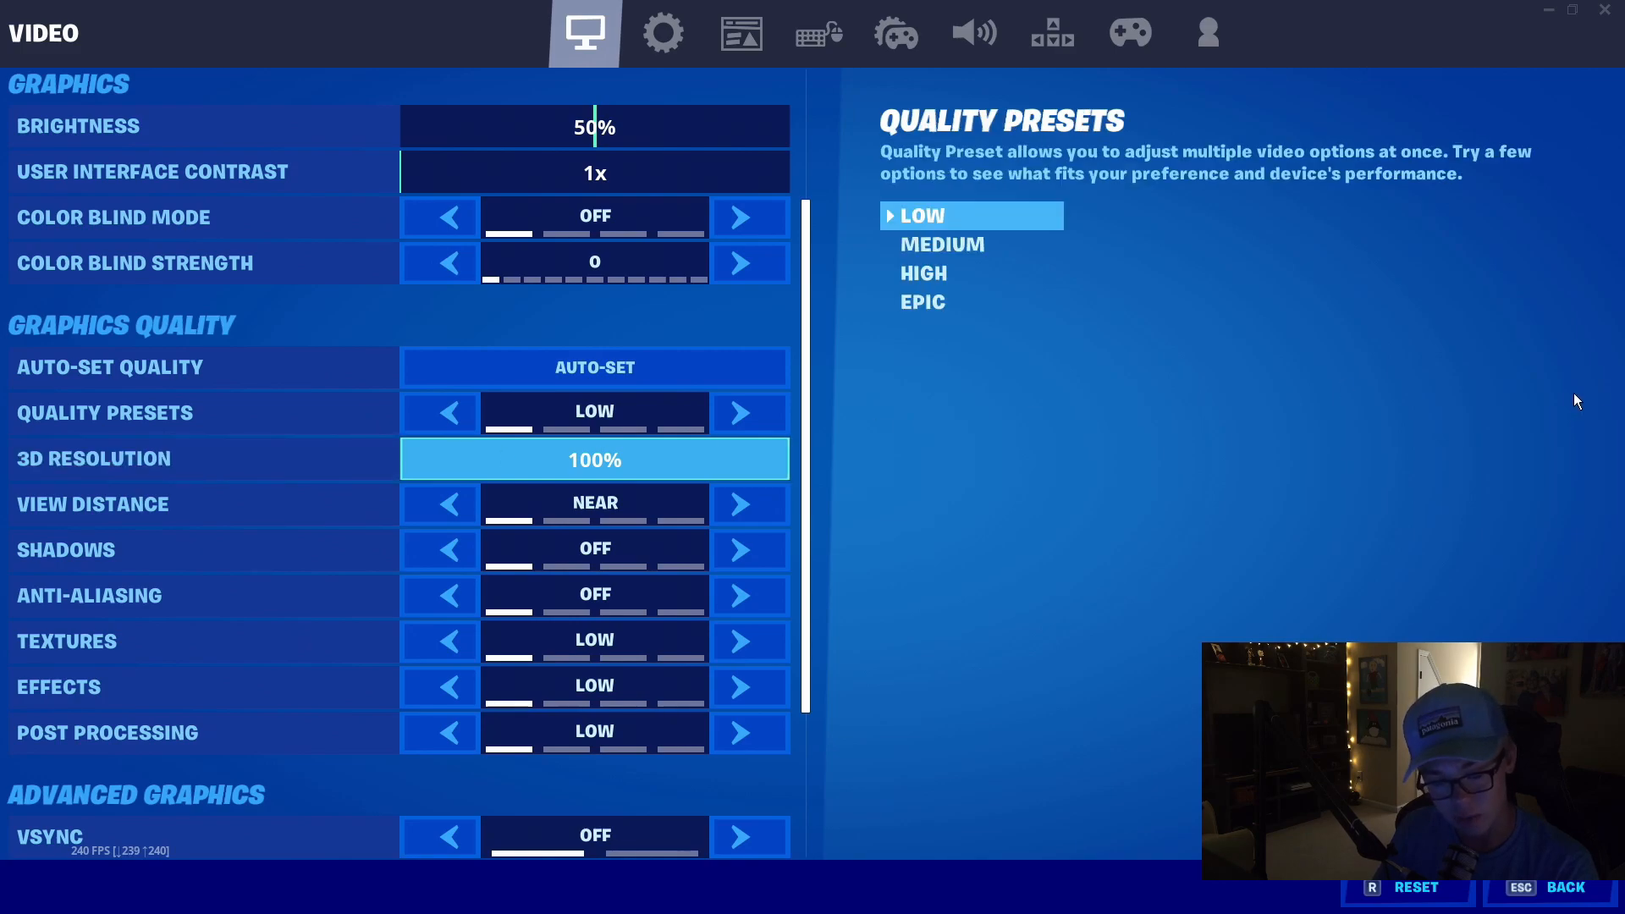
scroll(677, 548, "down", 3)
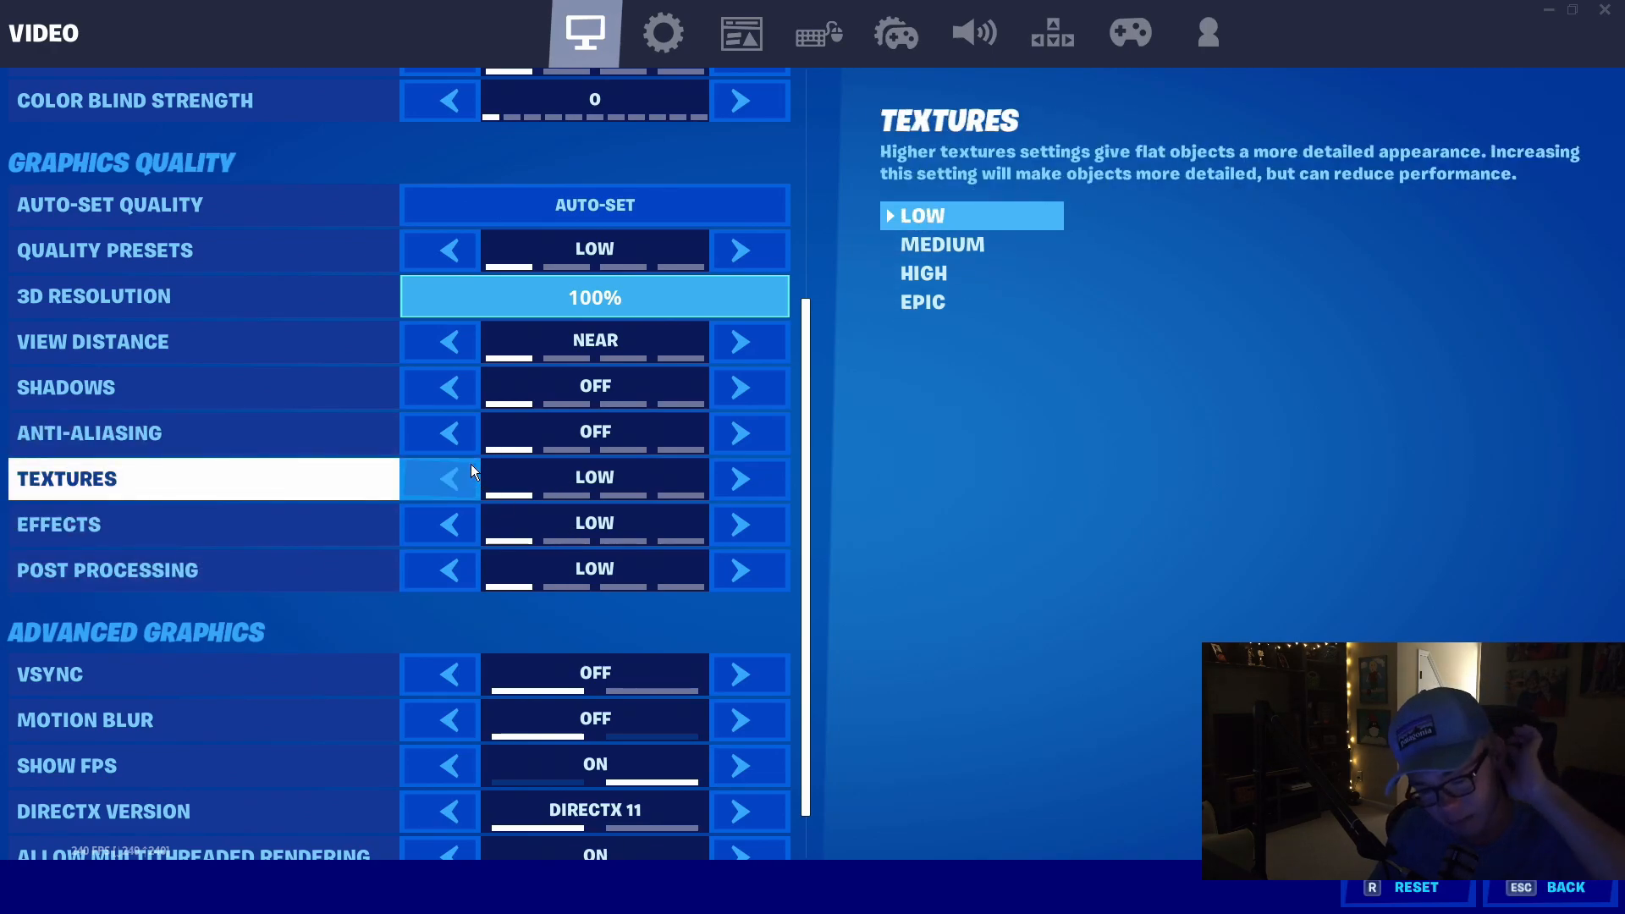
scroll(586, 594, "up", 7)
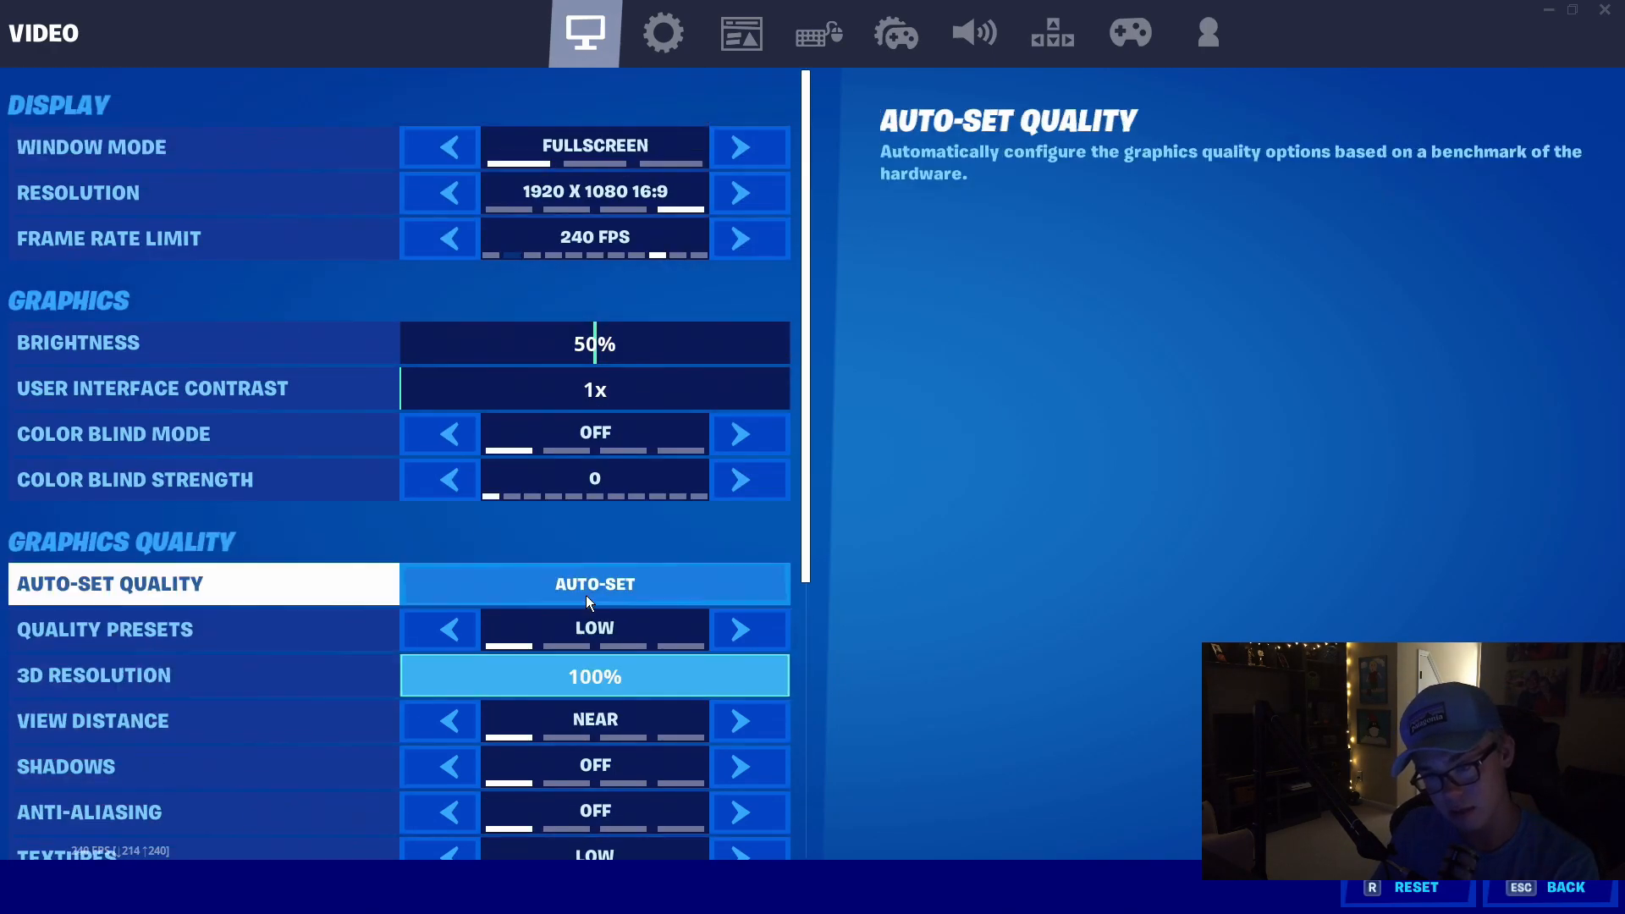
scroll(586, 596, "down", 7)
scroll(586, 596, "down", 2)
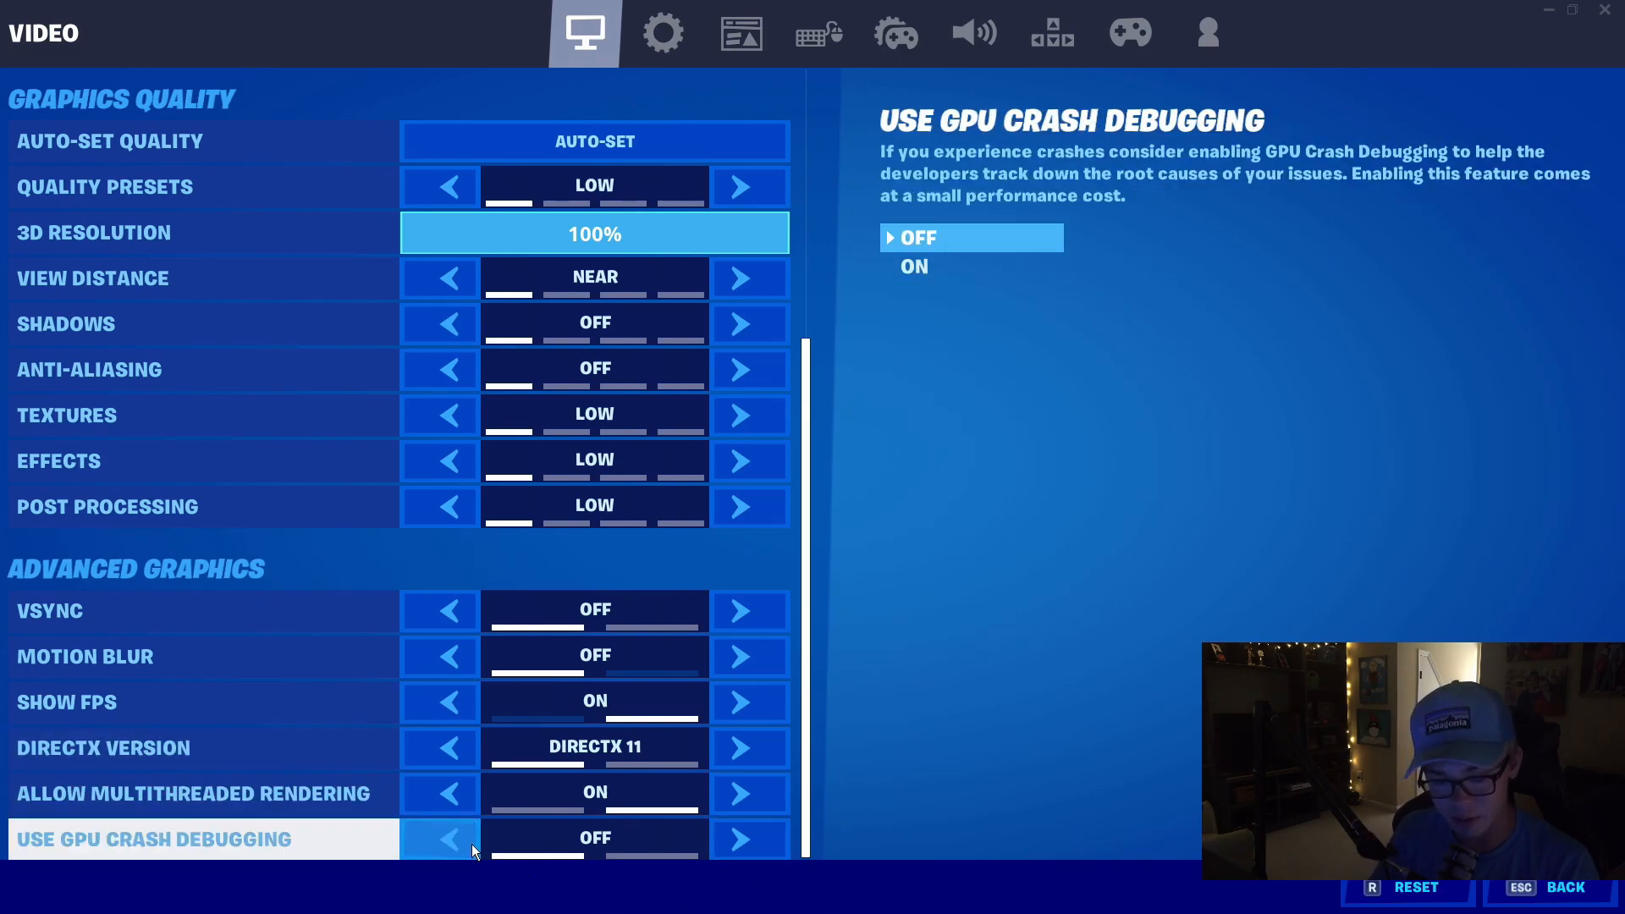
Examine the game settings from matchmaking region to the extra game options and replay recording.
left_click(648, 40)
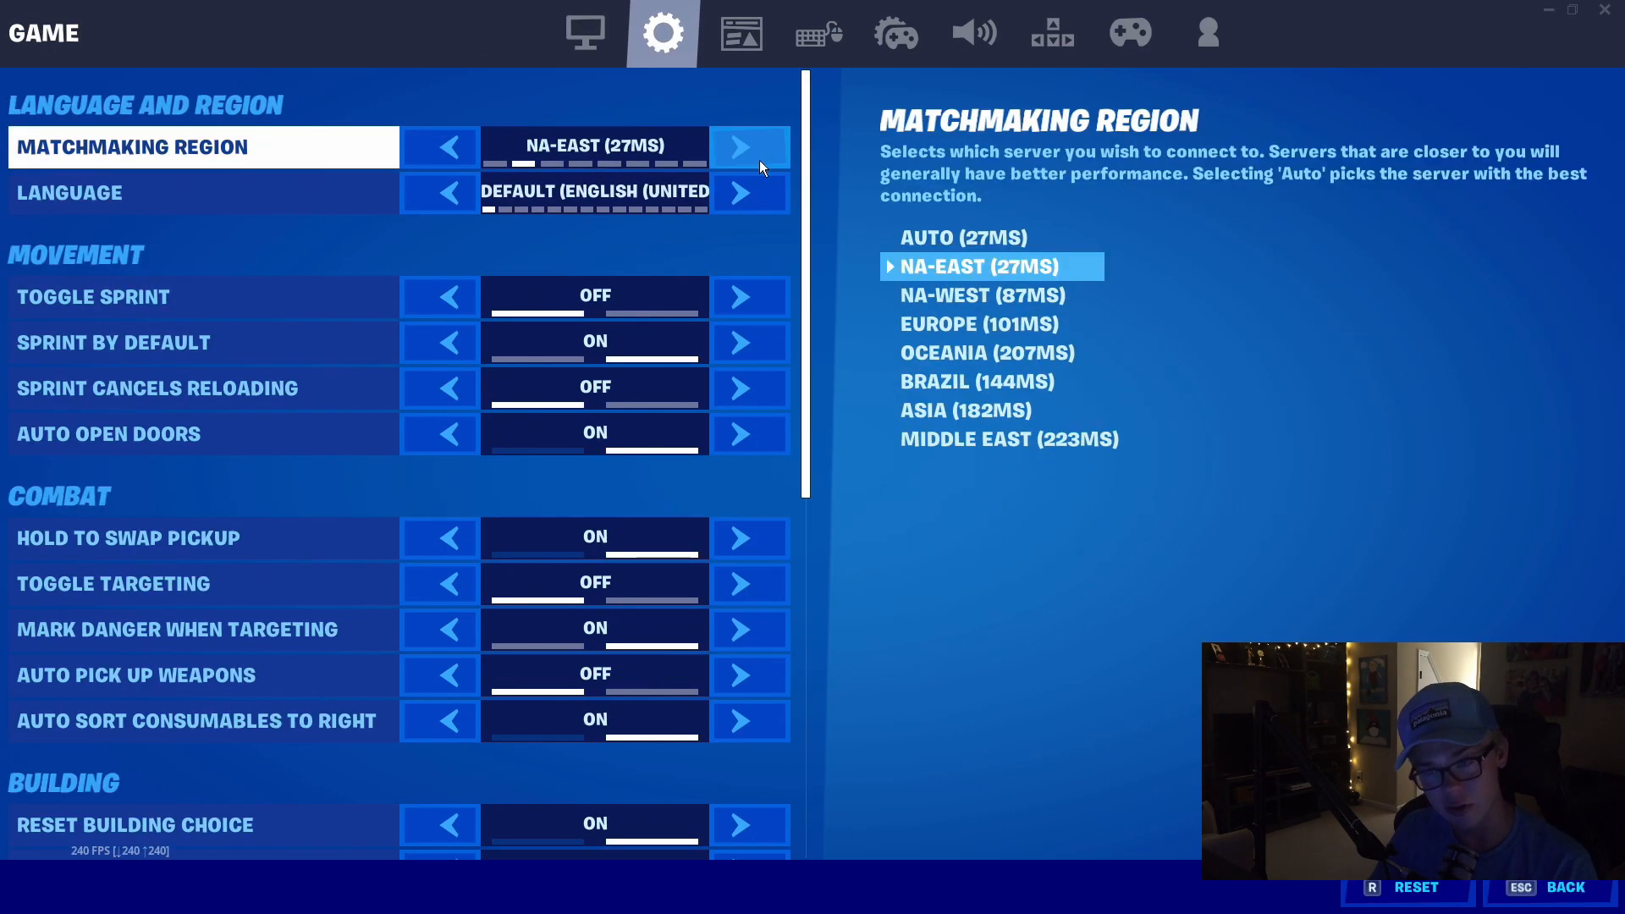
scroll(339, 406, "down", 3)
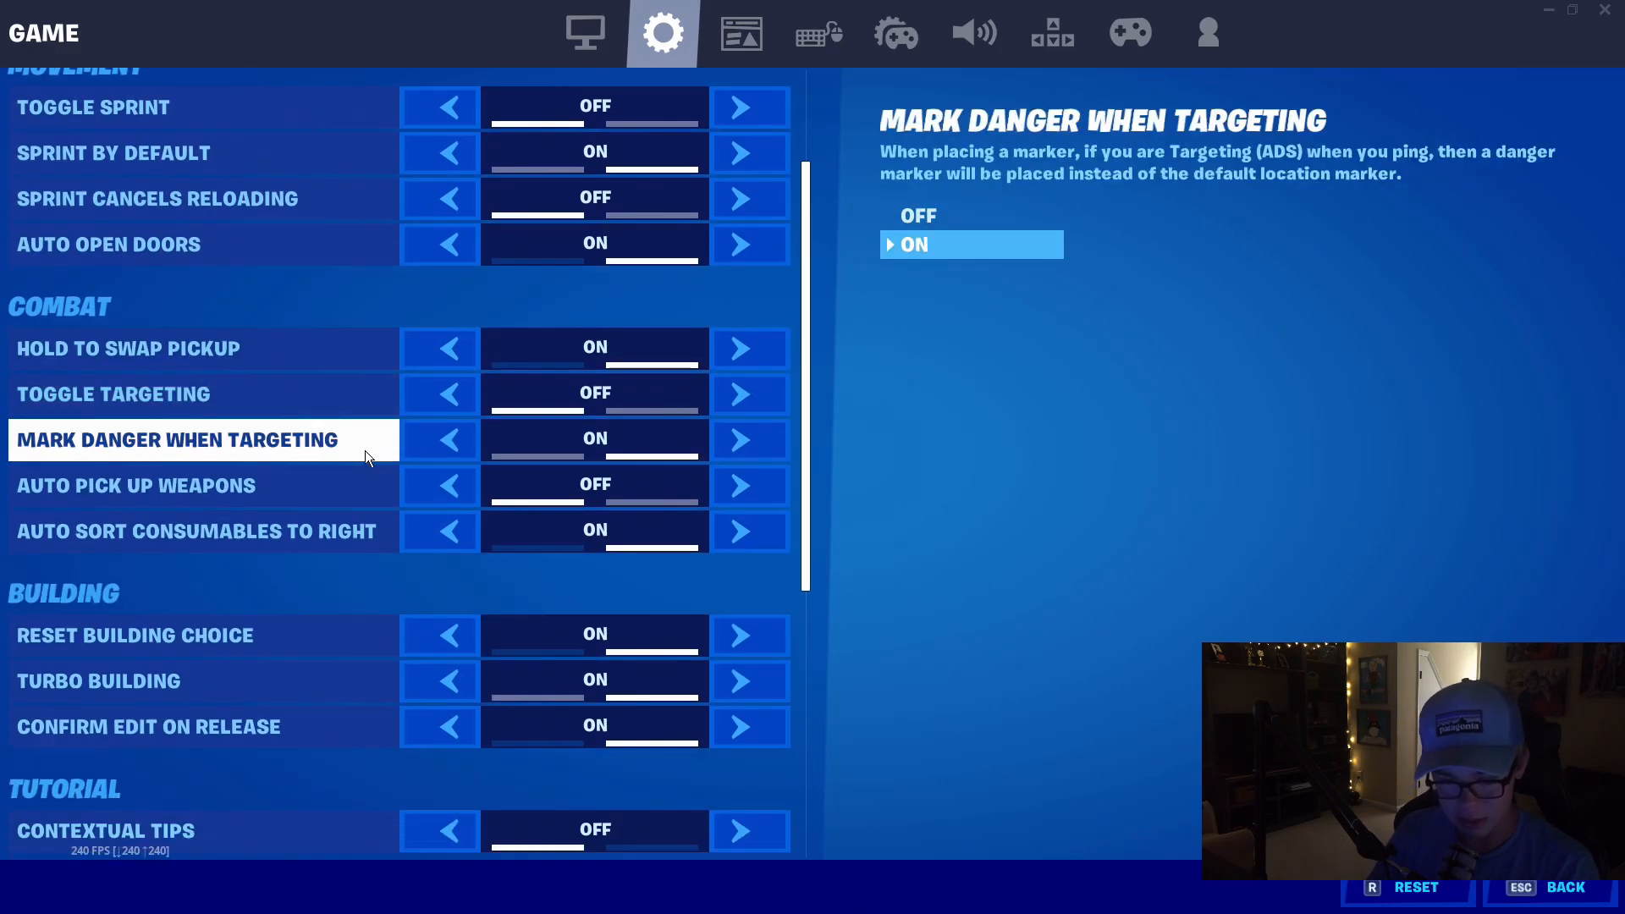
scroll(364, 449, "down", 7)
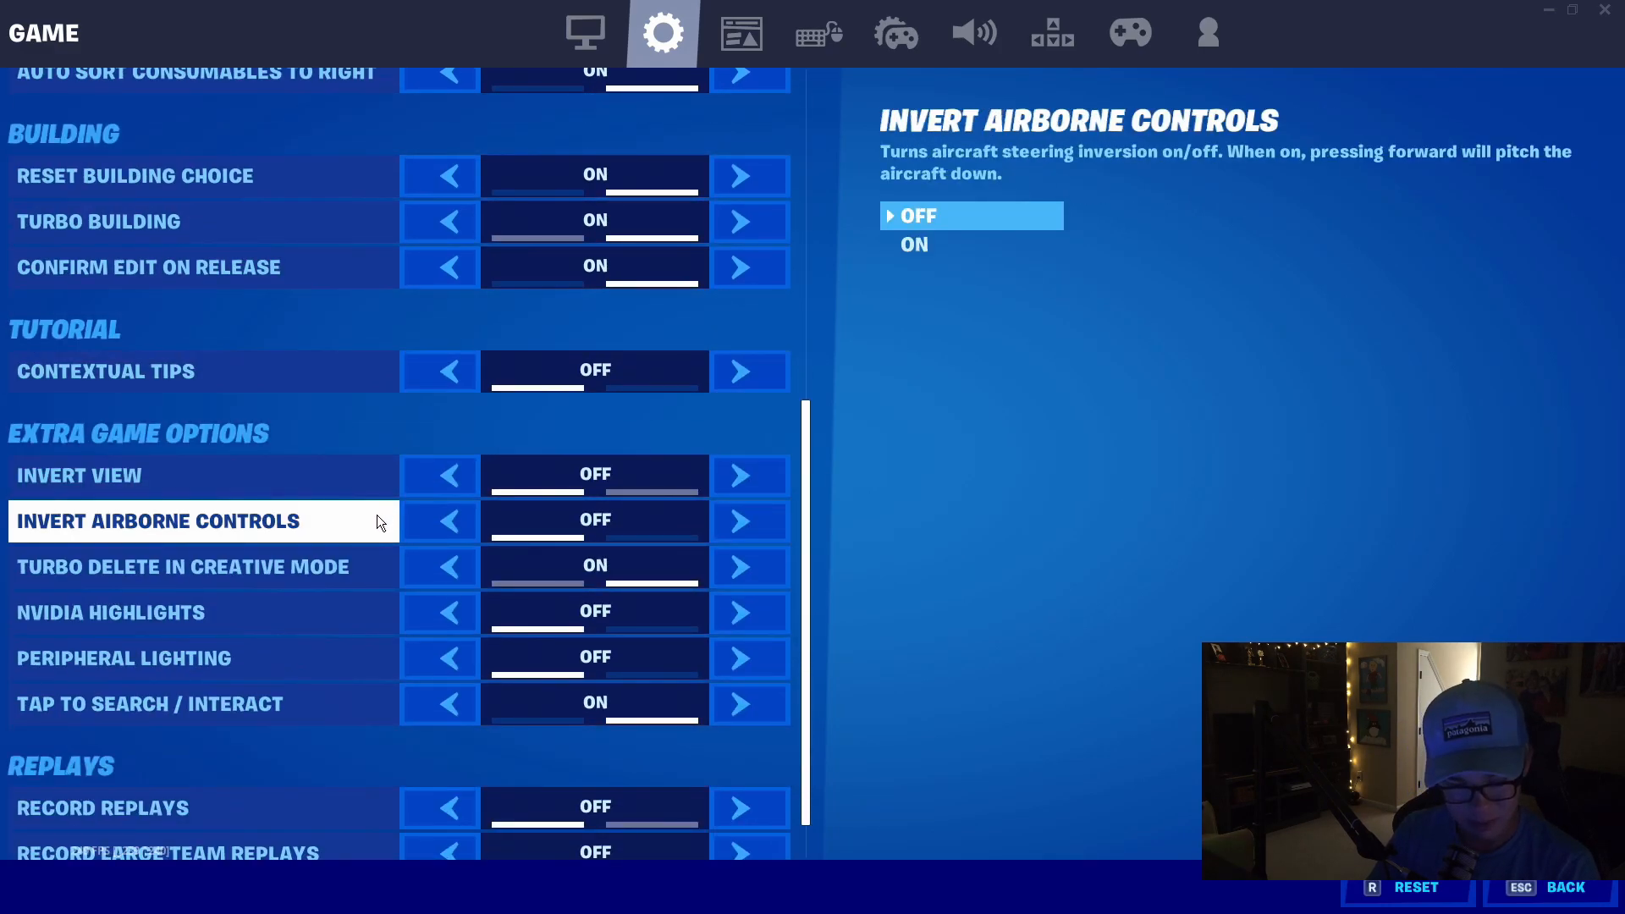
scroll(377, 514, "down", 1)
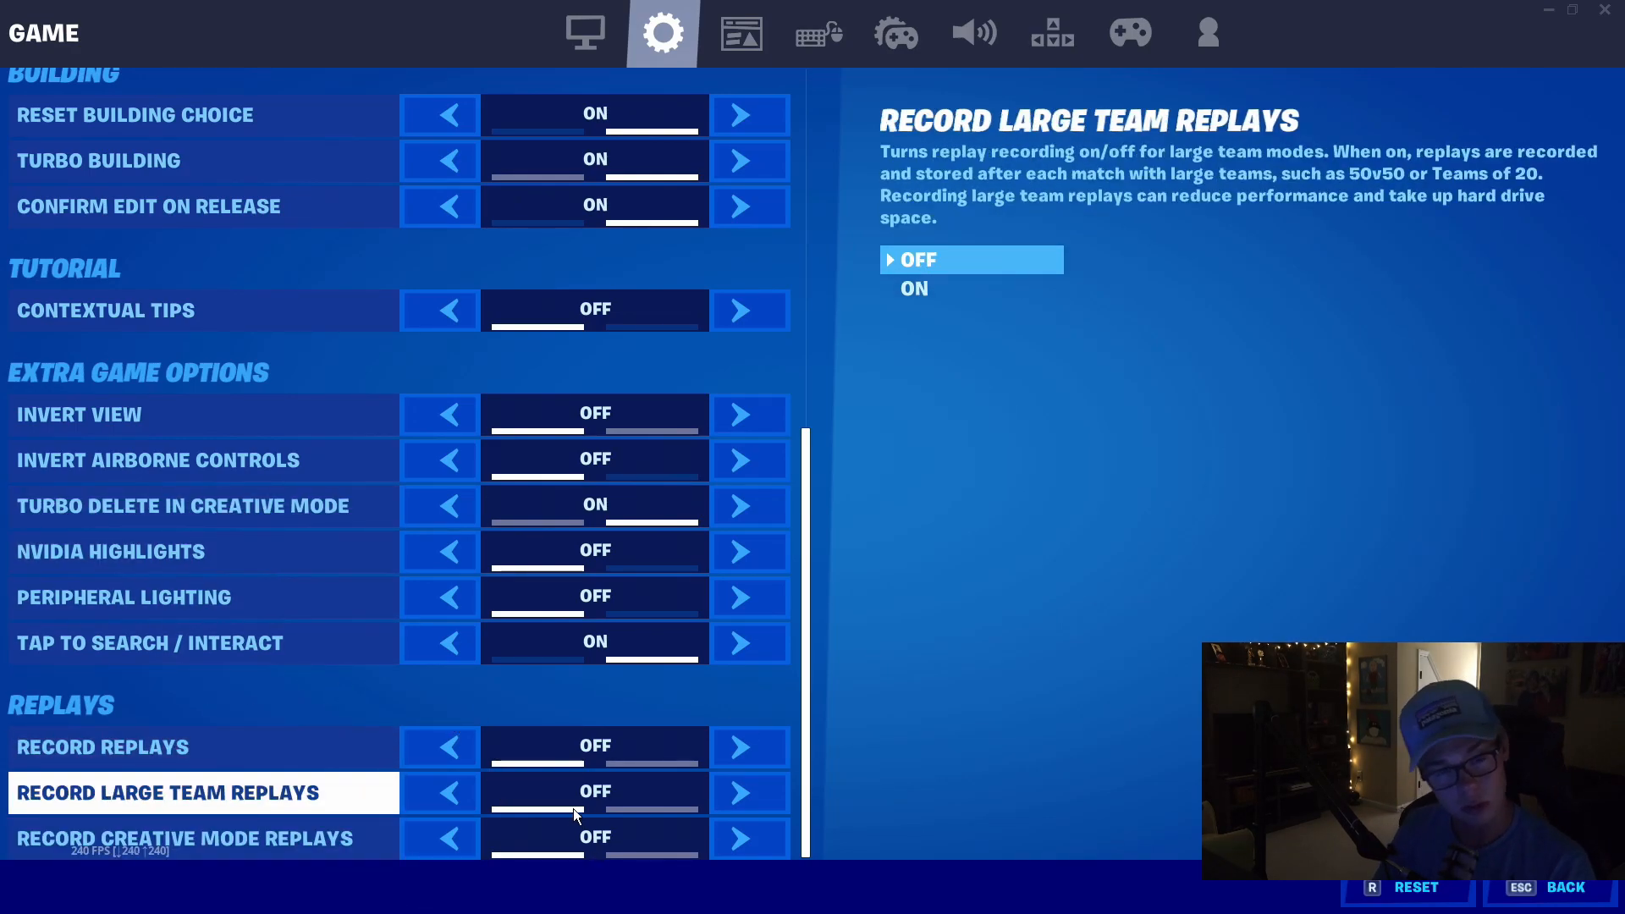
Look through the Game UI, mouse and keyboard, and controller option pages.
left_click(725, 12)
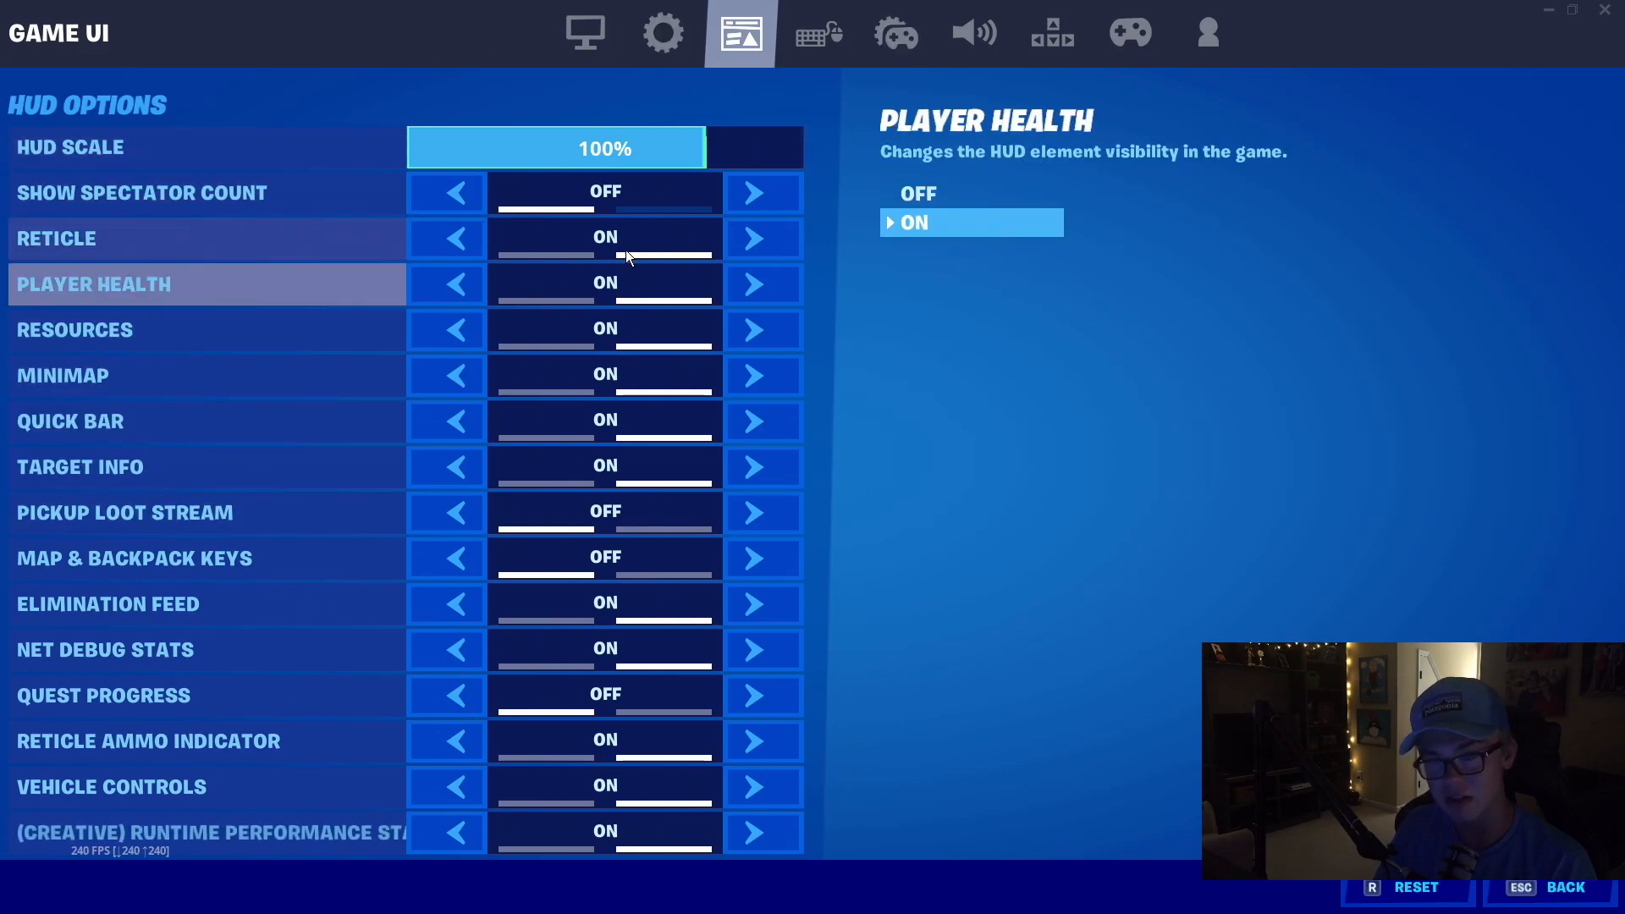
left_click(833, 30)
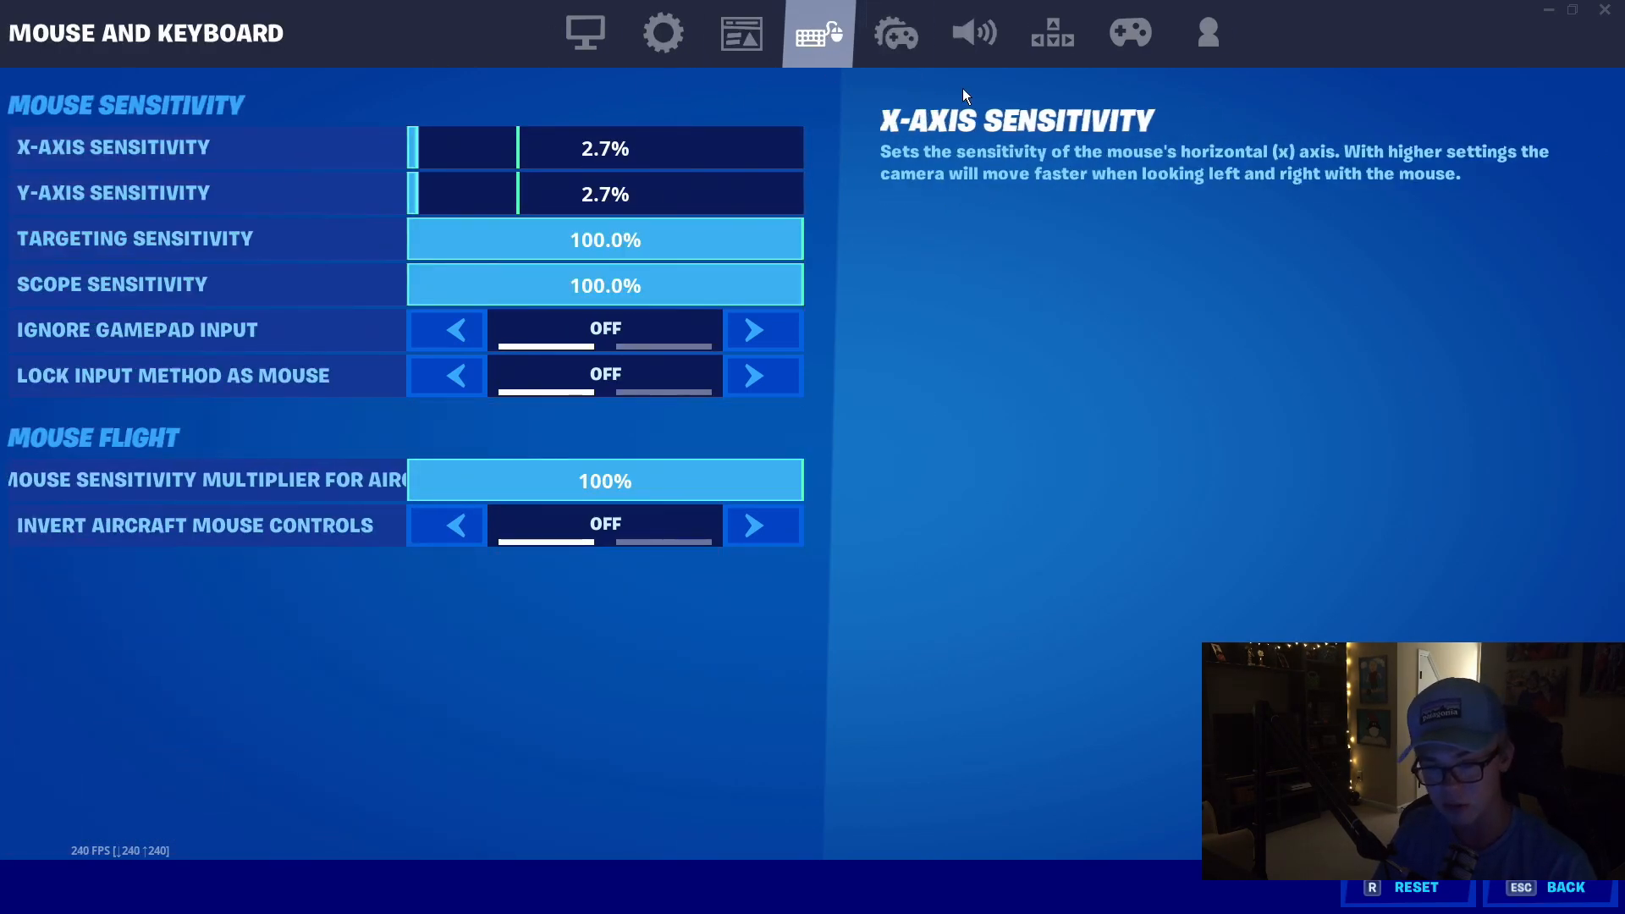
left_click(896, 36)
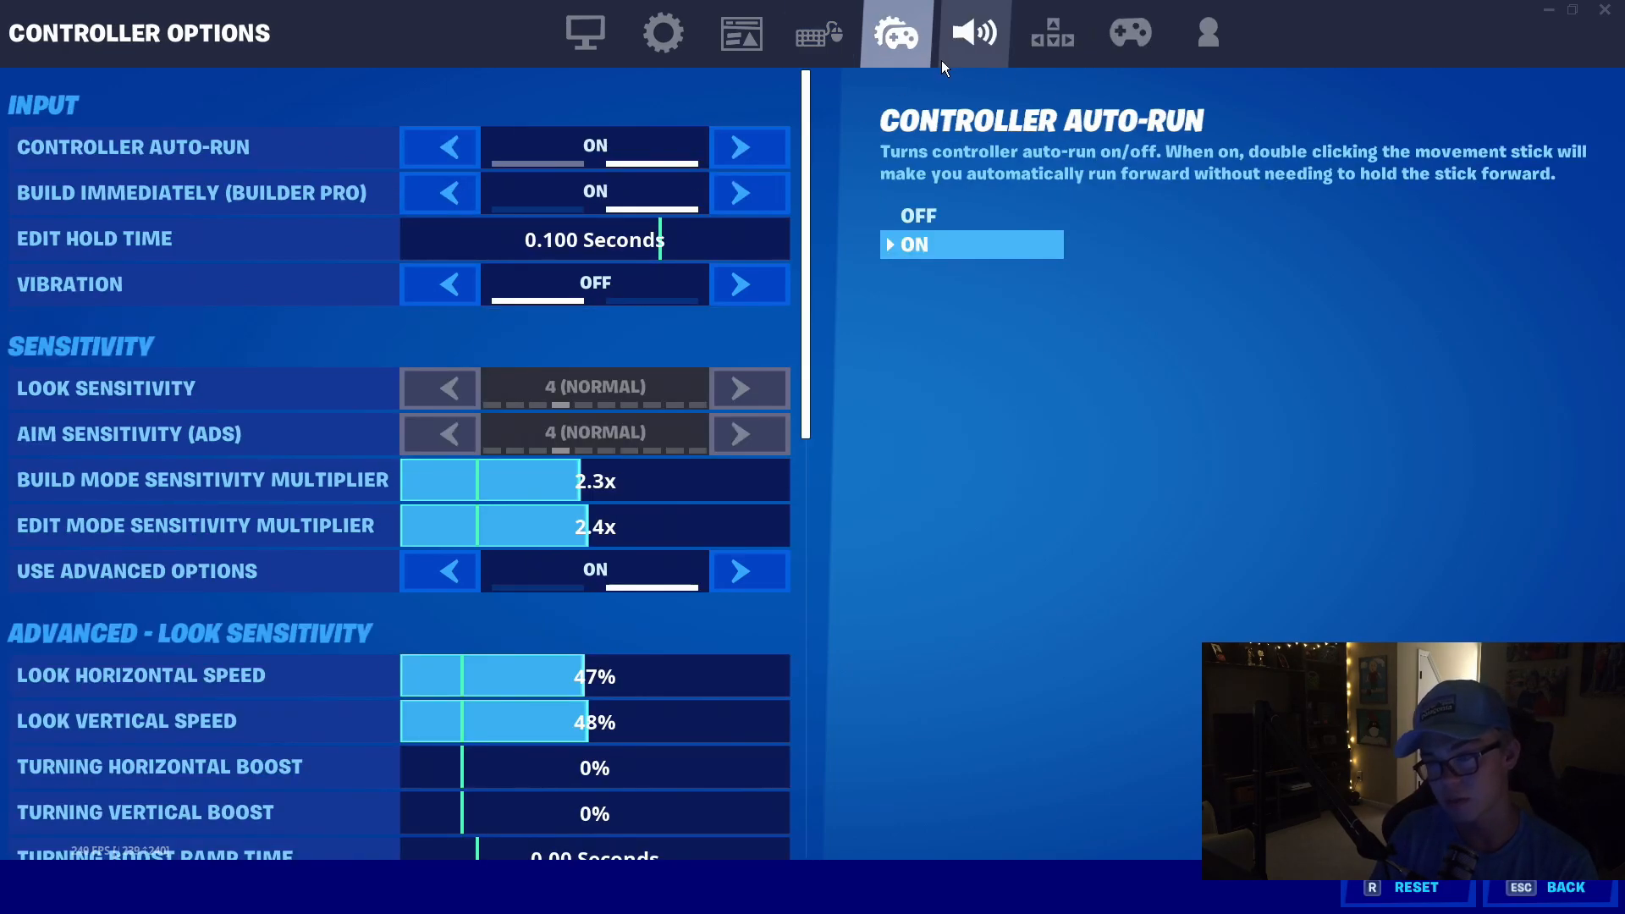
Return to the mouse and keyboard settings, toggle Lock Input Method as Mouse and restore it.
left_click(795, 44)
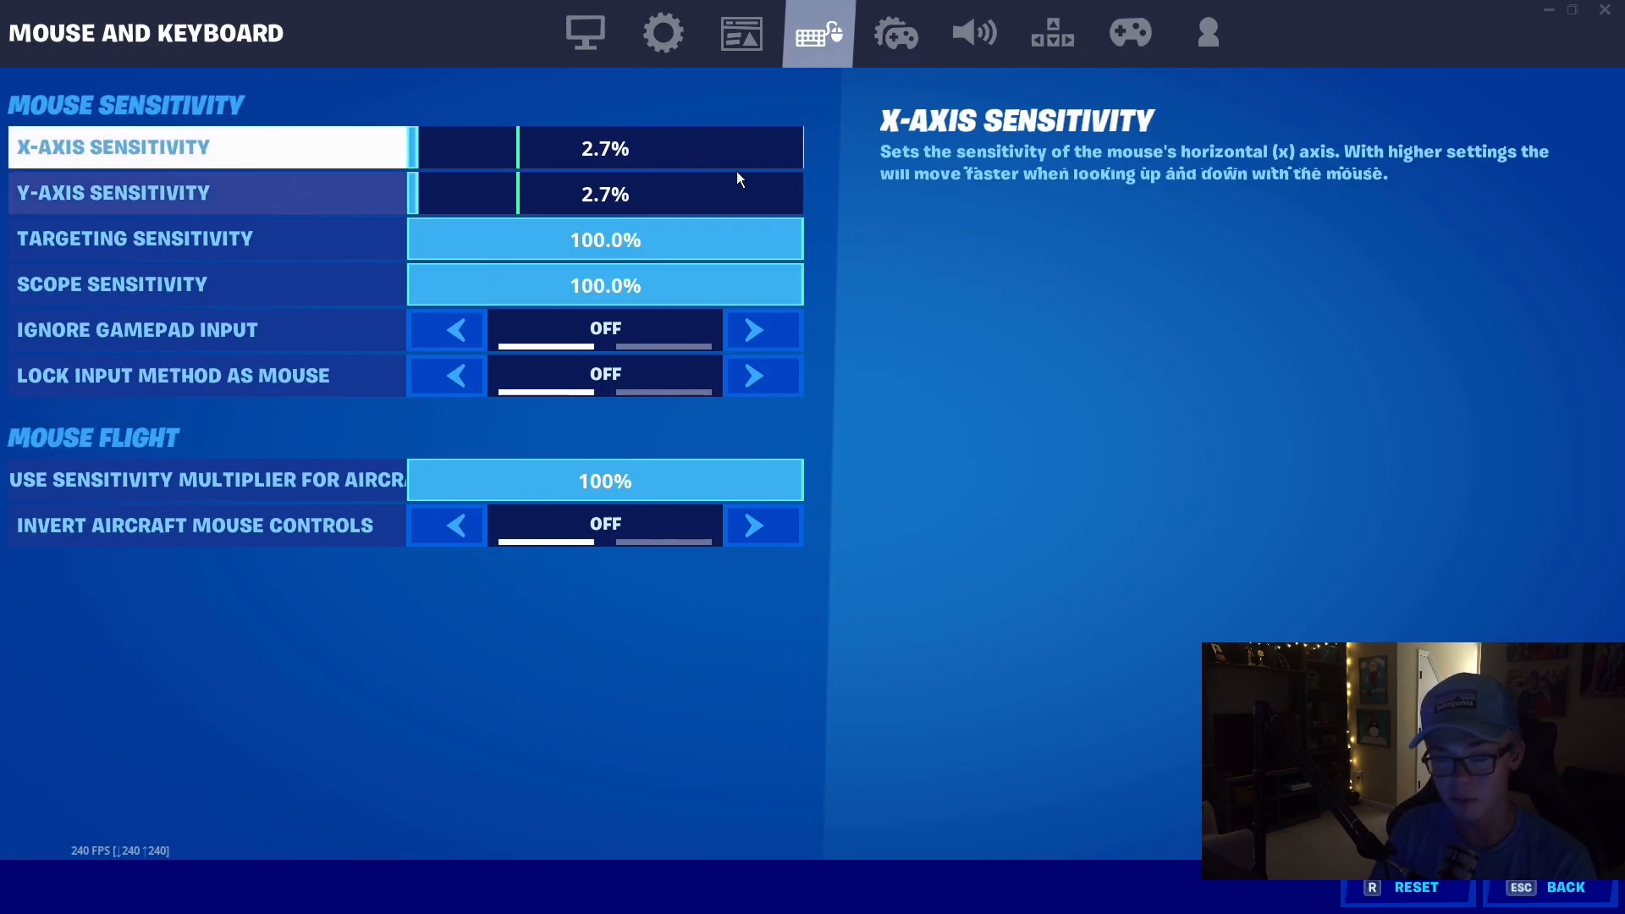
left_click(785, 359)
left_click(774, 356)
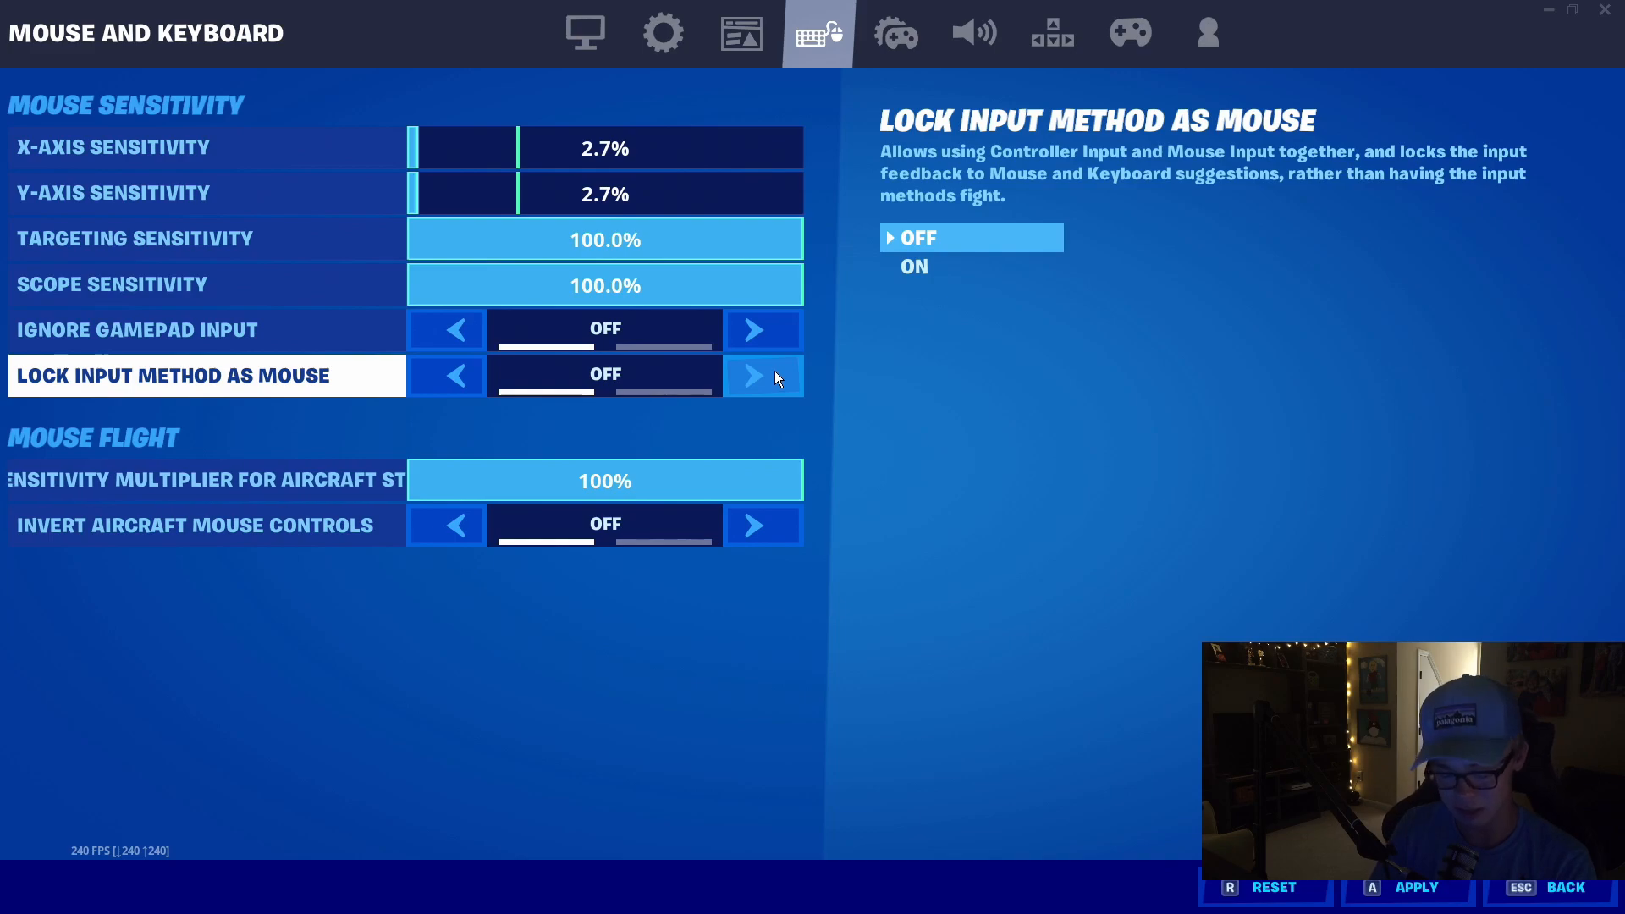
Check the controller options, and examine the audio settings for sound quality, 3D Headphones and voice chat.
left_click(895, 36)
scroll(750, 196, "down", 2)
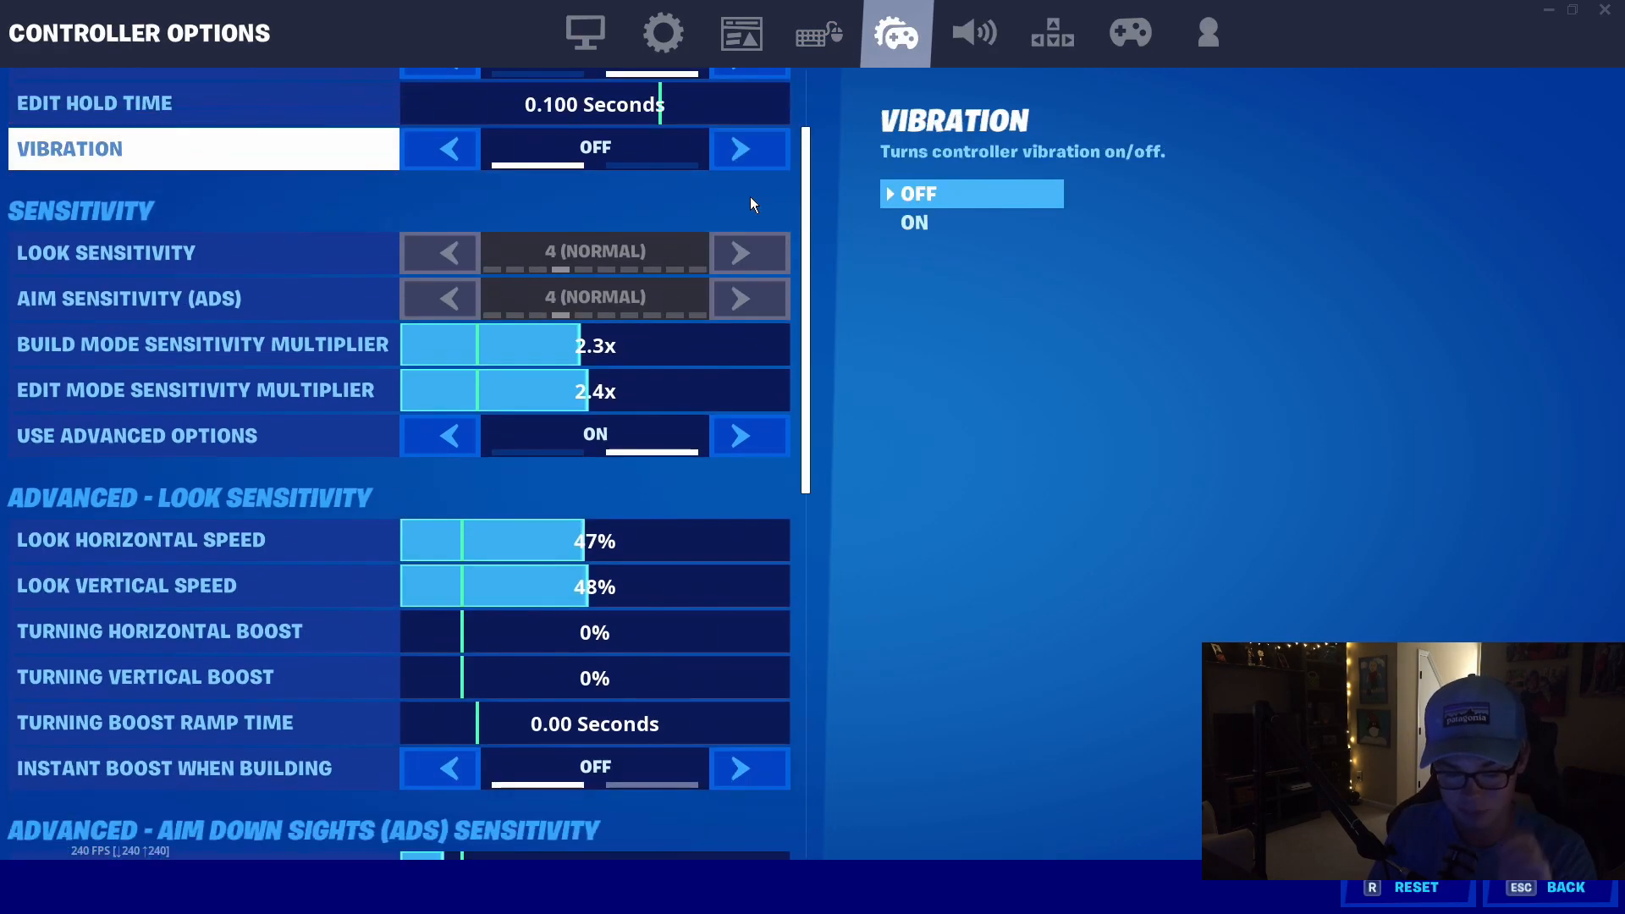
left_click(982, 30)
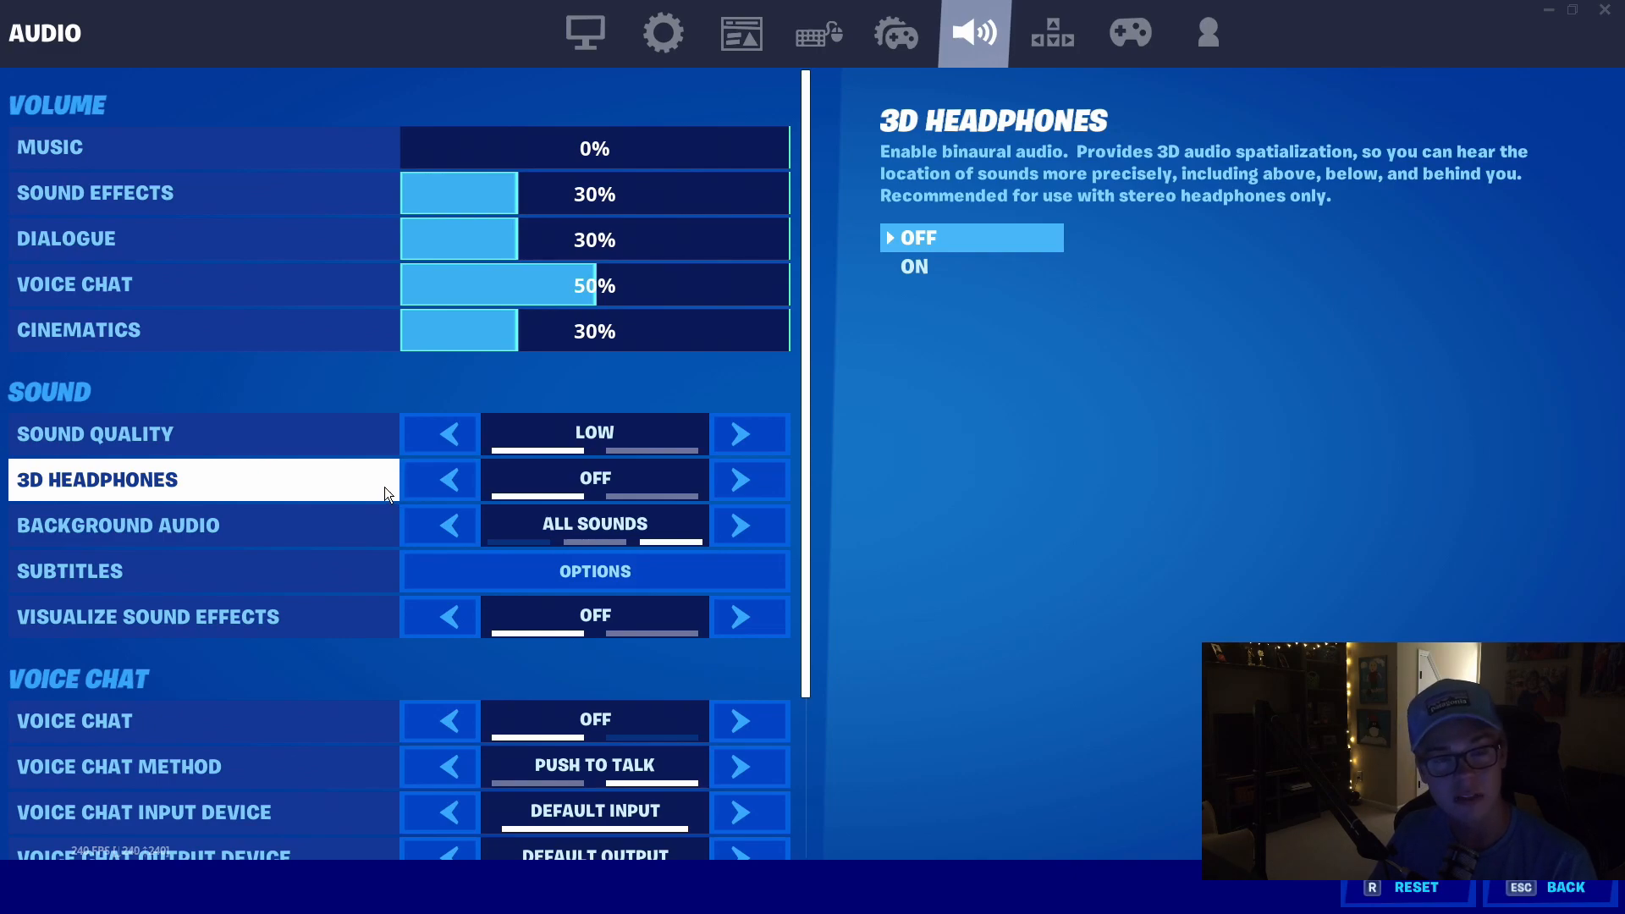
scroll(430, 651, "down", 3)
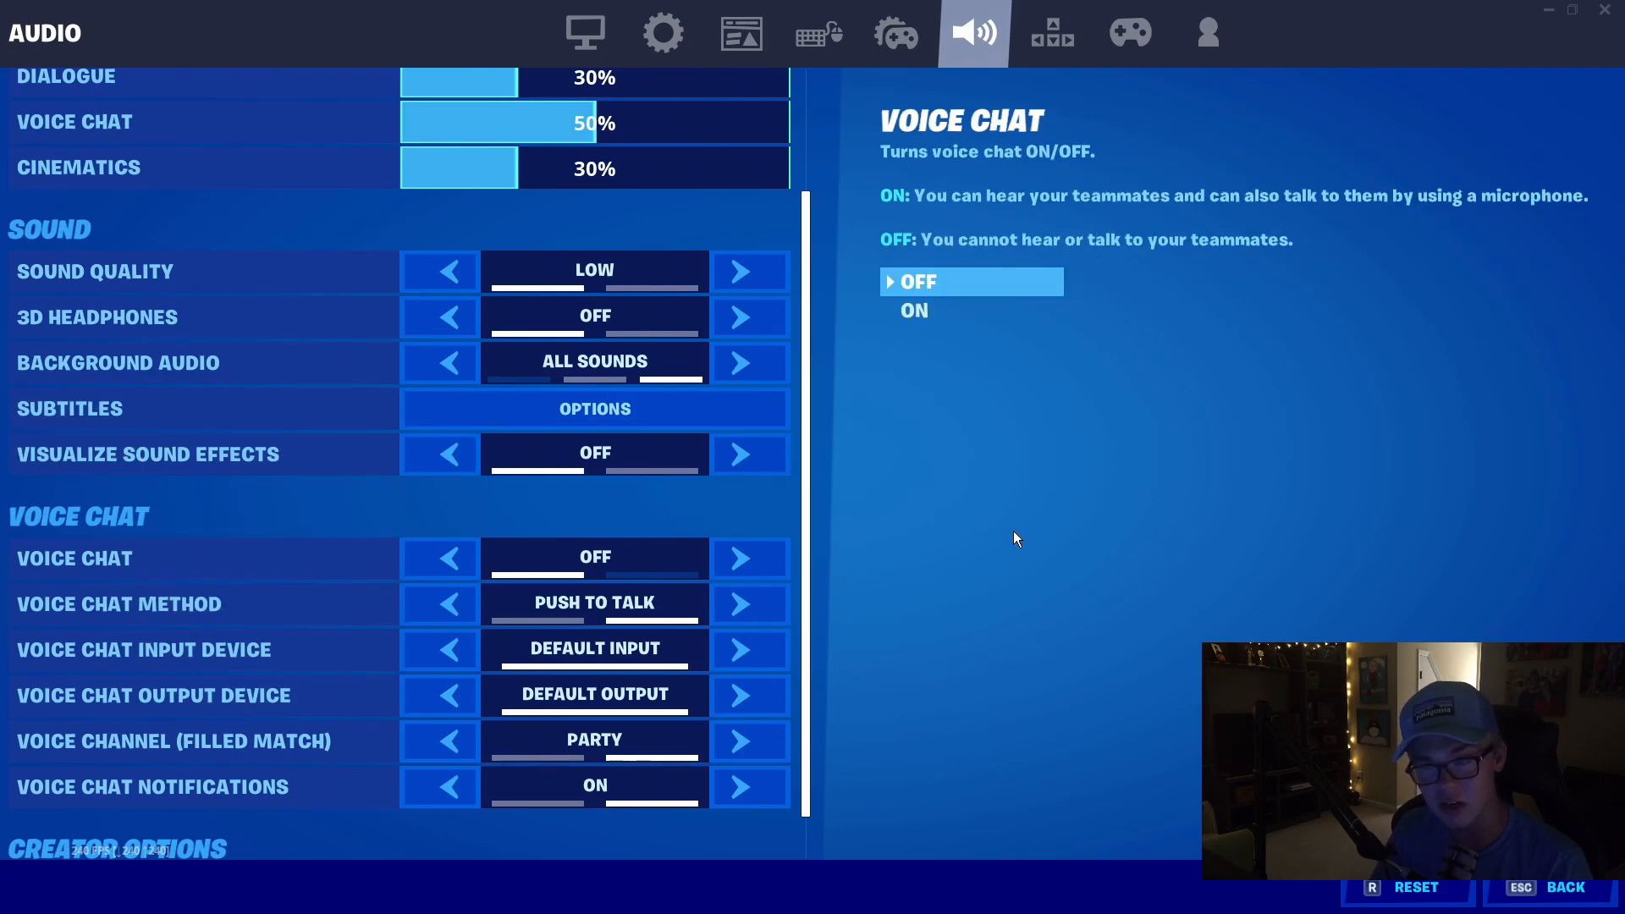
View the keyboard and controller bindings, leave the settings for the lobby and dismiss the attempt to exit the game.
left_click(1056, 38)
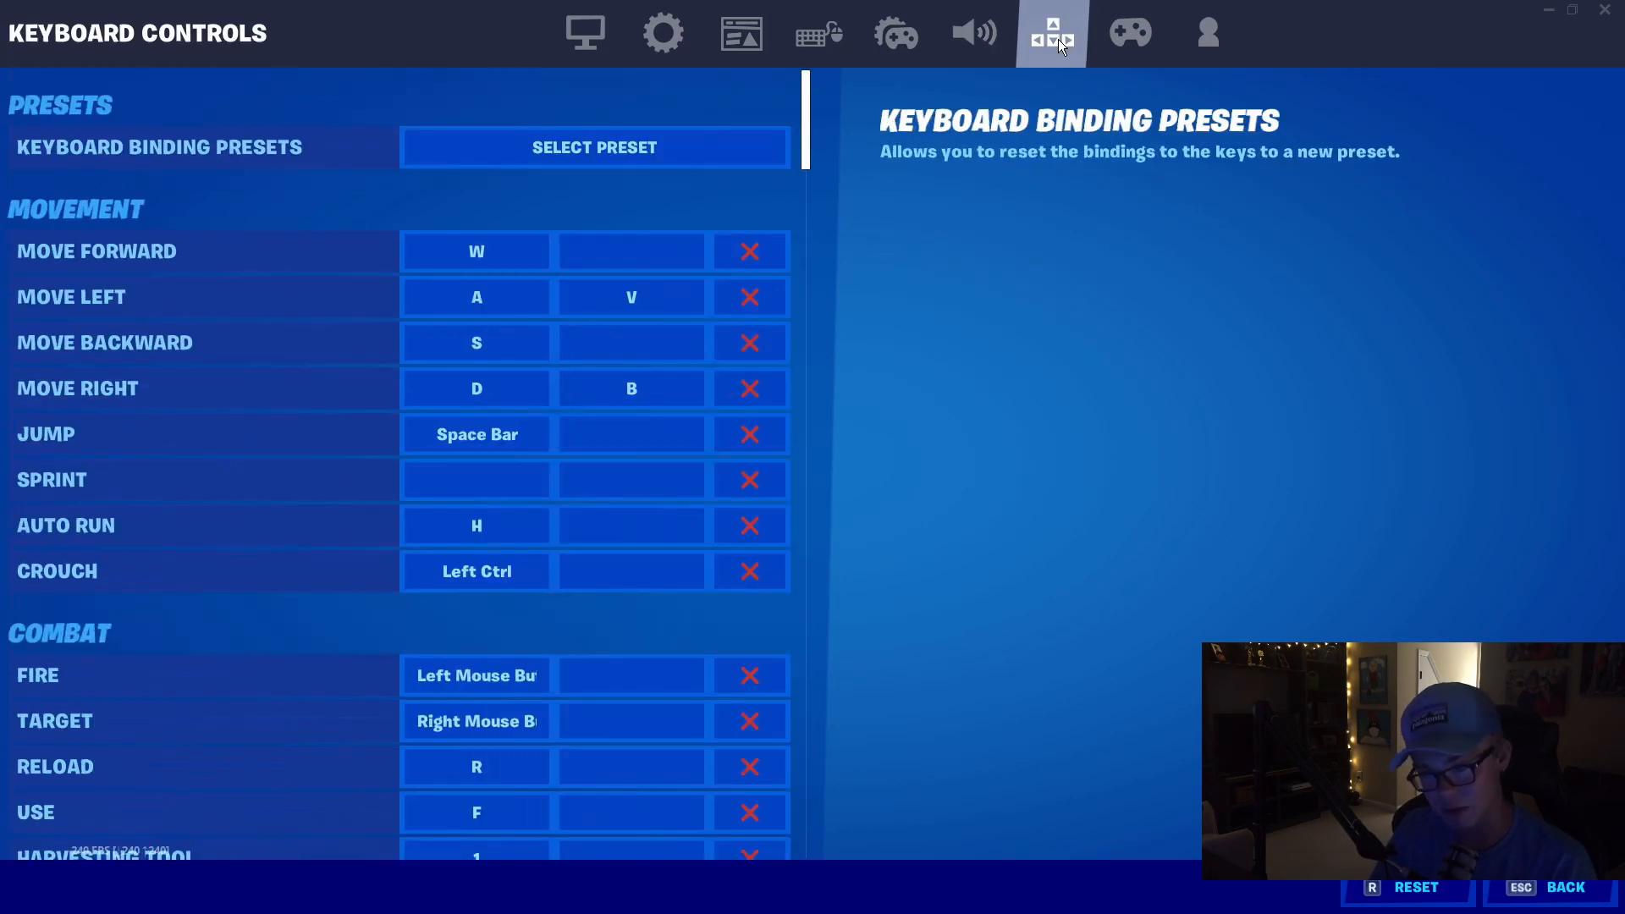
left_click(1126, 32)
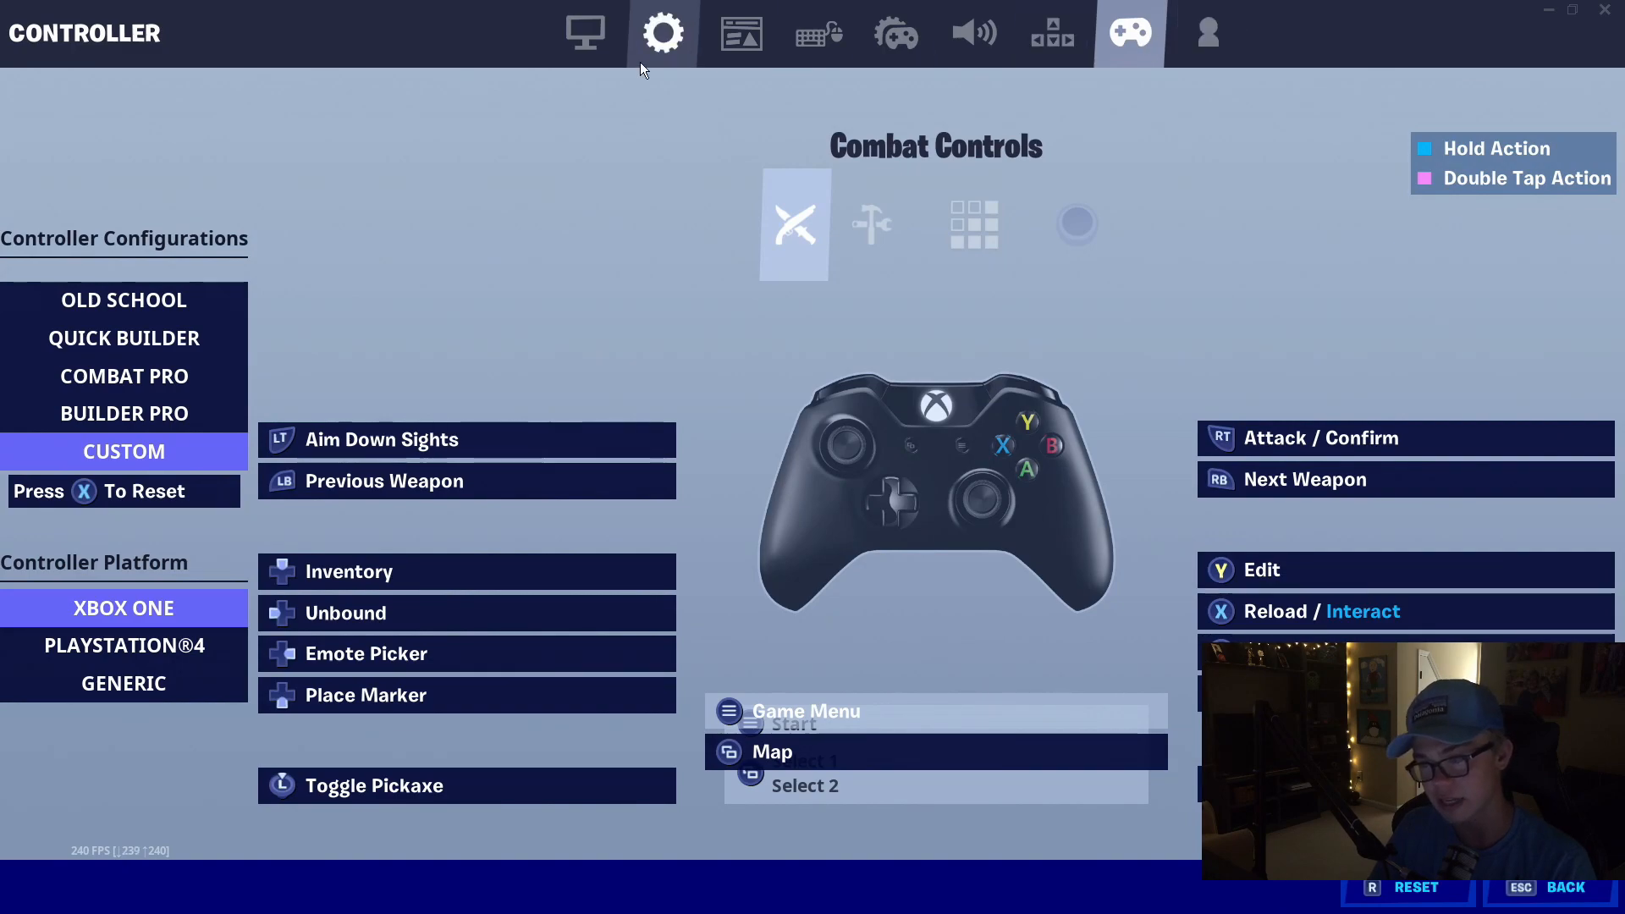
key("Escape")
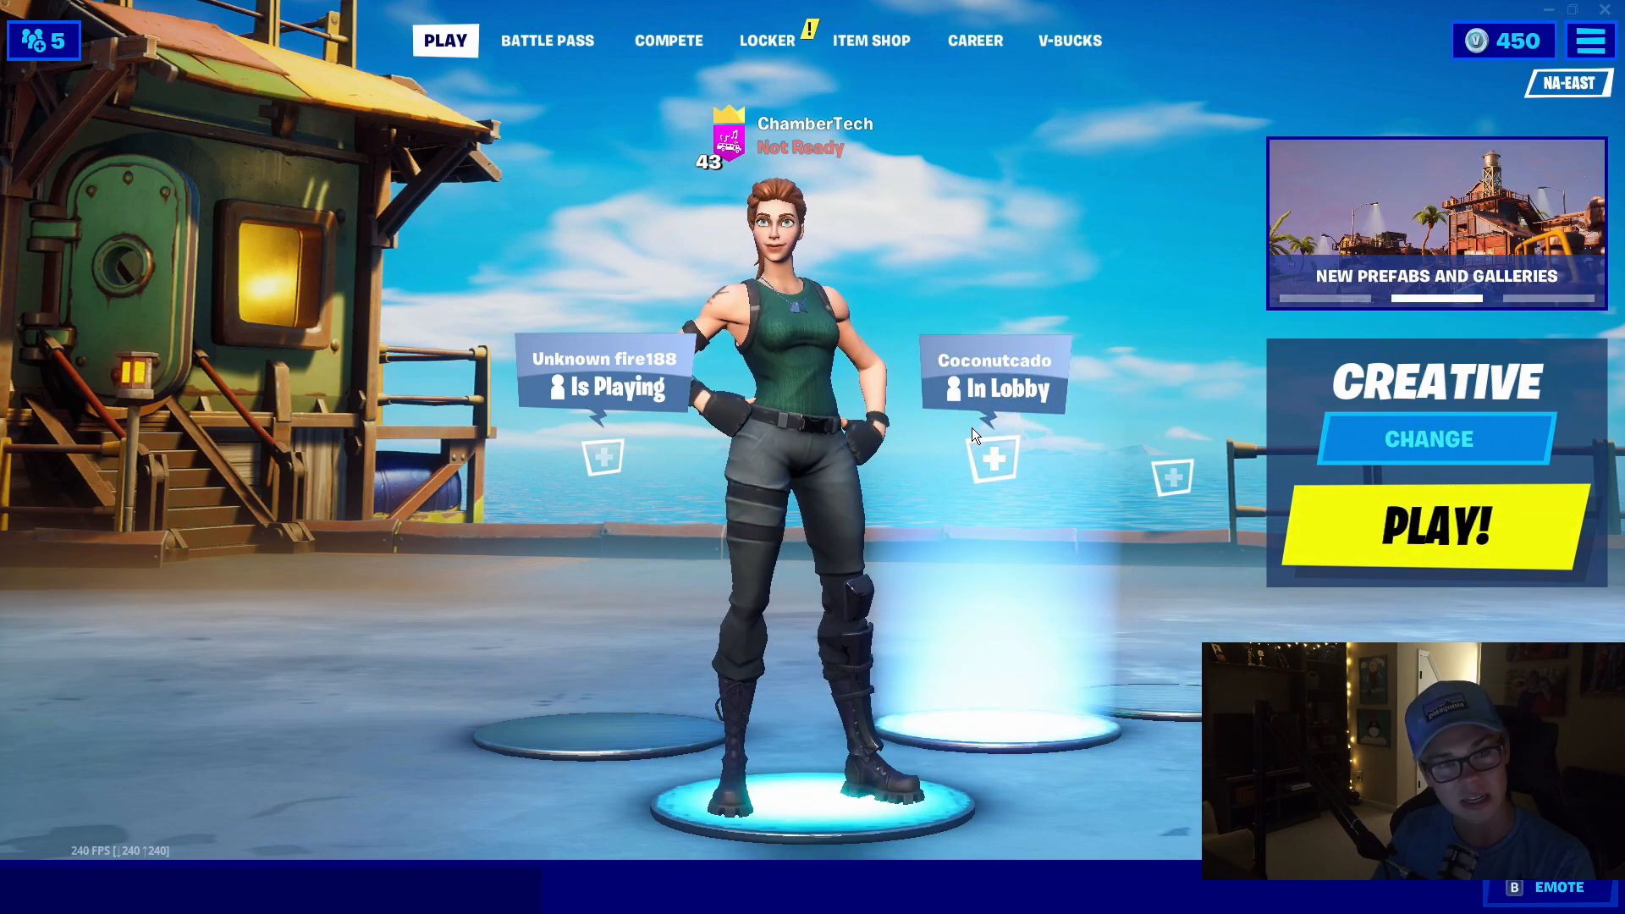
left_click(1605, 10)
key("Escape")
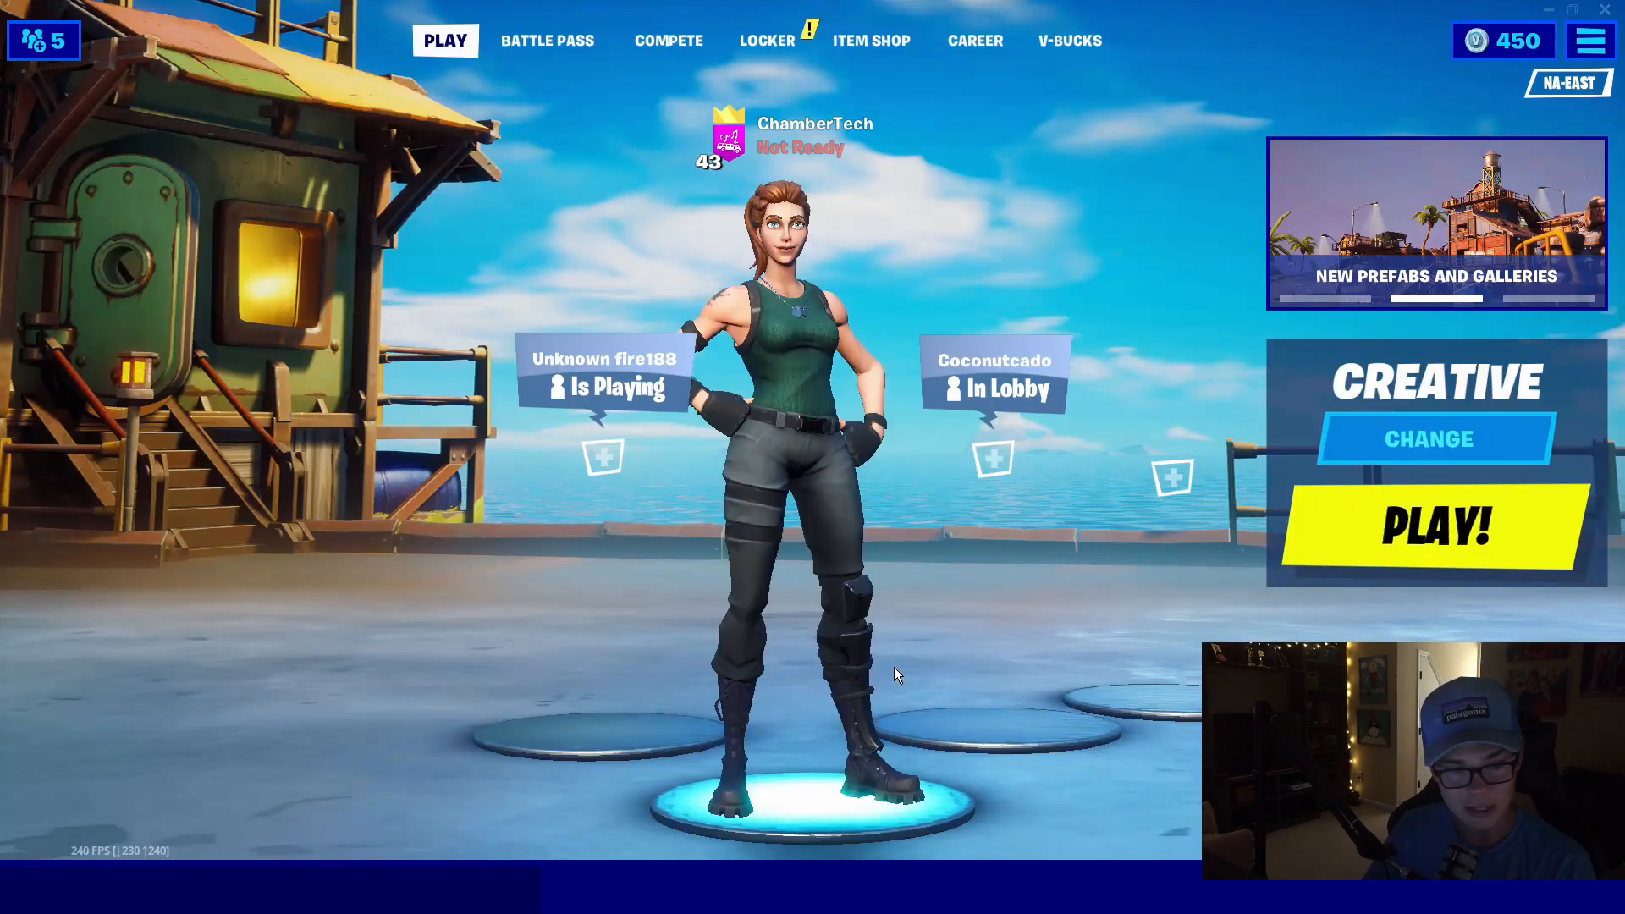